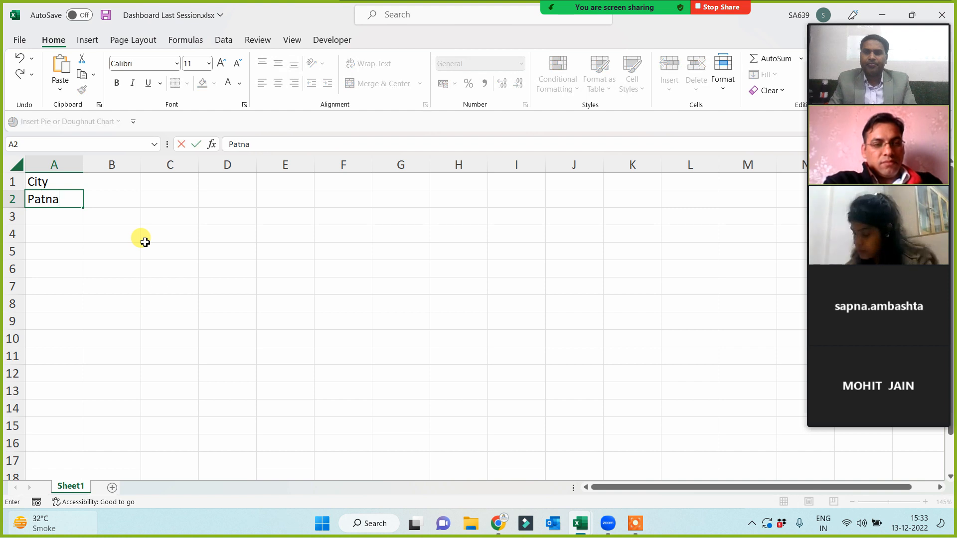
# Step: Confirm Patna in A2 and autofill the city list down to A10
pyautogui.click(58, 253)
pyautogui.click(67, 197)
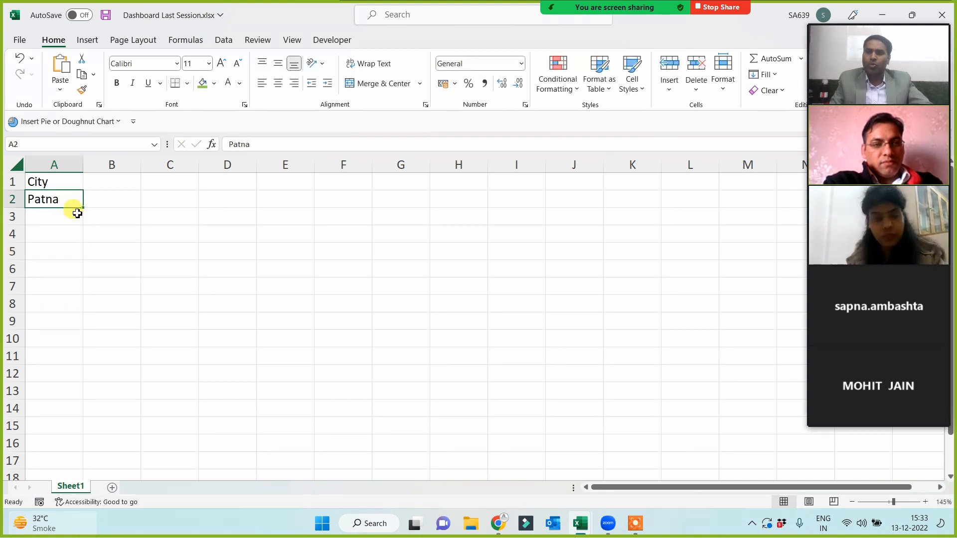
pyautogui.moveTo(83, 209); pyautogui.dragTo(80, 340)
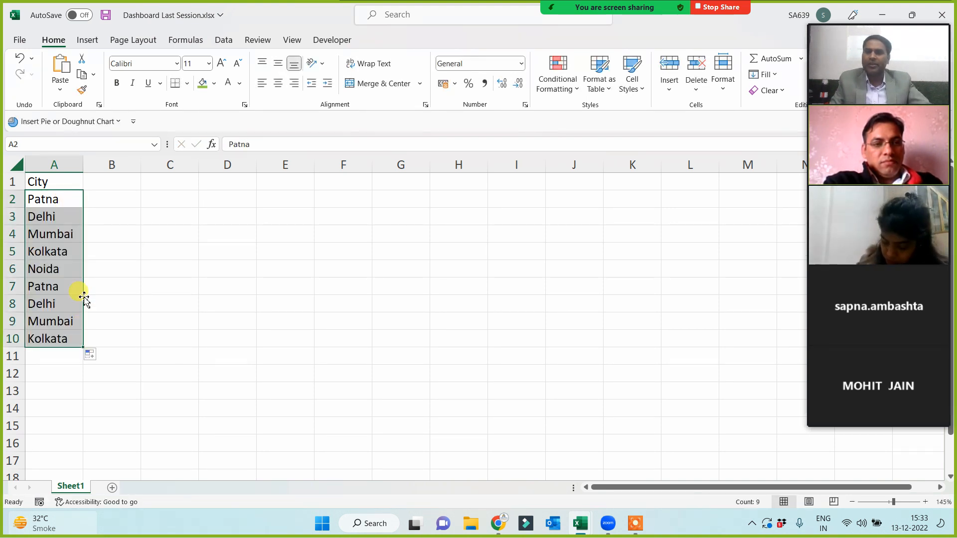
pyautogui.click(64, 180)
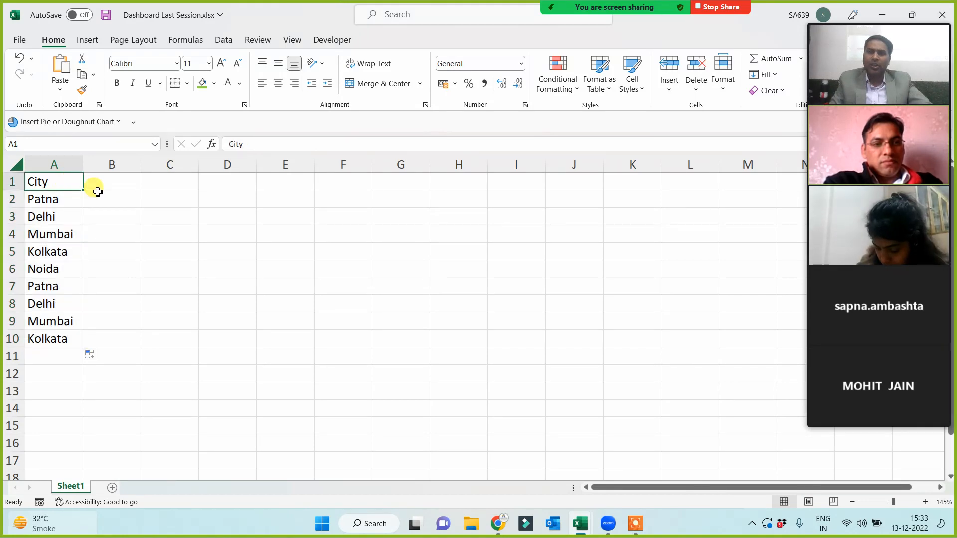
pyautogui.click(110, 182)
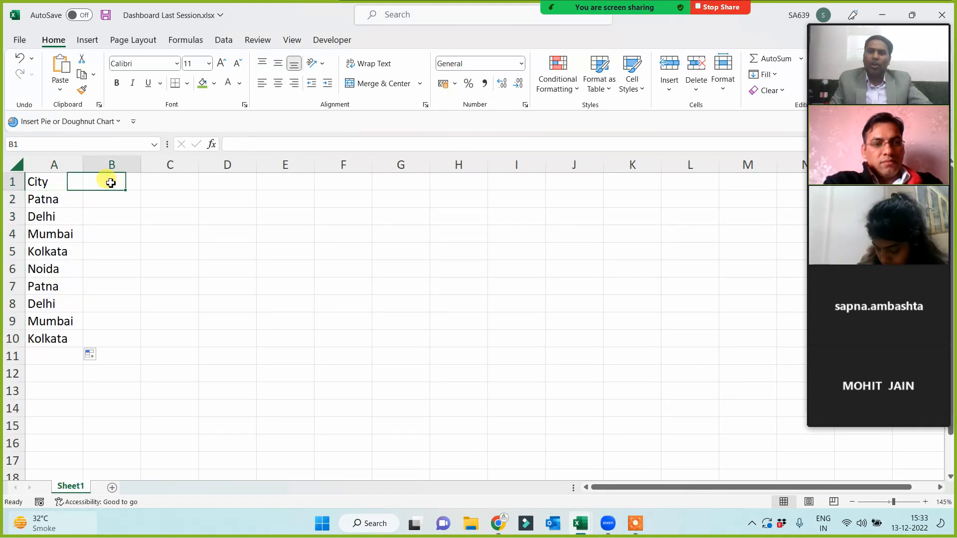
pyautogui.click(62, 200)
pyautogui.click(91, 184)
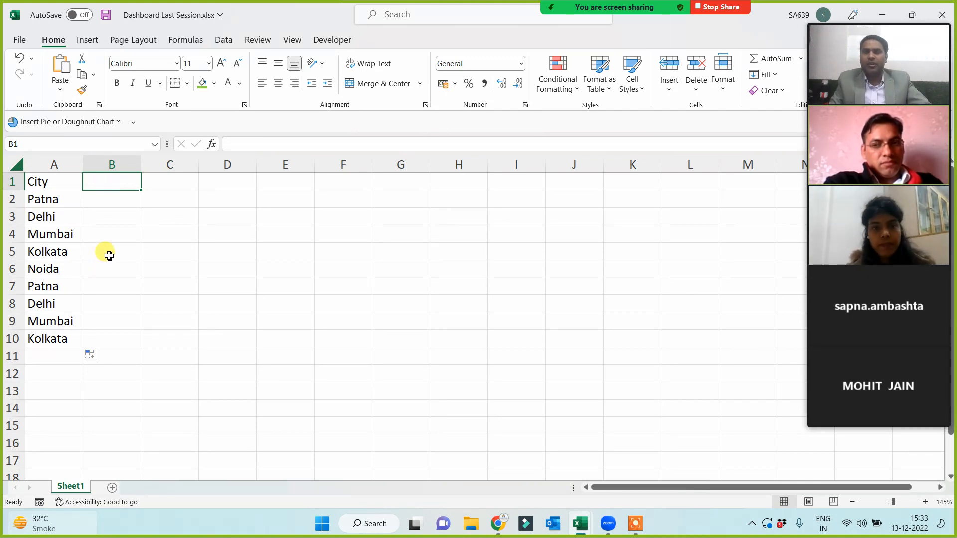
# Step: Insert a blank column before the City column and enter City_ID as its header in A1
pyautogui.click(58, 166)
pyautogui.hotkey('ctrl', '+')
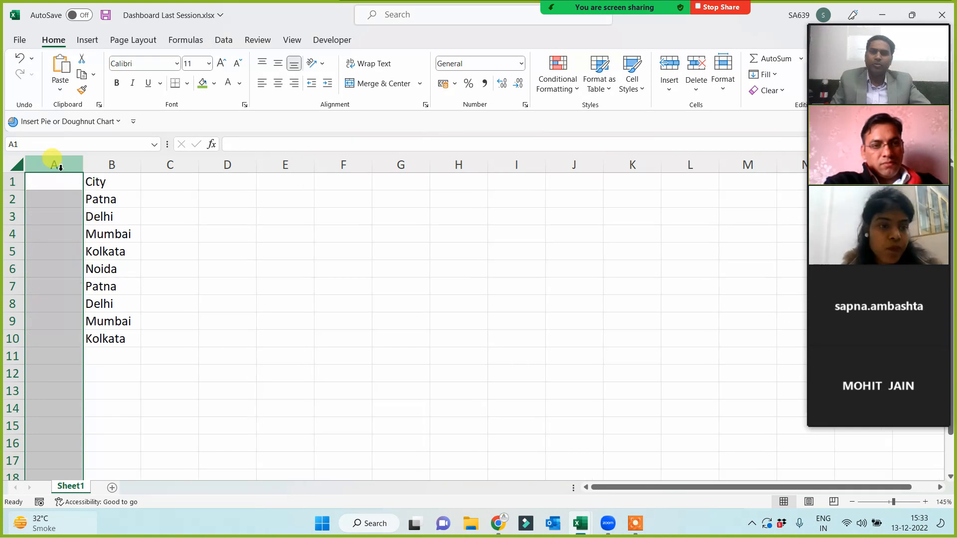
pyautogui.click(58, 181)
pyautogui.write('City_ID')
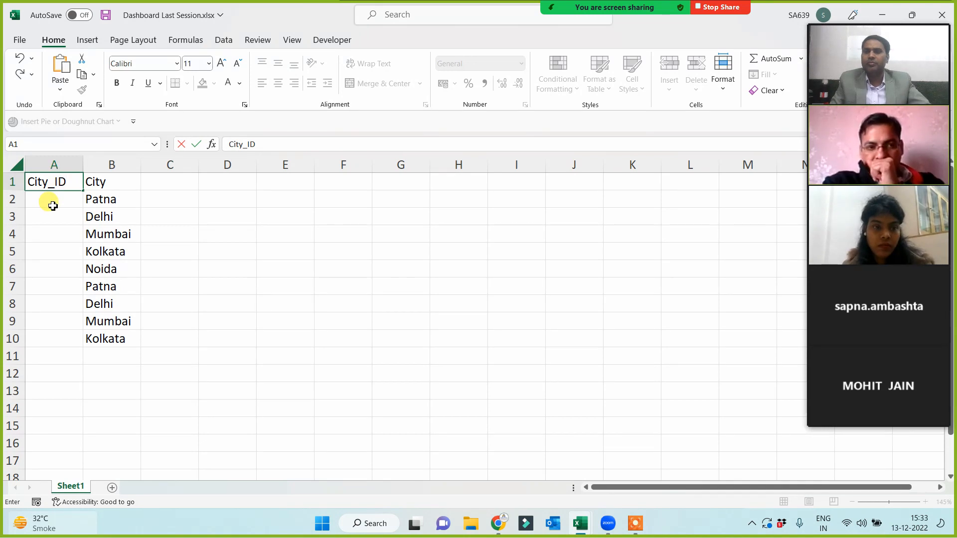
# Step: Enter Ashi_1001 in A2, autofill the ID series down to A10, and widen column A to fit
pyautogui.click(54, 203)
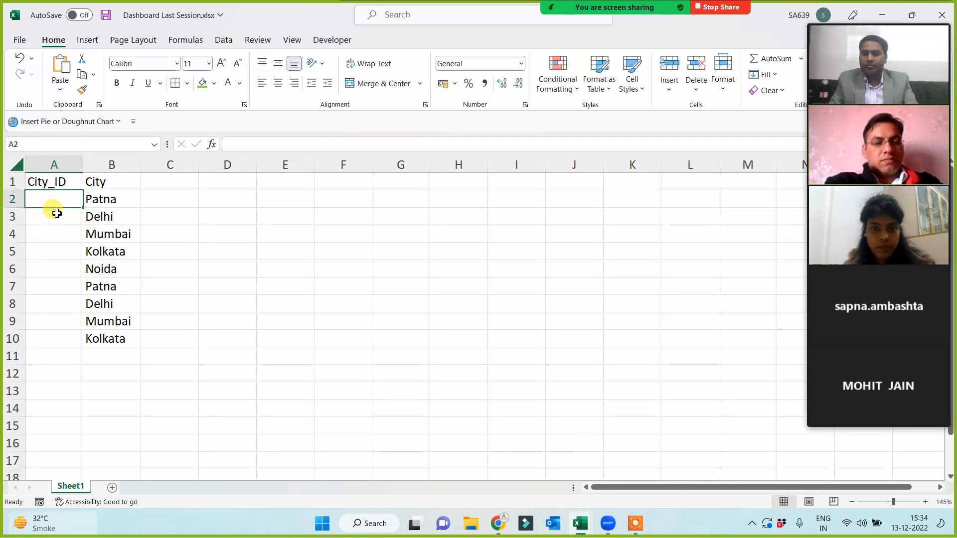
pyautogui.write('Ashi_1001')
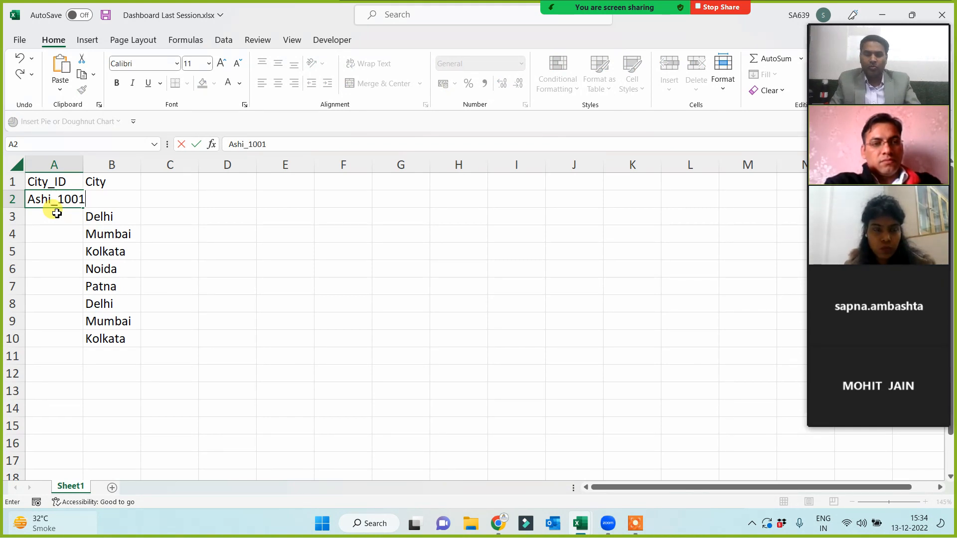
pyautogui.hotkey('ctrl', 'Return')
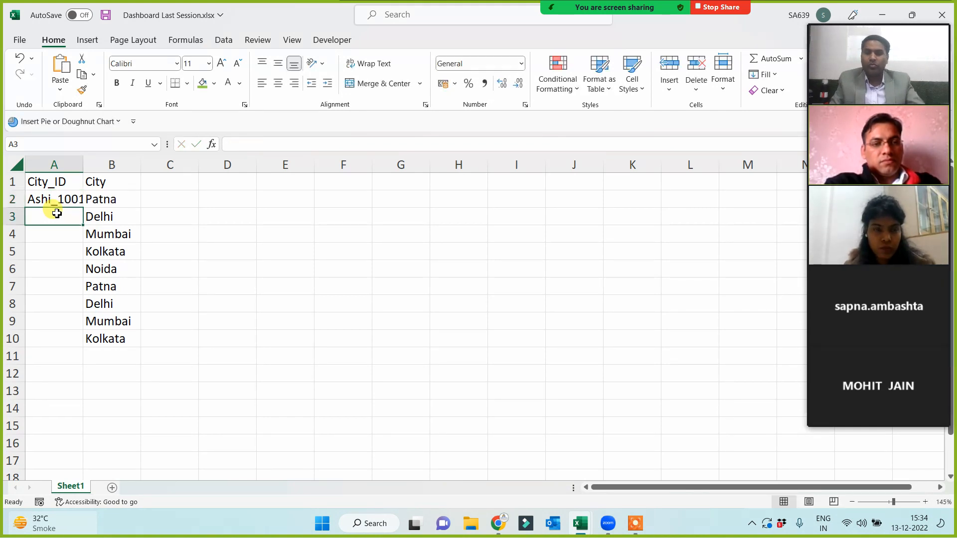
pyautogui.doubleClick(84, 208)
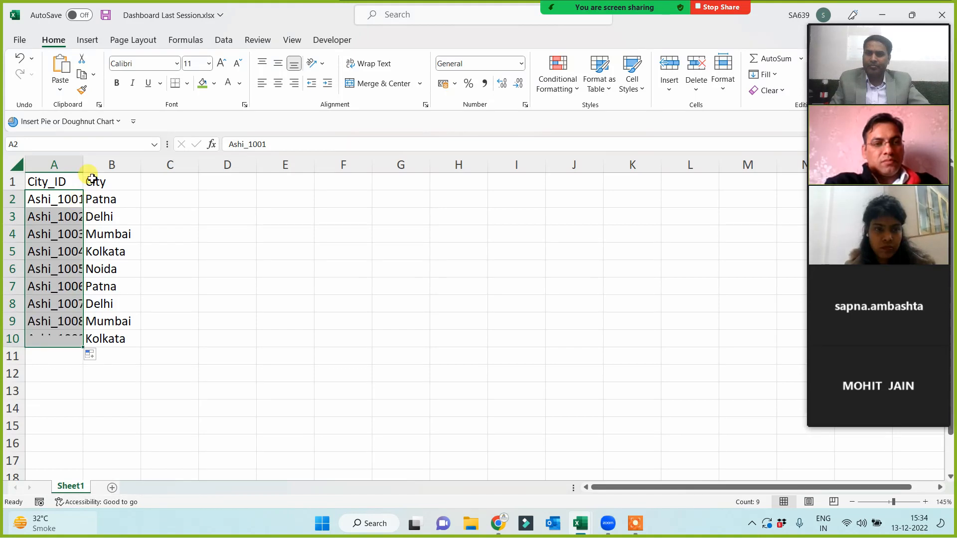
pyautogui.moveTo(83, 164); pyautogui.dragTo(117, 164)
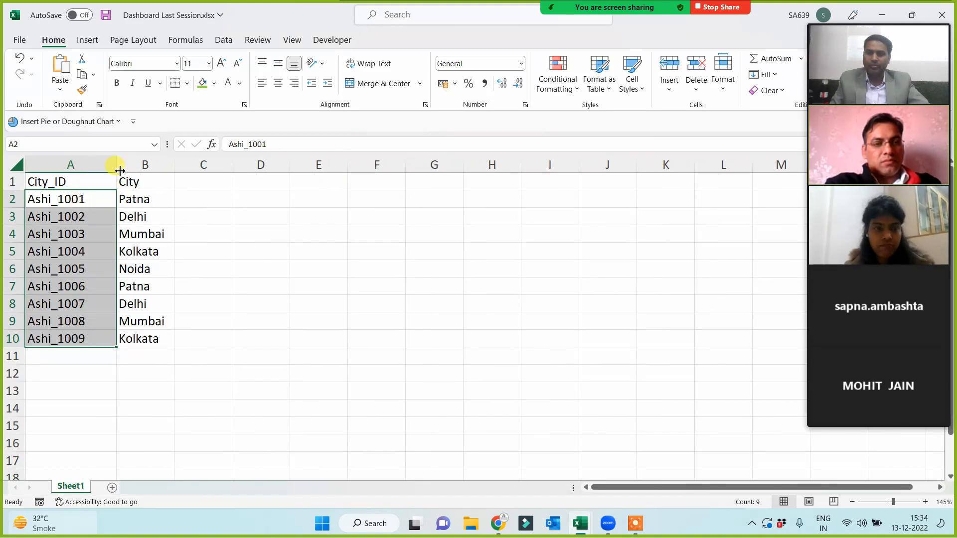
# Step: Enter the header Pro-1 in C1 and autofill the series across to Pro-6 in H1
pyautogui.click(63, 183)
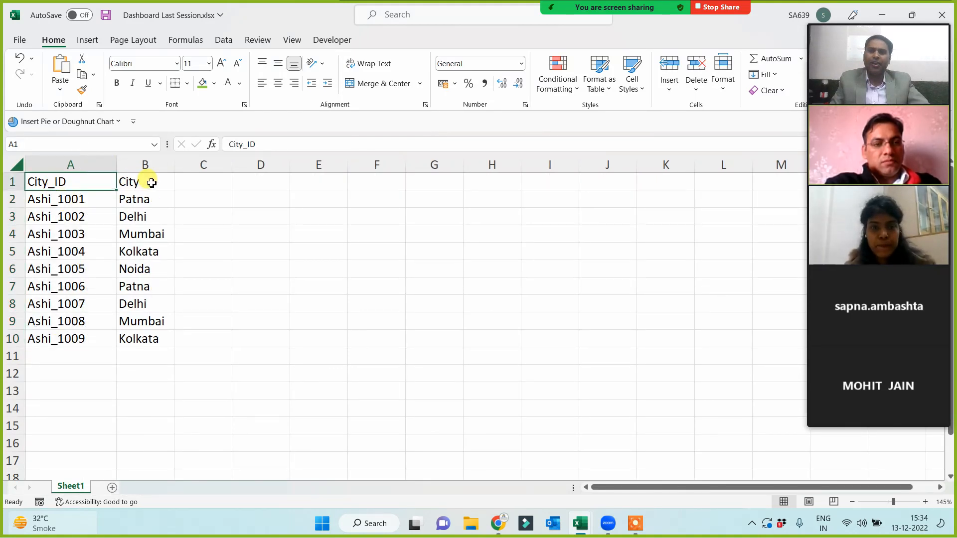
pyautogui.click(197, 188)
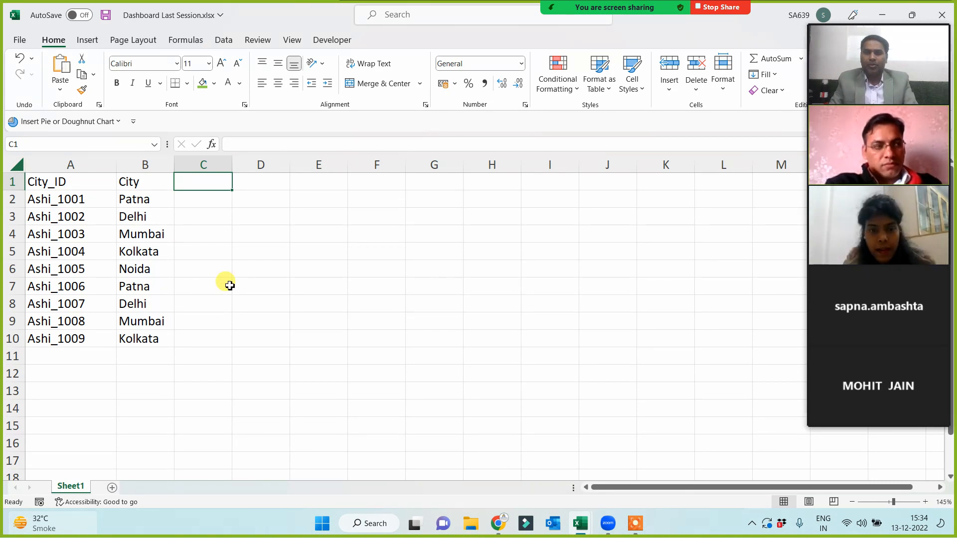
pyautogui.write('A')
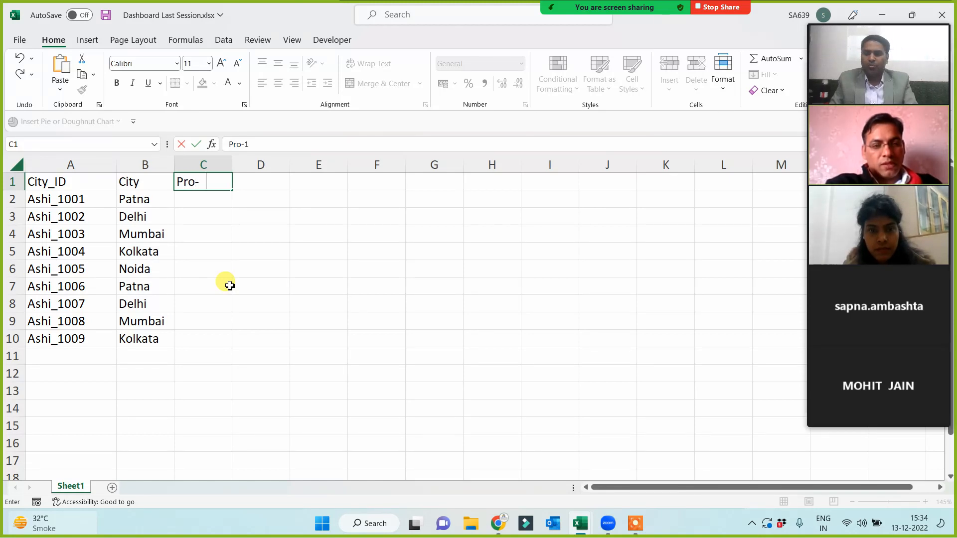
pyautogui.click(233, 286)
pyautogui.click(219, 187)
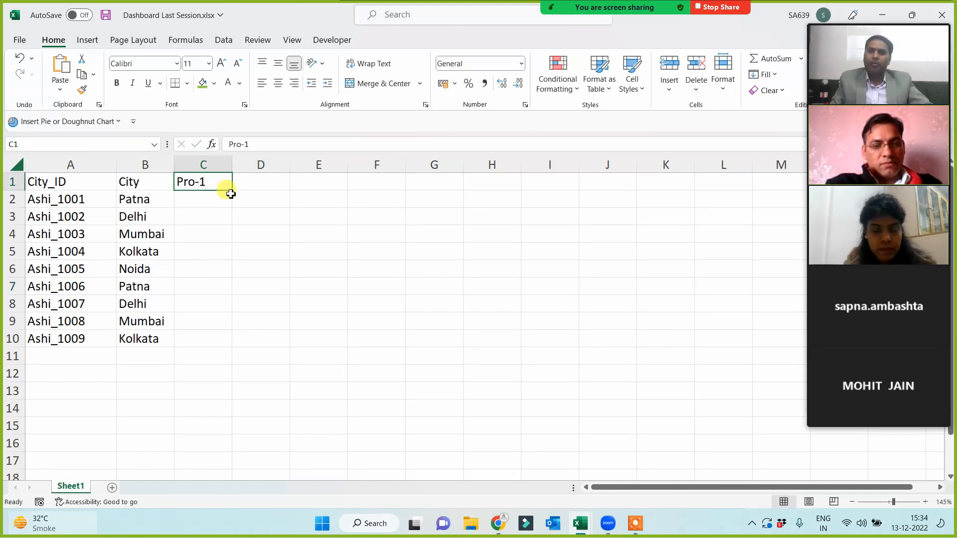
pyautogui.moveTo(232, 190); pyautogui.dragTo(528, 181)
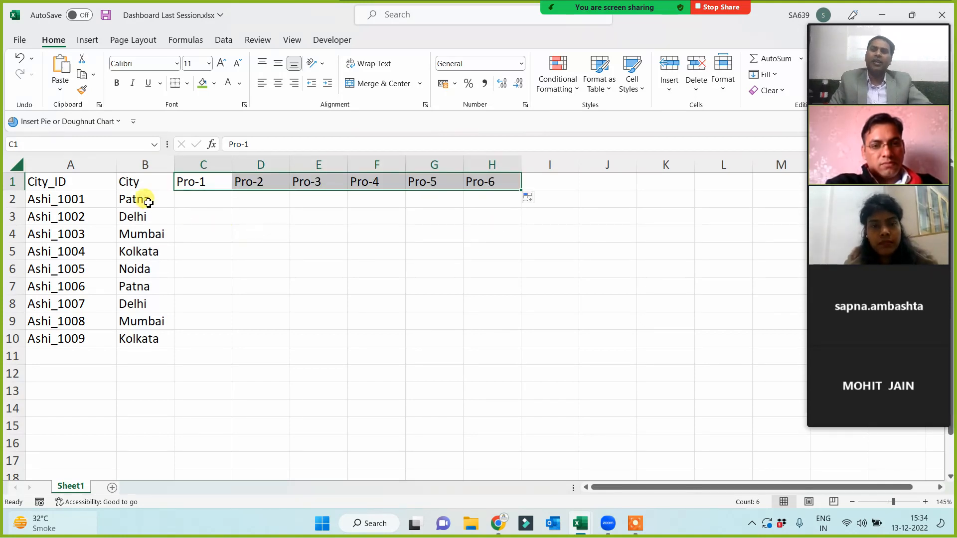
# Step: Enter =RANDBETWEEN(10,100) in C2 and fill the formula across the range C2:H10
pyautogui.moveTo(143, 198); pyautogui.dragTo(136, 335)
pyautogui.click(196, 198)
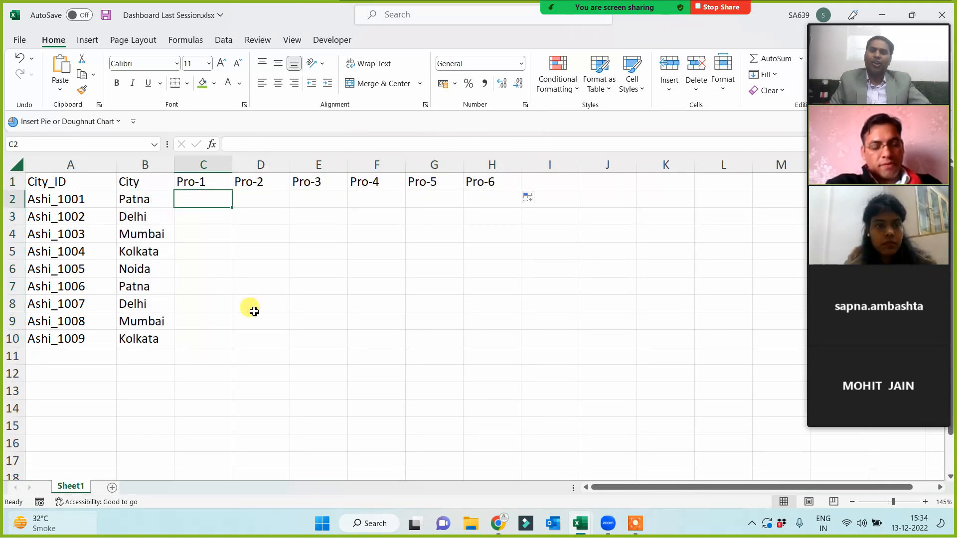
pyautogui.write('=rand')
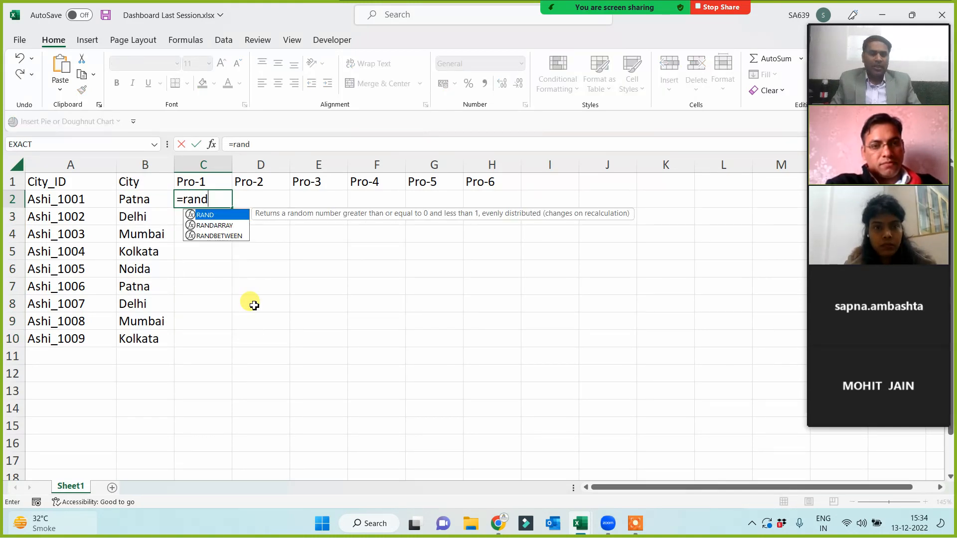
pyautogui.press('Down')
pyautogui.press('Down')
pyautogui.press('Tab')
pyautogui.write('1')
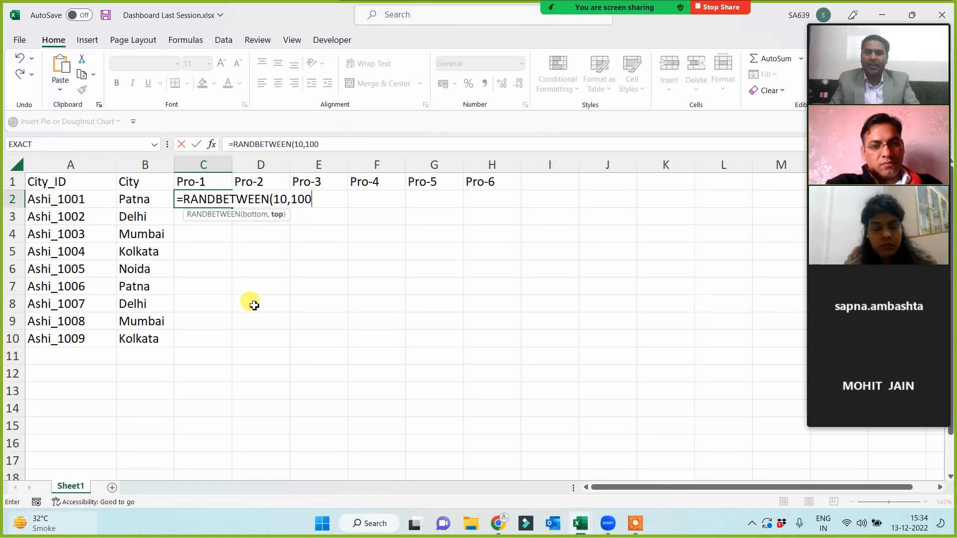
pyautogui.write('0,100)')
pyautogui.press('Return')
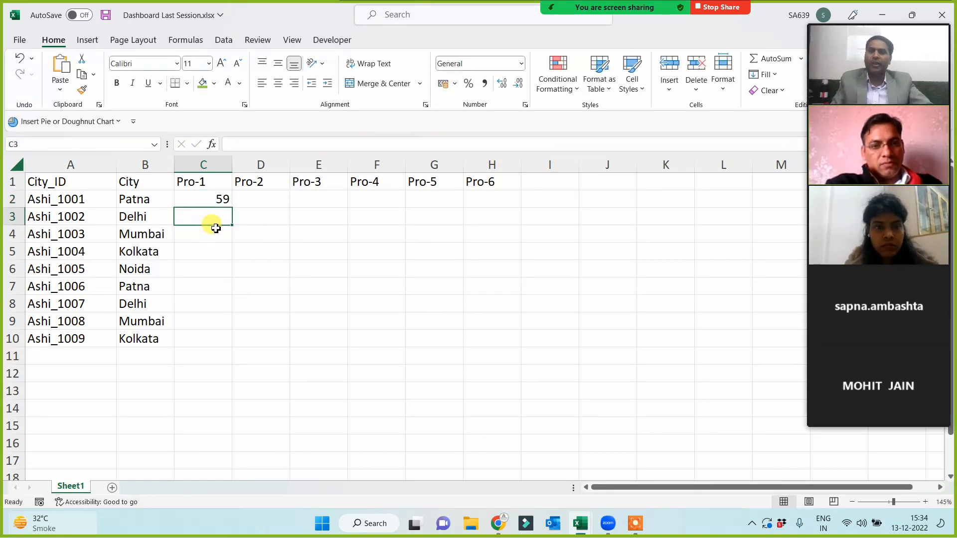
pyautogui.click(212, 202)
pyautogui.moveTo(231, 207); pyautogui.dragTo(515, 347)
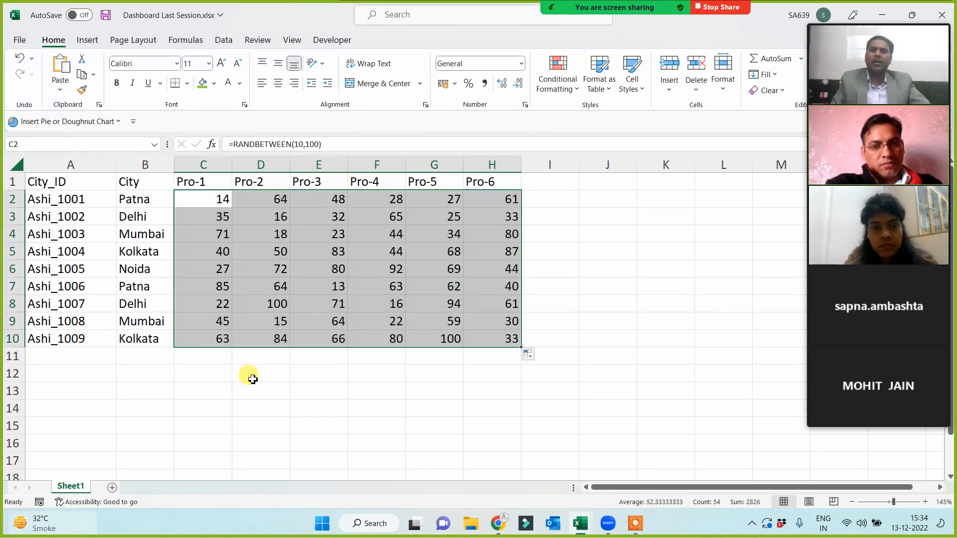
# Step: Replace the random-number formulas in C2:H10 with static values by copying and pasting them in place as Values
pyautogui.hotkey('ctrl', 'c')
pyautogui.hotkey('ctrl', 'alt', 'v')
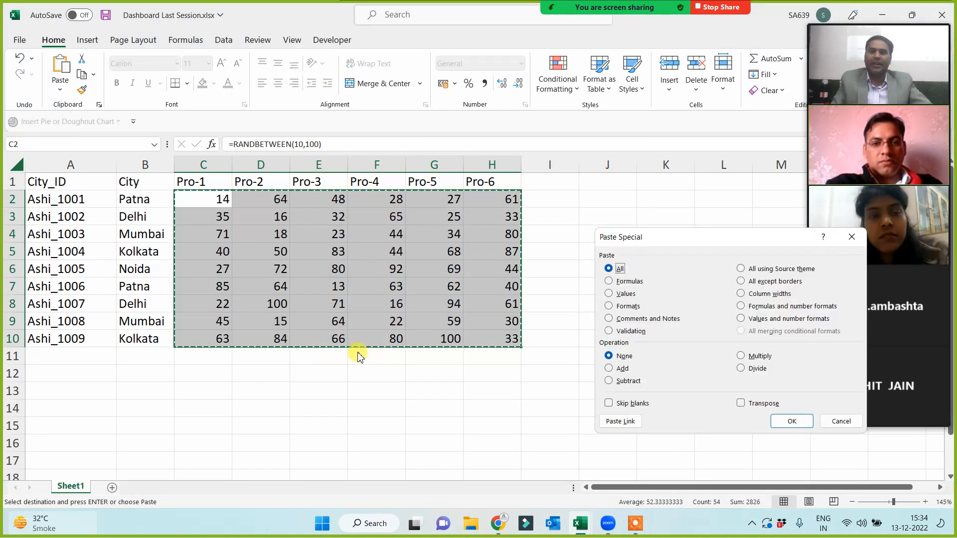
pyautogui.click(609, 294)
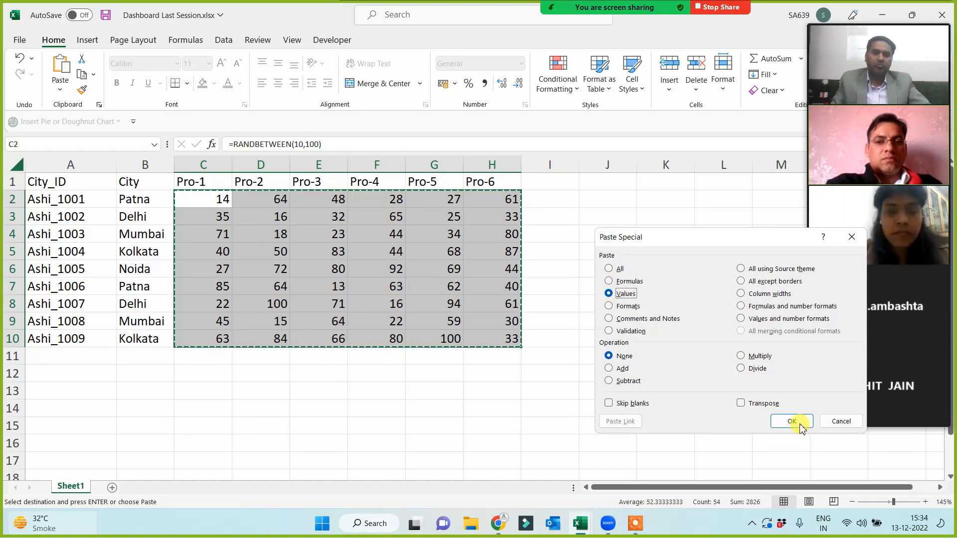
pyautogui.click(791, 421)
pyautogui.click(437, 408)
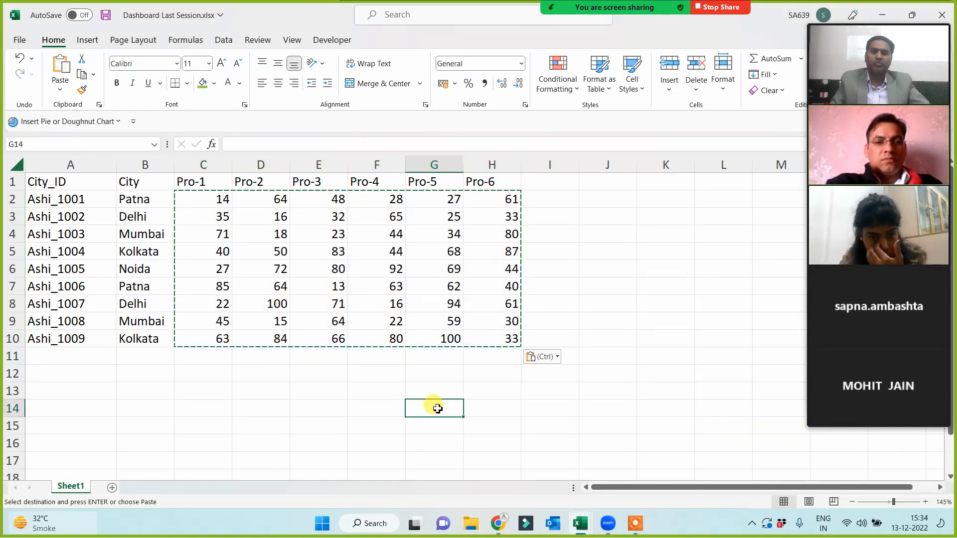
pyautogui.press('Escape')
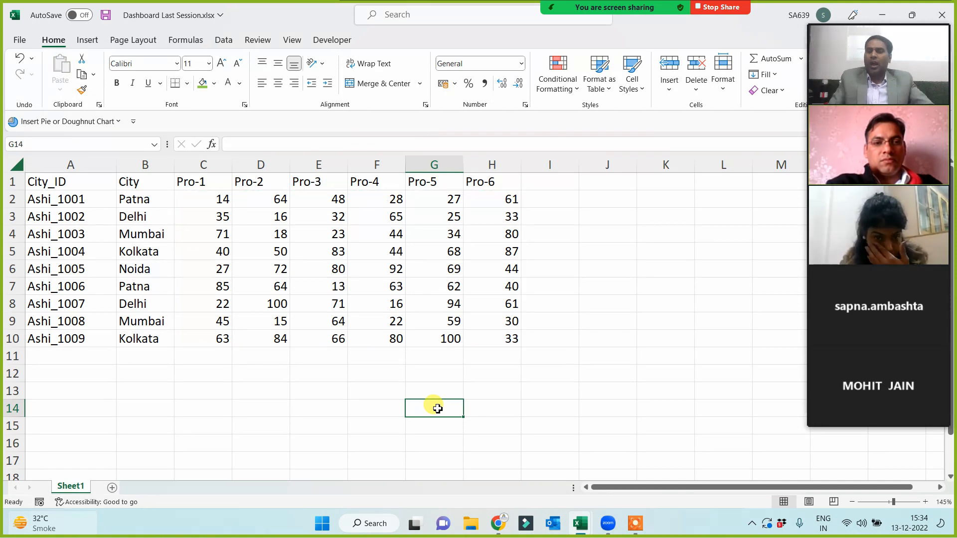
# Step: Apply a green fill to the header row A1:H1 and center its text horizontally
pyautogui.moveTo(59, 181); pyautogui.dragTo(493, 339)
pyautogui.click(254, 373)
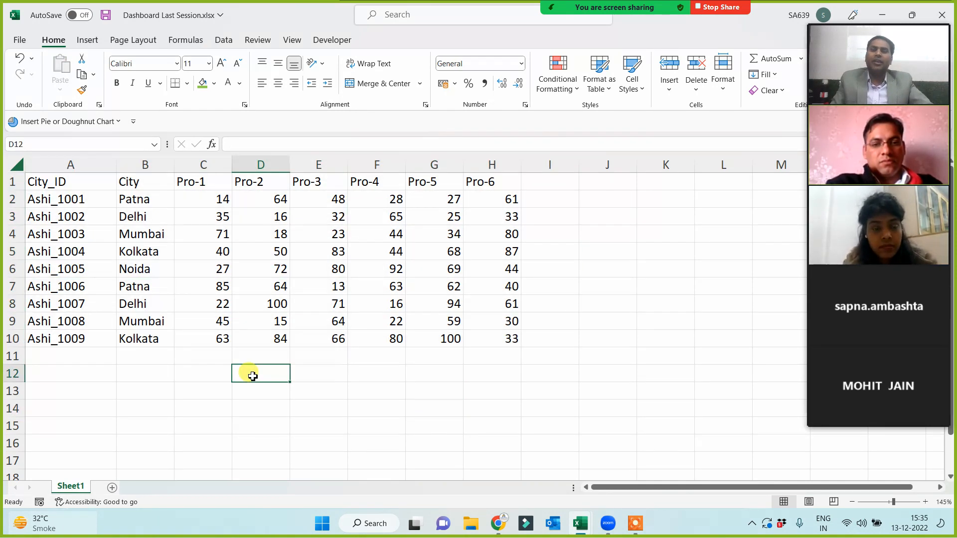
pyautogui.moveTo(59, 181); pyautogui.dragTo(474, 183)
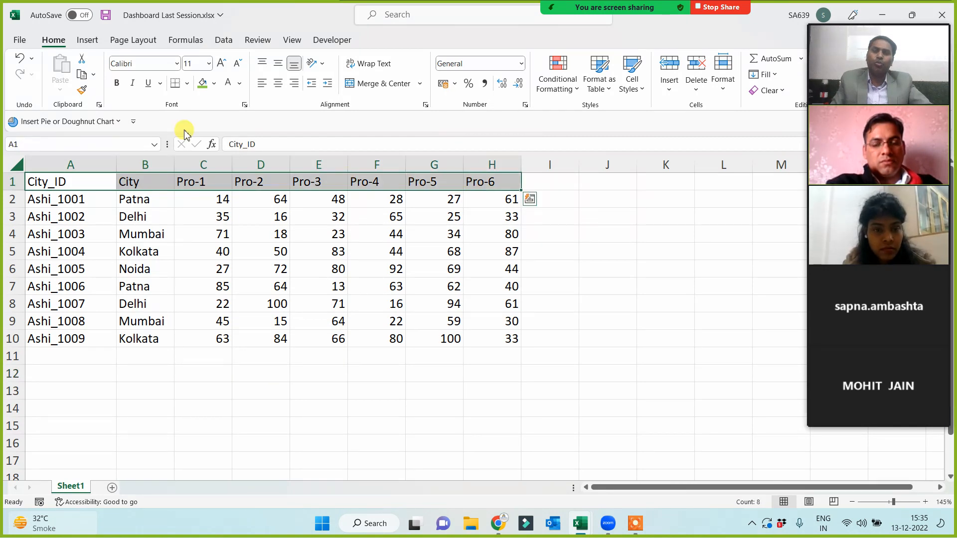
pyautogui.click(202, 83)
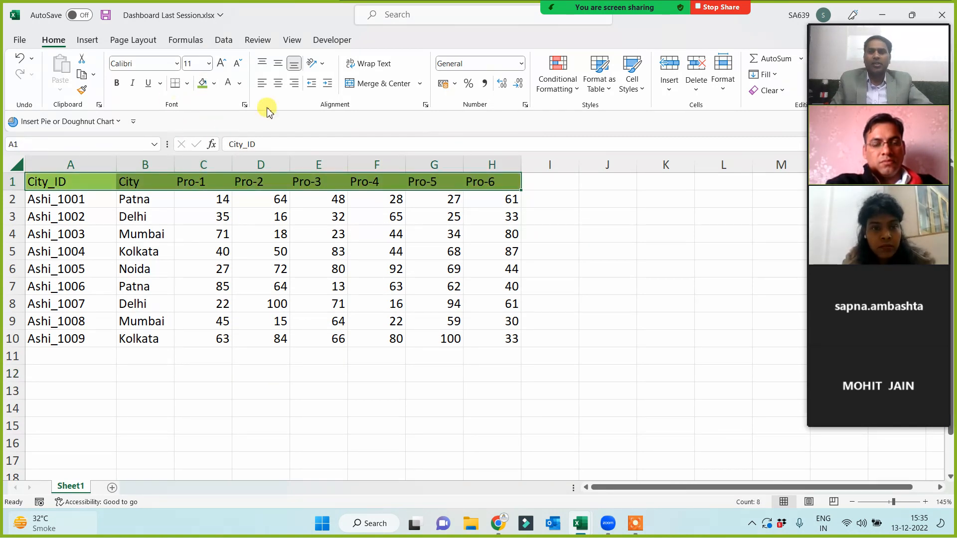
pyautogui.click(278, 83)
# Step: Center the contents of the whole table A1:H10 and apply all borders to it
pyautogui.hotkey('ctrl', 'shift', 'Down')
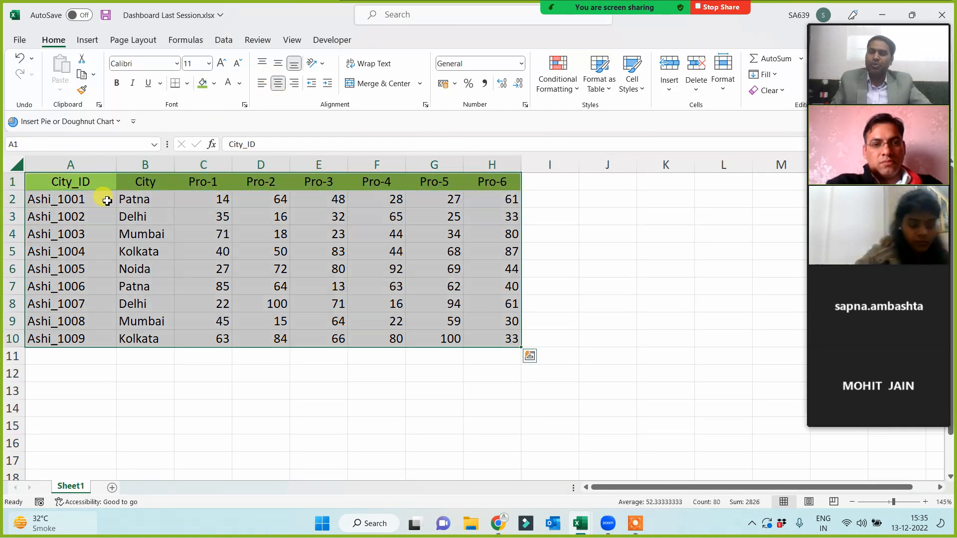
pyautogui.click(278, 84)
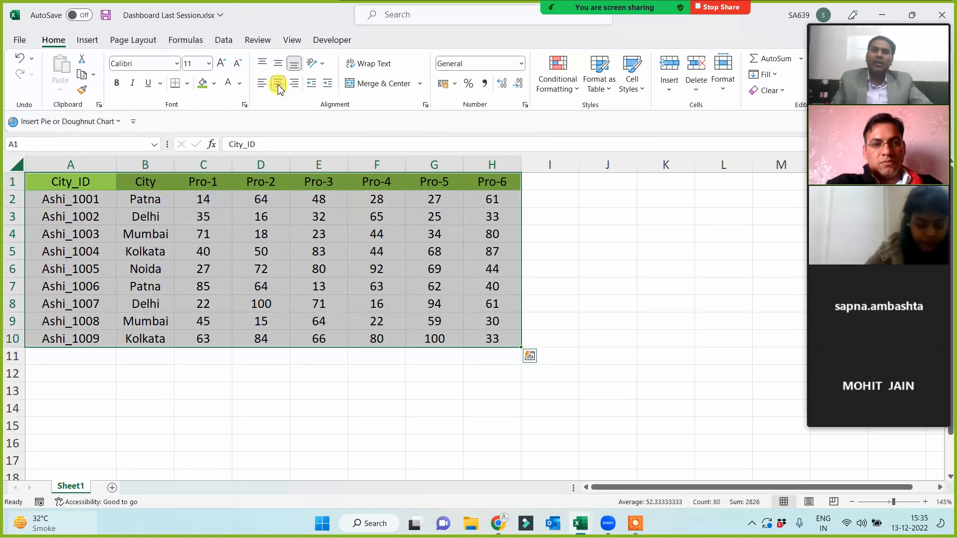
pyautogui.click(188, 85)
pyautogui.click(185, 211)
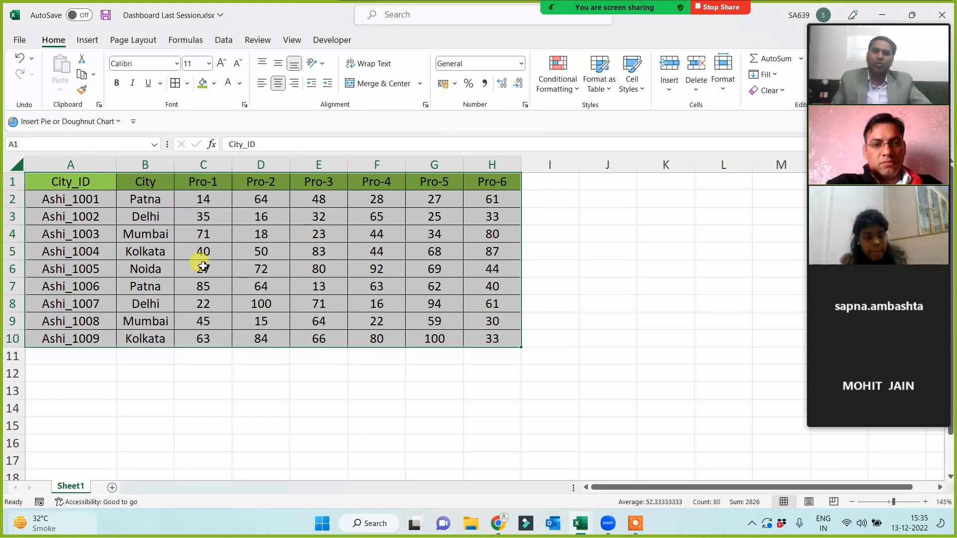
pyautogui.click(176, 376)
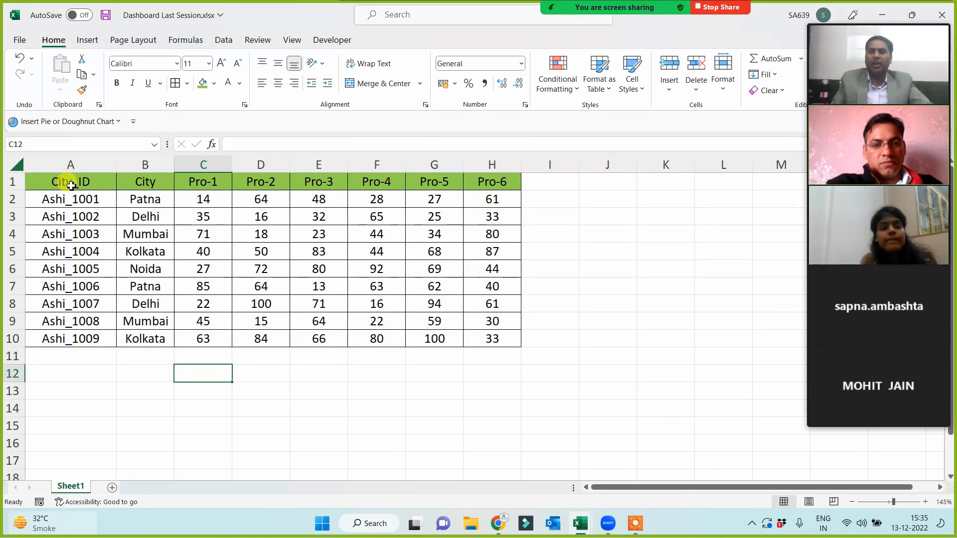
# Step: Make the header row A1:H1 bold
pyautogui.moveTo(70, 185); pyautogui.dragTo(495, 181)
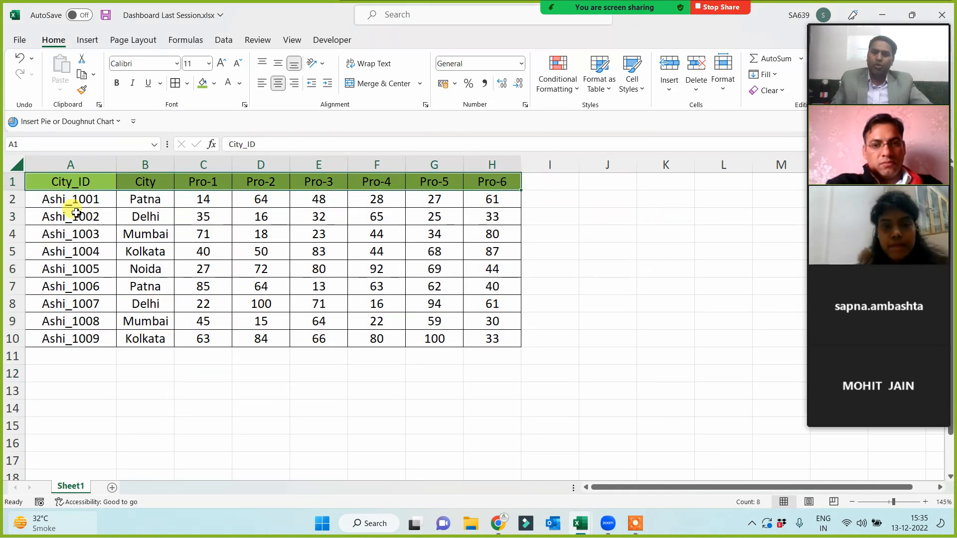
pyautogui.click(116, 84)
pyautogui.click(271, 369)
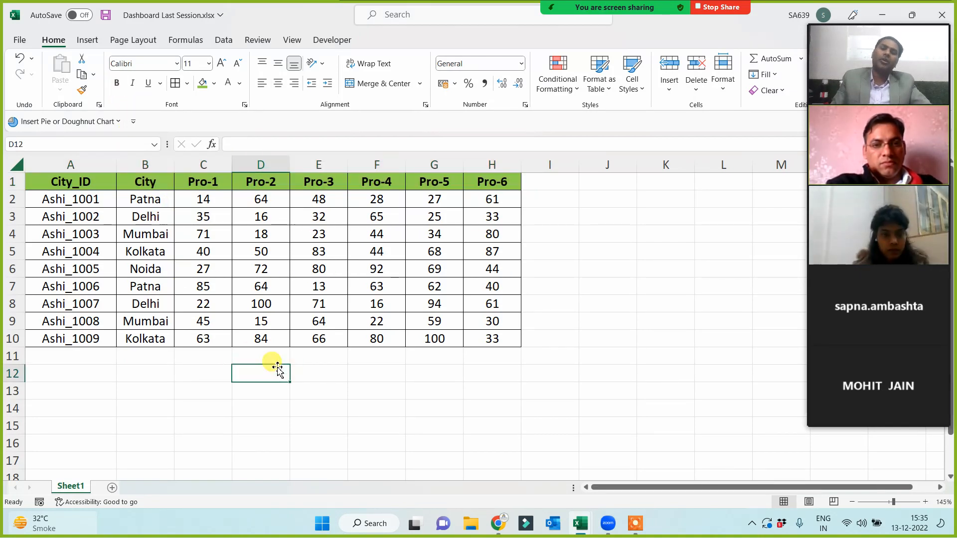
# Step: Rename the Sheet1 worksheet as Data
pyautogui.click(341, 407)
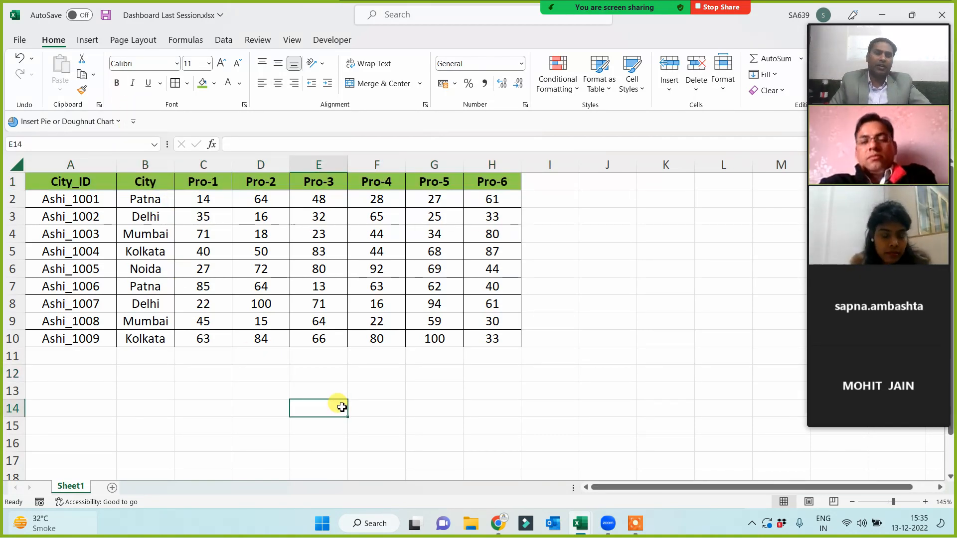
pyautogui.doubleClick(71, 487)
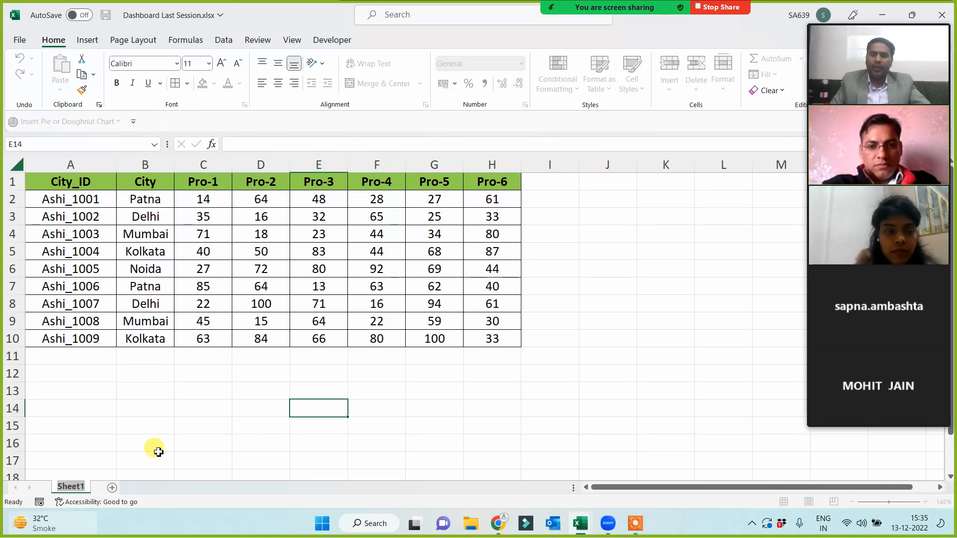
pyautogui.write('Dat')
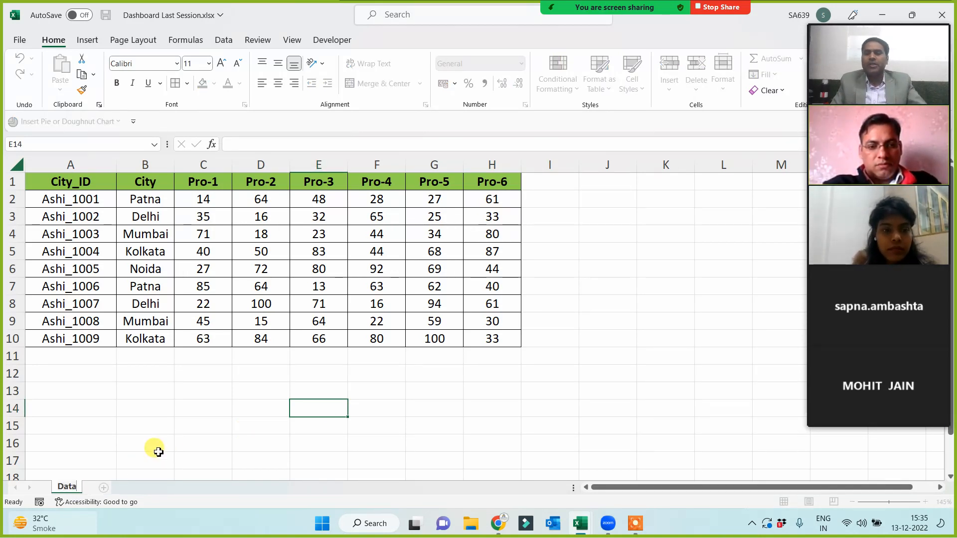
pyautogui.write('a')
pyautogui.click(164, 401)
pyautogui.scroll(1, 215, 389)
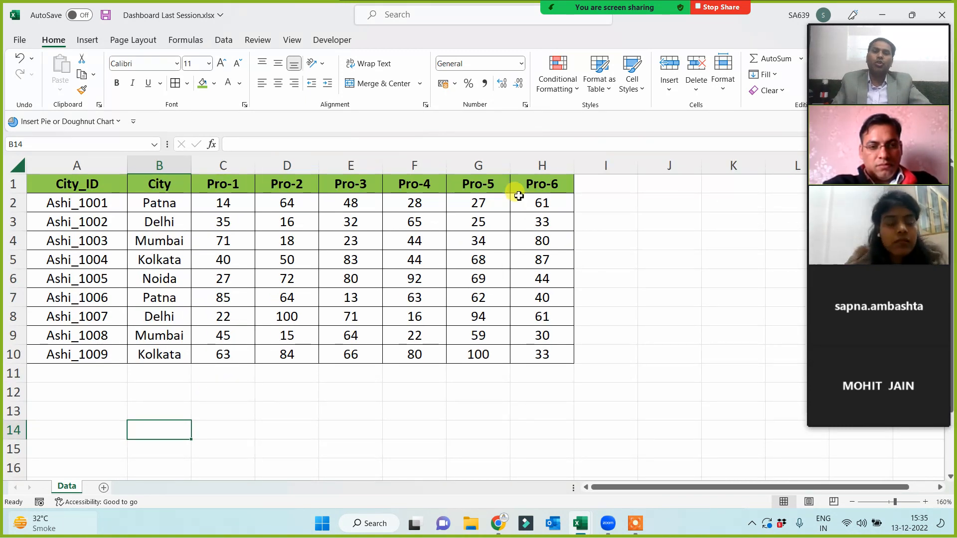
# Step: Add a new worksheet and name it Dashboard
pyautogui.click(103, 488)
pyautogui.doubleClick(103, 487)
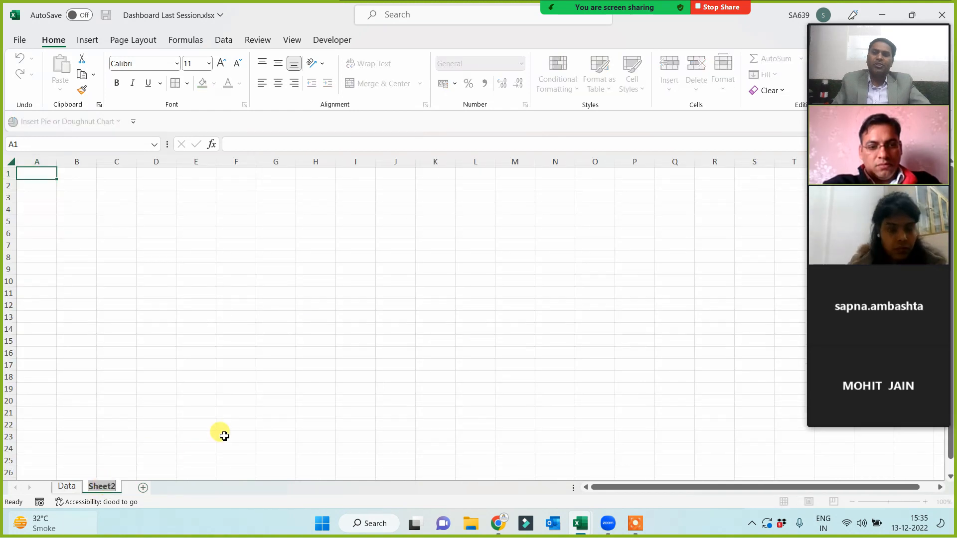
pyautogui.write('Dashboar')
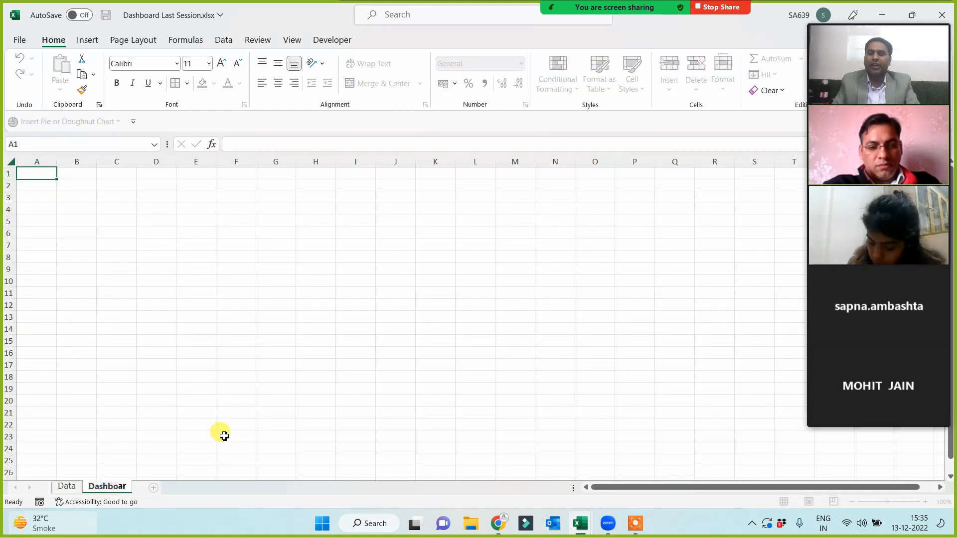
pyautogui.write('d')
pyautogui.click(165, 355)
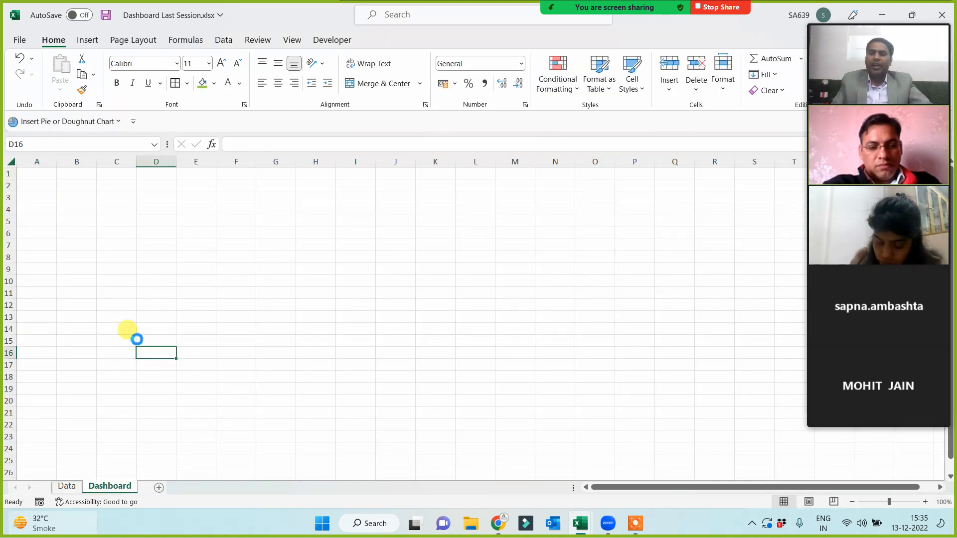
pyautogui.keyDown('ctrl'); pyautogui.scroll(2, 128, 336); pyautogui.keyUp('ctrl')
pyautogui.click(65, 486)
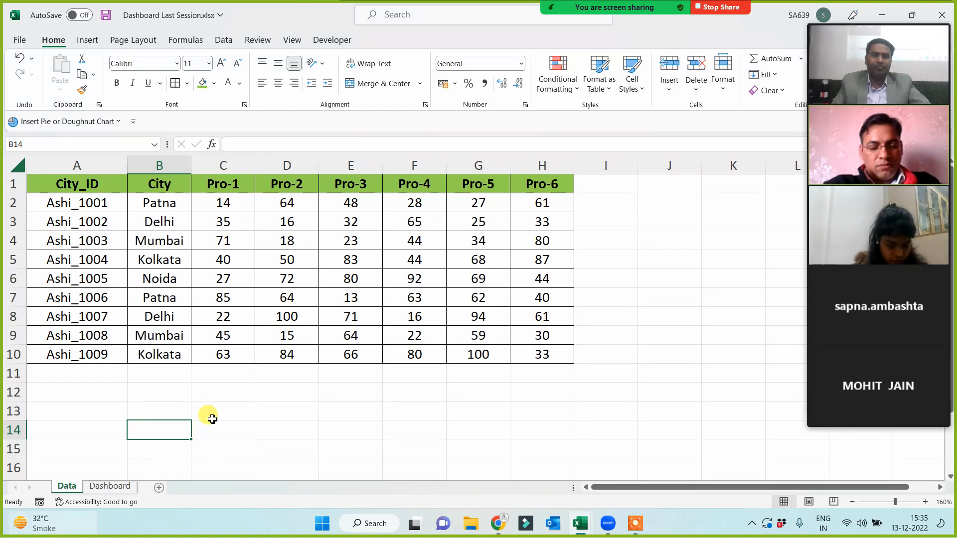
pyautogui.click(115, 487)
pyautogui.scroll(-1, 299, 338)
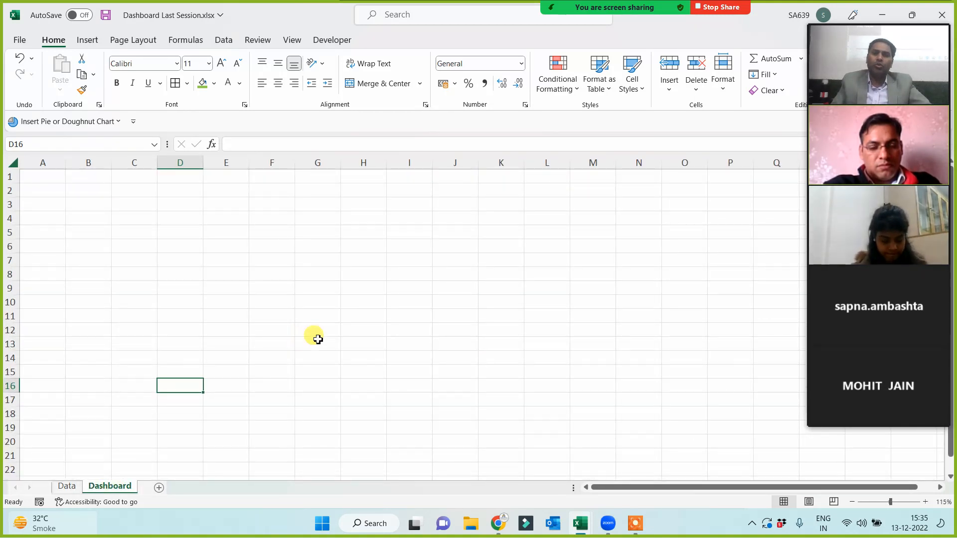
pyautogui.click(833, 18)
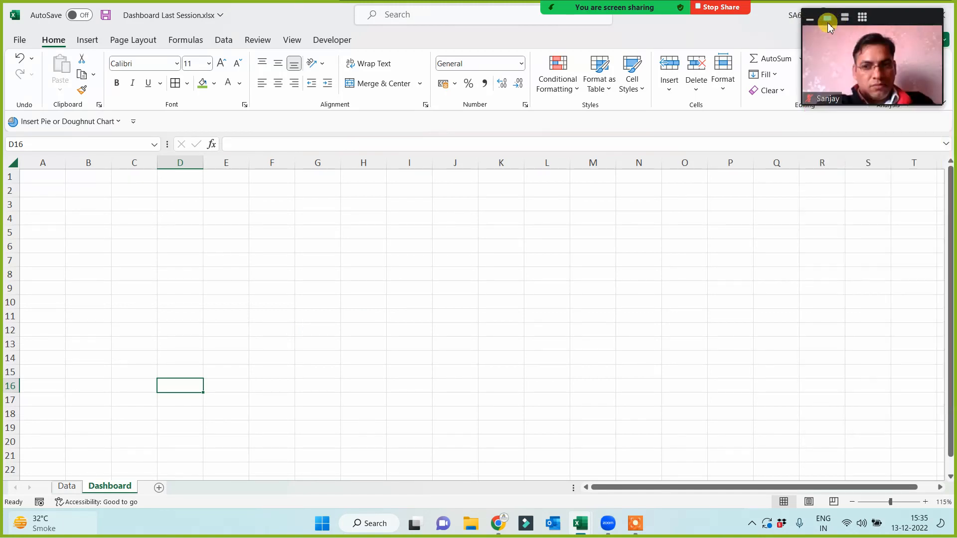
pyautogui.moveTo(920, 21); pyautogui.dragTo(924, 19)
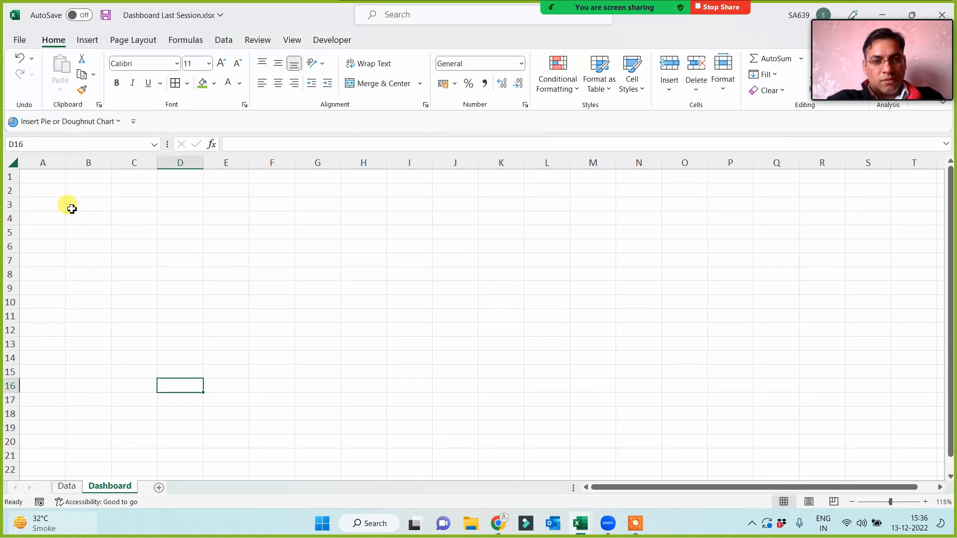
pyautogui.moveTo(35, 177); pyautogui.dragTo(812, 439)
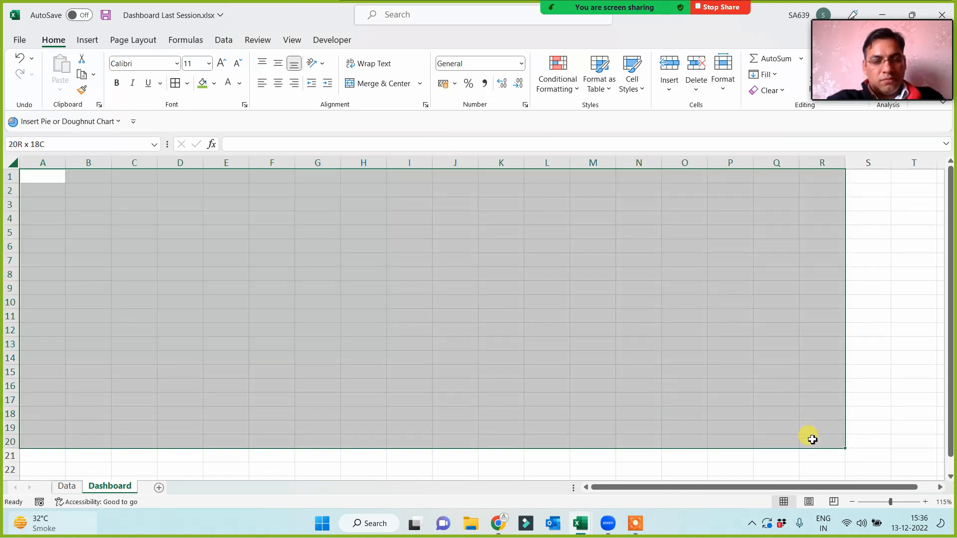
pyautogui.click(641, 369)
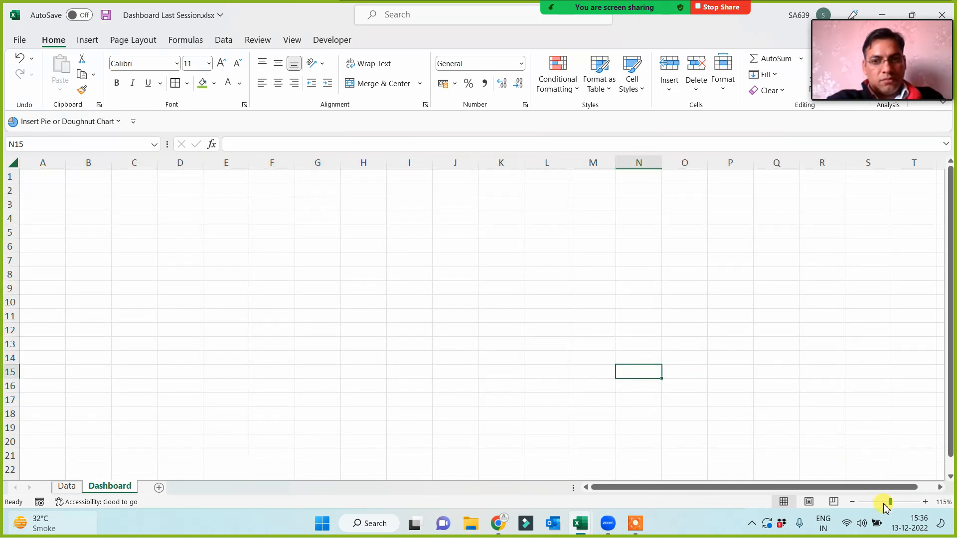
pyautogui.moveTo(891, 503); pyautogui.dragTo(887, 502)
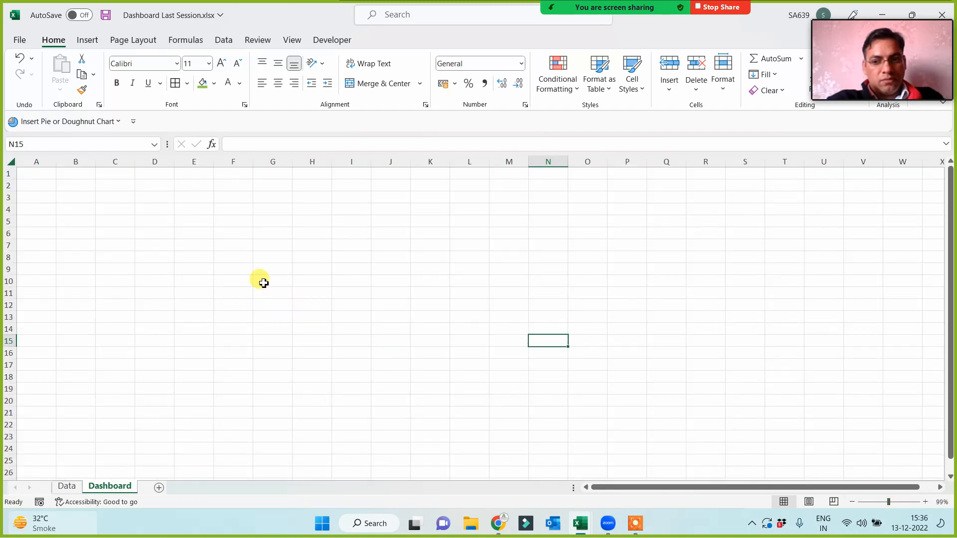
pyautogui.click(50, 186)
pyautogui.click(115, 269)
pyautogui.click(389, 231)
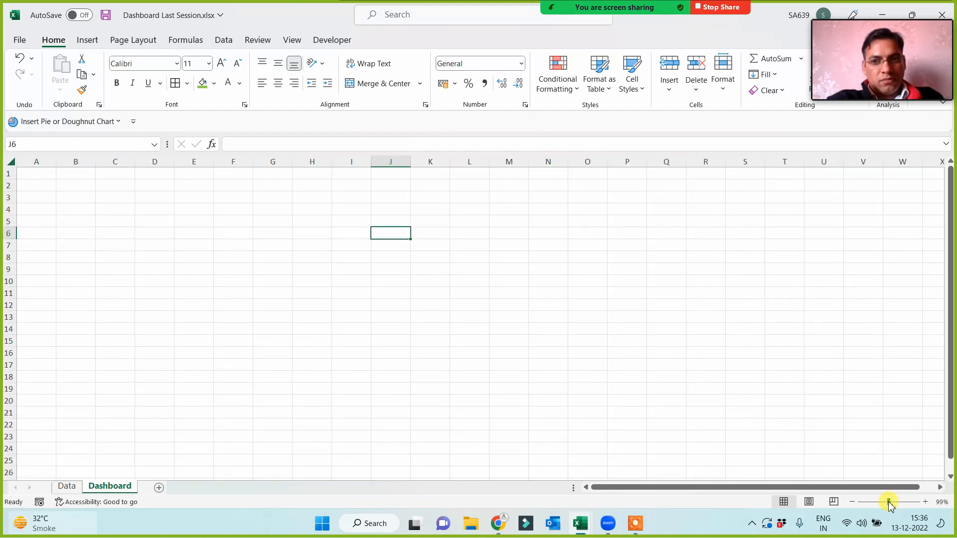
# Step: Merge and center cells A1:L1 on the Dashboard sheet and make row 1 about twice as tall
pyautogui.moveTo(889, 503); pyautogui.dragTo(898, 502)
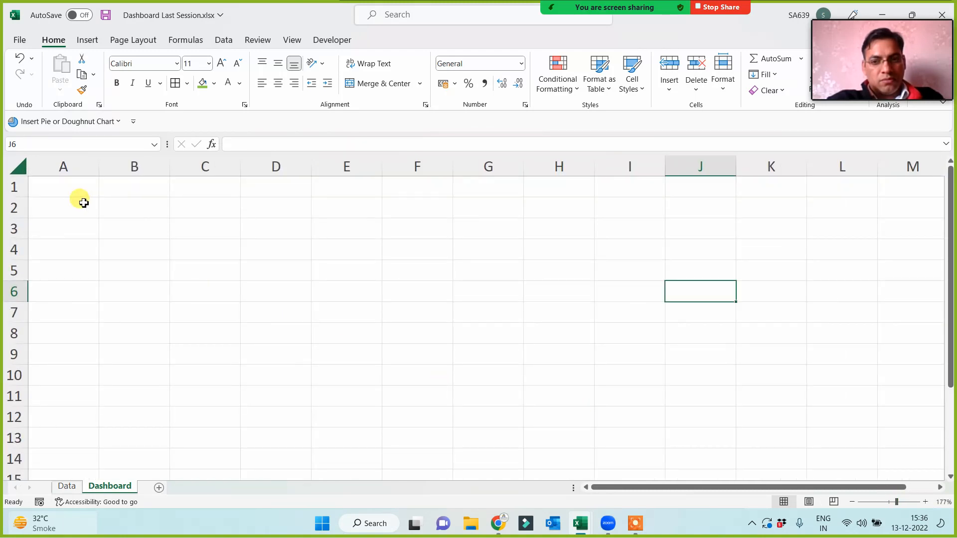
pyautogui.moveTo(62, 188)
pyautogui.mouseDown()
pyautogui.moveTo(771, 399)
pyautogui.moveTo(779, 425)
pyautogui.moveTo(829, 433)
pyautogui.moveTo(829, 423)
pyautogui.mouseUp()
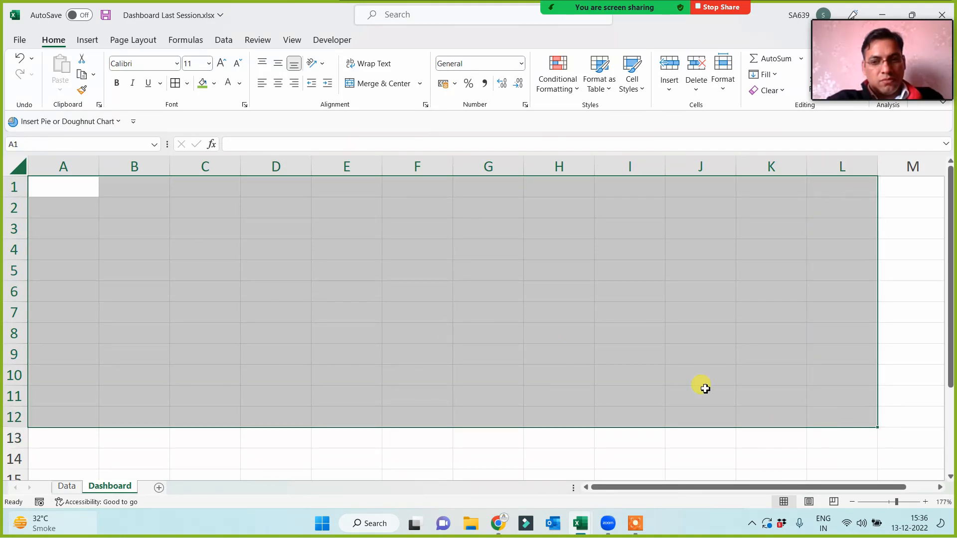
pyautogui.click(73, 187)
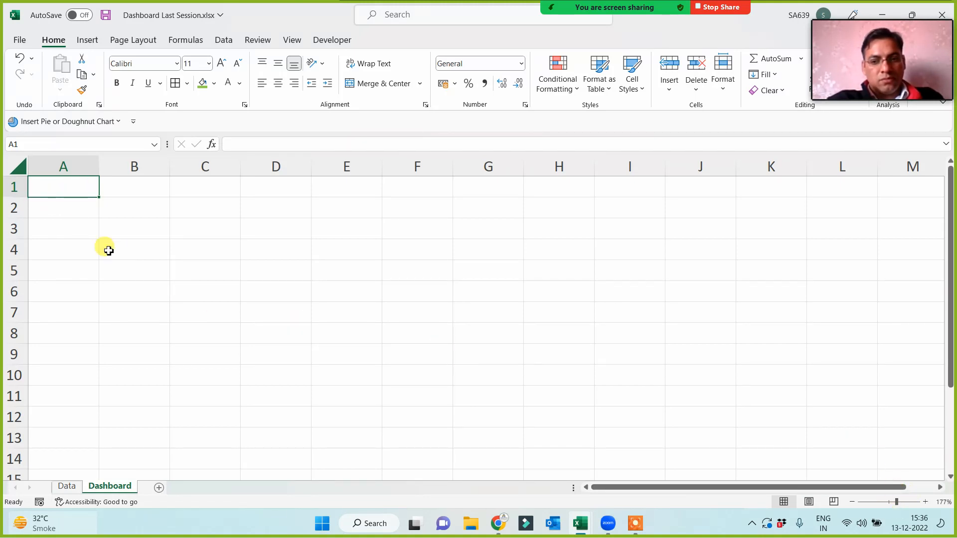
pyautogui.moveTo(71, 188); pyautogui.dragTo(824, 180)
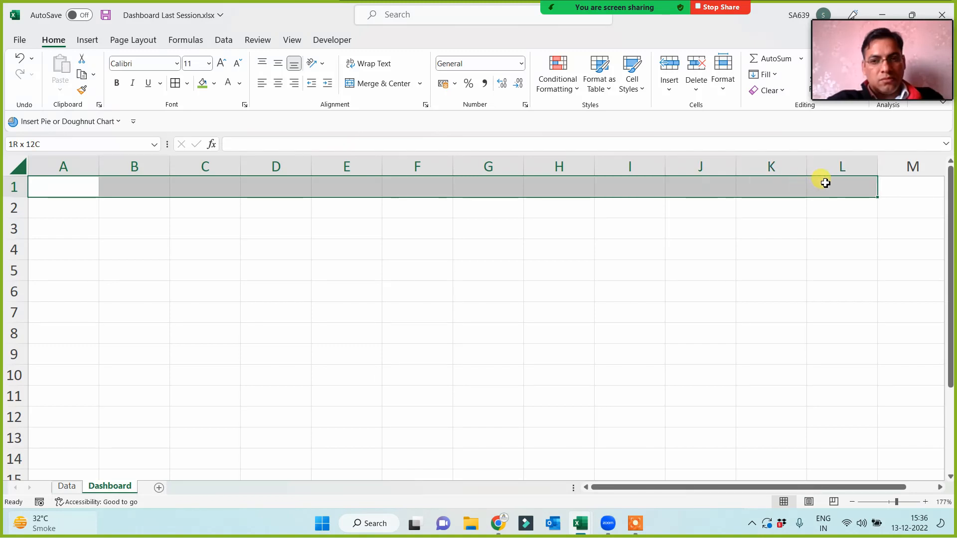
pyautogui.click(379, 84)
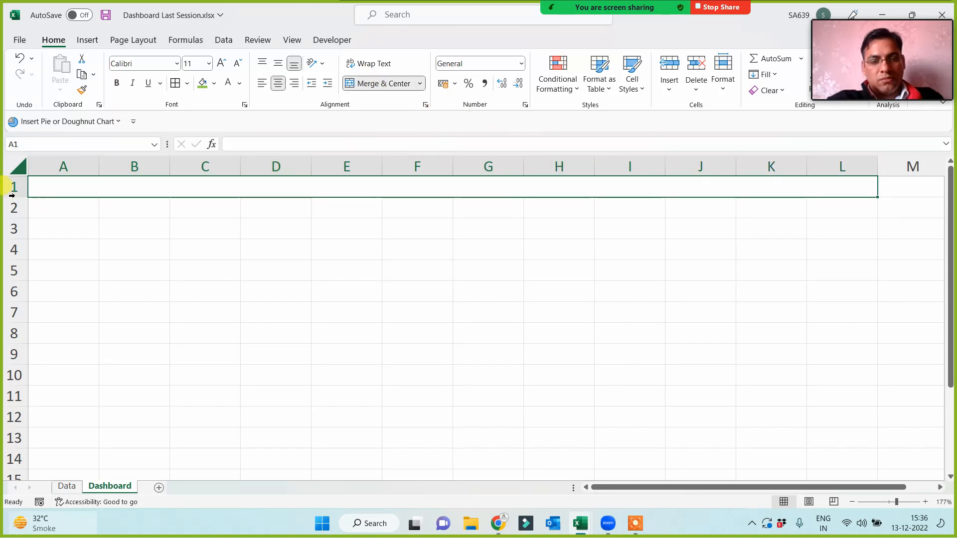
pyautogui.moveTo(15, 198); pyautogui.dragTo(17, 216)
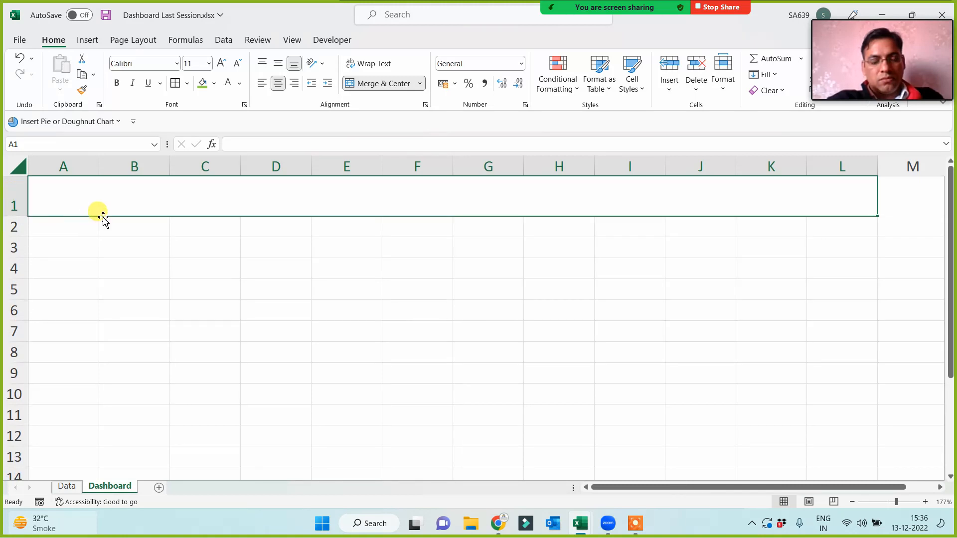
# Step: Fill the merged banner cell A1:L1 with the standard dark red and give it thick outside borders
pyautogui.click(215, 87)
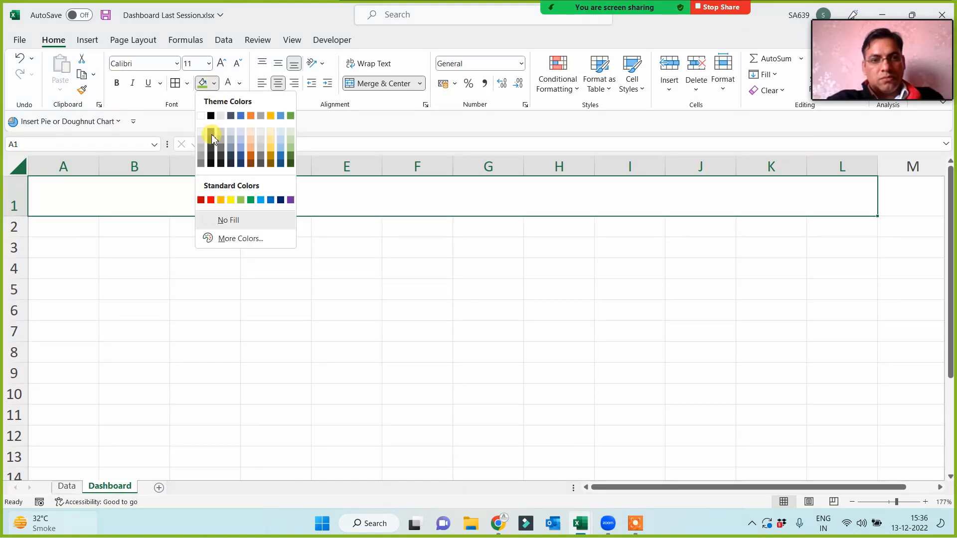
pyautogui.click(202, 198)
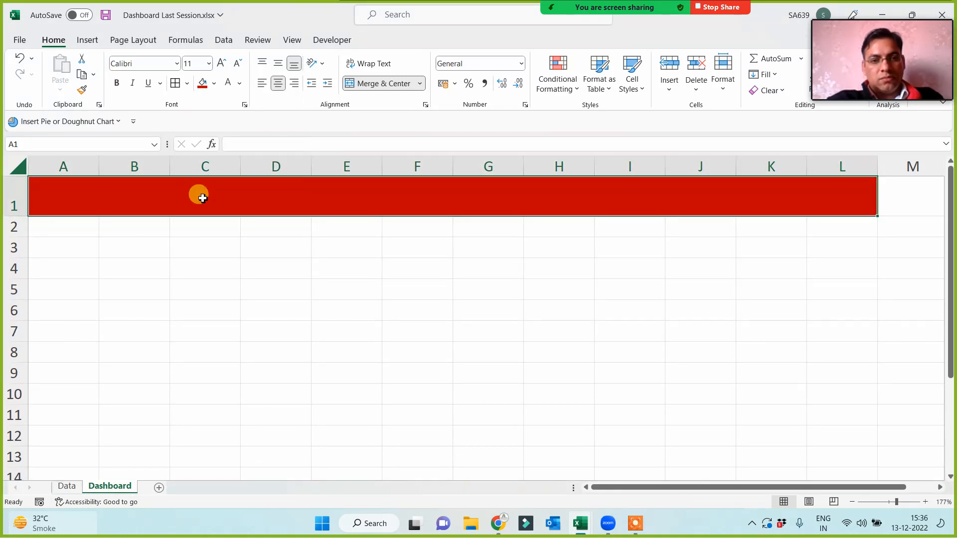
pyautogui.click(187, 86)
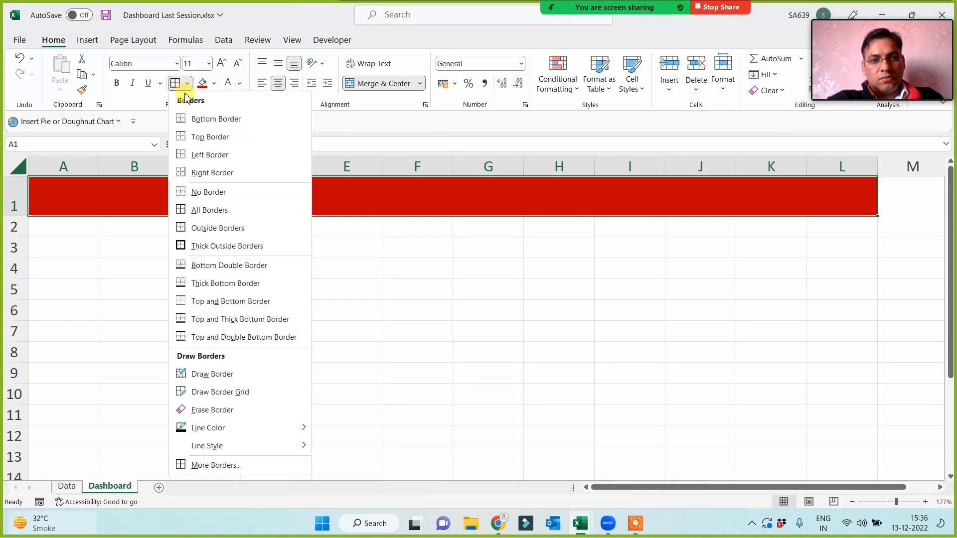
pyautogui.click(180, 246)
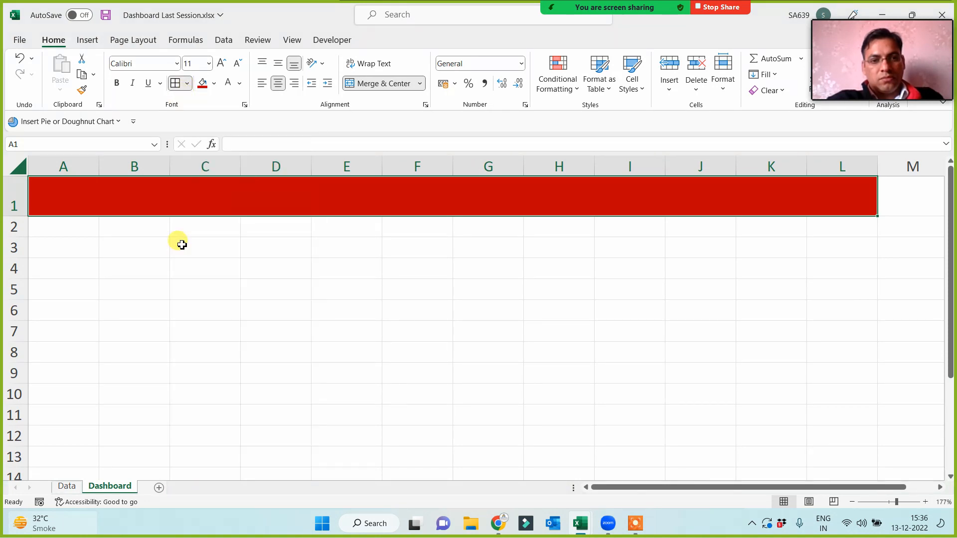
# Step: Apply thick outside borders around the dashboard area A1:L13
pyautogui.moveTo(126, 191); pyautogui.dragTo(144, 451)
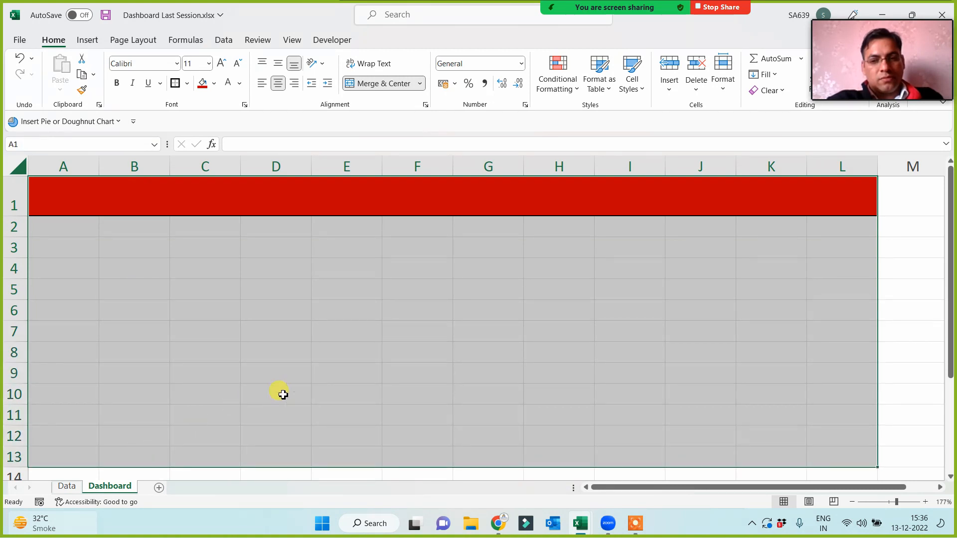
pyautogui.click(175, 83)
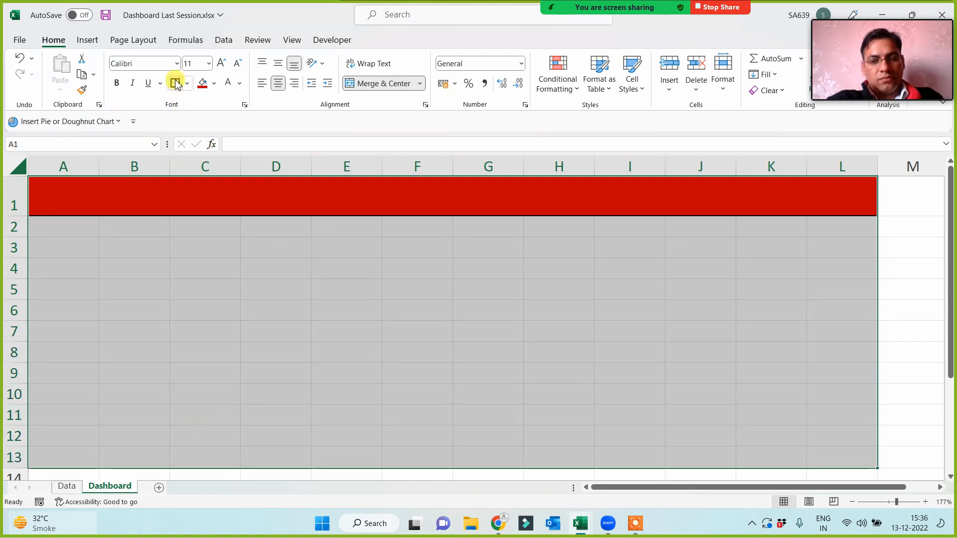
pyautogui.click(427, 349)
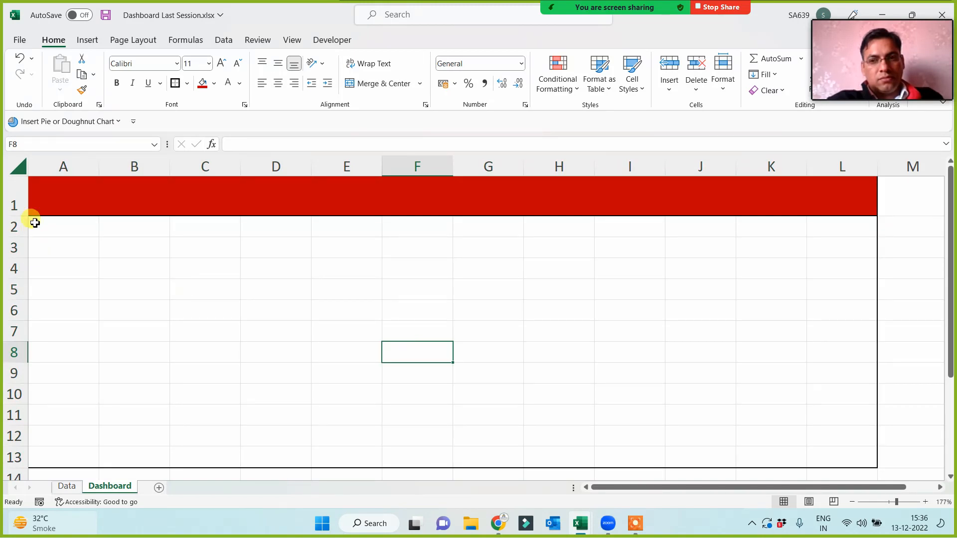
pyautogui.moveTo(64, 202); pyautogui.dragTo(87, 378)
pyautogui.moveTo(80, 451); pyautogui.dragTo(79, 454)
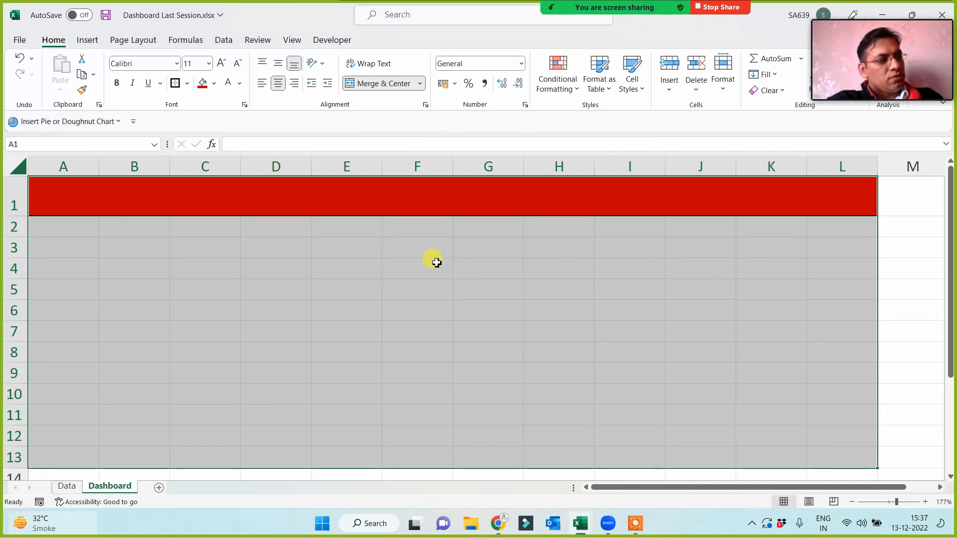
pyautogui.click(455, 316)
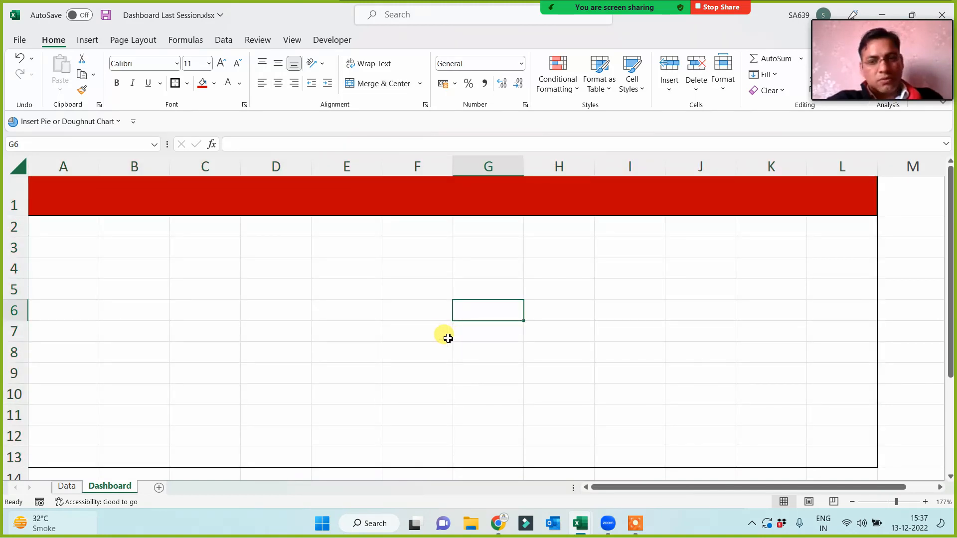
pyautogui.moveTo(49, 194); pyautogui.dragTo(555, 423)
pyautogui.click(468, 369)
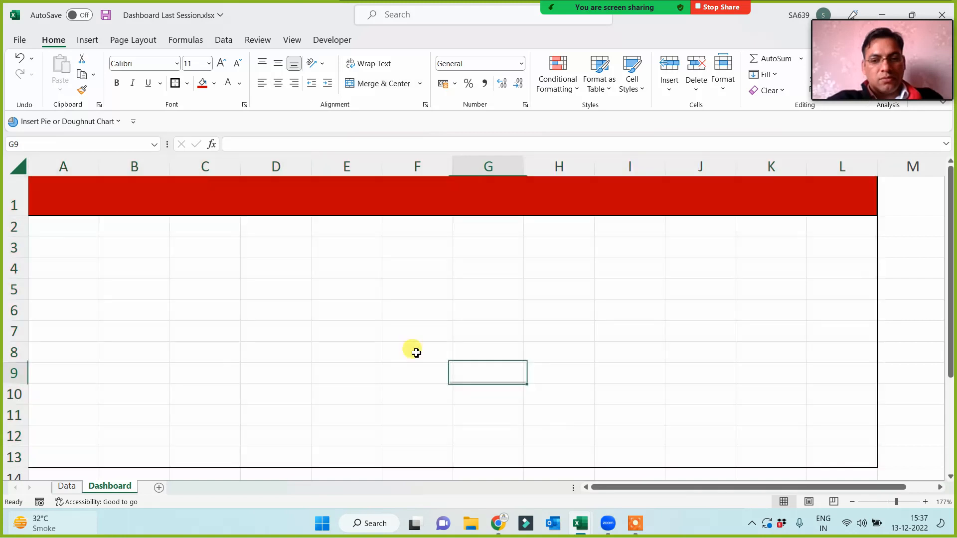
pyautogui.moveTo(75, 188); pyautogui.dragTo(326, 464)
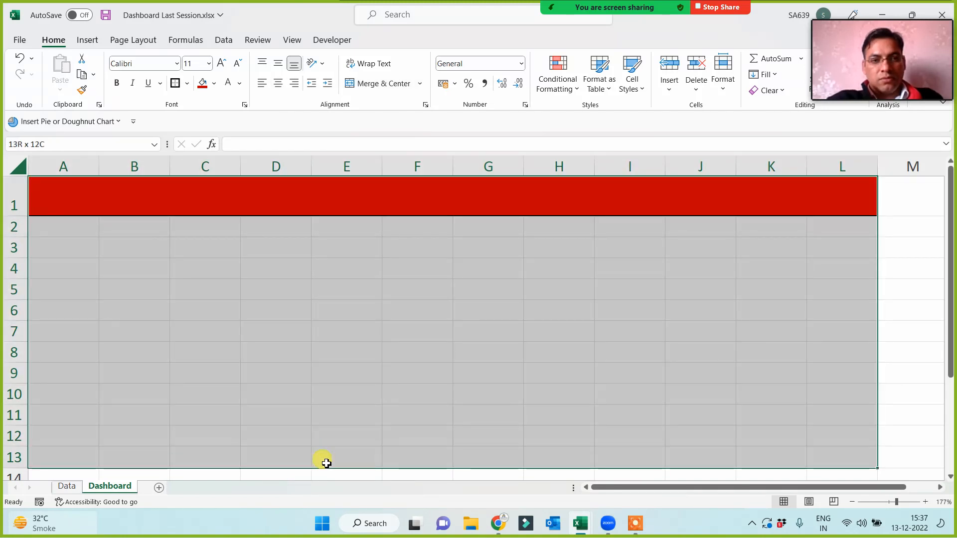
pyautogui.click(134, 205)
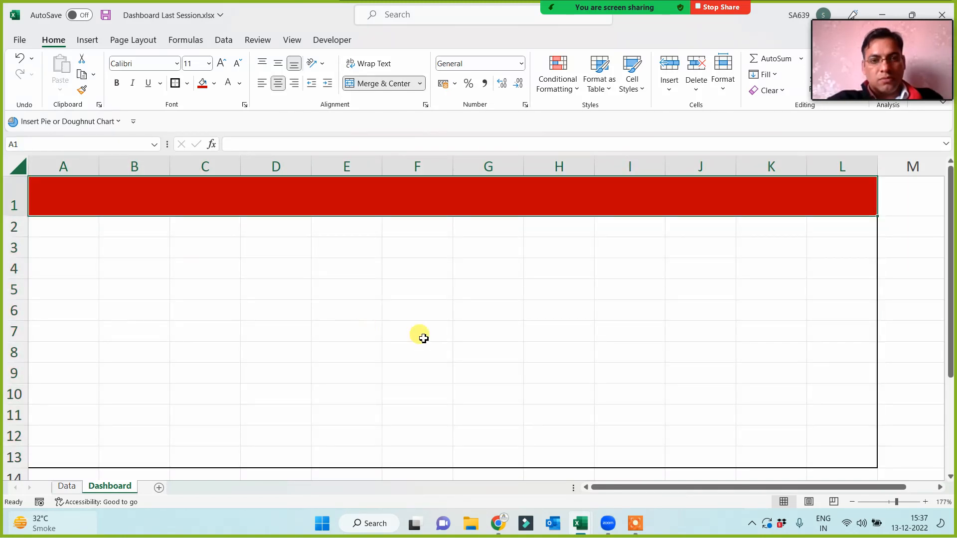
pyautogui.click(77, 487)
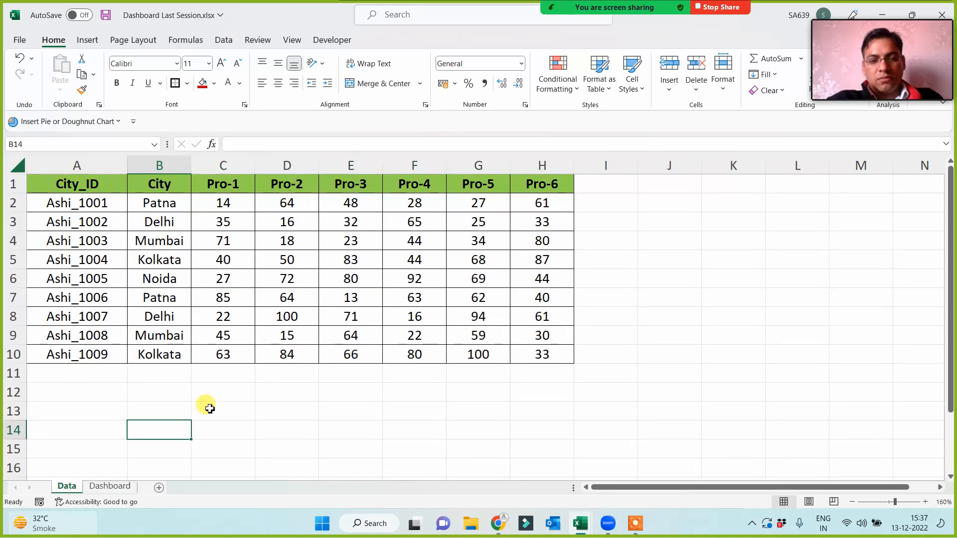
pyautogui.click(110, 486)
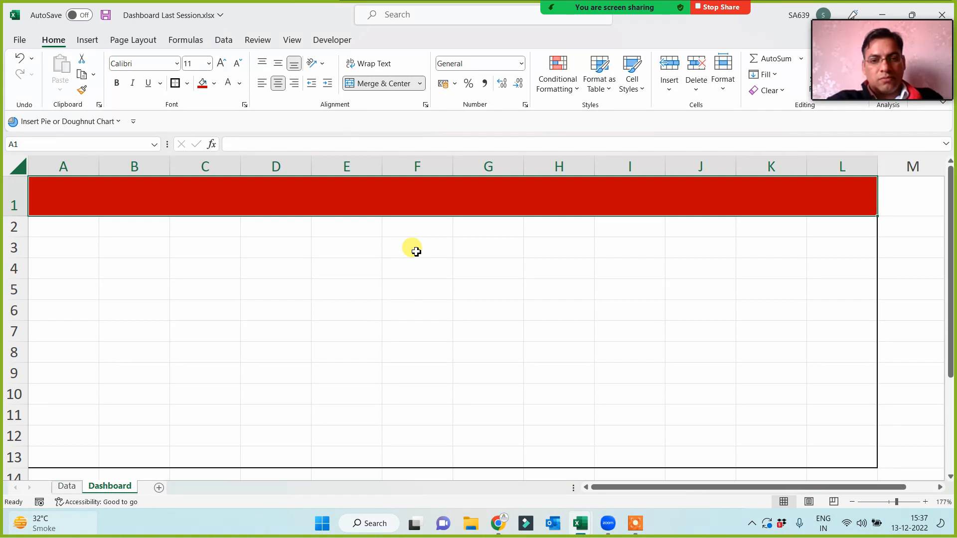
# Step: Enter the title "PERFORMANCE ANALYSIS PROJECT WISE CITY WISE DASHBAORD FOR 2021-2022" in the merged banner cell A1
pyautogui.write('P')
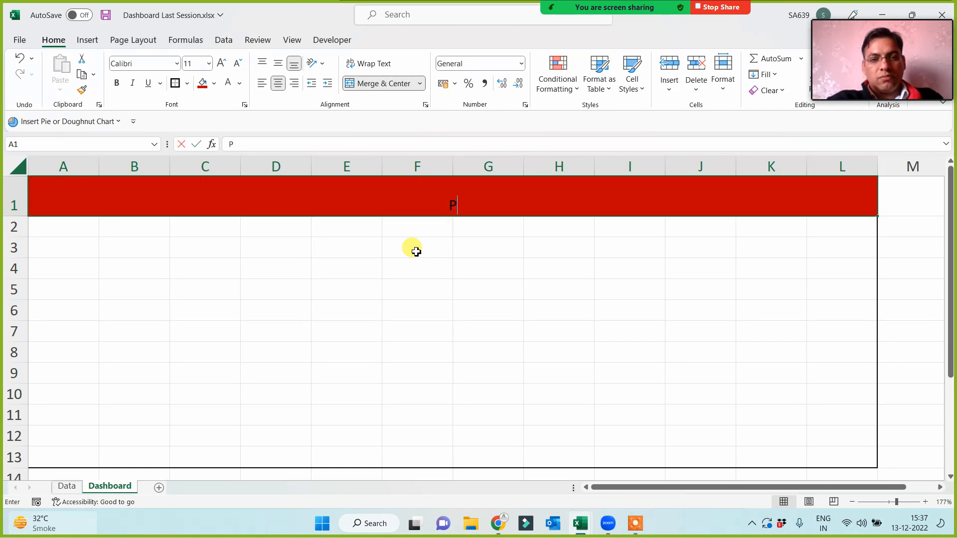
pyautogui.write('ERFOR')
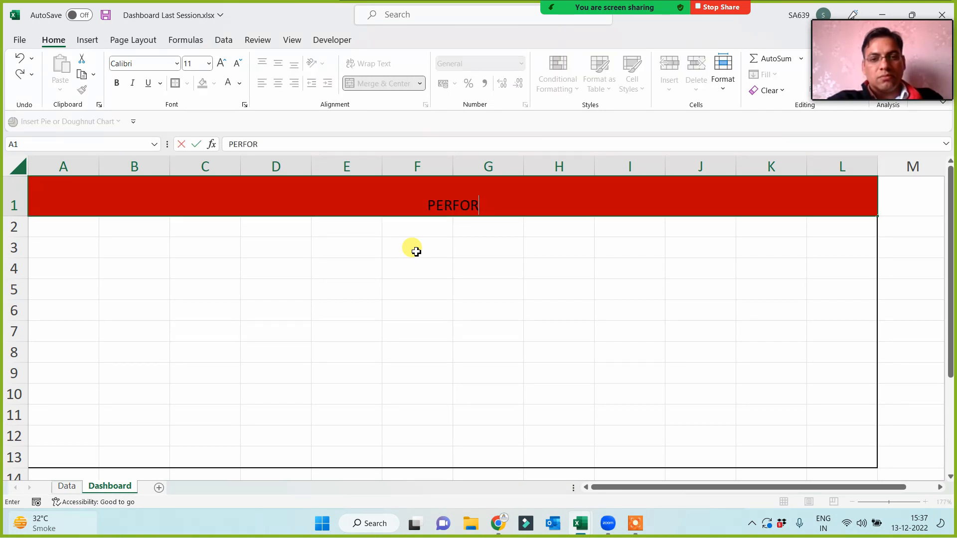
pyautogui.write('MANCE ')
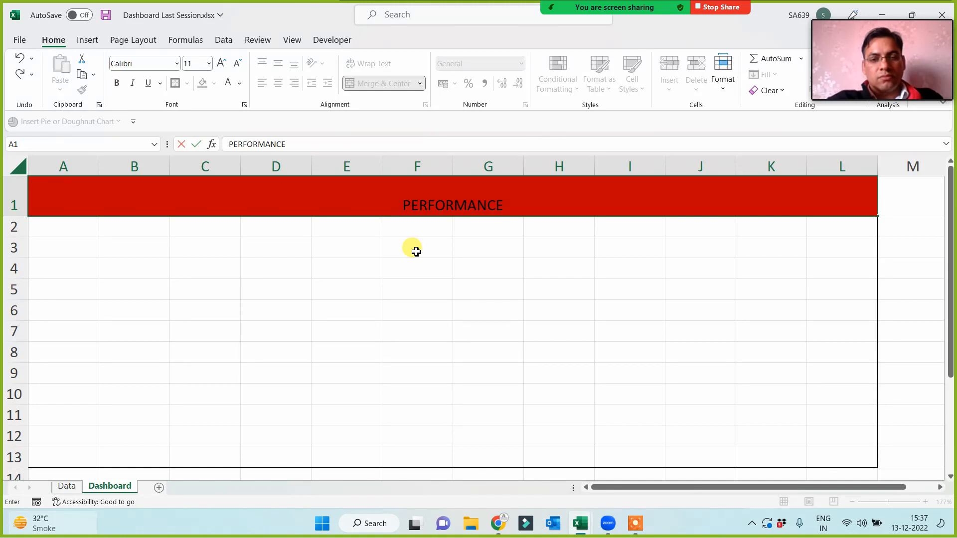
pyautogui.write('NAL')
pyautogui.press('BackSpace')
pyautogui.press('BackSpace')
pyautogui.press('BackSpace')
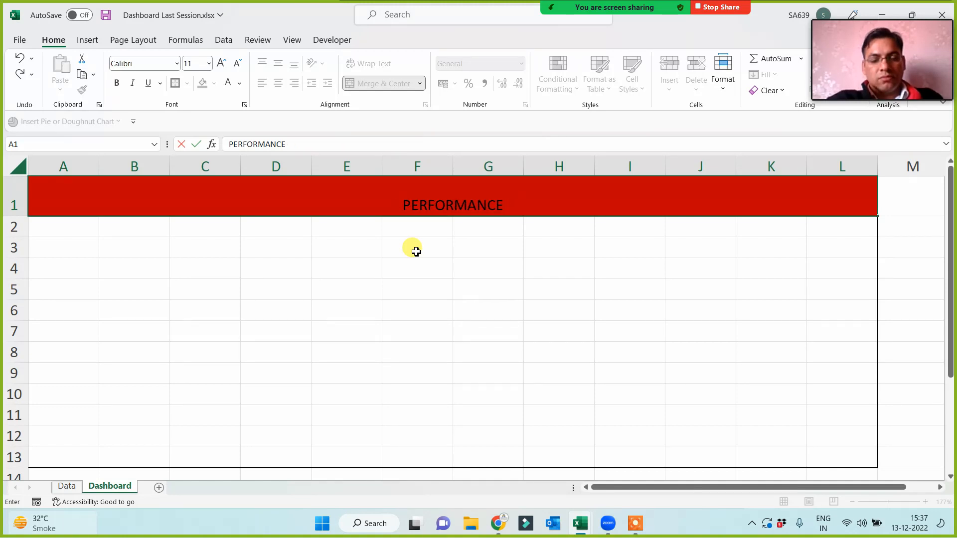
pyautogui.write('ANALYSI')
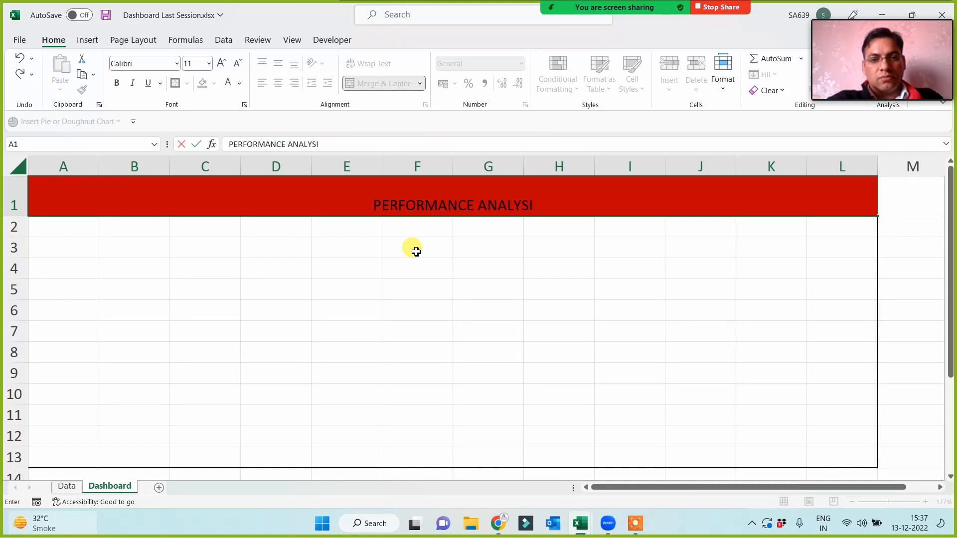
pyautogui.write('S PROJE')
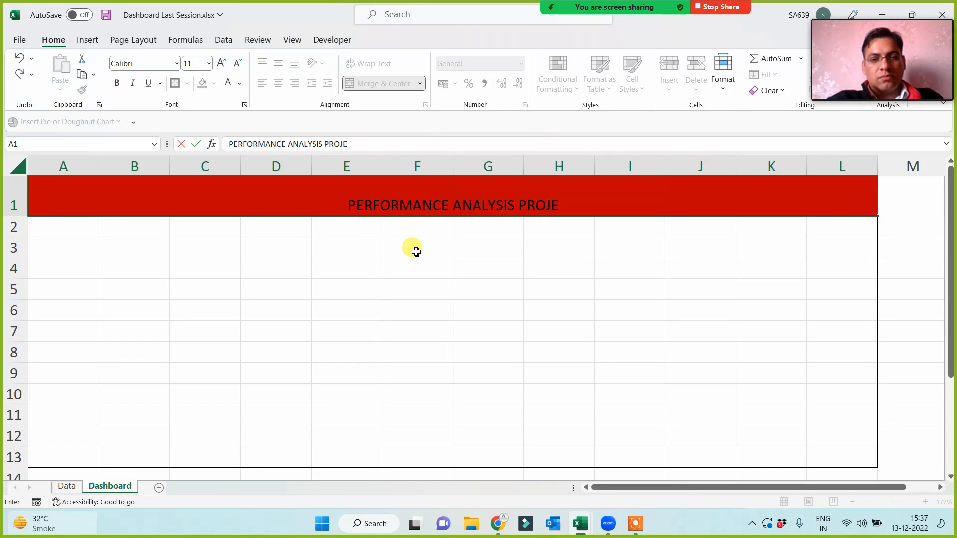
pyautogui.write('CT WISE CITY')
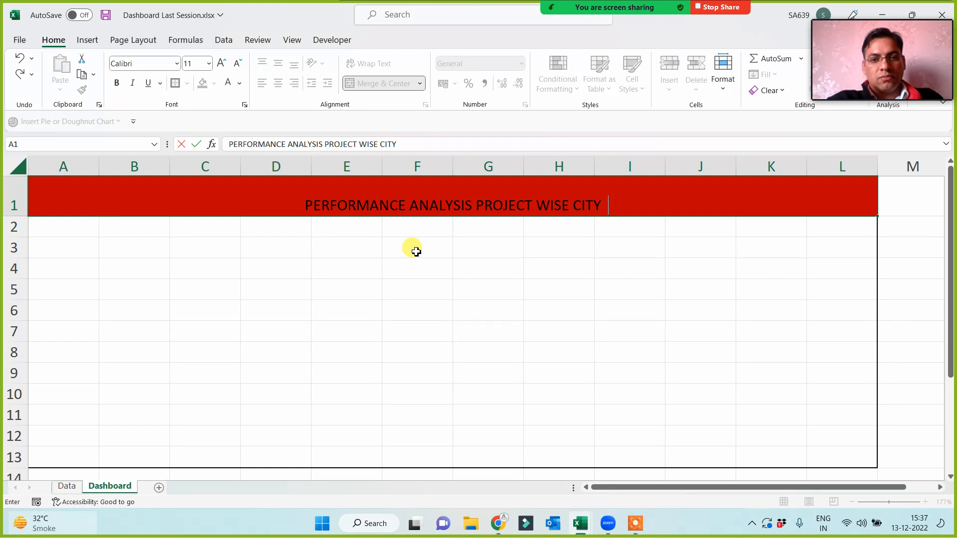
pyautogui.write(' WISE')
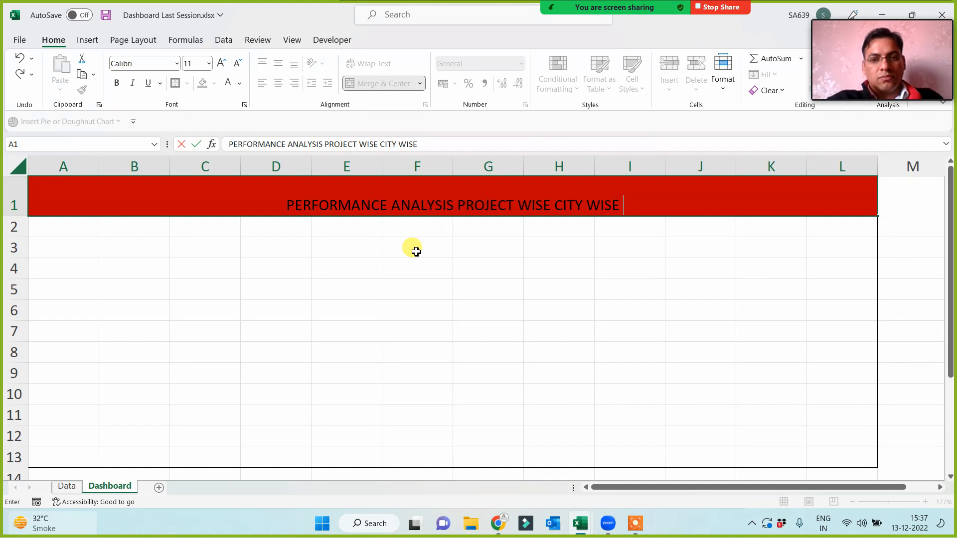
pyautogui.write(' DASHBAORD')
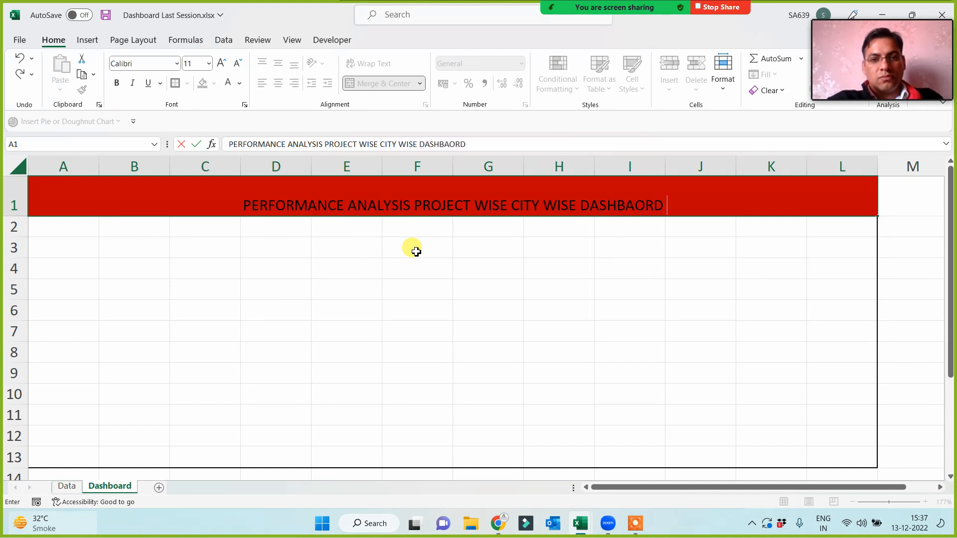
pyautogui.write(' FOR ')
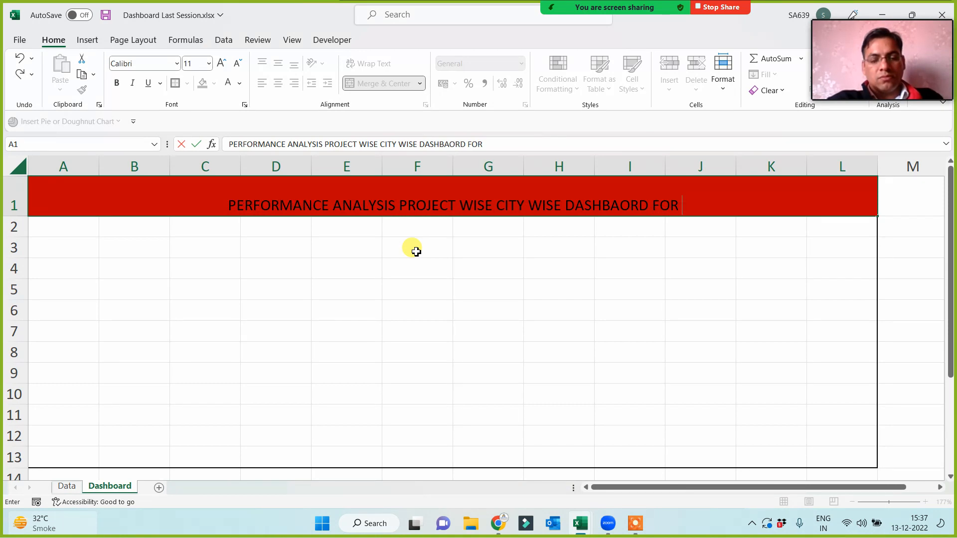
pyautogui.write('2020')
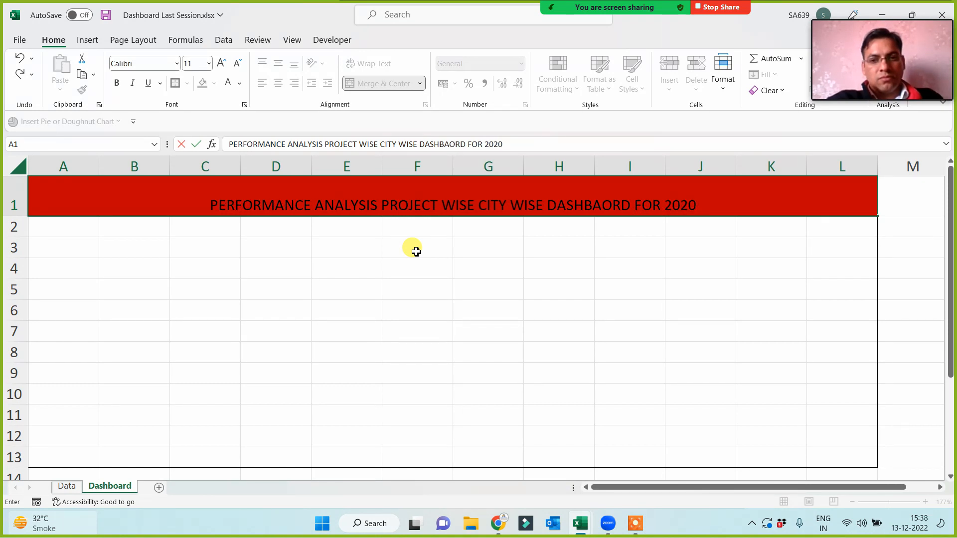
pyautogui.press('BackSpace')
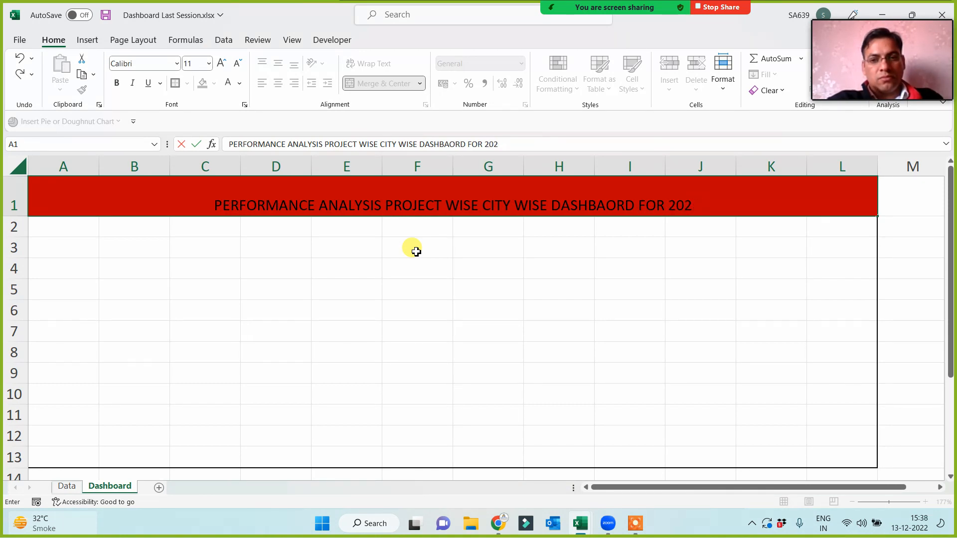
pyautogui.write('1-20')
pyautogui.press('BackSpace')
pyautogui.write('22')
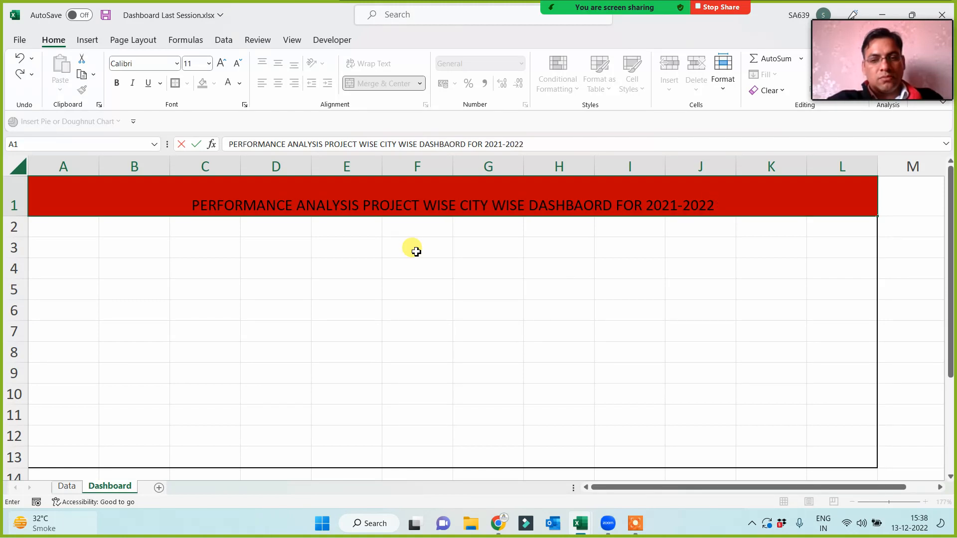
pyautogui.click(401, 268)
# Step: Format the banner title as white, bold, 14 pt text aligned to the middle of the cell vertically
pyautogui.click(381, 201)
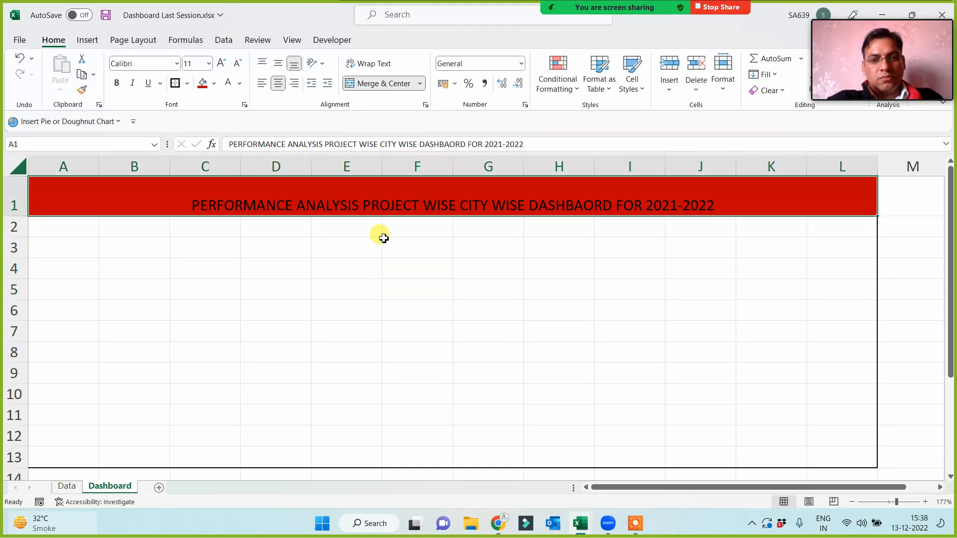
pyautogui.click(228, 86)
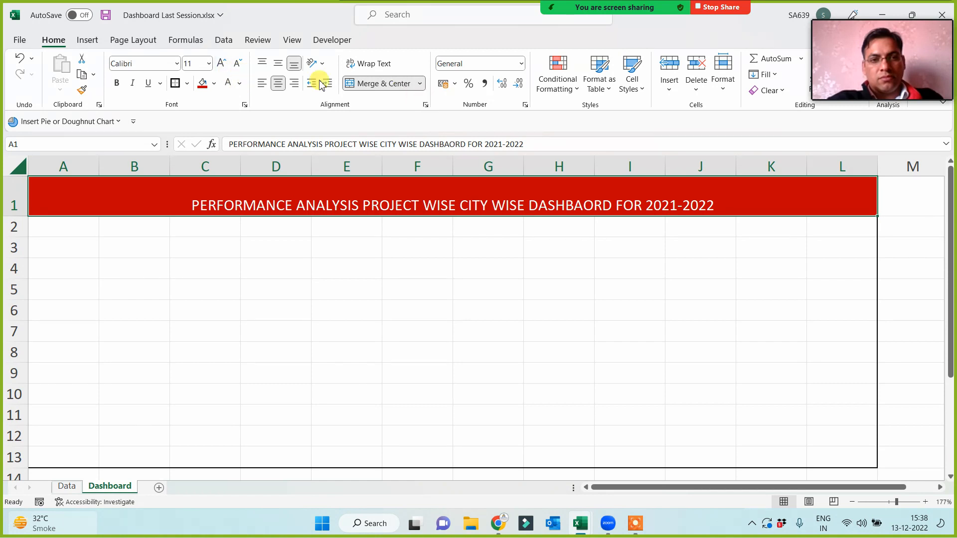
pyautogui.click(278, 64)
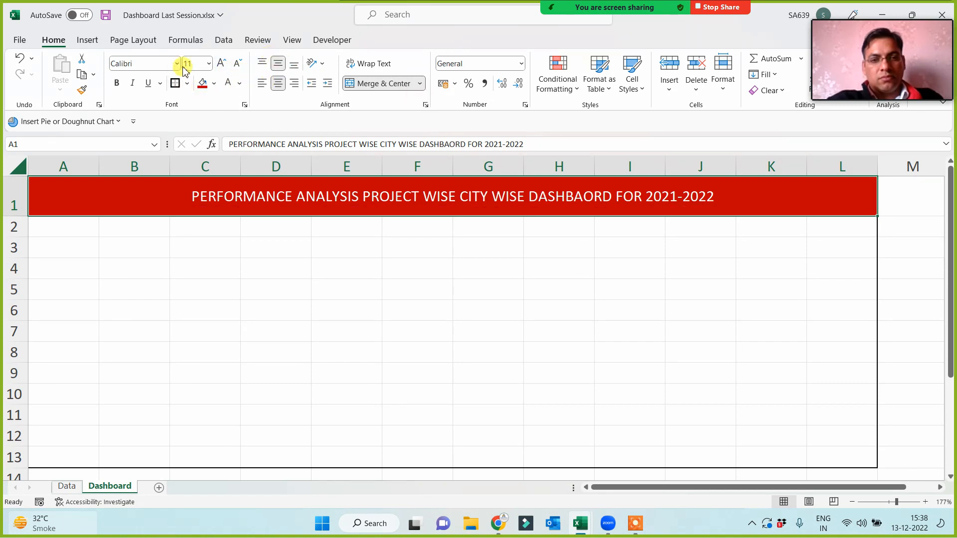
pyautogui.click(221, 64)
pyautogui.click(222, 64)
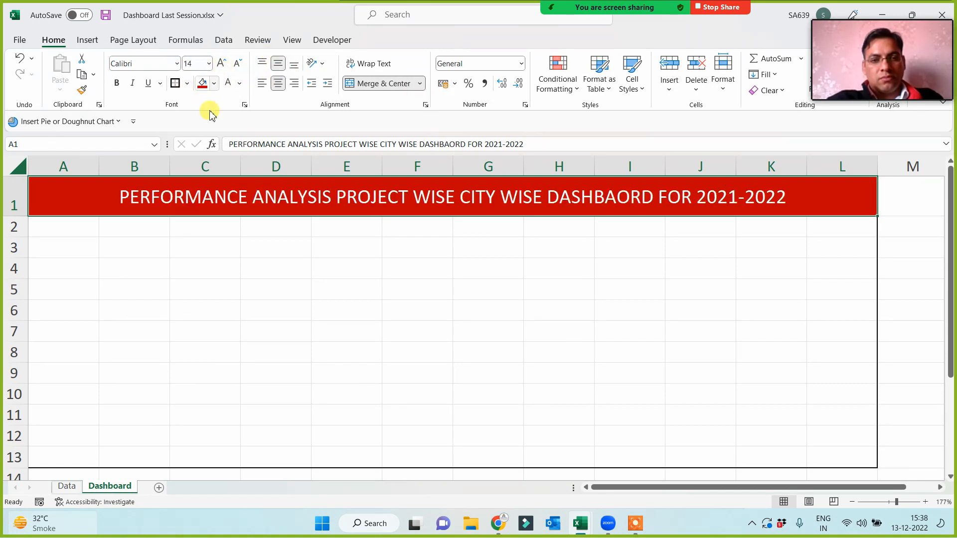
pyautogui.click(118, 83)
pyautogui.click(302, 285)
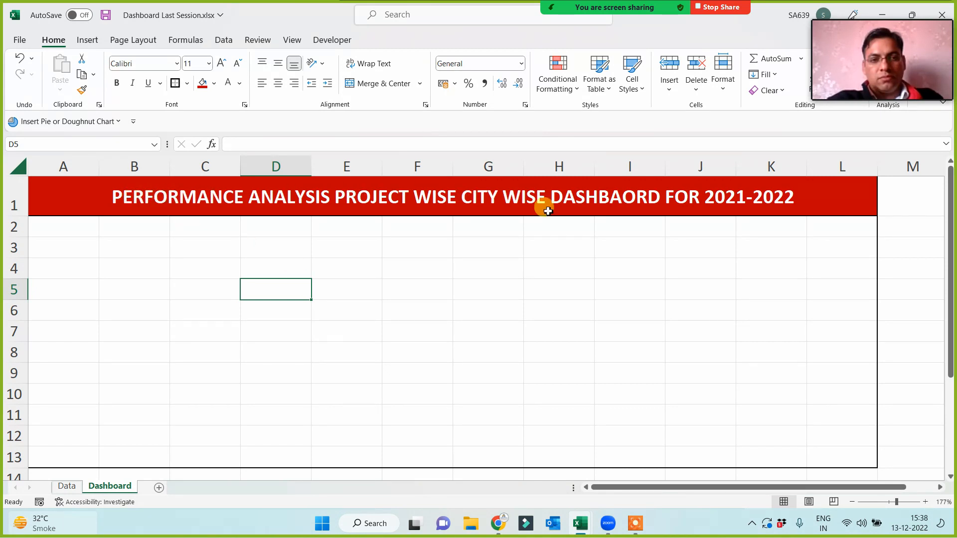
pyautogui.click(73, 491)
pyautogui.moveTo(75, 179); pyautogui.dragTo(527, 357)
pyautogui.click(108, 489)
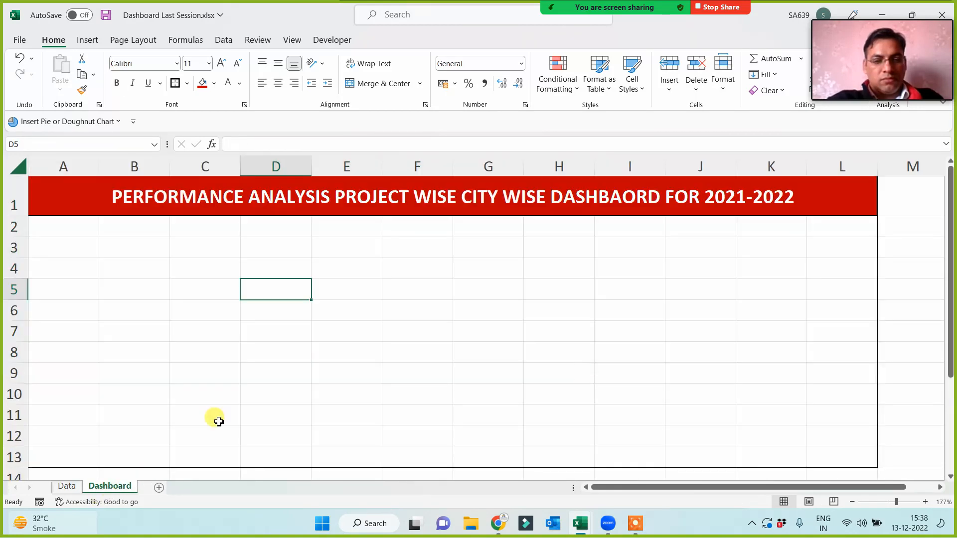
pyautogui.click(261, 367)
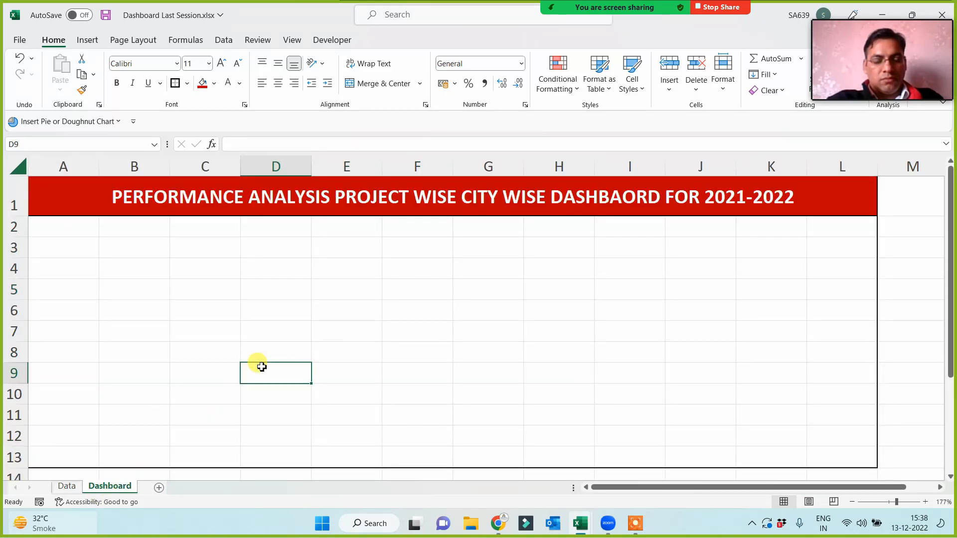
# Step: Copy the header row A1:H1 from the Data sheet and paste it on the Dashboard sheet starting at cell B2
pyautogui.click(70, 489)
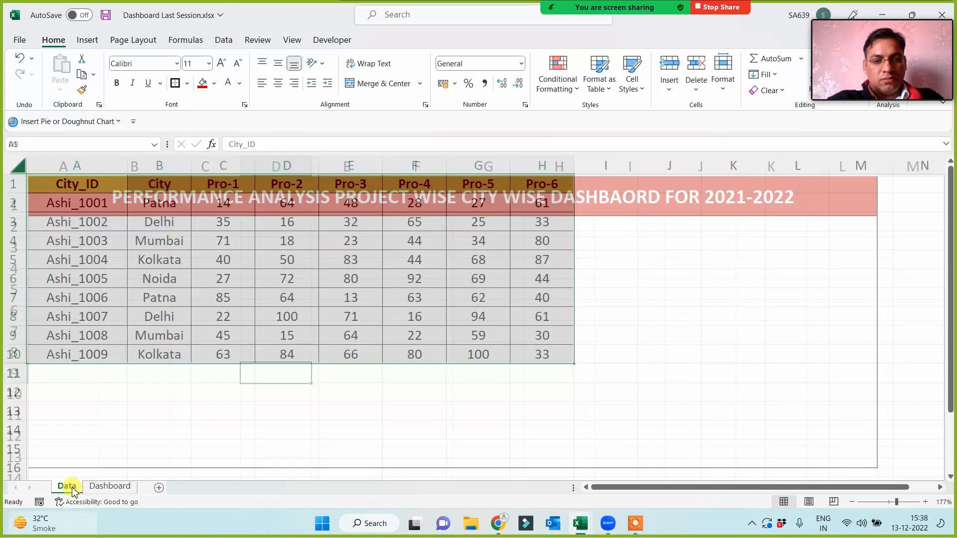
pyautogui.moveTo(75, 184); pyautogui.dragTo(555, 184)
pyautogui.hotkey('ctrl', 'c')
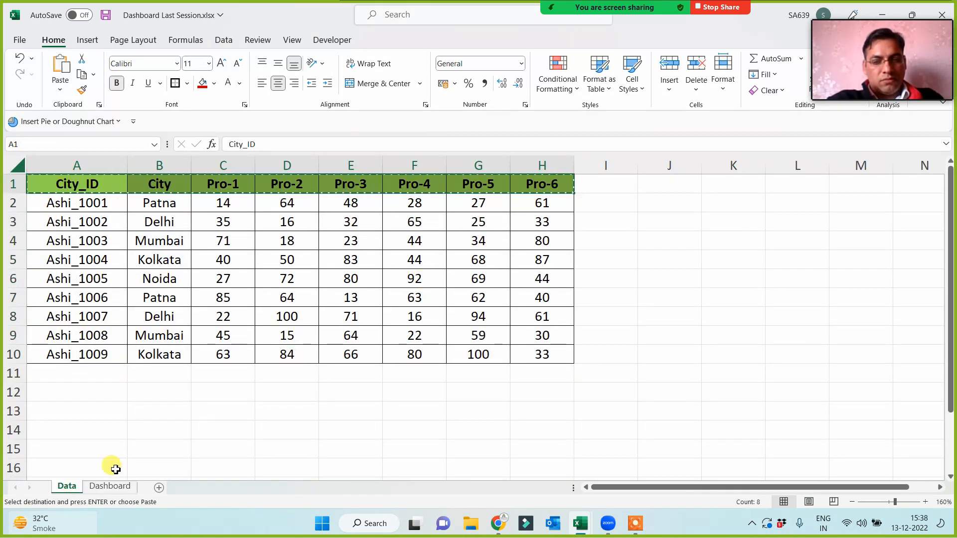
pyautogui.click(106, 487)
pyautogui.click(133, 228)
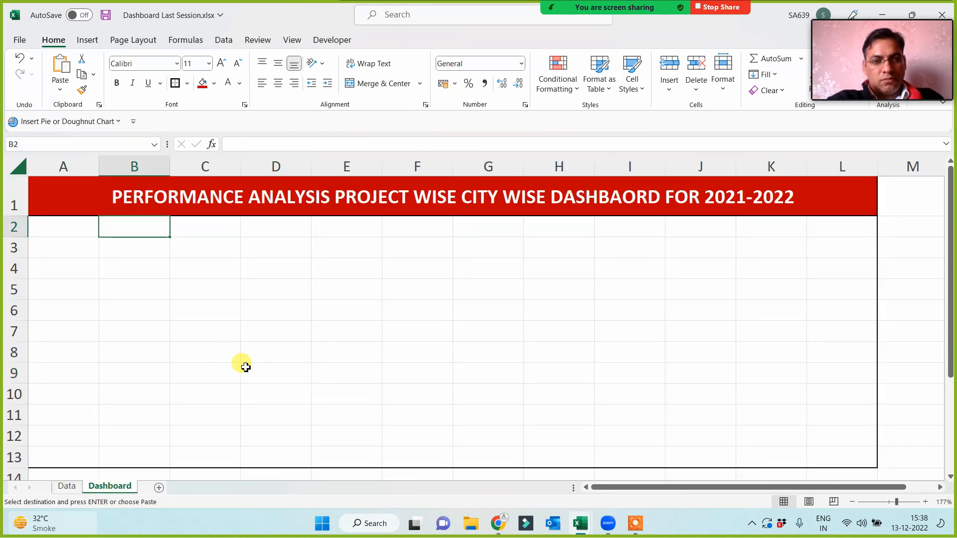
pyautogui.hotkey('ctrl', 'v')
pyautogui.click(204, 327)
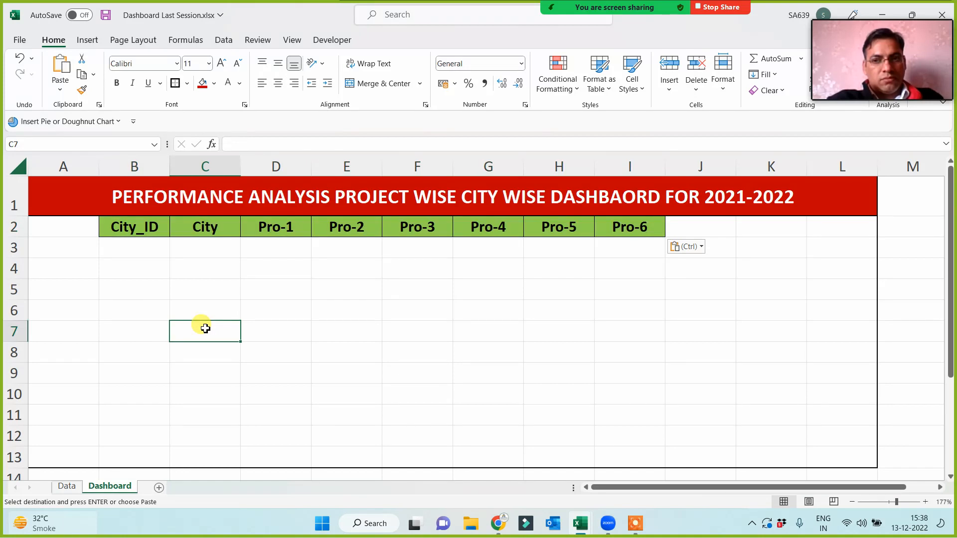
pyautogui.click(64, 486)
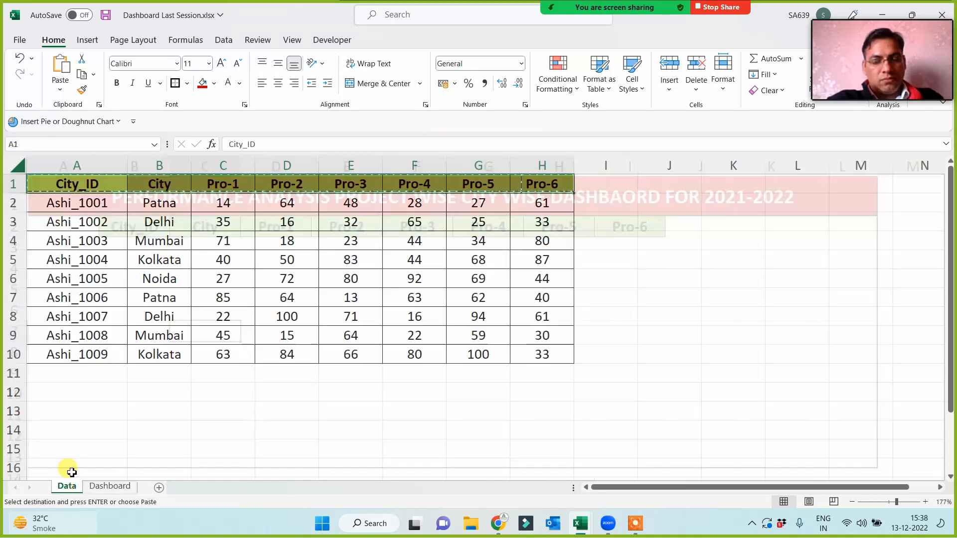
pyautogui.click(109, 486)
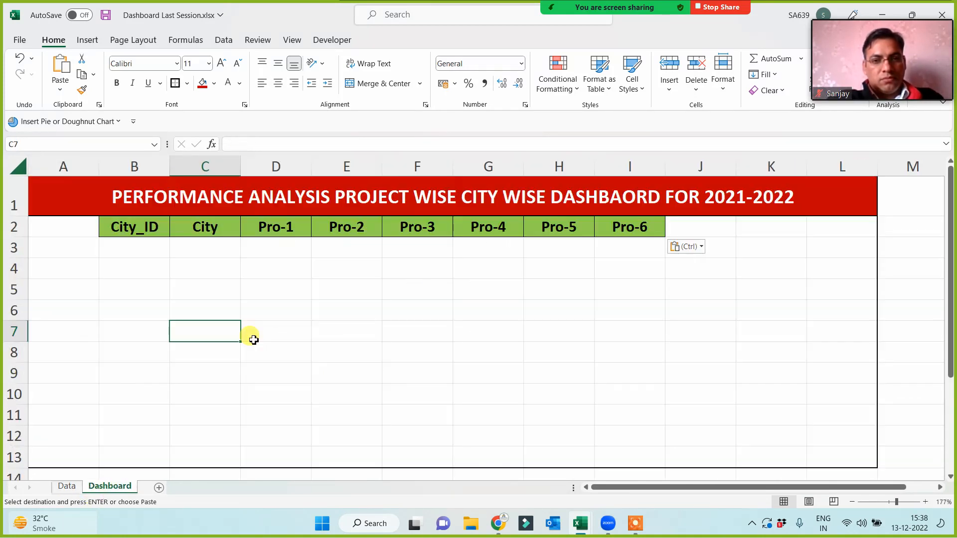
pyautogui.moveTo(145, 225); pyautogui.dragTo(626, 225)
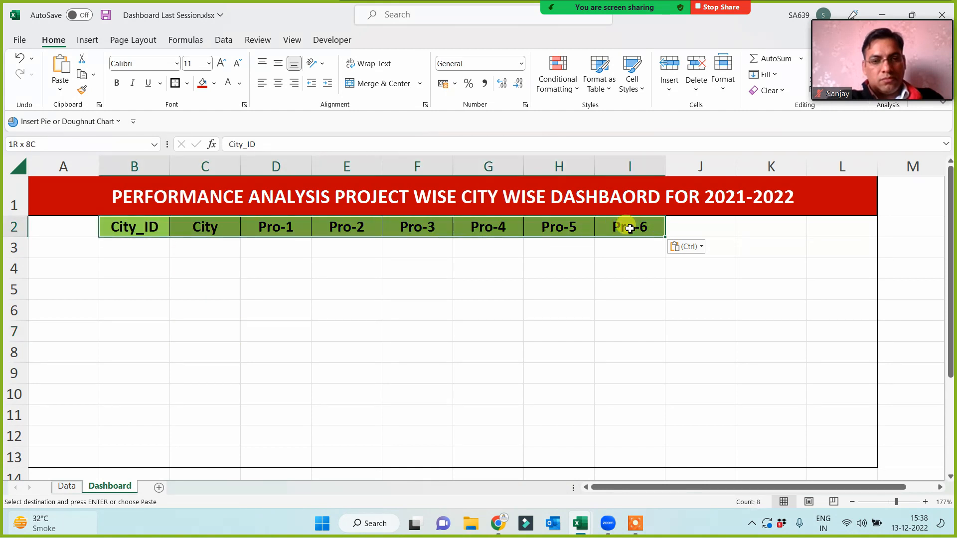
pyautogui.click(465, 324)
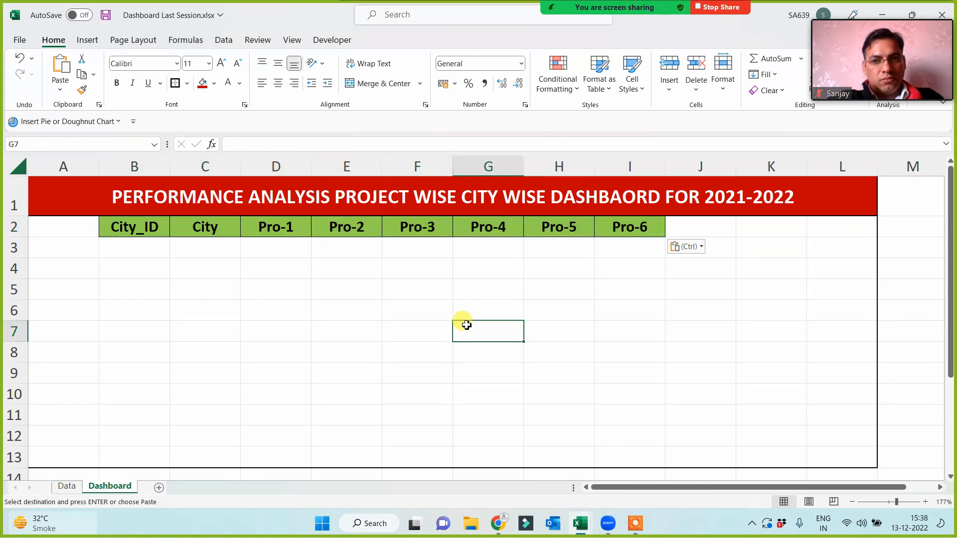
# Step: Change the header in B1 of the Data sheet to City_Code and autofit column B to its contents
pyautogui.click(69, 490)
pyautogui.press('Escape')
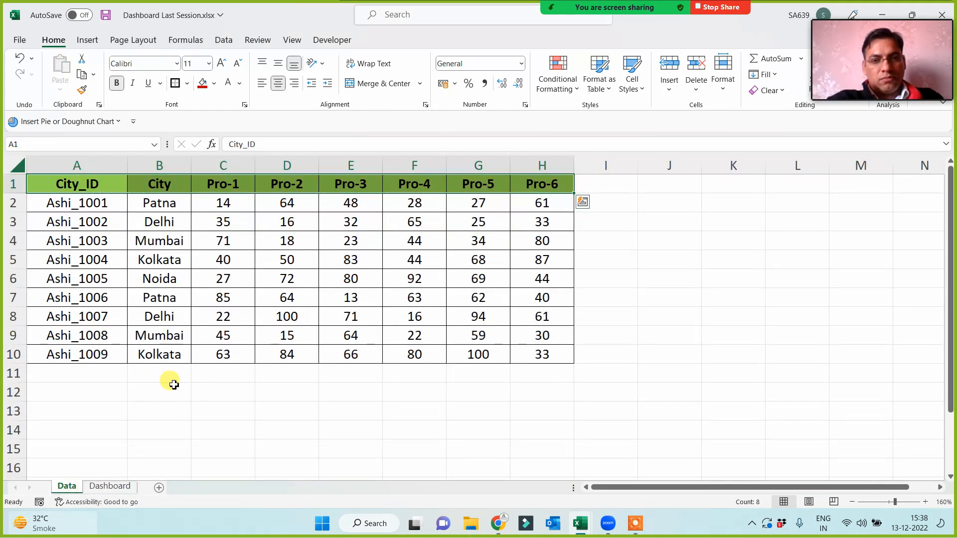
pyautogui.click(240, 189)
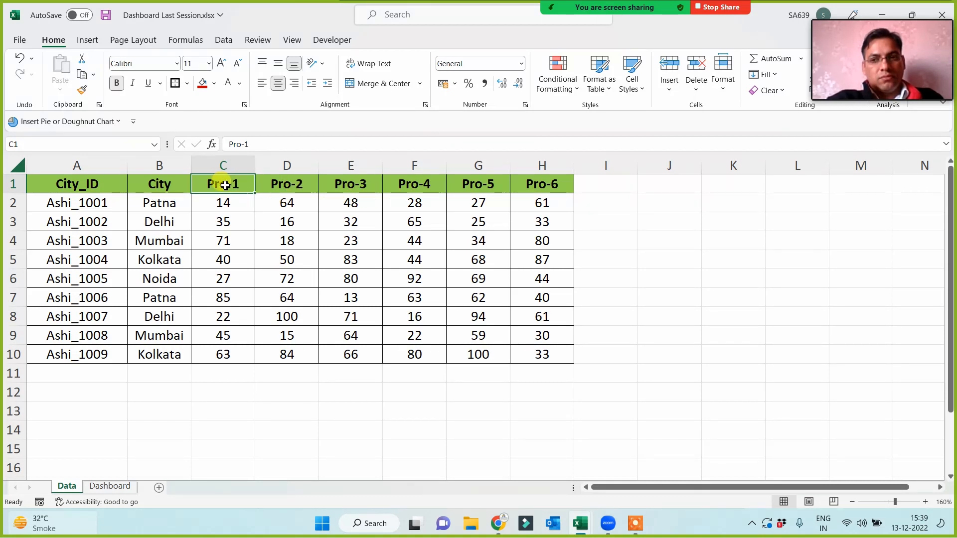
pyautogui.click(158, 186)
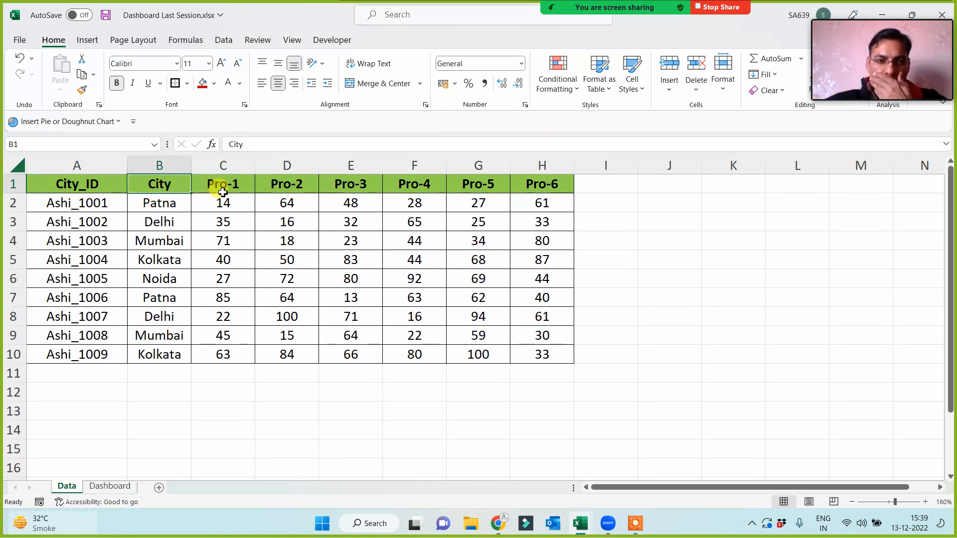
pyautogui.doubleClick(176, 186)
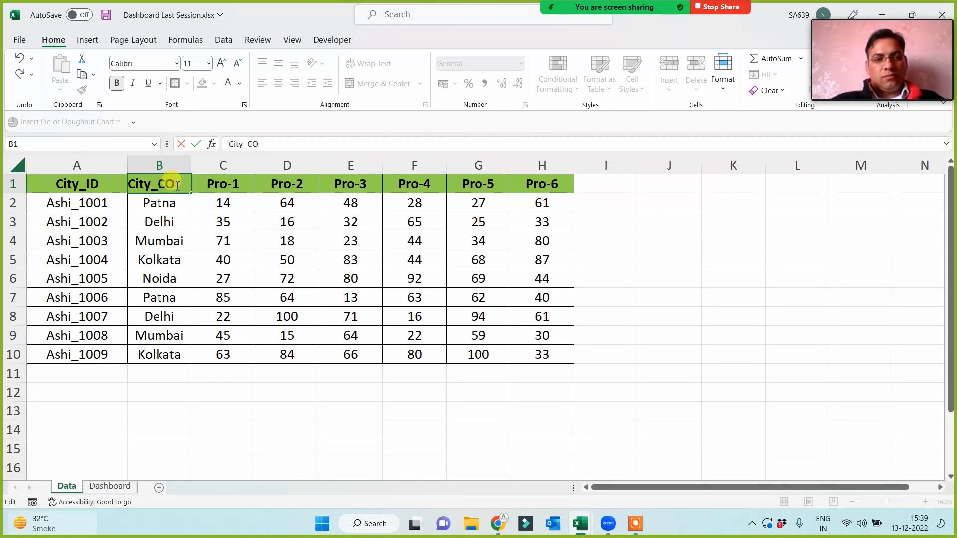
pyautogui.write('_Code')
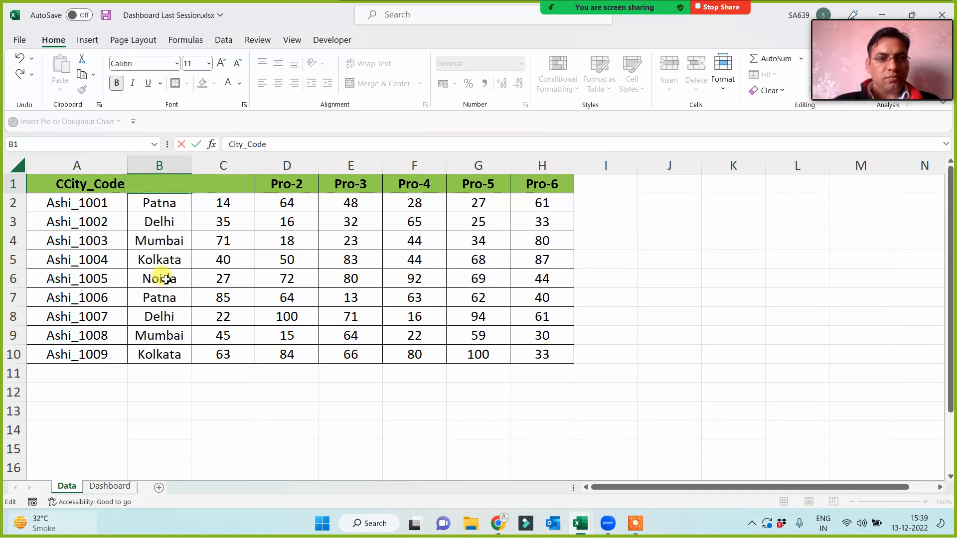
pyautogui.click(194, 385)
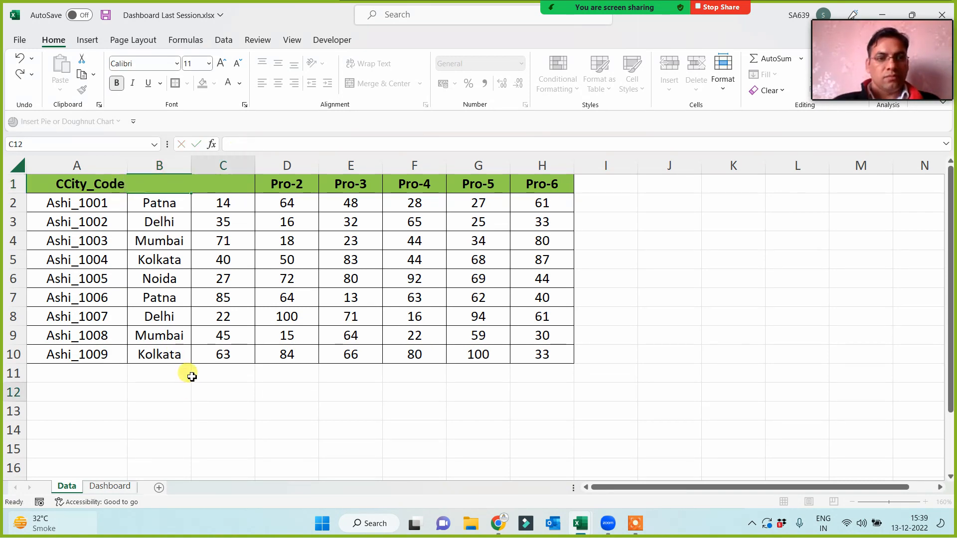
pyautogui.doubleClick(193, 165)
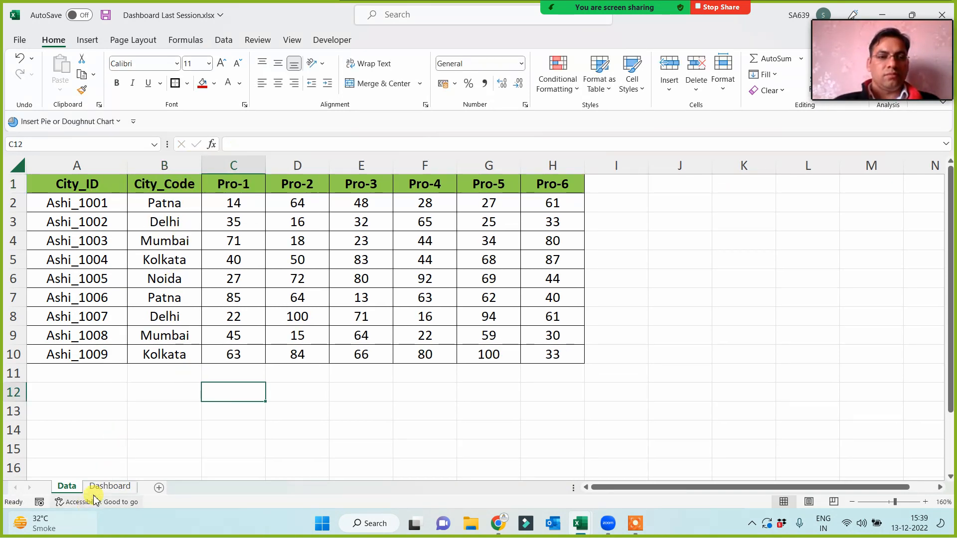
# Step: Try replacing the Pro-1 to Pro-3 headers in C1:E1 of the Data sheet with a filled name list and compare the Dashboard headers
pyautogui.click(111, 486)
pyautogui.click(208, 230)
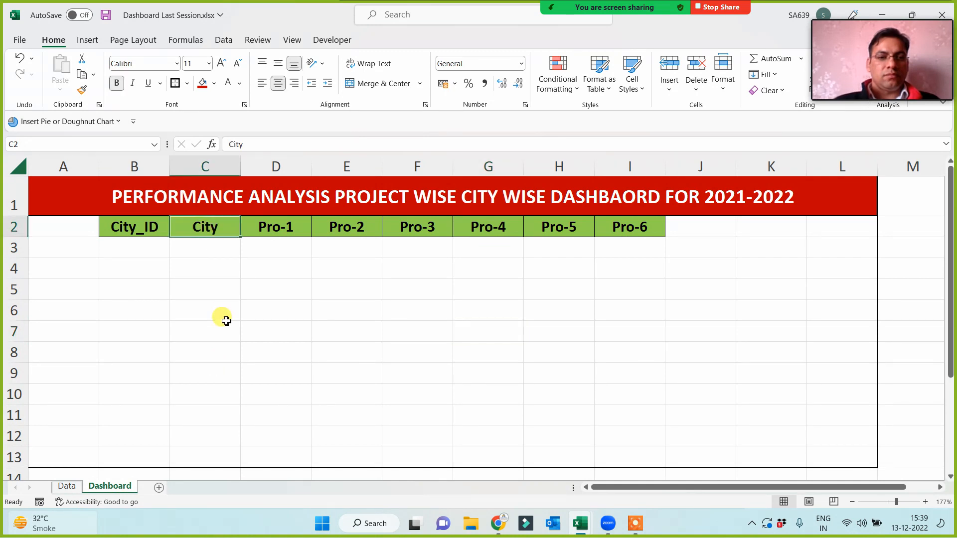
pyautogui.click(66, 486)
pyautogui.click(240, 188)
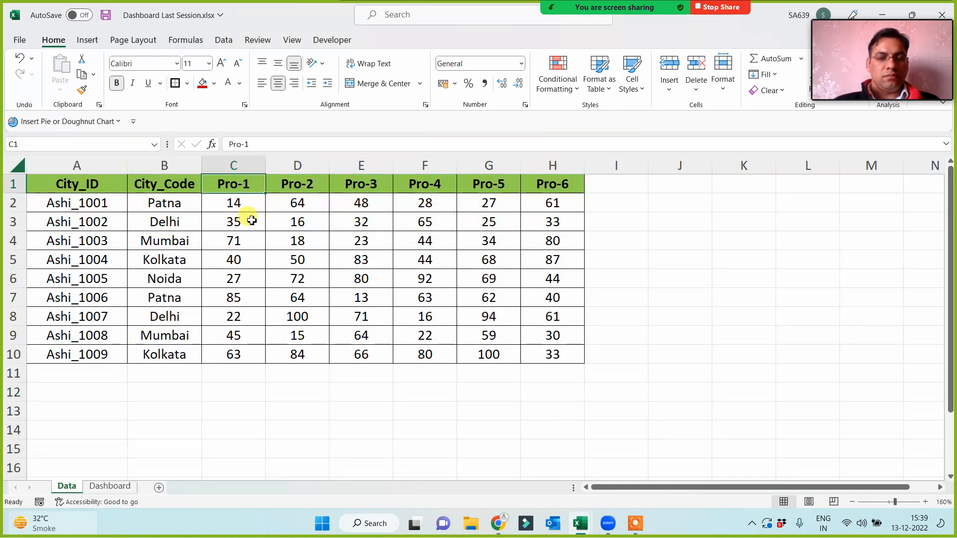
pyautogui.write('Brajesh')
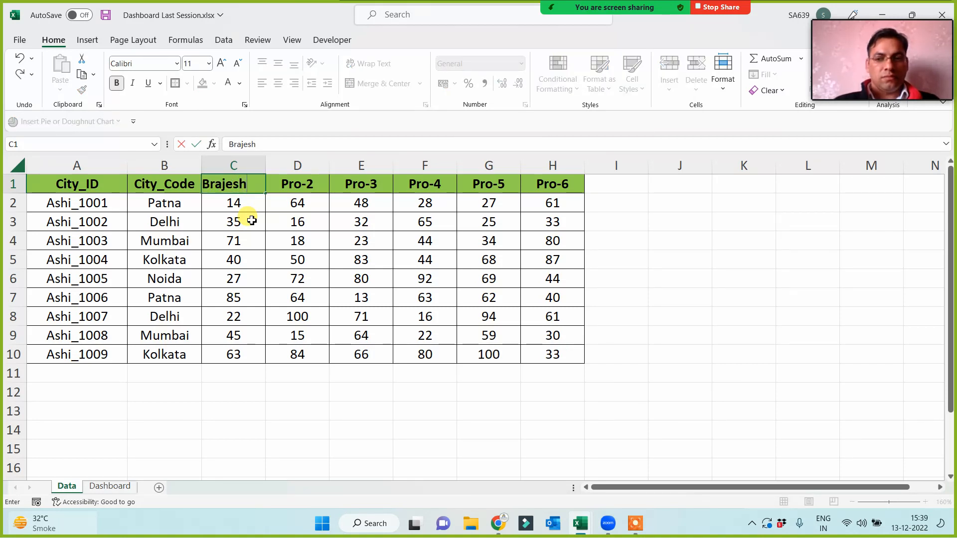
pyautogui.hotkey('ctrl', 'Return')
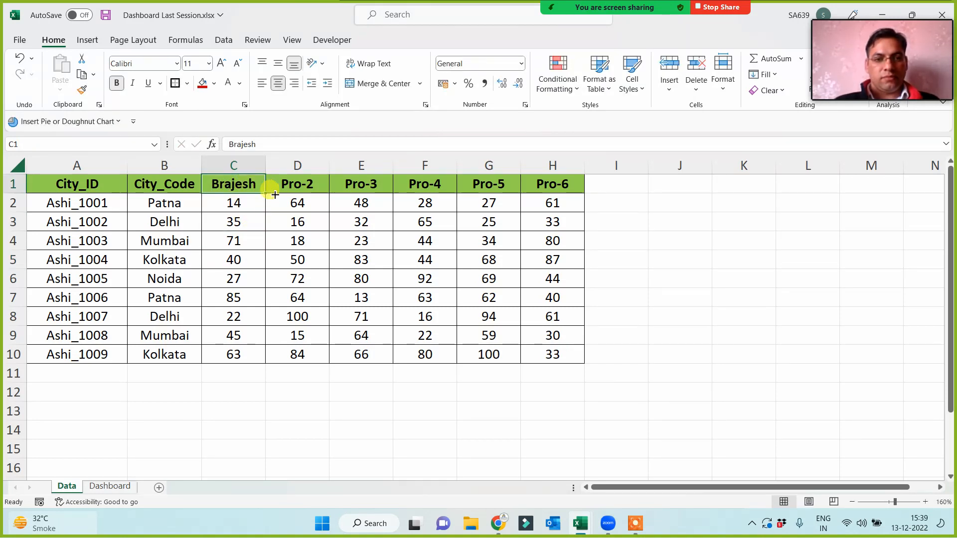
pyautogui.moveTo(275, 194); pyautogui.dragTo(391, 194)
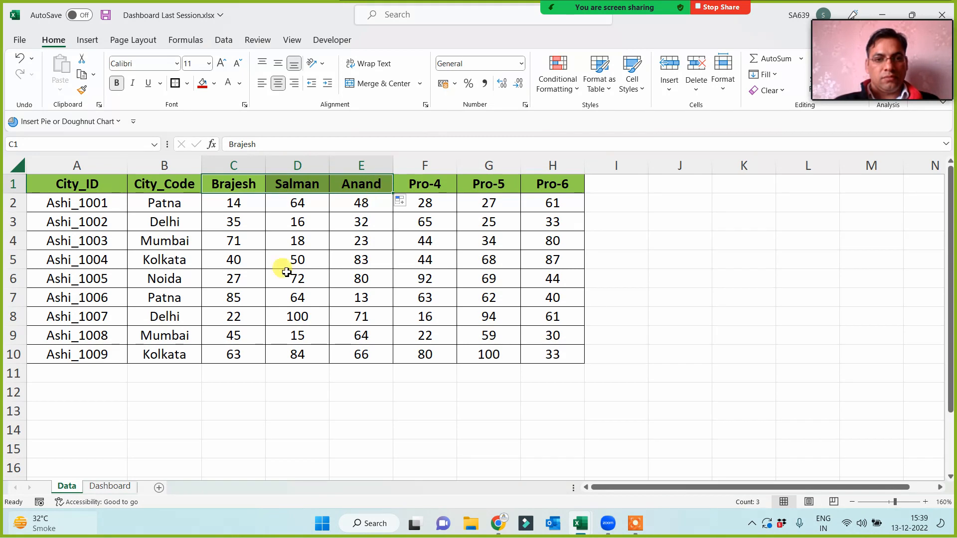
pyautogui.click(119, 488)
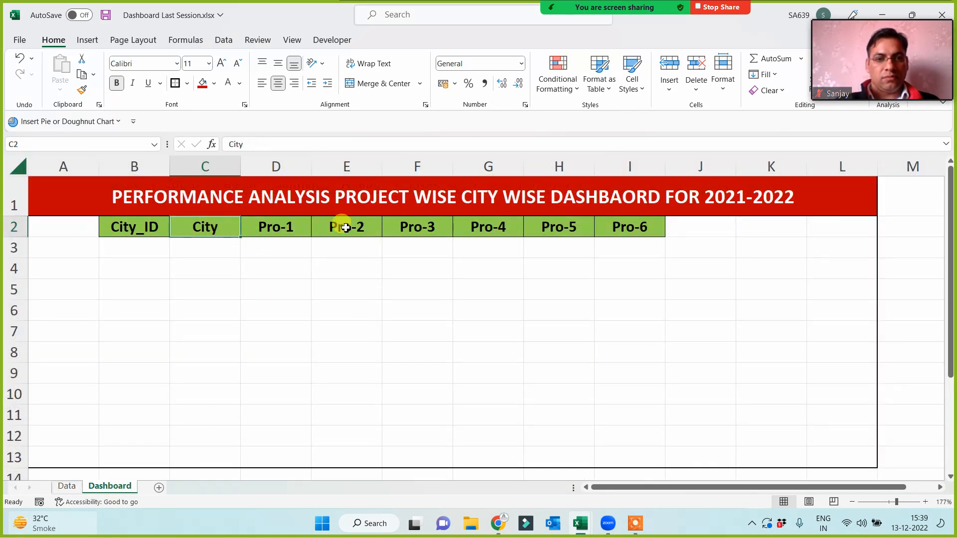
pyautogui.click(69, 485)
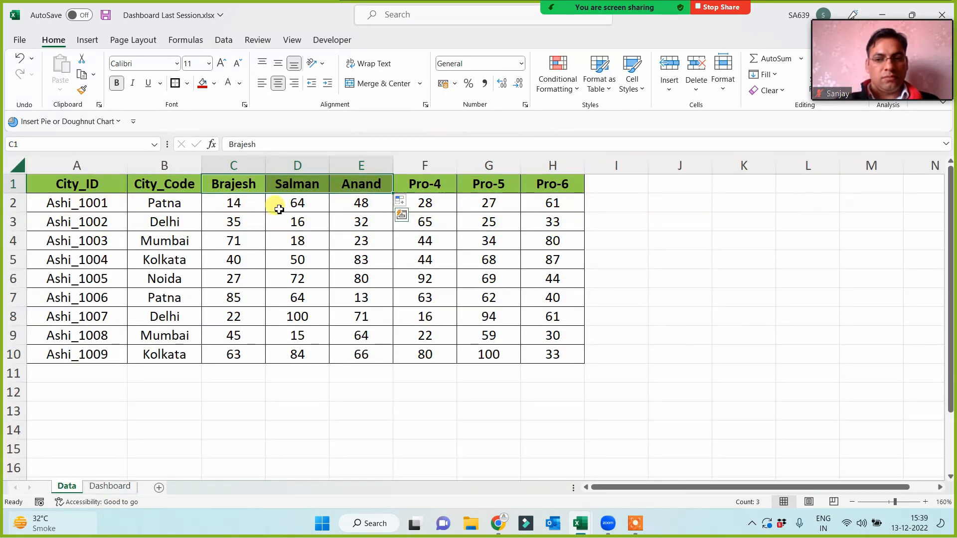
# Step: Restore the headers in C1:E1 of the Data sheet to Pro-1, Pro-2 and Pro-3 by filling back from Pro-4 in F1
pyautogui.click(438, 187)
pyautogui.moveTo(457, 195); pyautogui.dragTo(226, 187)
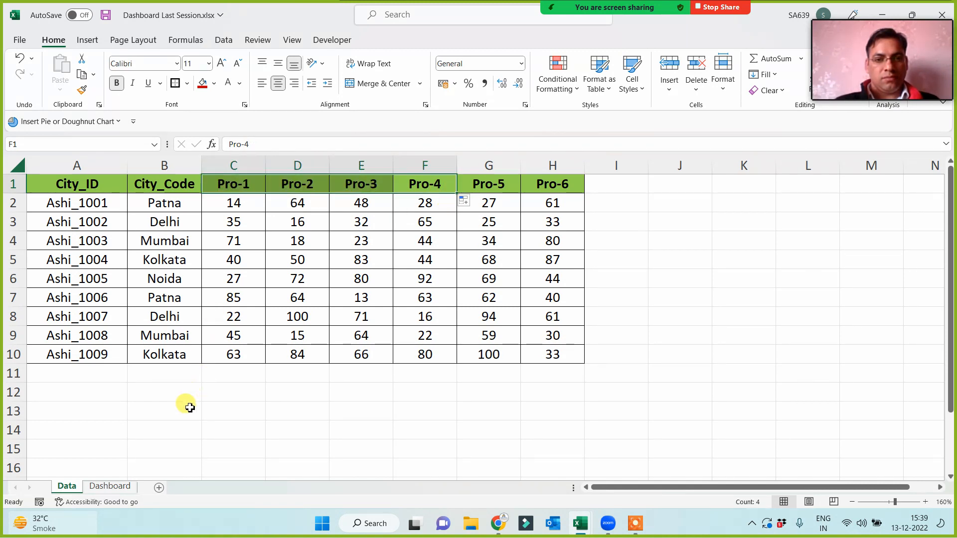
pyautogui.click(187, 406)
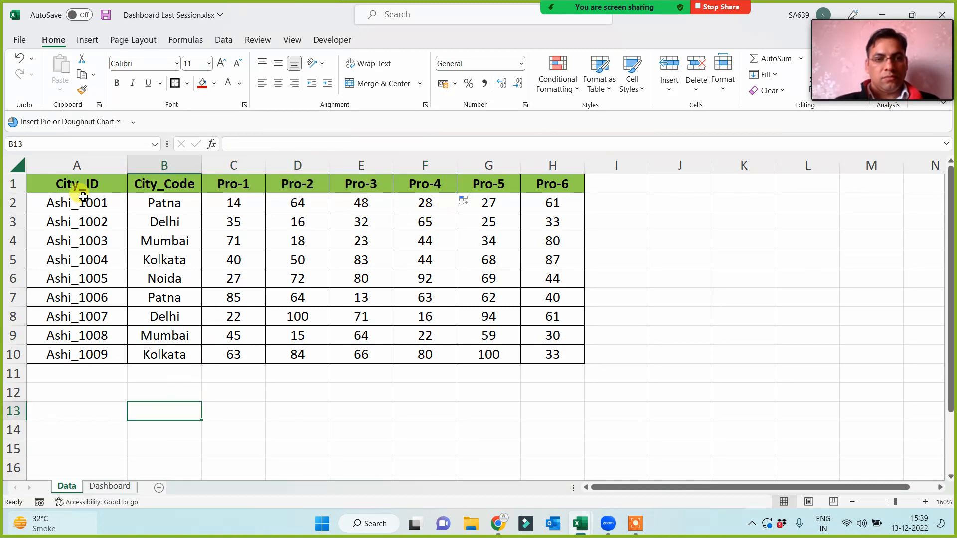
# Step: Clear the pasted header text from B2:I2 on the Dashboard sheet, keeping the cell formatting
pyautogui.click(110, 487)
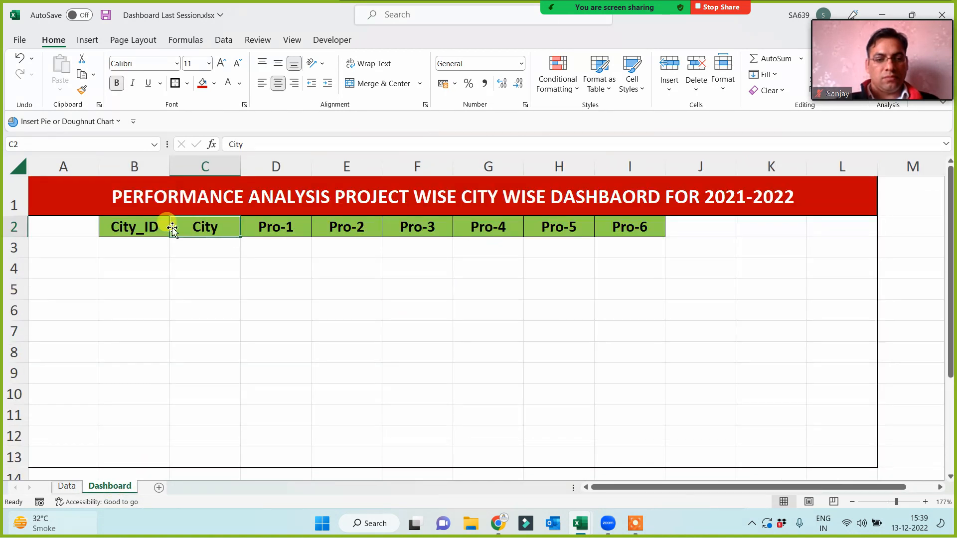
pyautogui.moveTo(142, 227); pyautogui.dragTo(600, 225)
pyautogui.press('Delete')
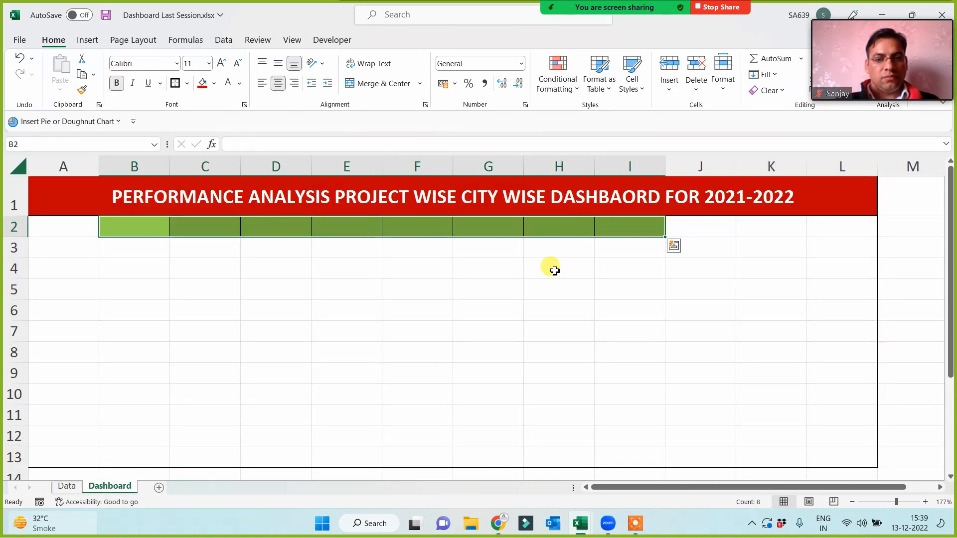
# Step: Link Dashboard cell B2 to the Data sheet header with =Data!A1 and fill the formula across to I2
pyautogui.click(151, 223)
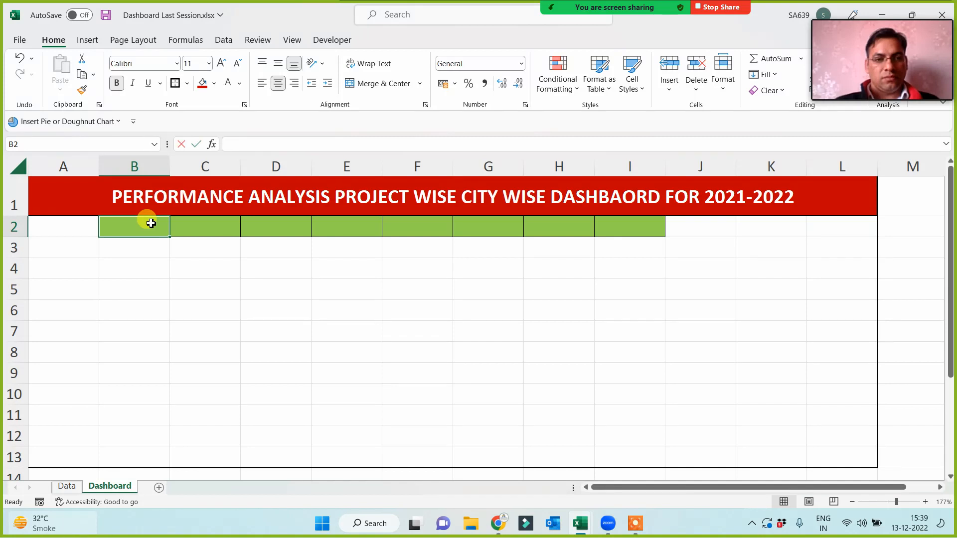
pyautogui.write('=')
pyautogui.click(66, 486)
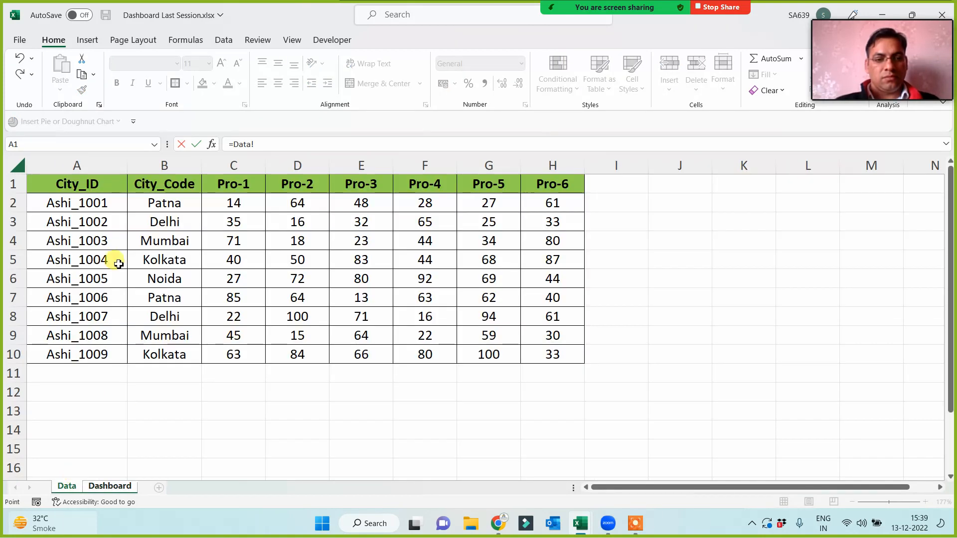
pyautogui.click(88, 182)
pyautogui.press('Return')
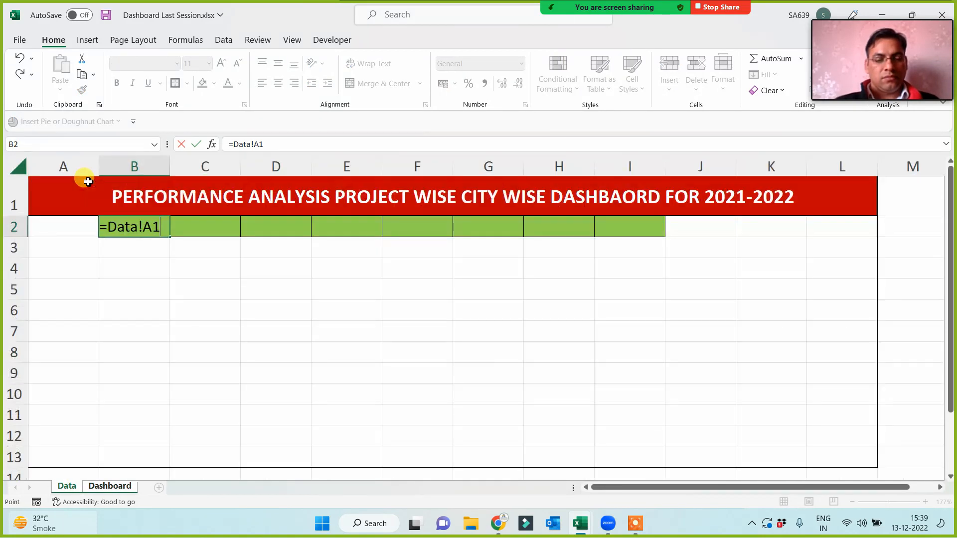
pyautogui.press('Up')
pyautogui.moveTo(172, 240); pyautogui.dragTo(650, 232)
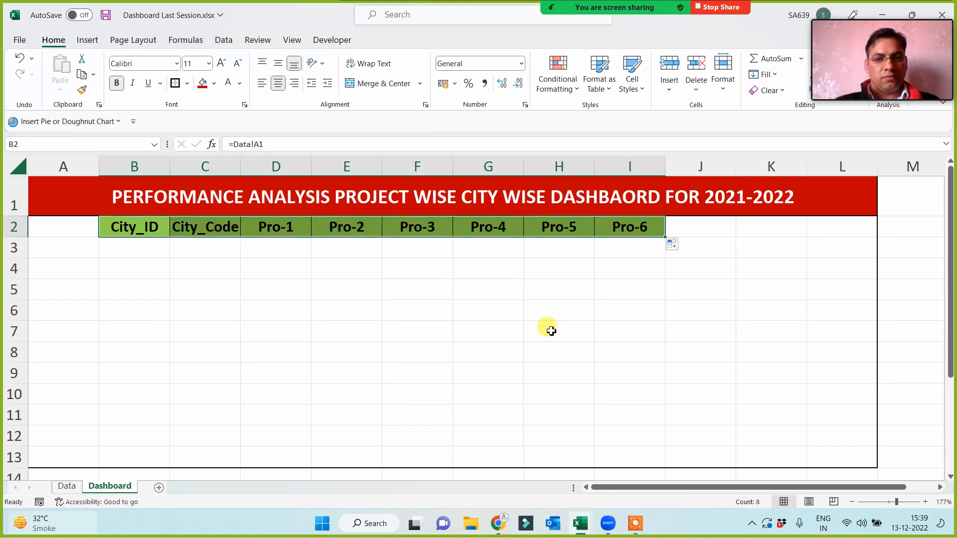
# Step: Change the header in B1 of the Data sheet to City
pyautogui.click(67, 486)
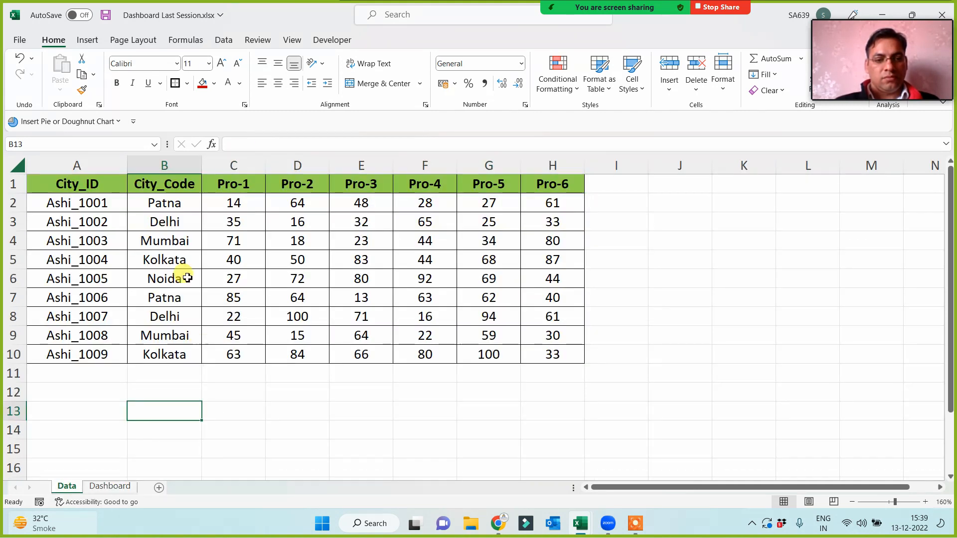
pyautogui.doubleClick(162, 184)
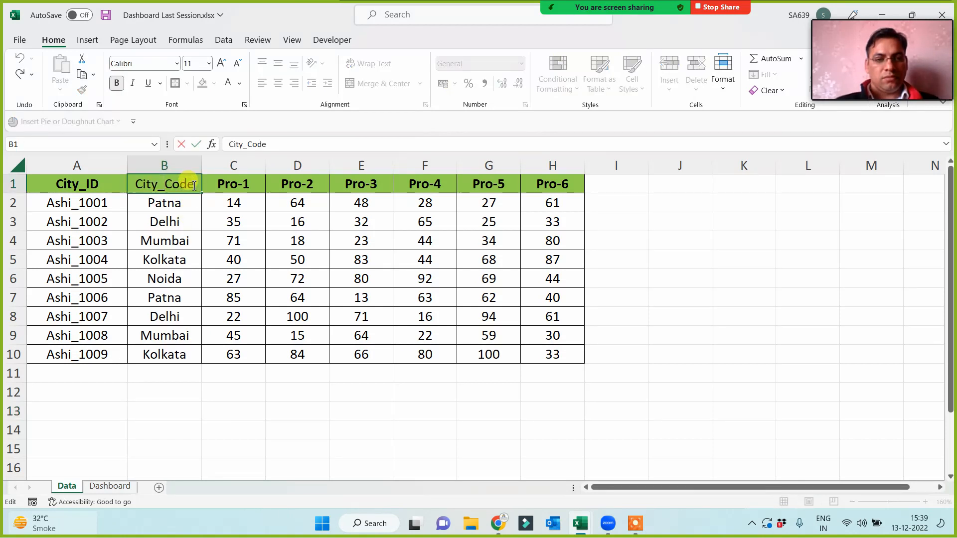
pyautogui.press('BackSpace')
pyautogui.press('BackSpace')
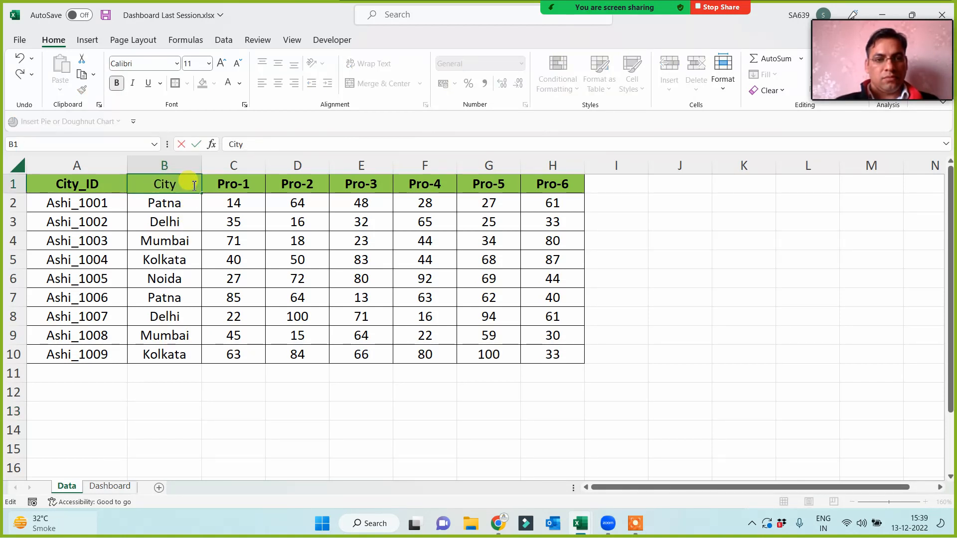
pyautogui.press('Return')
pyautogui.press('Up')
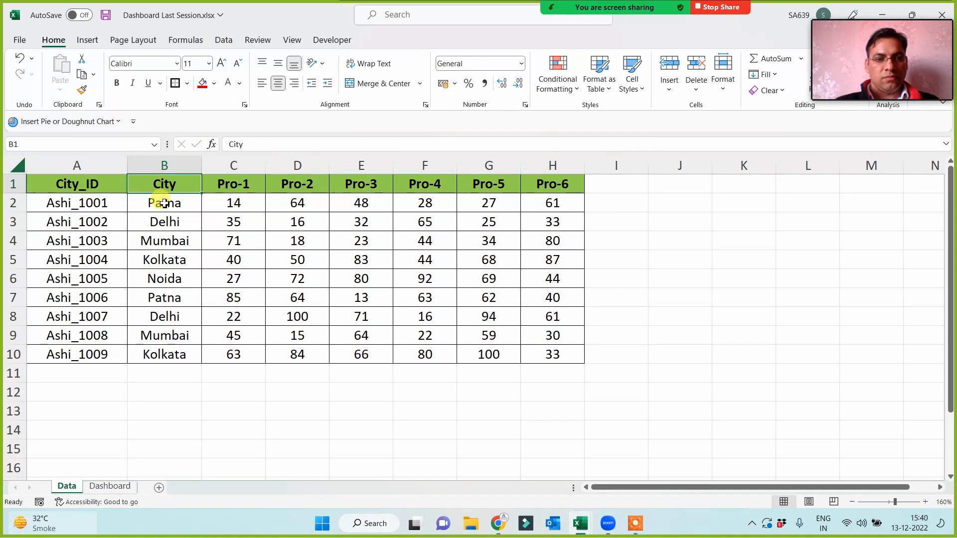
# Step: Check the linked City header on the Dashboard sheet and narrow column A
pyautogui.click(108, 486)
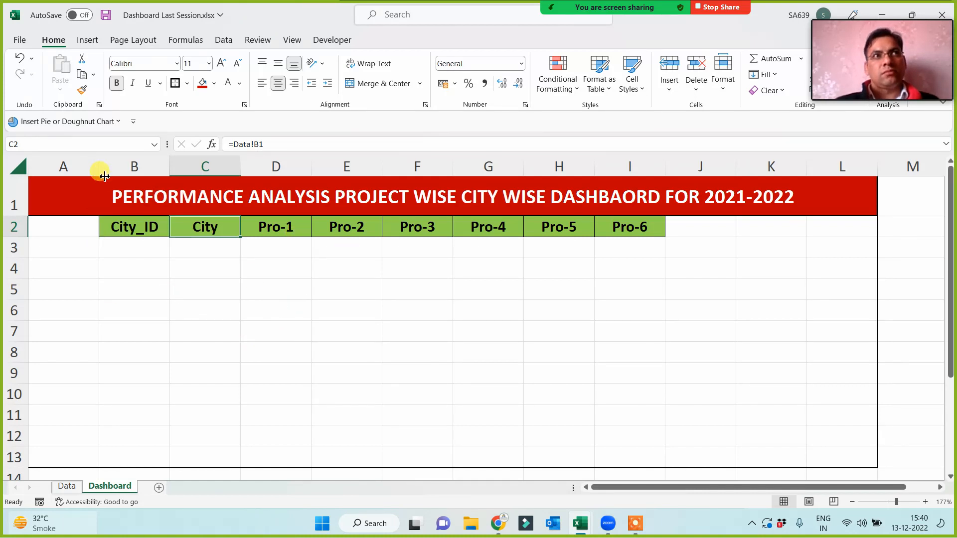
pyautogui.moveTo(98, 174); pyautogui.dragTo(71, 181)
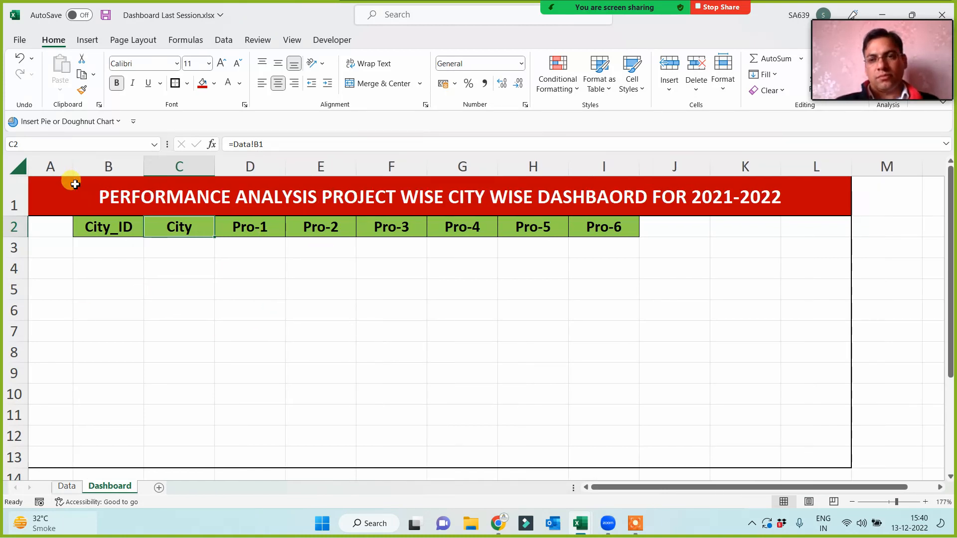
pyautogui.click(142, 332)
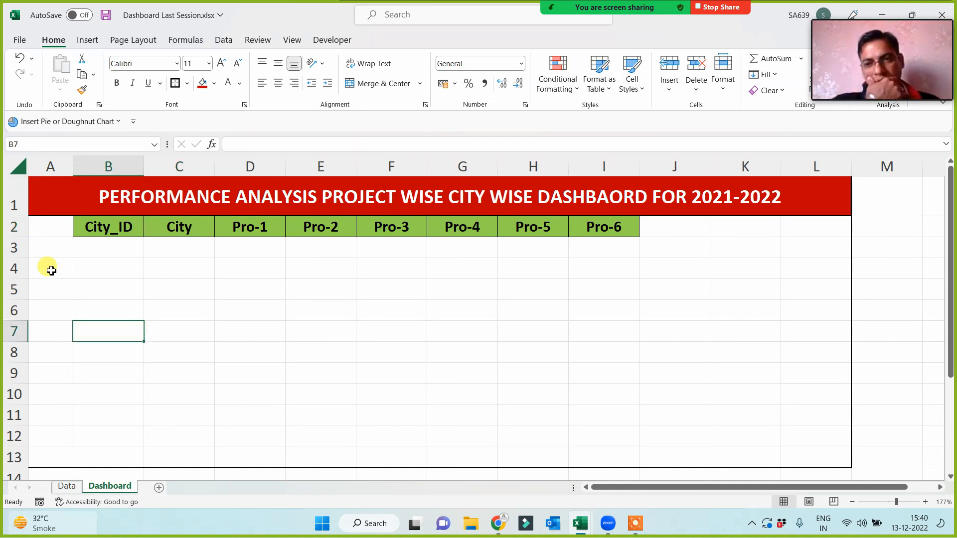
# Step: Enter the number 1 in cell A3 of the Dashboard sheet and center it horizontally
pyautogui.click(50, 247)
pyautogui.write('1')
pyautogui.click(72, 333)
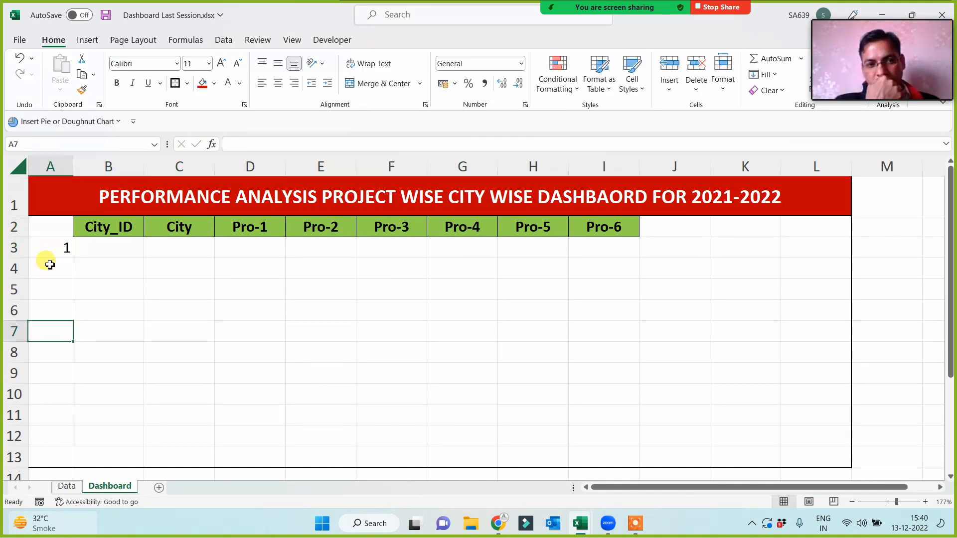
pyautogui.press('Up')
pyautogui.press('Up')
pyautogui.press('Up')
pyautogui.press('Up')
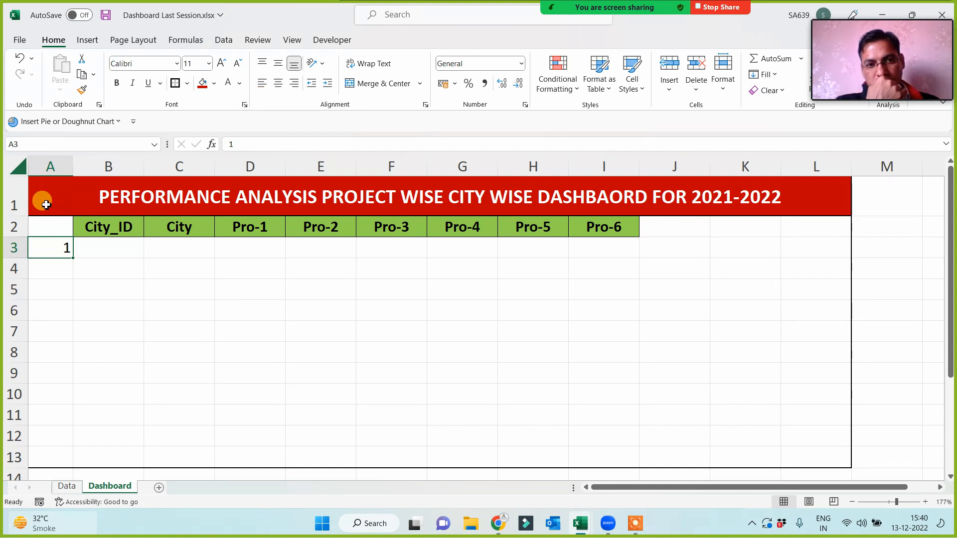
pyautogui.click(279, 85)
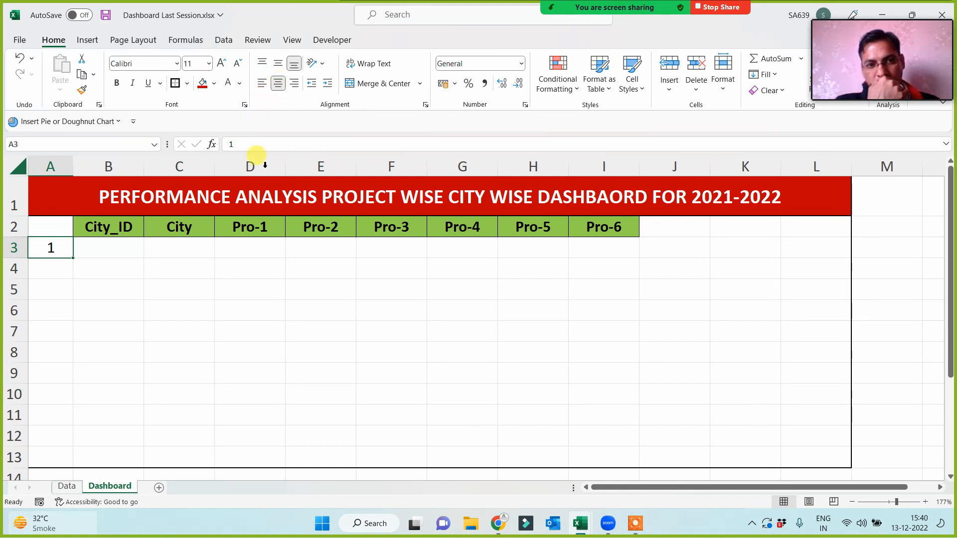
pyautogui.click(179, 284)
# Step: Enter the formula =INDEX(Data!$A$2:$A$10,1,1) in cell B3 of the Dashboard sheet to retrieve a City_ID
pyautogui.click(94, 250)
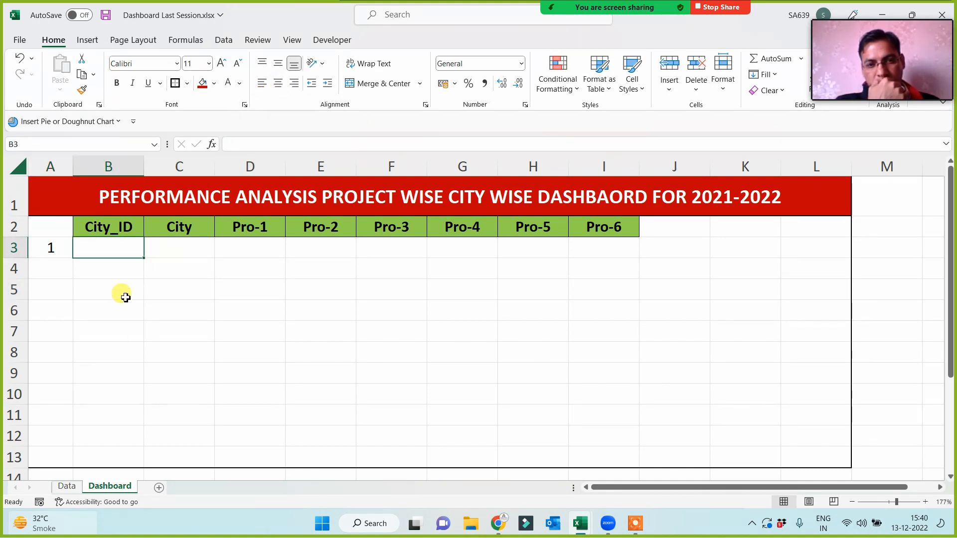
pyautogui.click(67, 485)
pyautogui.click(72, 204)
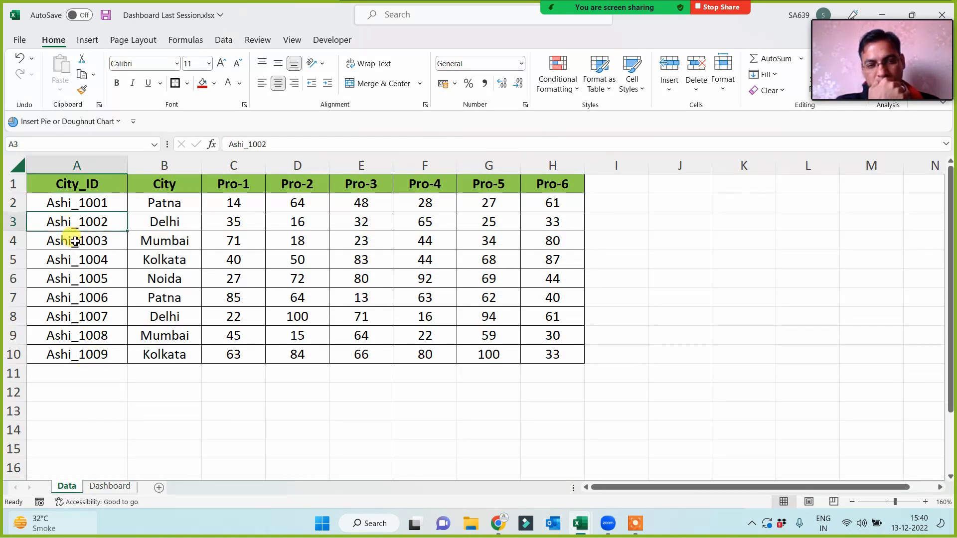
pyautogui.click(110, 486)
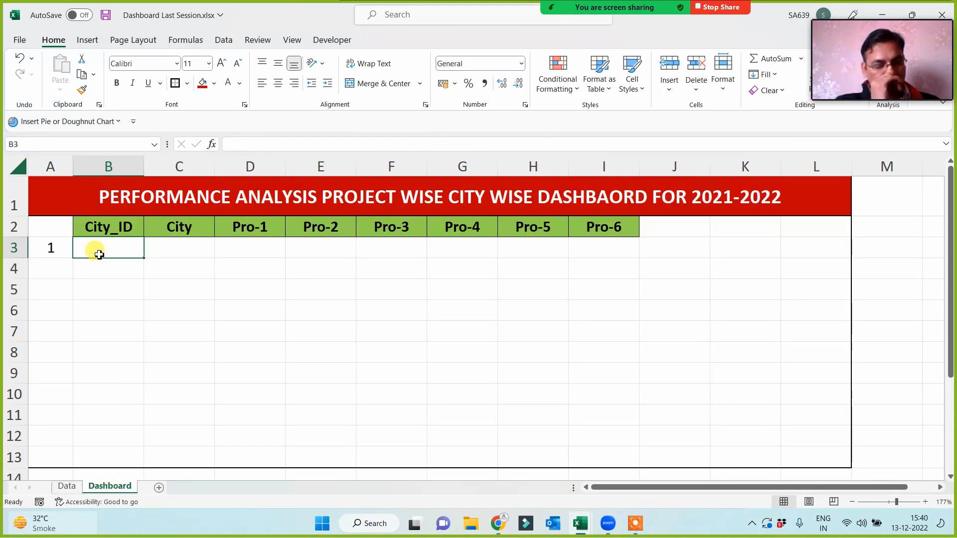
pyautogui.write('=')
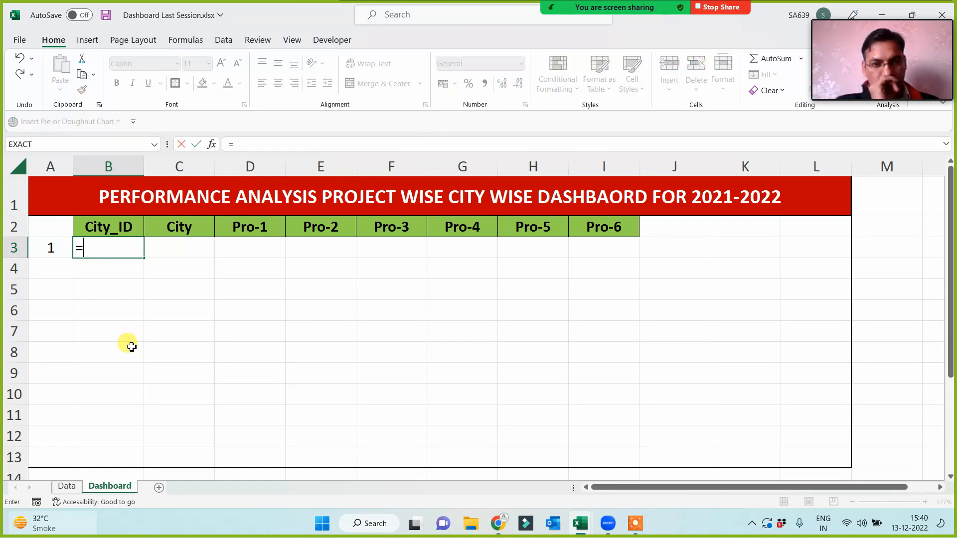
pyautogui.write('index')
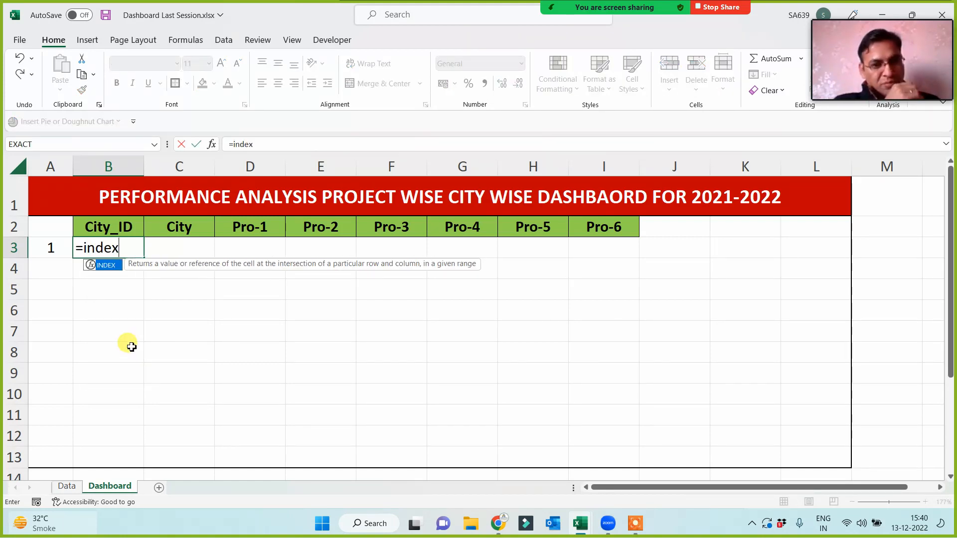
pyautogui.write('(')
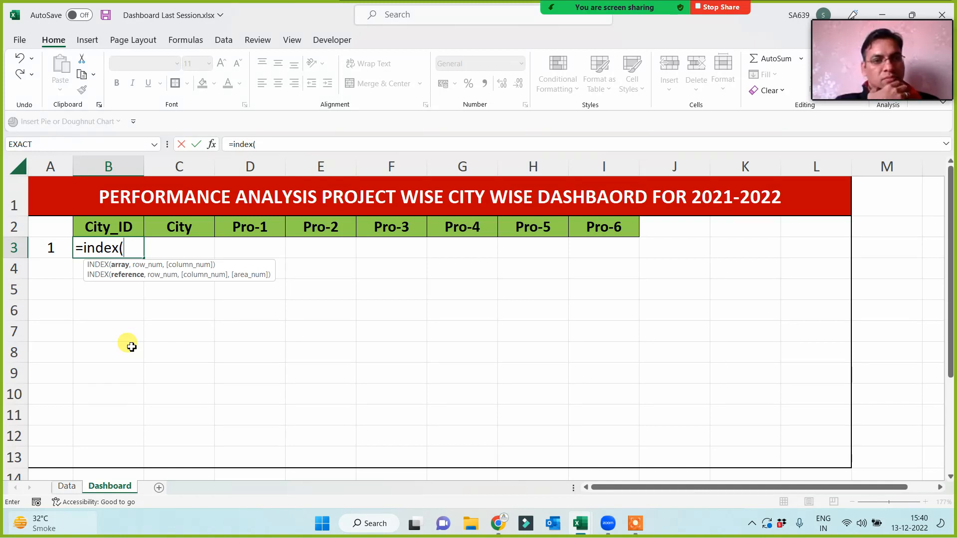
pyautogui.click(68, 486)
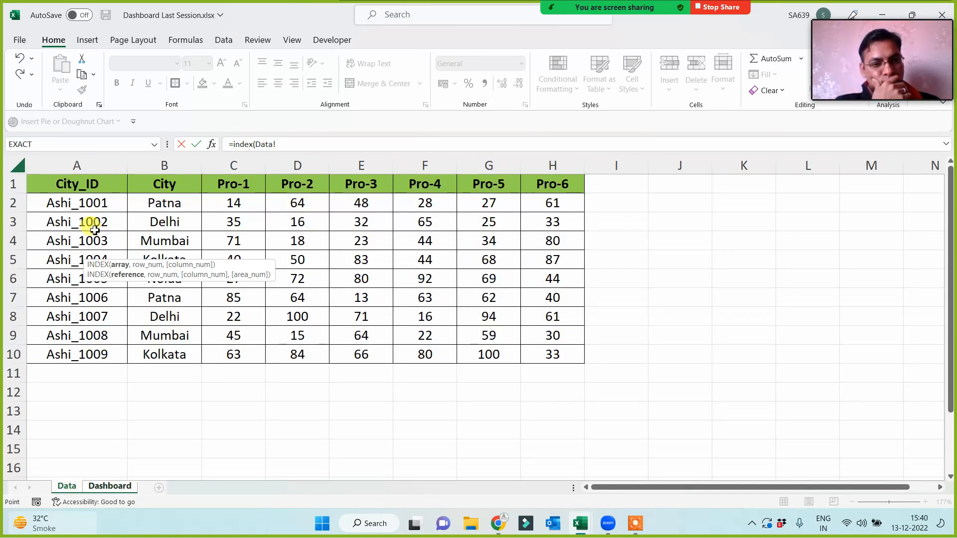
pyautogui.moveTo(90, 198); pyautogui.dragTo(86, 357)
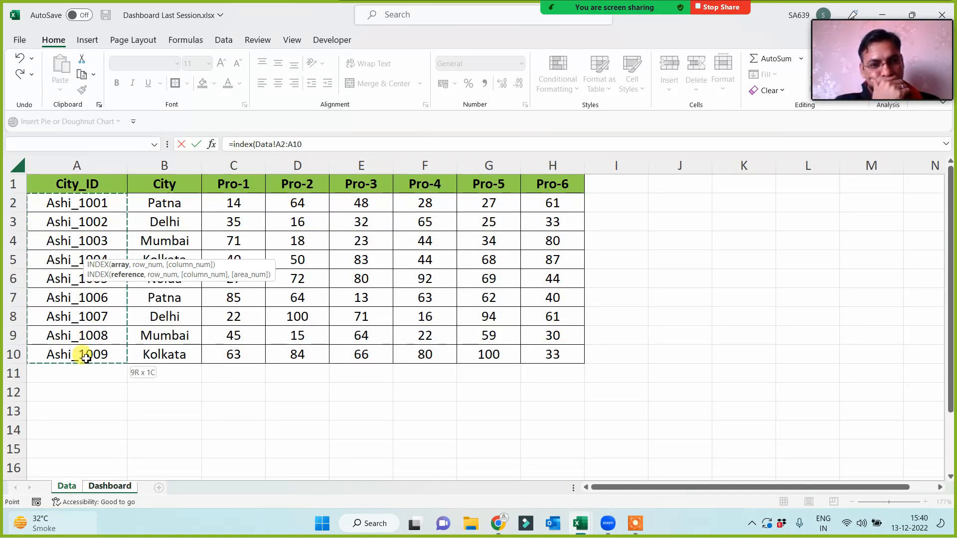
pyautogui.write(',')
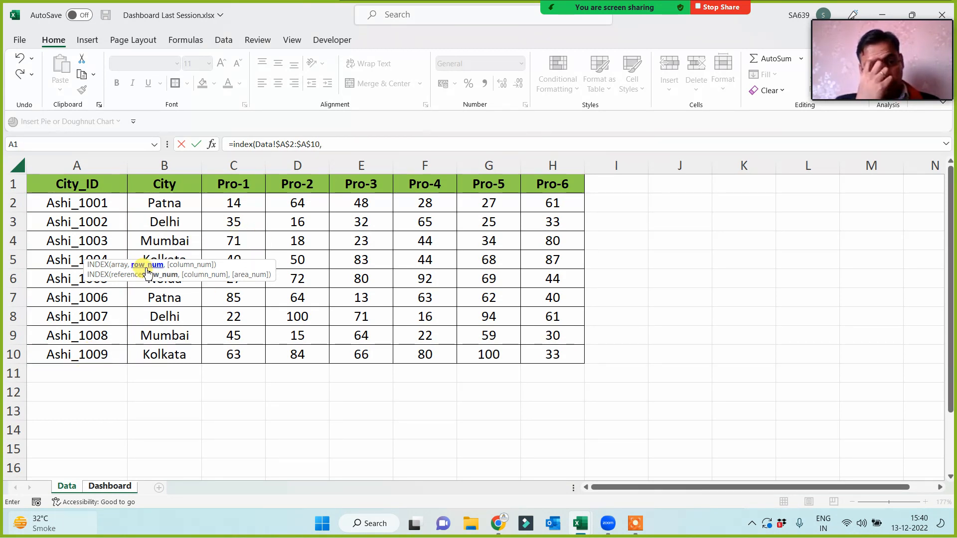
pyautogui.write('1,')
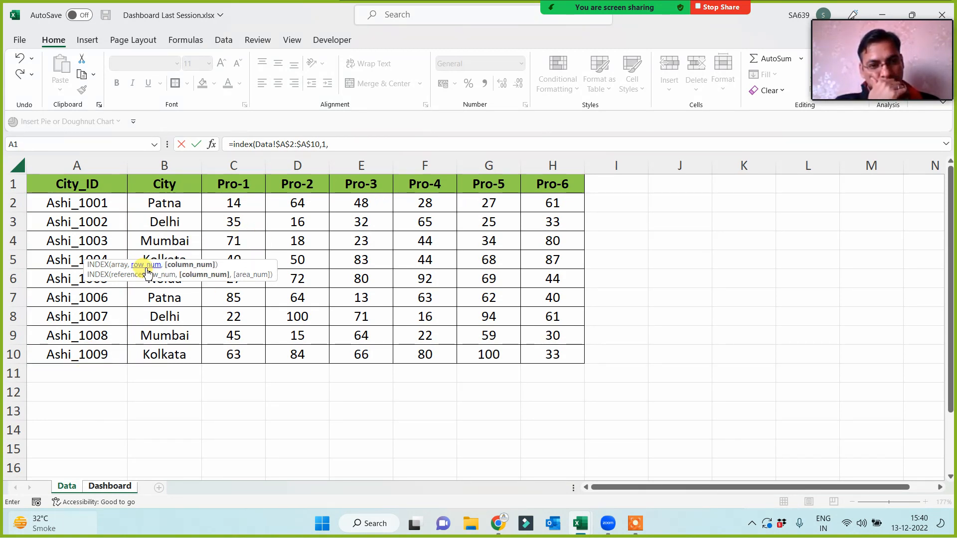
pyautogui.write('1)')
pyautogui.press('Return')
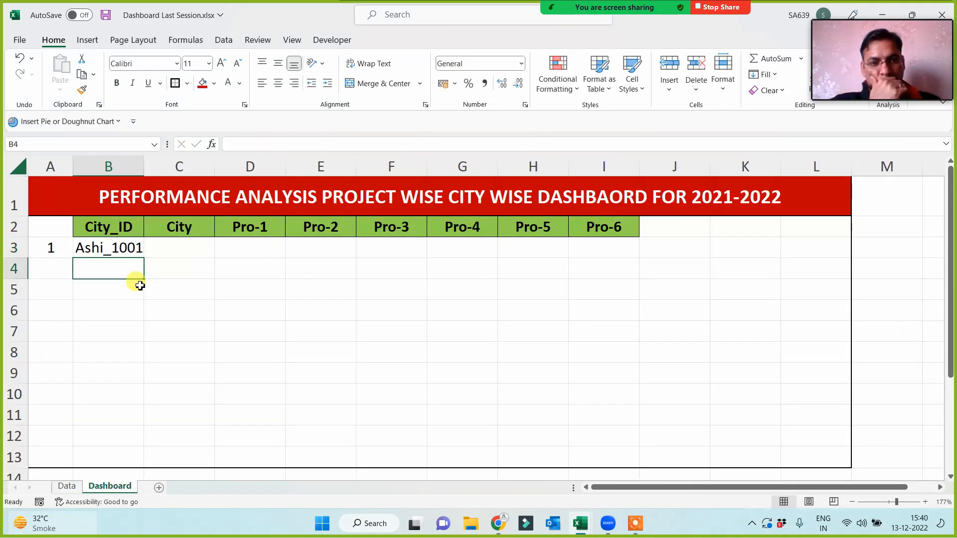
# Step: Review the City_ID range on the Data sheet and test the B3 formula on the Dashboard with row numbers 2 and 3
pyautogui.click(62, 486)
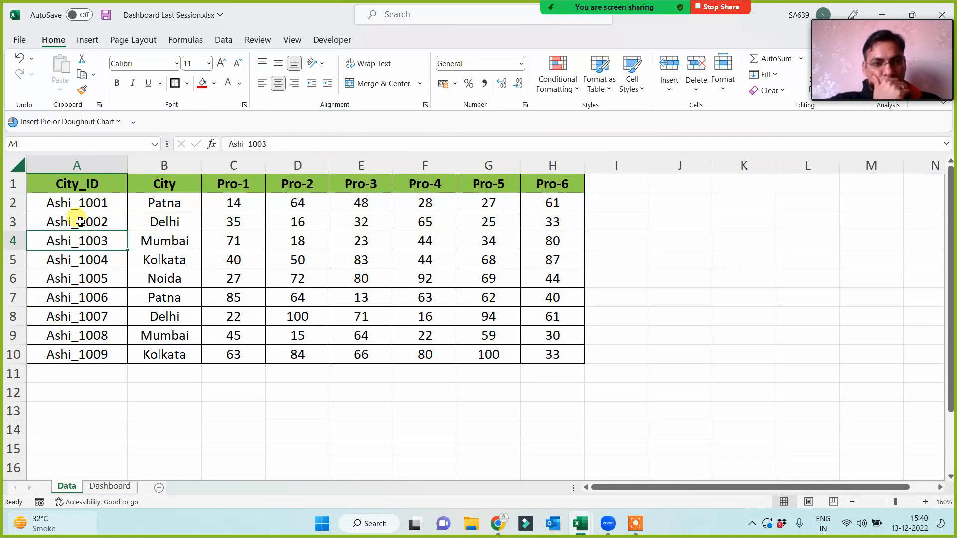
pyautogui.moveTo(72, 206); pyautogui.dragTo(82, 349)
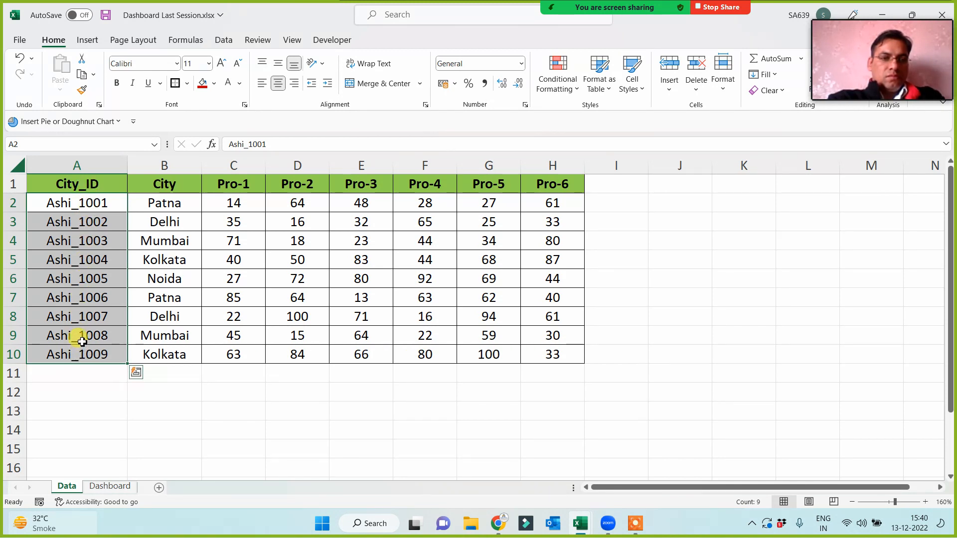
pyautogui.click(111, 487)
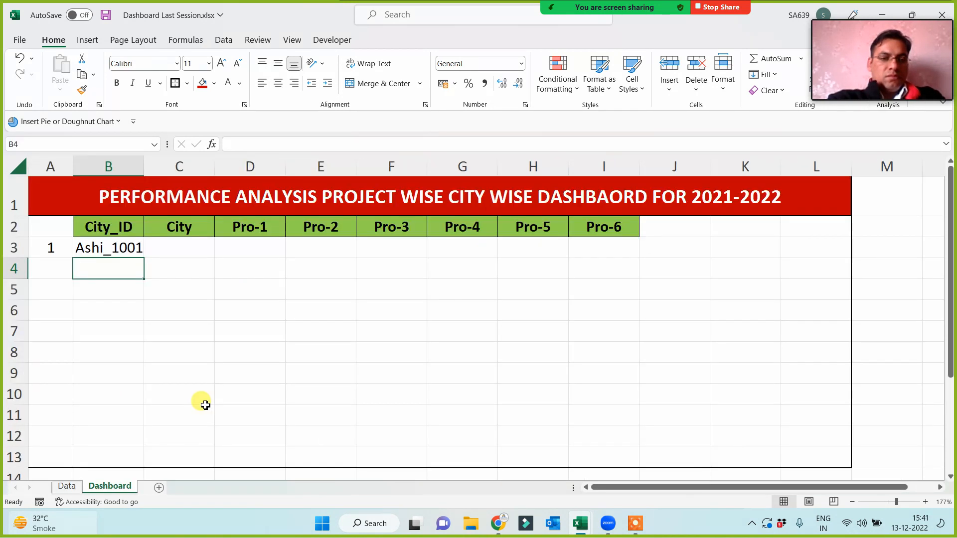
pyautogui.click(106, 245)
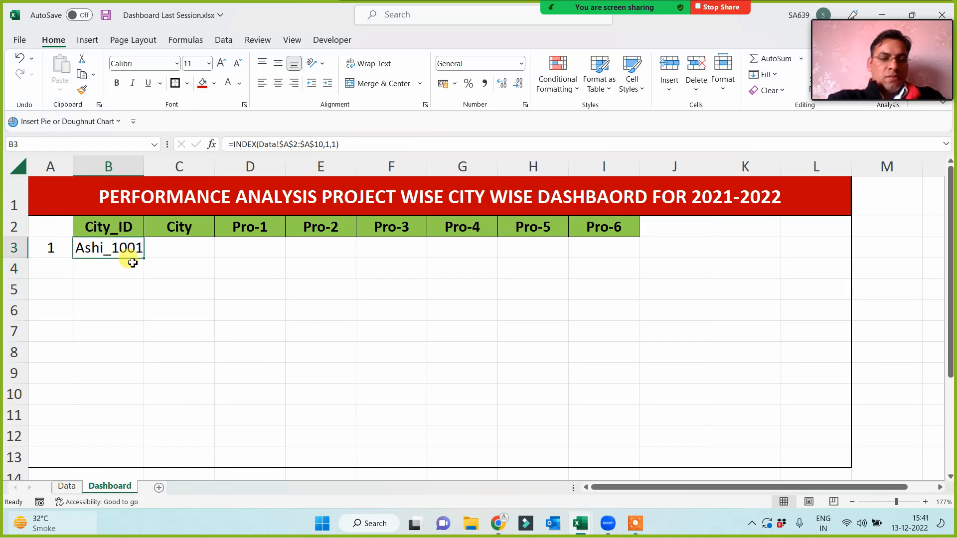
pyautogui.click(329, 144)
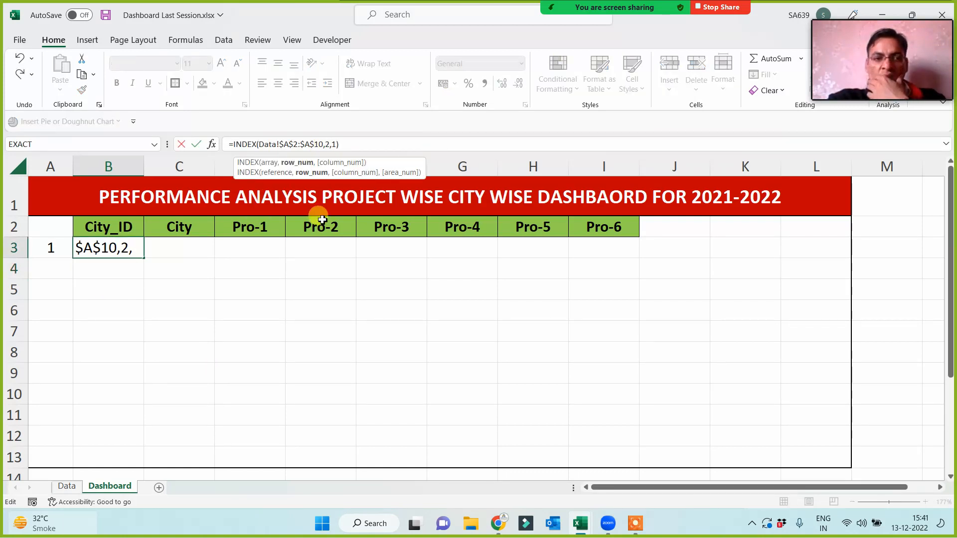
pyautogui.press('Return')
pyautogui.press('Up')
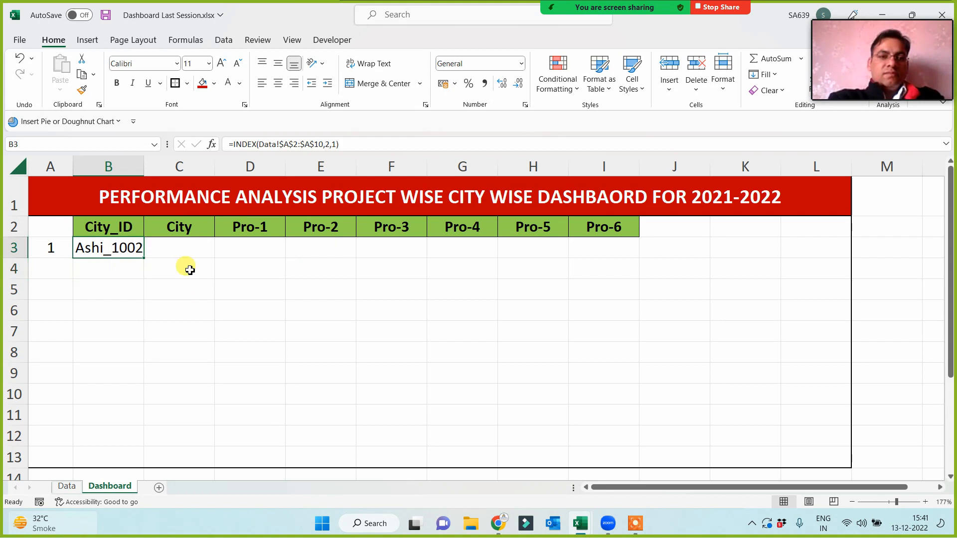
pyautogui.click(325, 148)
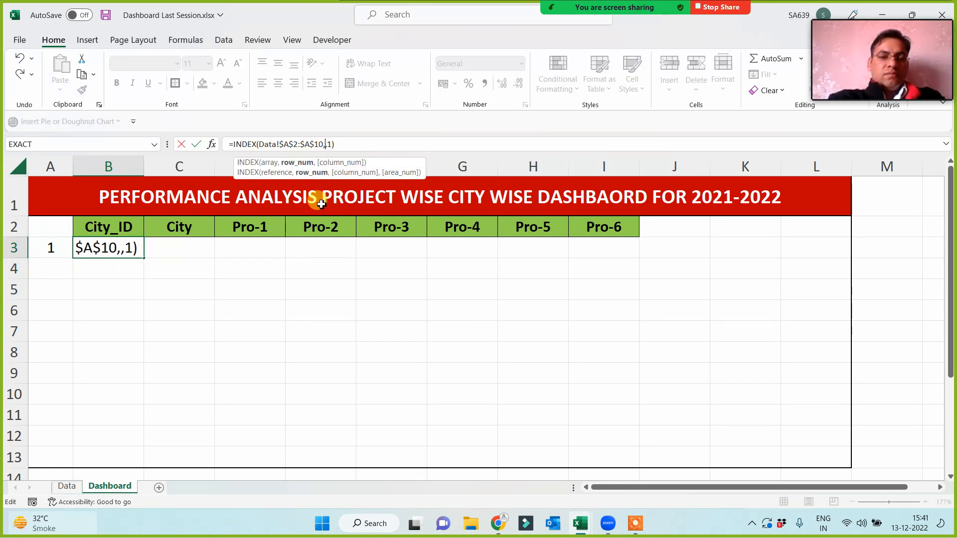
pyautogui.press('Return')
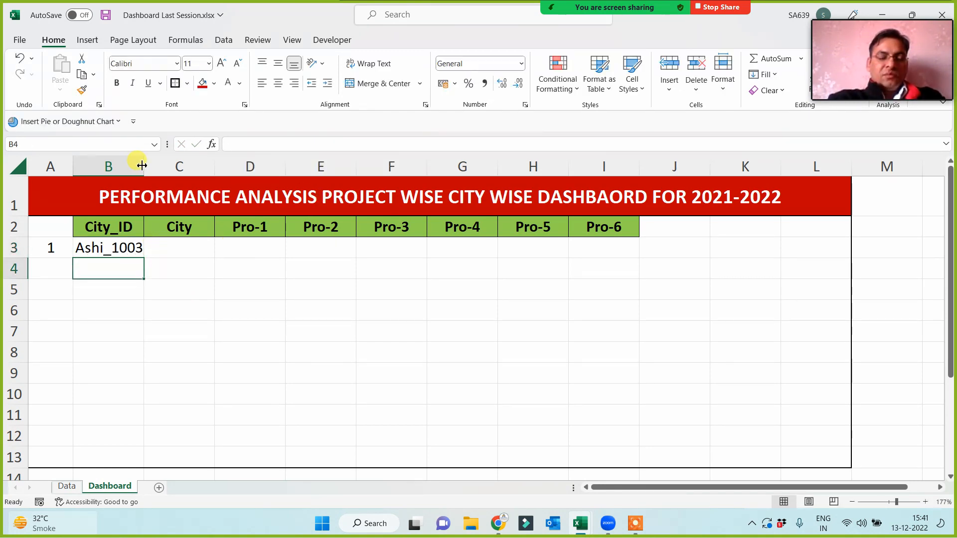
# Step: Widen column B slightly on the Dashboard sheet and enter 5 in cell A3
pyautogui.moveTo(144, 167); pyautogui.dragTo(156, 166)
pyautogui.click(119, 343)
pyautogui.click(52, 250)
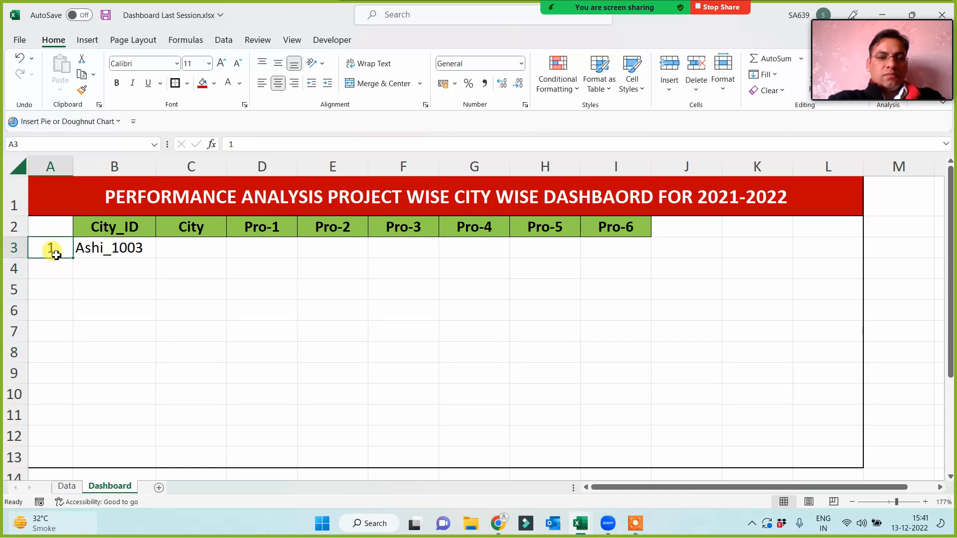
pyautogui.click(44, 305)
pyautogui.click(45, 248)
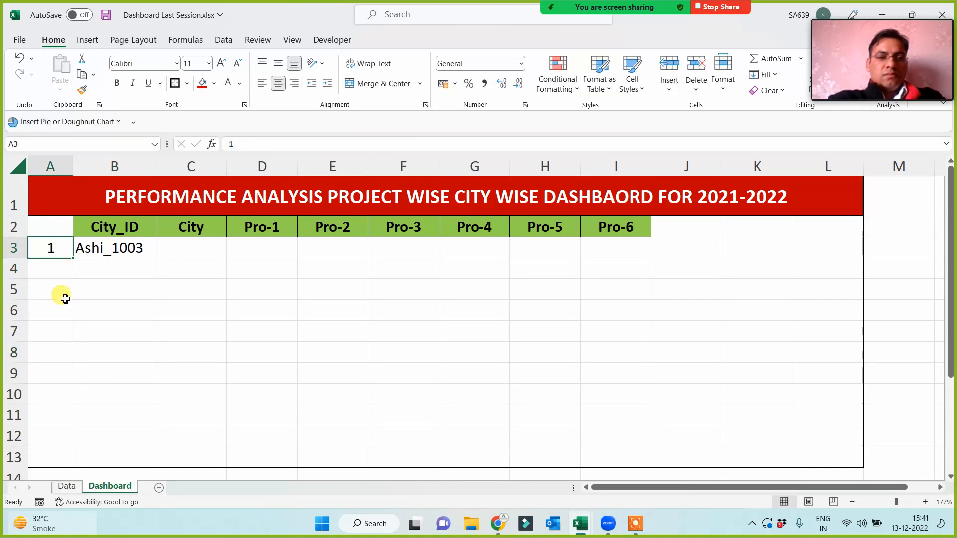
pyautogui.click(63, 329)
pyautogui.click(55, 251)
pyautogui.write('5')
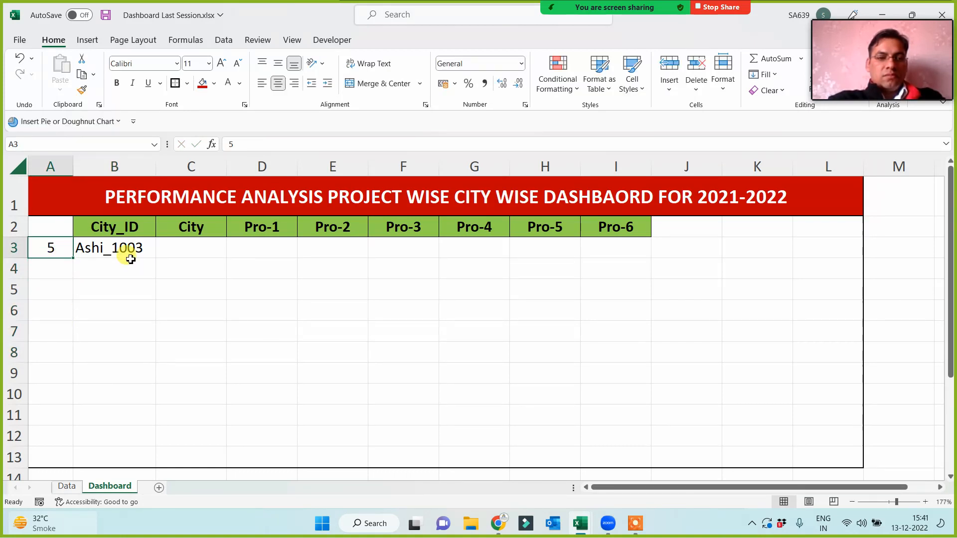
# Step: Replace the fixed row number in B3's INDEX formula with a reference to cell A3
pyautogui.click(128, 252)
pyautogui.click(332, 144)
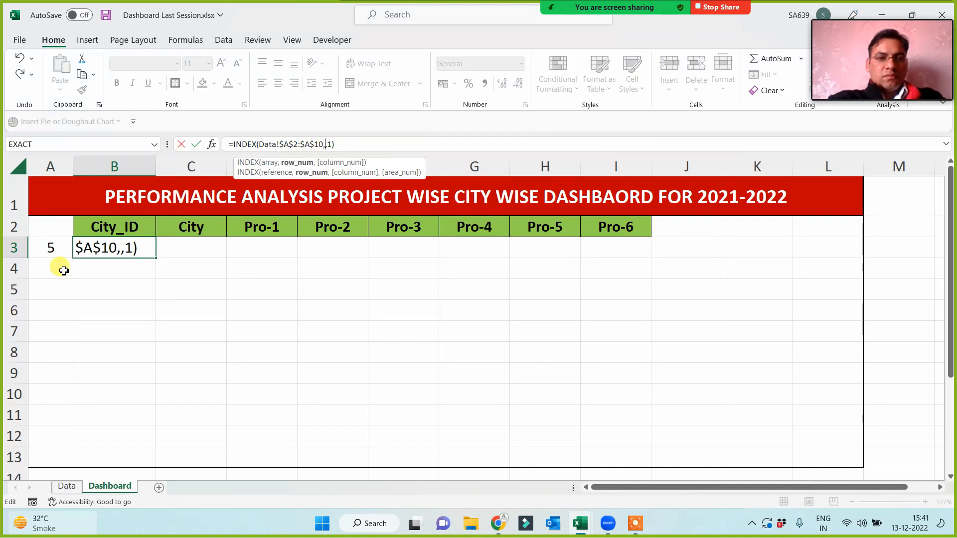
pyautogui.click(53, 248)
pyautogui.press('Return')
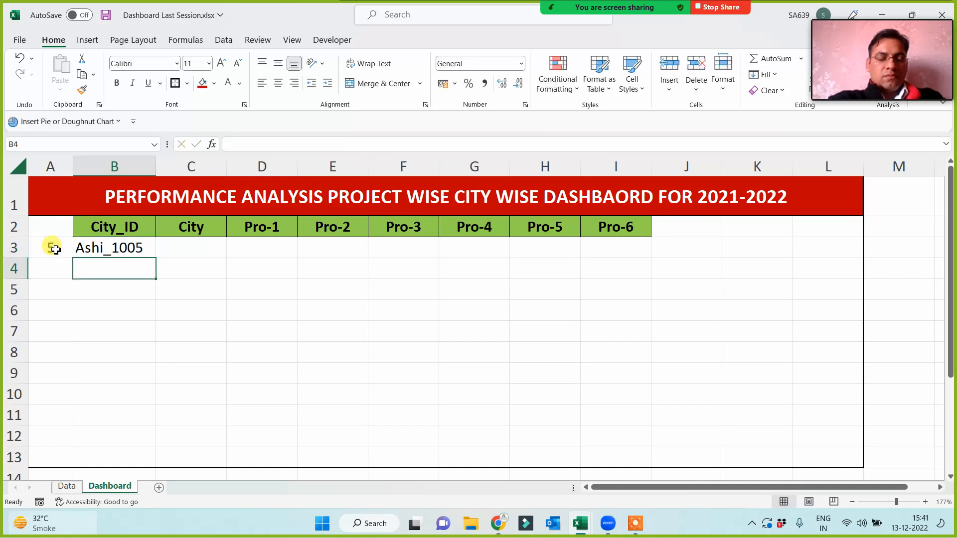
# Step: Test the City_ID lookup by entering 1, 10, 9 and 5 in cell A3 in turn
pyautogui.click(34, 247)
pyautogui.write('1')
pyautogui.click(69, 324)
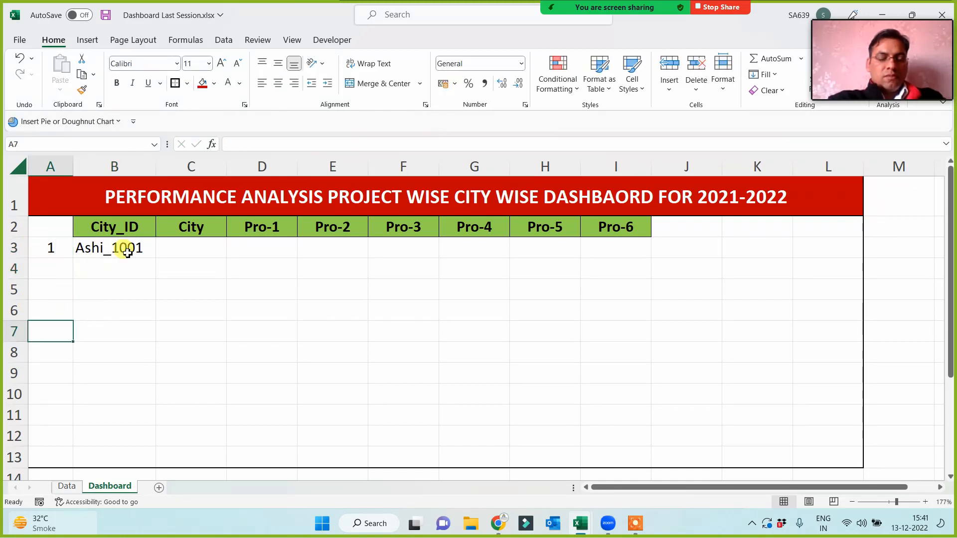
pyautogui.click(50, 252)
pyautogui.write('10')
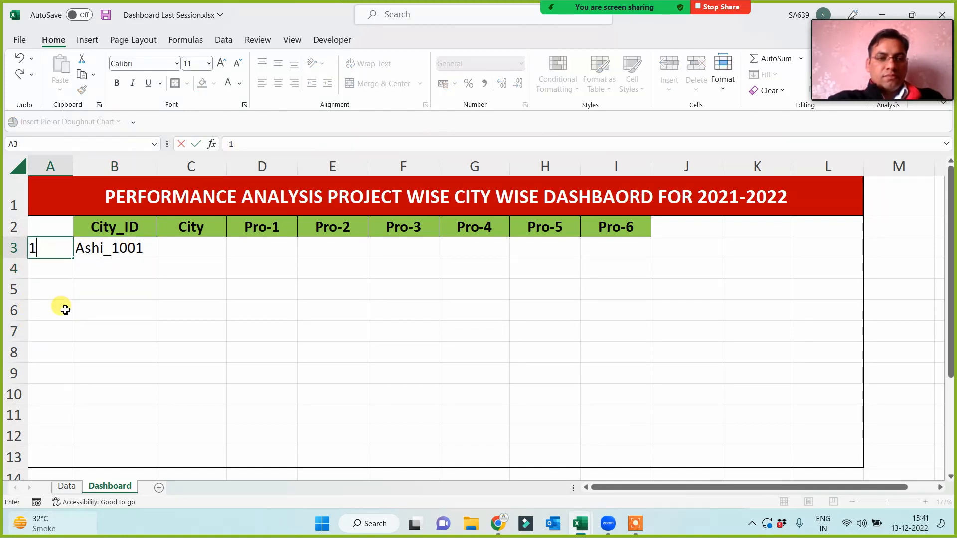
pyautogui.click(62, 327)
pyautogui.click(56, 253)
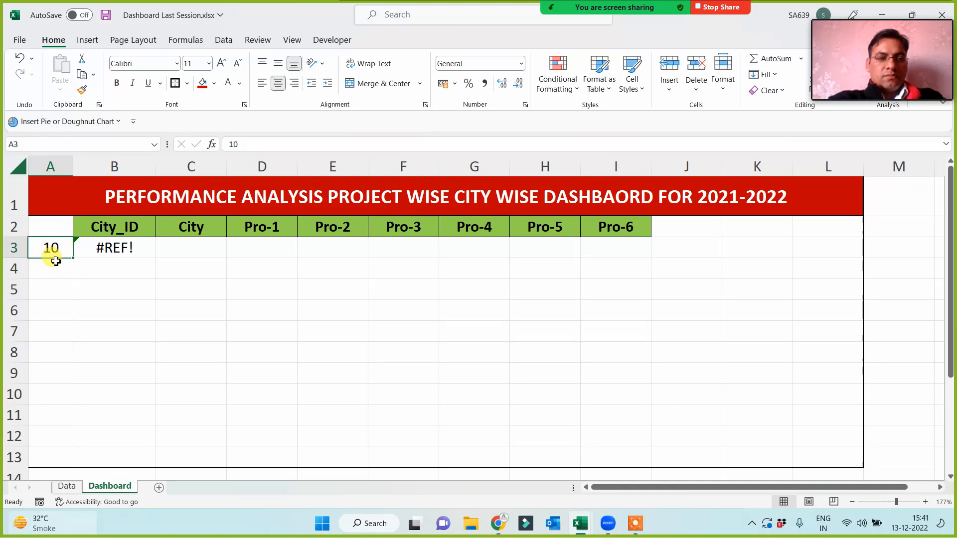
pyautogui.write('9')
pyautogui.click(64, 310)
pyautogui.click(57, 254)
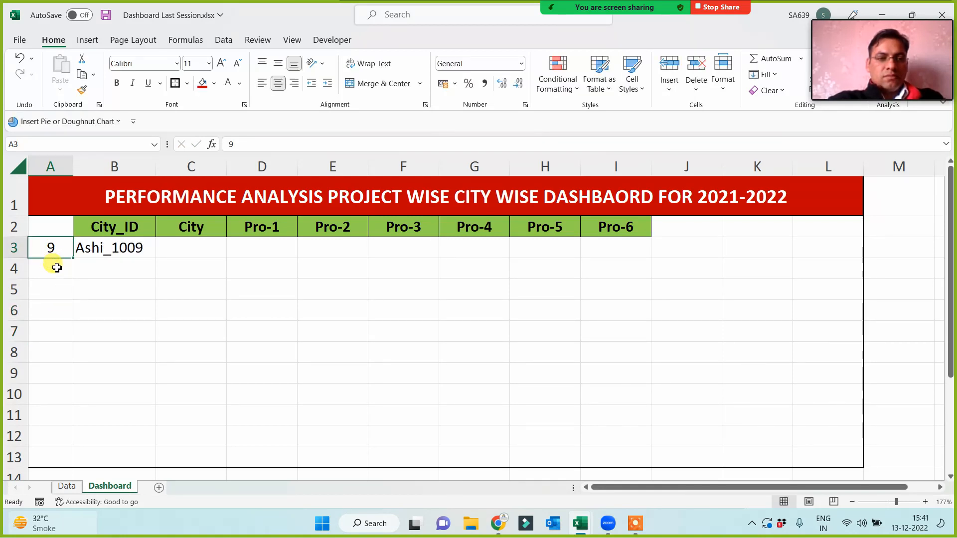
pyautogui.write('5')
pyautogui.click(60, 307)
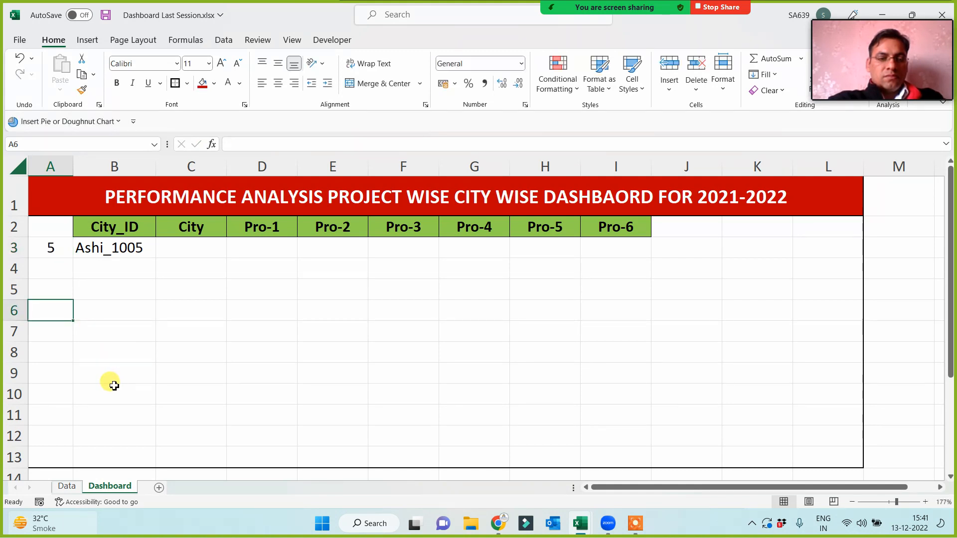
# Step: Add record Ashi_1010 with city Noida in row 11 of the Data sheet, filling its Pro-1 to Pro-6 values from the row above
pyautogui.click(66, 486)
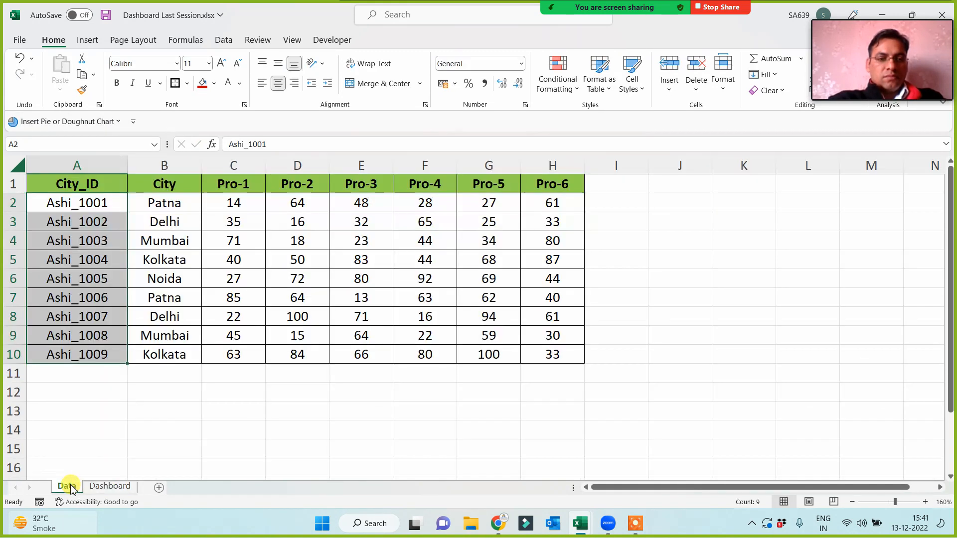
pyautogui.click(103, 358)
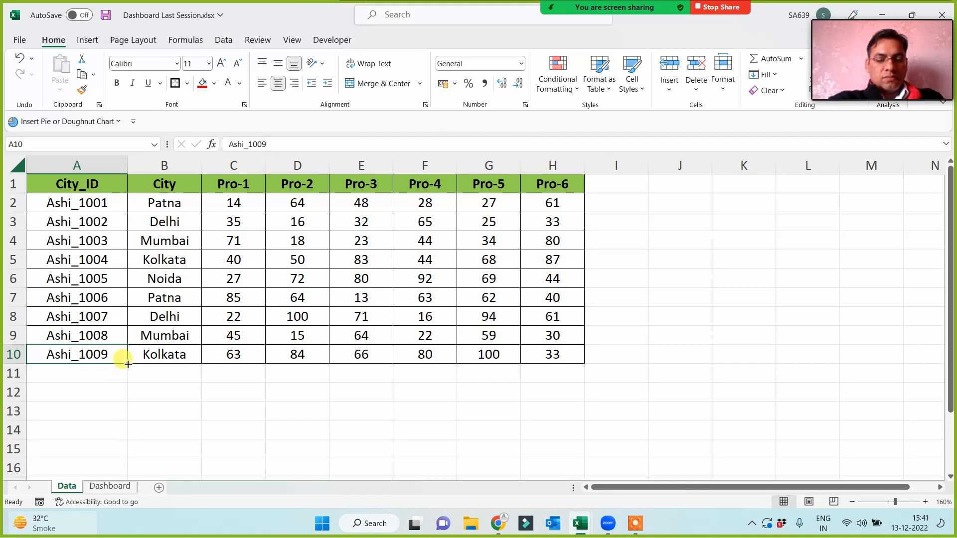
pyautogui.moveTo(127, 365); pyautogui.dragTo(132, 382)
pyautogui.click(165, 354)
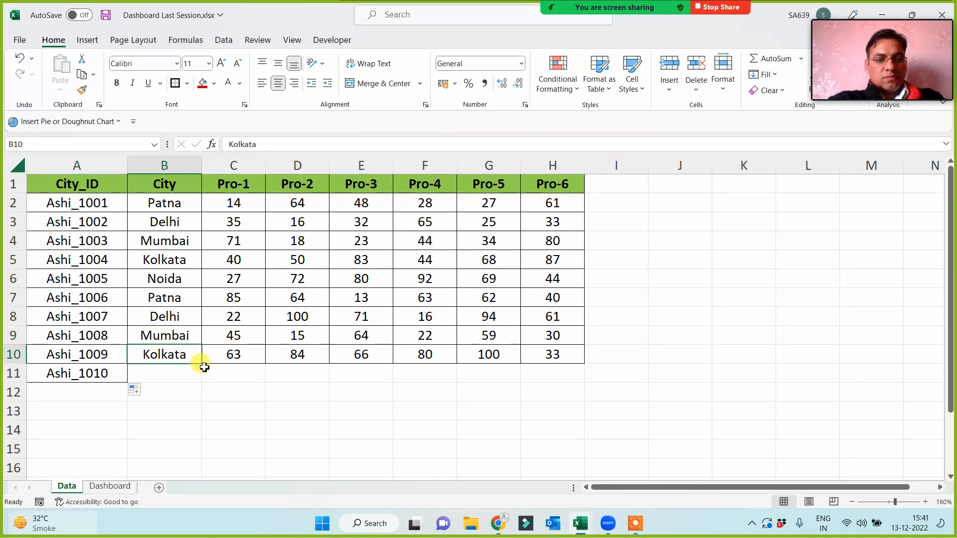
pyautogui.moveTo(201, 363); pyautogui.dragTo(530, 381)
pyautogui.hotkey('ctrl', 'd')
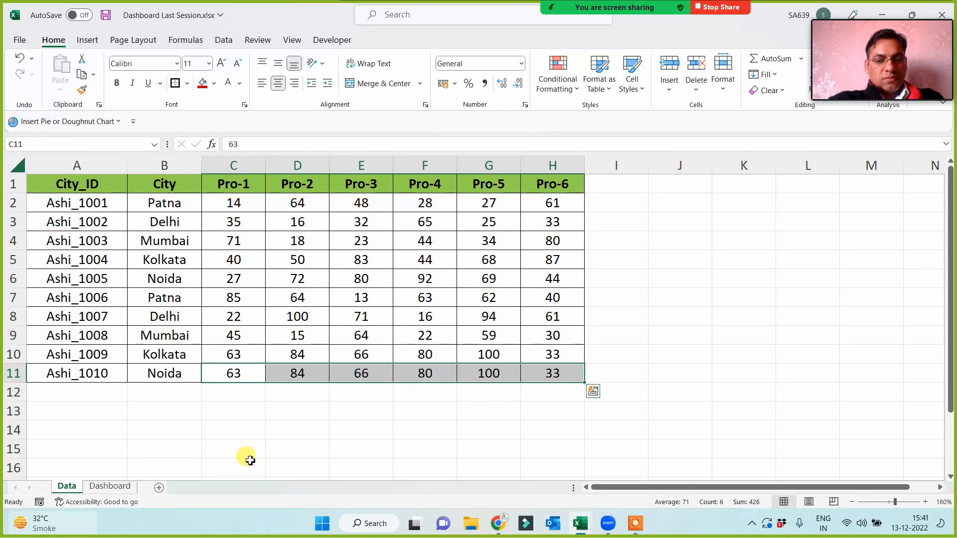
pyautogui.click(232, 451)
# Step: Return to the Dashboard sheet and enter 10 in cell A3 to test the lookup for the added record
pyautogui.click(136, 487)
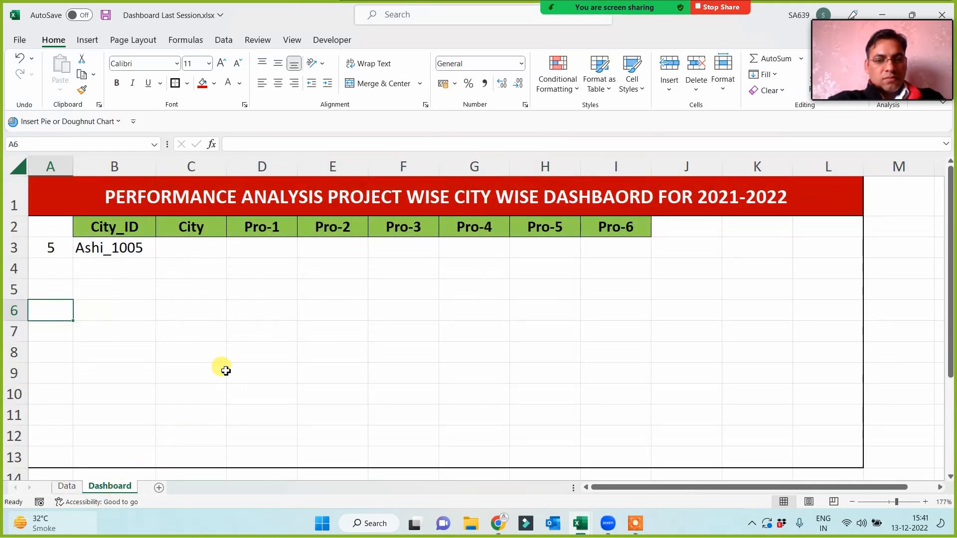
pyautogui.click(52, 253)
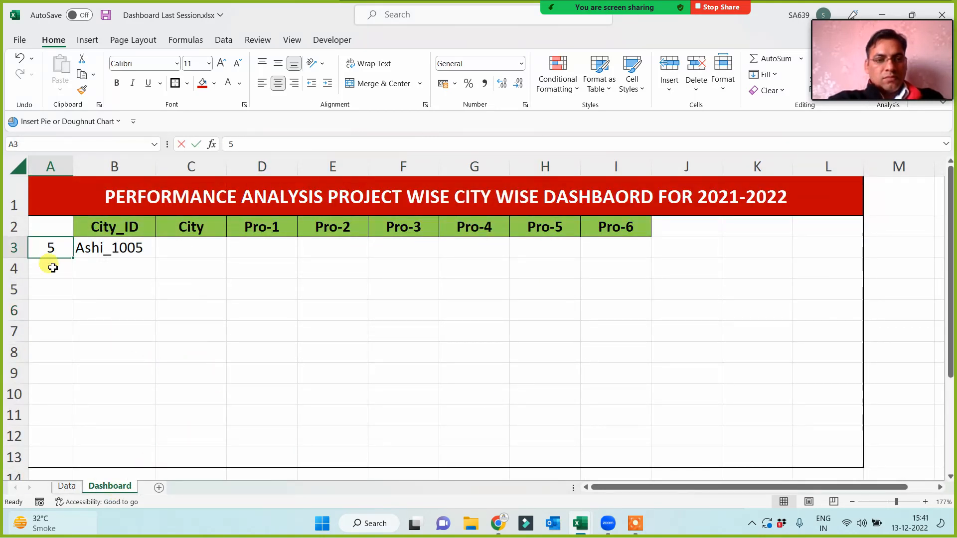
pyautogui.write('10')
pyautogui.press('Return')
pyautogui.press('Up')
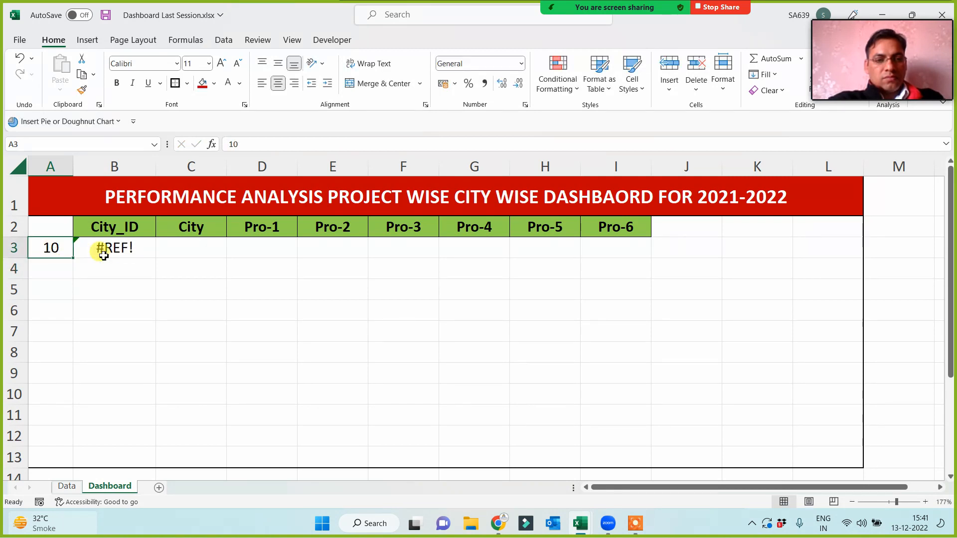
# Step: Extend the array in B3's INDEX formula to Data!$A$2:$A$11 so it includes the added record
pyautogui.click(103, 256)
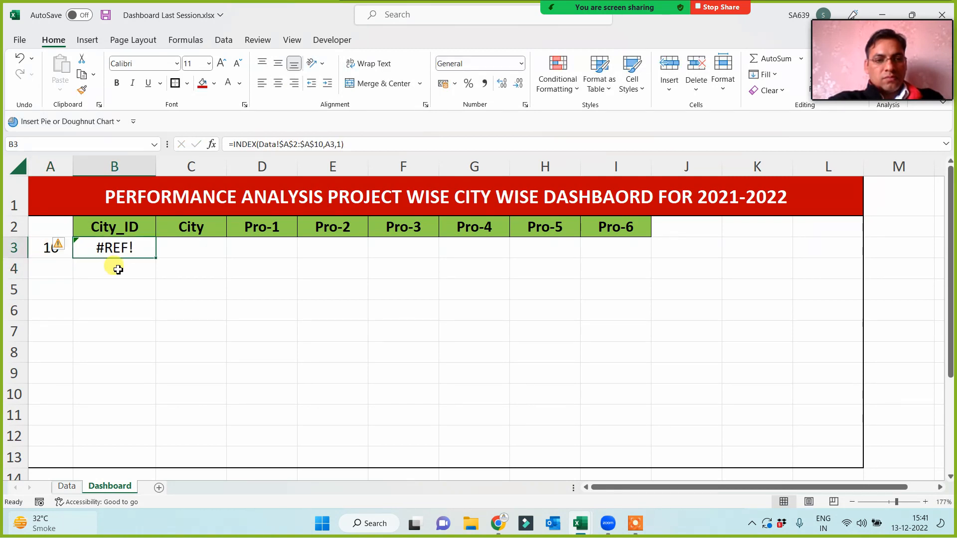
pyautogui.click(319, 144)
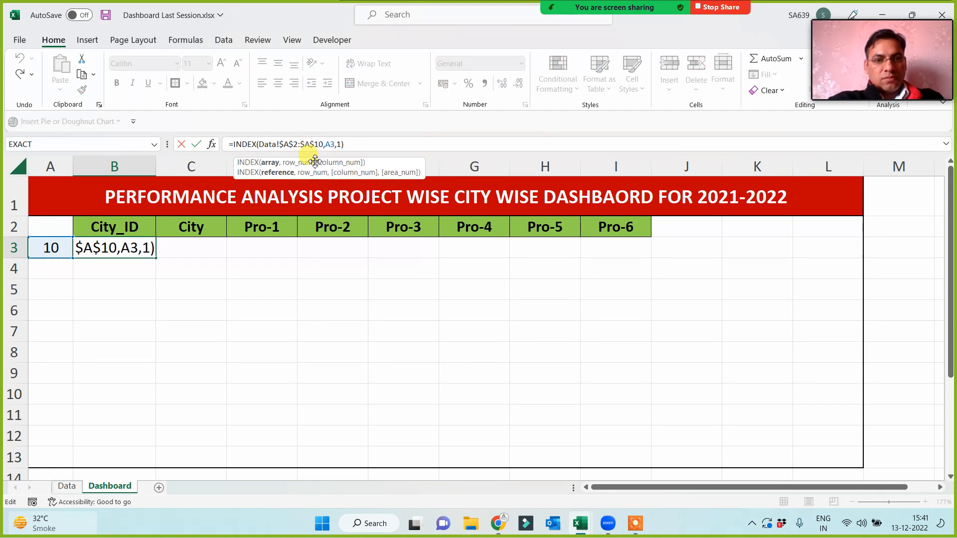
pyautogui.press('Delete')
pyautogui.write('1')
pyautogui.press('Return')
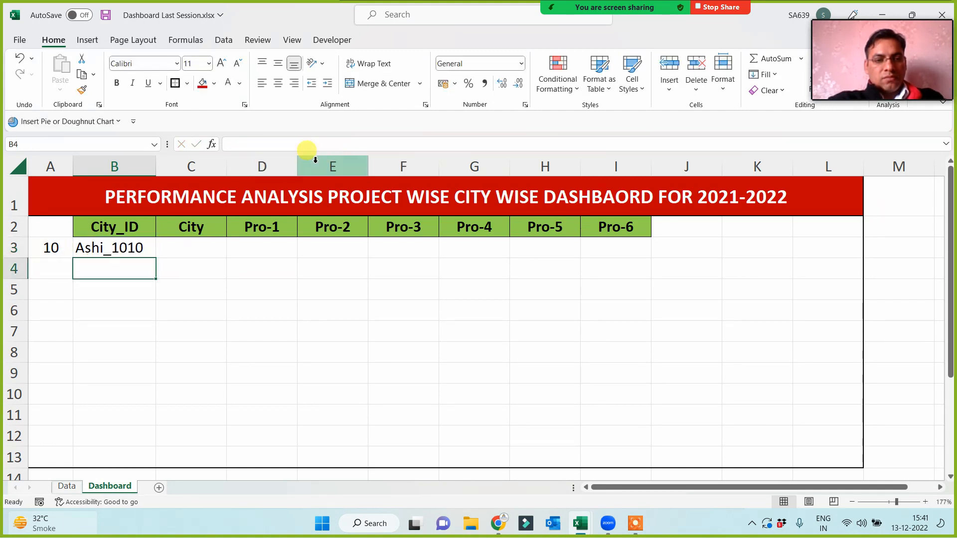
pyautogui.click(120, 252)
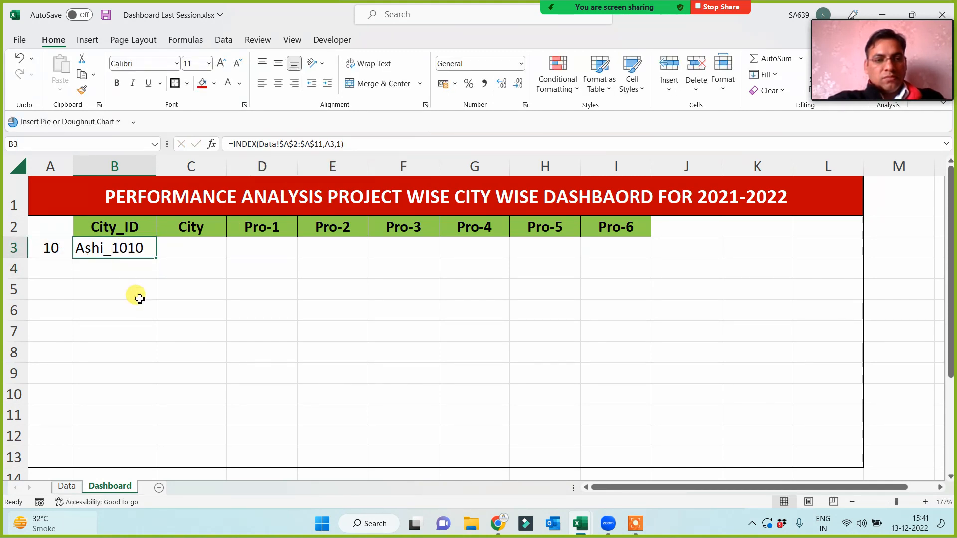
pyautogui.moveTo(879, 47)
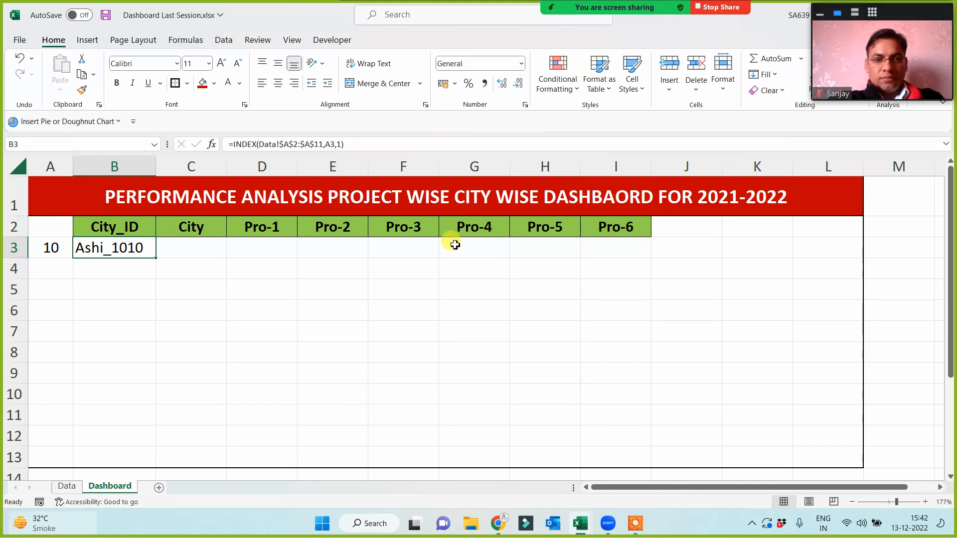
pyautogui.click(284, 309)
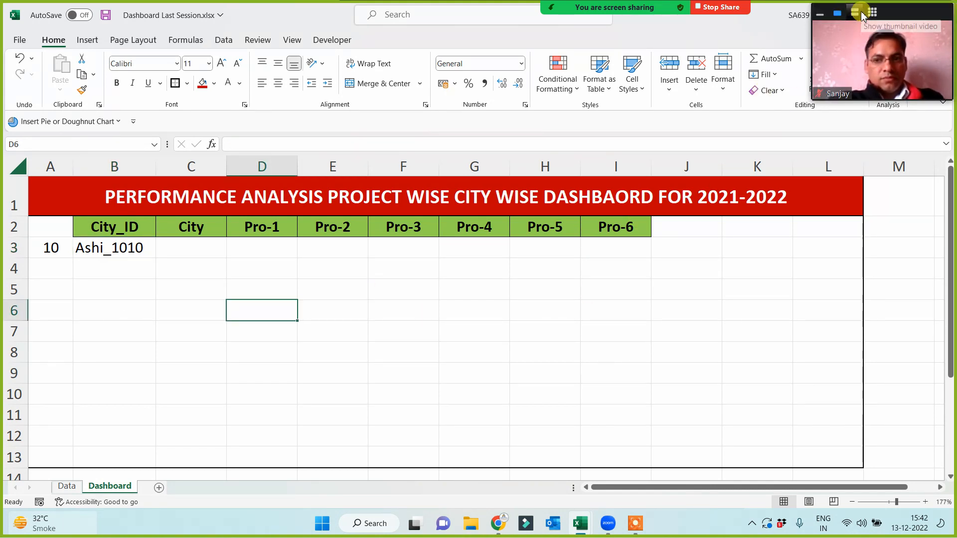
pyautogui.click(859, 11)
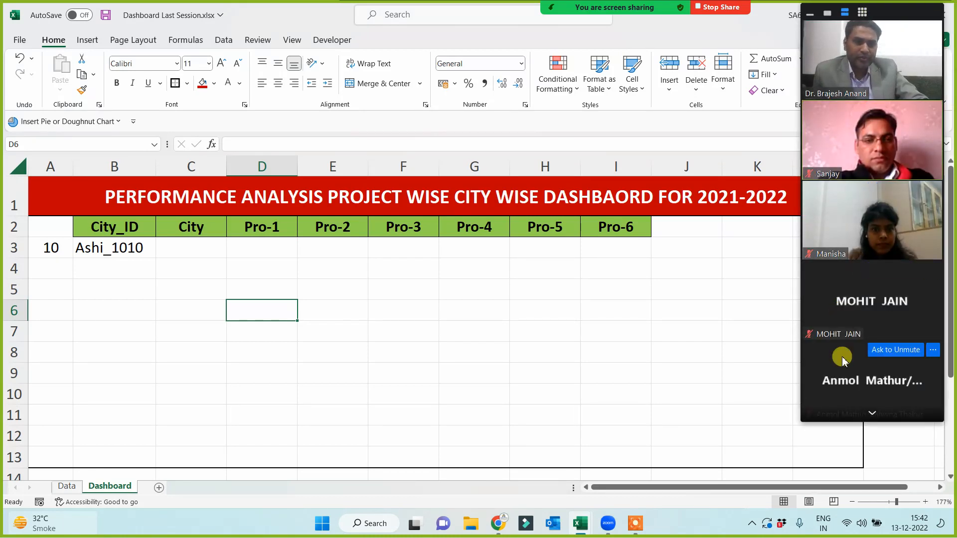
pyautogui.click(869, 414)
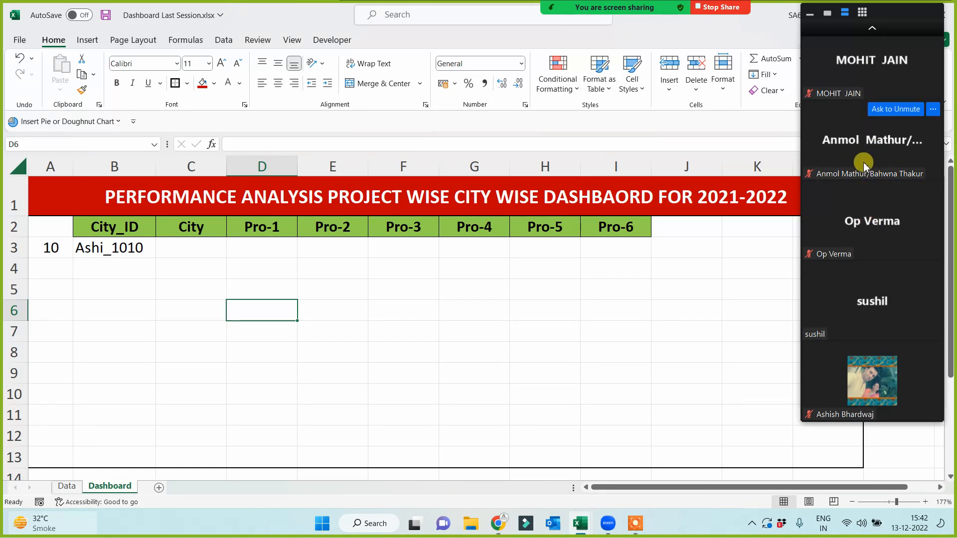
pyautogui.click(372, 327)
pyautogui.click(241, 331)
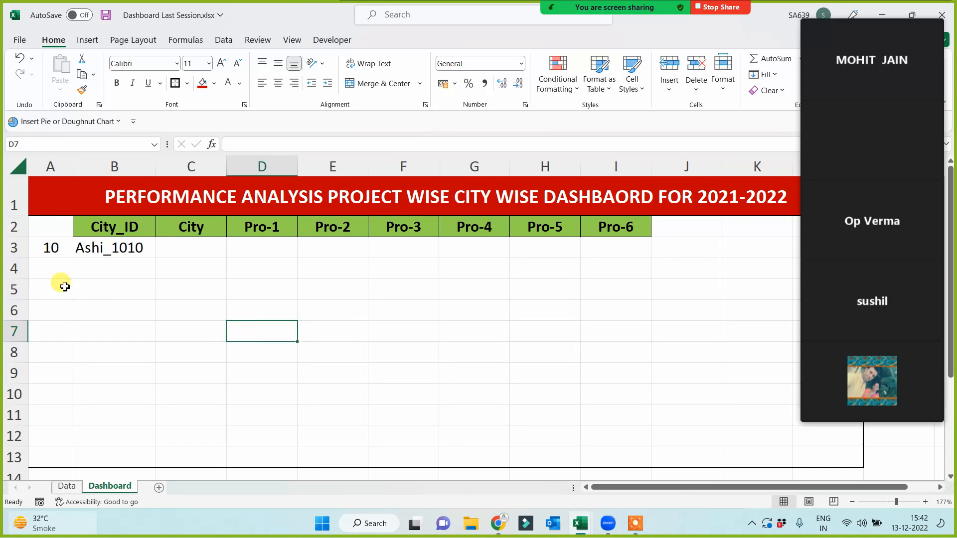
# Step: Test the City_ID lookup by entering 1 and 2 in turn in cell A3
pyautogui.click(43, 247)
pyautogui.write('1')
pyautogui.press('Return')
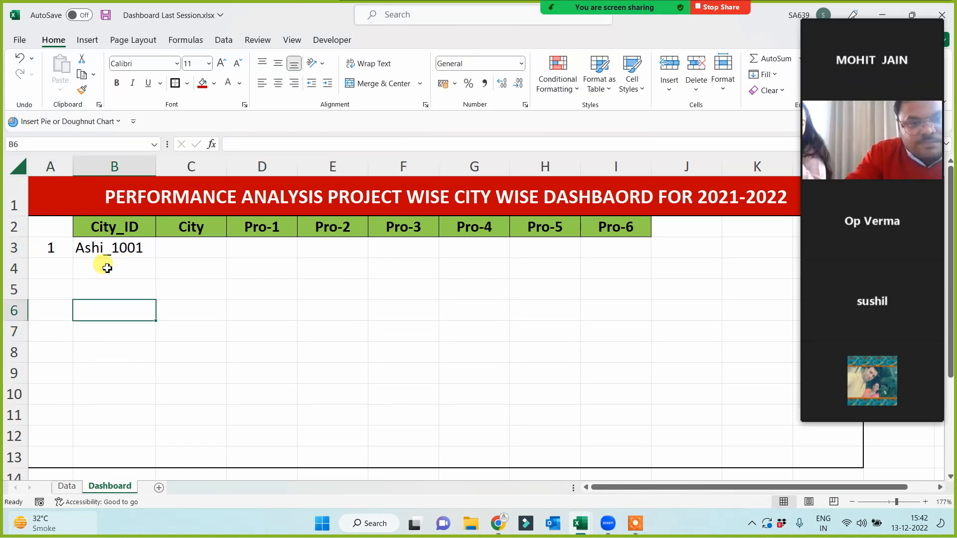
pyautogui.press('Up')
pyautogui.write('2')
pyautogui.click(81, 313)
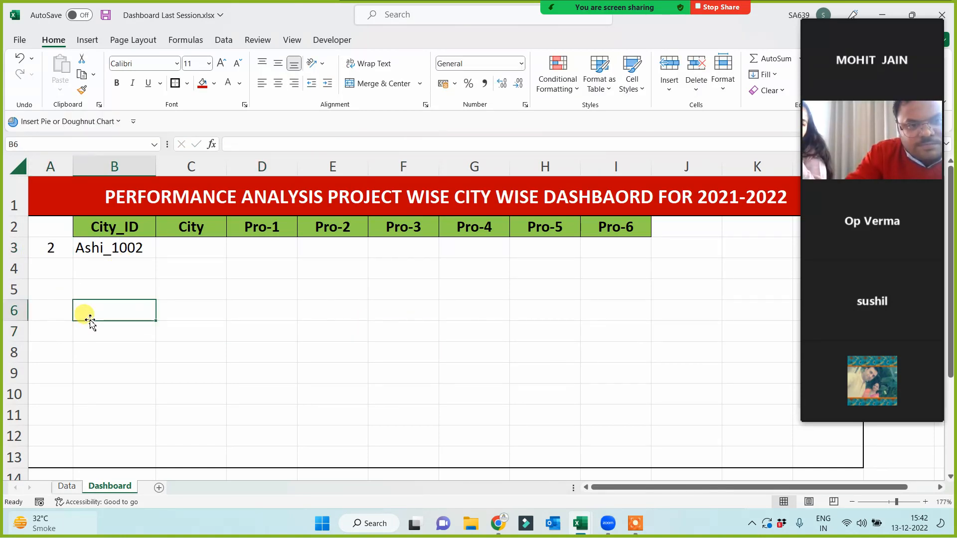
pyautogui.click(102, 254)
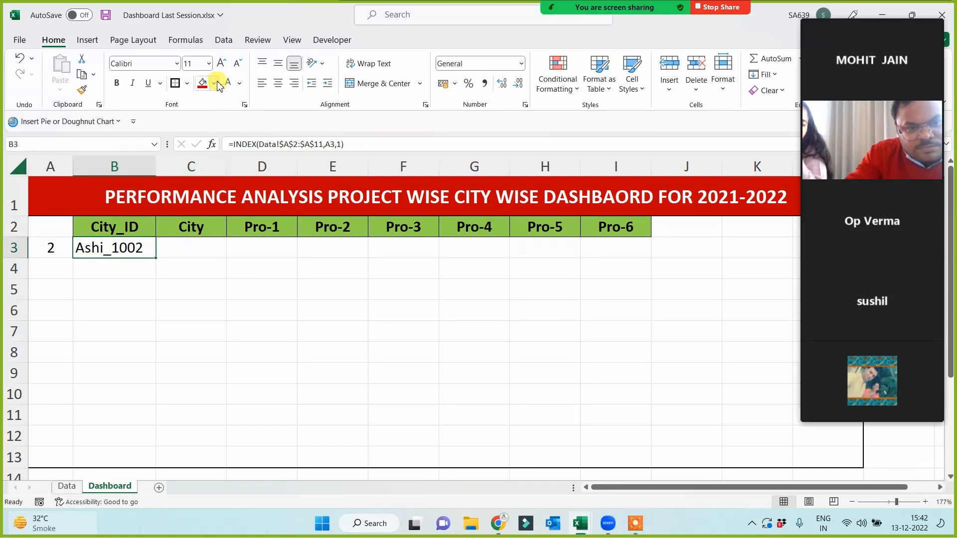
# Step: Try to fill B3's INDEX formula across to cell I3, and undo the fill
pyautogui.moveTo(181, 248); pyautogui.dragTo(627, 247)
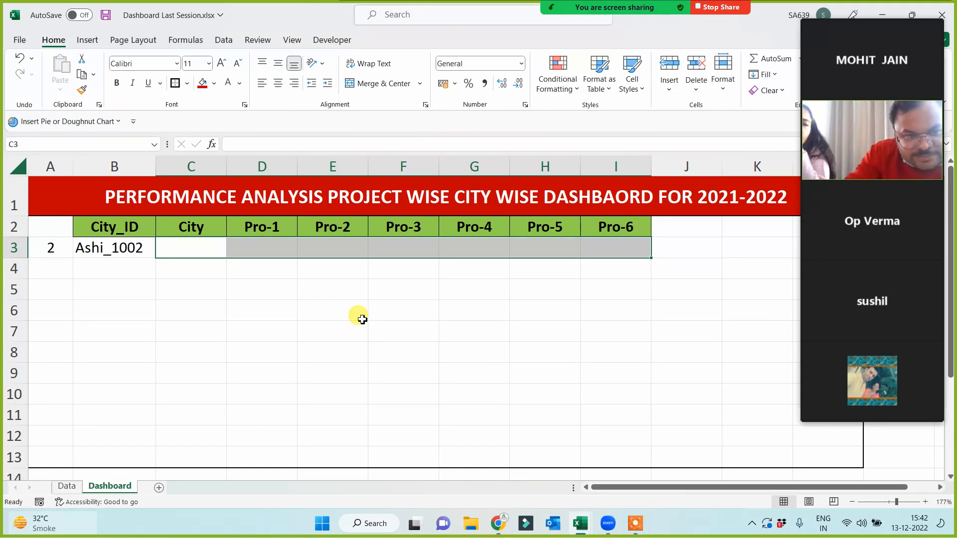
pyautogui.click(149, 251)
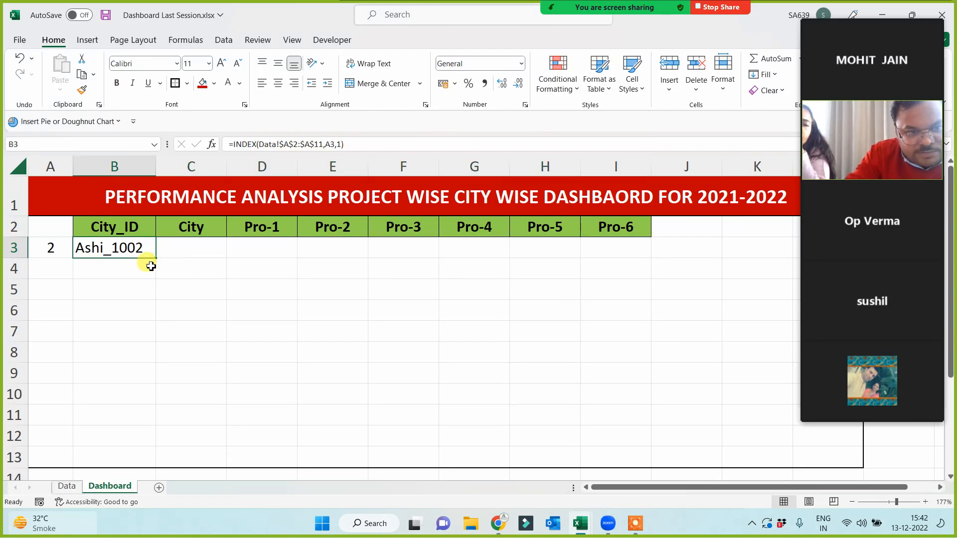
pyautogui.moveTo(155, 257); pyautogui.dragTo(619, 257)
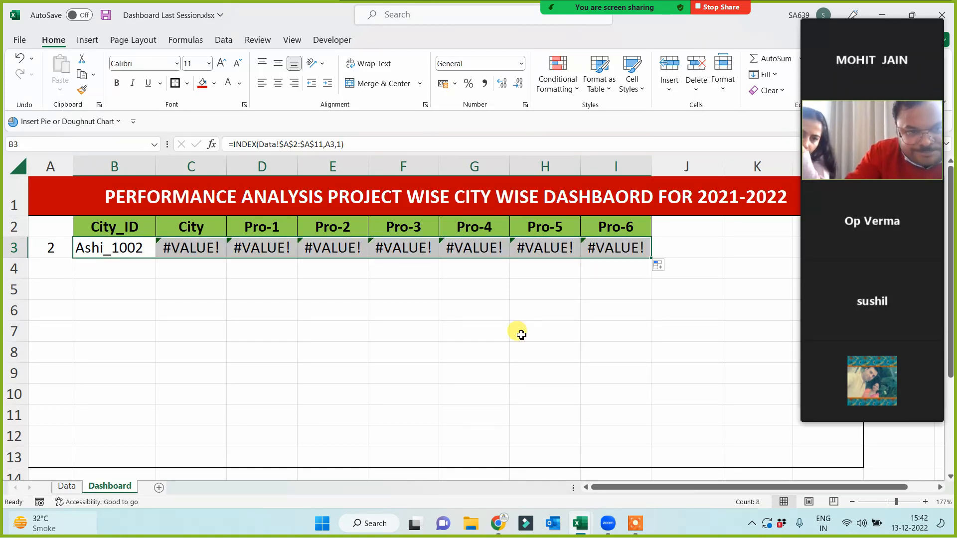
pyautogui.hotkey('ctrl', 'z')
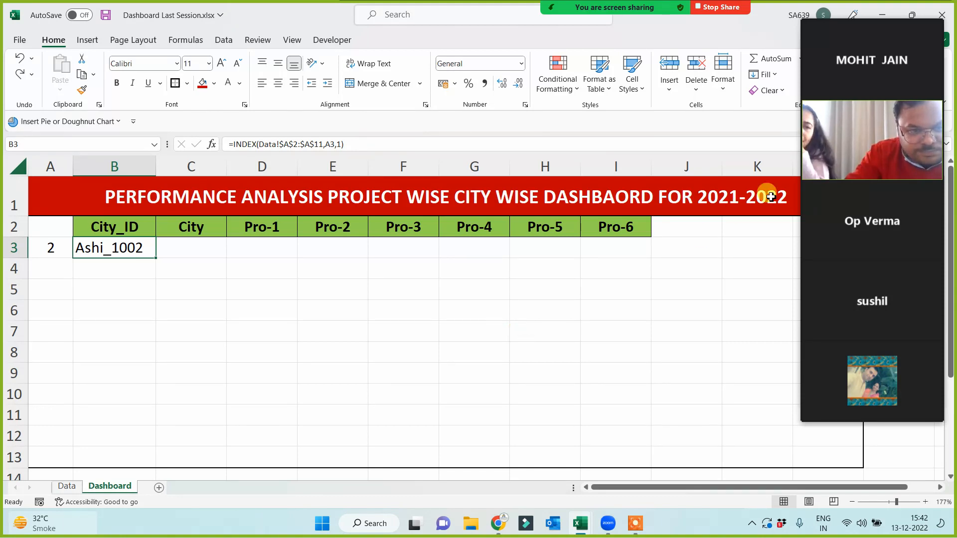
pyautogui.moveTo(827, 148)
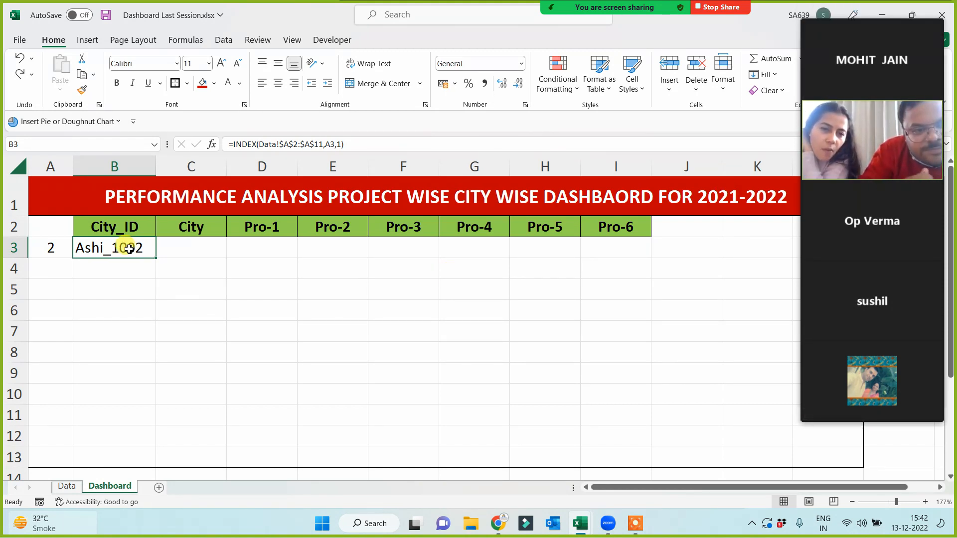
pyautogui.moveTo(178, 253); pyautogui.dragTo(619, 249)
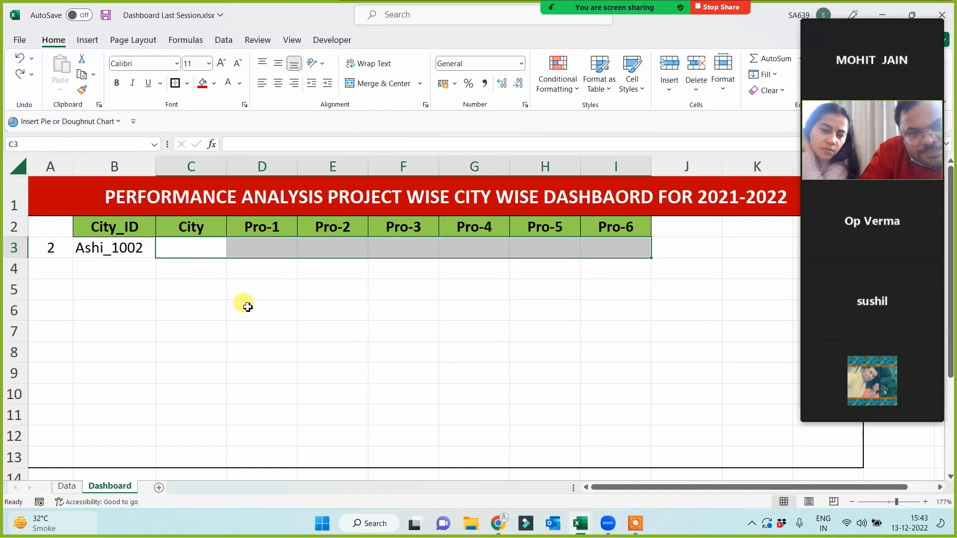
# Step: Repeat the lookup check by entering 1 and again 2 in cell A3
pyautogui.click(39, 250)
pyautogui.write('1')
pyautogui.click(83, 334)
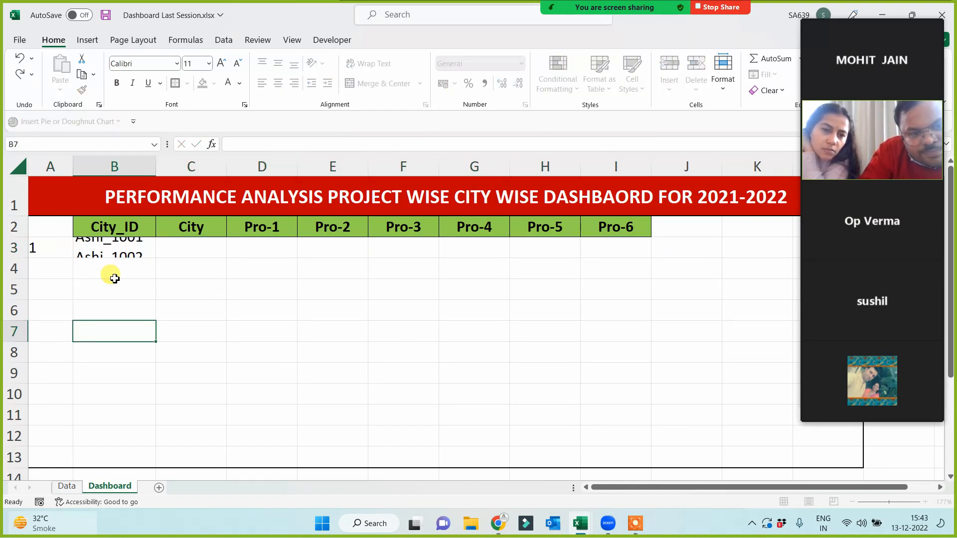
pyautogui.click(35, 250)
pyautogui.write('2')
pyautogui.click(90, 320)
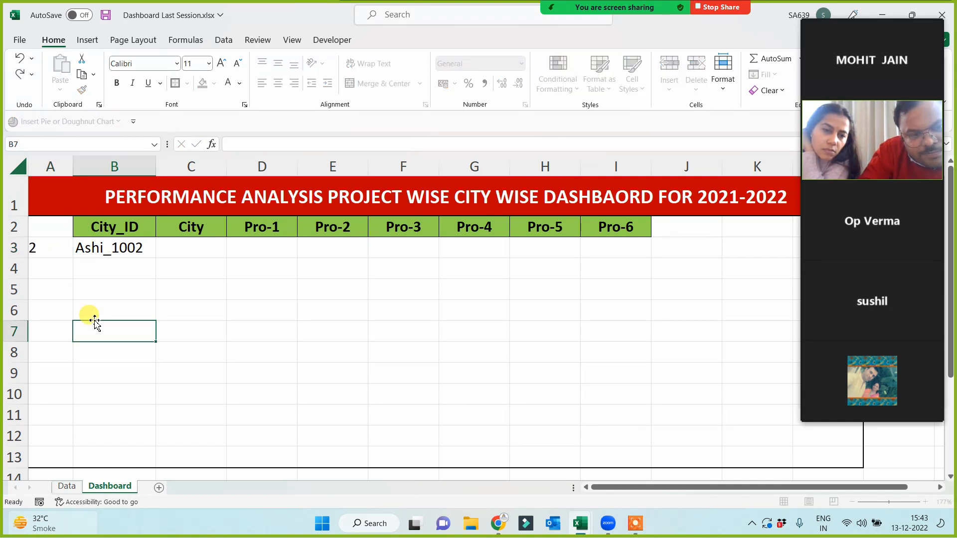
pyautogui.click(102, 248)
pyautogui.moveTo(187, 260); pyautogui.dragTo(598, 249)
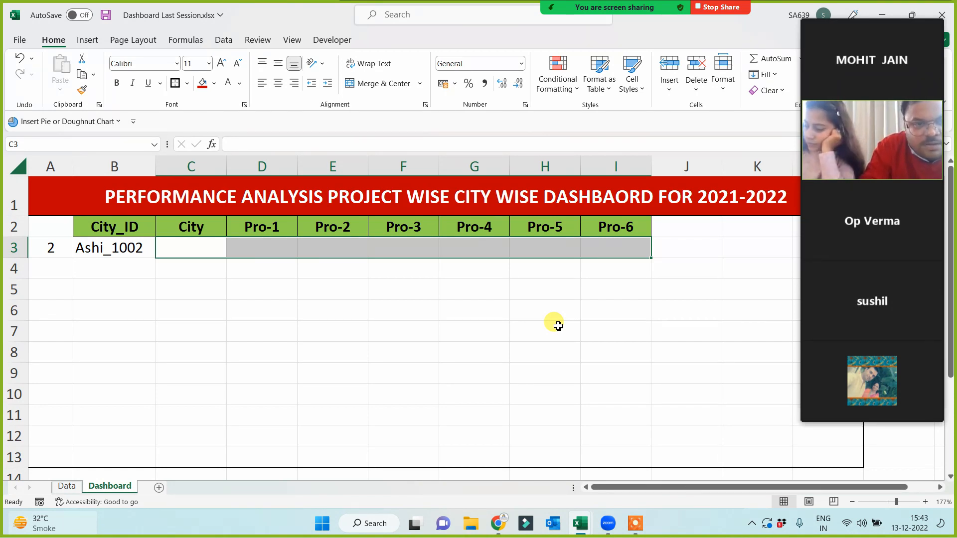
pyautogui.click(179, 249)
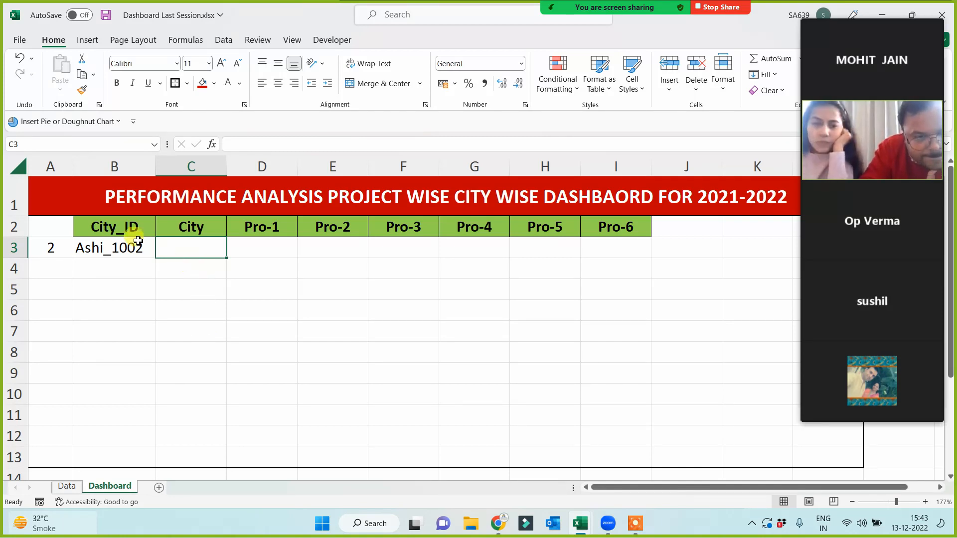
pyautogui.moveTo(603, 247); pyautogui.dragTo(184, 247)
# Step: Start a VLOOKUP formula in C3 with $B$3 as the lookup value and Data!A1:H11 as the table array
pyautogui.click(191, 249)
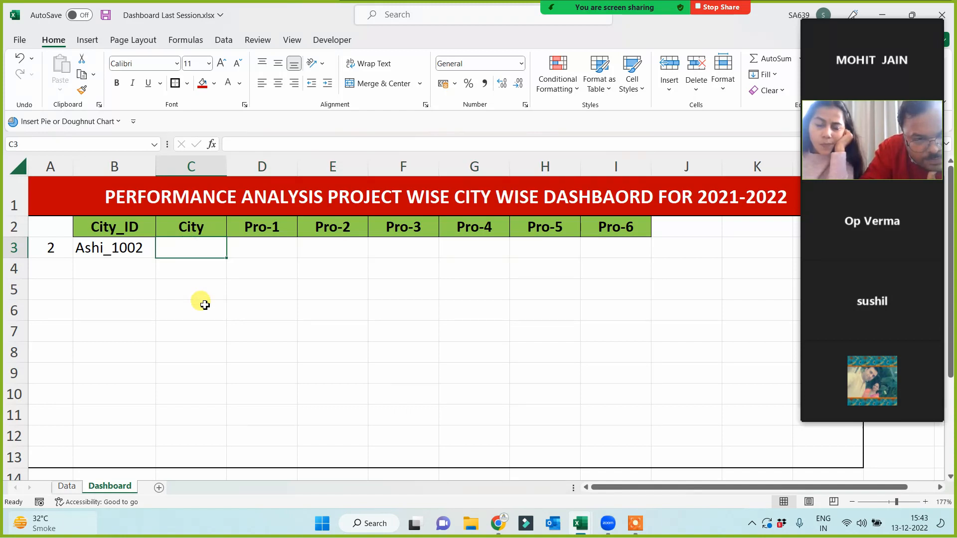
pyautogui.write('=vl')
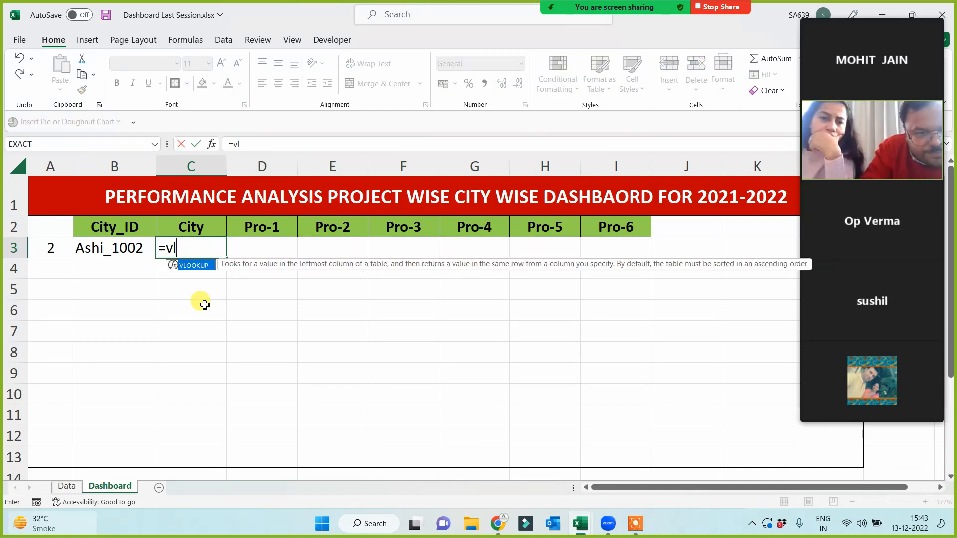
pyautogui.press('Tab')
pyautogui.click(120, 249)
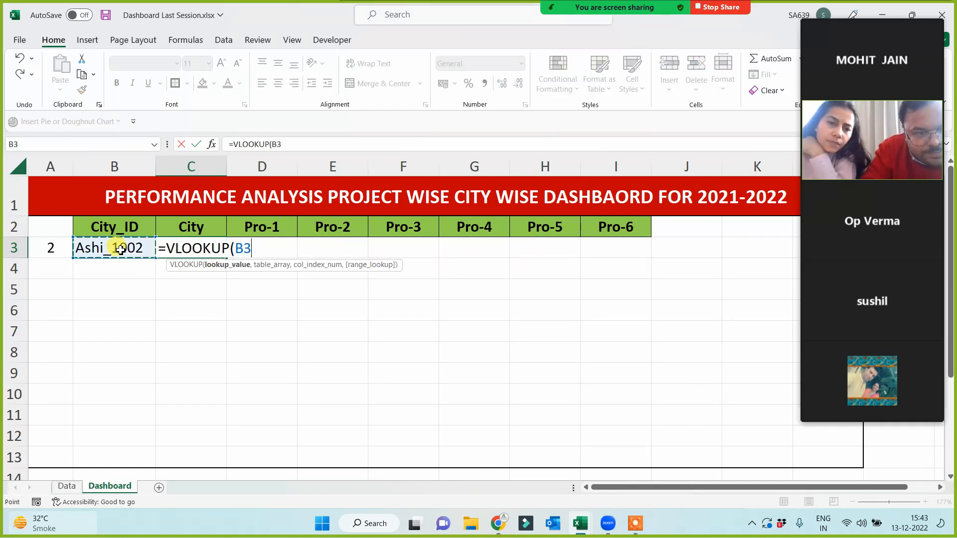
pyautogui.press('F4')
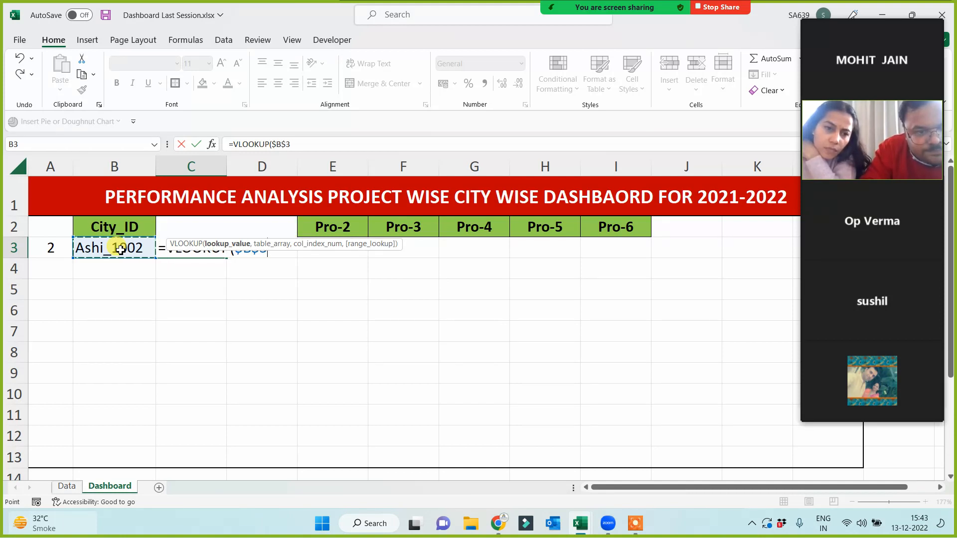
pyautogui.click(67, 486)
pyautogui.moveTo(70, 192); pyautogui.dragTo(551, 378)
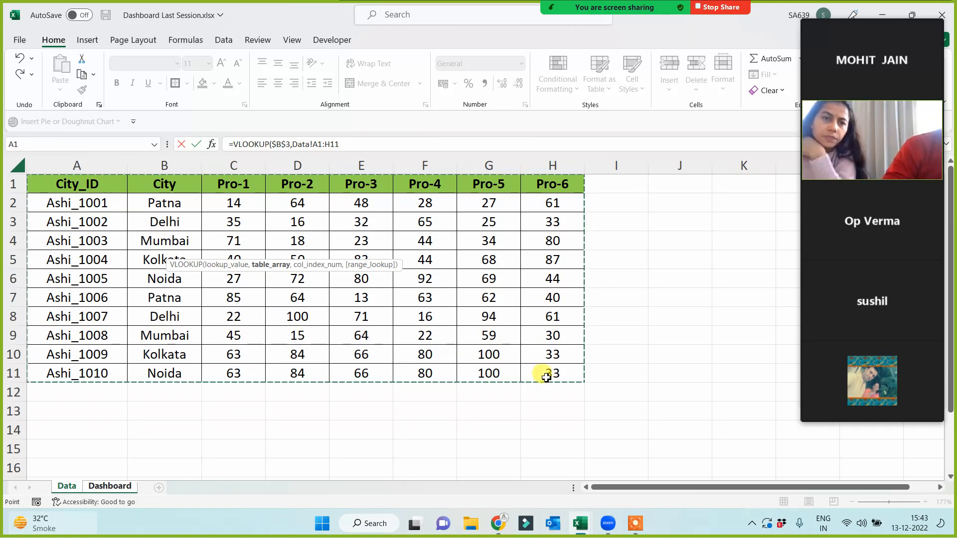
# Step: Complete C3's VLOOKUP with COLUMN(B1) as the column index and 0 as the match type
pyautogui.press('F2')
pyautogui.write('colu')
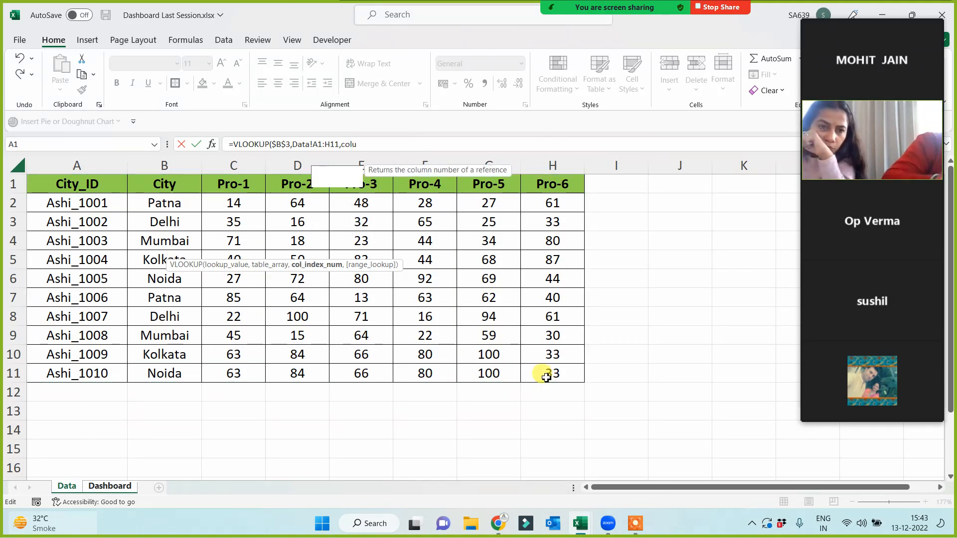
pyautogui.write('mn(b1')
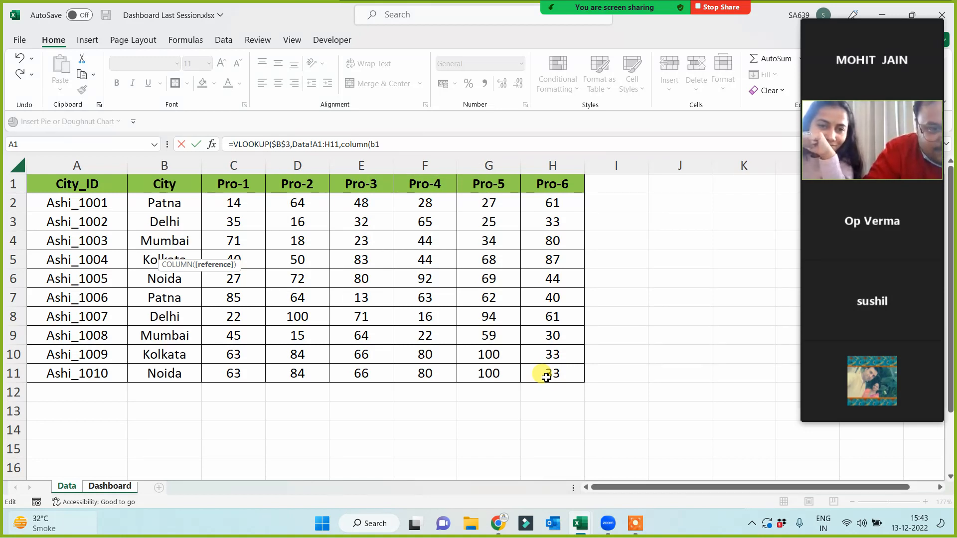
pyautogui.write('),')
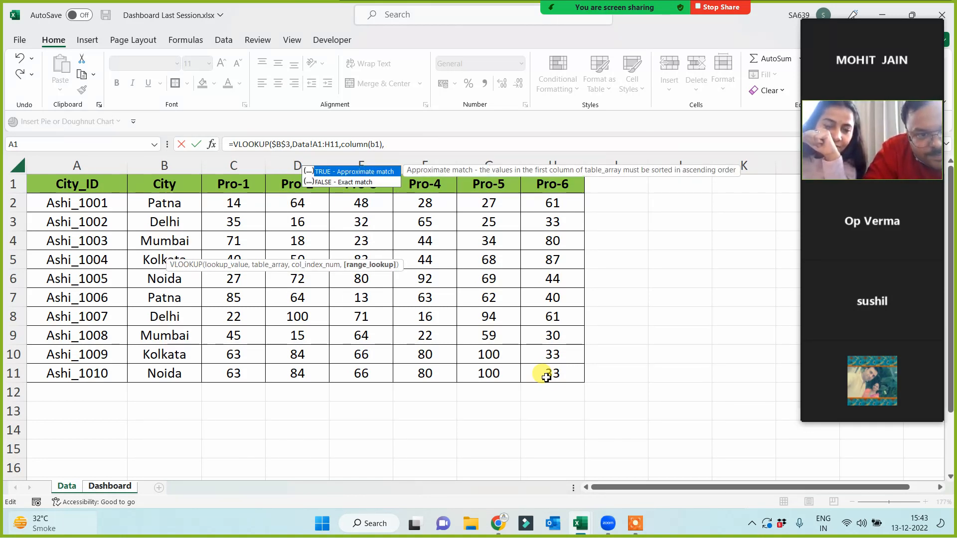
pyautogui.write('0)')
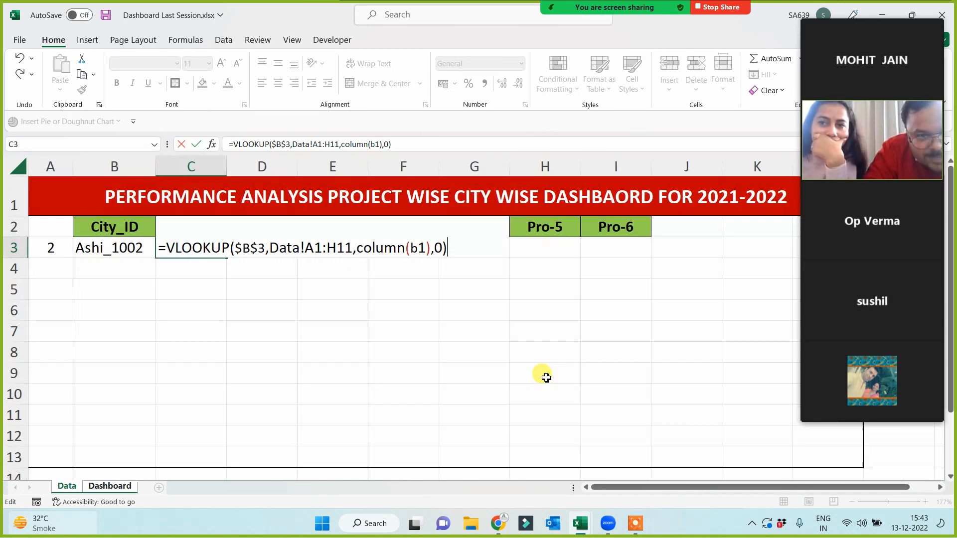
pyautogui.press('Return')
pyautogui.click(211, 248)
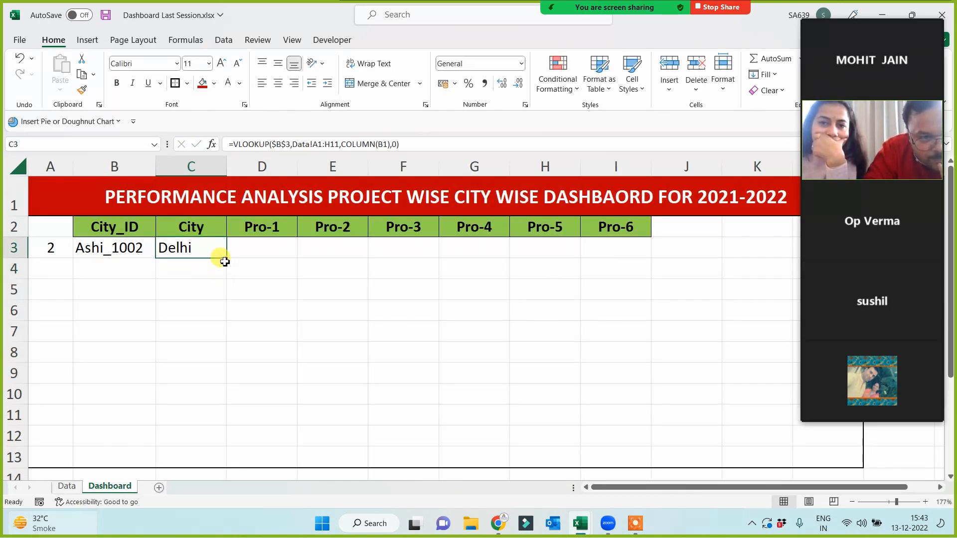
# Step: Make the table array in C3's VLOOKUP absolute as Data!$A$1:$H$11 and fill the formula across to I3
pyautogui.moveTo(225, 257); pyautogui.dragTo(623, 259)
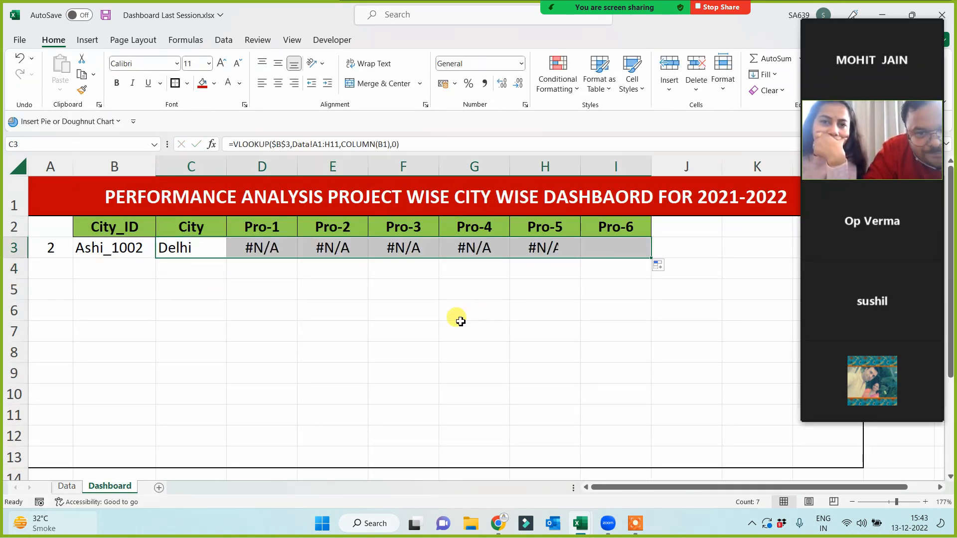
pyautogui.click(189, 248)
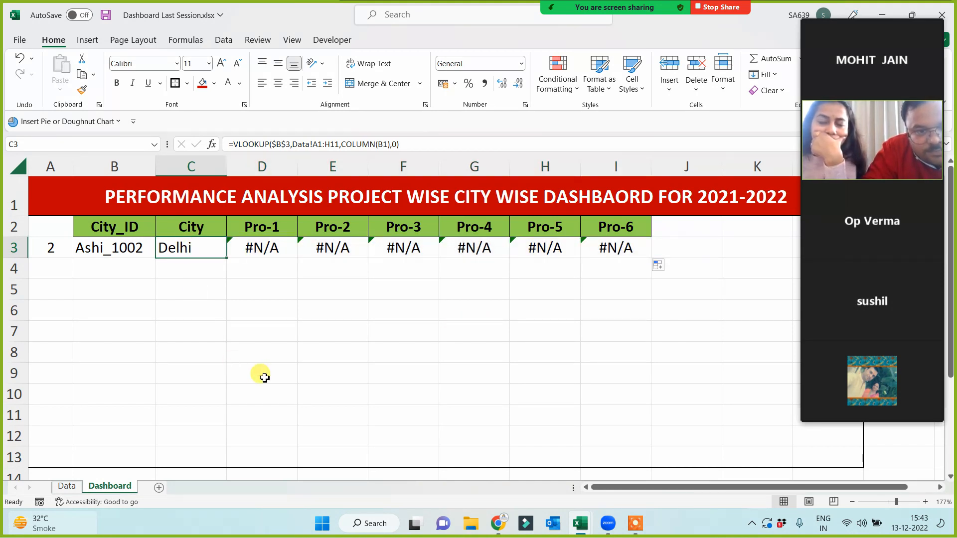
pyautogui.doubleClick(316, 145)
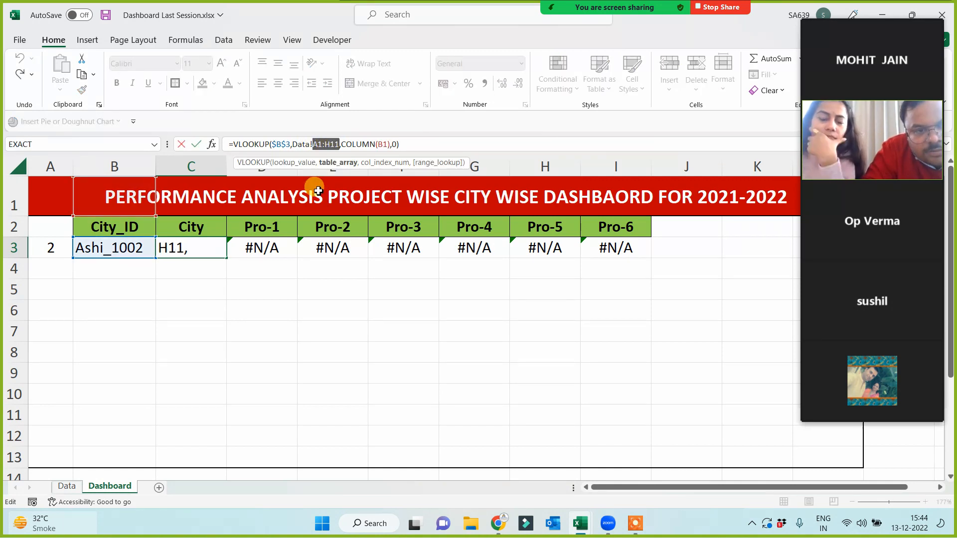
pyautogui.press('F4')
pyautogui.press('Return')
pyautogui.click(214, 244)
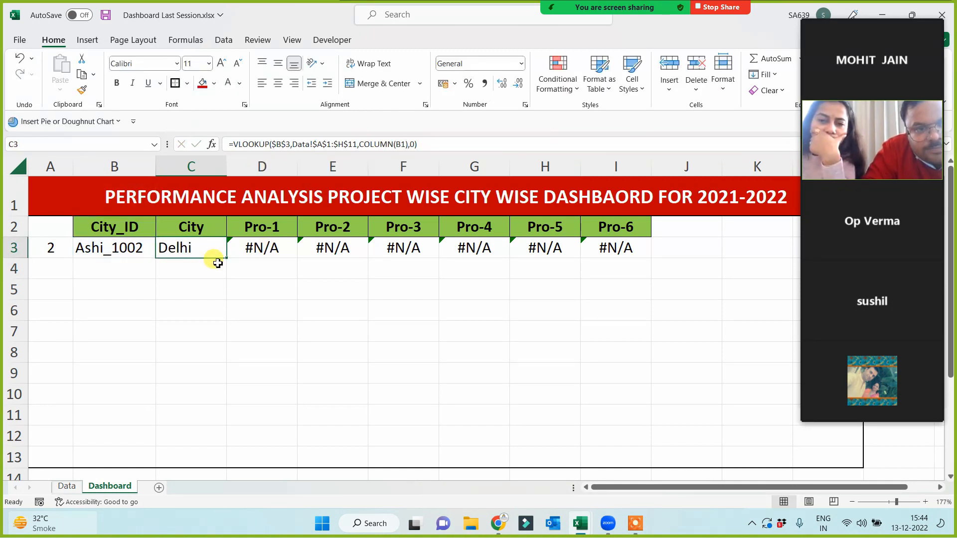
pyautogui.moveTo(228, 258); pyautogui.dragTo(627, 251)
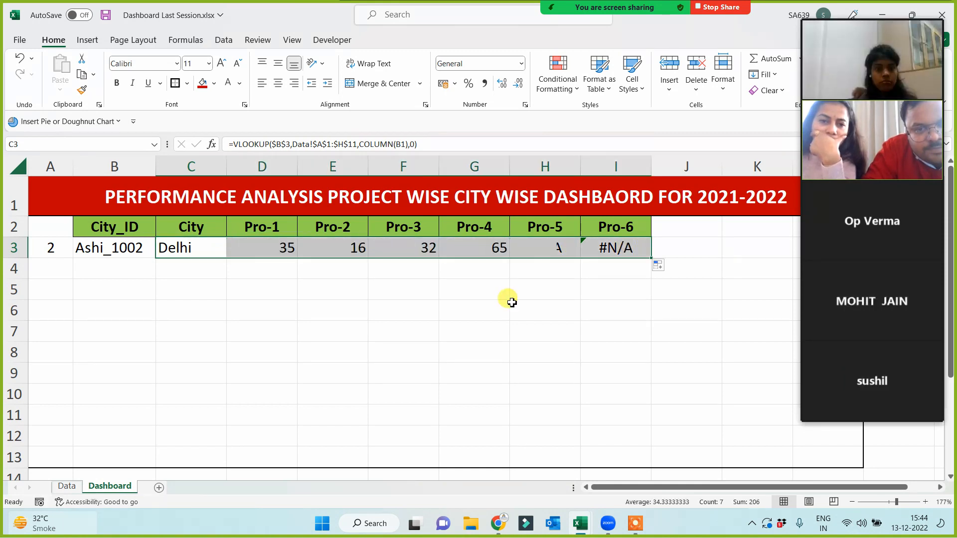
pyautogui.click(352, 316)
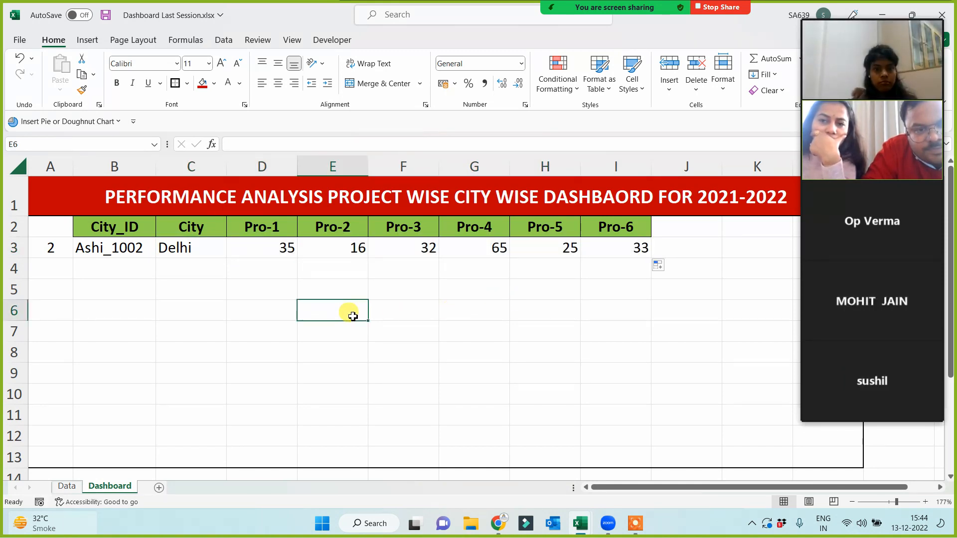
# Step: Test the row 3 lookup formulas by entering 1 and again 2 in cell A3
pyautogui.click(54, 253)
pyautogui.write('1')
pyautogui.click(53, 338)
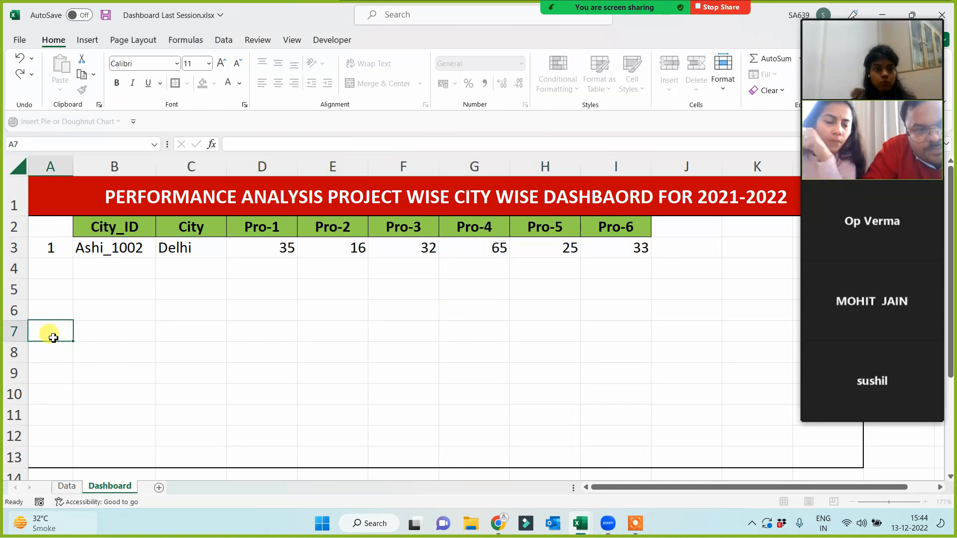
pyautogui.click(44, 246)
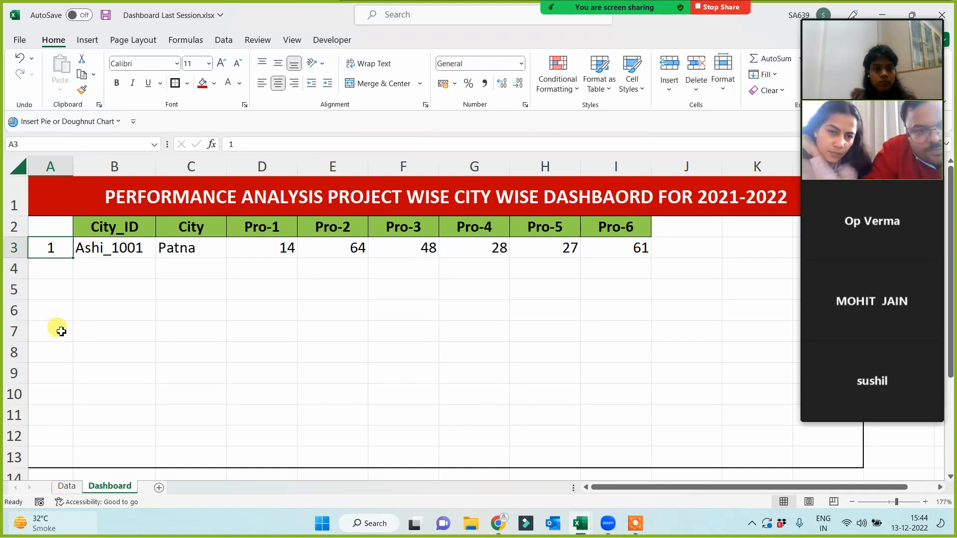
pyautogui.write('2')
pyautogui.click(61, 333)
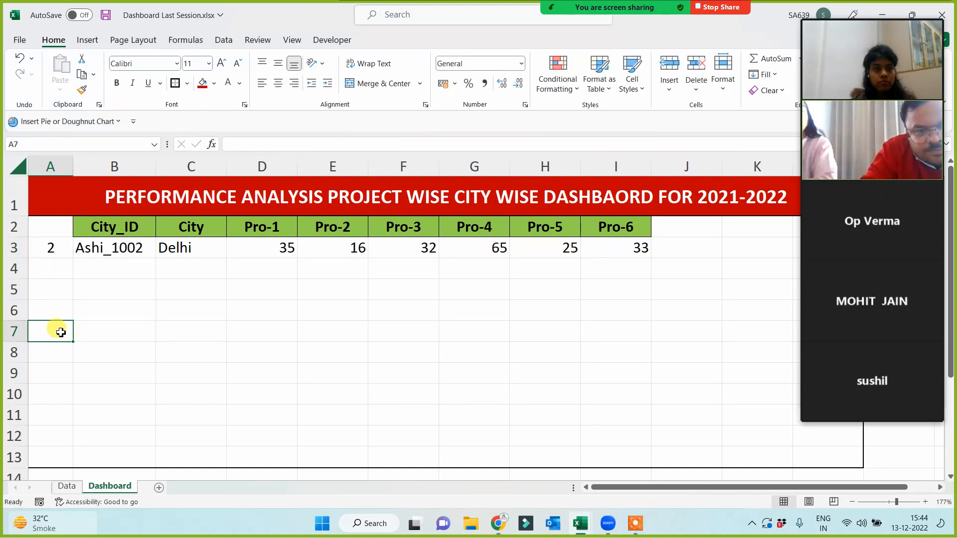
# Step: Merge and centre cells A2:A3 at font size 20 and give the merged cell an orange fill
pyautogui.moveTo(53, 228); pyautogui.dragTo(51, 245)
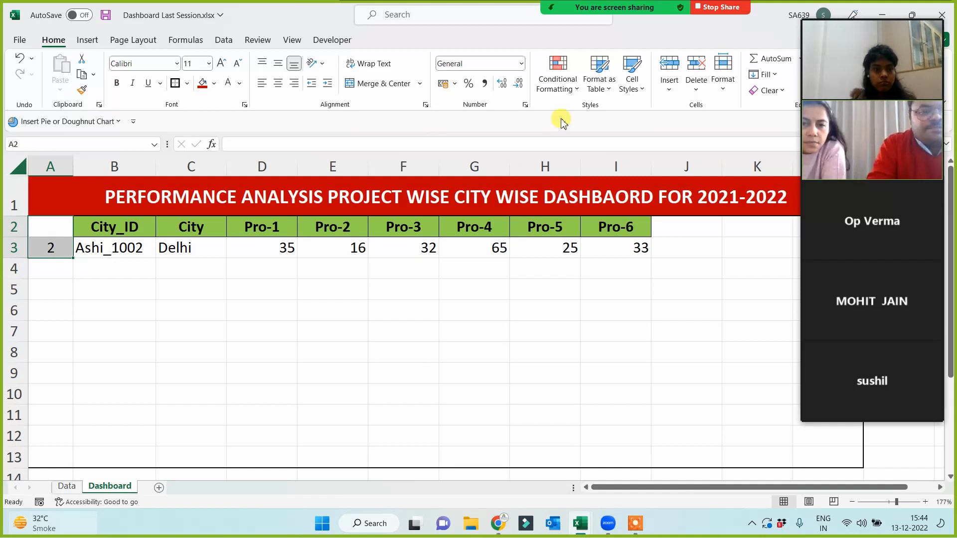
pyautogui.click(377, 85)
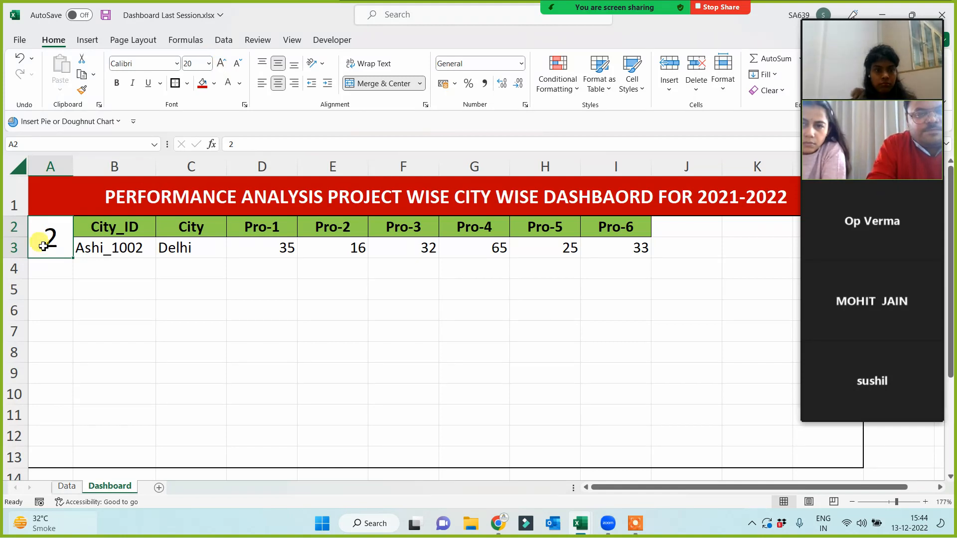
pyautogui.click(215, 85)
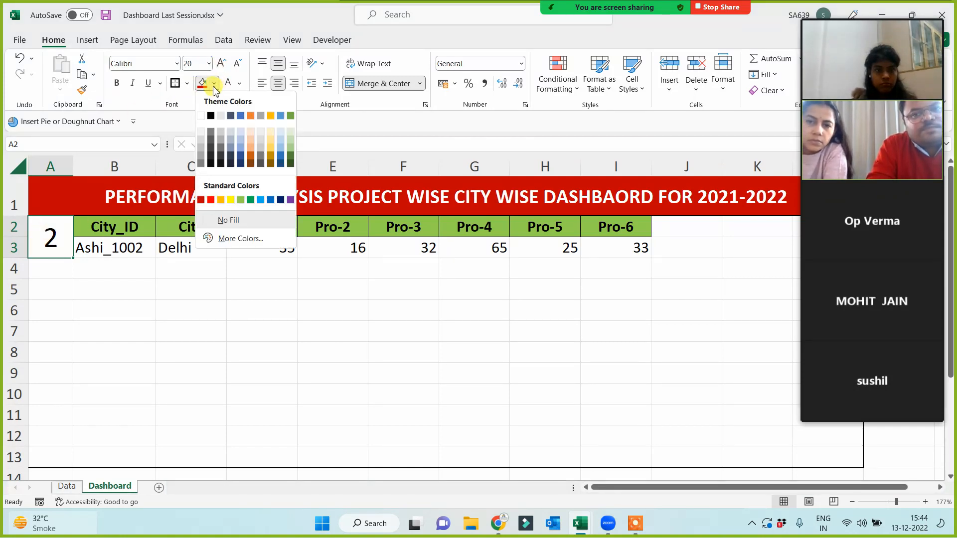
pyautogui.click(210, 200)
pyautogui.click(44, 293)
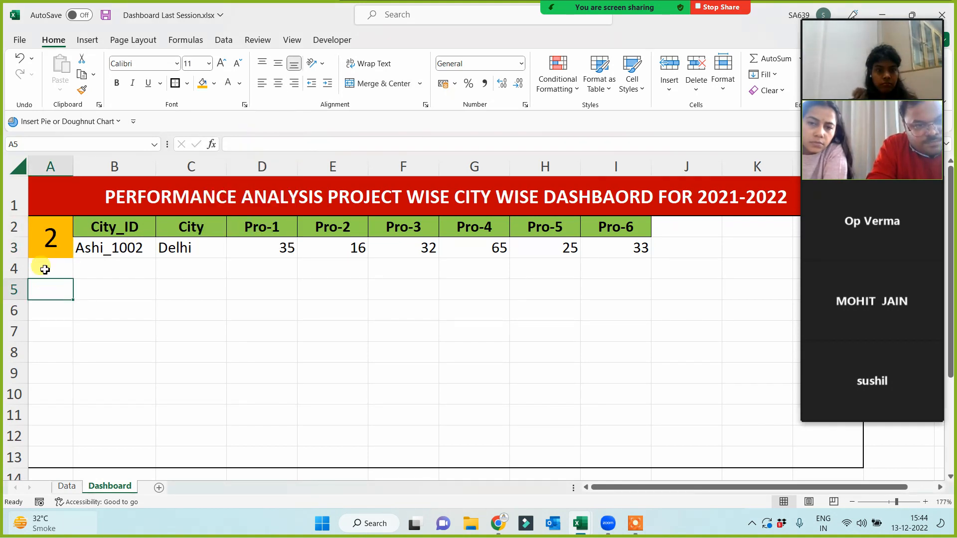
# Step: Test the merged selector cell A2 by entering 1 and again 2
pyautogui.click(39, 232)
pyautogui.write('1')
pyautogui.click(93, 340)
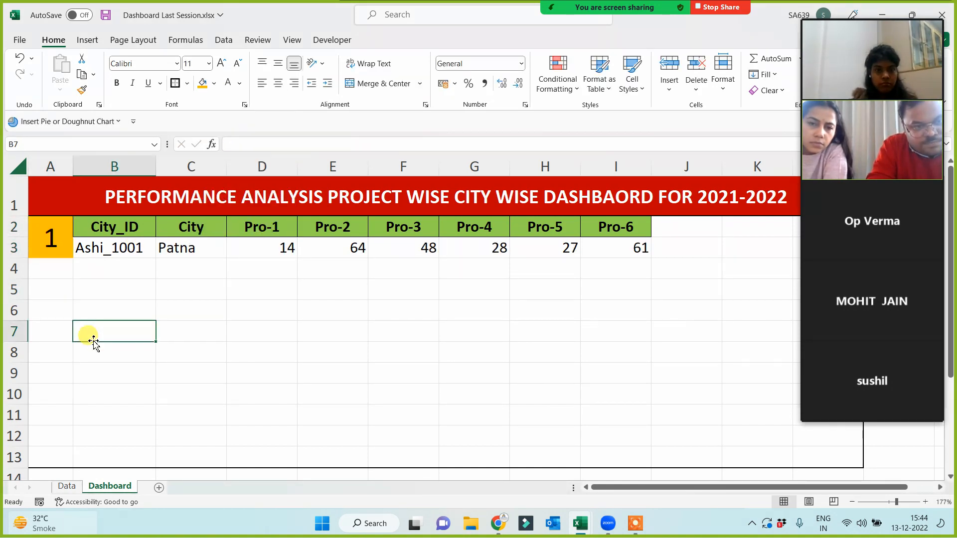
pyautogui.click(51, 244)
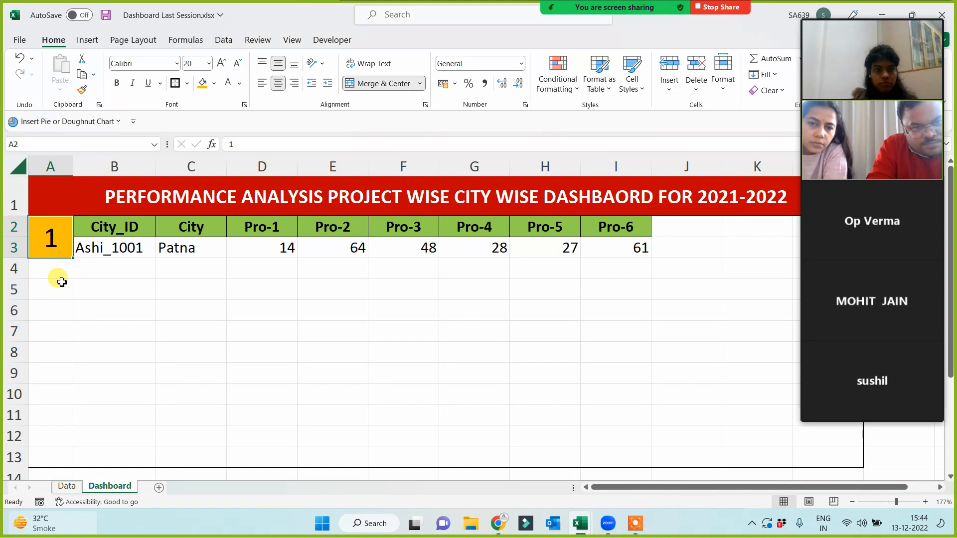
pyautogui.write('2')
pyautogui.click(61, 282)
# Step: Apply all borders and thick outside borders to the range A2:J3
pyautogui.click(64, 240)
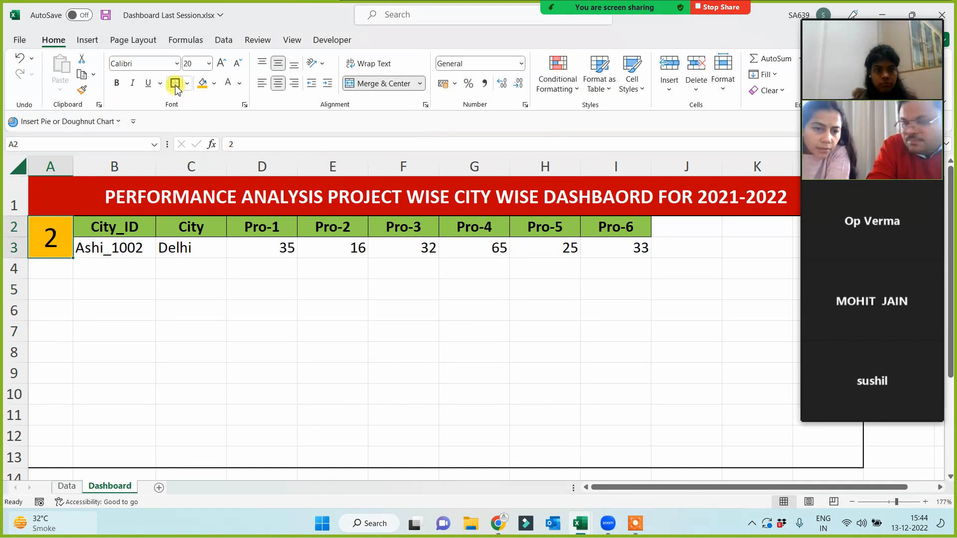
pyautogui.moveTo(51, 241); pyautogui.dragTo(713, 250)
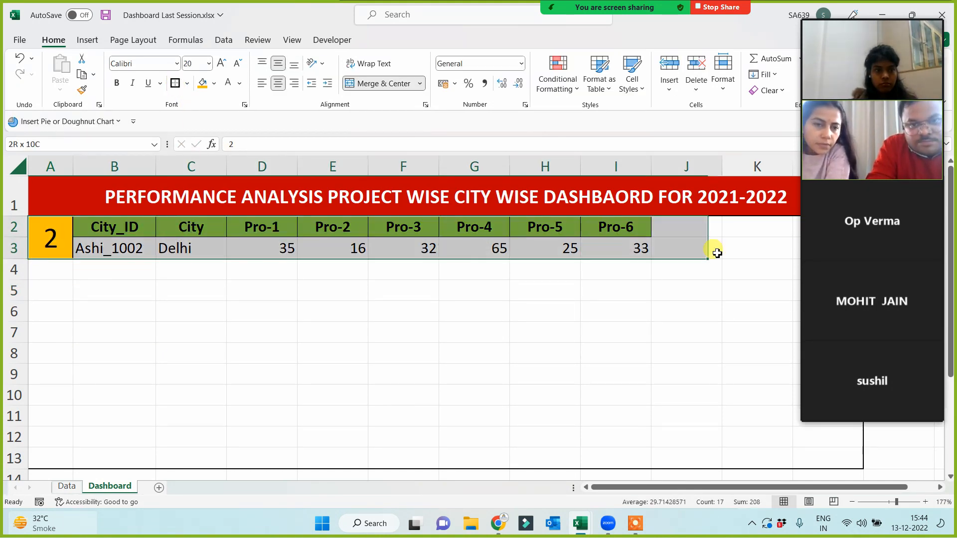
pyautogui.click(190, 83)
pyautogui.click(188, 209)
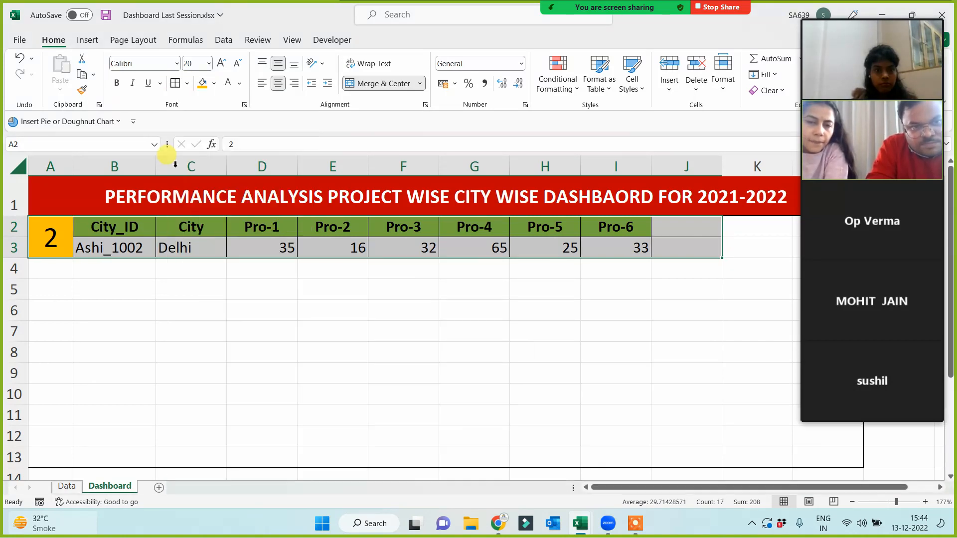
pyautogui.click(187, 84)
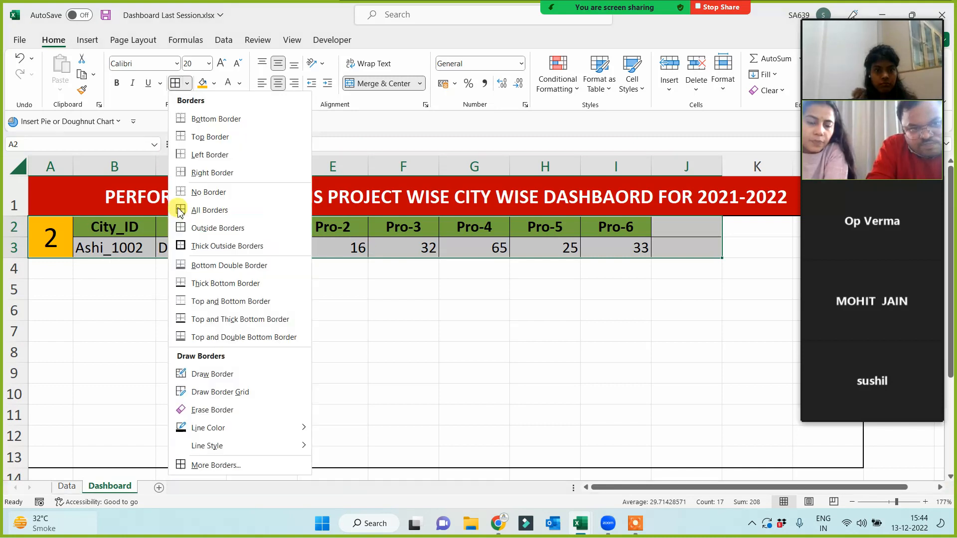
pyautogui.click(182, 246)
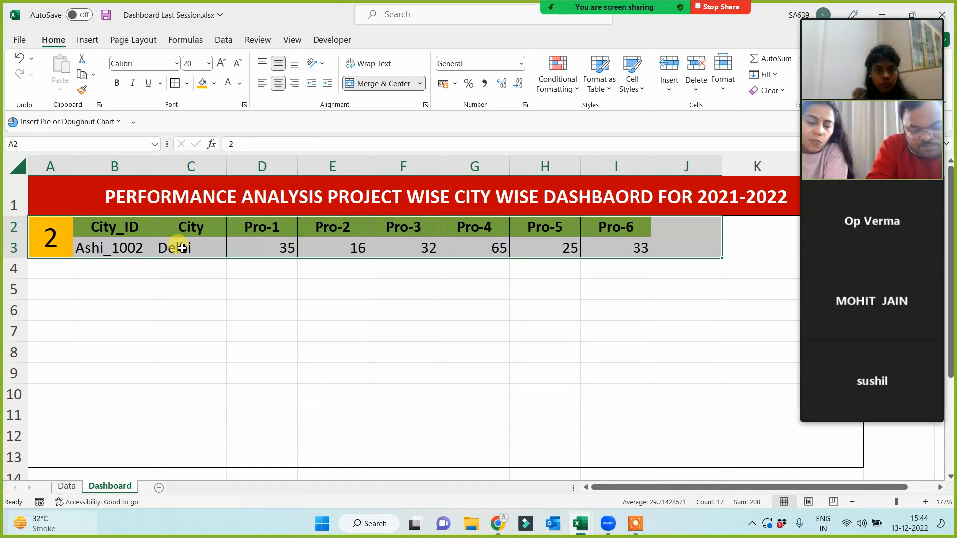
# Step: Centre the contents of the range A2:J3 horizontally
pyautogui.click(277, 84)
pyautogui.click(277, 84)
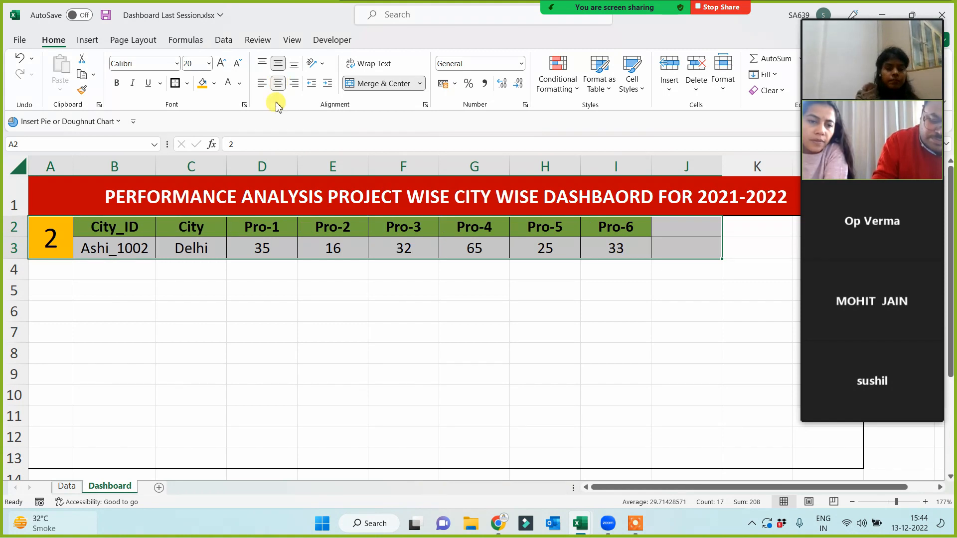
pyautogui.click(288, 310)
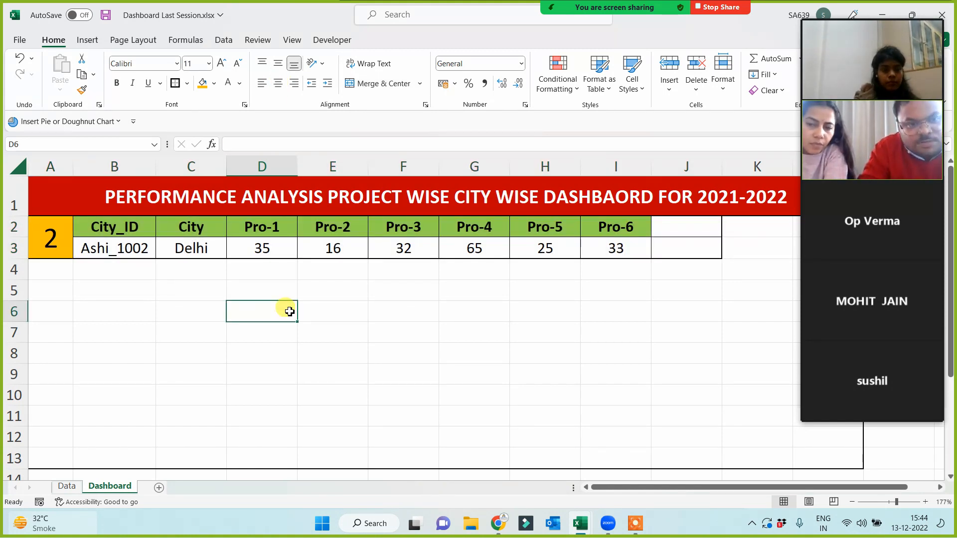
# Step: Look through the meeting's participant videos and shrink their panel to a single video tile
pyautogui.moveTo(906, 175)
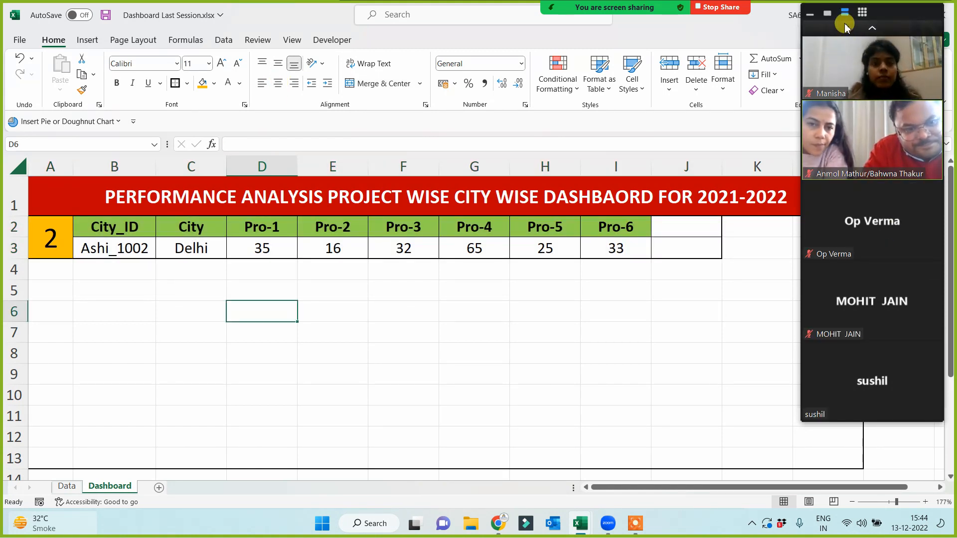
pyautogui.click(872, 28)
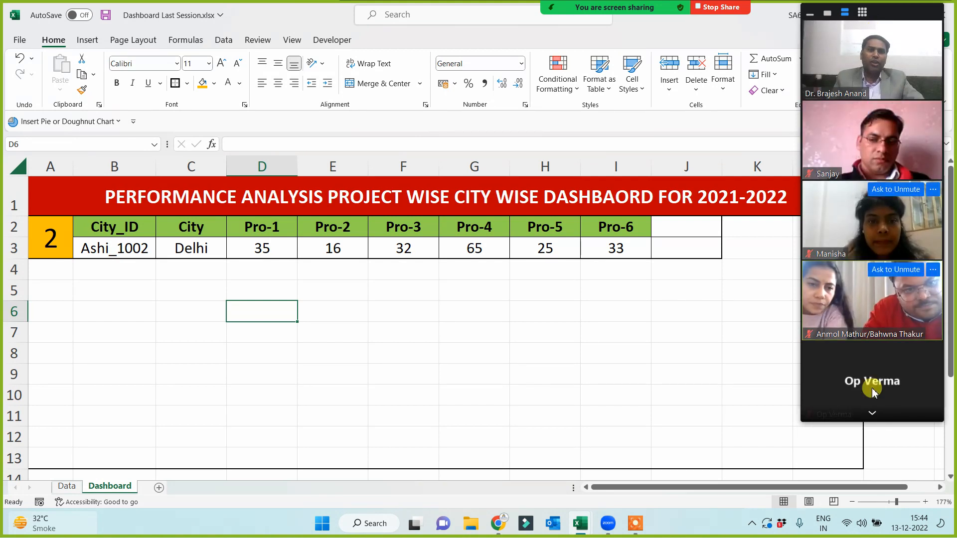
pyautogui.click(872, 413)
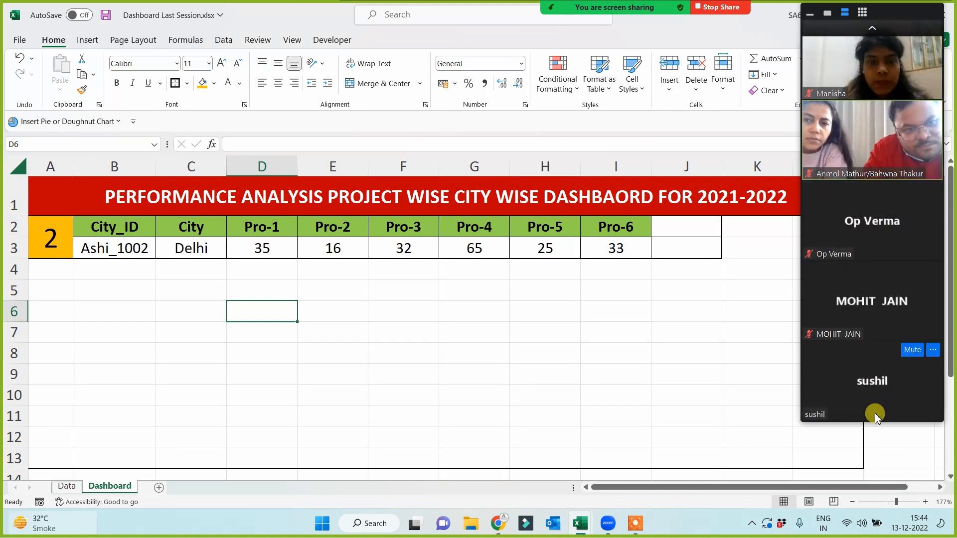
pyautogui.click(871, 28)
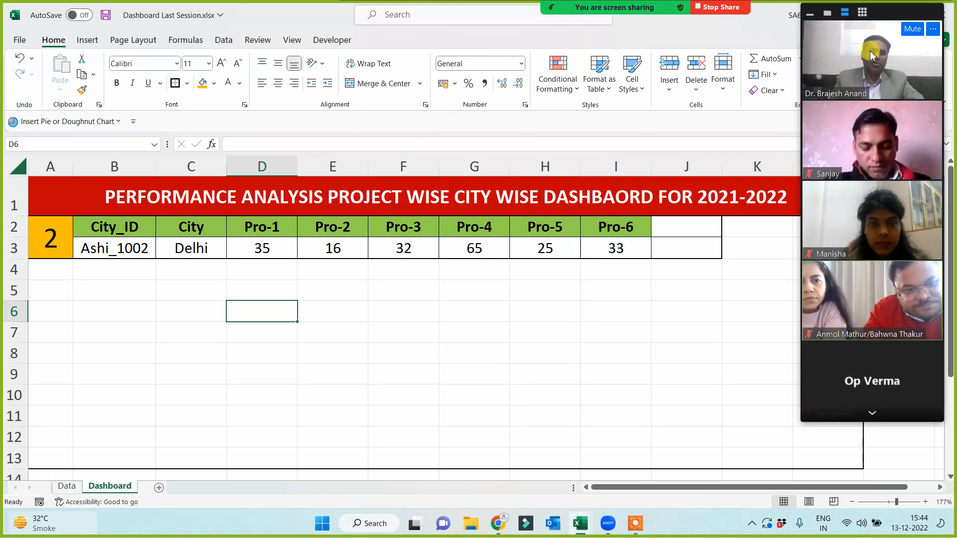
pyautogui.click(827, 15)
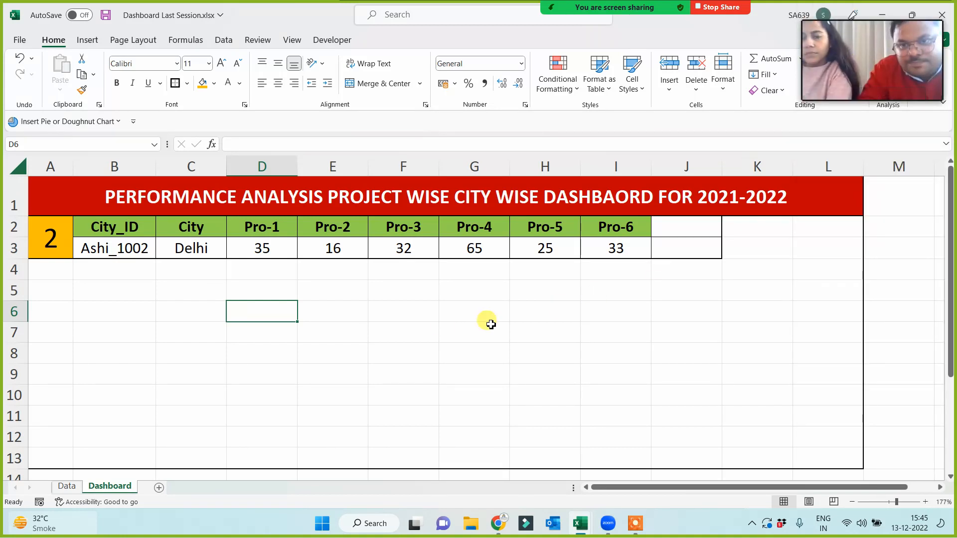
pyautogui.click(300, 359)
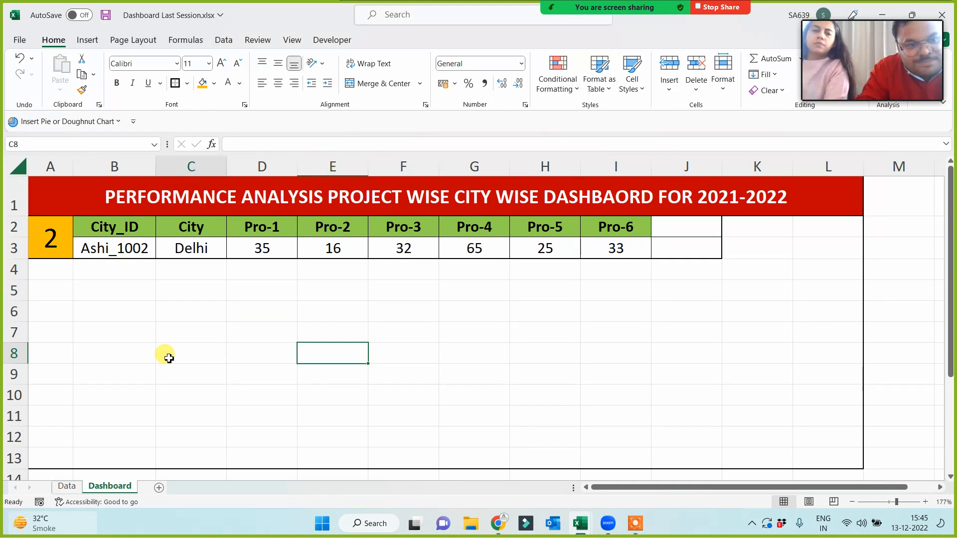
# Step: Add the header Average in cell J2
pyautogui.click(683, 227)
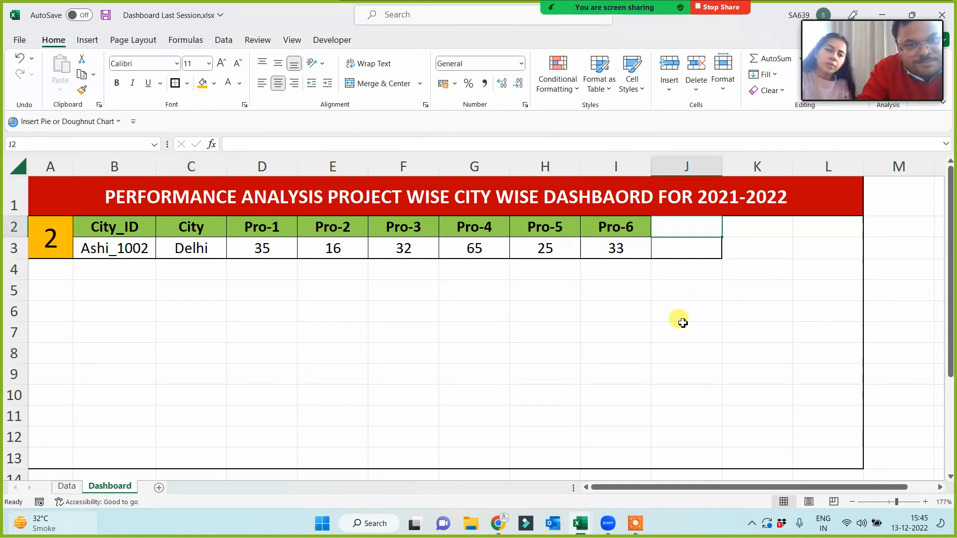
pyautogui.write('Average')
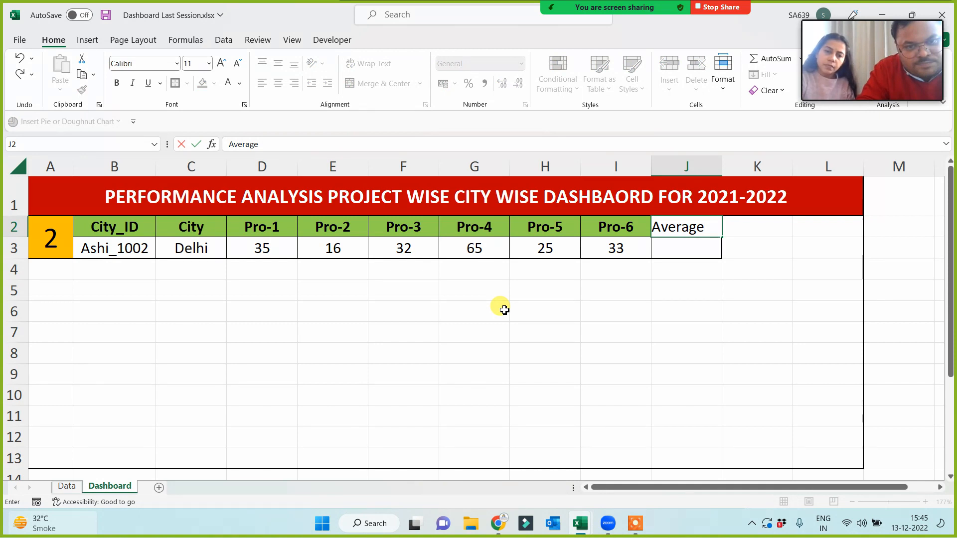
pyautogui.press('Return')
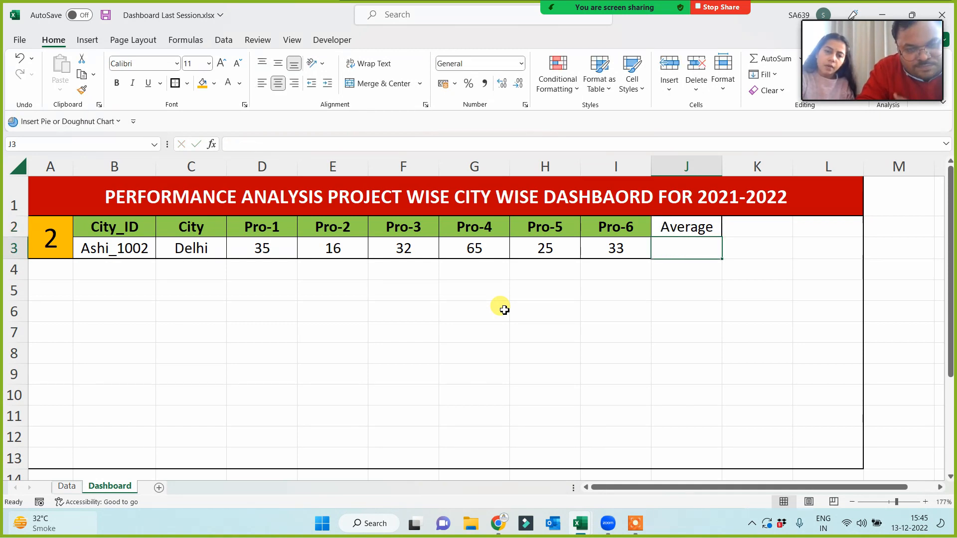
# Step: Calculate the average of the six project values in J3 with the formula =AVERAGE(D3:I3)
pyautogui.write('=aver')
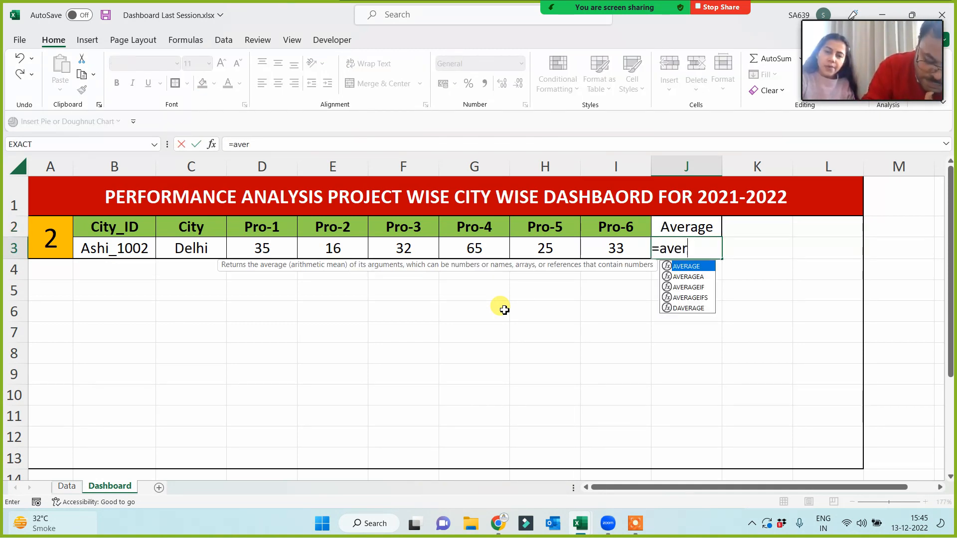
pyautogui.press('Tab')
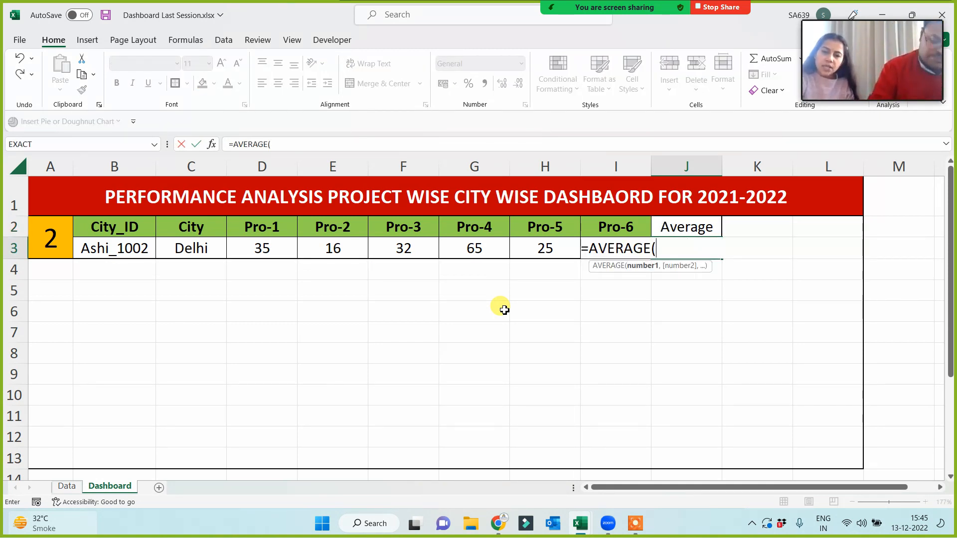
pyautogui.click(258, 246)
pyautogui.hotkey('shift', 'Right')
pyautogui.hotkey('shift', 'Right')
pyautogui.hotkey('shift', 'Right')
pyautogui.hotkey('shift', 'Right')
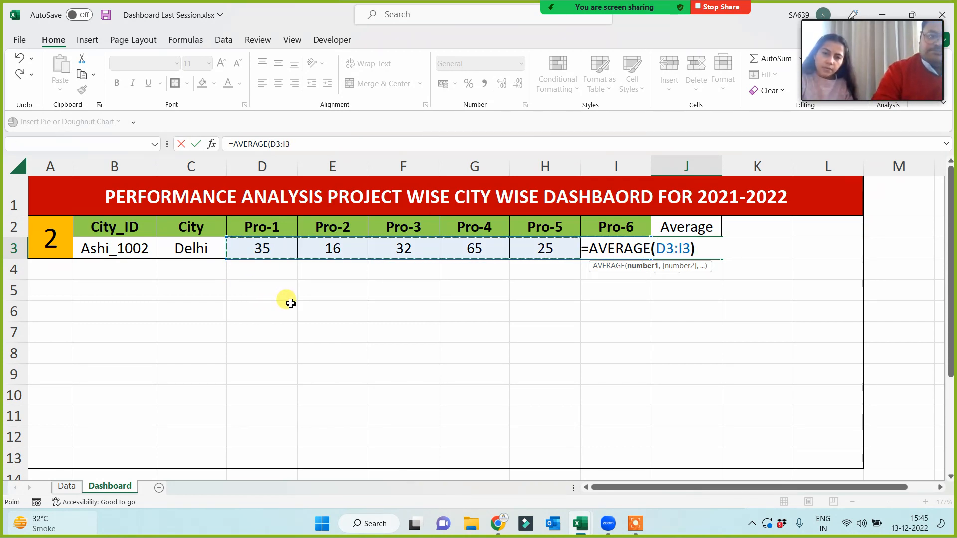
pyautogui.write(')')
pyautogui.press('Return')
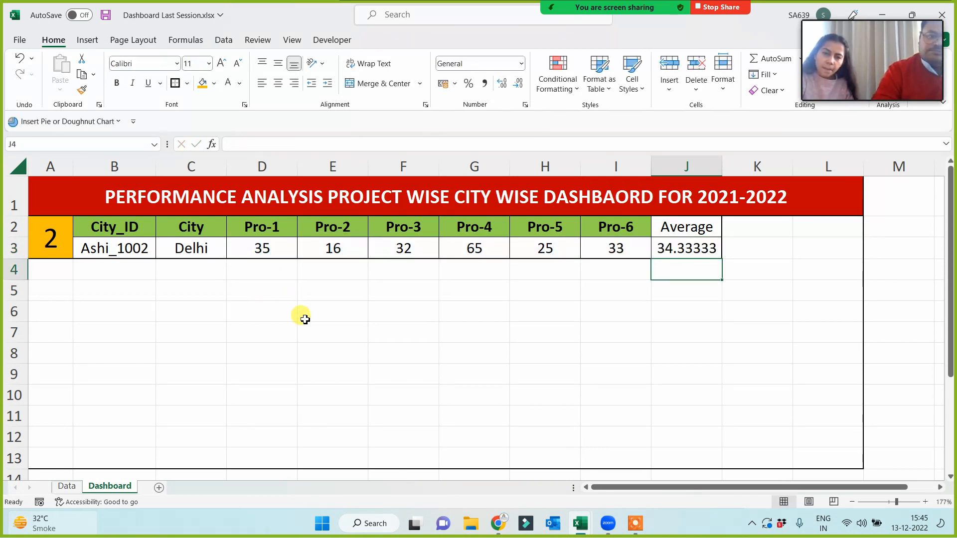
# Step: Test the selector cell A2 with the values 1, 3, 5 and 2, checking the average formula in J3
pyautogui.click(702, 248)
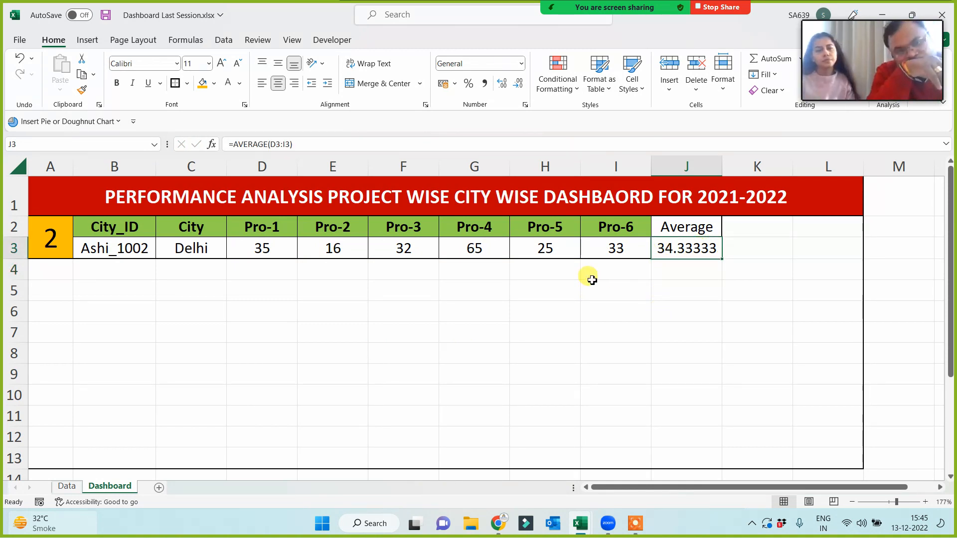
pyautogui.click(64, 244)
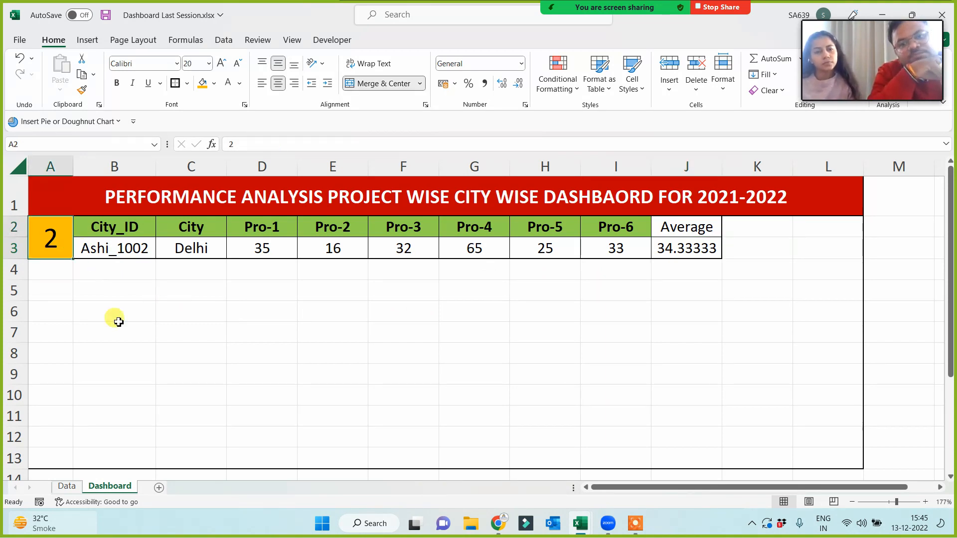
pyautogui.write('1')
pyautogui.click(150, 314)
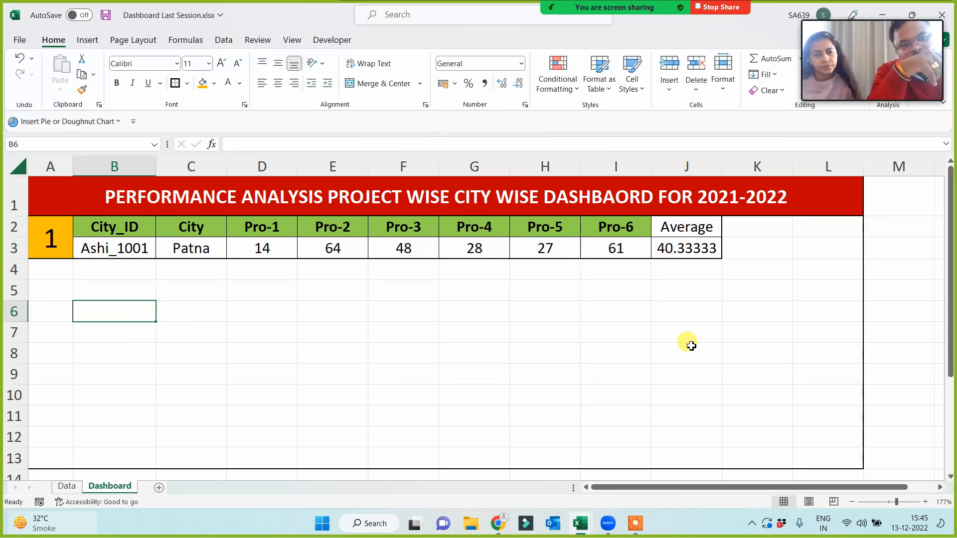
pyautogui.click(57, 241)
pyautogui.write('3')
pyautogui.click(76, 296)
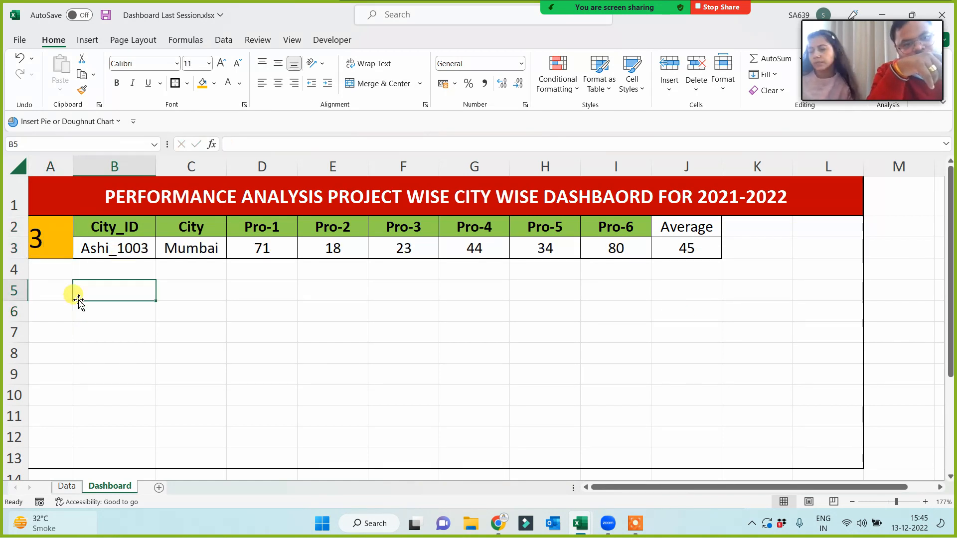
pyautogui.click(70, 240)
pyautogui.write('5')
pyautogui.click(74, 326)
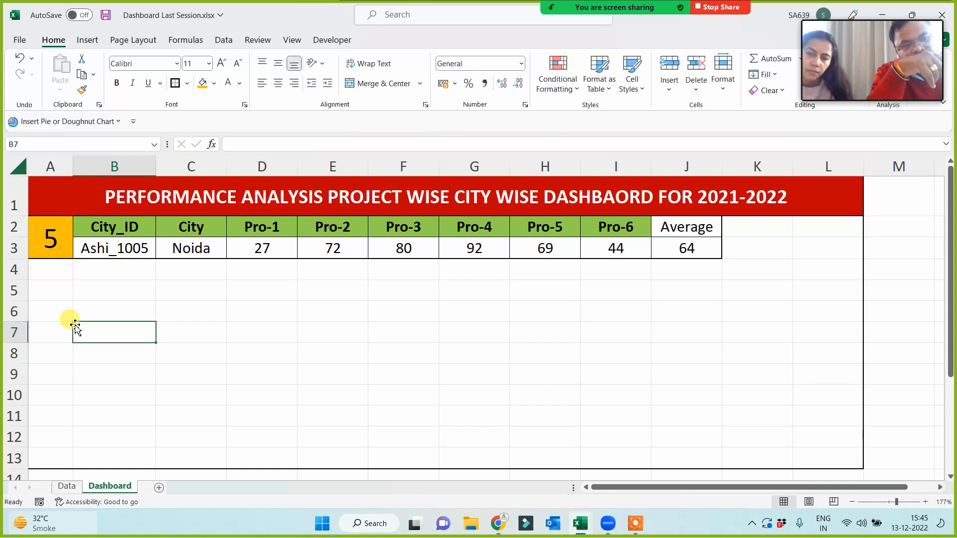
pyautogui.click(675, 255)
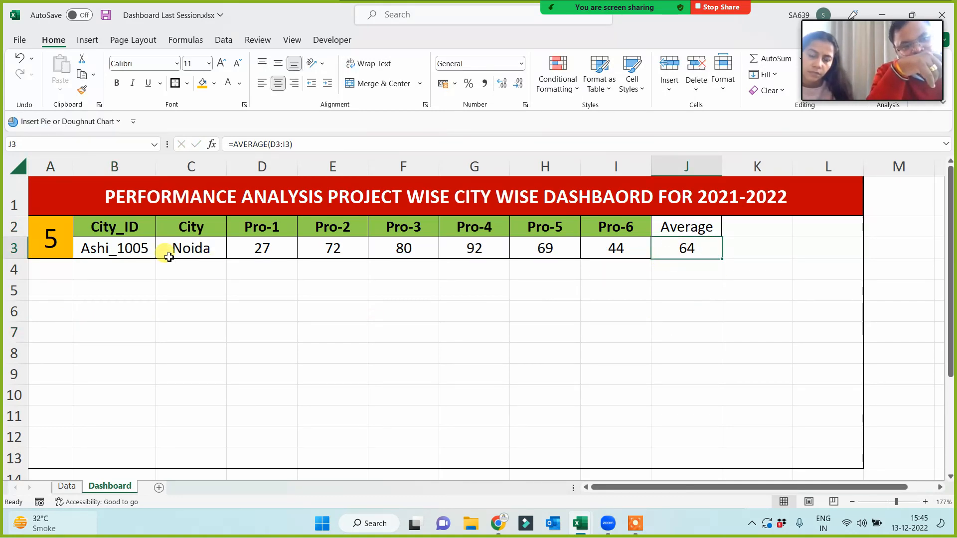
pyautogui.click(54, 241)
pyautogui.write('2')
pyautogui.click(94, 304)
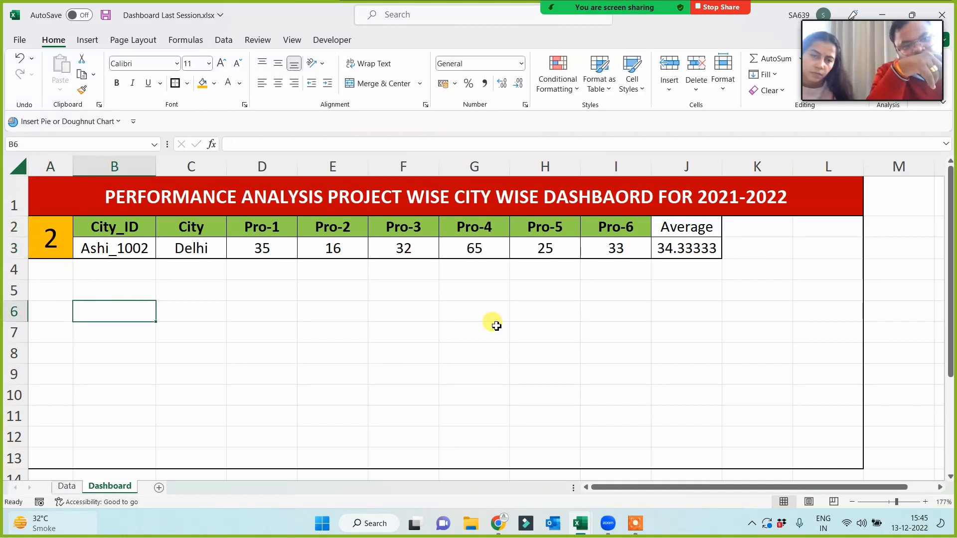
# Step: Round the average in J3 to a whole number with the formula =ROUND(AVERAGE(D3:I3),)
pyautogui.click(686, 250)
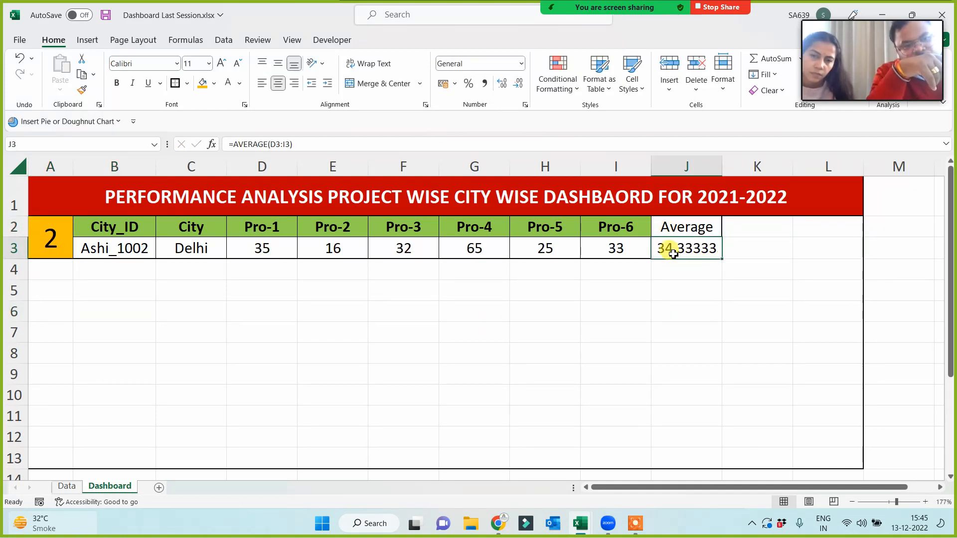
pyautogui.click(234, 144)
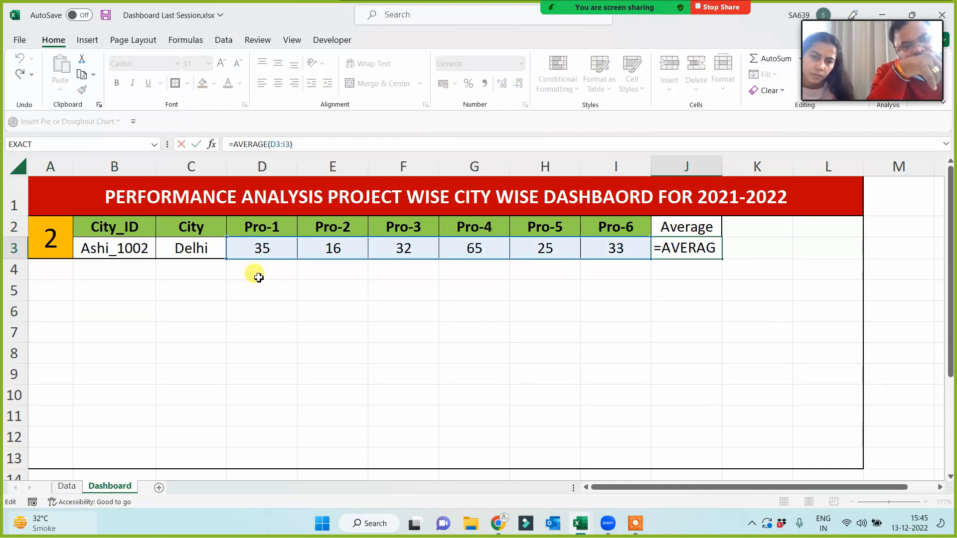
pyautogui.write('roun')
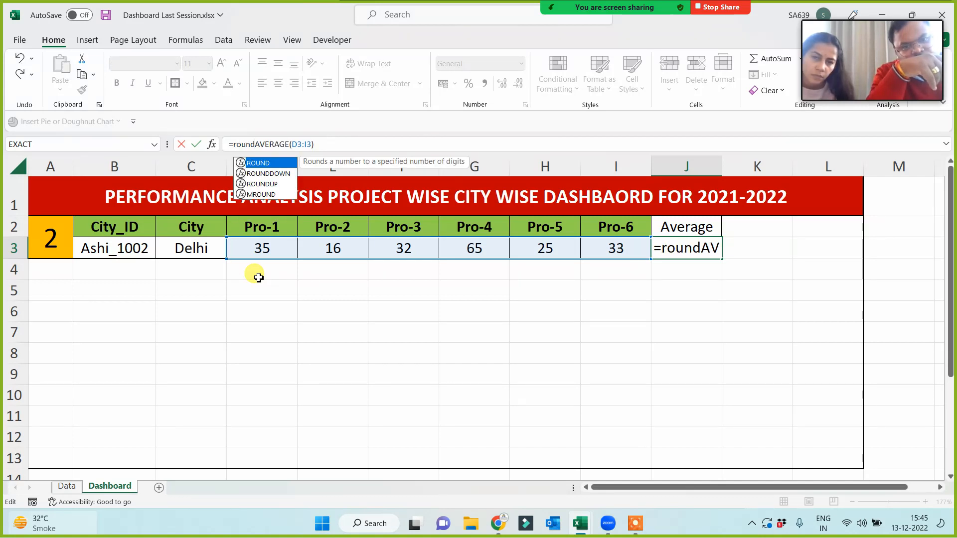
pyautogui.write('d')
pyautogui.press('Tab')
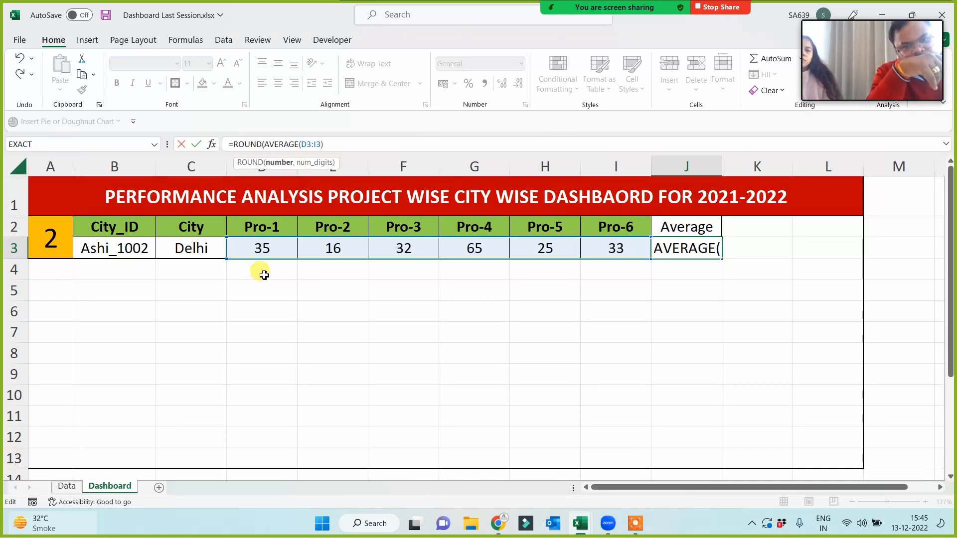
pyautogui.click(348, 145)
pyautogui.write(',)')
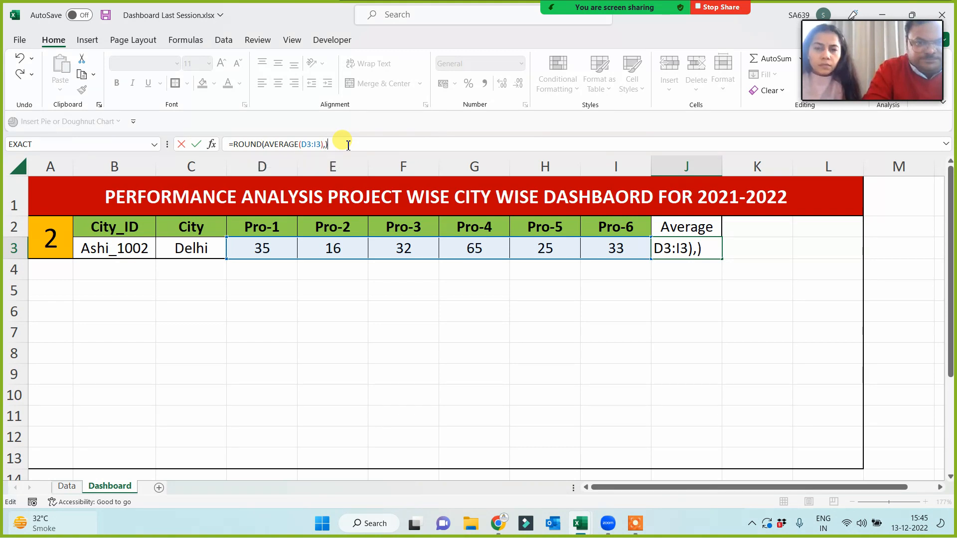
pyautogui.press('BackSpace')
pyautogui.write(')')
pyautogui.press('Return')
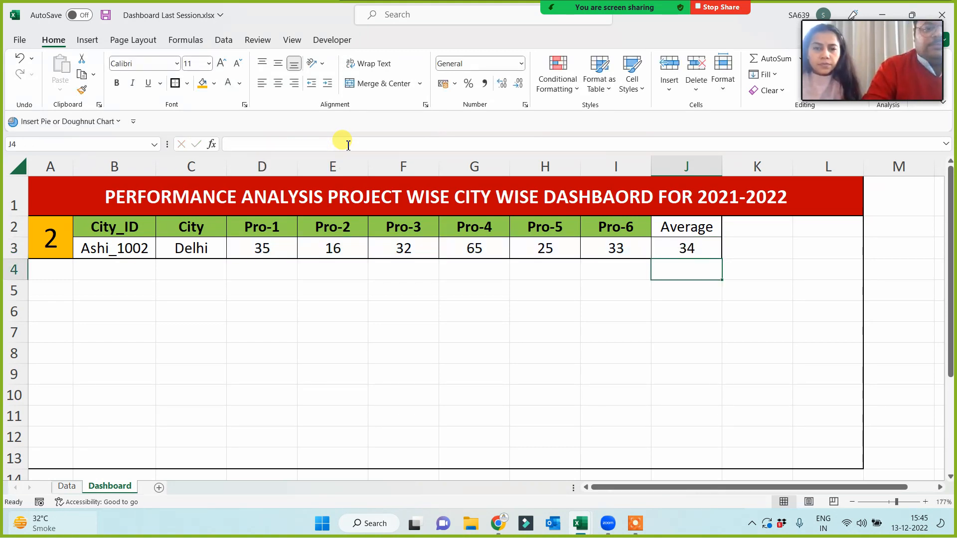
# Step: Try 1 and 2 in the selector cell A2, and finish with the value 4
pyautogui.click(519, 337)
pyautogui.click(53, 253)
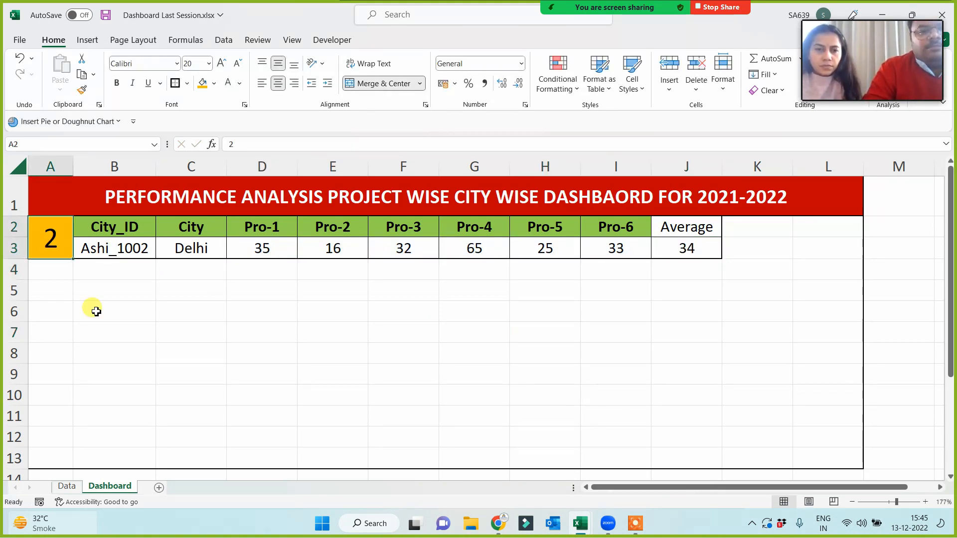
pyautogui.write('1')
pyautogui.click(99, 332)
pyautogui.click(56, 241)
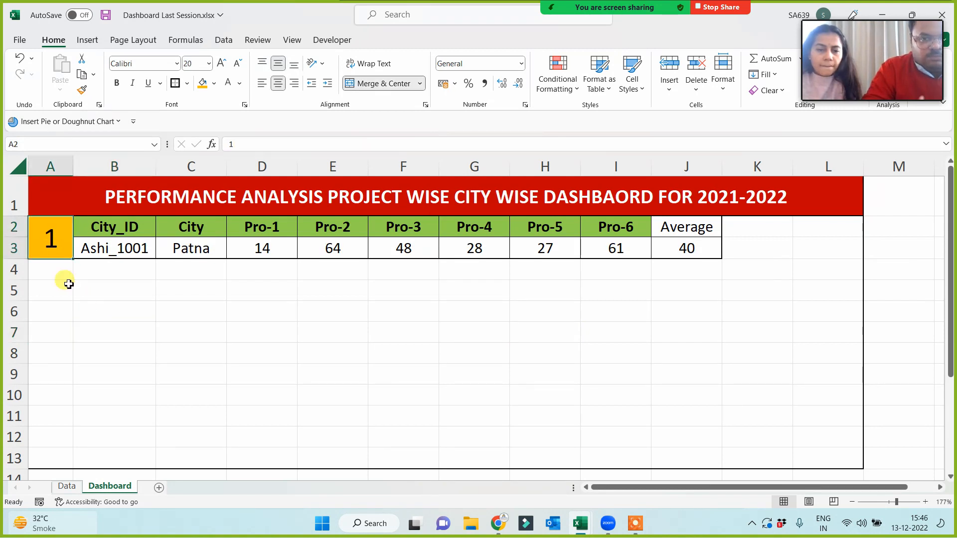
pyautogui.write('2')
pyautogui.click(75, 316)
pyautogui.click(47, 251)
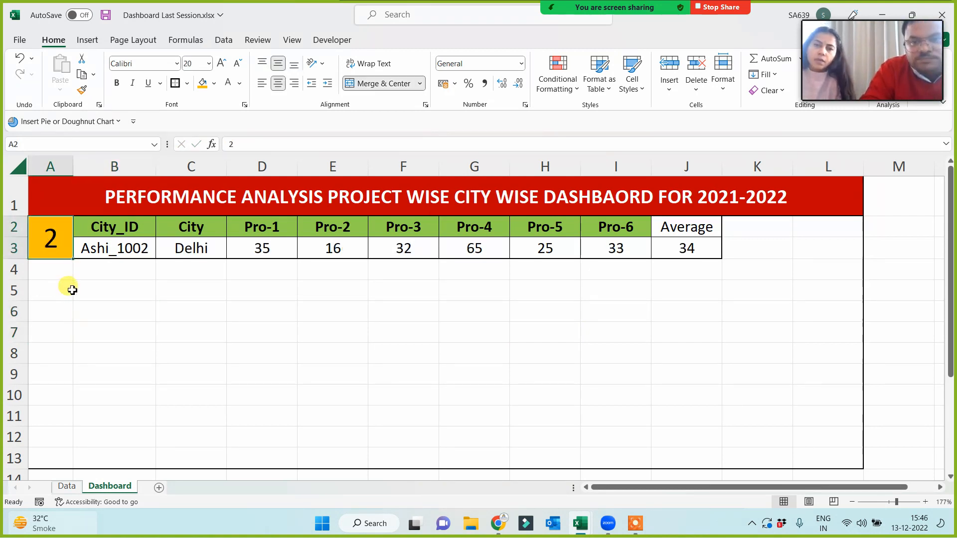
pyautogui.write('4')
pyautogui.click(86, 317)
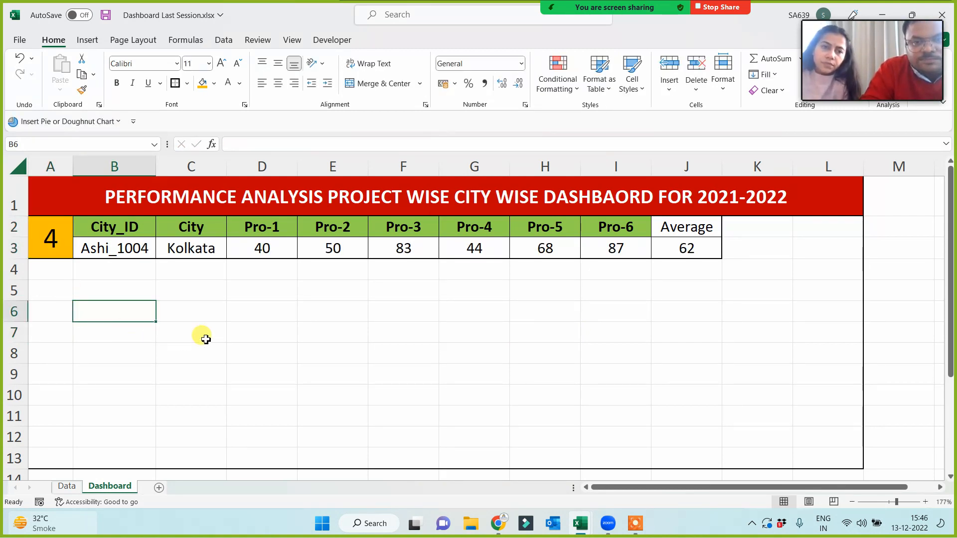
# Step: Copy the formatting of the Pro-6 cells I2:I3 onto the Average cells J2:J3
pyautogui.moveTo(623, 232); pyautogui.dragTo(626, 260)
pyautogui.moveTo(625, 226); pyautogui.dragTo(616, 248)
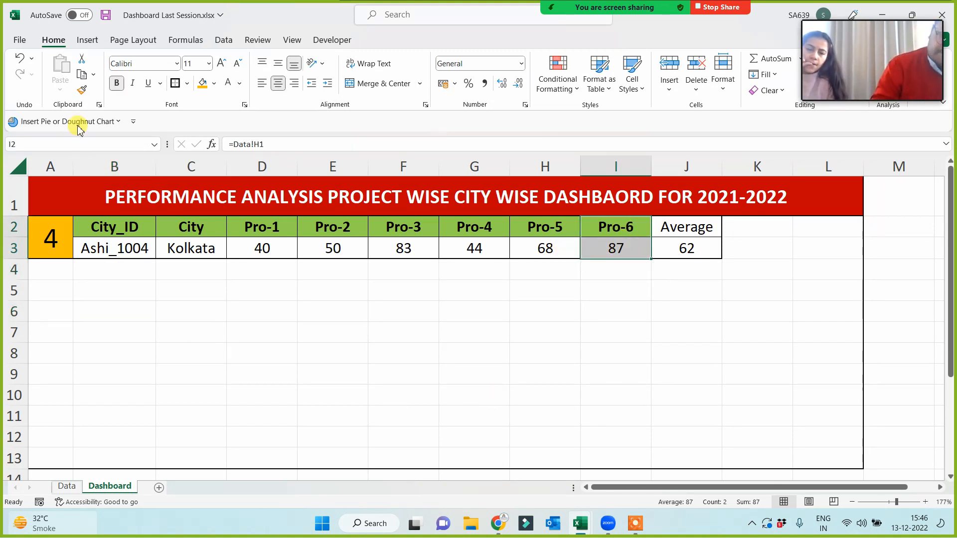
pyautogui.click(81, 90)
pyautogui.moveTo(694, 224); pyautogui.dragTo(687, 249)
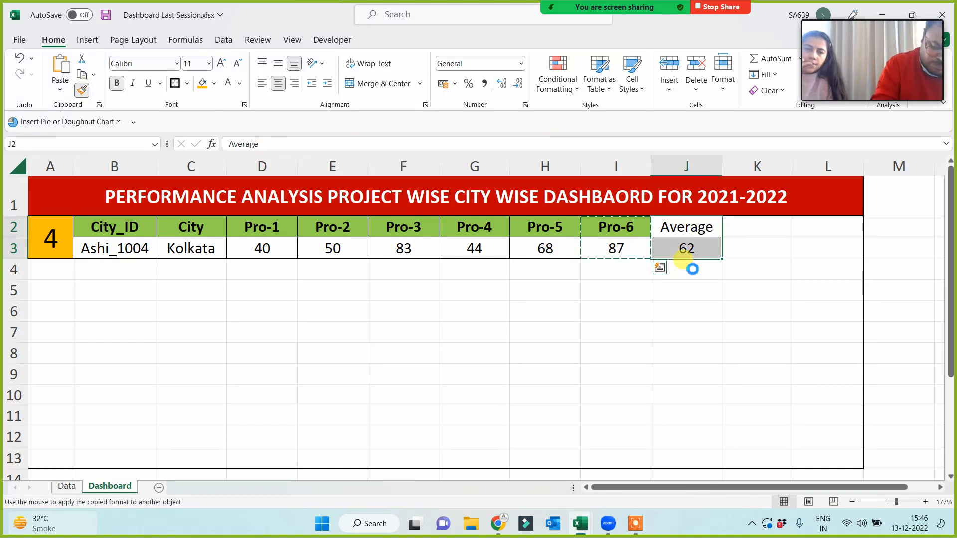
pyautogui.click(637, 304)
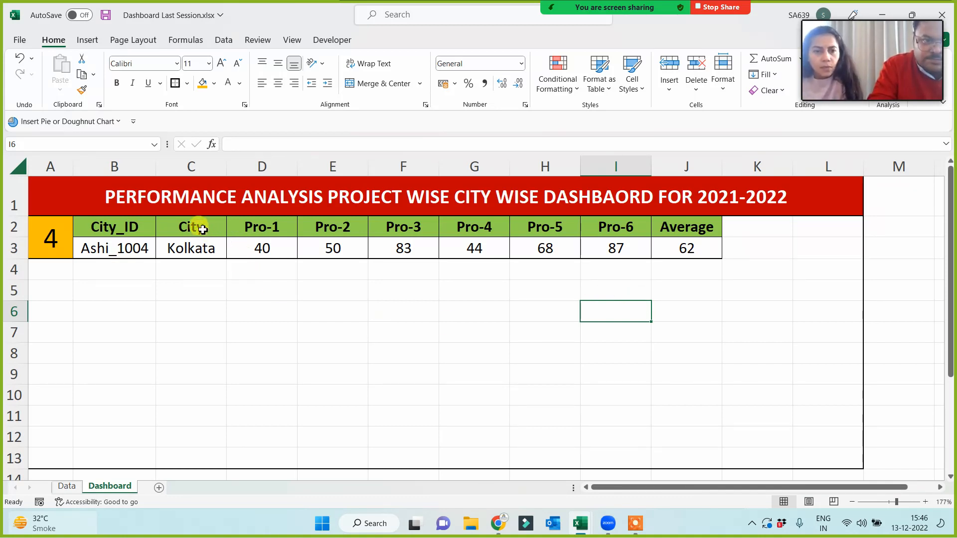
# Step: Insert a 2-D clustered column chart from the city and project range C2:I3
pyautogui.moveTo(202, 229); pyautogui.dragTo(615, 248)
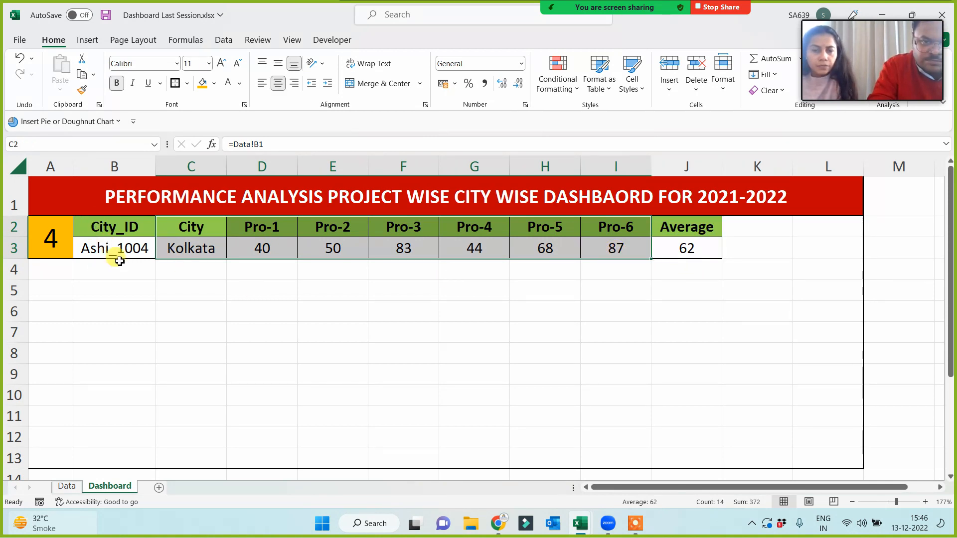
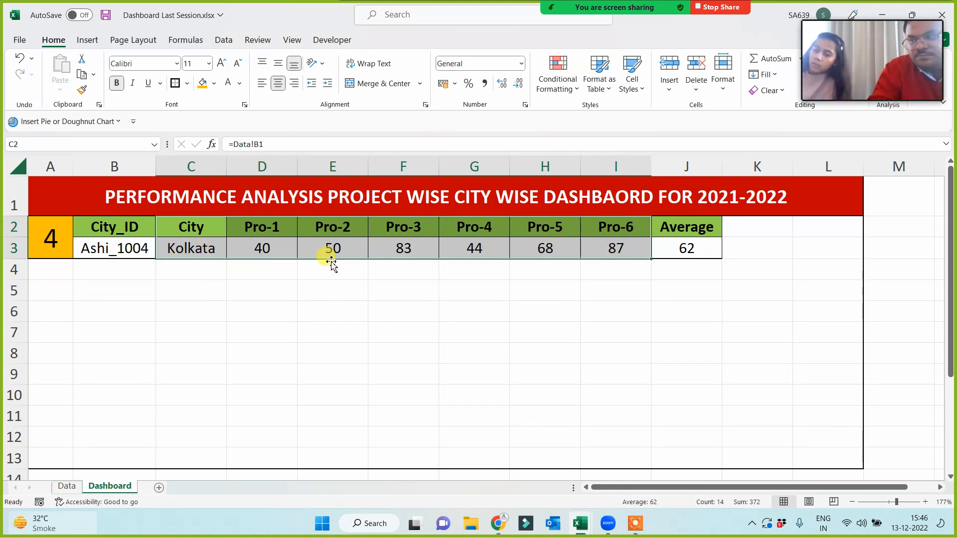
pyautogui.click(88, 40)
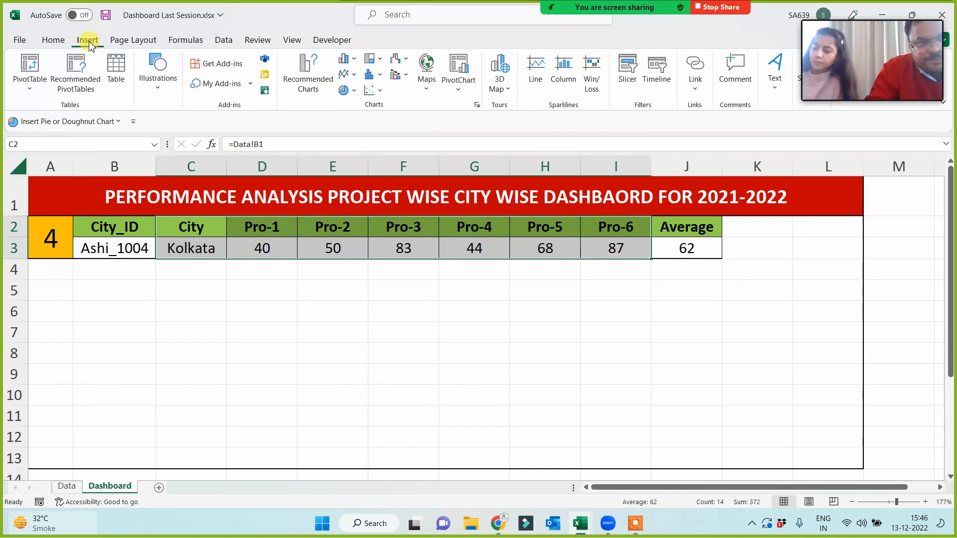
pyautogui.click(343, 60)
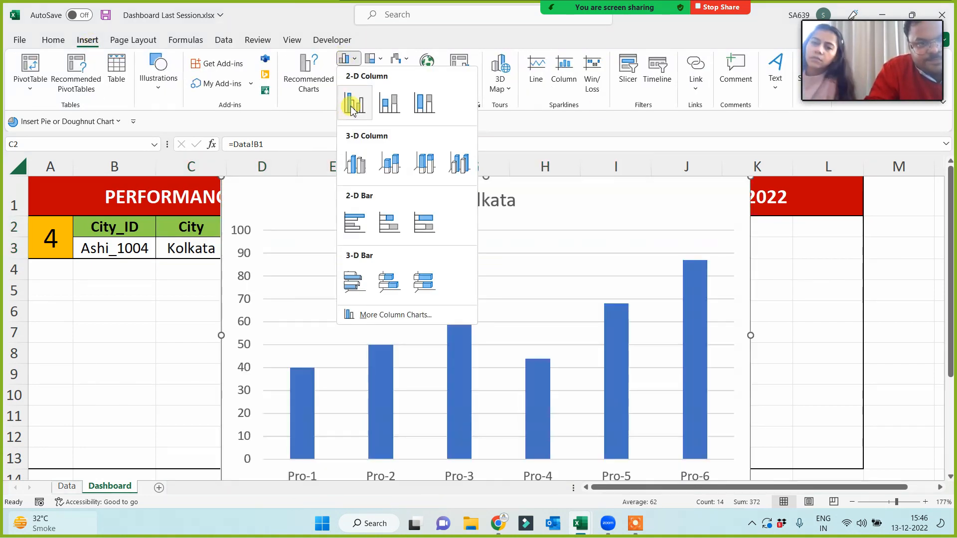
pyautogui.click(354, 102)
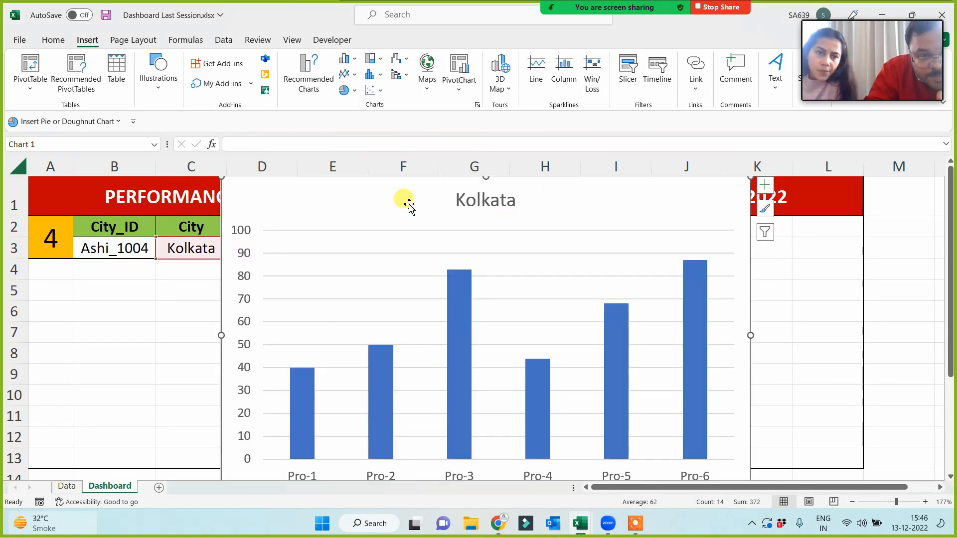
# Step: Shrink the column chart to about half its width and place it directly below the table, starting near column B
pyautogui.moveTo(750, 177); pyautogui.dragTo(482, 335)
pyautogui.moveTo(375, 344); pyautogui.dragTo(217, 262)
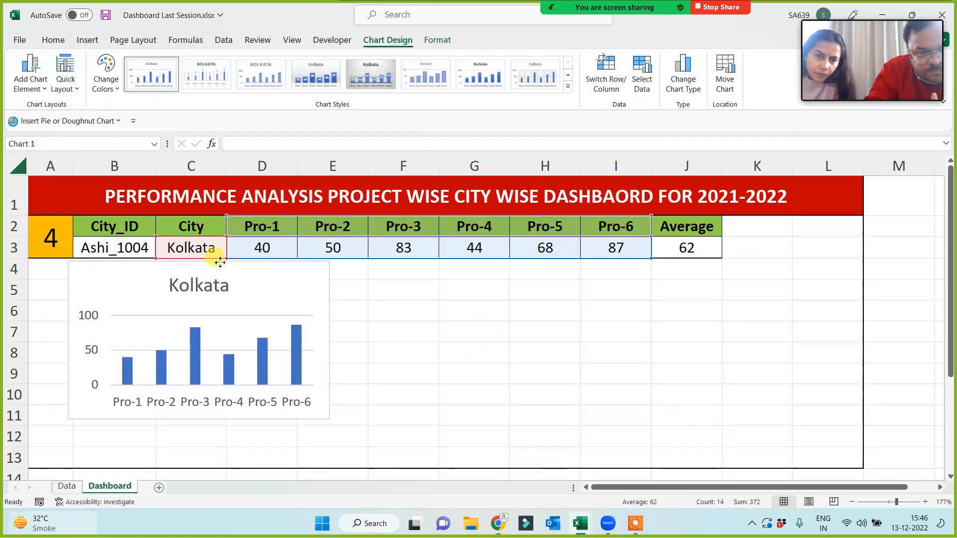
pyautogui.click(424, 313)
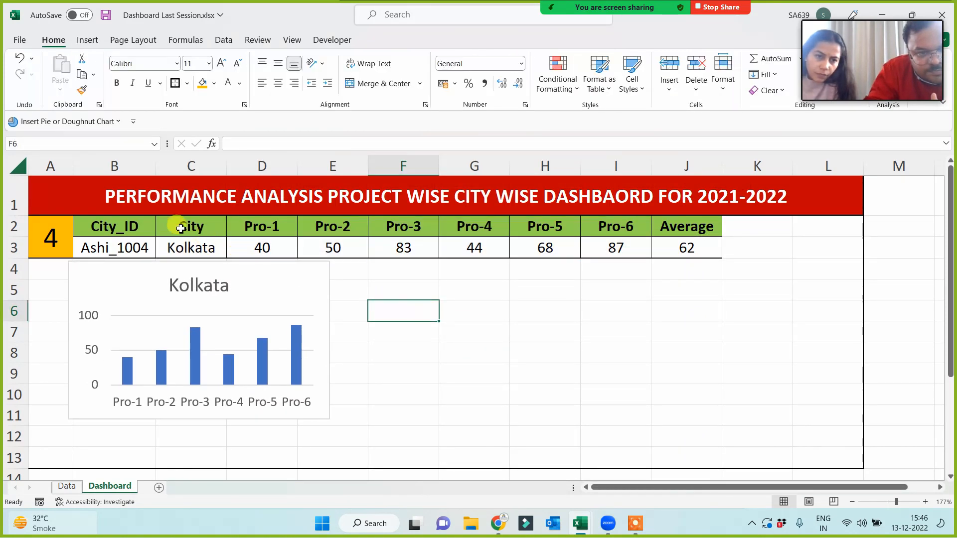
# Step: Insert a basic 2-D line chart from C2:I3 and shrink it to less than half its width
pyautogui.moveTo(181, 228); pyautogui.dragTo(594, 242)
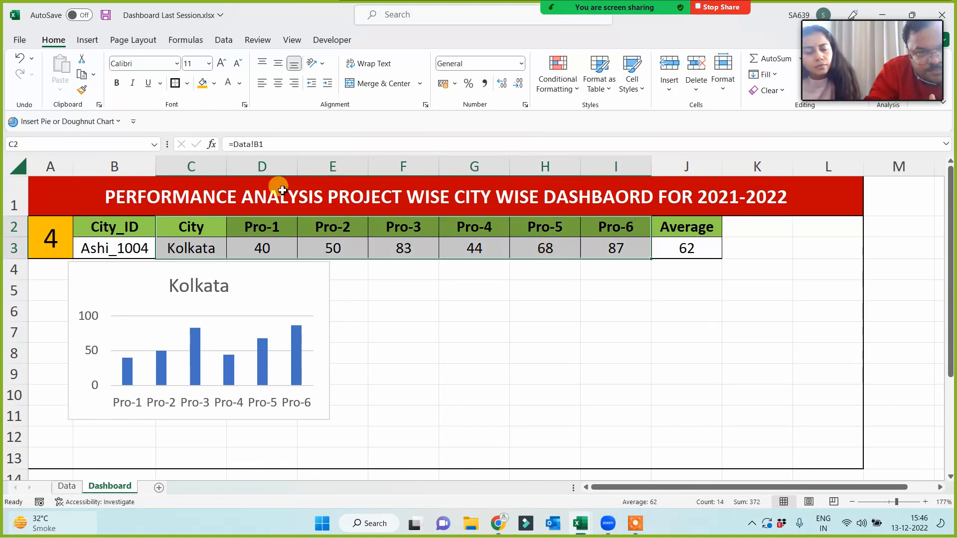
pyautogui.click(88, 41)
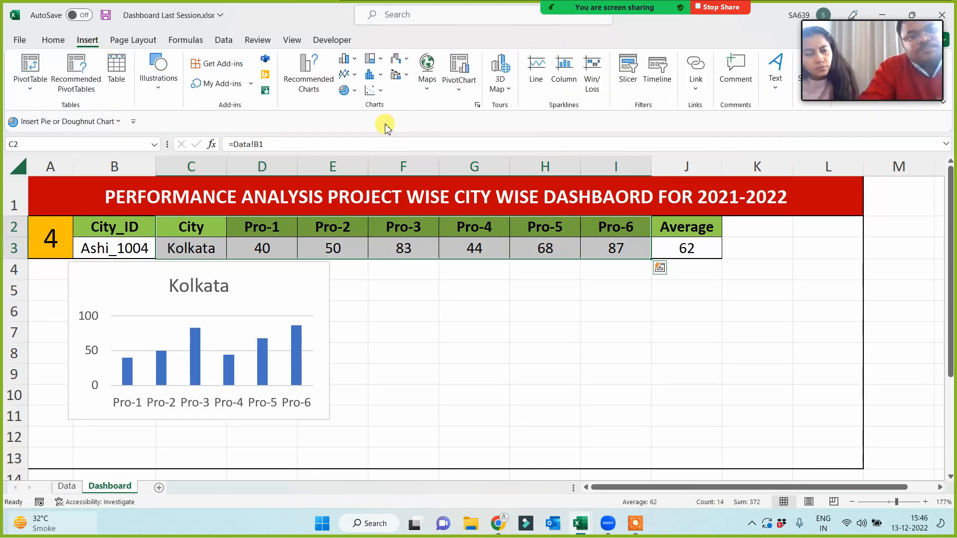
pyautogui.click(355, 63)
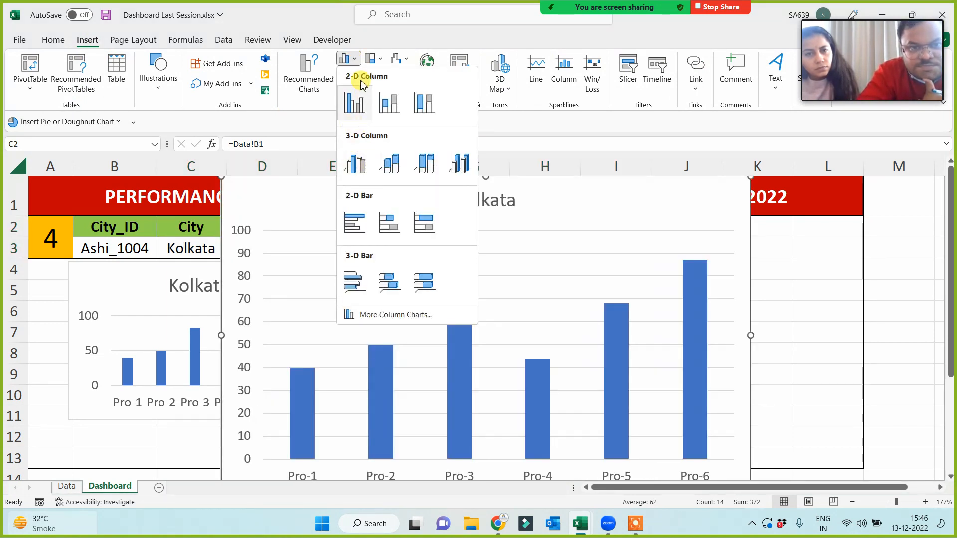
pyautogui.click(356, 61)
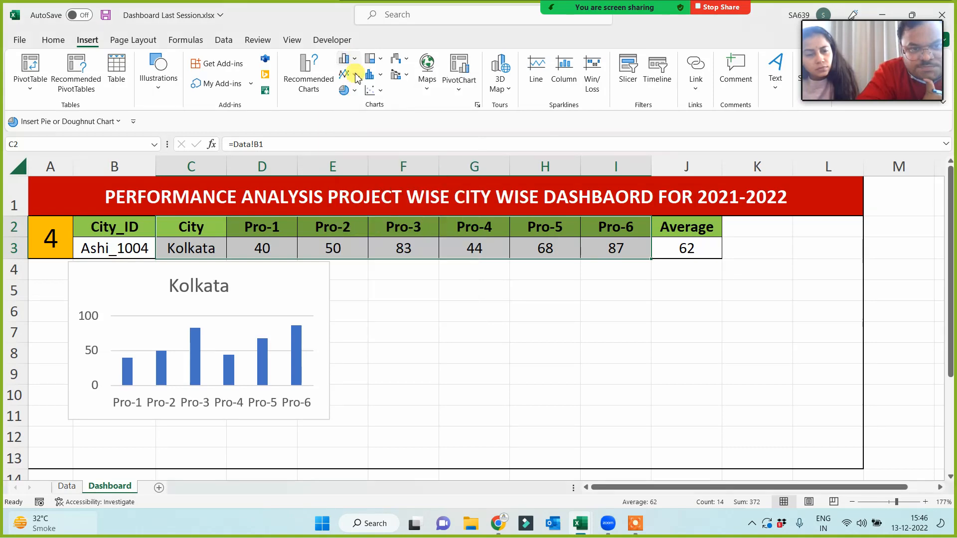
pyautogui.click(355, 76)
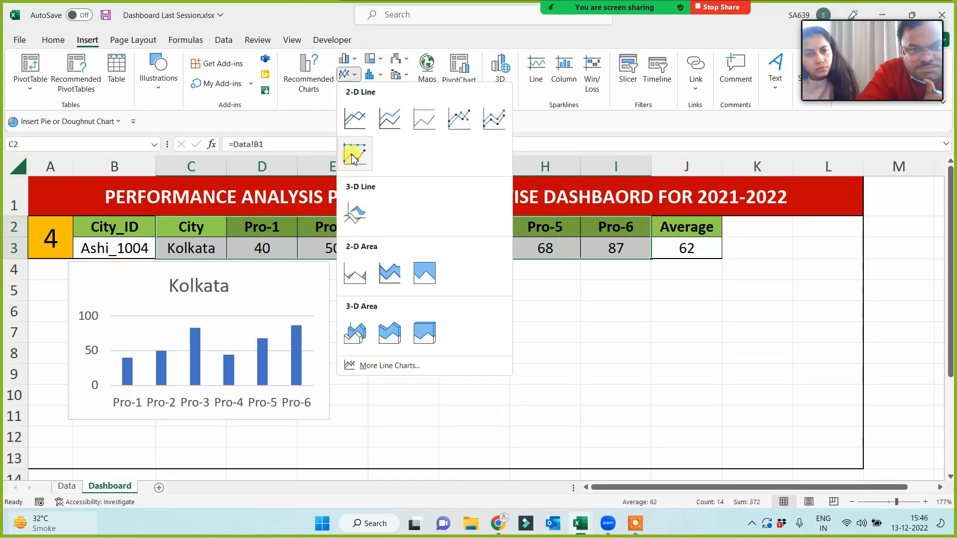
pyautogui.click(355, 119)
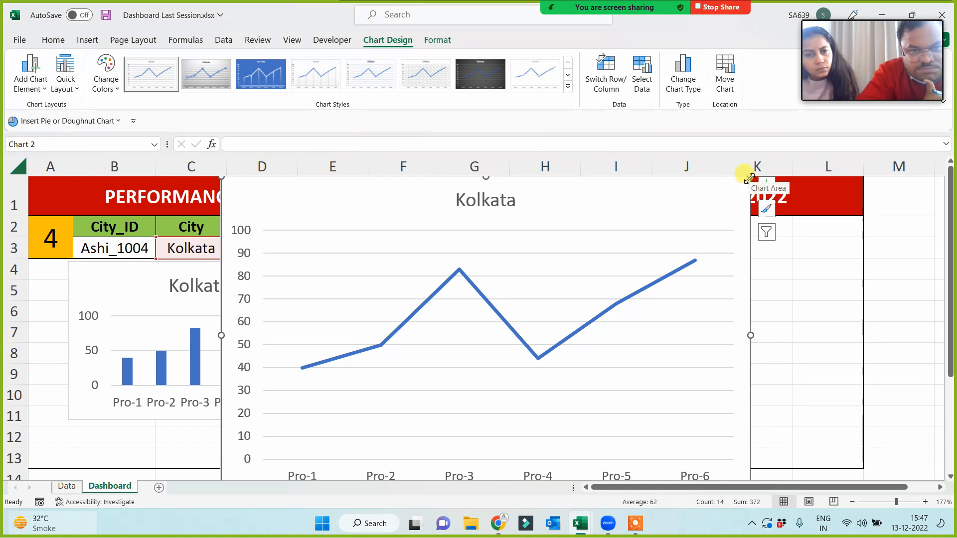
pyautogui.moveTo(750, 178); pyautogui.dragTo(448, 321)
pyautogui.press('Escape')
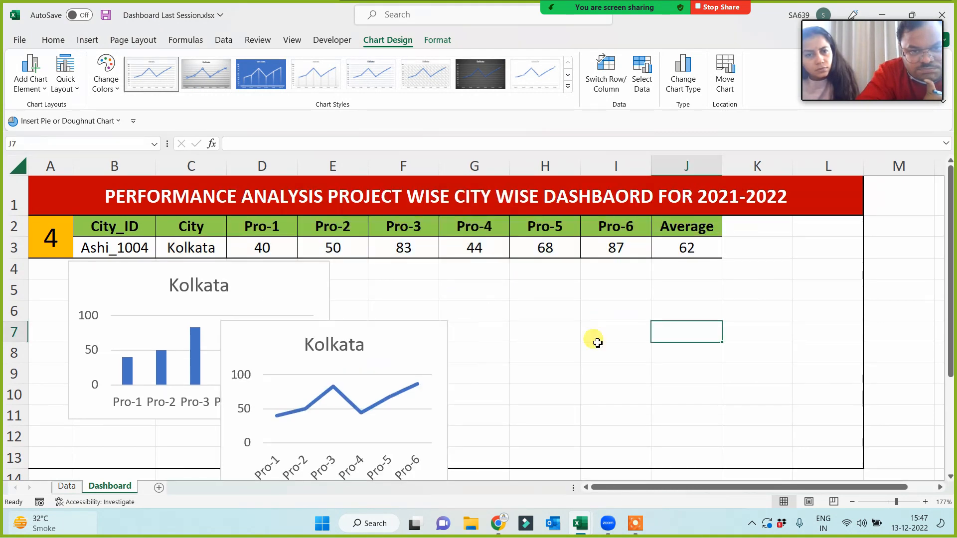
# Step: Insert a 3-D pie chart from C2:I3, shrink it and place it below the Average column, clear of the other charts
pyautogui.moveTo(194, 224); pyautogui.dragTo(623, 249)
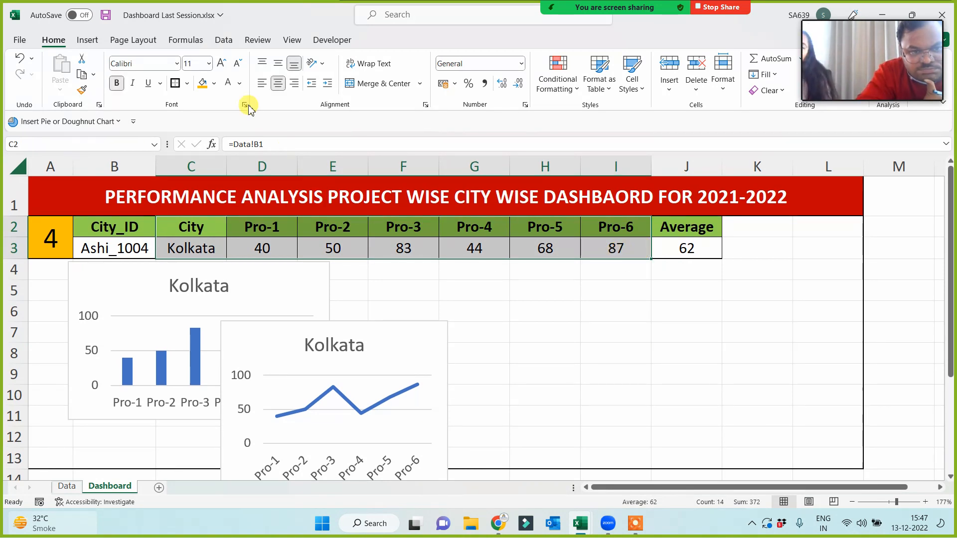
pyautogui.click(97, 43)
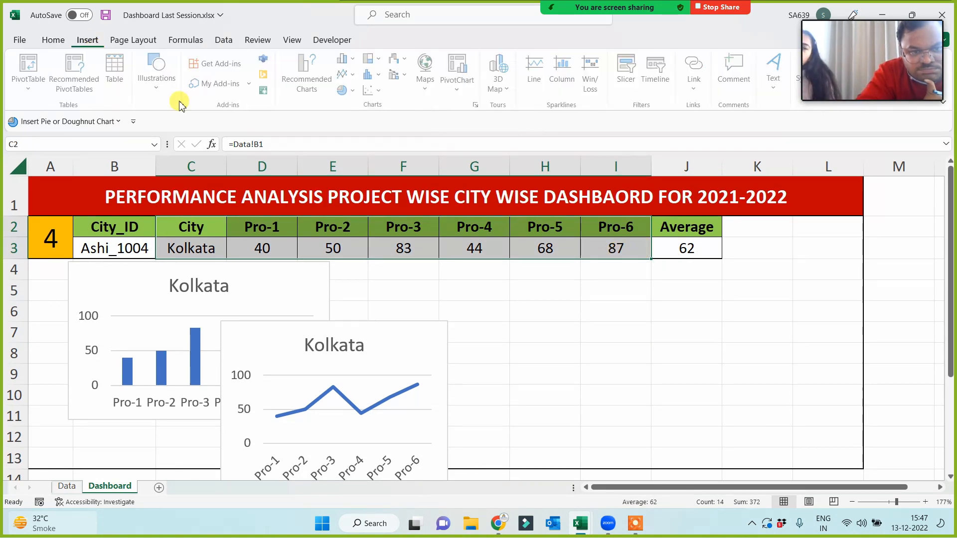
pyautogui.click(355, 92)
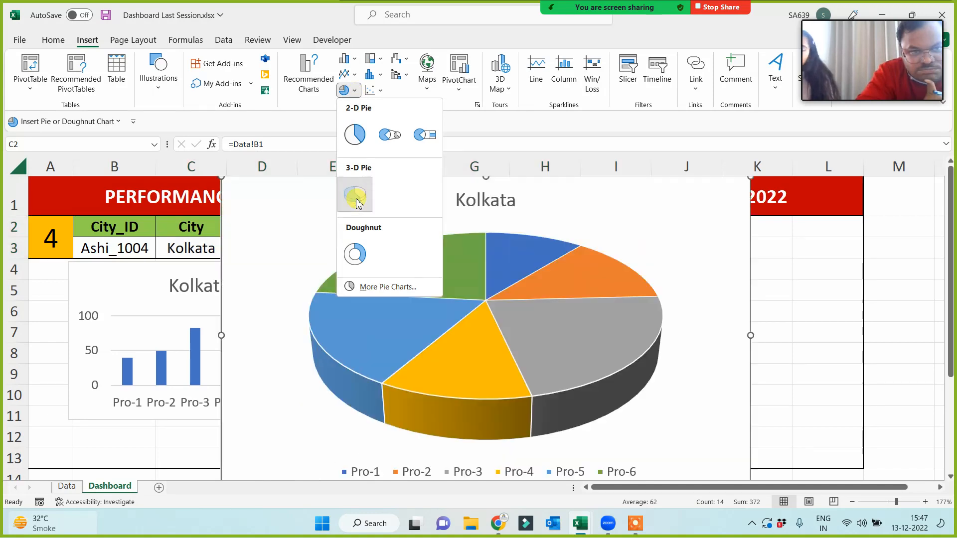
pyautogui.click(355, 195)
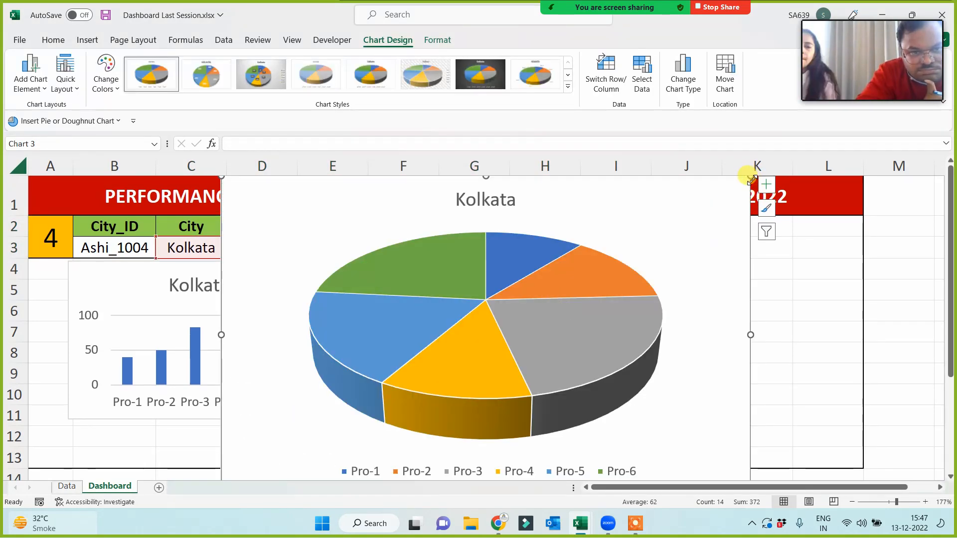
pyautogui.moveTo(751, 178); pyautogui.dragTo(541, 314)
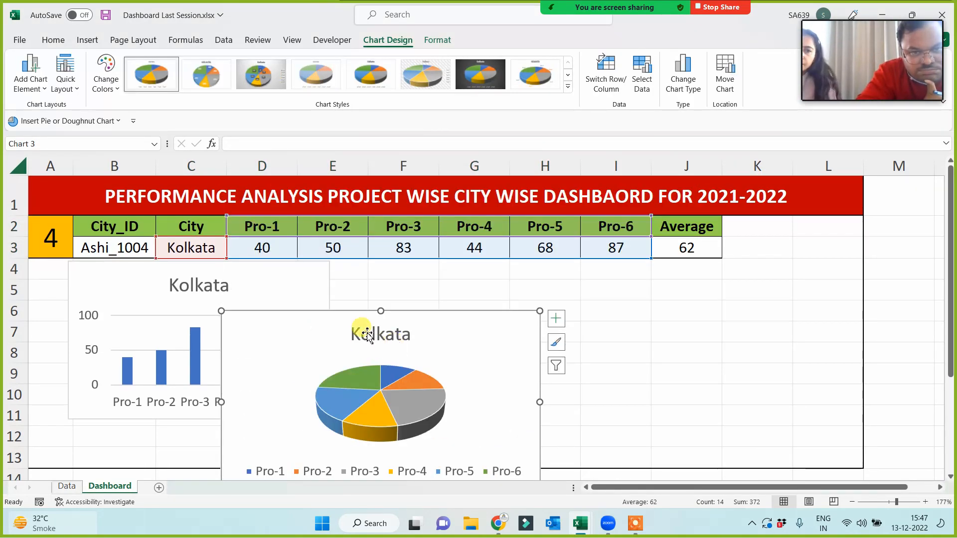
pyautogui.moveTo(341, 315); pyautogui.dragTo(698, 276)
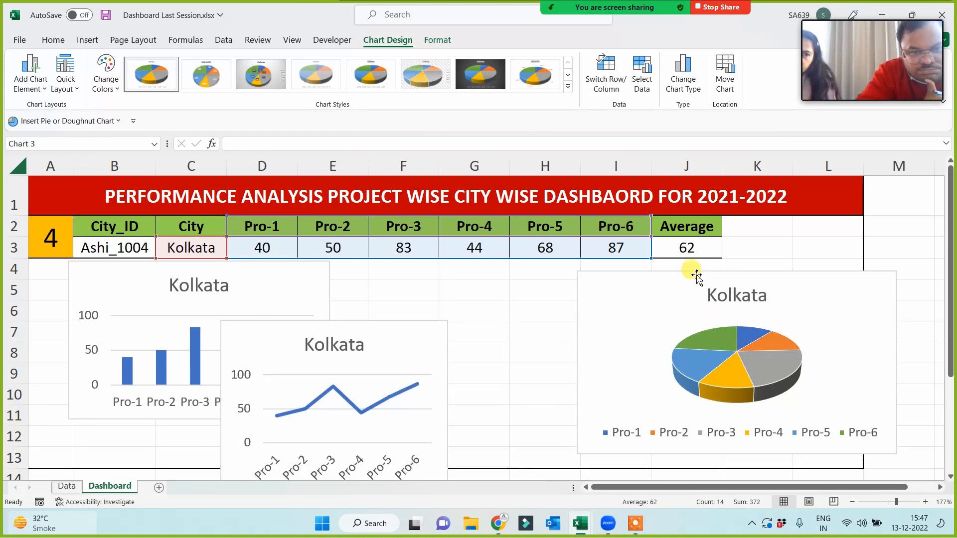
# Step: Set the column and line charts side by side directly below the table, narrowing the column chart and stretching both down to row 13
pyautogui.moveTo(409, 331); pyautogui.dragTo(566, 288)
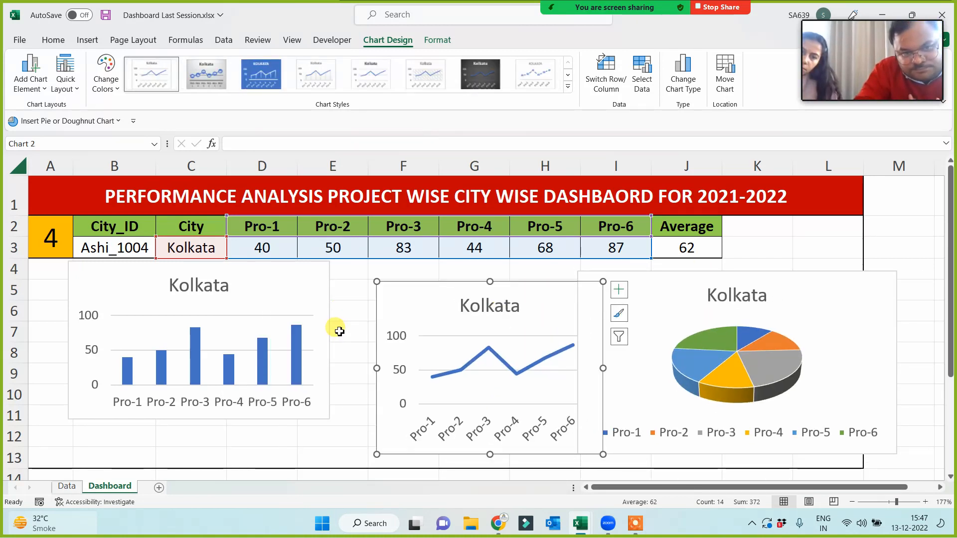
pyautogui.click(325, 302)
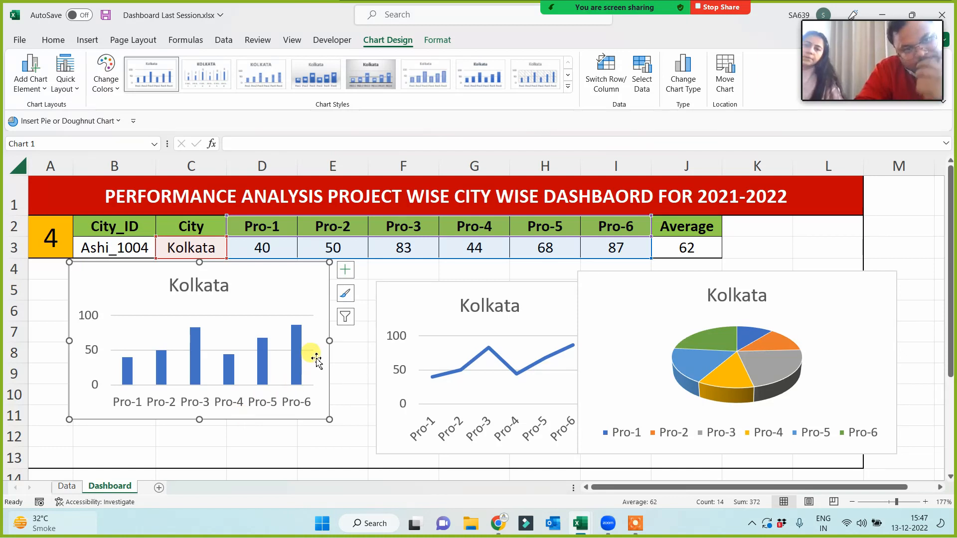
pyautogui.moveTo(320, 337); pyautogui.dragTo(299, 340)
pyautogui.moveTo(183, 421); pyautogui.dragTo(183, 469)
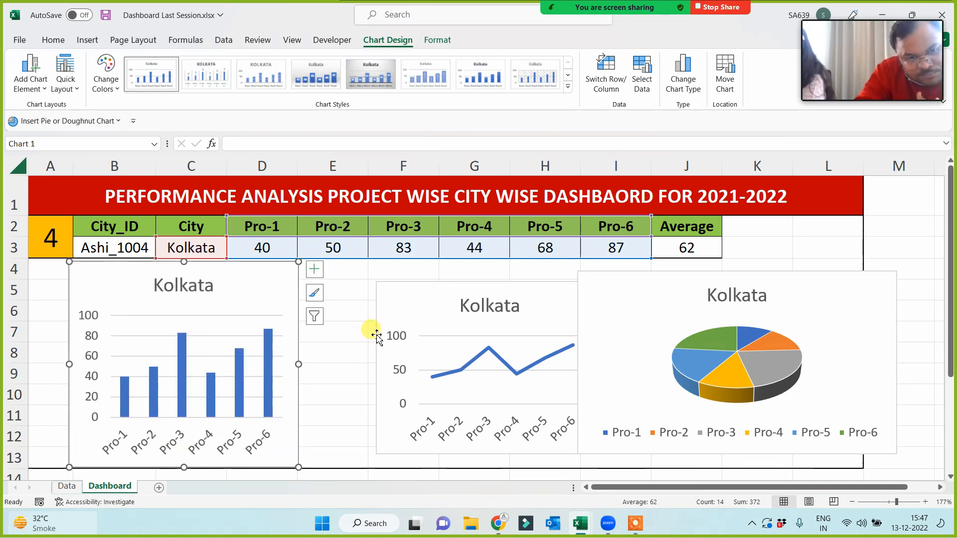
pyautogui.moveTo(379, 321); pyautogui.dragTo(303, 299)
pyautogui.moveTo(414, 433); pyautogui.dragTo(414, 467)
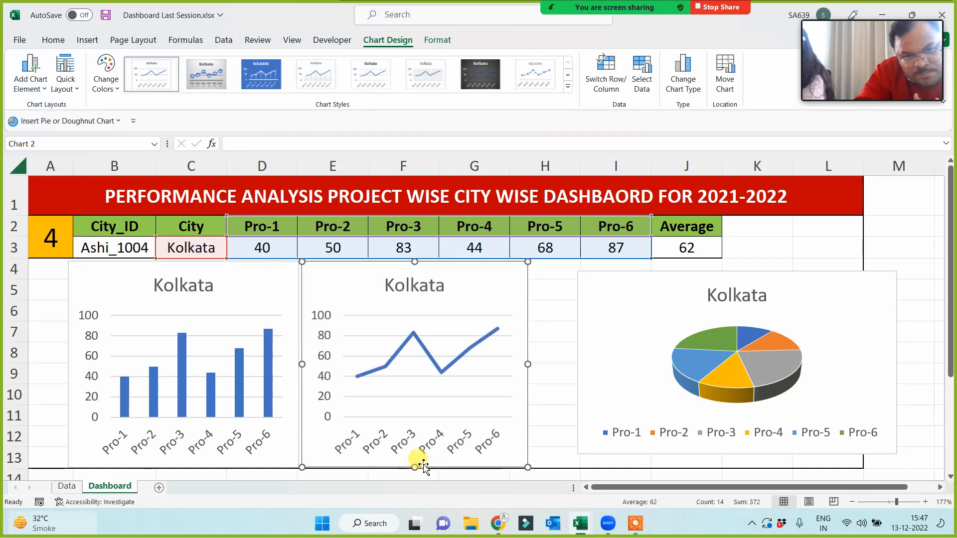
# Step: Place the pie chart directly beside the line chart, narrow it to about column J and stretch it down to row 13
pyautogui.moveTo(605, 277); pyautogui.dragTo(556, 266)
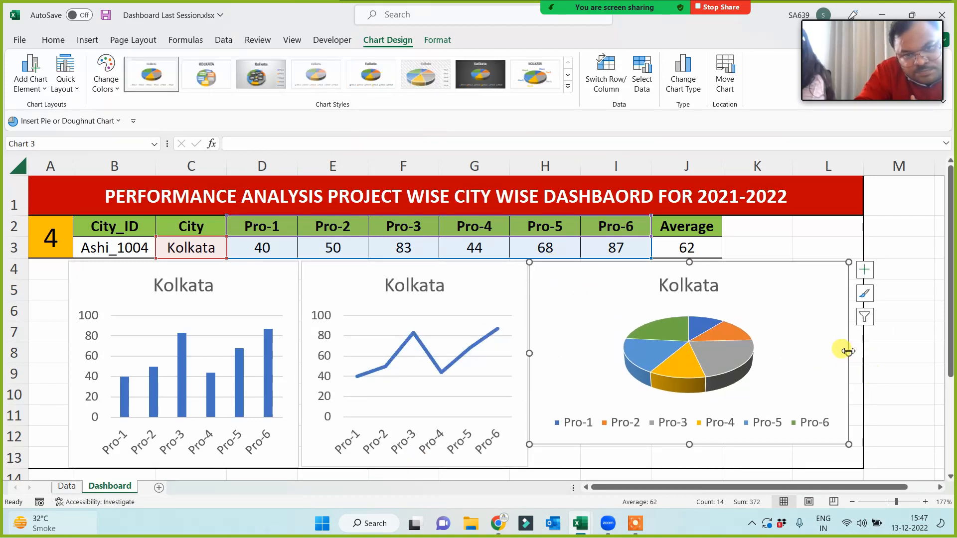
pyautogui.moveTo(841, 353); pyautogui.dragTo(792, 353)
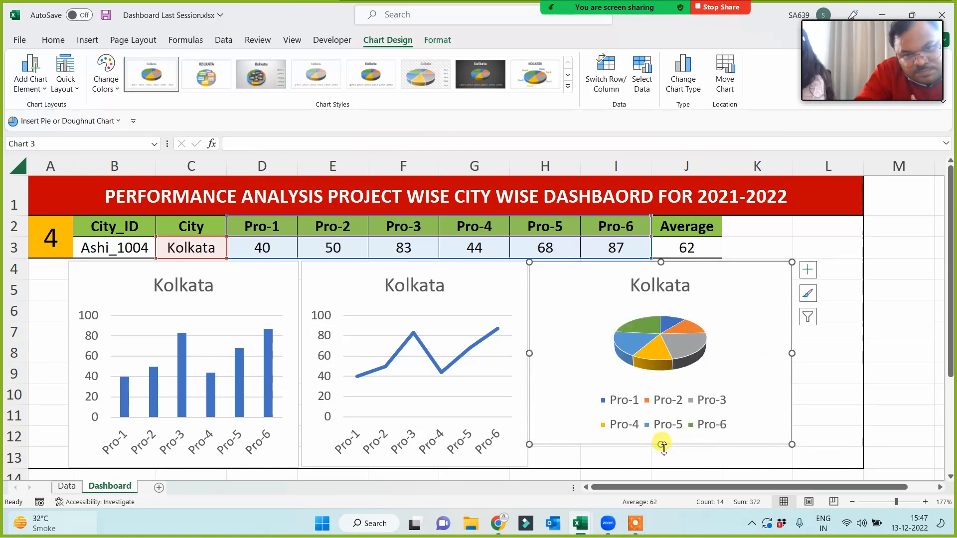
pyautogui.moveTo(660, 444); pyautogui.dragTo(663, 467)
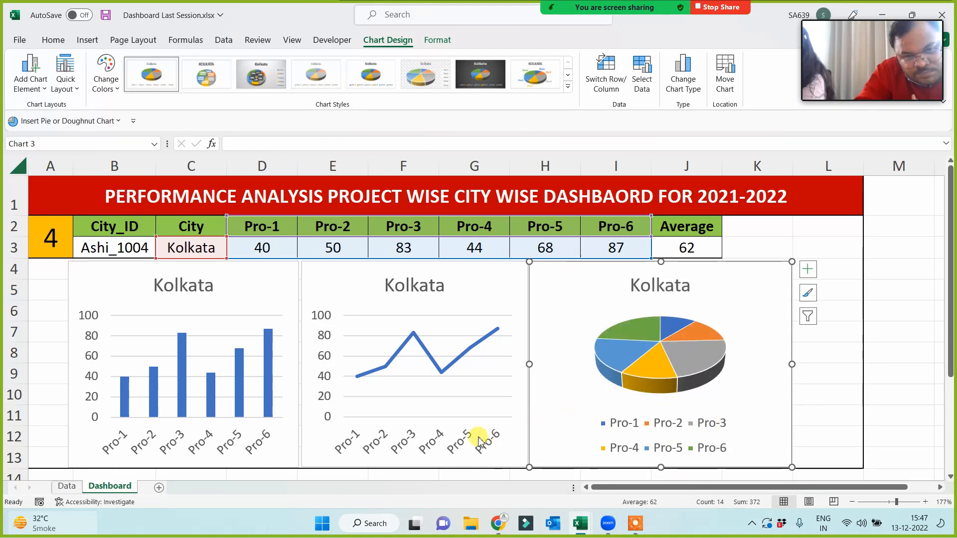
pyautogui.click(842, 267)
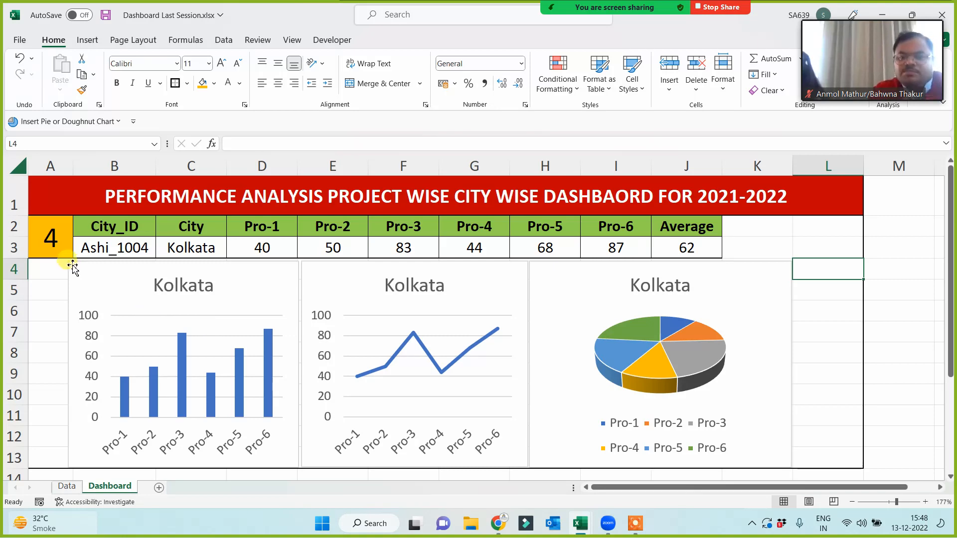
# Step: Test the dashboard by entering 1, 2 and 3 in turn in selector cell A2
pyautogui.click(66, 248)
pyautogui.write('1')
pyautogui.click(15, 355)
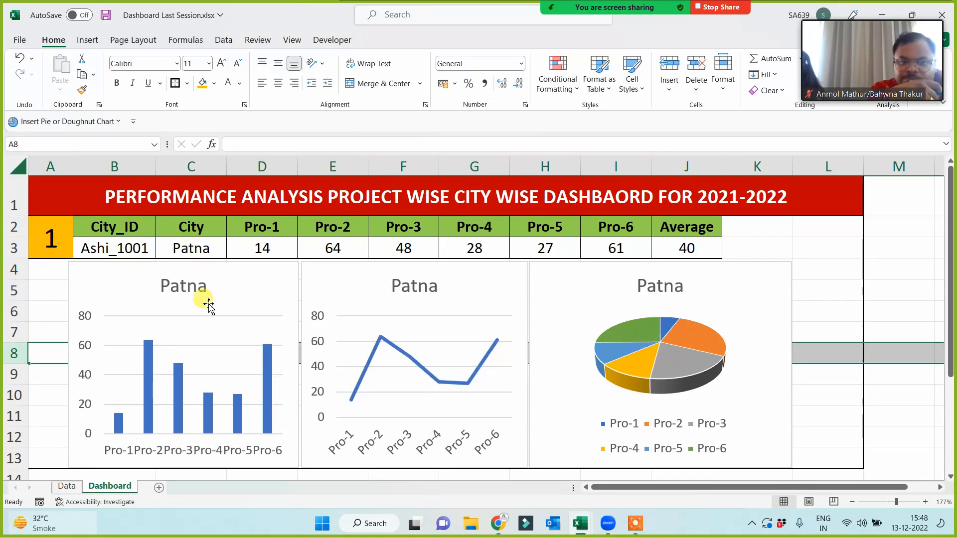
pyautogui.click(40, 240)
pyautogui.write('2')
pyautogui.click(57, 329)
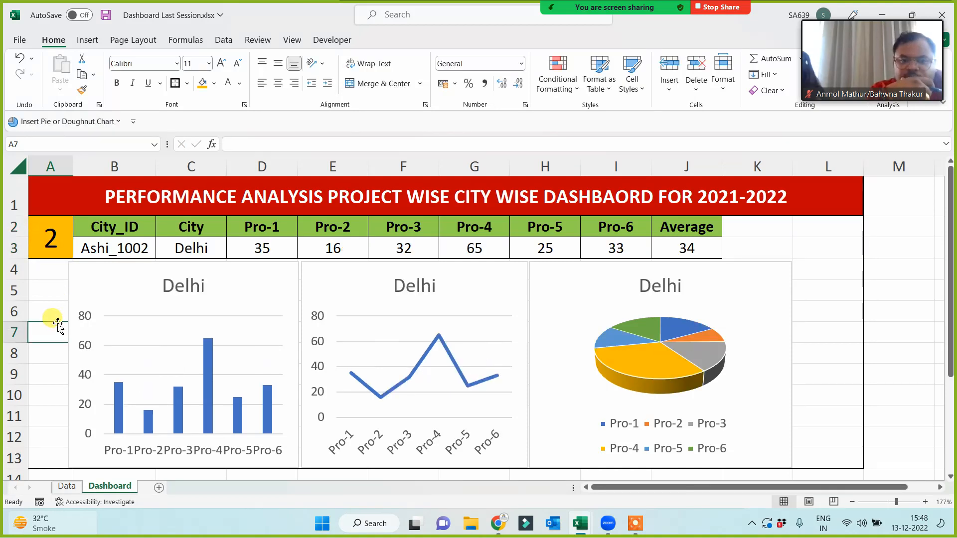
pyautogui.click(50, 244)
pyautogui.write('3')
pyautogui.click(36, 330)
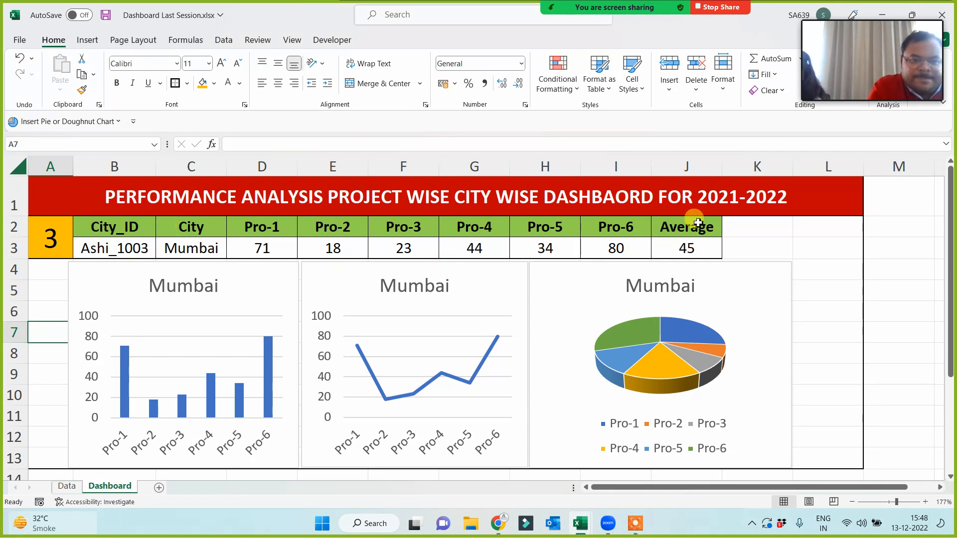
# Step: Delete the city-name titles from the column, line and pie charts
pyautogui.click(212, 287)
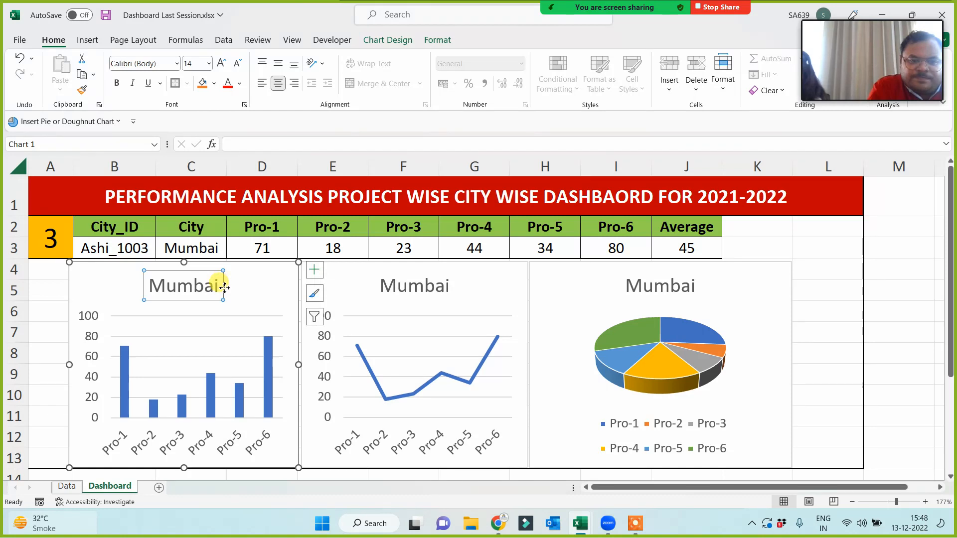
pyautogui.press('Delete')
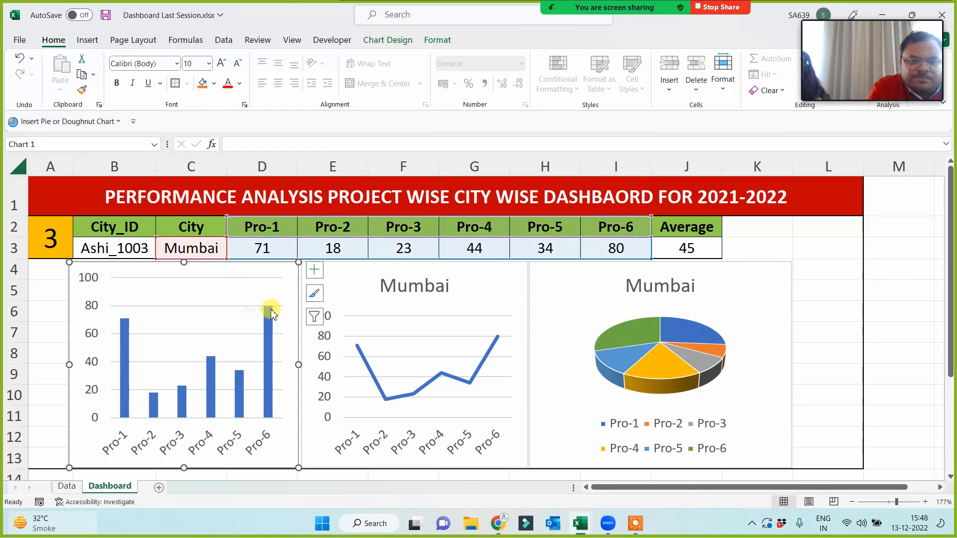
pyautogui.click(440, 305)
pyautogui.press('Delete')
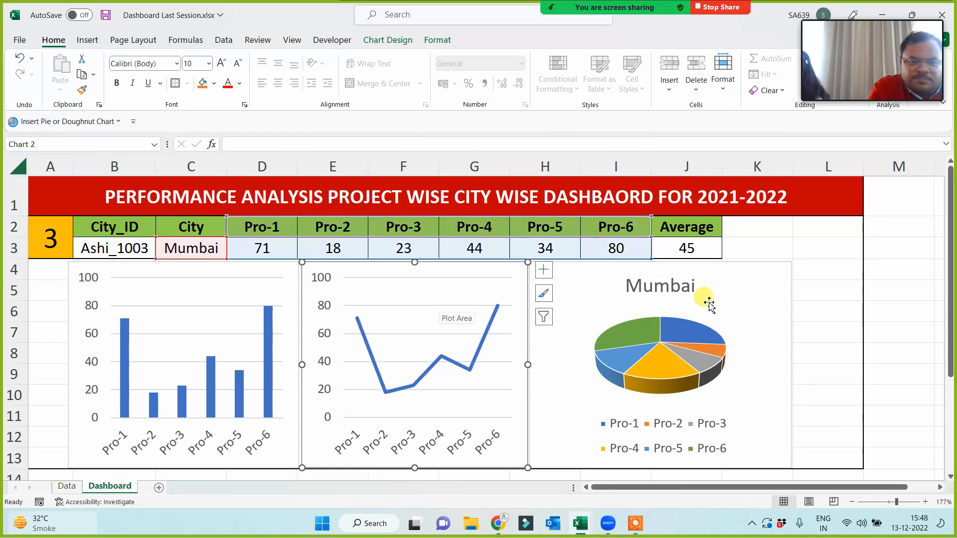
pyautogui.click(695, 288)
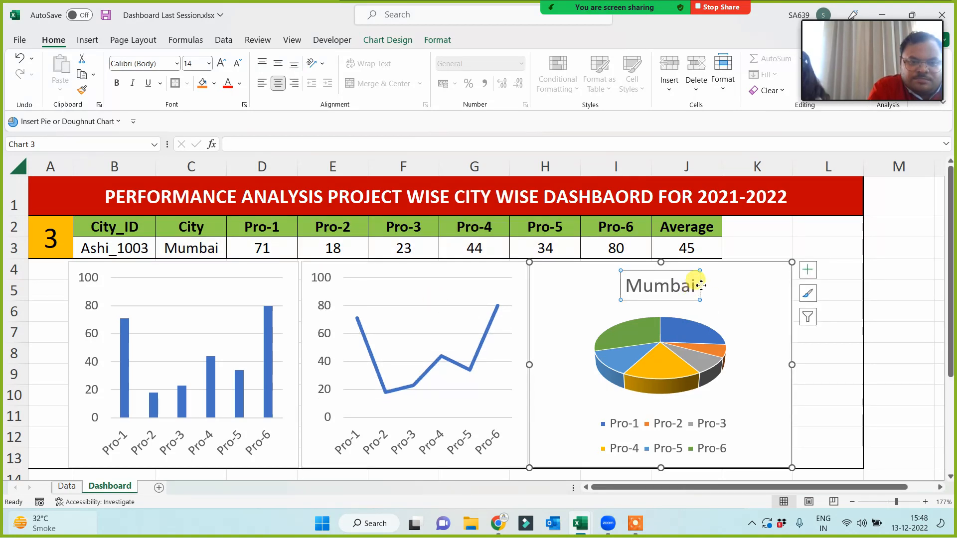
pyautogui.press('Delete')
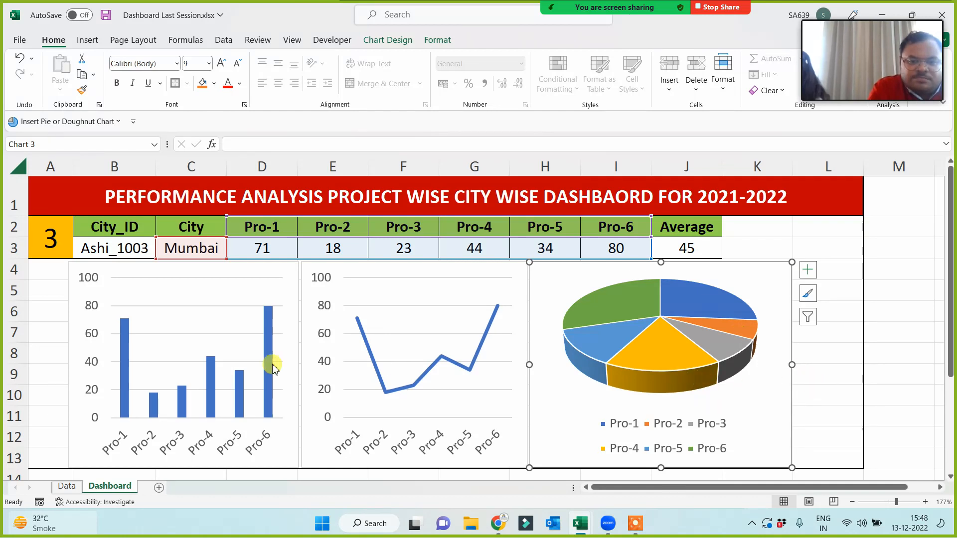
# Step: Apply the dark style with glowing outlined bars to the column chart and the solid blue style with value labels to the line chart
pyautogui.click(73, 315)
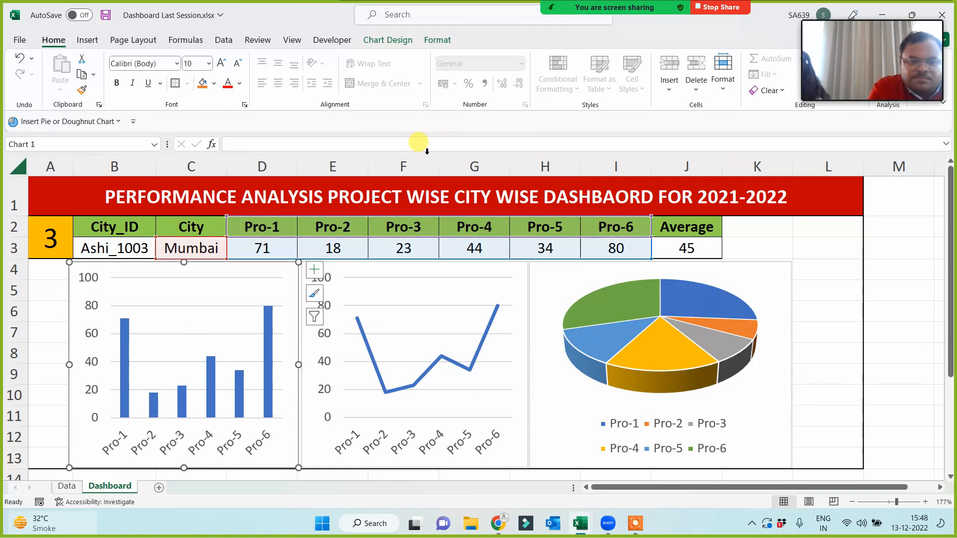
pyautogui.click(406, 43)
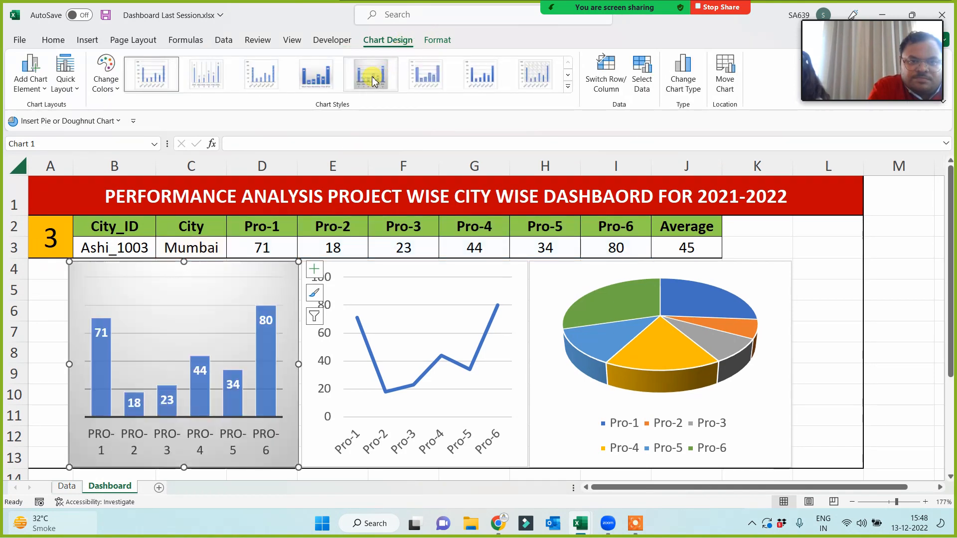
pyautogui.click(567, 87)
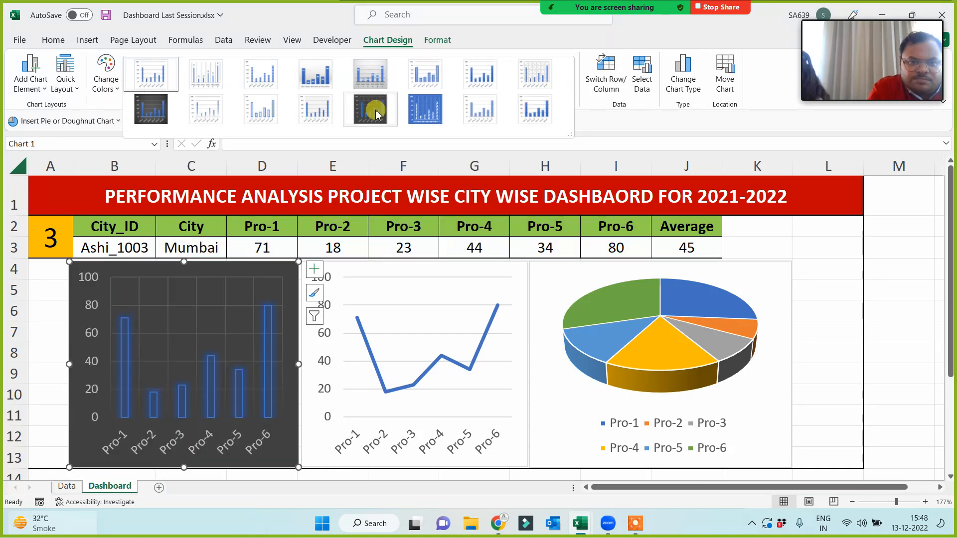
pyautogui.click(376, 112)
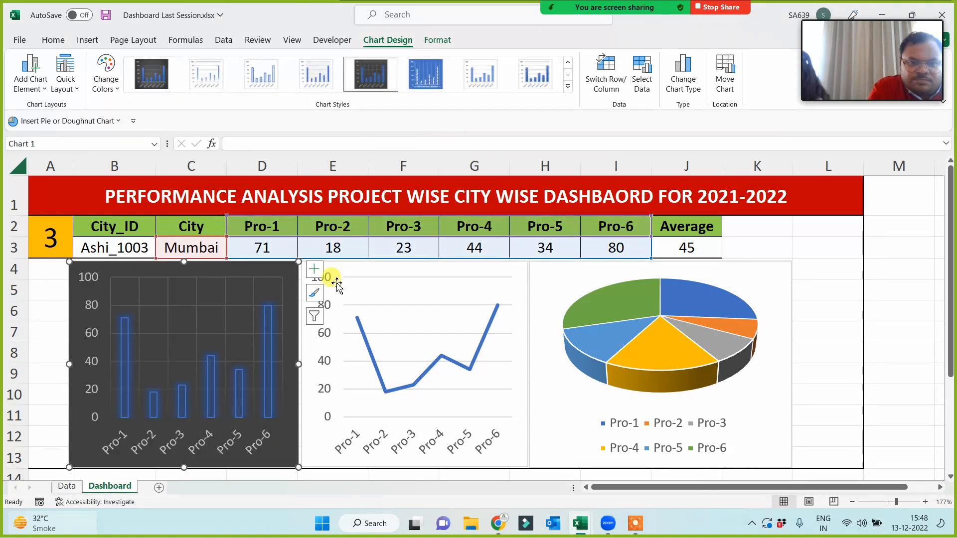
pyautogui.click(307, 362)
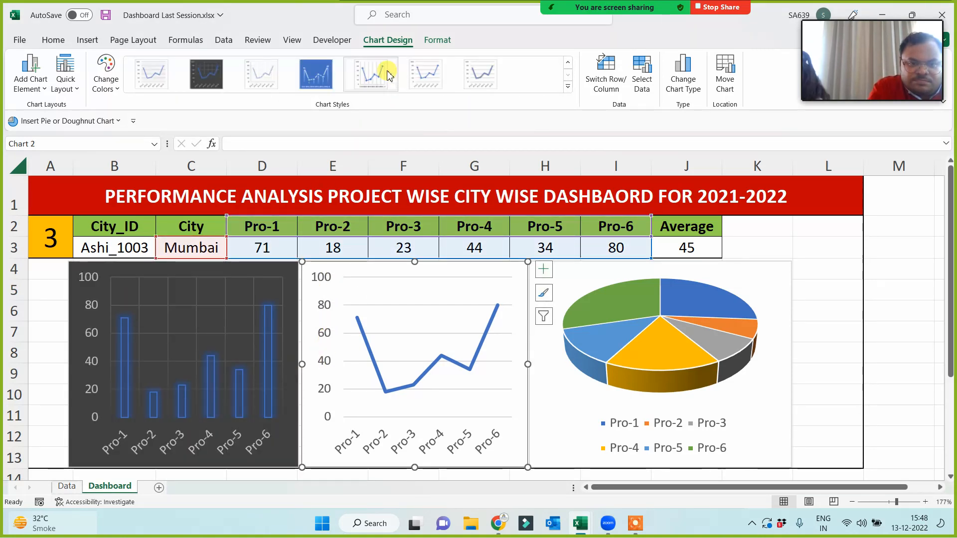
pyautogui.click(324, 82)
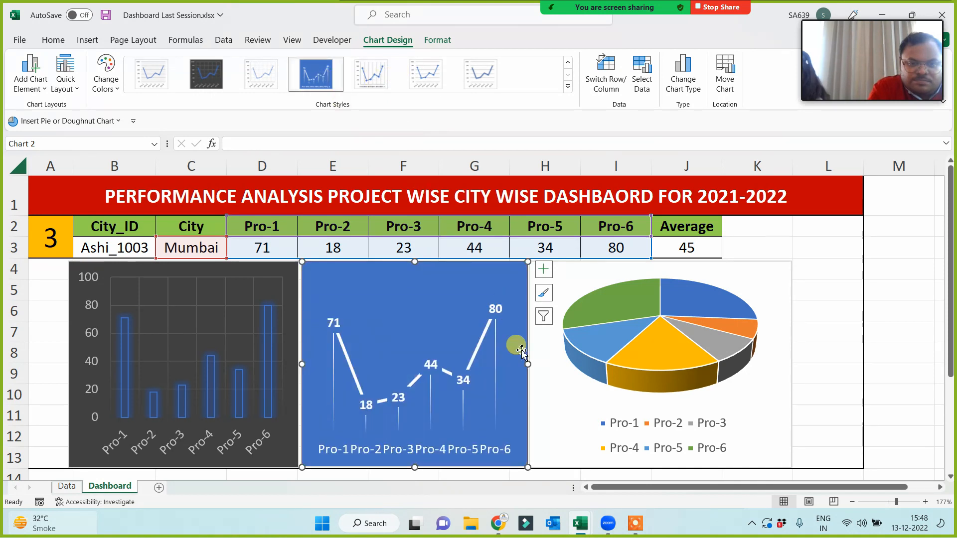
# Step: Give the pie chart the style with percentage labels and the dark gradient background style
pyautogui.click(548, 343)
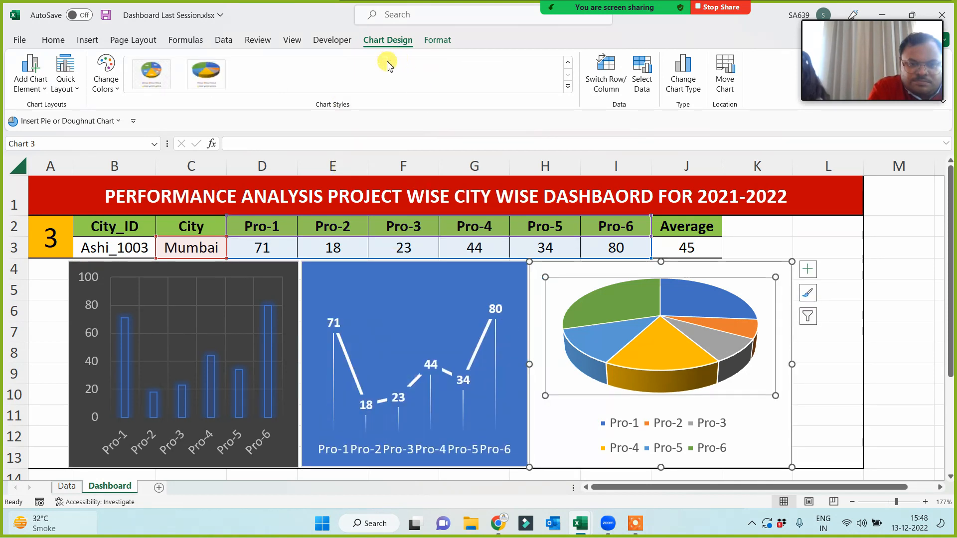
pyautogui.click(208, 82)
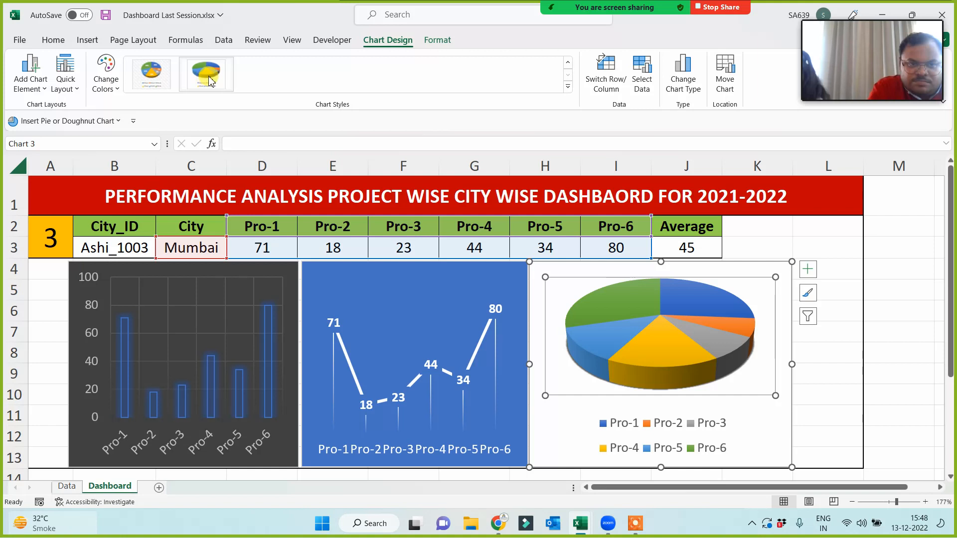
pyautogui.click(158, 84)
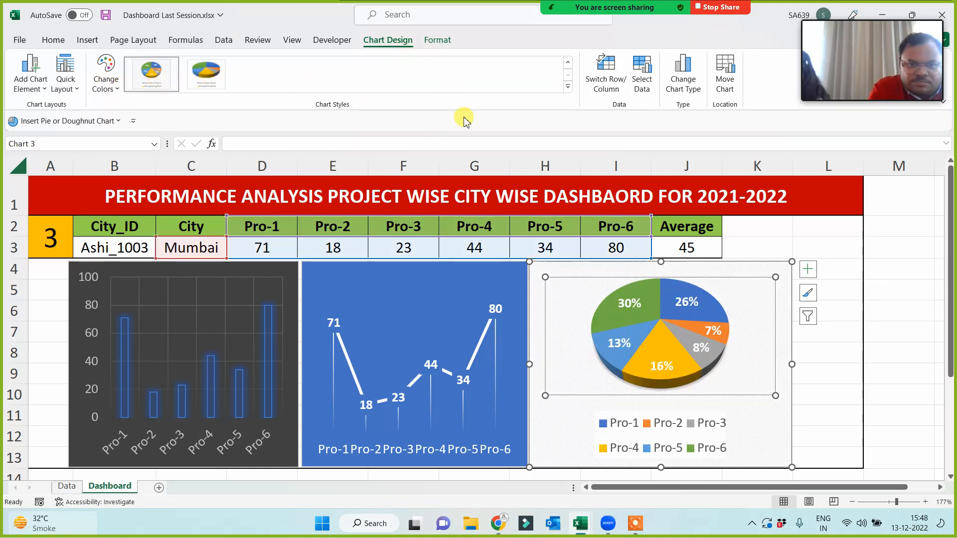
pyautogui.click(551, 442)
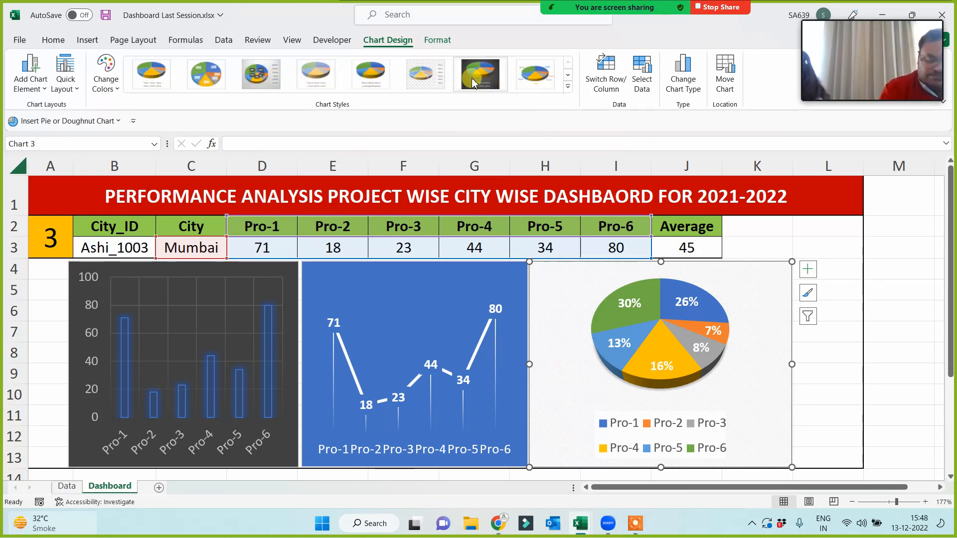
pyautogui.click(473, 82)
pyautogui.click(838, 384)
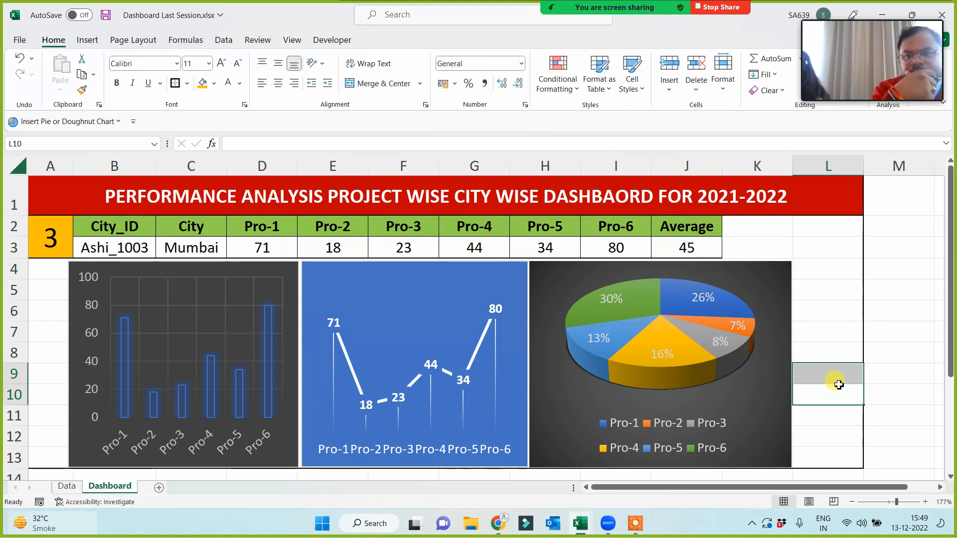
# Step: Widen column F slightly to stretch the line chart
pyautogui.click(880, 313)
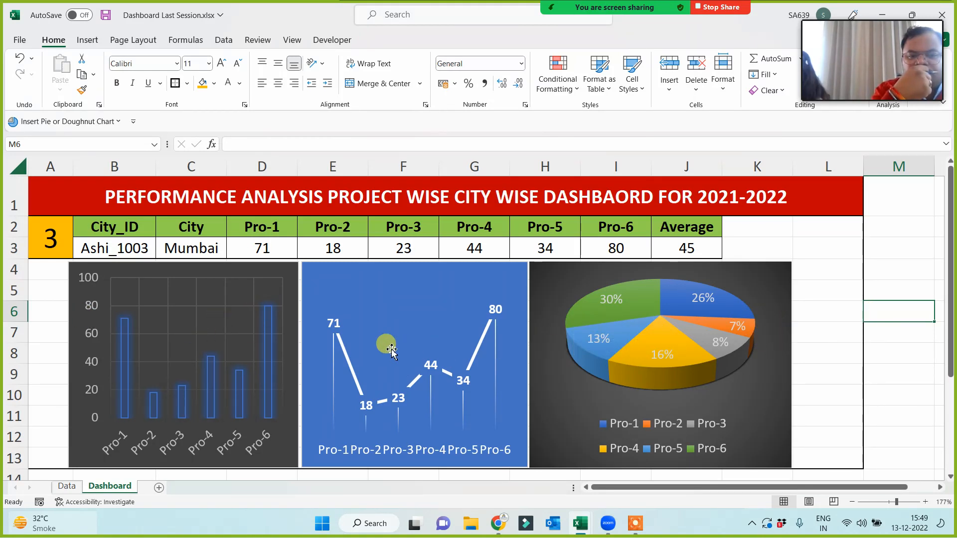
pyautogui.moveTo(440, 167); pyautogui.dragTo(451, 168)
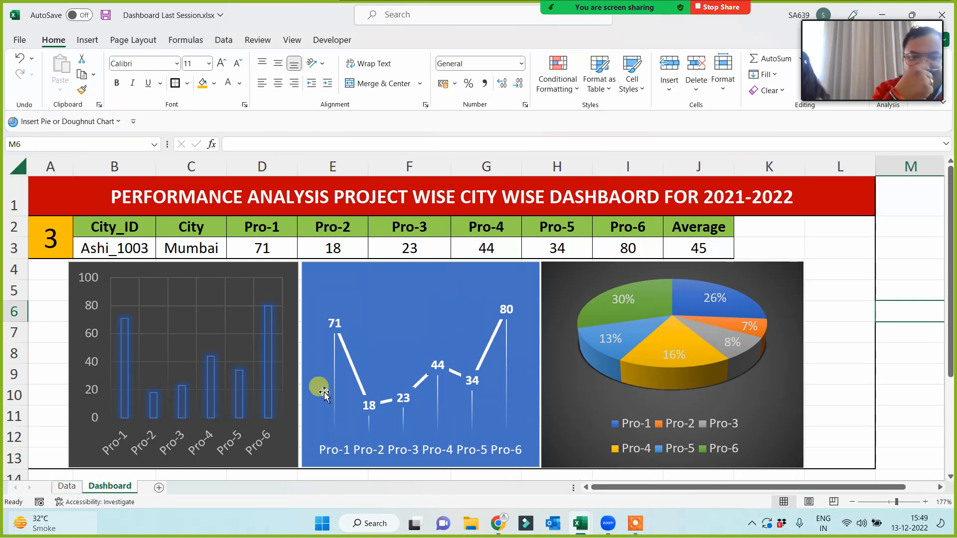
# Step: Widen column C slightly and extend the line chart's left edge to meet the column chart
pyautogui.moveTo(226, 168); pyautogui.dragTo(233, 170)
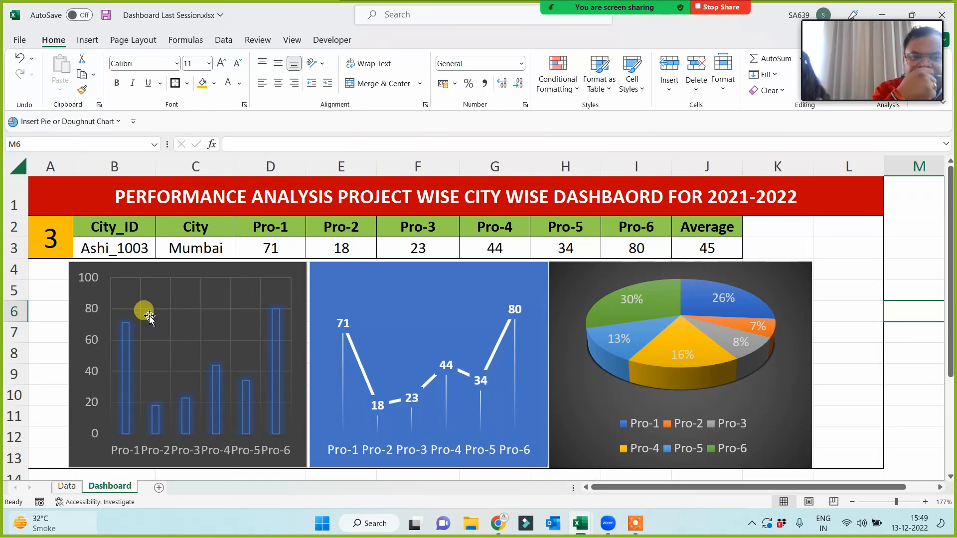
pyautogui.click(320, 372)
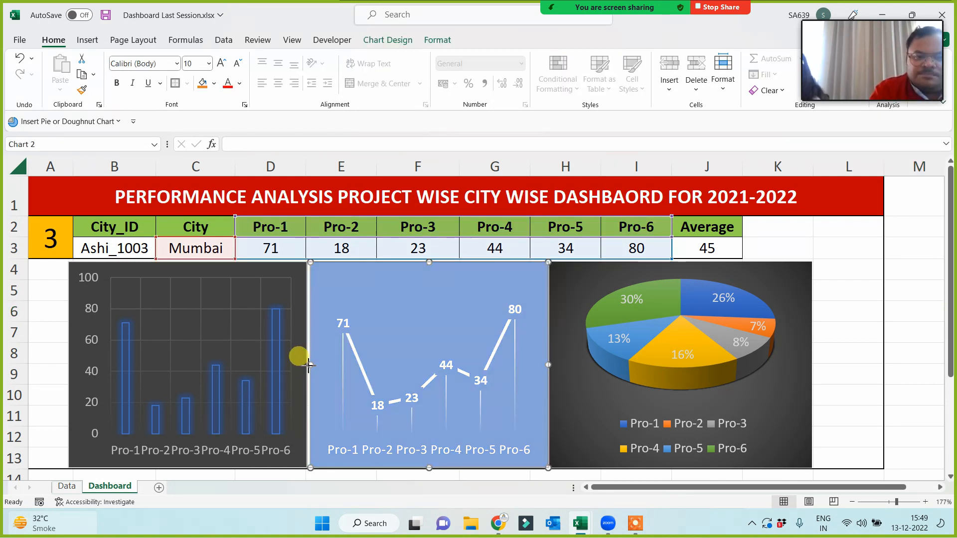
pyautogui.moveTo(308, 365); pyautogui.dragTo(305, 367)
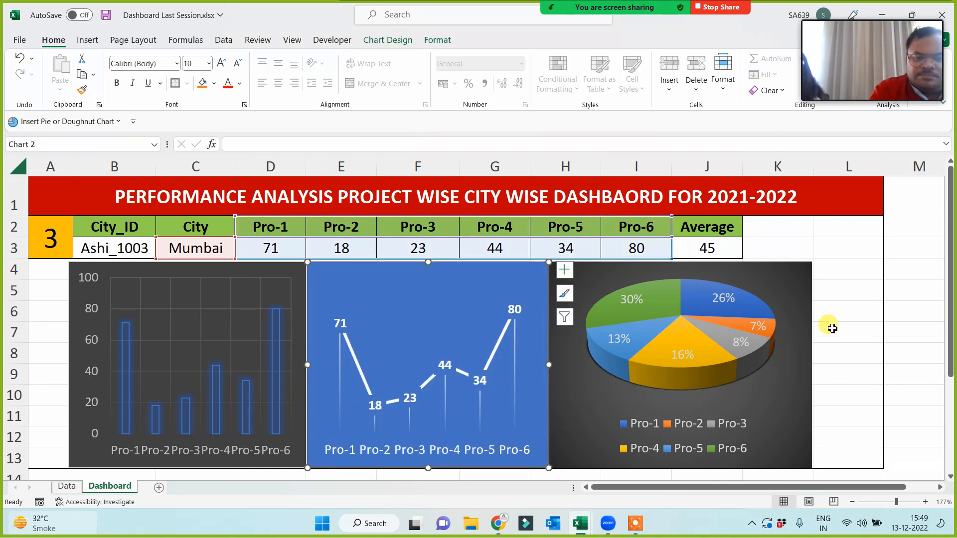
pyautogui.click(842, 314)
# Step: Stretch the top edges of the pie, line and column charts slightly upward towards the record in row 3
pyautogui.click(705, 264)
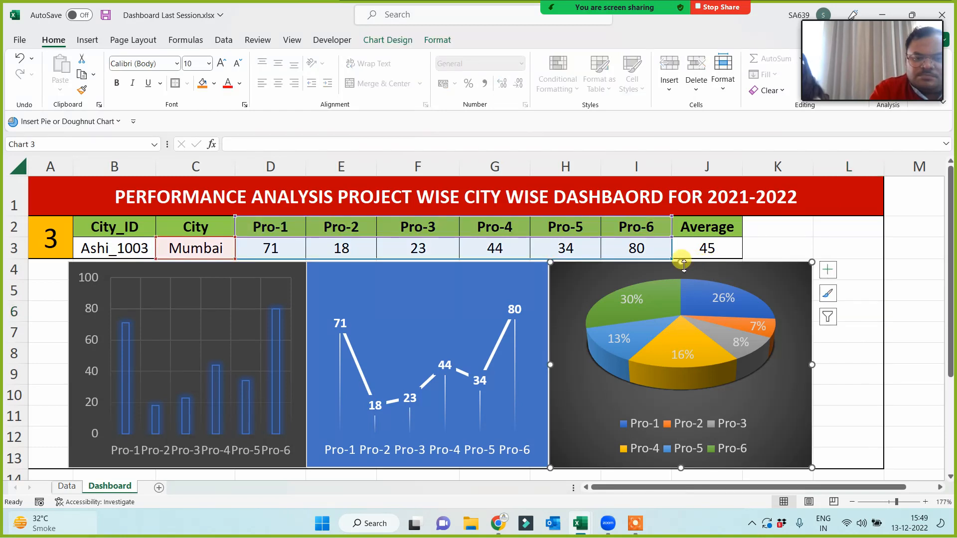
pyautogui.moveTo(683, 264); pyautogui.dragTo(682, 257)
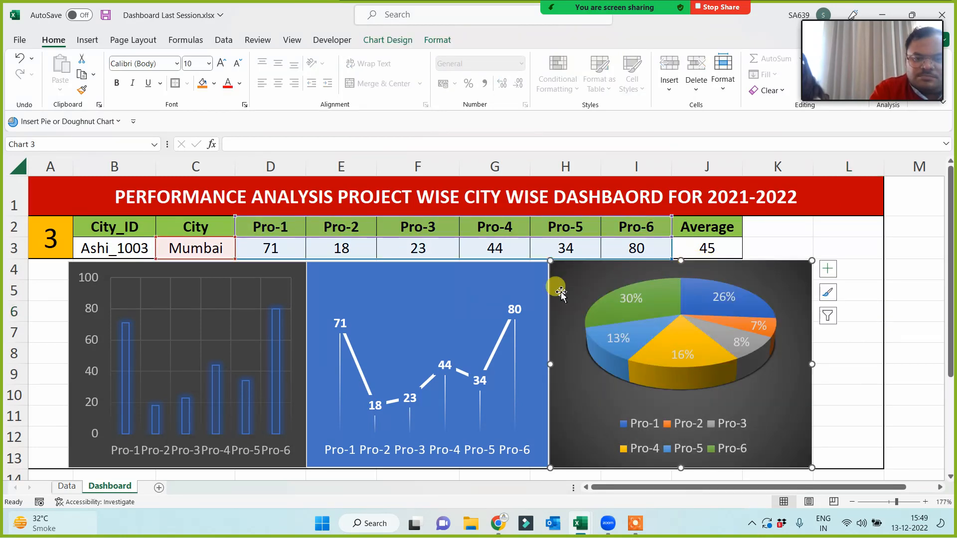
pyautogui.click(450, 279)
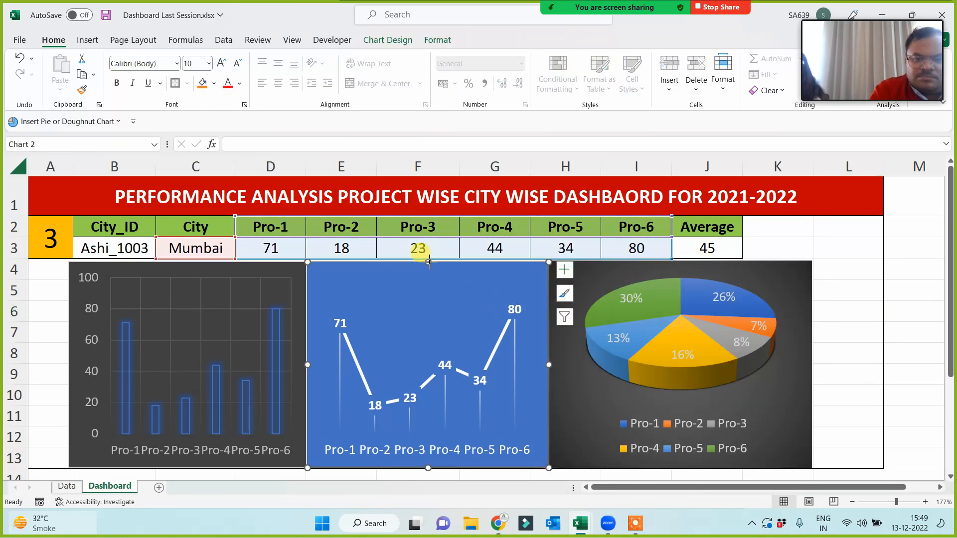
pyautogui.moveTo(428, 261); pyautogui.dragTo(429, 262)
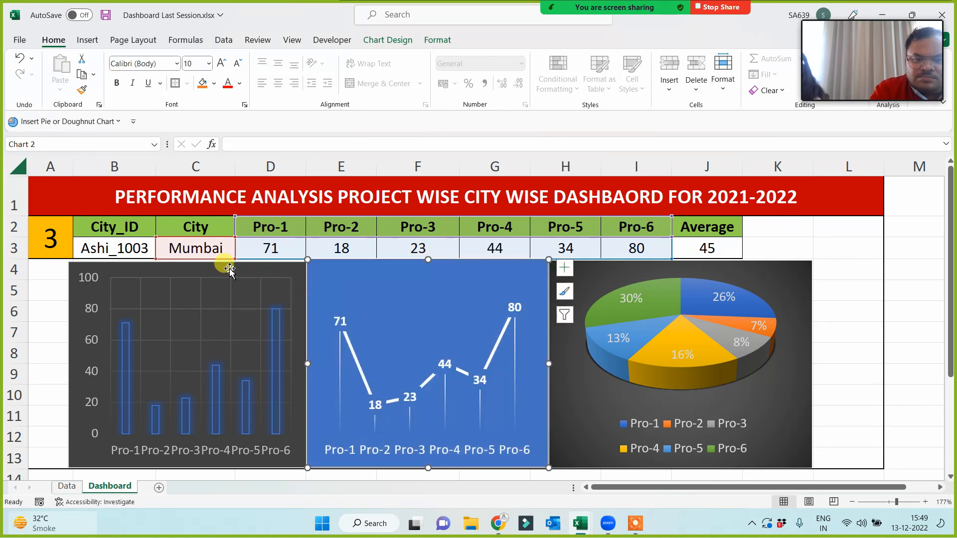
pyautogui.click(187, 264)
pyautogui.moveTo(187, 263); pyautogui.dragTo(187, 260)
pyautogui.click(839, 315)
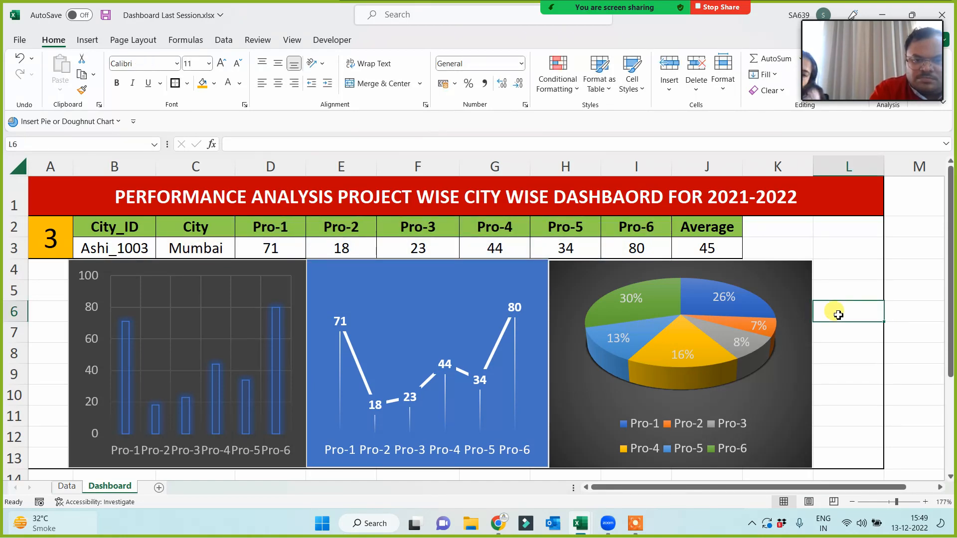
# Step: Look over the Data sheet, then test the Dashboard's selector cell A2 with 1 and 2
pyautogui.click(66, 486)
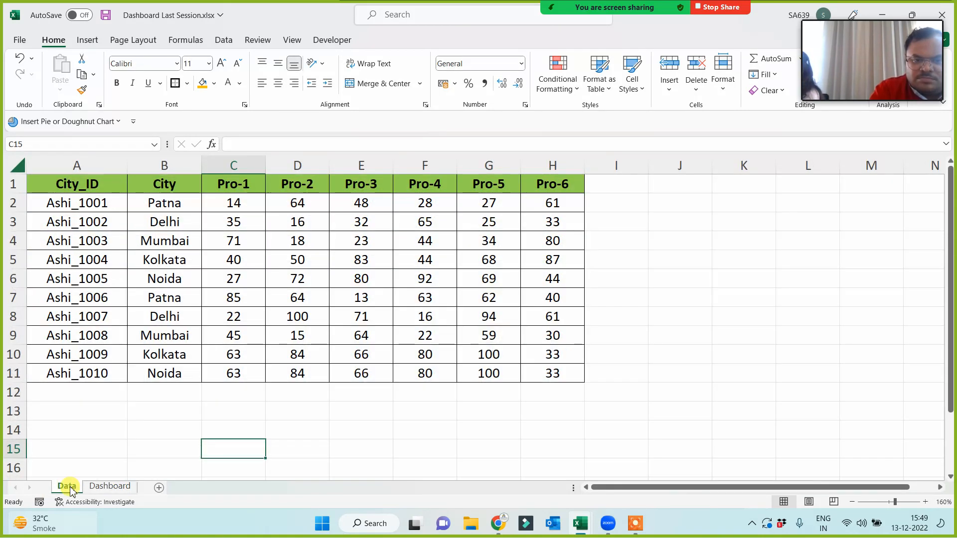
pyautogui.click(96, 488)
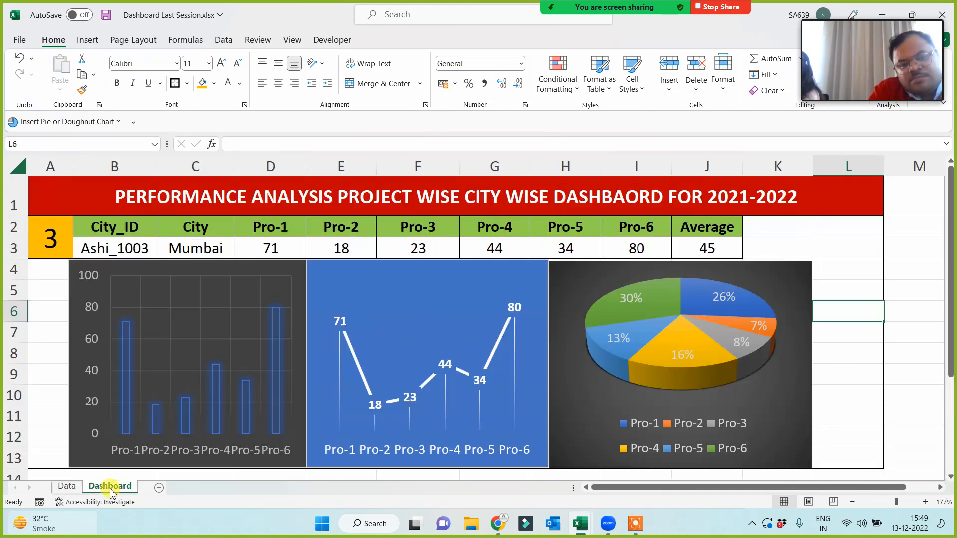
pyautogui.click(42, 243)
pyautogui.write('1')
pyautogui.hotkey('ctrl', 'Return')
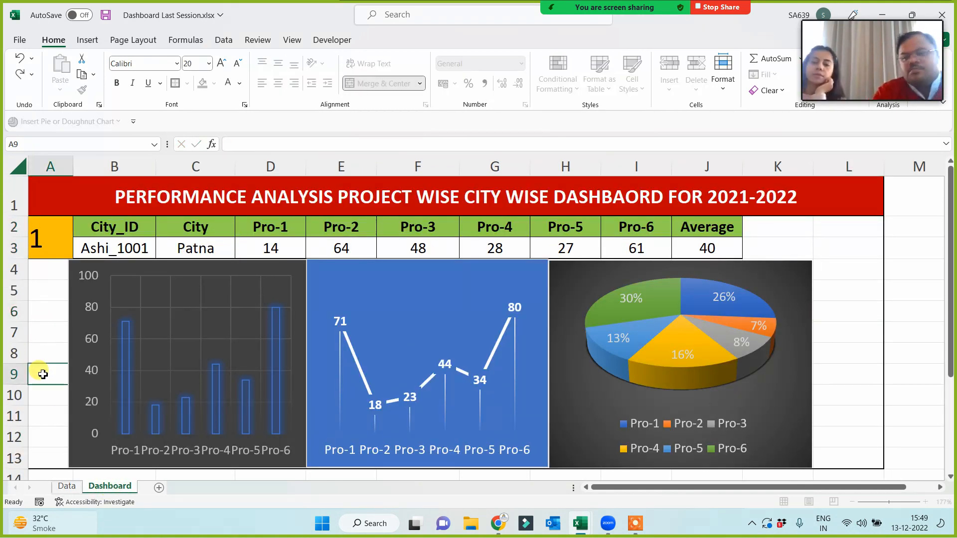
pyautogui.write('2')
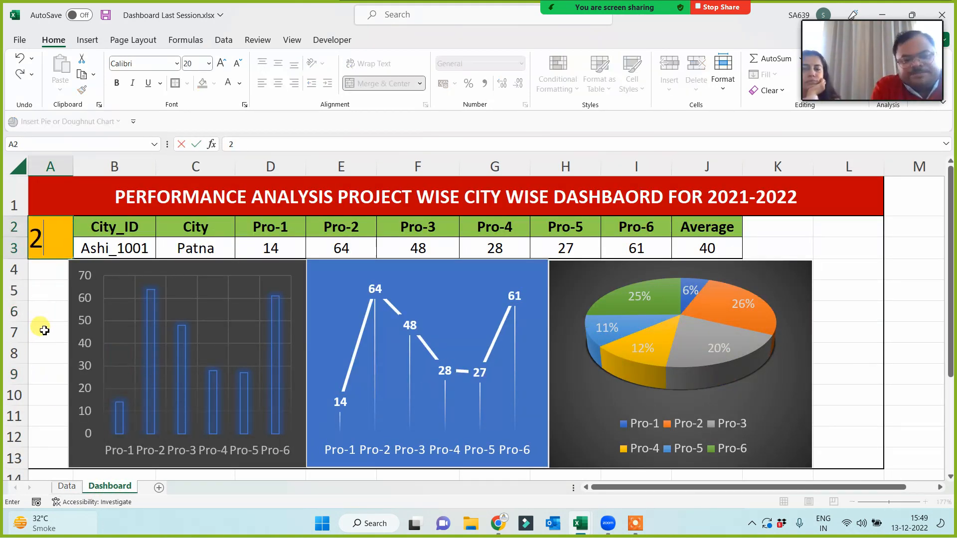
pyautogui.click(43, 329)
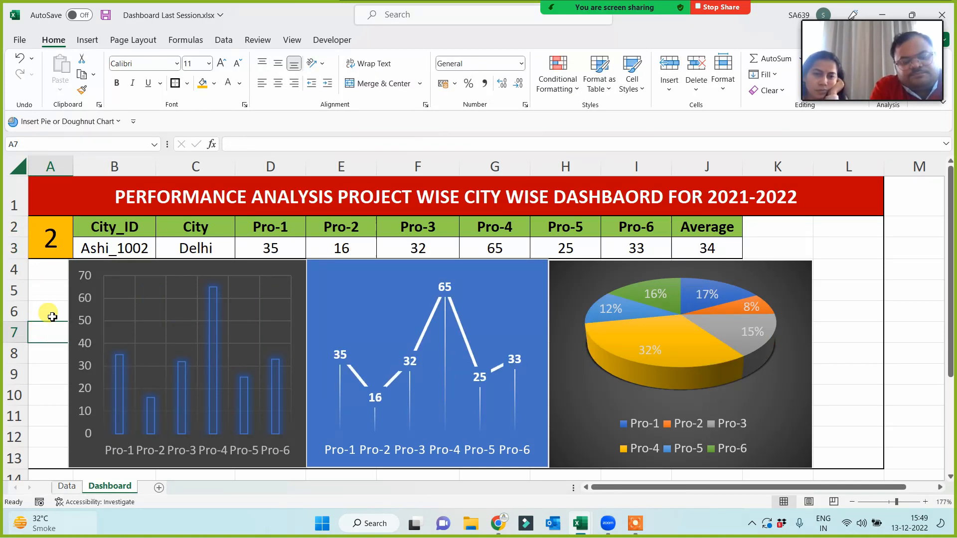
# Step: Replace the year range at the end of the dashboard title in A1 with DELHI
pyautogui.click(349, 207)
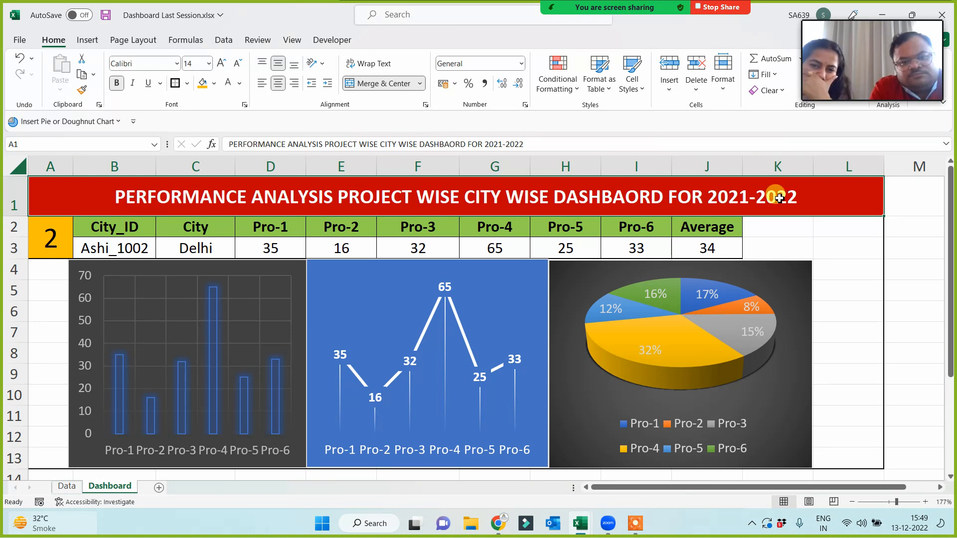
pyautogui.doubleClick(714, 199)
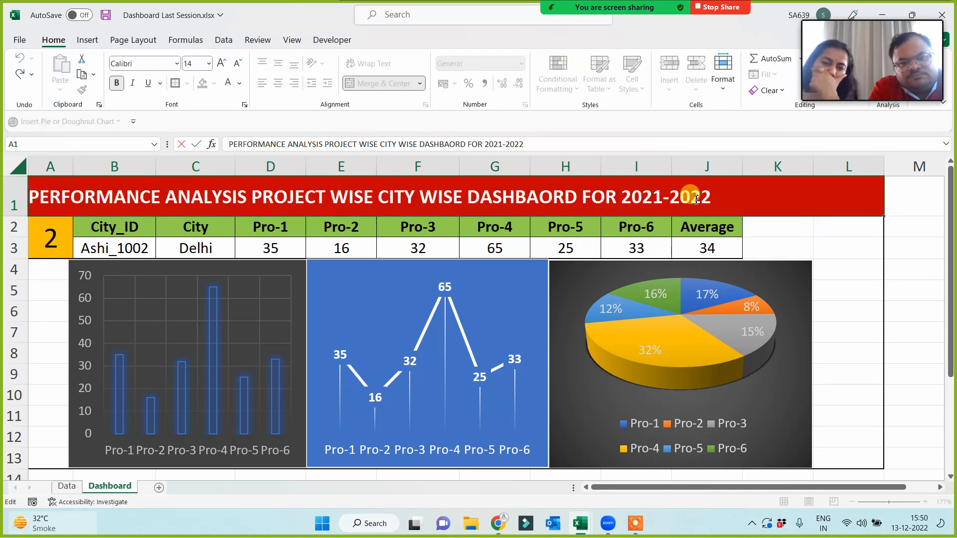
pyautogui.press('BackSpace')
pyautogui.press('BackSpace')
pyautogui.press('BackSpace')
pyautogui.press('BackSpace')
pyautogui.press('BackSpace')
pyautogui.press('BackSpace')
pyautogui.press('BackSpace')
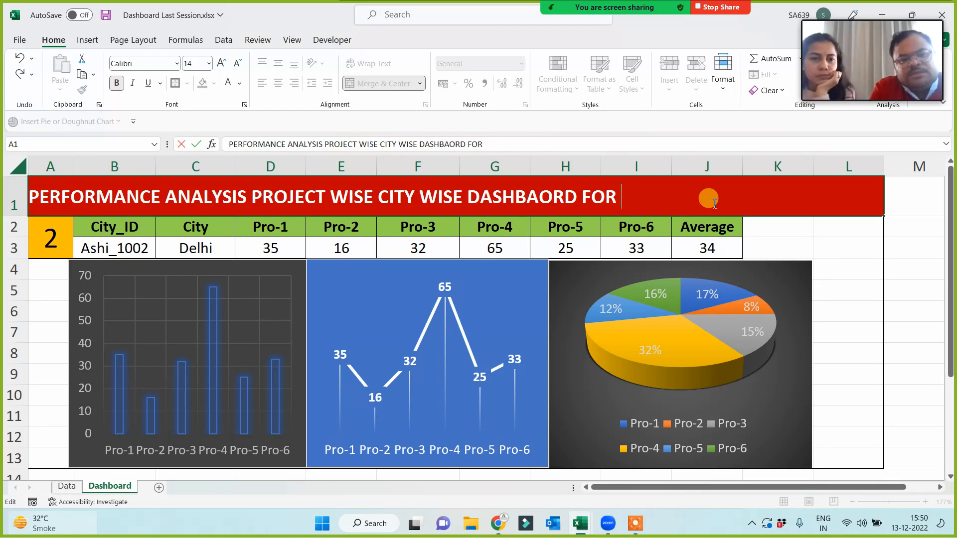
pyautogui.write('DELHI')
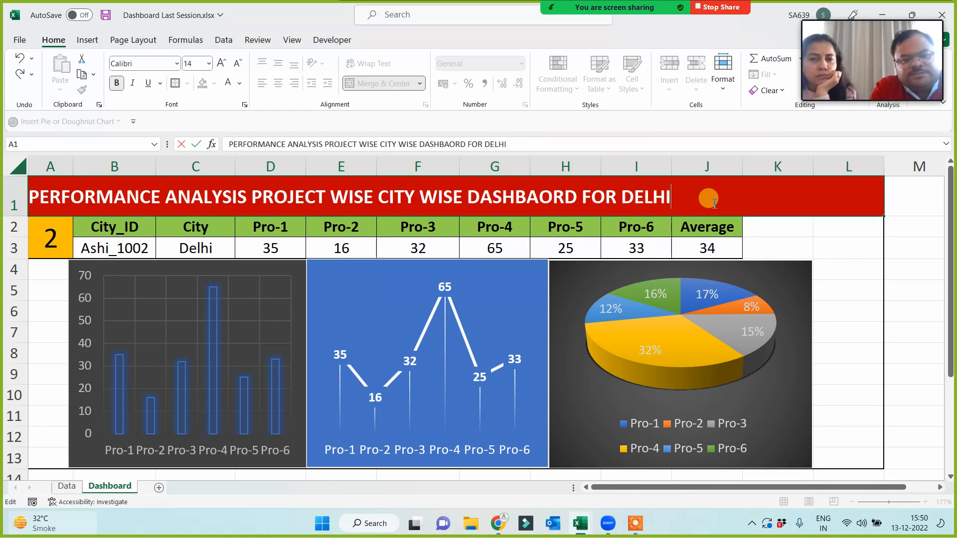
pyautogui.click(835, 315)
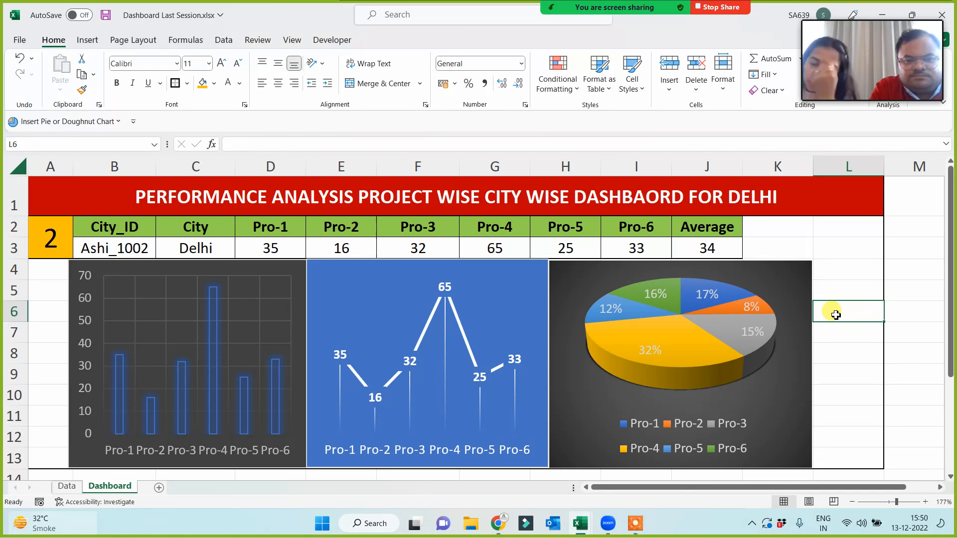
pyautogui.moveTo(857, 61)
pyautogui.click(845, 14)
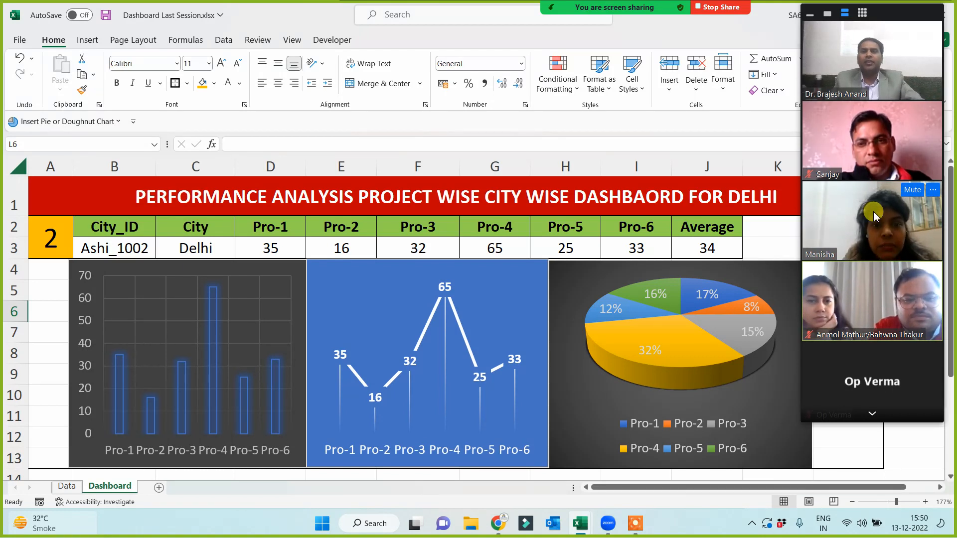
pyautogui.click(872, 415)
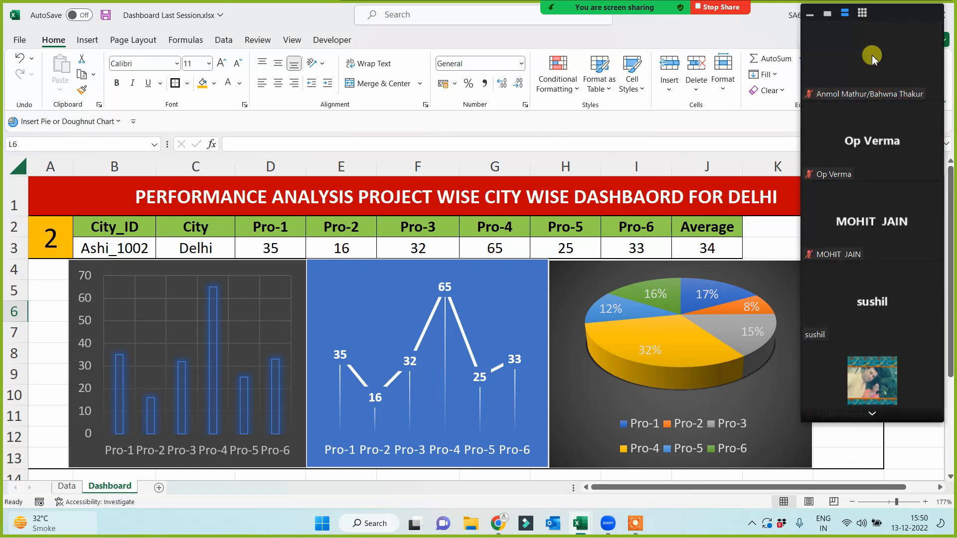
pyautogui.click(872, 28)
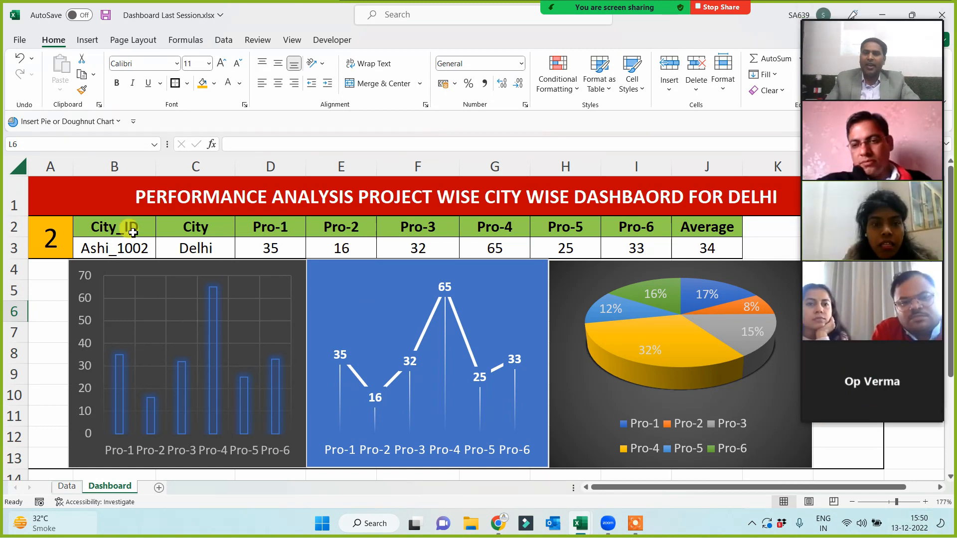
# Step: Set selector cell A2 to 3 and select city cell C3 to view its formula
pyautogui.click(54, 251)
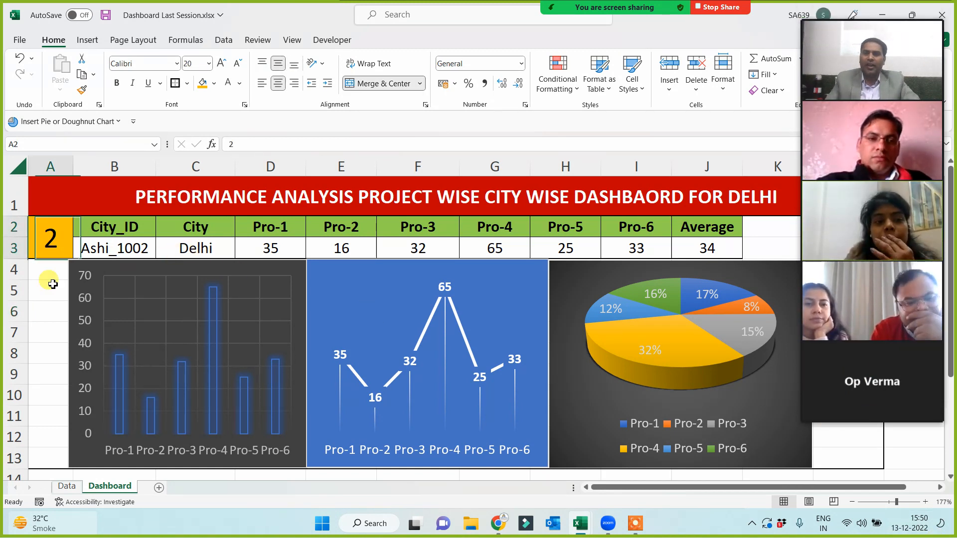
pyautogui.write('3')
pyautogui.click(45, 319)
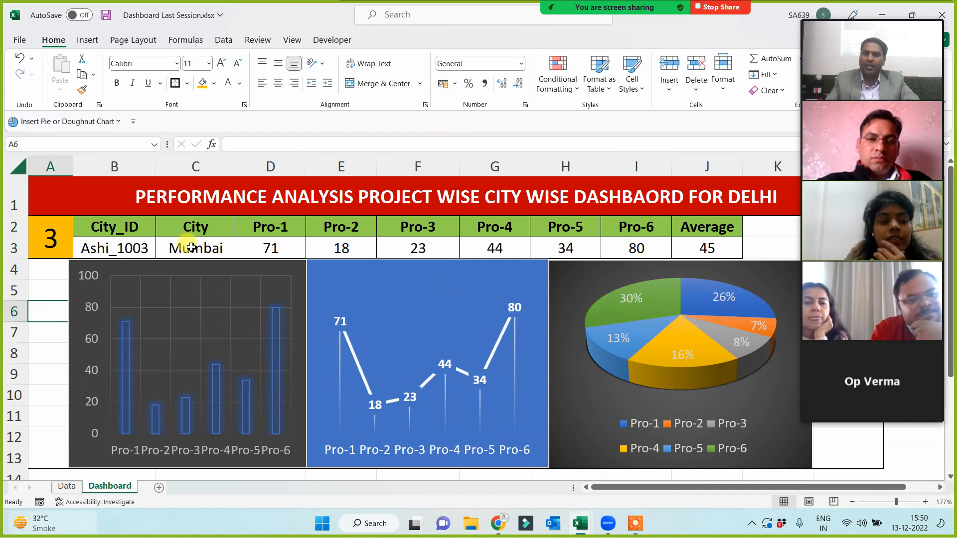
pyautogui.click(193, 246)
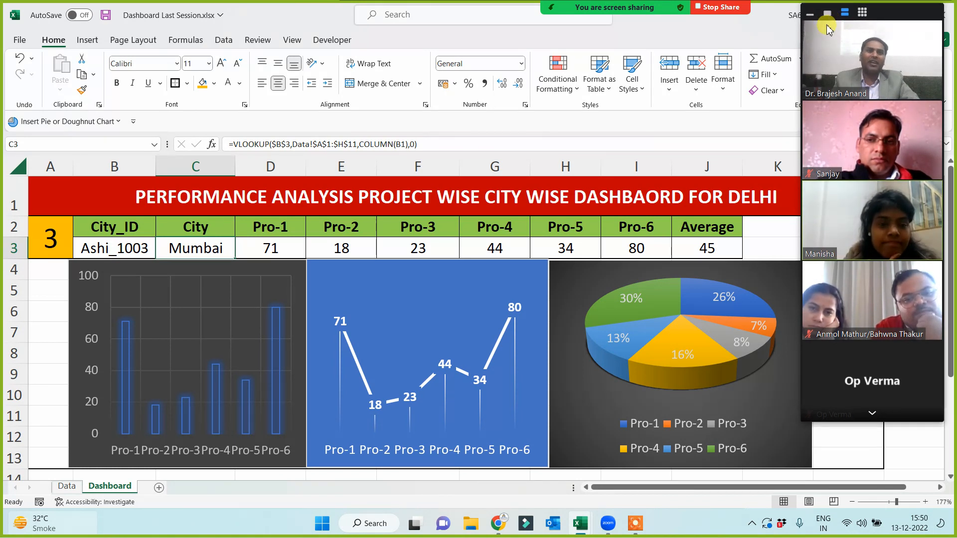
pyautogui.click(827, 19)
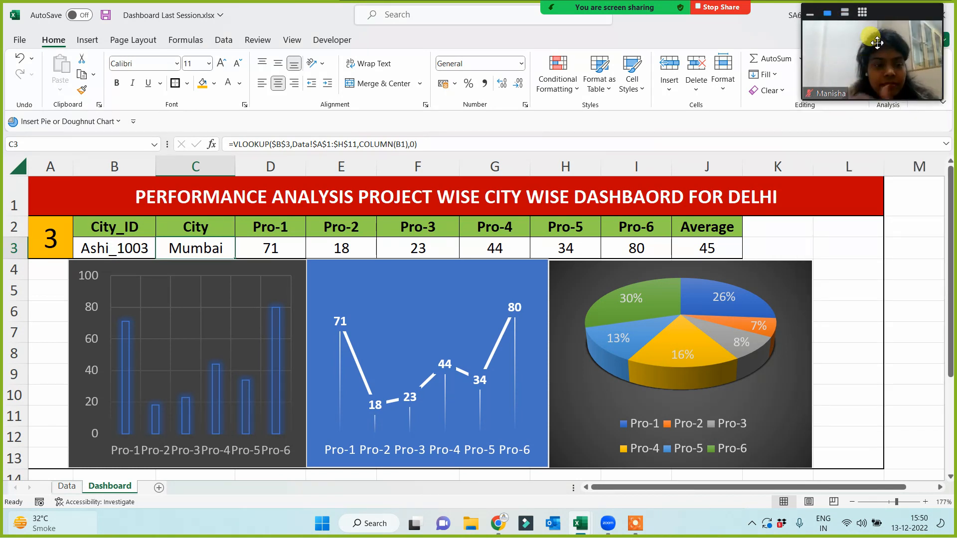
pyautogui.moveTo(915, 20); pyautogui.dragTo(934, 26)
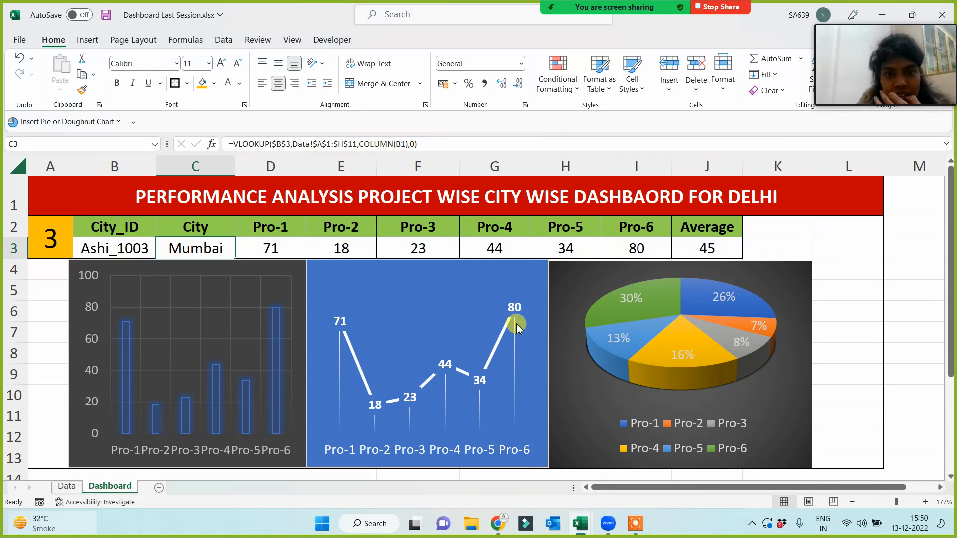
# Step: Open the dashboard title in A1 for editing at its start
pyautogui.click(331, 196)
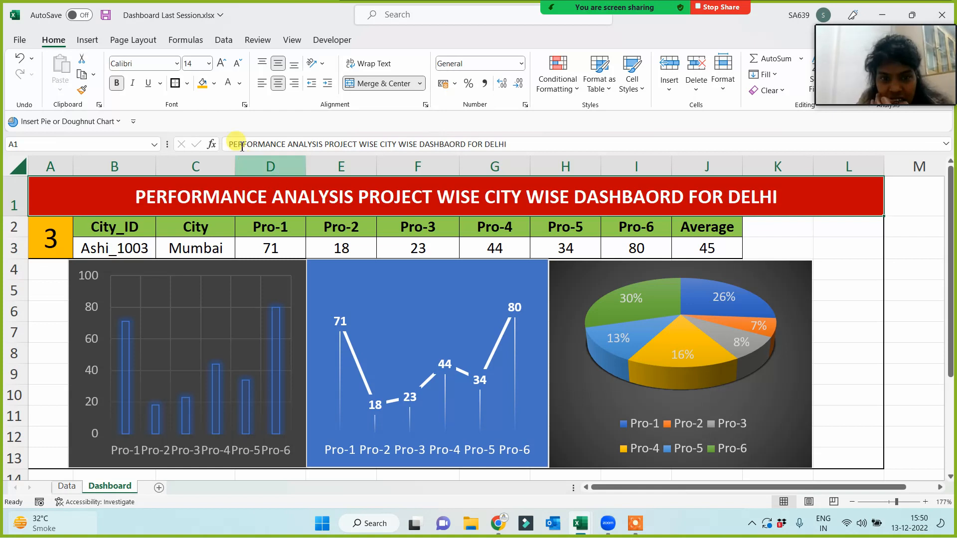
pyautogui.doubleClick(230, 187)
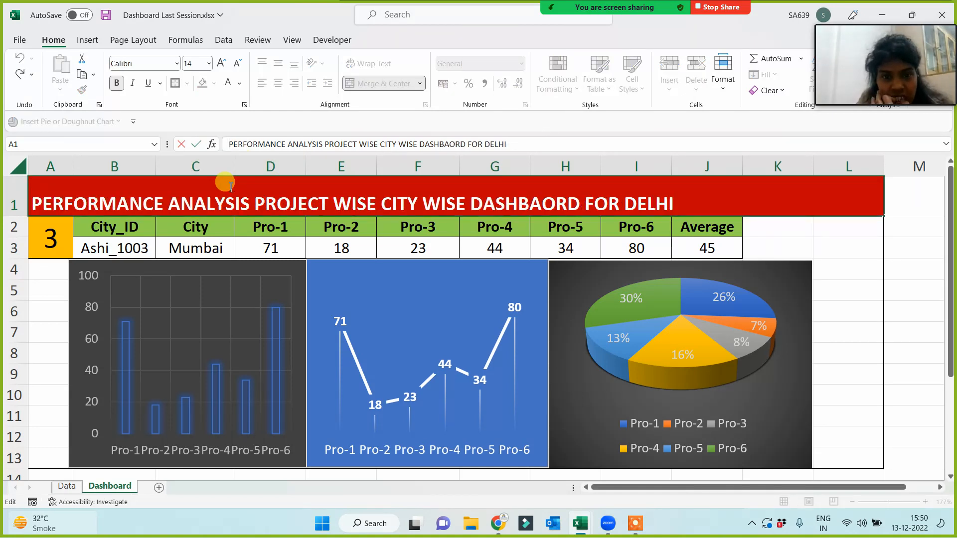
# Step: Turn the title in A1 into a formula that joins "PERFORMANCE ANALYSIS PROJECT WISE CITY WISE DASHBAORD FOR " with the city name in C3
pyautogui.write('="')
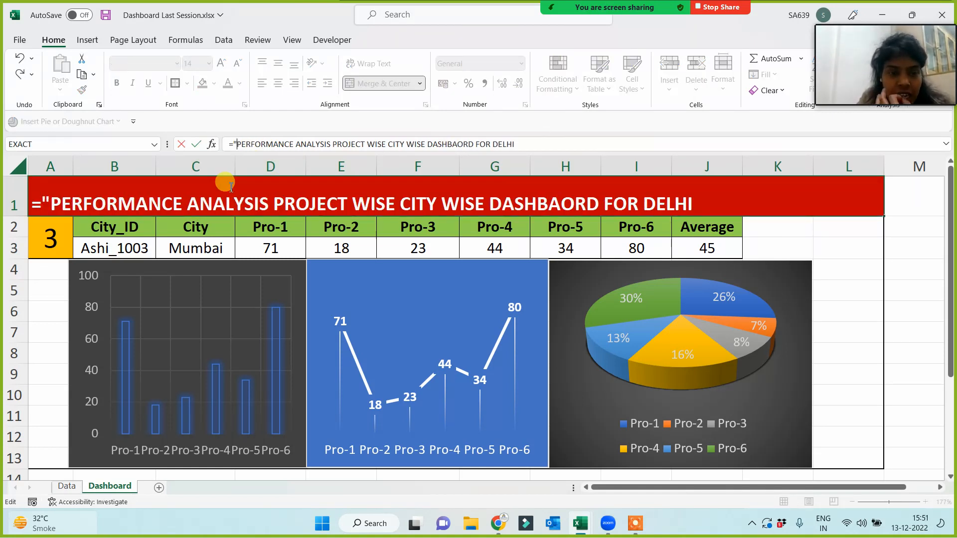
pyautogui.click(493, 144)
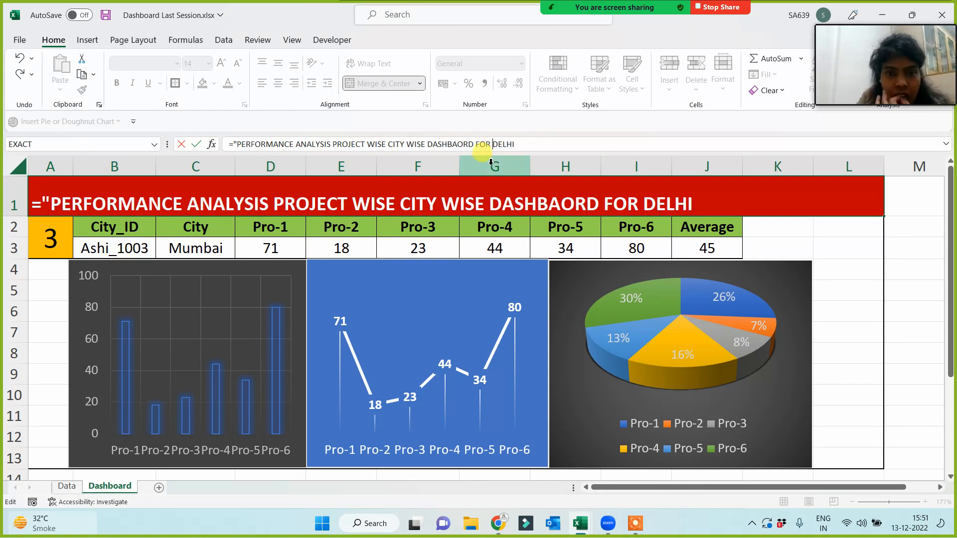
pyautogui.write('"')
pyautogui.click(544, 144)
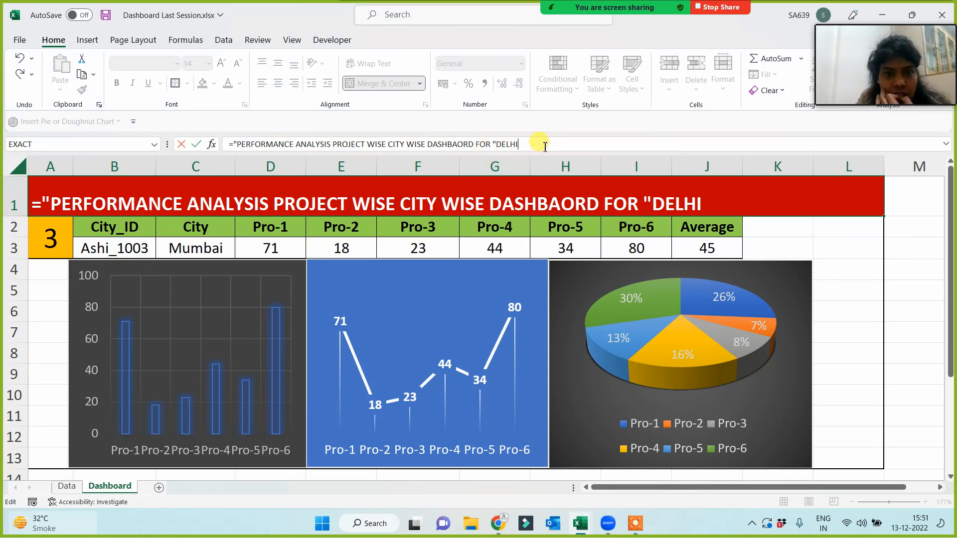
pyautogui.press('BackSpace')
pyautogui.press('BackSpace')
pyautogui.press('BackSpace')
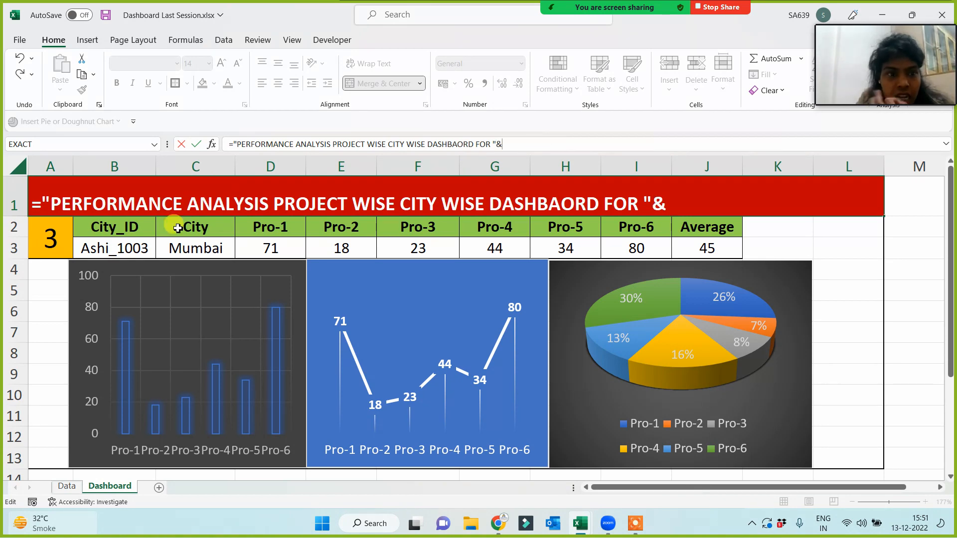
pyautogui.write('&')
pyautogui.click(185, 249)
pyautogui.press('Return')
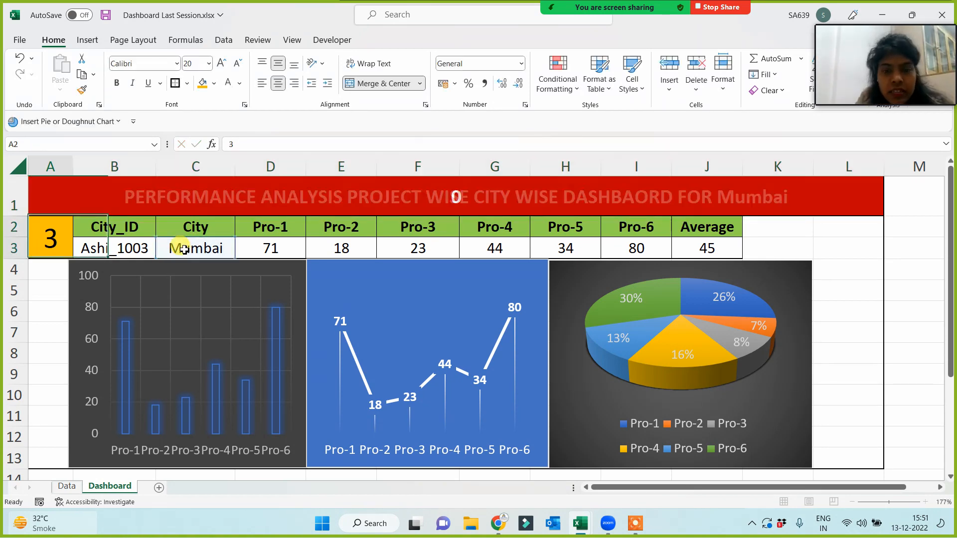
# Step: Test the dynamic title by setting the selector number in A2 to 1, 2 and 5 in turn
pyautogui.write('1')
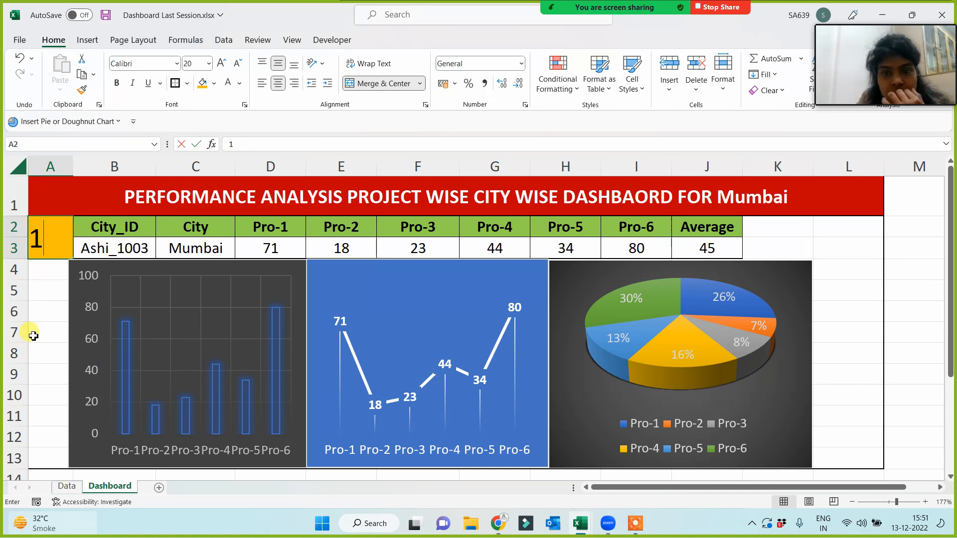
pyautogui.click(39, 333)
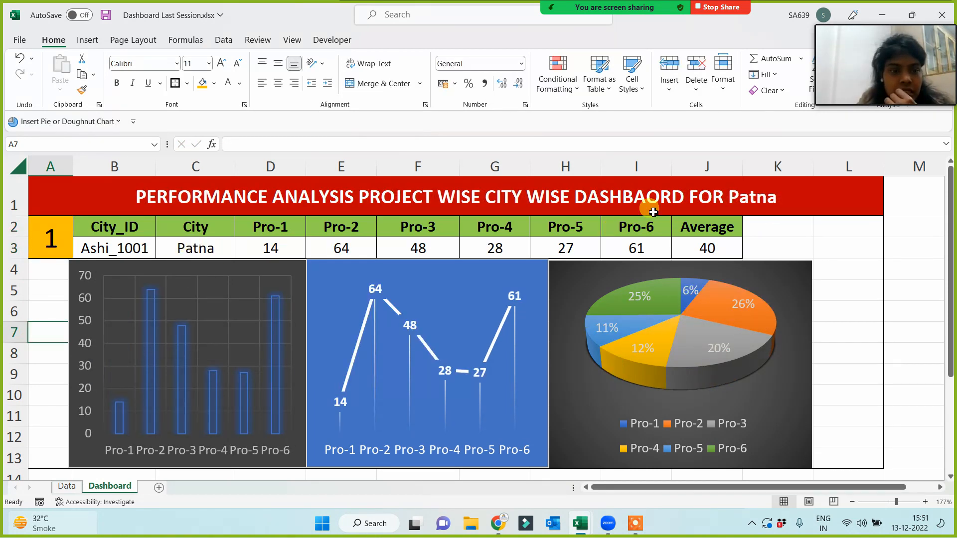
pyautogui.click(50, 238)
pyautogui.write('2')
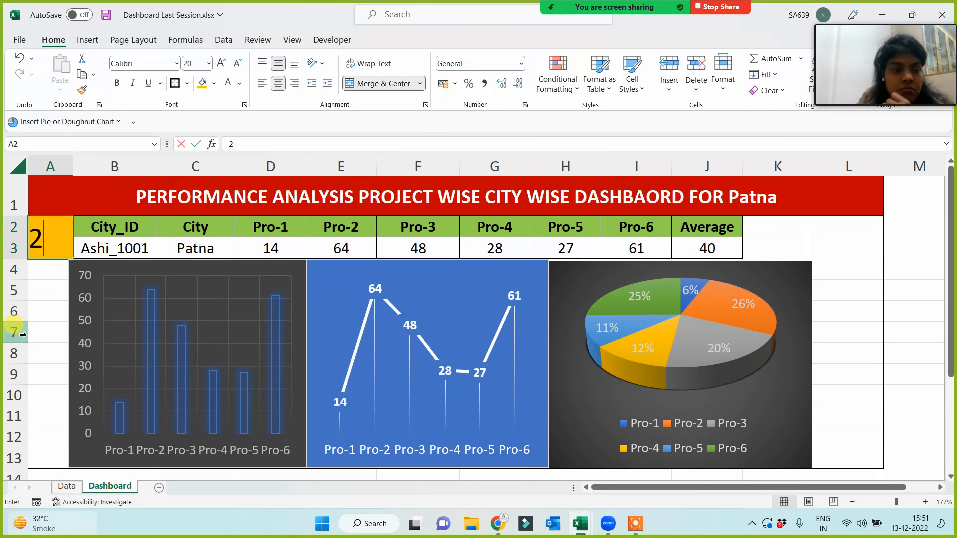
pyautogui.click(23, 335)
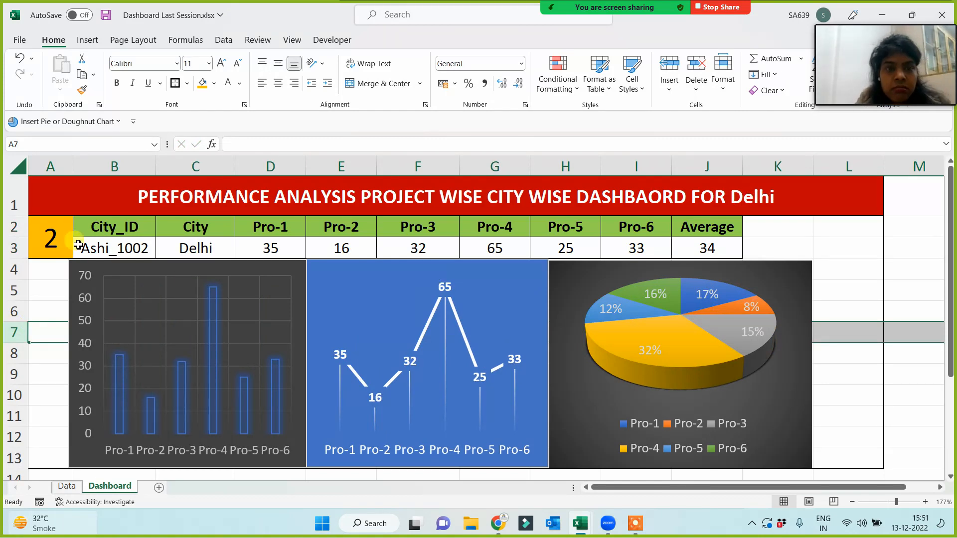
pyautogui.click(48, 235)
pyautogui.write('5')
pyautogui.click(46, 330)
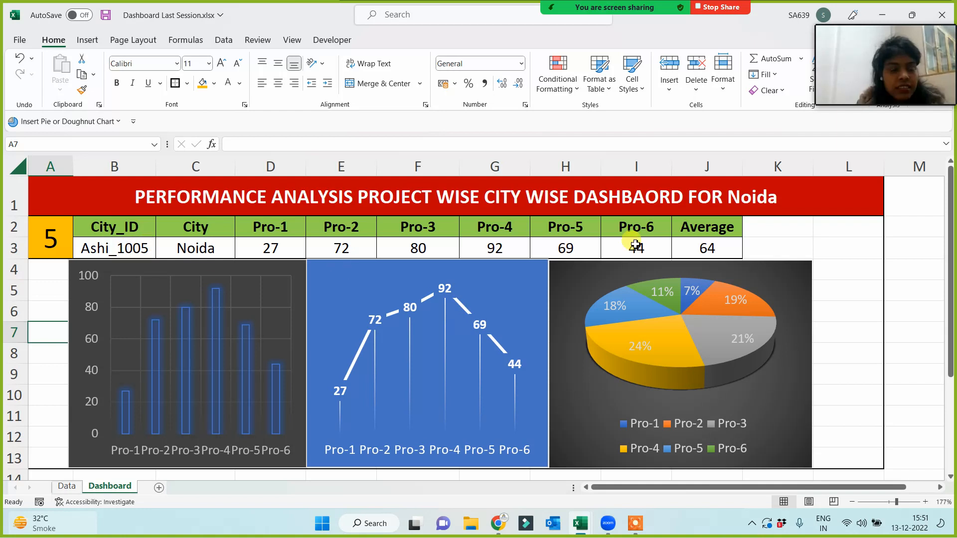
# Step: Wrap the C3 reference in the A1 title formula in the UPPER function so the city name is capitalized
pyautogui.click(645, 202)
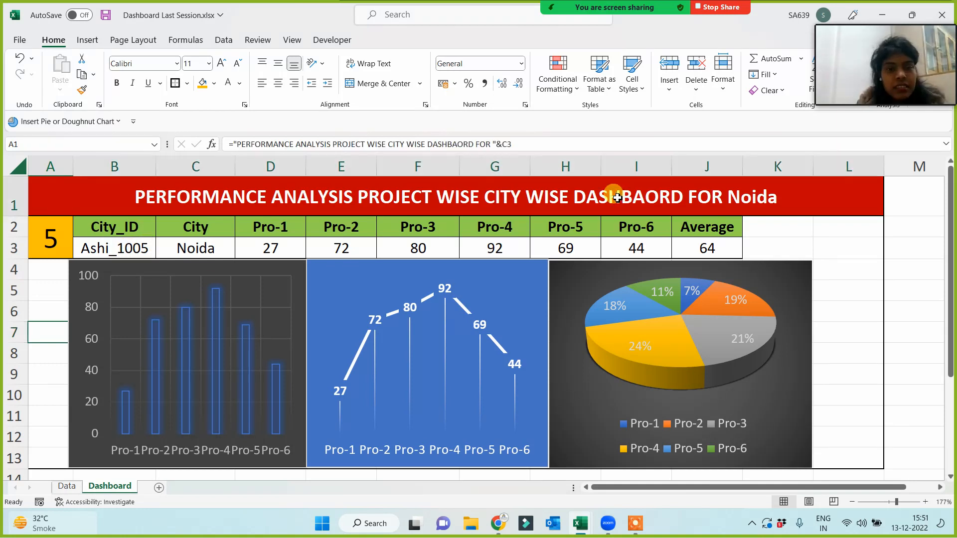
pyautogui.click(505, 144)
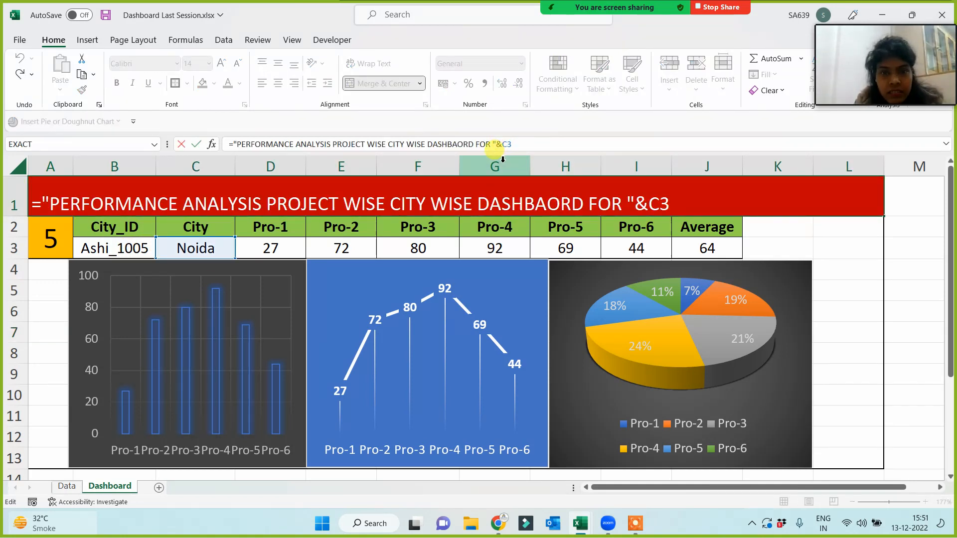
pyautogui.write('upper(')
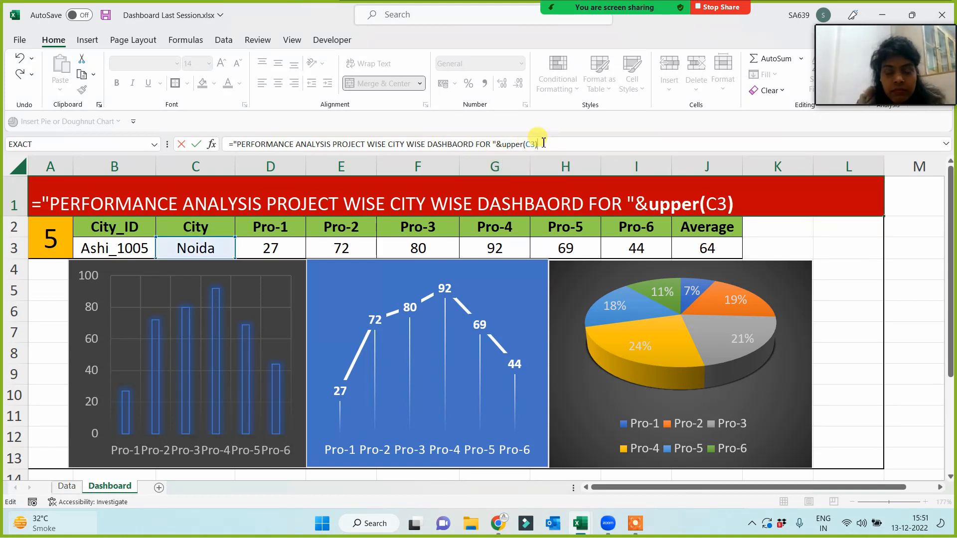
pyautogui.write(')')
pyautogui.press('Return')
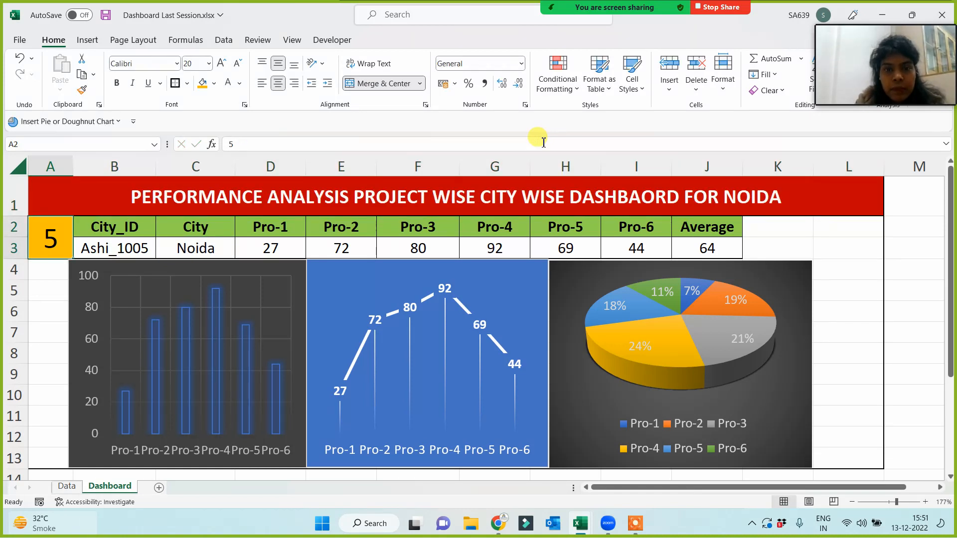
pyautogui.click(720, 250)
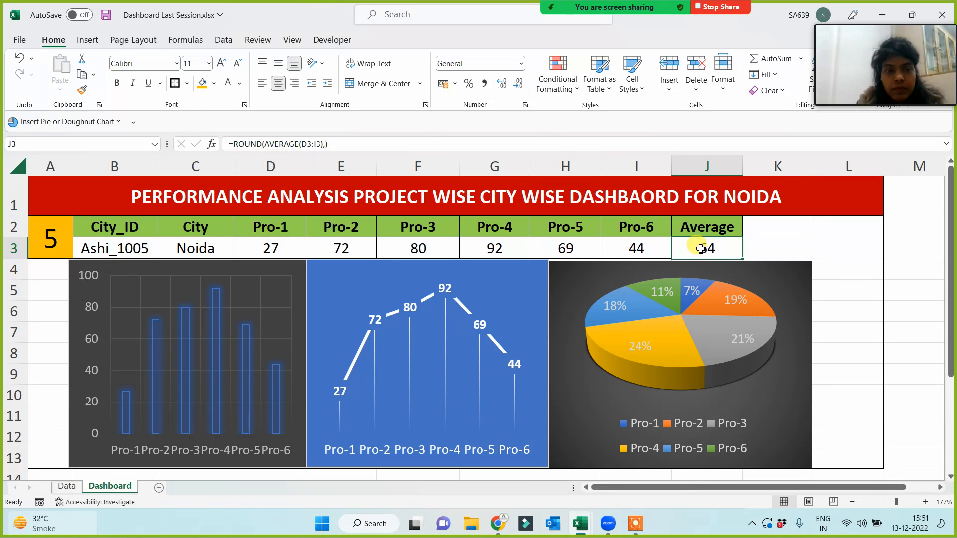
pyautogui.click(716, 198)
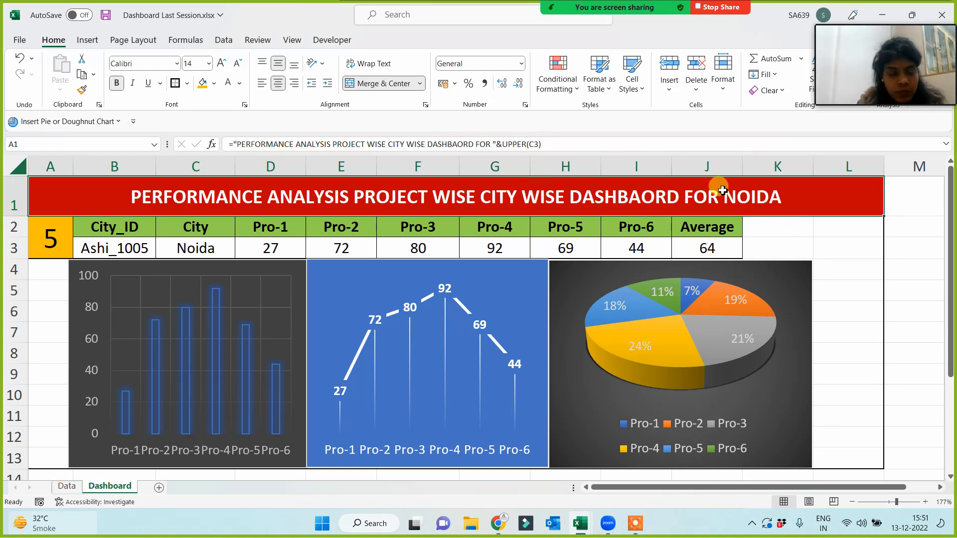
pyautogui.click(846, 324)
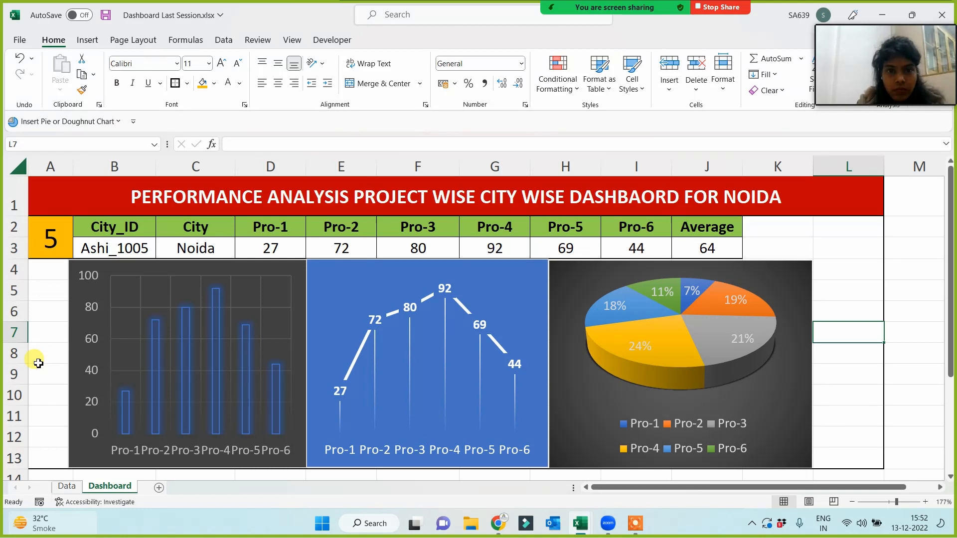
# Step: Test the dashboard with the capitalized title by entering 1, 2 and 3 in turn as the selector in A2
pyautogui.click(51, 240)
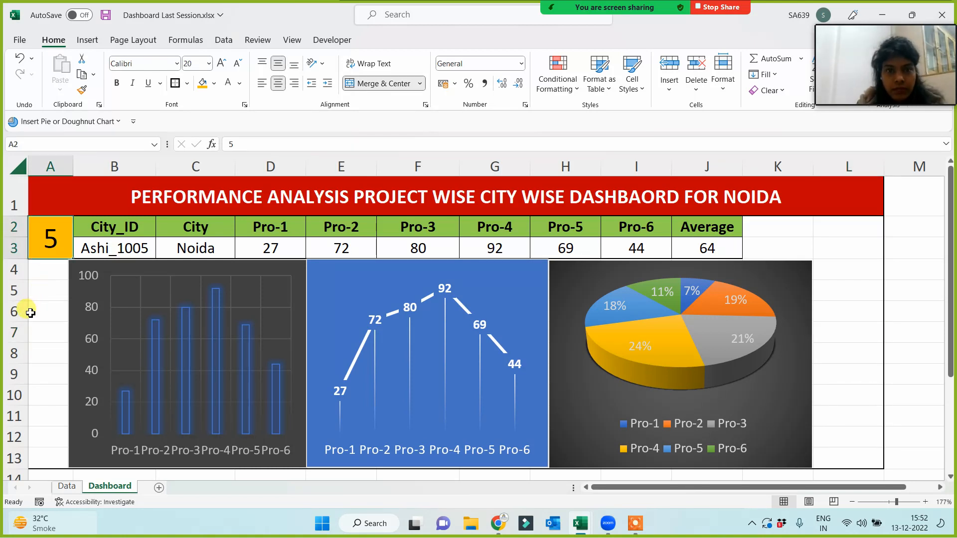
pyautogui.write('1')
pyautogui.click(38, 300)
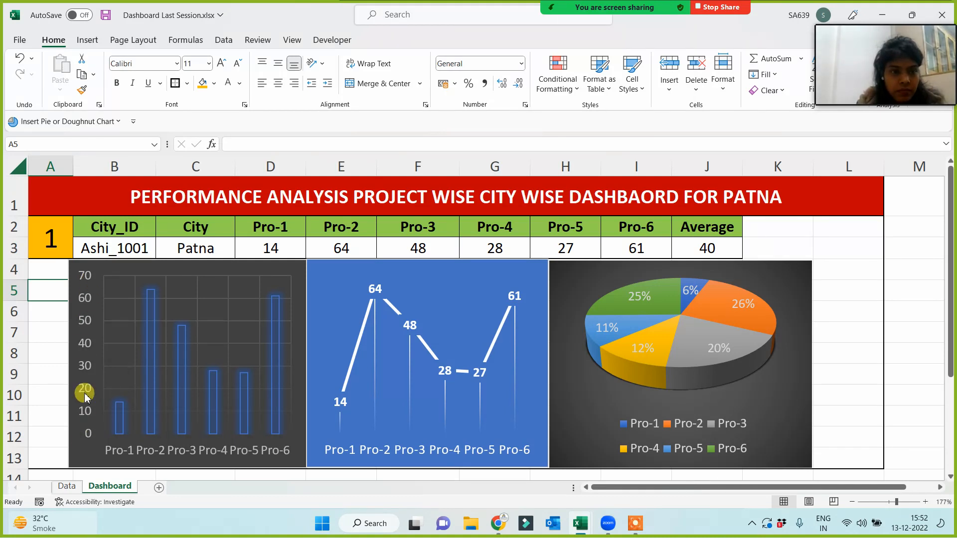
pyautogui.click(61, 243)
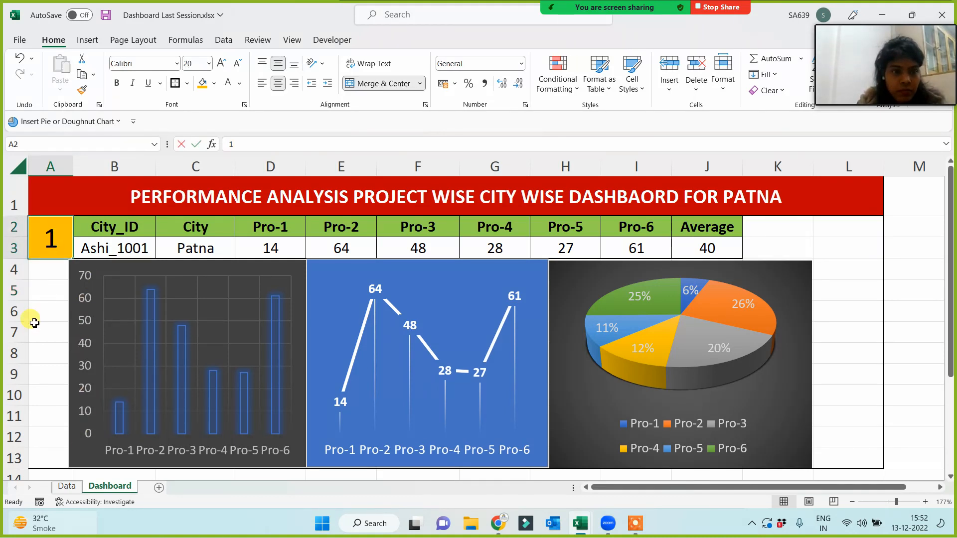
pyautogui.write('1')
pyautogui.click(33, 321)
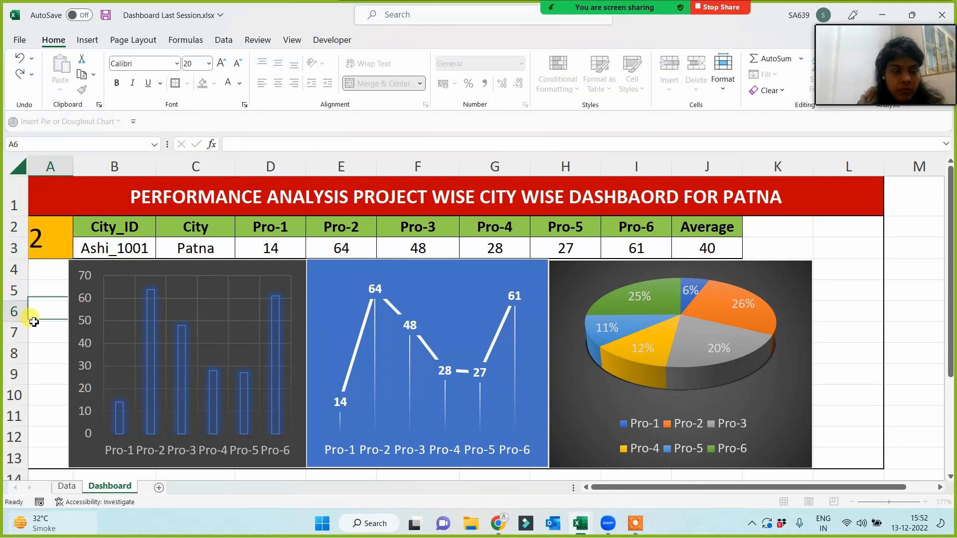
pyautogui.click(52, 254)
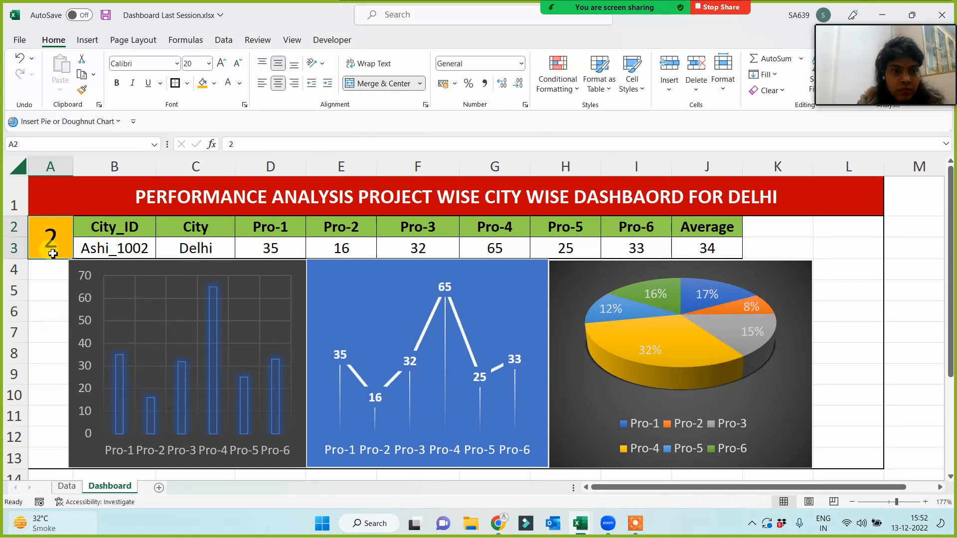
pyautogui.write('3')
pyautogui.click(35, 310)
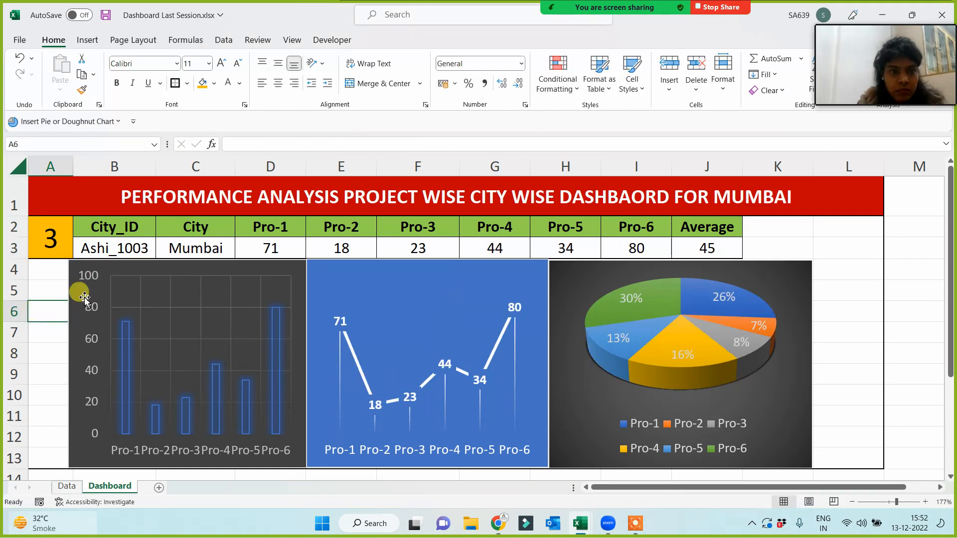
# Step: Check further cities by changing the selector in A2 to 5 and 4, ending on 7
pyautogui.click(52, 250)
pyautogui.write('5')
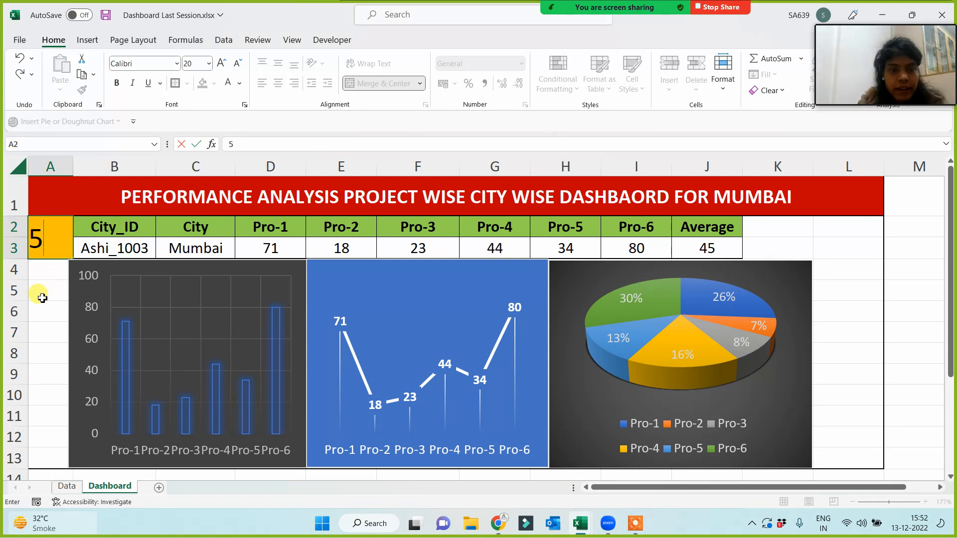
pyautogui.click(39, 294)
pyautogui.click(60, 241)
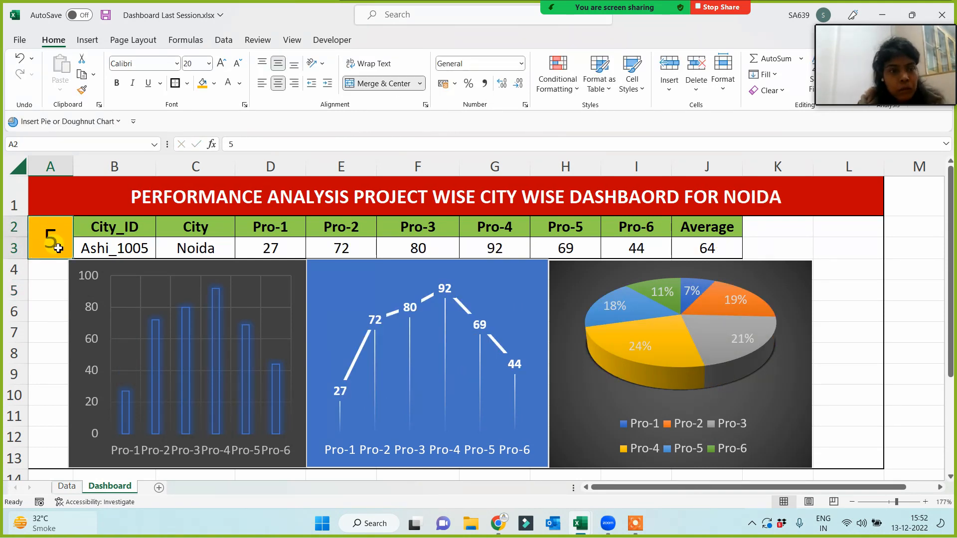
pyautogui.write('4')
pyautogui.click(42, 296)
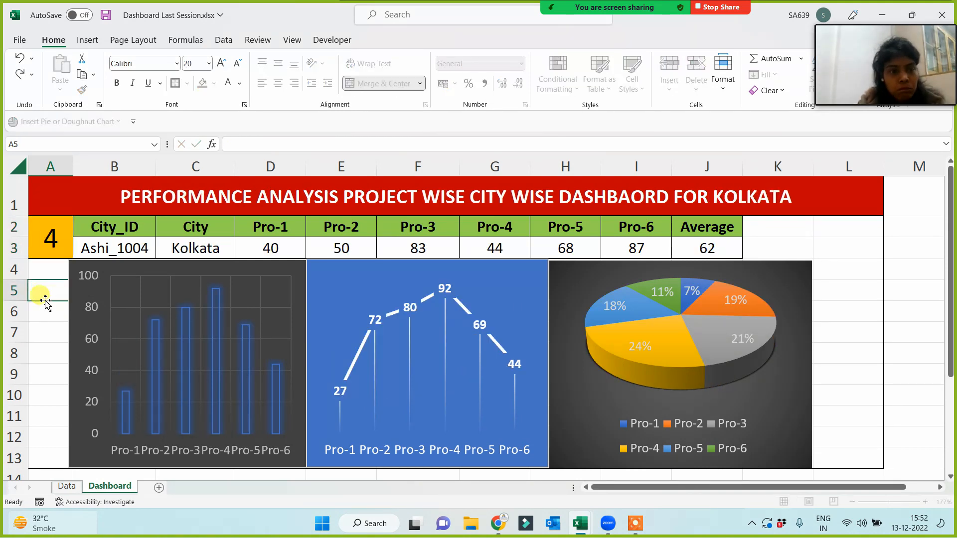
pyautogui.click(53, 239)
pyautogui.write('7')
pyautogui.click(45, 294)
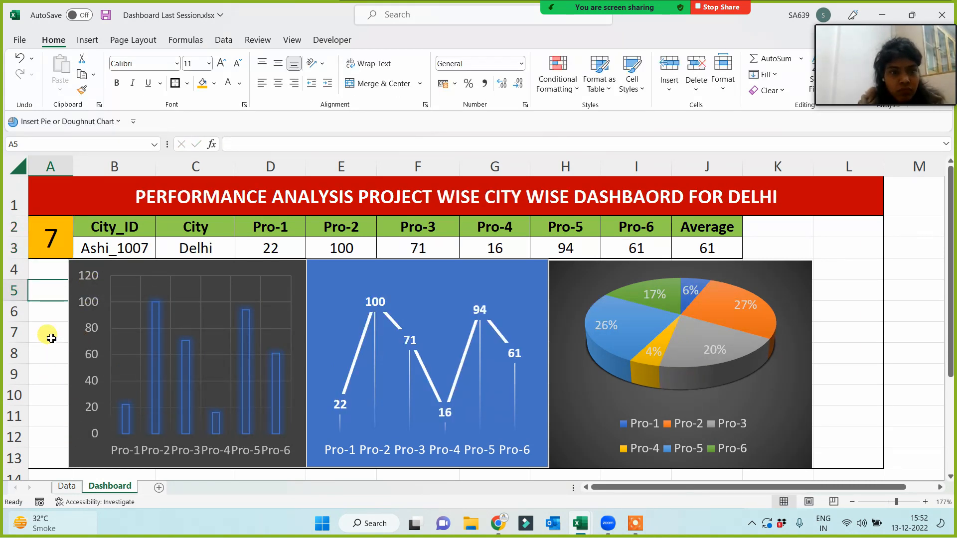
pyautogui.click(853, 16)
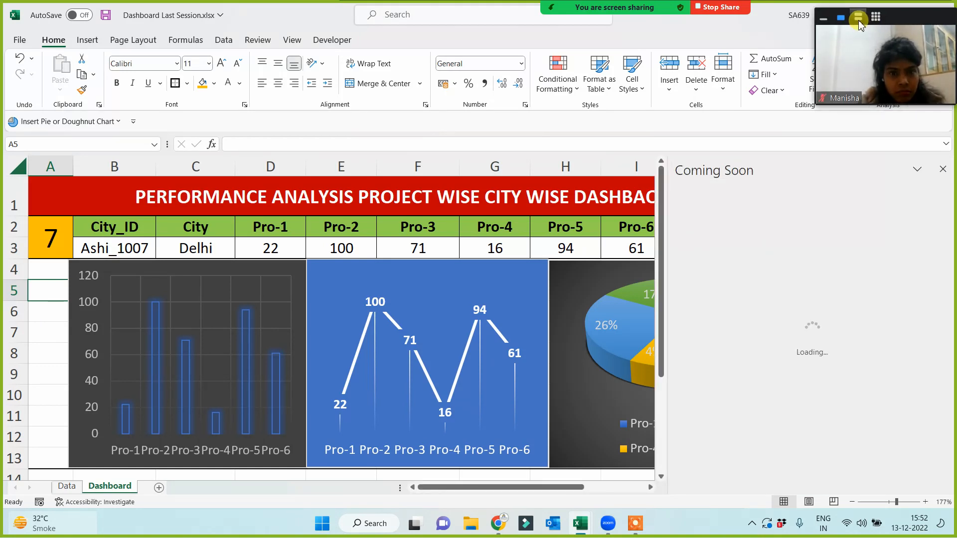
pyautogui.click(858, 20)
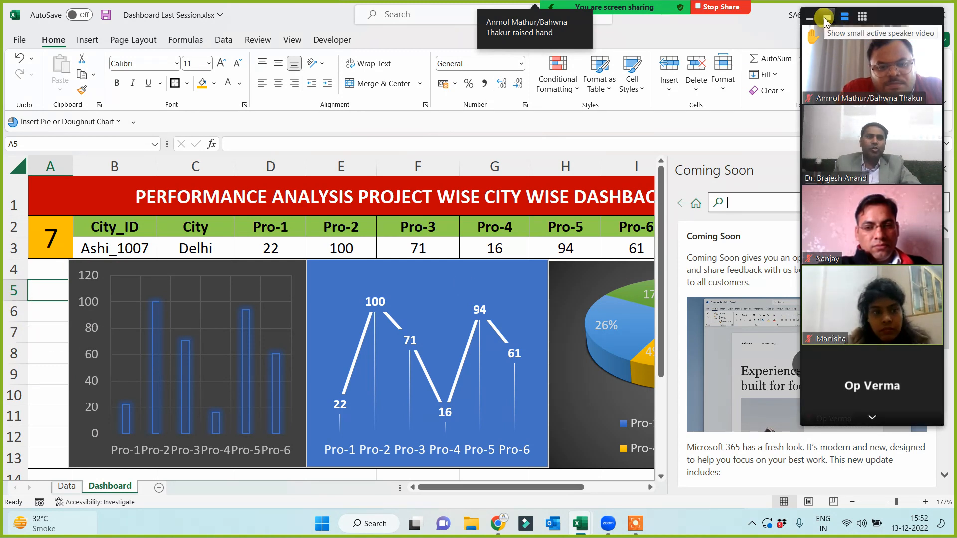
pyautogui.click(828, 21)
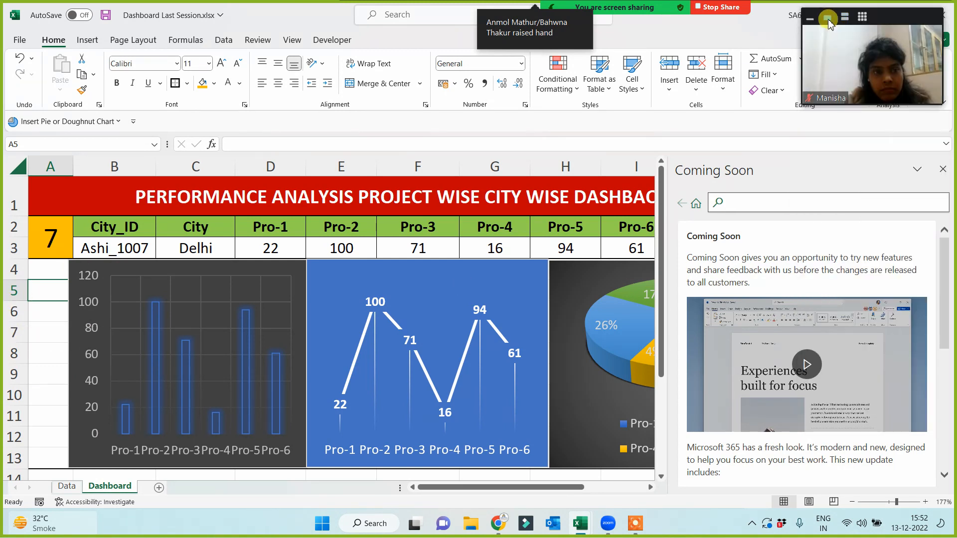
pyautogui.click(943, 169)
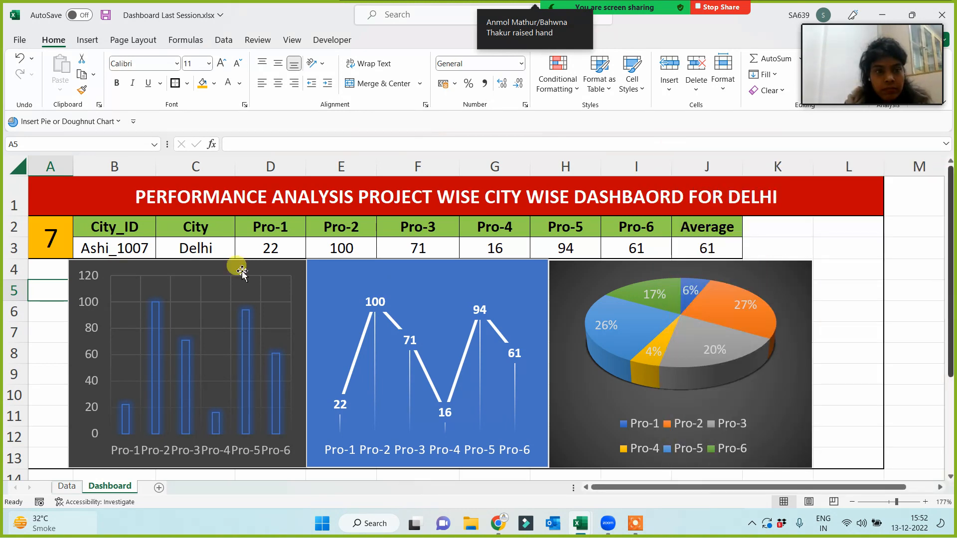
# Step: Set the column chart's vertical axis bounds to a minimum of 0 and a maximum of 100
pyautogui.click(89, 307)
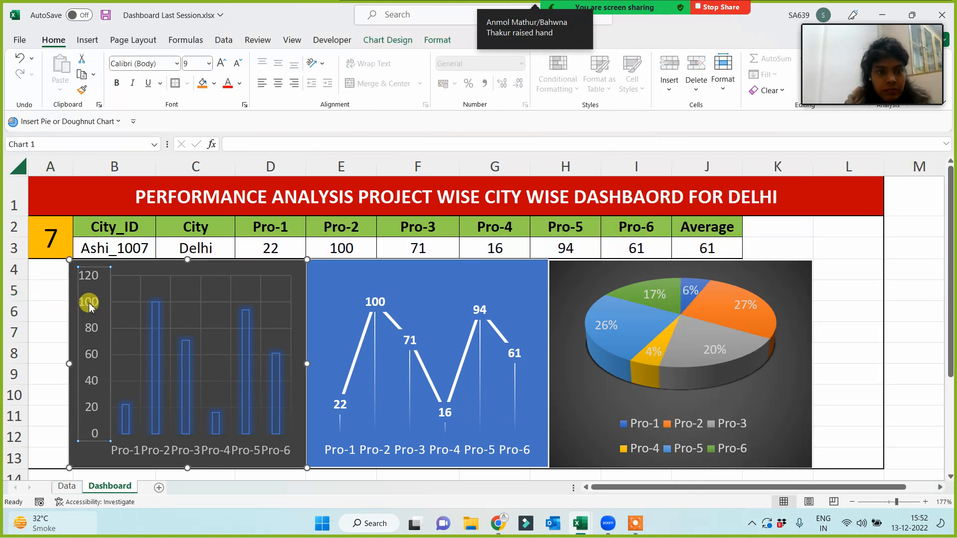
pyautogui.rightClick(90, 306)
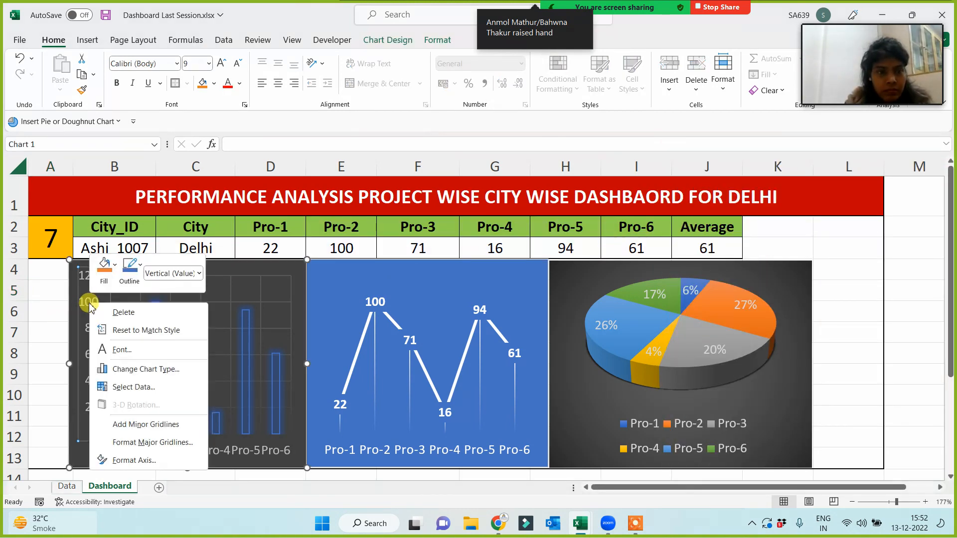
pyautogui.click(136, 461)
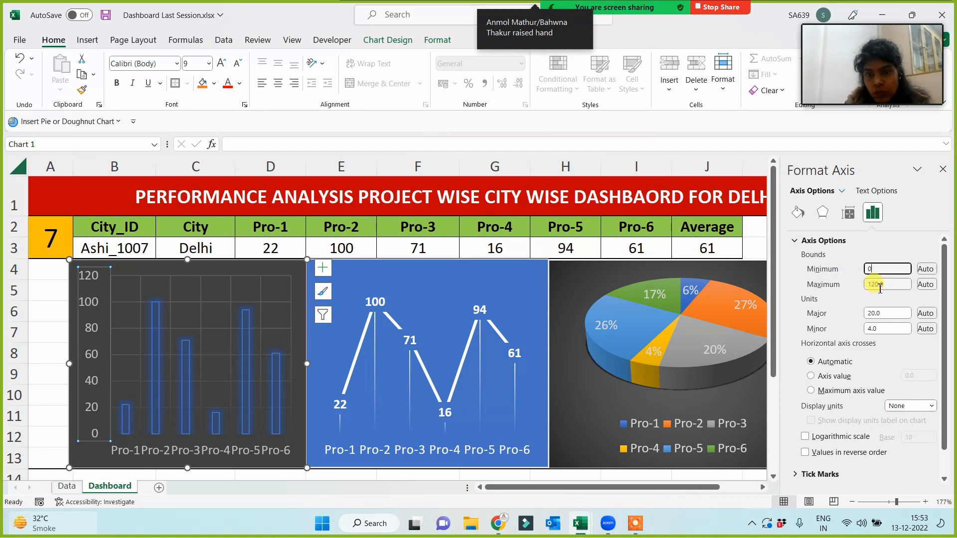
pyautogui.press('Tab')
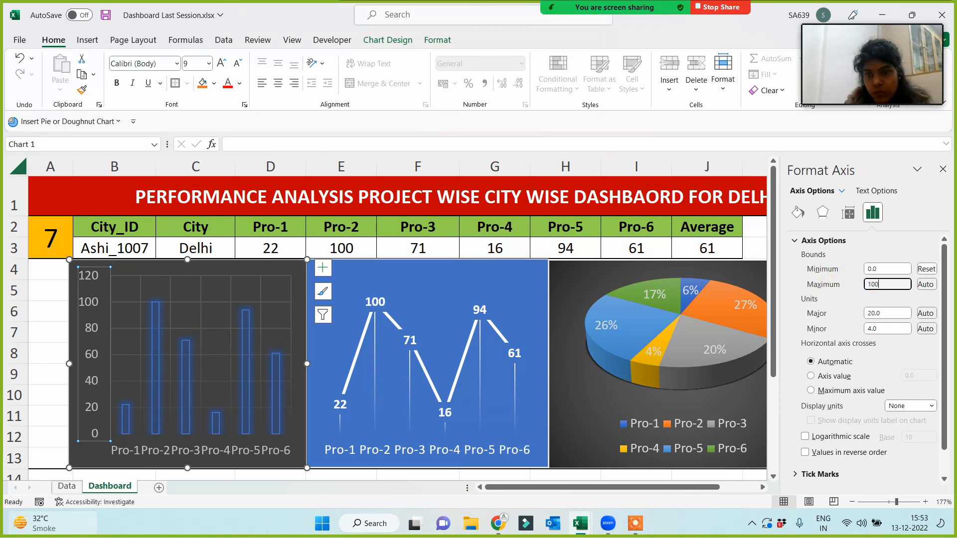
pyautogui.click(48, 345)
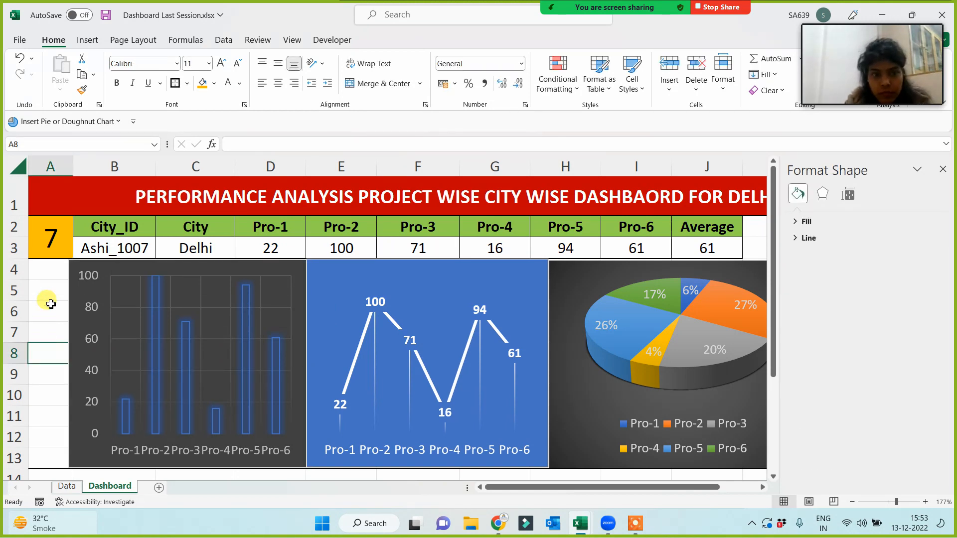
# Step: Test the fixed axis scale by entering 1, 2 and 3 in turn as the selector in A2
pyautogui.click(48, 244)
pyautogui.write('1')
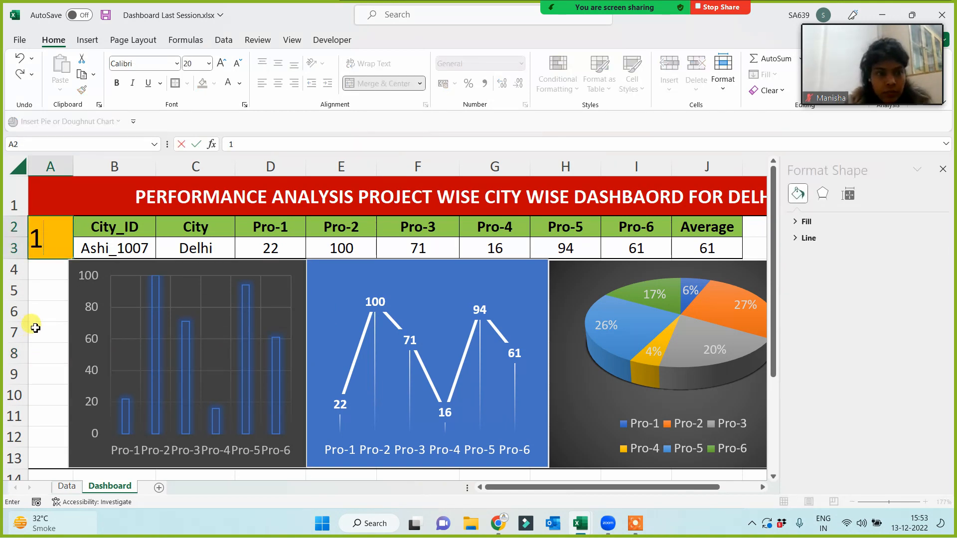
pyautogui.click(30, 330)
pyautogui.click(40, 247)
pyautogui.write('2')
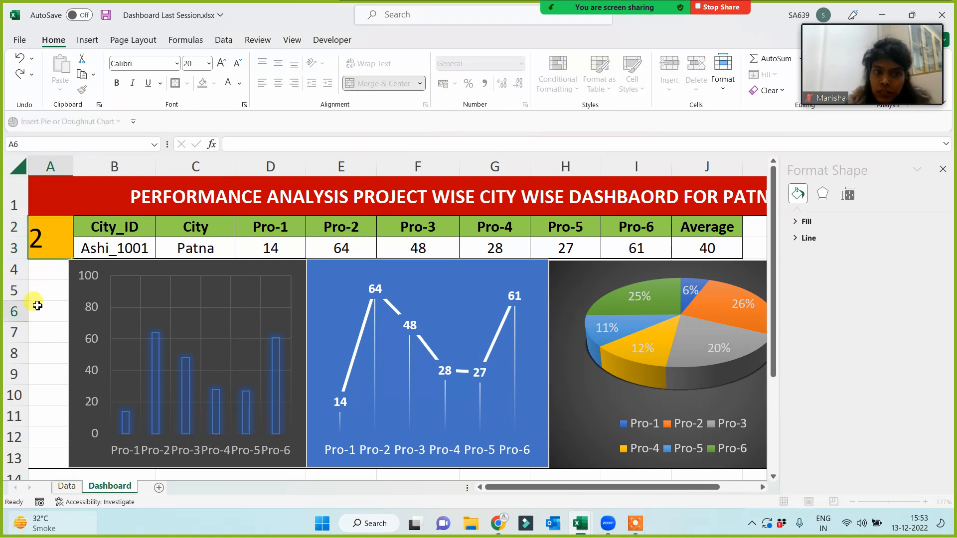
pyautogui.click(32, 300)
pyautogui.click(48, 253)
pyautogui.write('3')
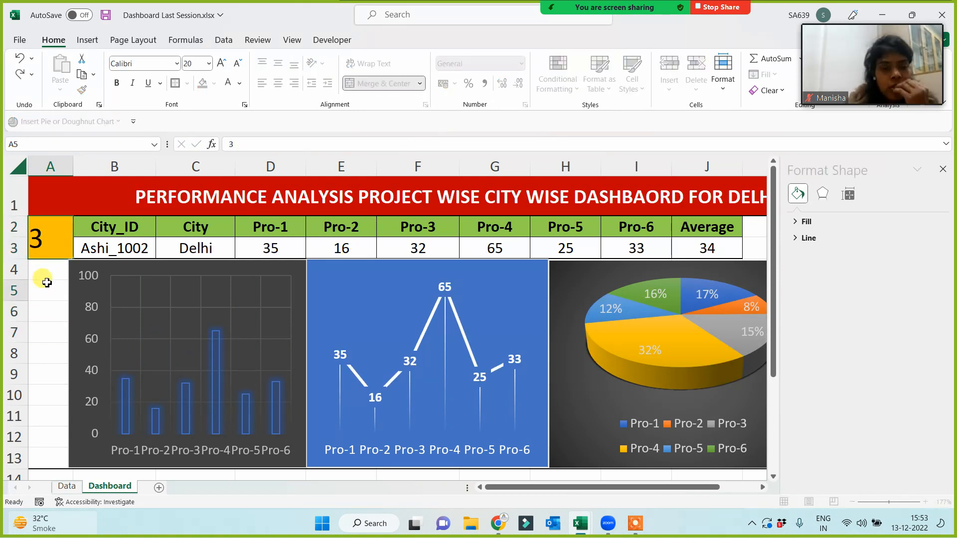
pyautogui.click(47, 291)
# Step: Reduce the font size of the column chart's vertical axis labels to 8 and close the axis formatting pane
pyautogui.click(93, 311)
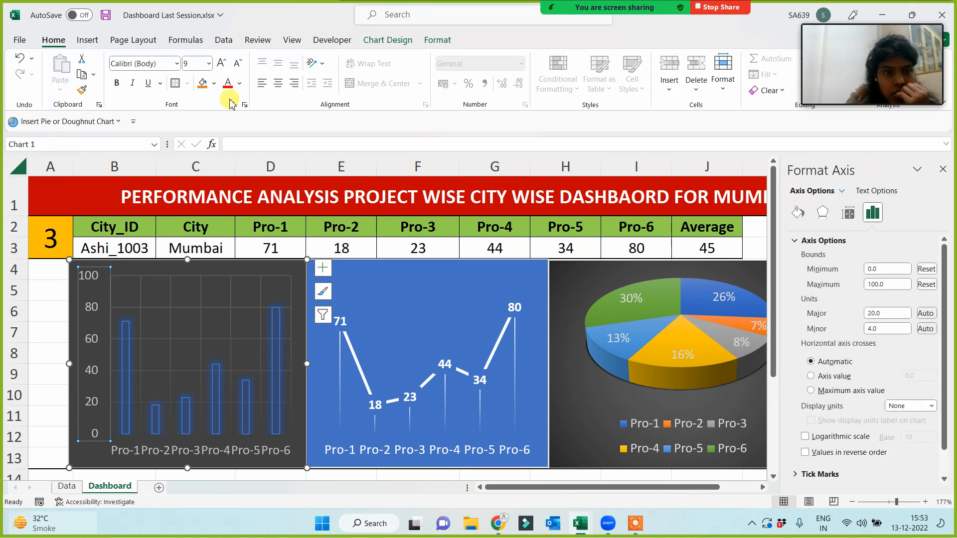
pyautogui.click(237, 68)
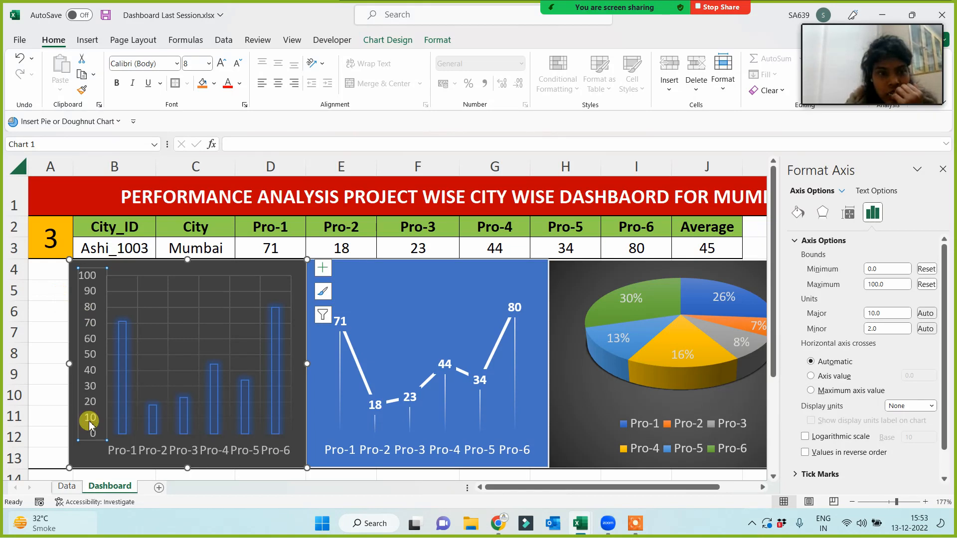
pyautogui.click(223, 68)
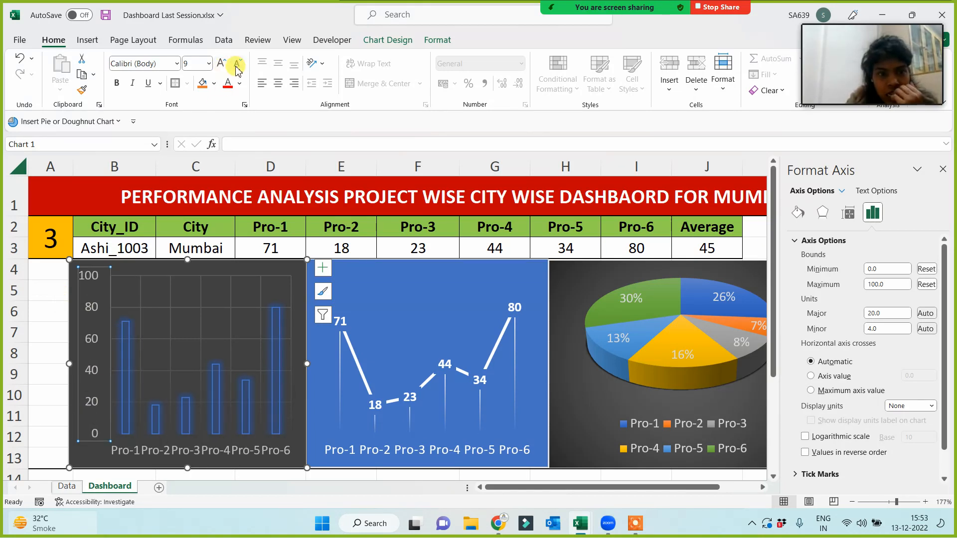
pyautogui.click(236, 68)
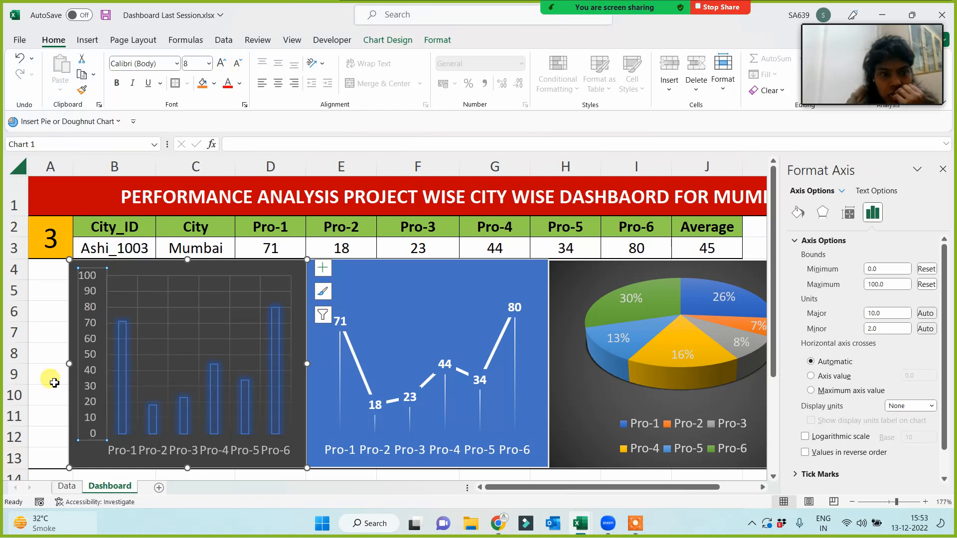
pyautogui.click(944, 169)
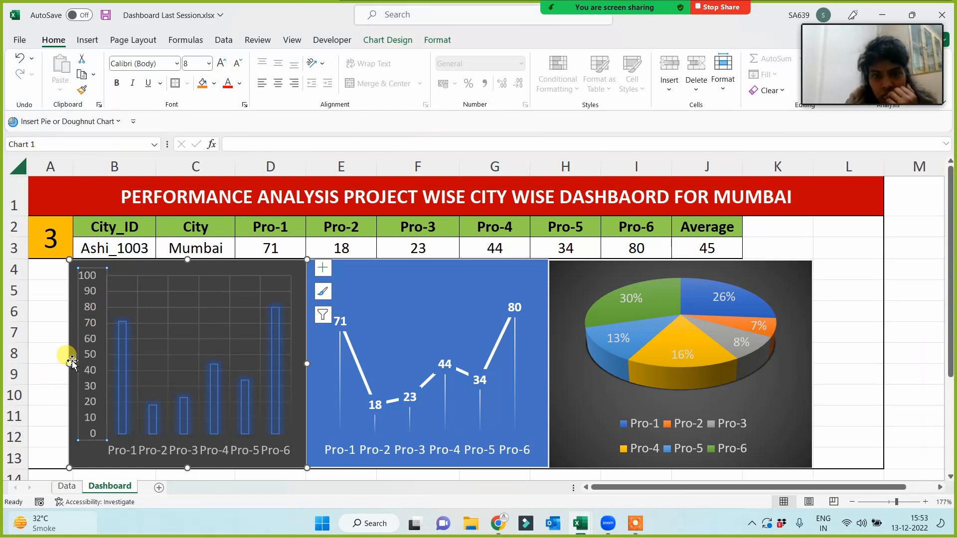
pyautogui.click(53, 354)
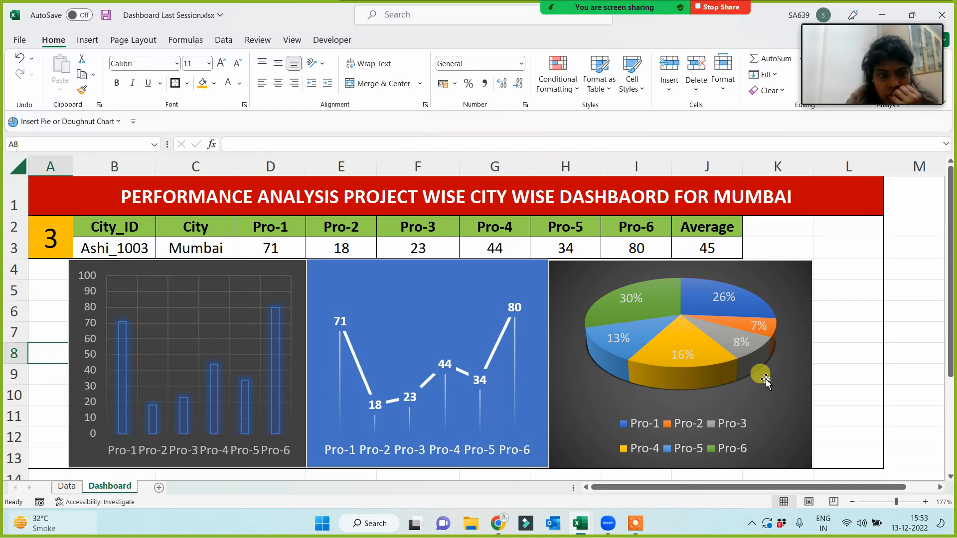
# Step: Widen the pie chart's legend on both sides so its entries spread across nearly the full chart width
pyautogui.click(703, 435)
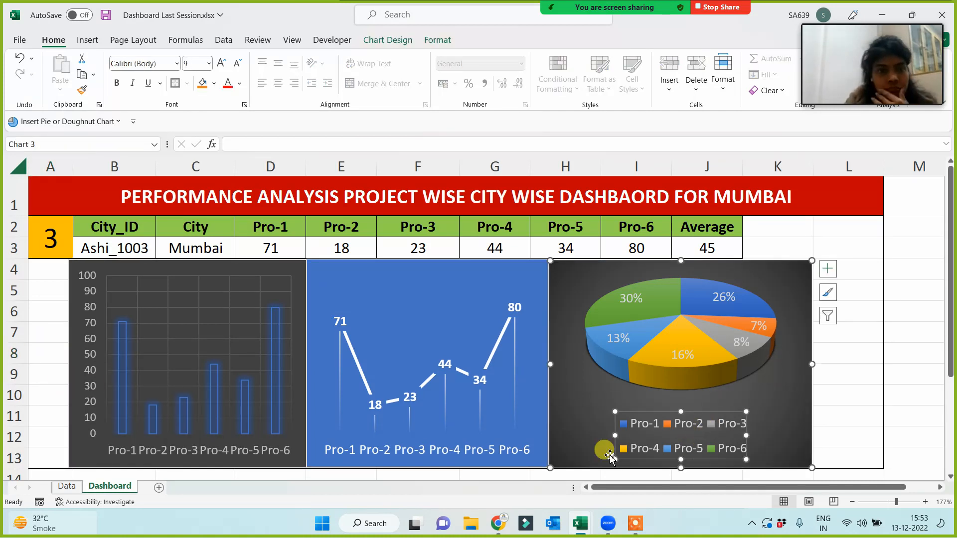
pyautogui.moveTo(610, 439); pyautogui.dragTo(563, 442)
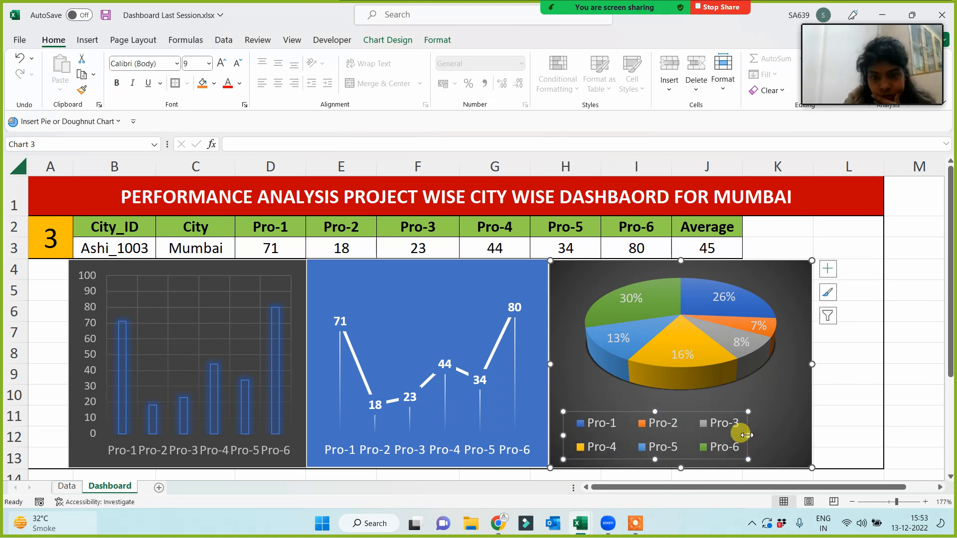
pyautogui.moveTo(792, 434); pyautogui.dragTo(792, 431)
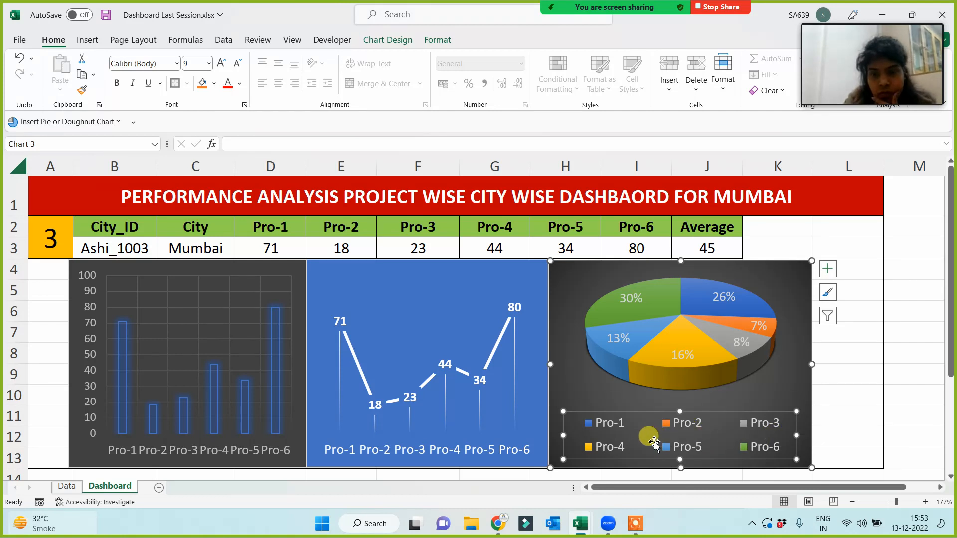
pyautogui.click(859, 395)
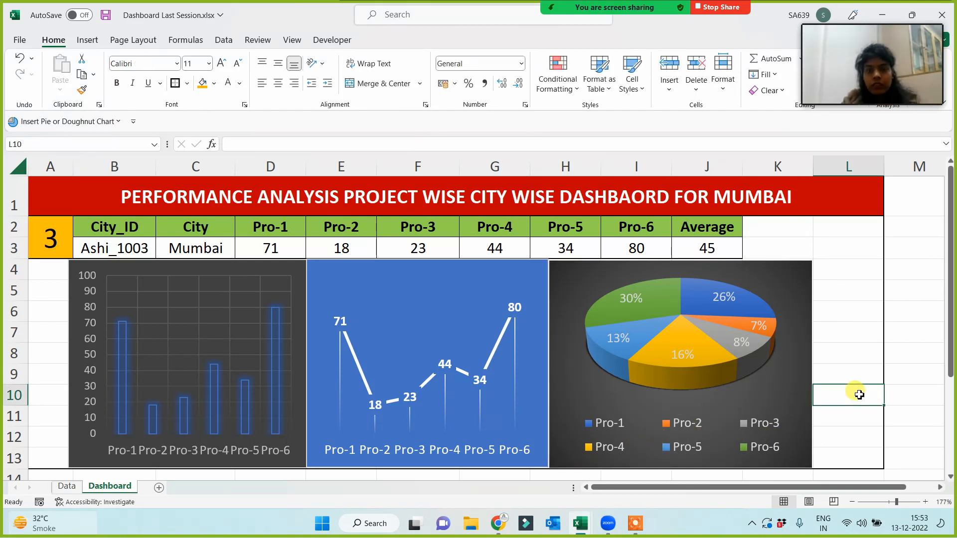
# Step: Add data labels to the column chart's bars and make the labels bold
pyautogui.click(424, 452)
pyautogui.click(207, 451)
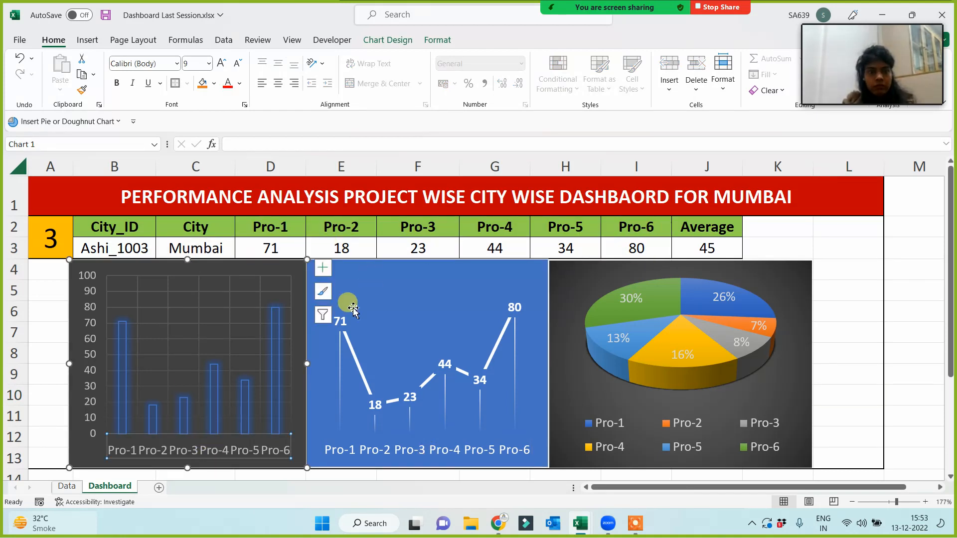
pyautogui.click(214, 391)
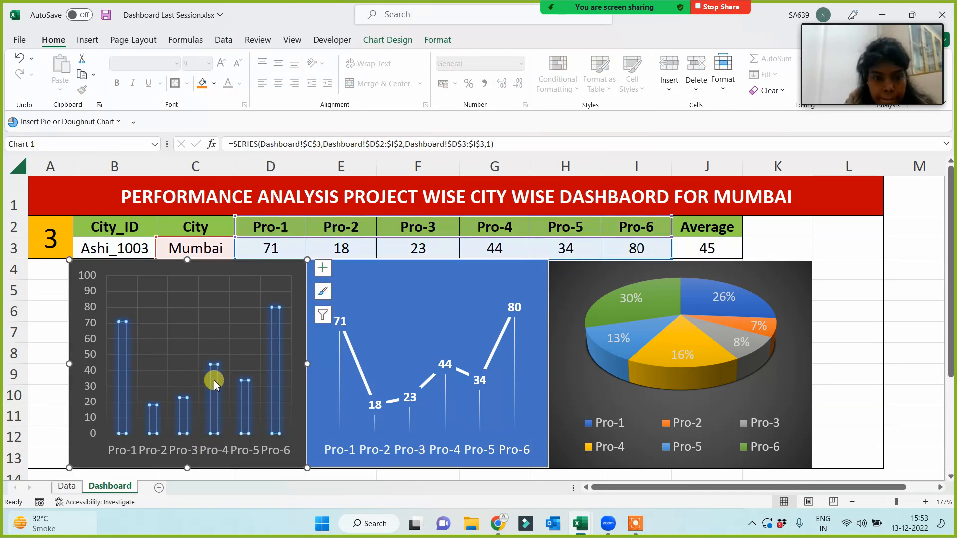
pyautogui.rightClick(215, 385)
pyautogui.click(264, 333)
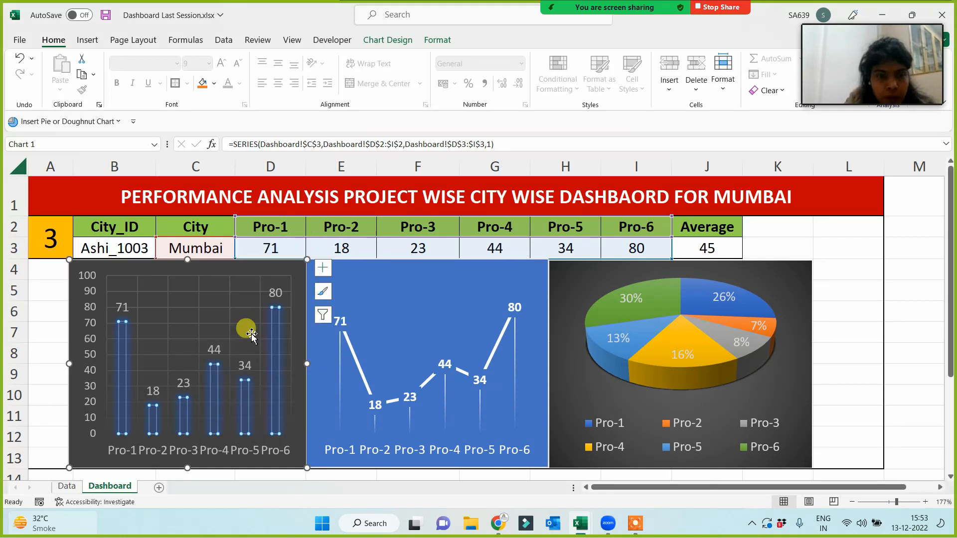
pyautogui.click(121, 308)
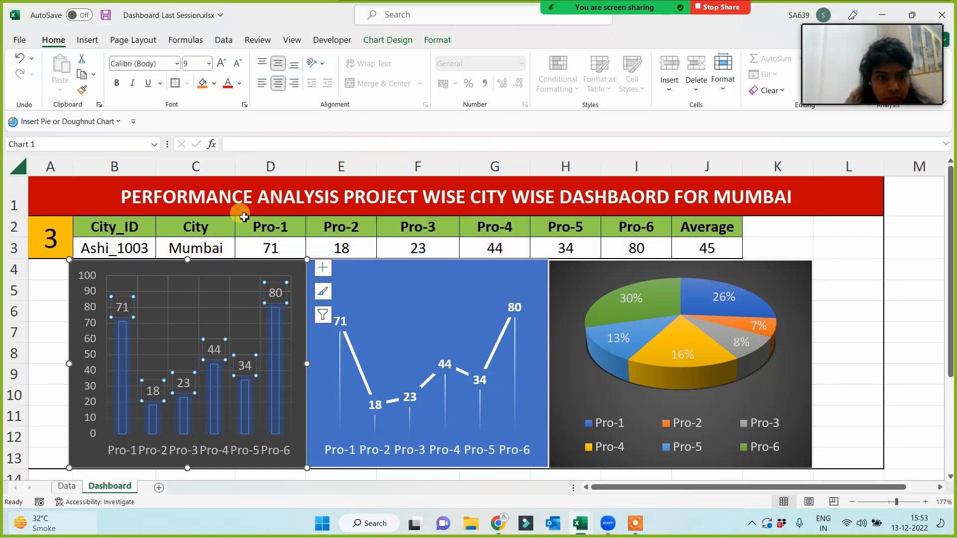
pyautogui.click(117, 83)
pyautogui.click(912, 334)
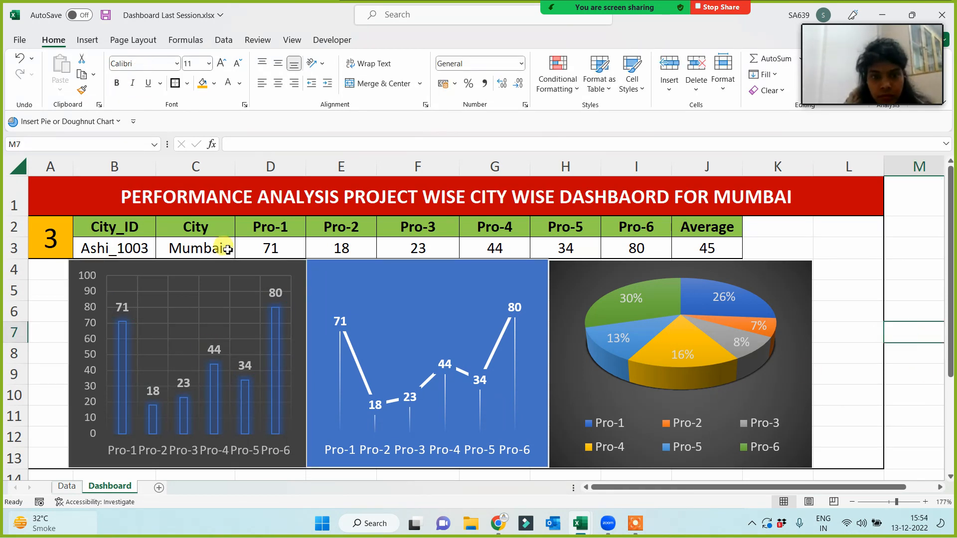
# Step: Set the selector in A2 to 6 to check the labelled column chart with another city
pyautogui.click(50, 237)
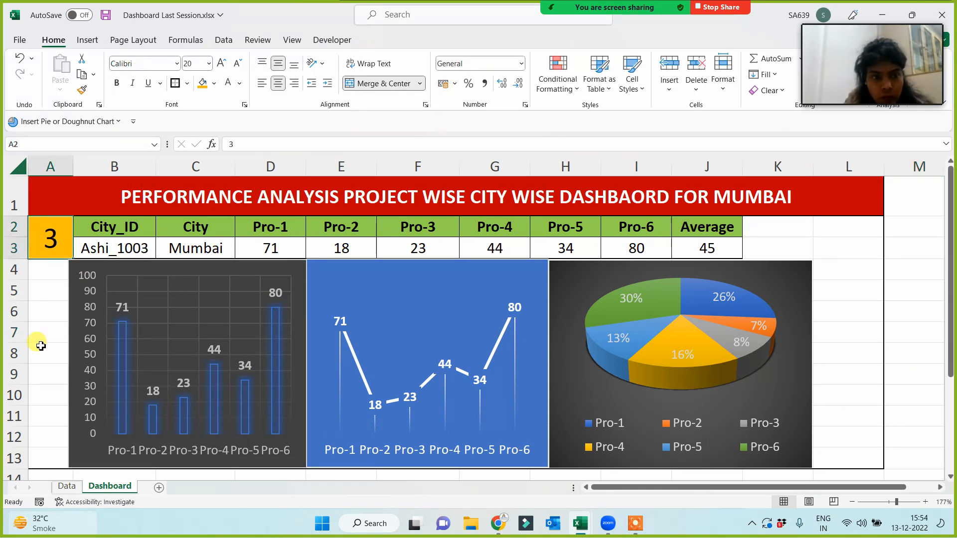
pyautogui.write('3')
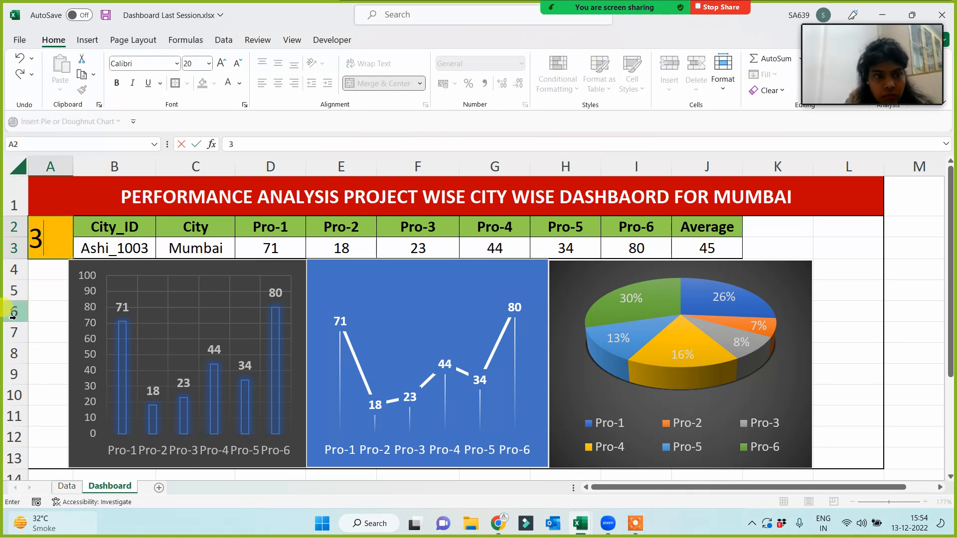
pyautogui.press('BackSpace')
pyautogui.write('6')
pyautogui.press('Return')
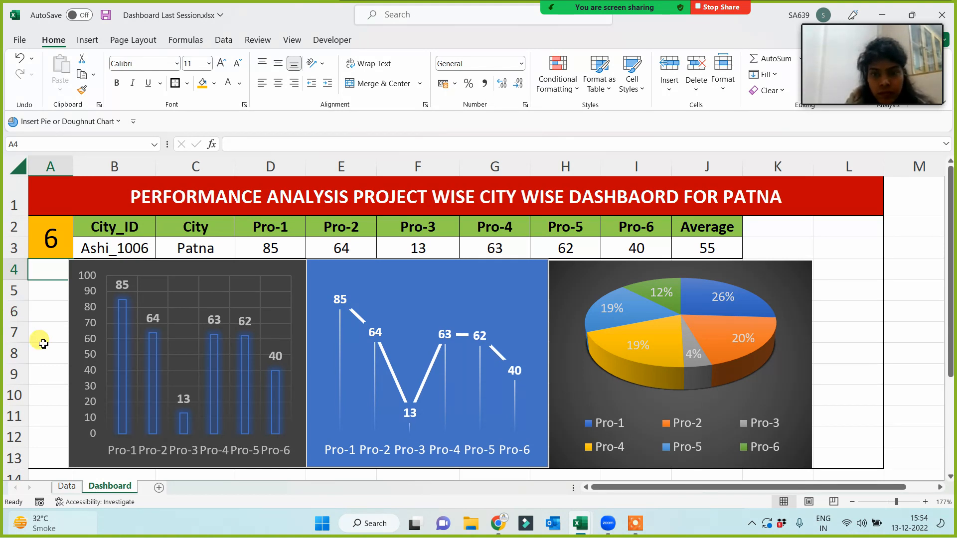
# Step: Narrow the column chart slightly so its left edge lines up with the start of column B
pyautogui.click(70, 379)
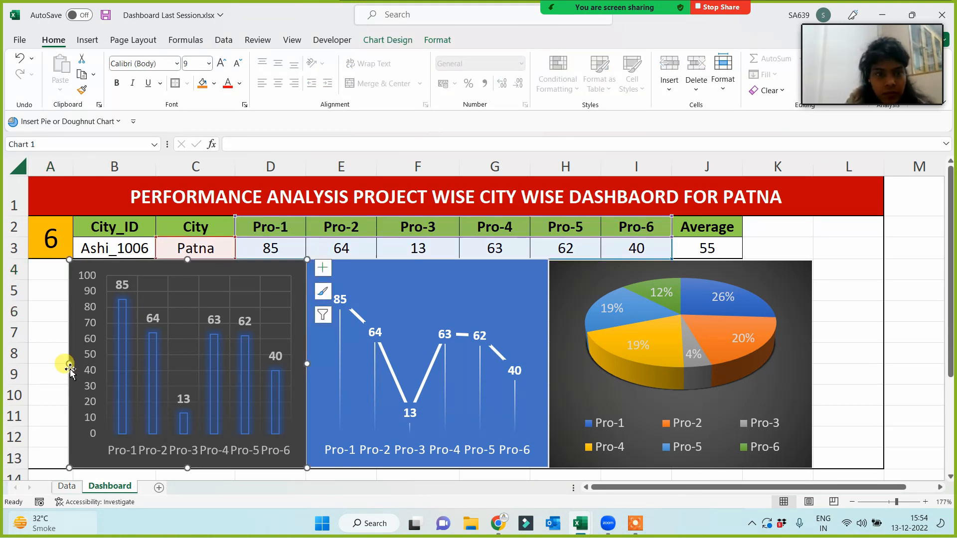
pyautogui.moveTo(69, 363); pyautogui.dragTo(74, 366)
pyautogui.click(60, 352)
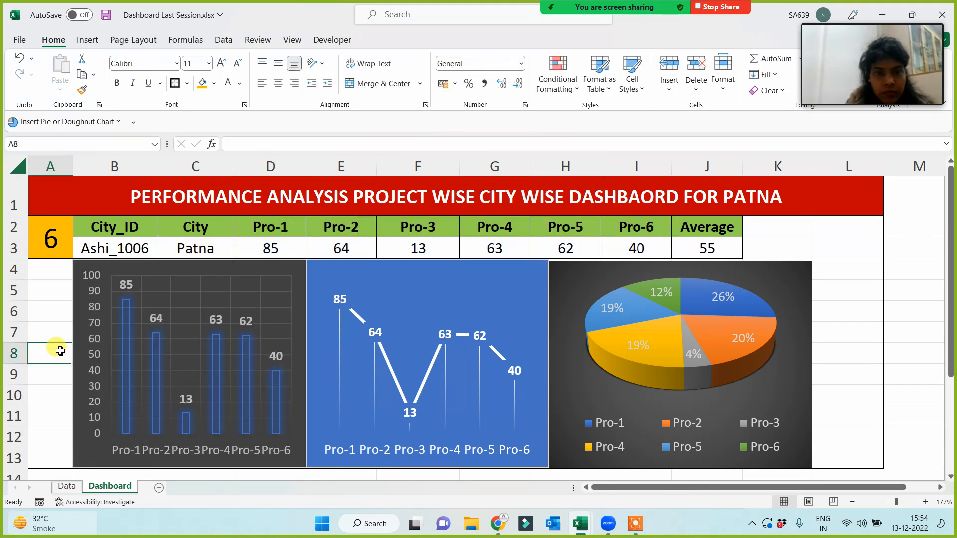
pyautogui.click(847, 18)
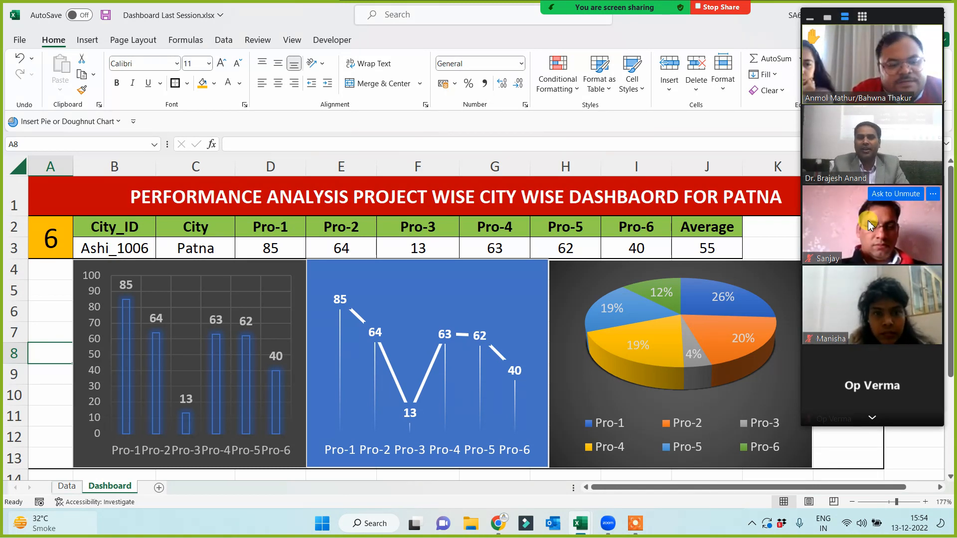
pyautogui.moveTo(915, 54)
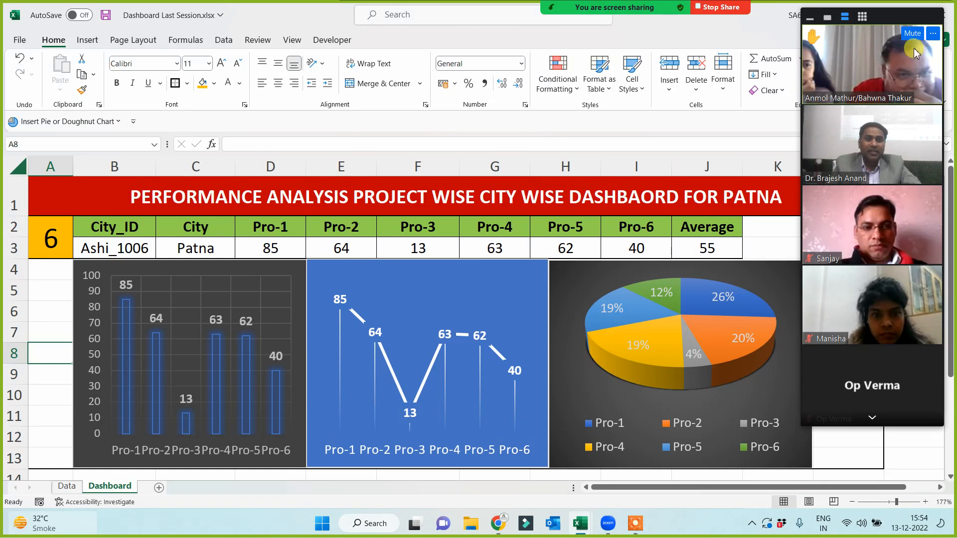
pyautogui.click(827, 18)
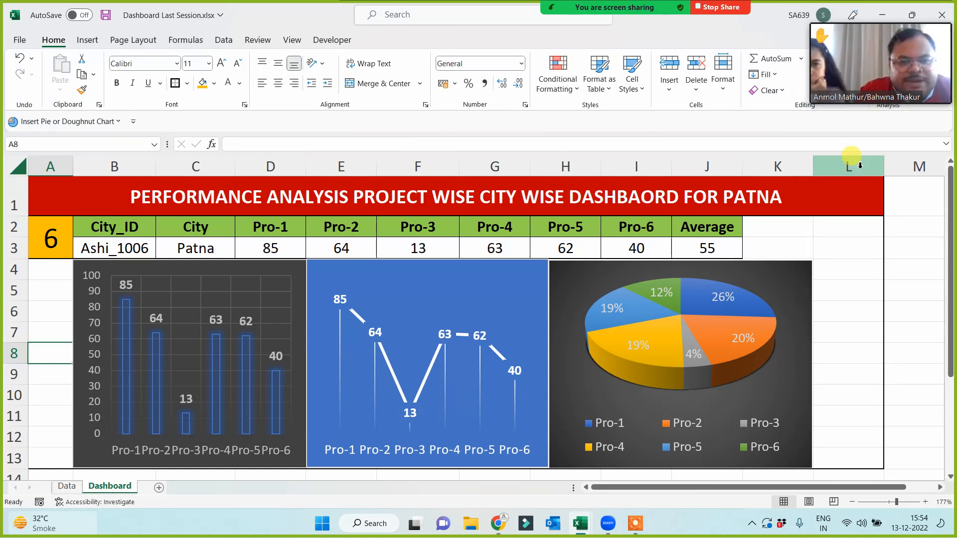
# Step: Review the UPPER(C3) title formula in A1 and select the header cells B2:J2
pyautogui.click(653, 199)
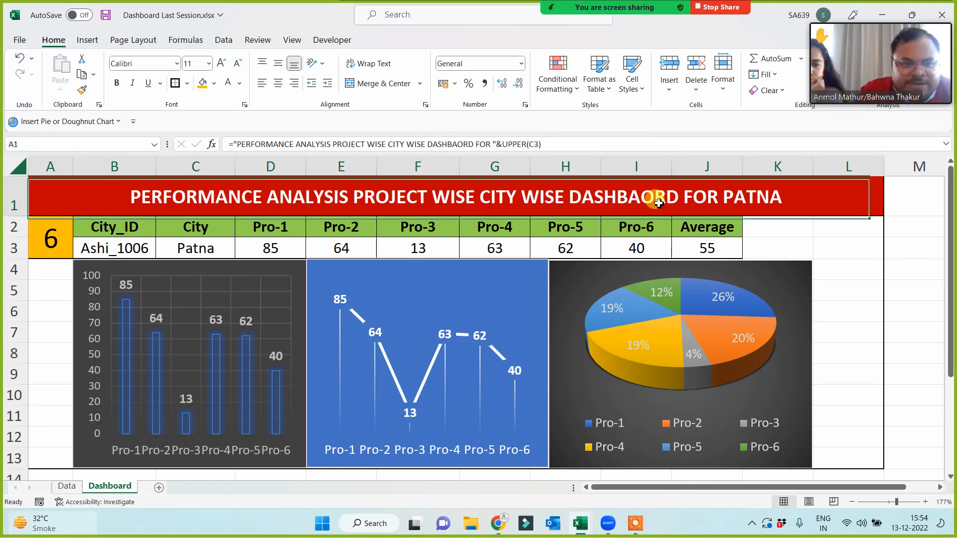
pyautogui.click(527, 144)
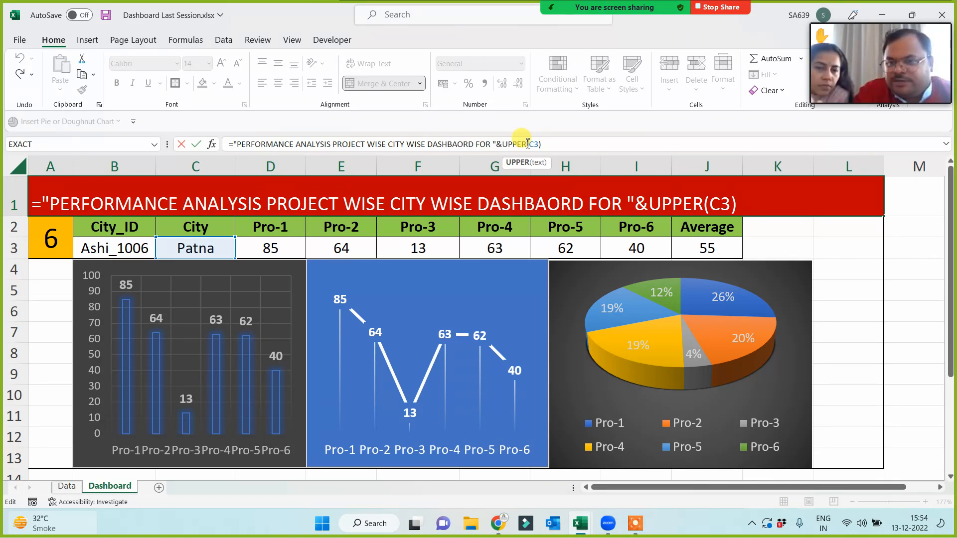
pyautogui.press('Return')
pyautogui.click(99, 228)
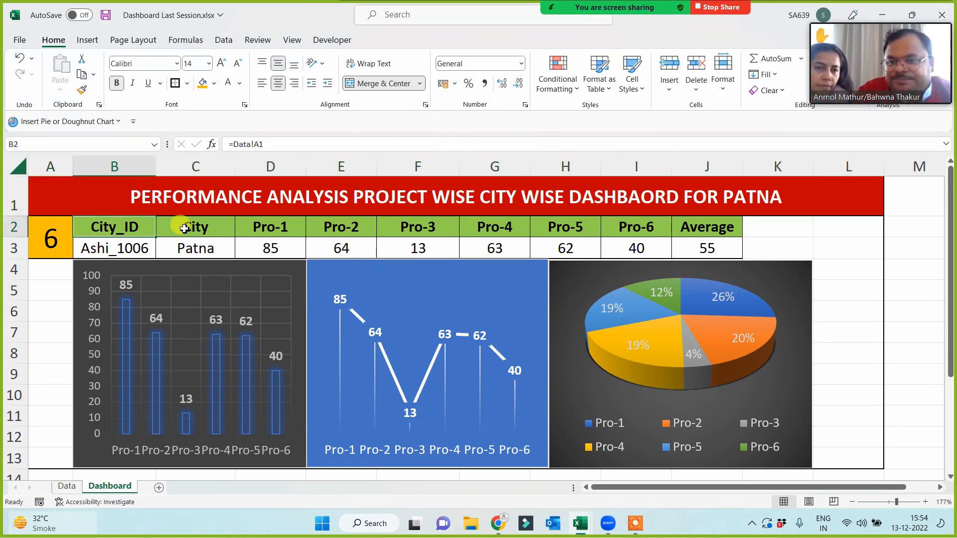
pyautogui.moveTo(184, 228); pyautogui.dragTo(704, 230)
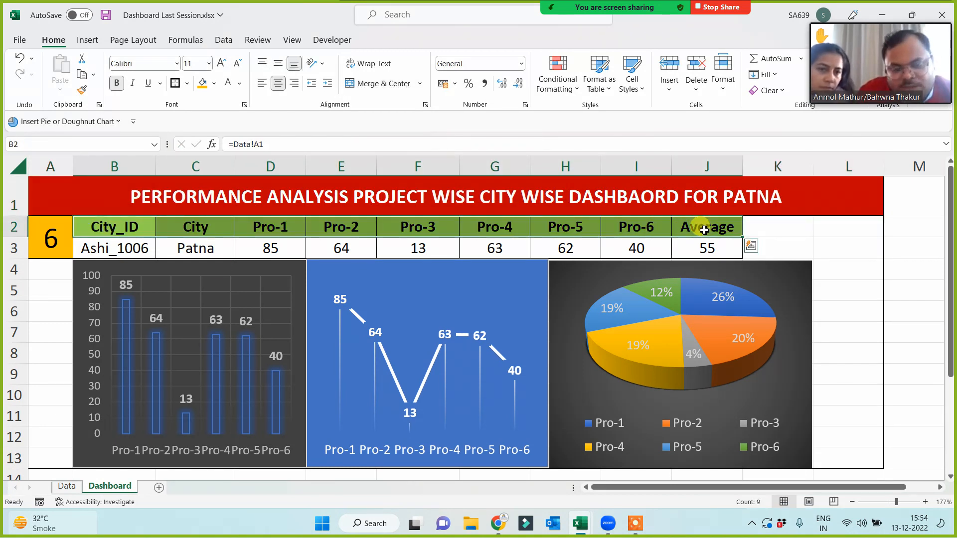
pyautogui.click(124, 233)
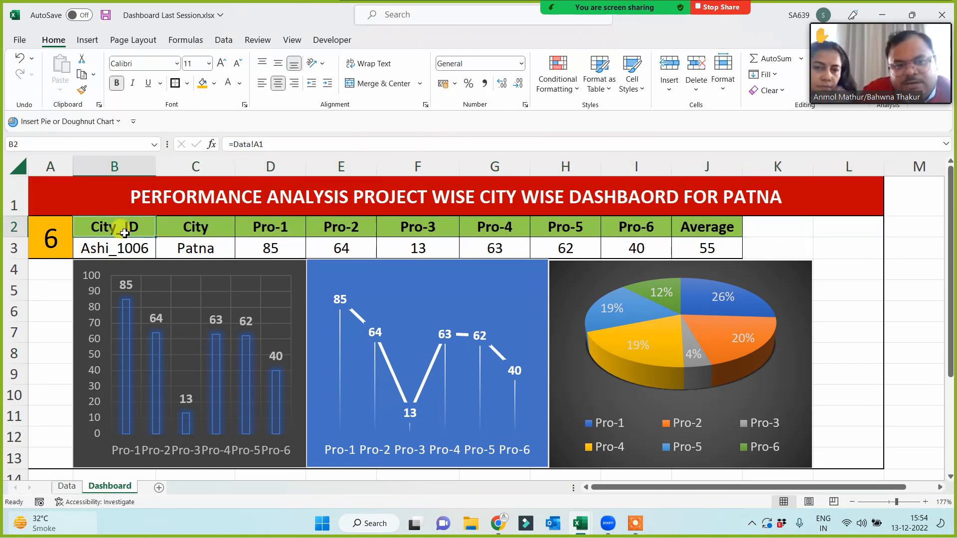
pyautogui.keyDown('shift'); pyautogui.click(629, 230); pyautogui.keyUp('shift')
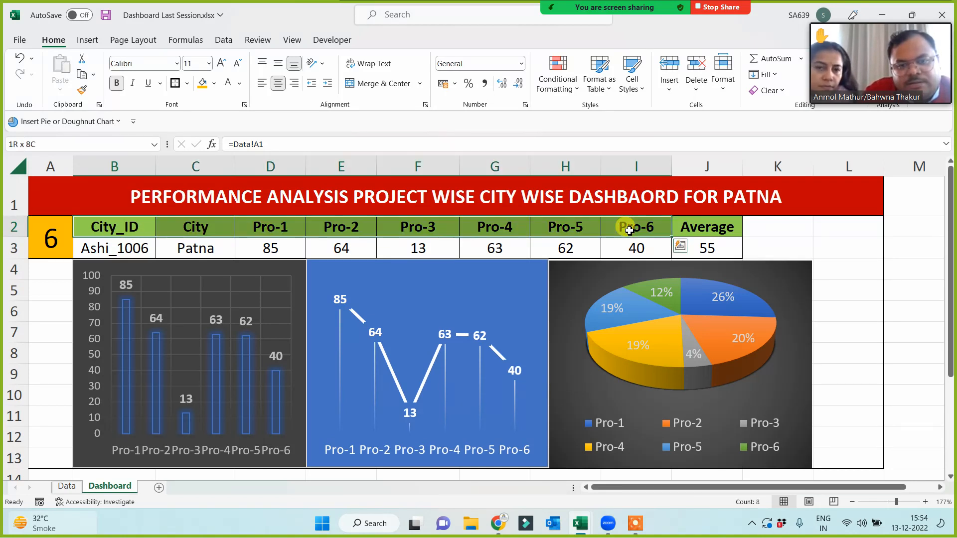
pyautogui.press('Delete')
pyautogui.click(115, 233)
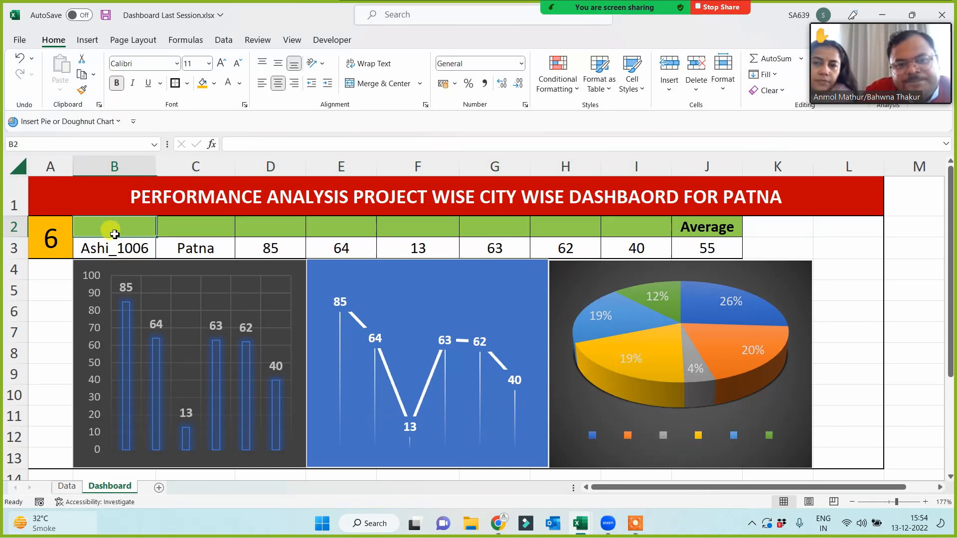
pyautogui.write('=')
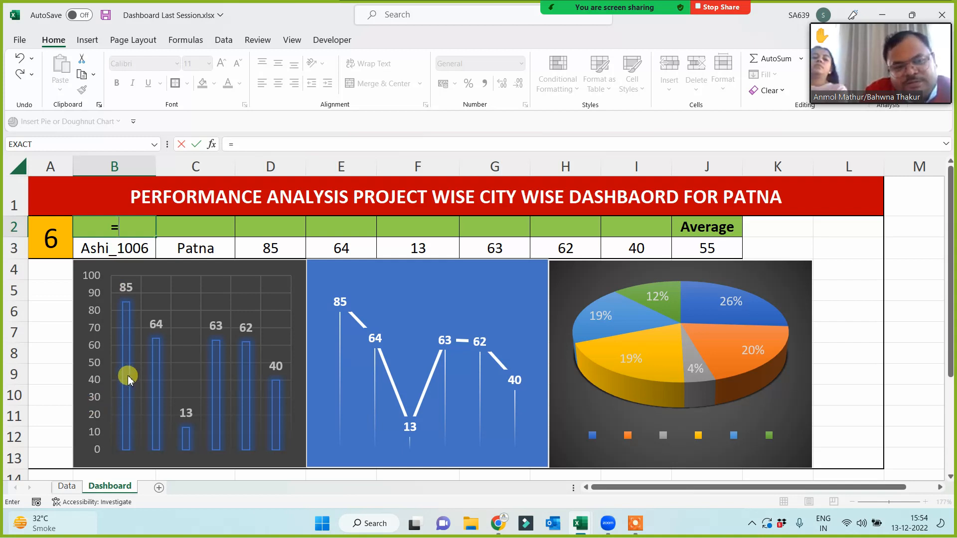
pyautogui.press('Escape')
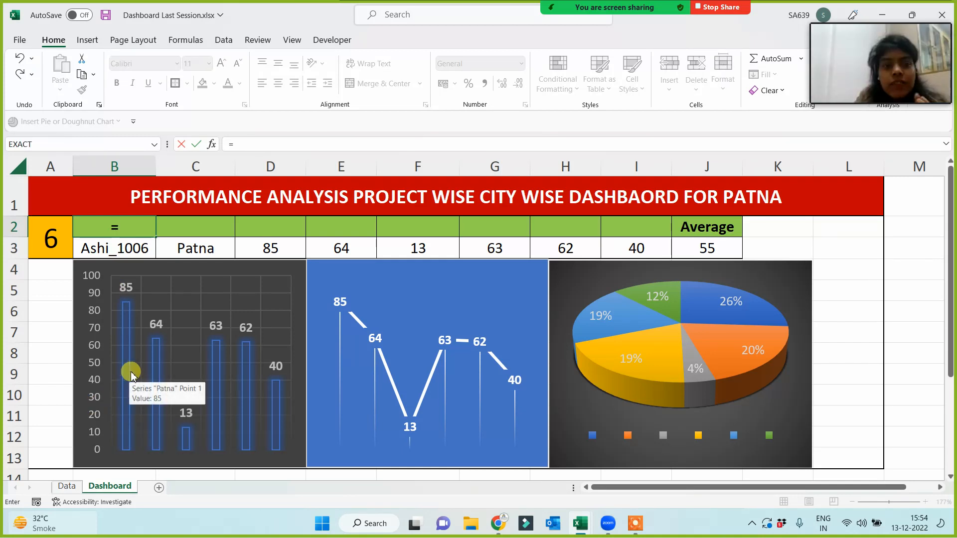
pyautogui.click(862, 296)
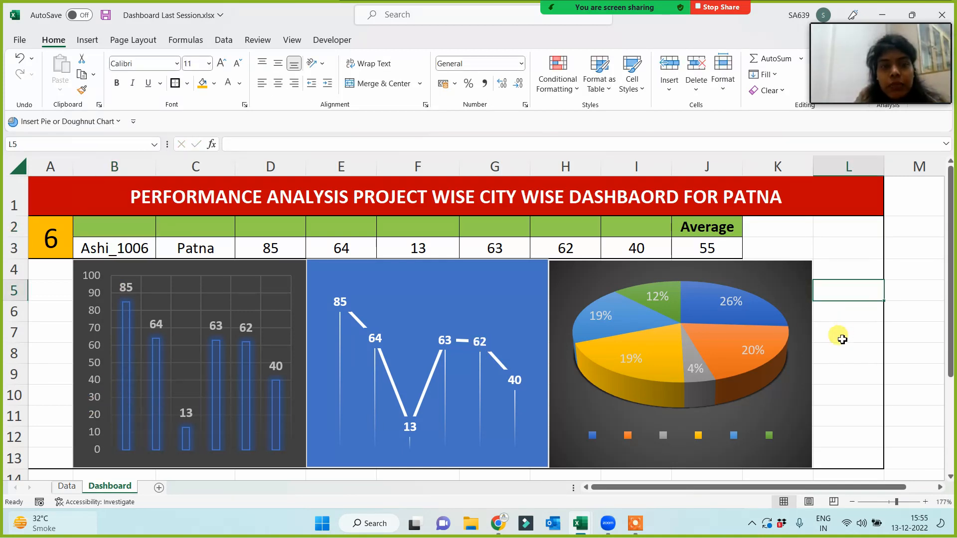
# Step: Examine the fixed text part of the title formula in A1, leaving the formula as it is
pyautogui.click(566, 197)
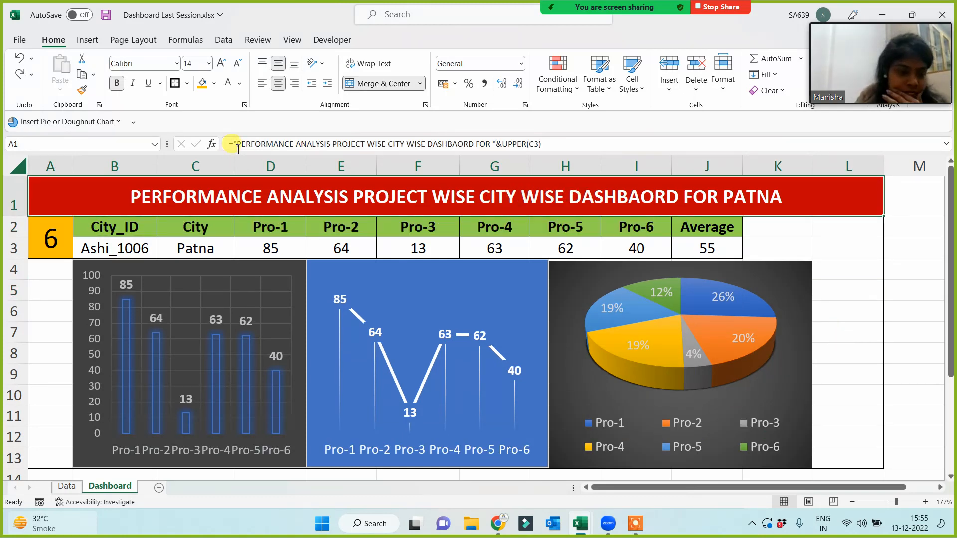
pyautogui.moveTo(235, 144); pyautogui.dragTo(497, 156)
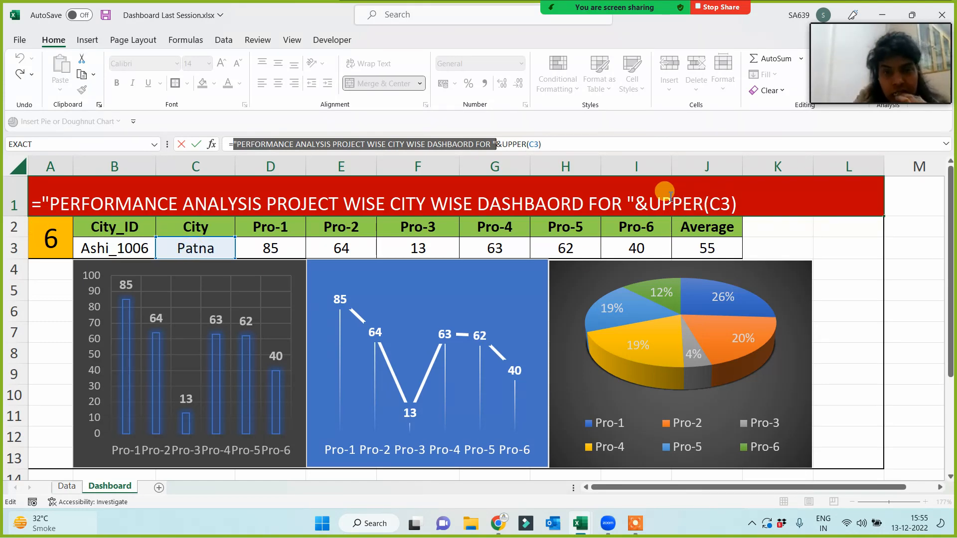
pyautogui.press('Return')
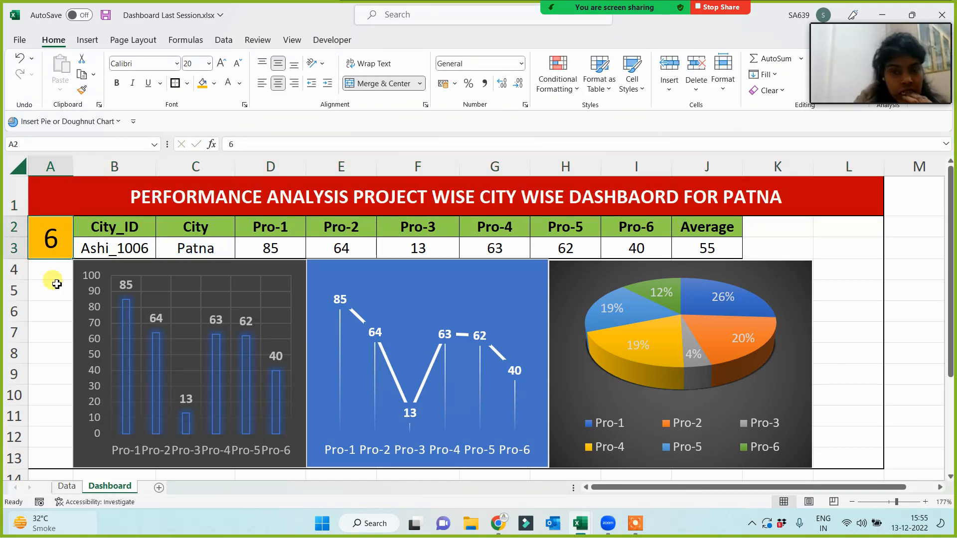
# Step: Test the dynamic title with the values 1 and 2 in selector cell A2, and inspect the lookup formula in C3
pyautogui.click(53, 309)
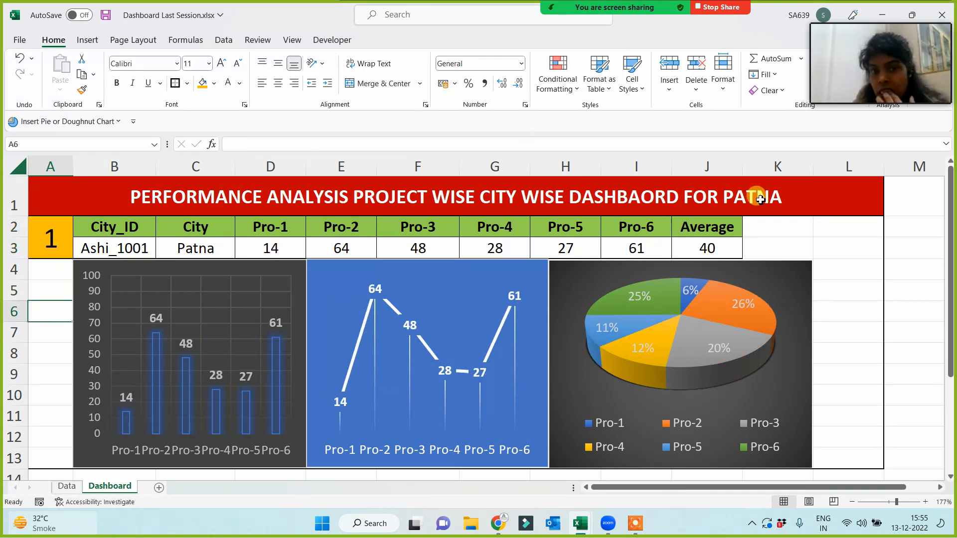
pyautogui.click(50, 237)
pyautogui.write('2')
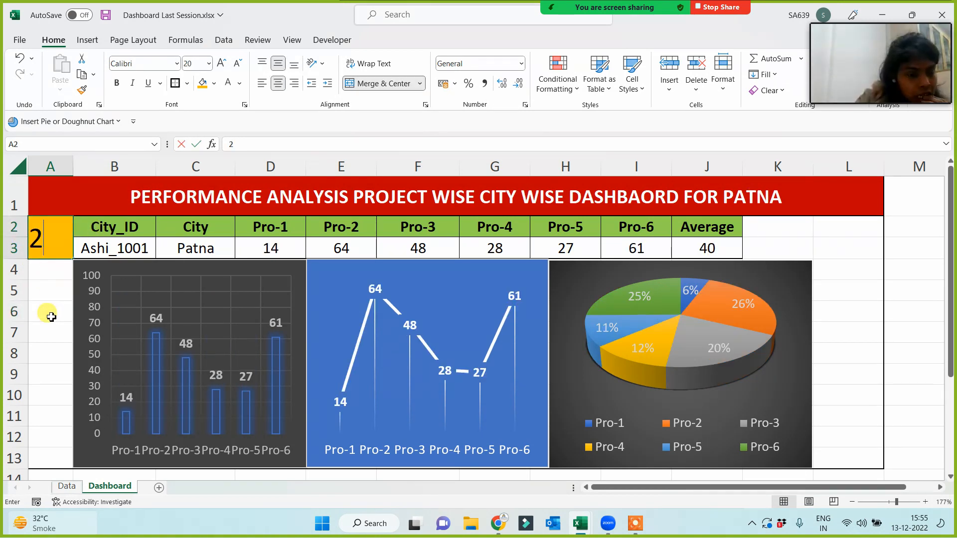
pyautogui.click(51, 317)
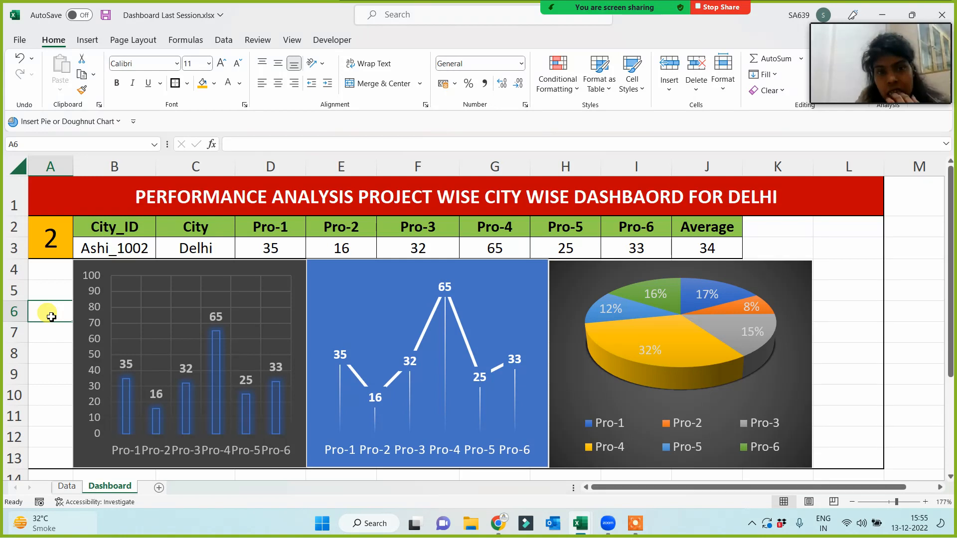
pyautogui.click(188, 247)
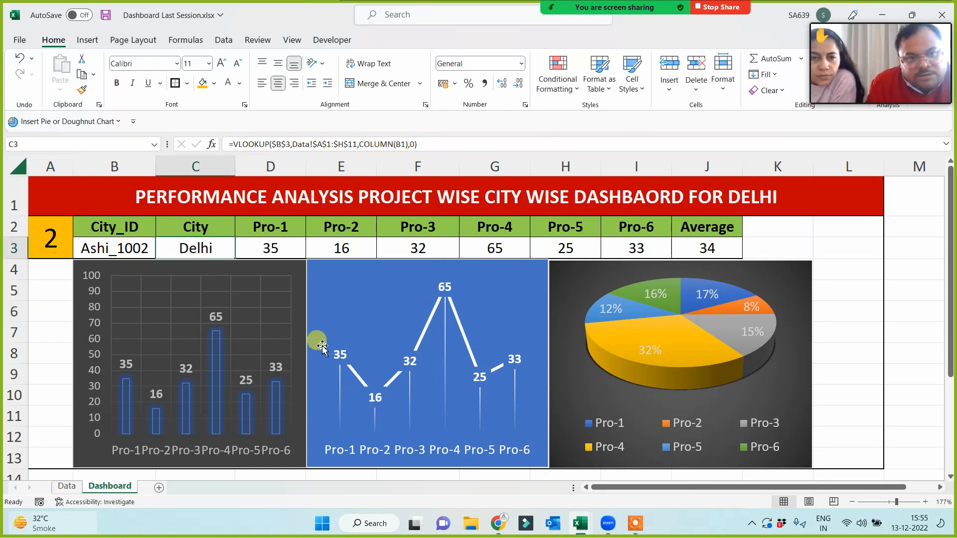
pyautogui.click(53, 326)
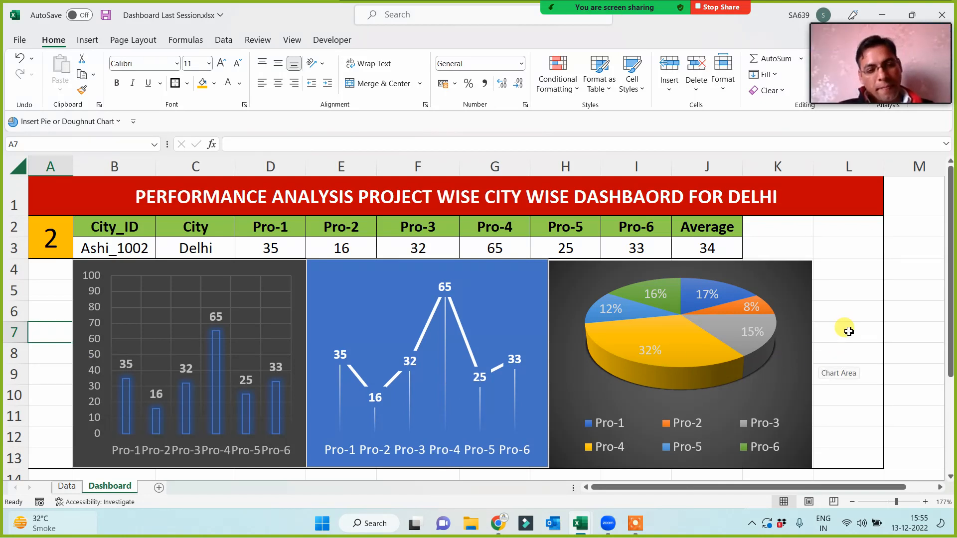
# Step: Set the selector in A2 to 7 to check the title and charts for that city ID
pyautogui.click(50, 251)
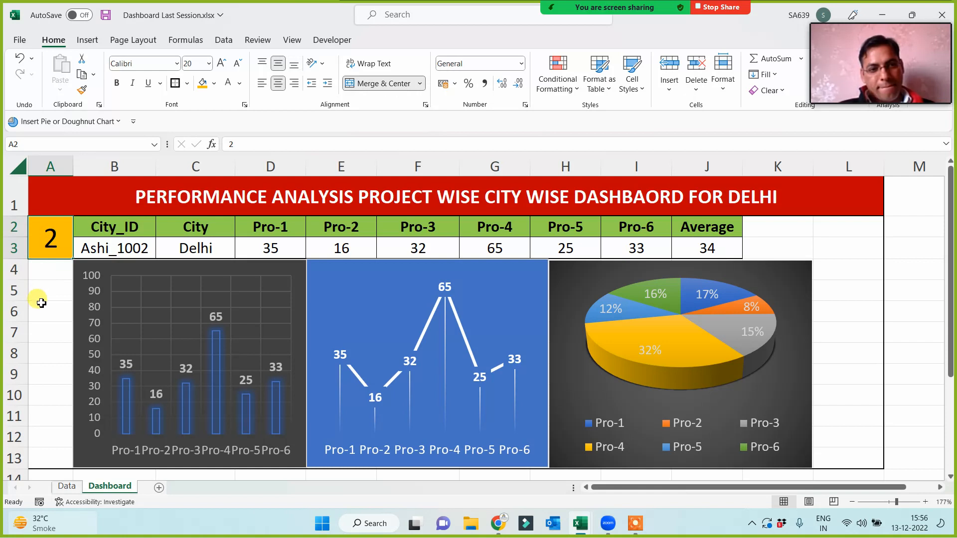
pyautogui.write('7')
pyautogui.click(42, 295)
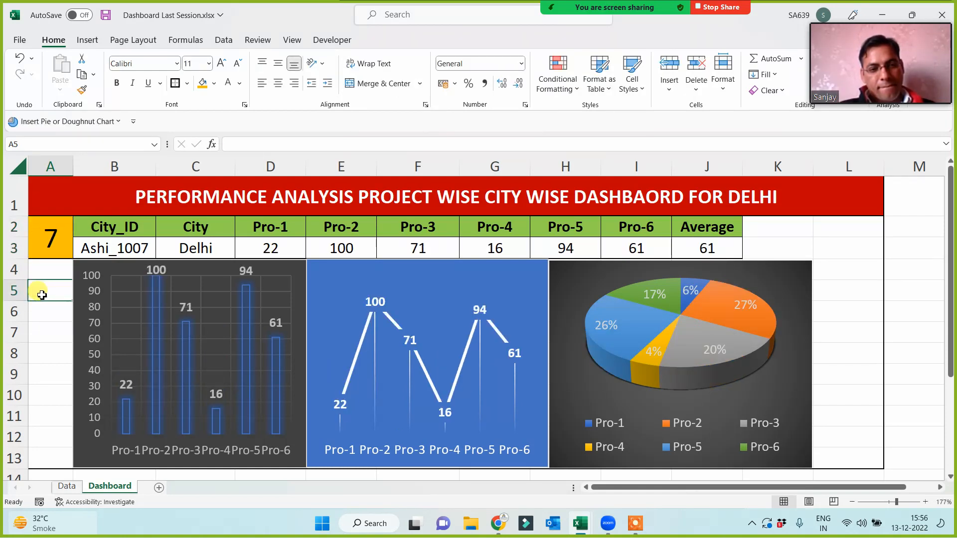
# Step: On the Data sheet, replace the repeated city names in B7 and B8 with Jaipur and Jodhpur
pyautogui.click(67, 486)
pyautogui.moveTo(167, 200); pyautogui.dragTo(168, 368)
pyautogui.click(156, 299)
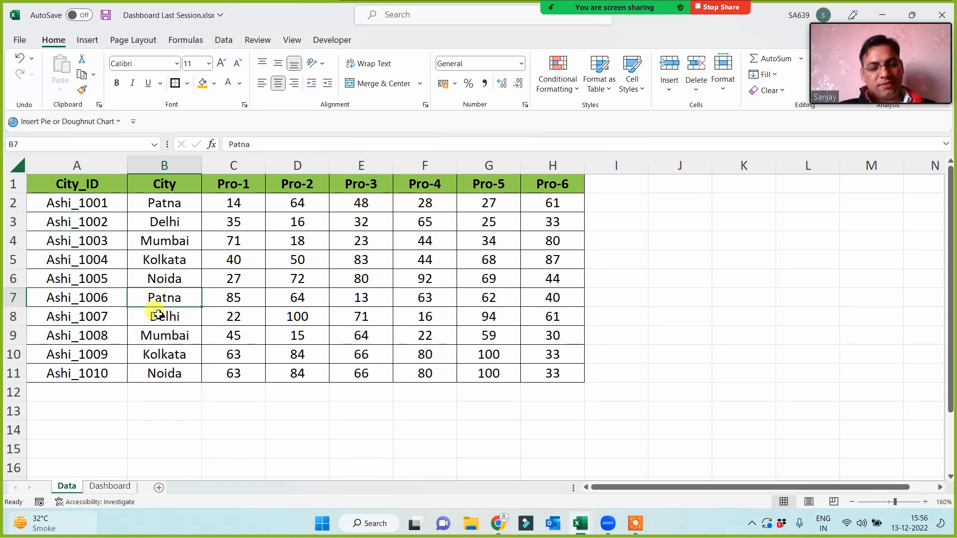
pyautogui.write('Jaipur')
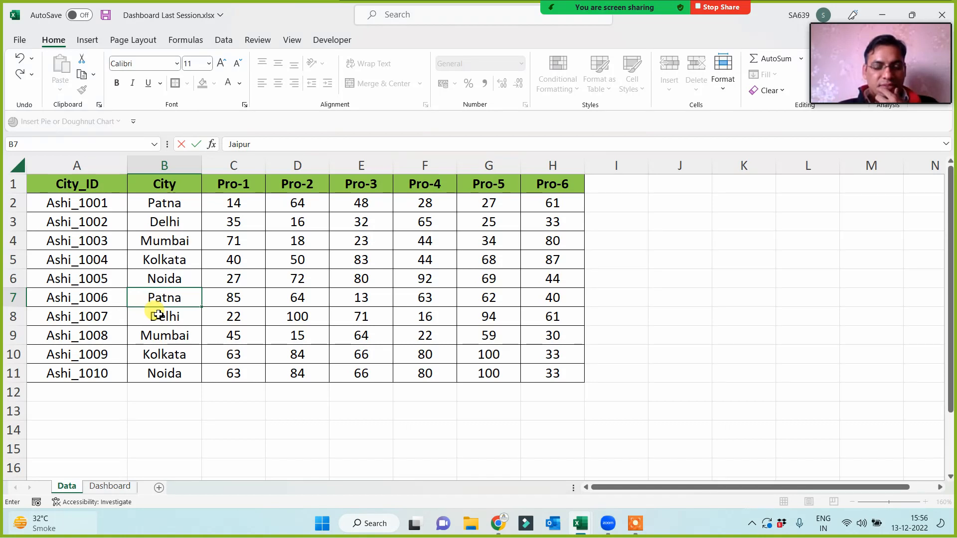
pyautogui.press('Return')
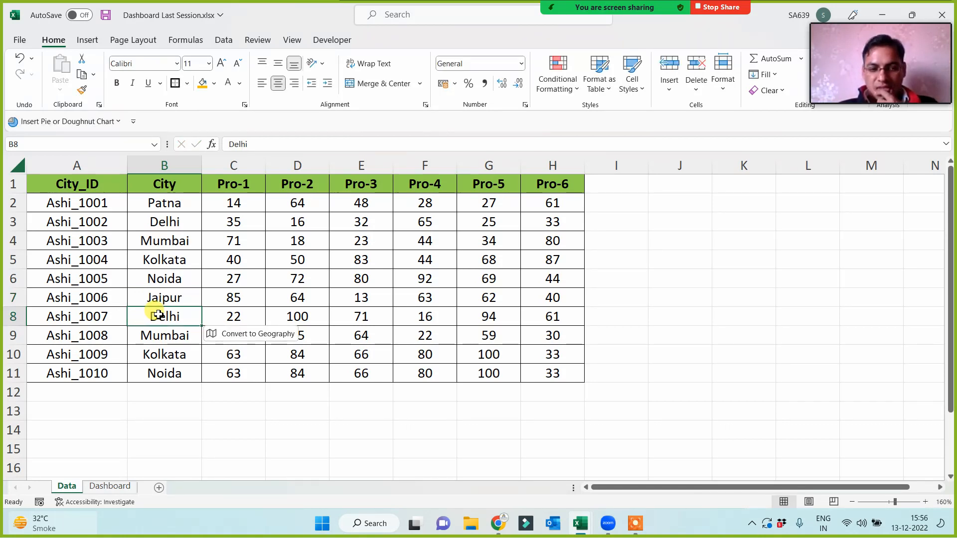
pyautogui.write('Jo')
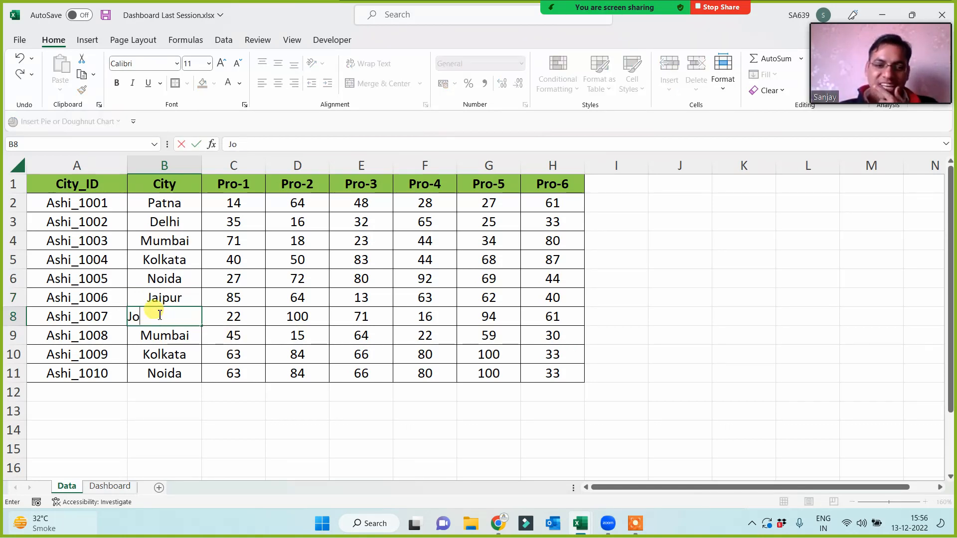
pyautogui.write('dhpur')
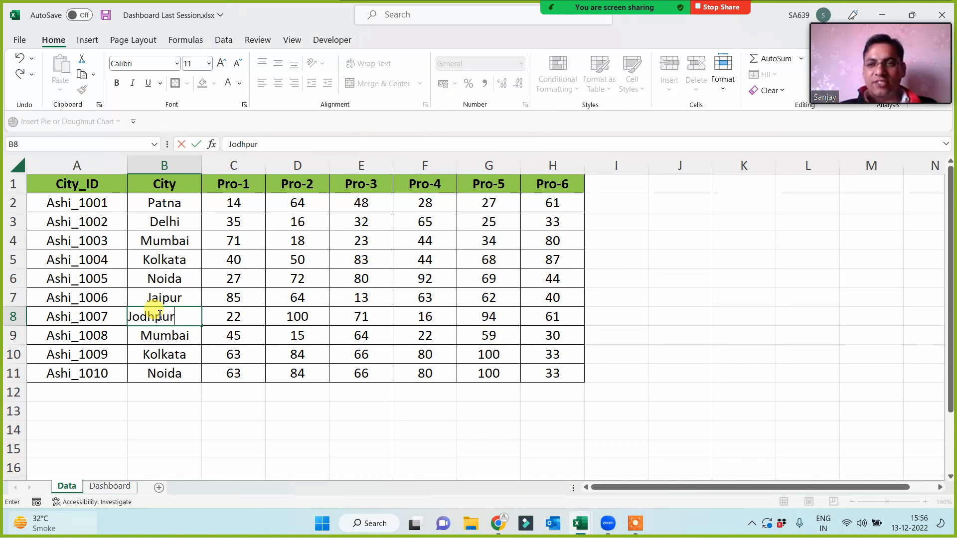
pyautogui.press('Return')
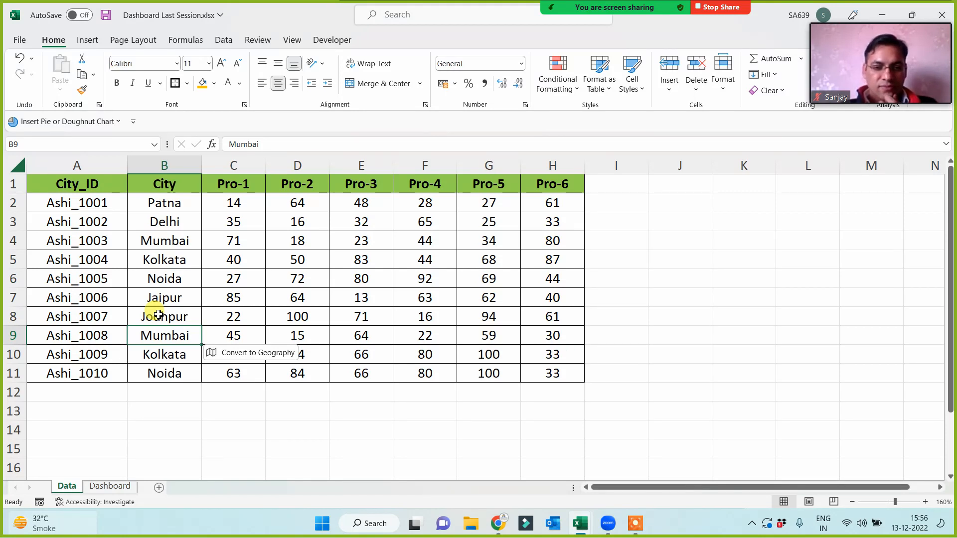
# Step: Replace the repeated city names in B9, B10 and B11 with Bangalore, Thane and Gurugram
pyautogui.write('Bangalor')
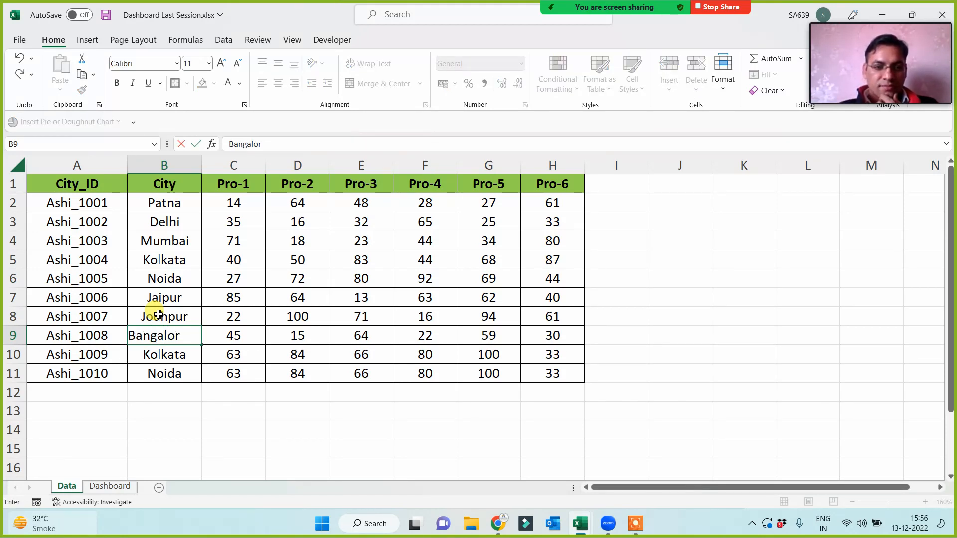
pyautogui.write('e')
pyautogui.press('Return')
pyautogui.write('Than')
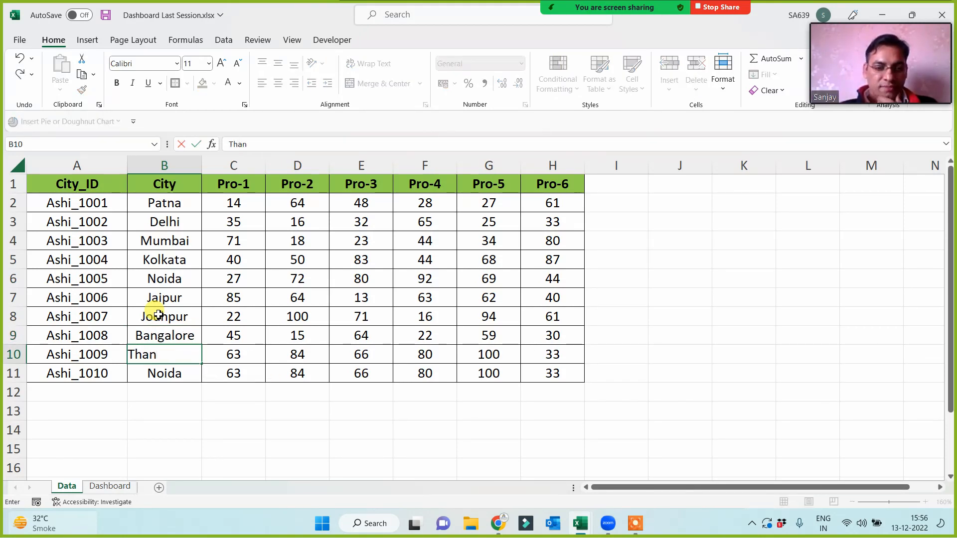
pyautogui.write('e')
pyautogui.press('Return')
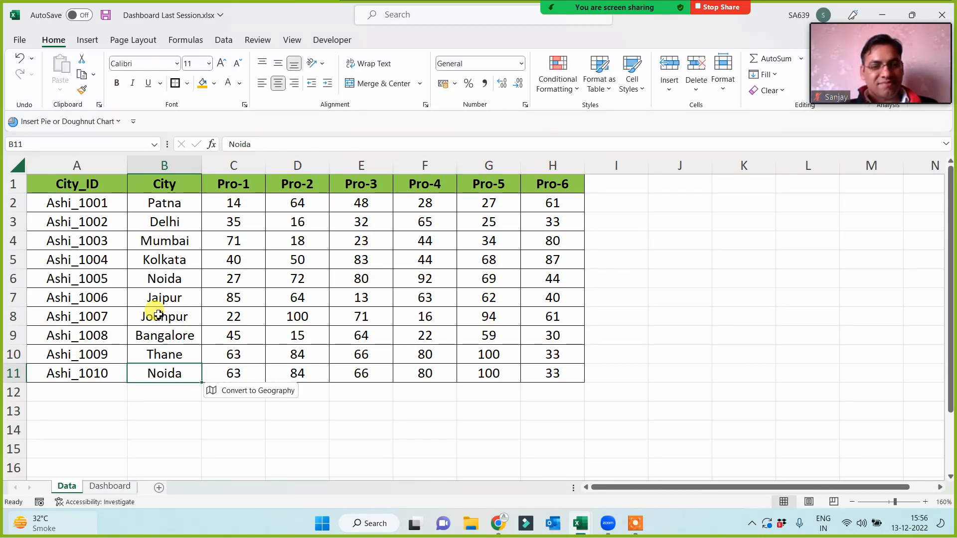
pyautogui.write('G')
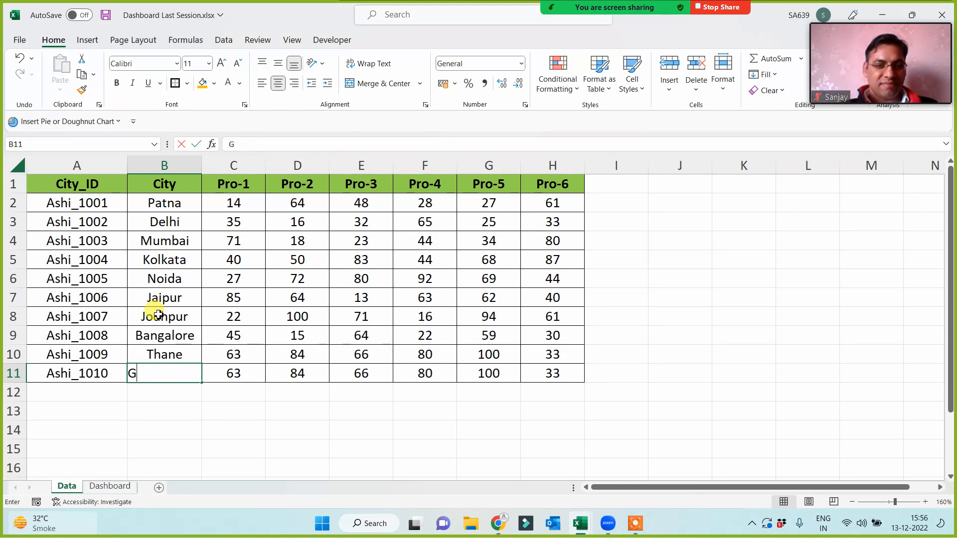
pyautogui.write('urugra')
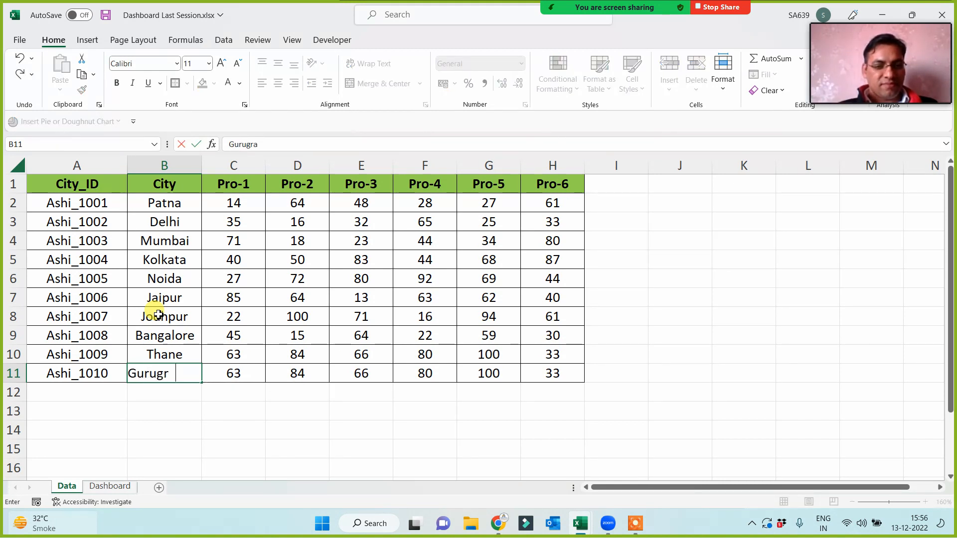
pyautogui.write('m')
pyautogui.press('Return')
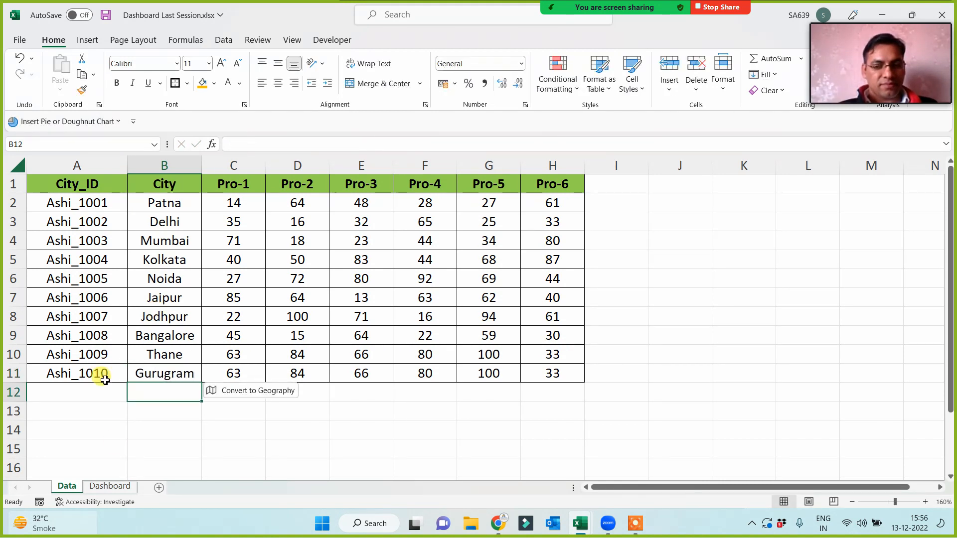
# Step: Return to the Dashboard sheet and set the selector in A2 to 8 to check the new city name
pyautogui.click(110, 486)
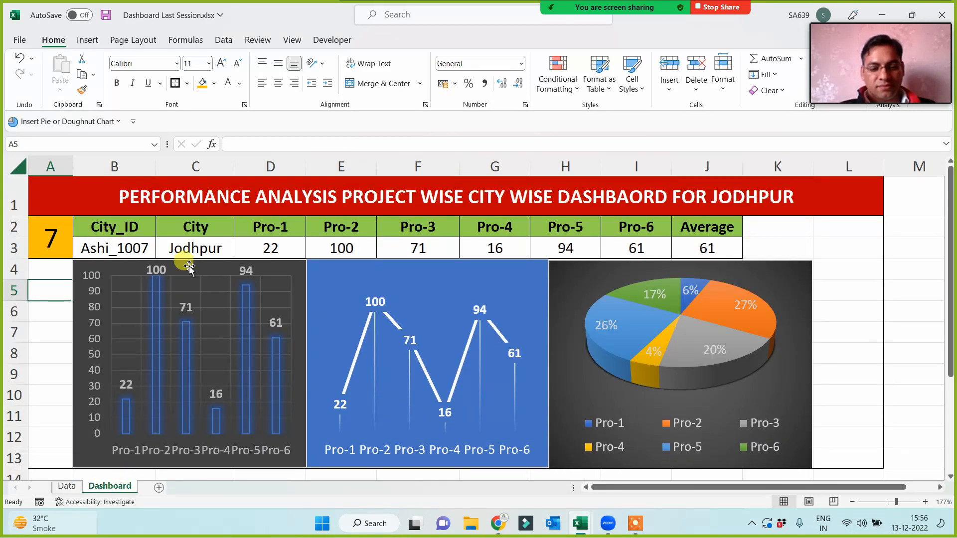
pyautogui.click(50, 245)
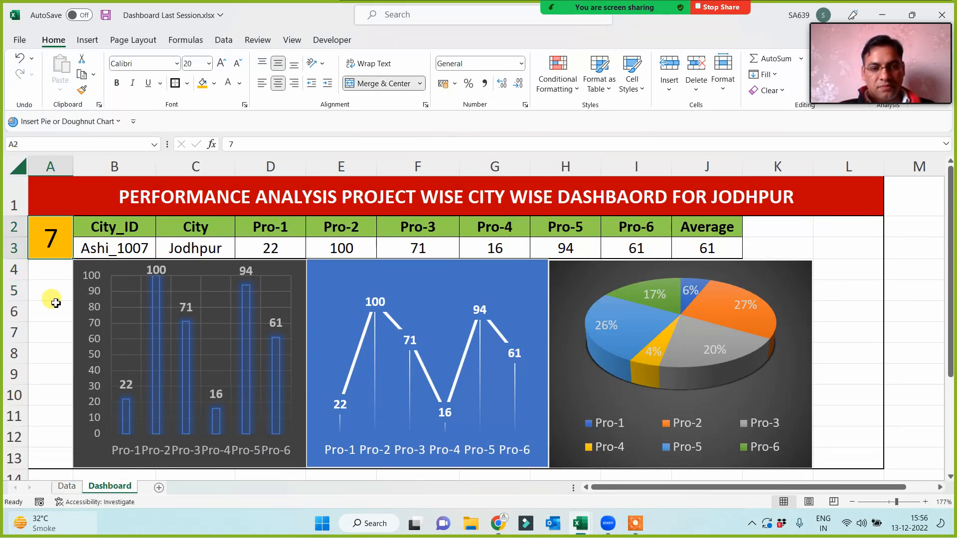
pyautogui.write('8')
pyautogui.click(47, 314)
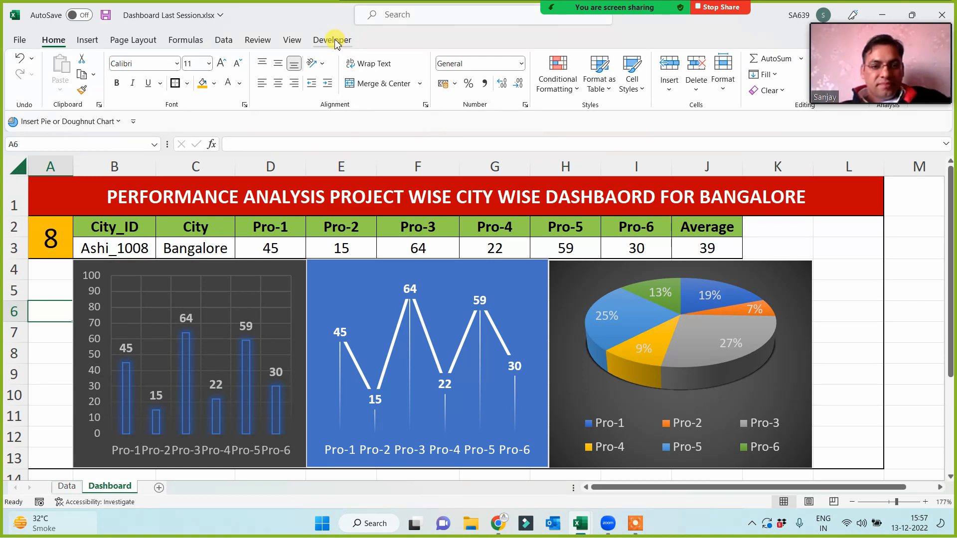
# Step: Customize the ribbon to hide the Developer tab and apply the change
pyautogui.rightClick(253, 44)
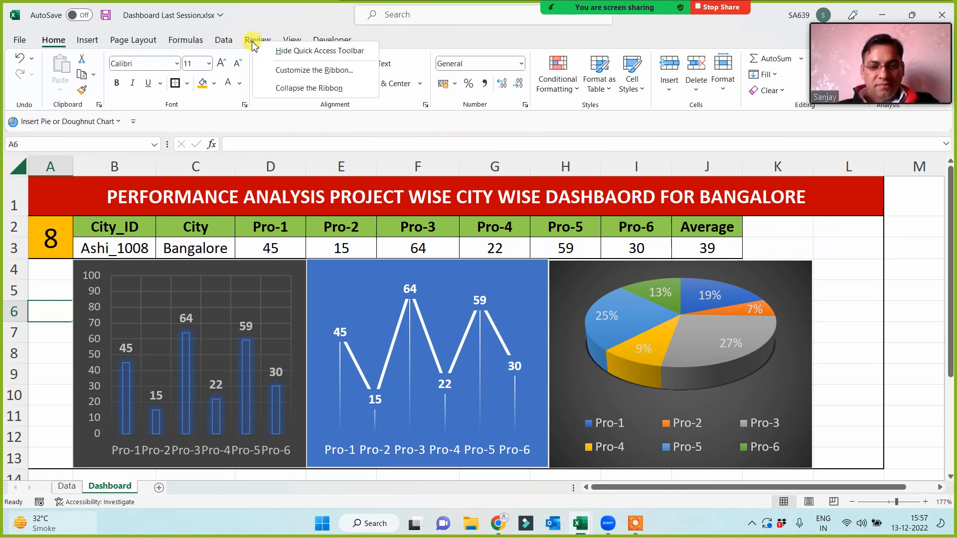
pyautogui.click(278, 72)
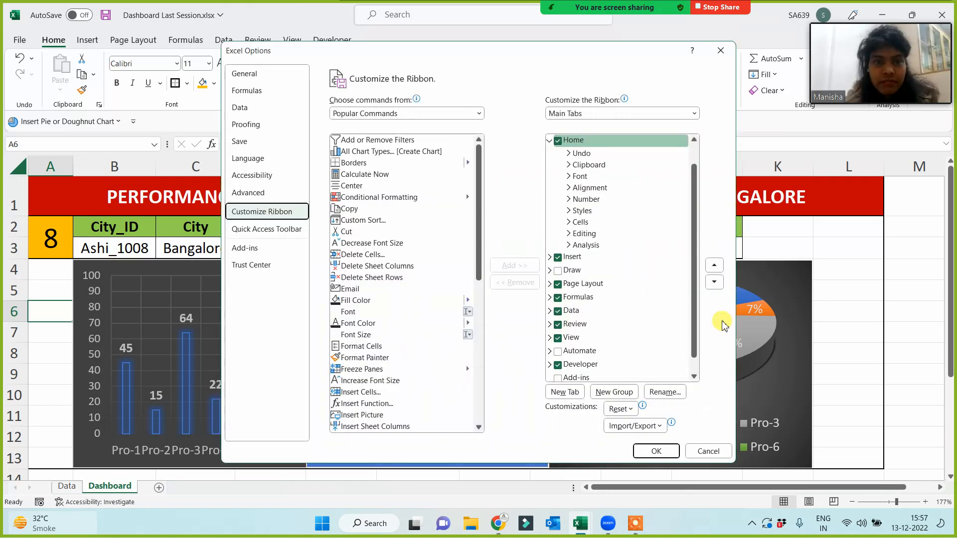
pyautogui.click(560, 366)
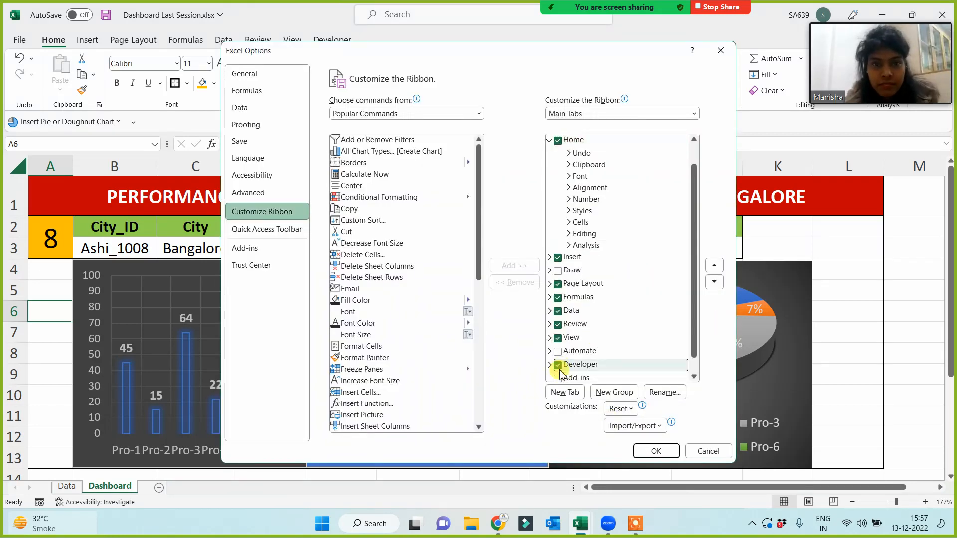
pyautogui.click(656, 450)
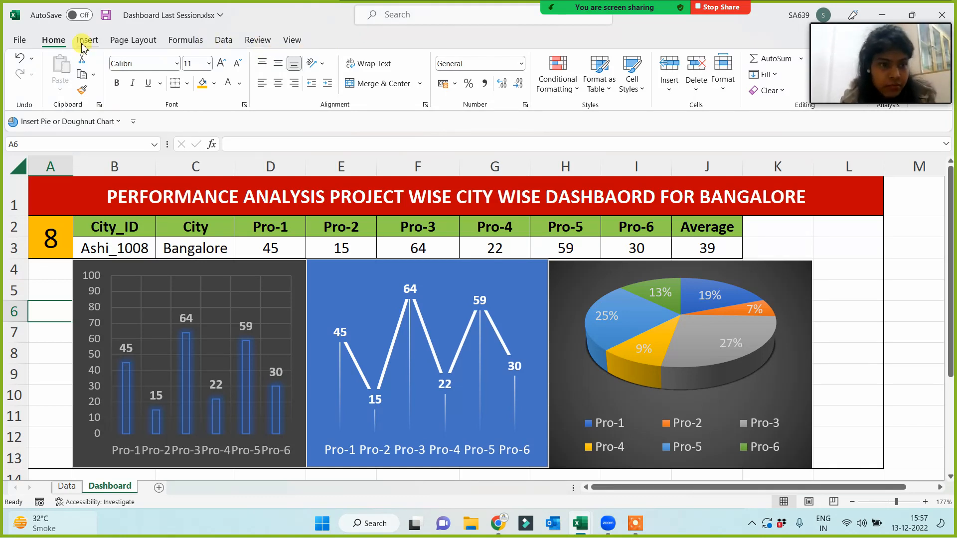
# Step: Customize the ribbon to show the Developer tab again, apply the change and display its commands
pyautogui.rightClick(229, 46)
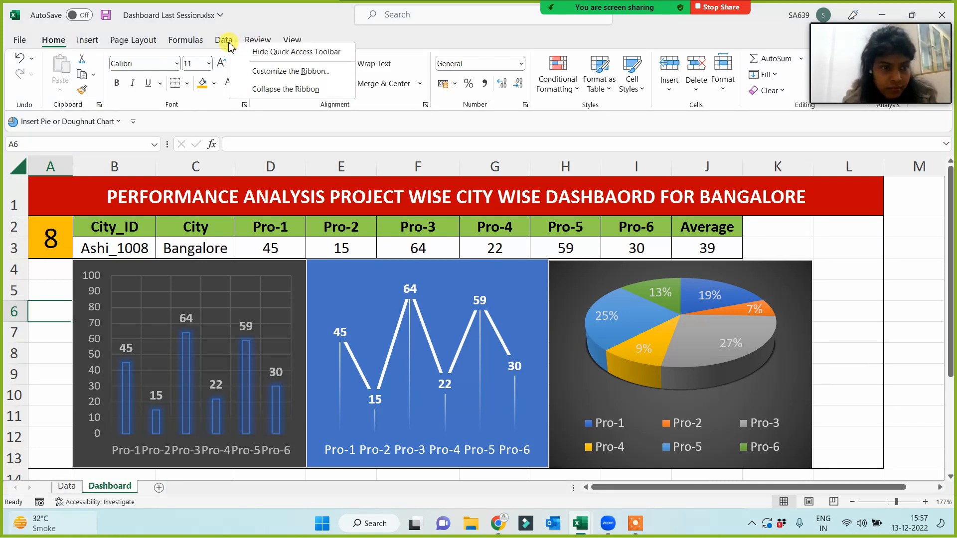
pyautogui.click(295, 72)
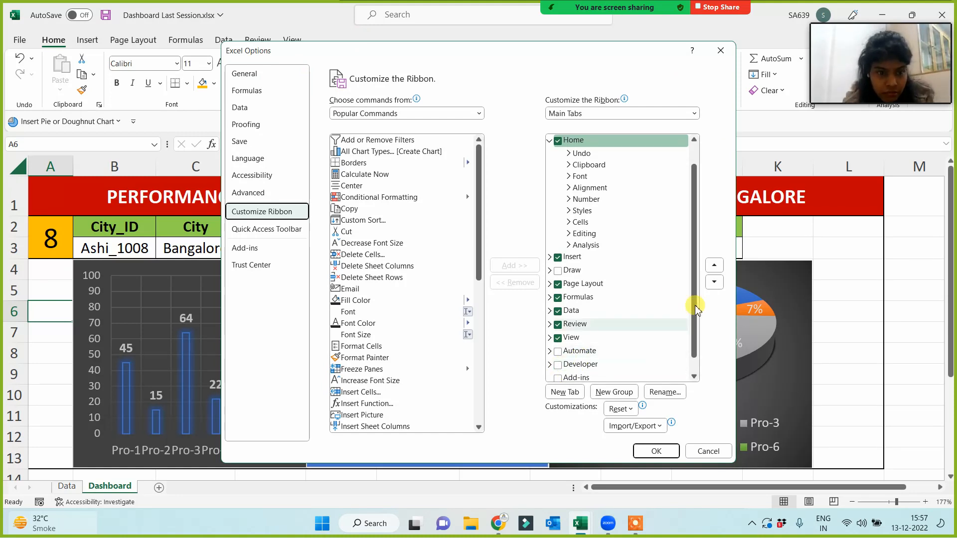
pyautogui.scroll(-1, 699, 342)
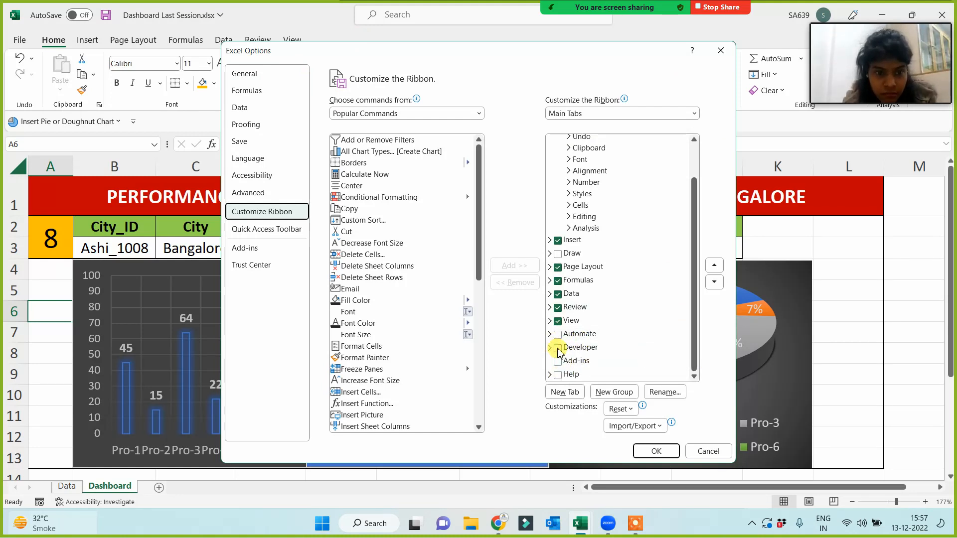
pyautogui.click(558, 348)
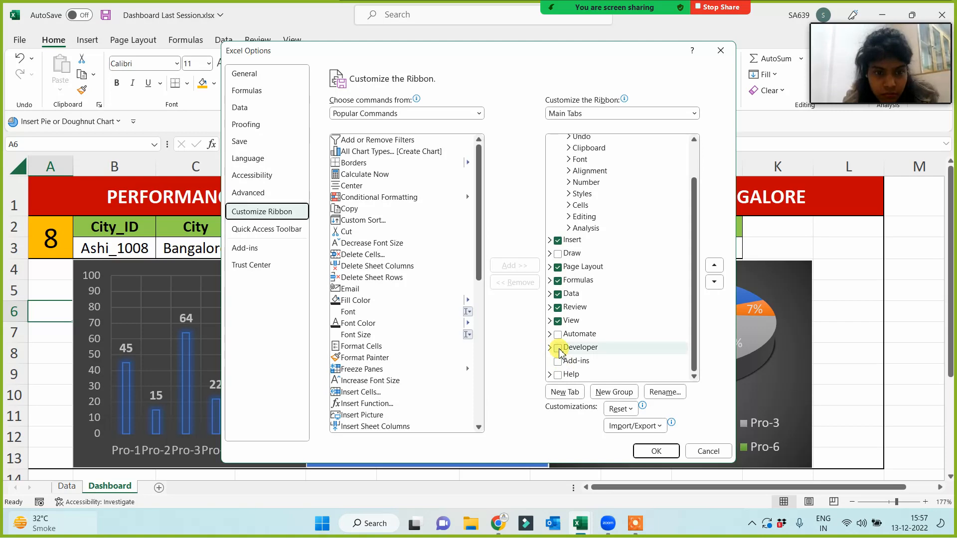
pyautogui.click(656, 450)
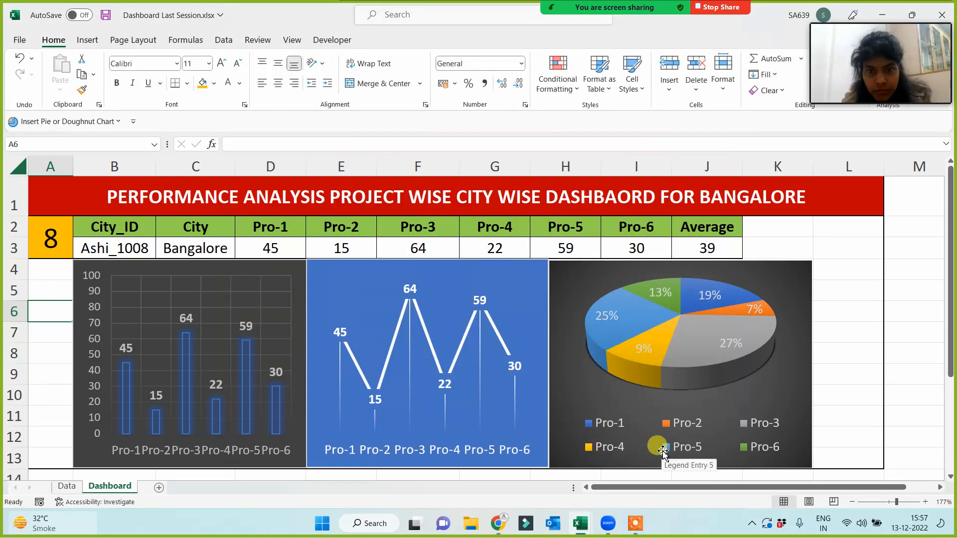
pyautogui.click(332, 40)
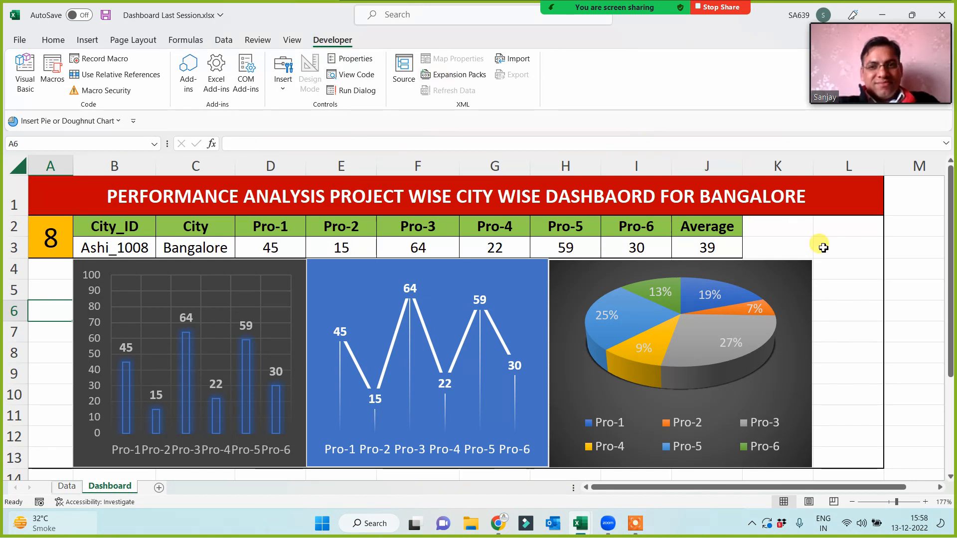
# Step: Widen column L slightly at the outer edge of the dashboard
pyautogui.click(909, 305)
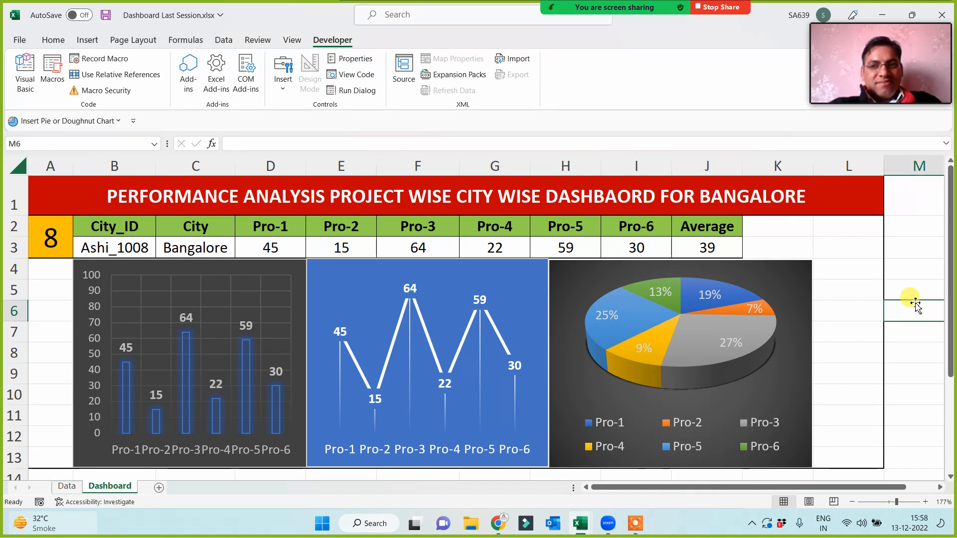
pyautogui.moveTo(884, 165); pyautogui.dragTo(909, 170)
pyautogui.click(852, 264)
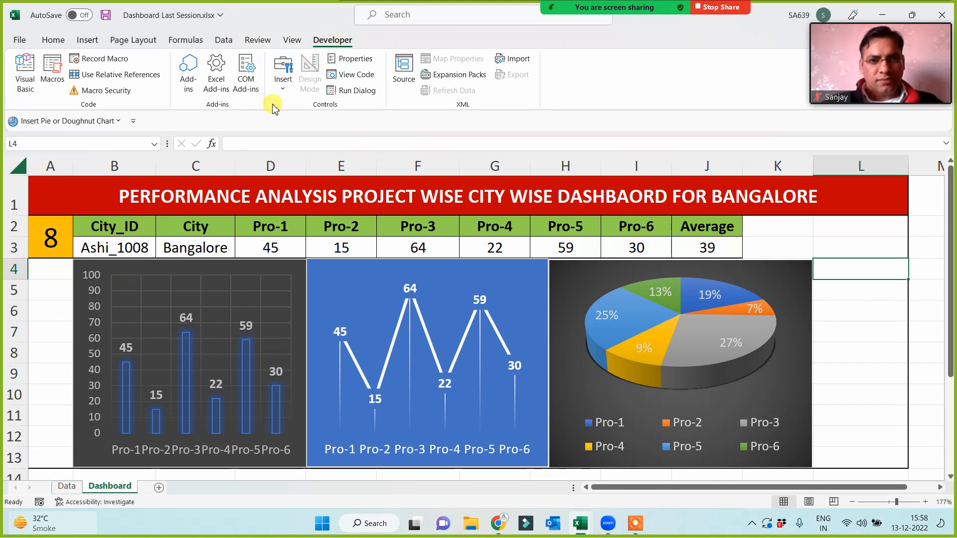
# Step: Insert a spin button form control below the selector and fit it to column A from row 4 to row 13
pyautogui.click(283, 89)
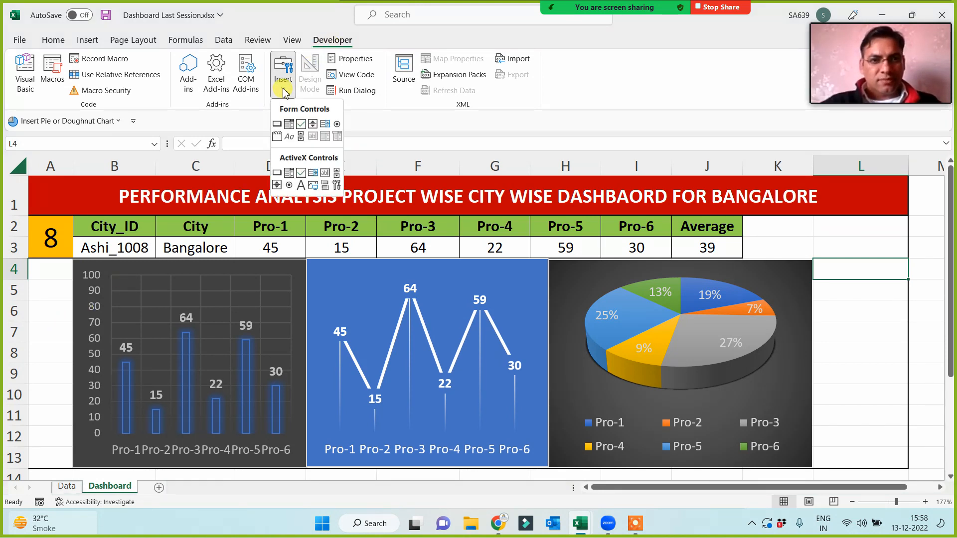
pyautogui.click(313, 126)
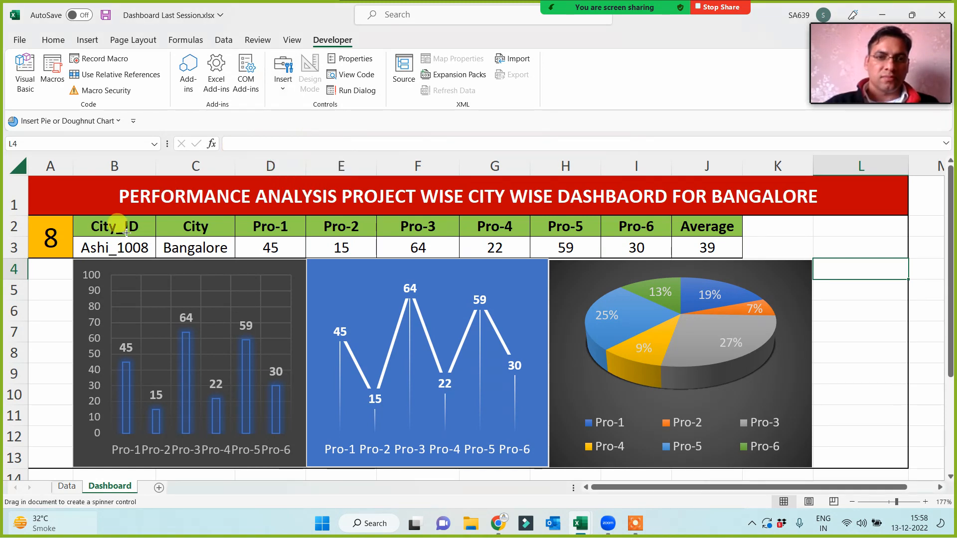
pyautogui.moveTo(34, 263); pyautogui.dragTo(39, 466)
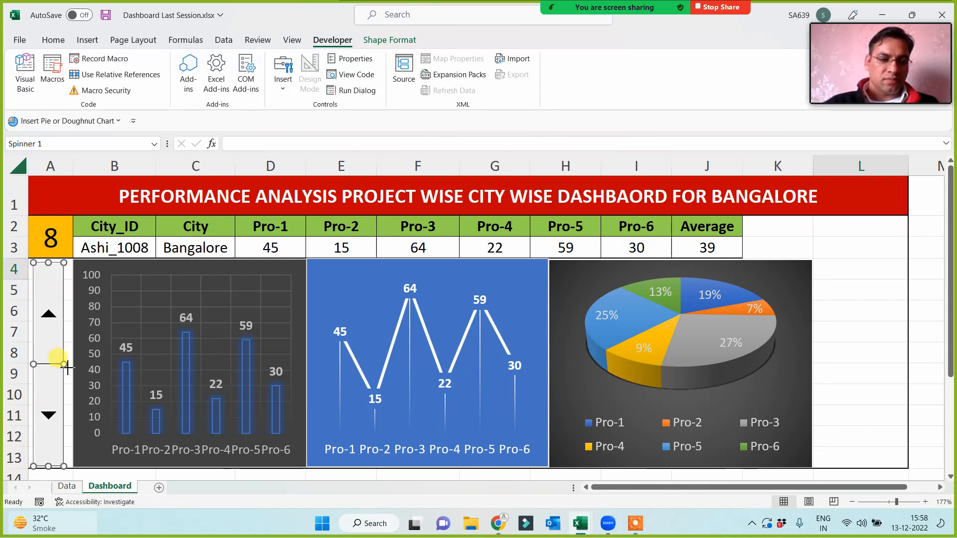
pyautogui.moveTo(64, 364)
pyautogui.mouseDown()
pyautogui.moveTo(72, 364)
pyautogui.moveTo(28, 365)
pyautogui.moveTo(63, 354)
pyautogui.mouseUp()
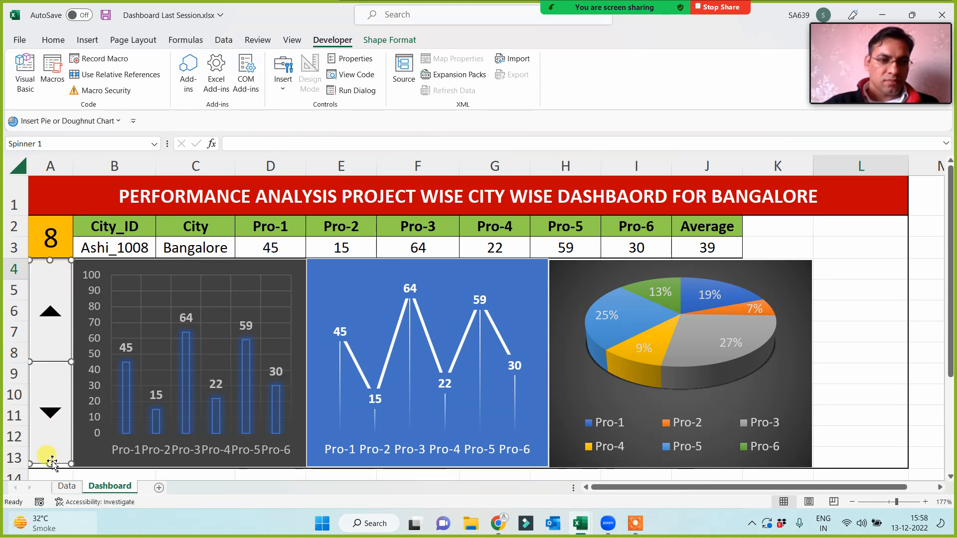
pyautogui.moveTo(51, 464); pyautogui.dragTo(51, 467)
pyautogui.click(128, 476)
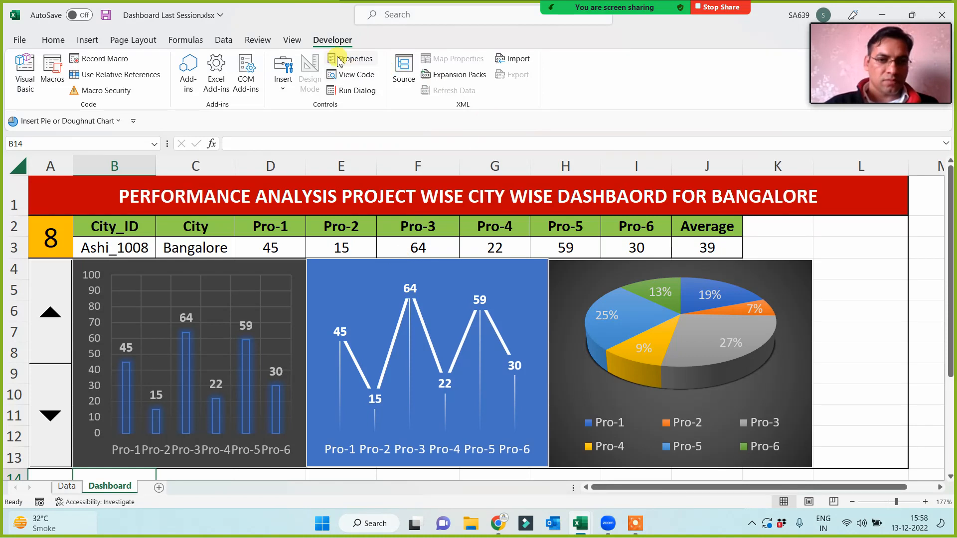
# Step: Insert a second spin button form control covering cells K2:L3 beside the Average column
pyautogui.click(283, 75)
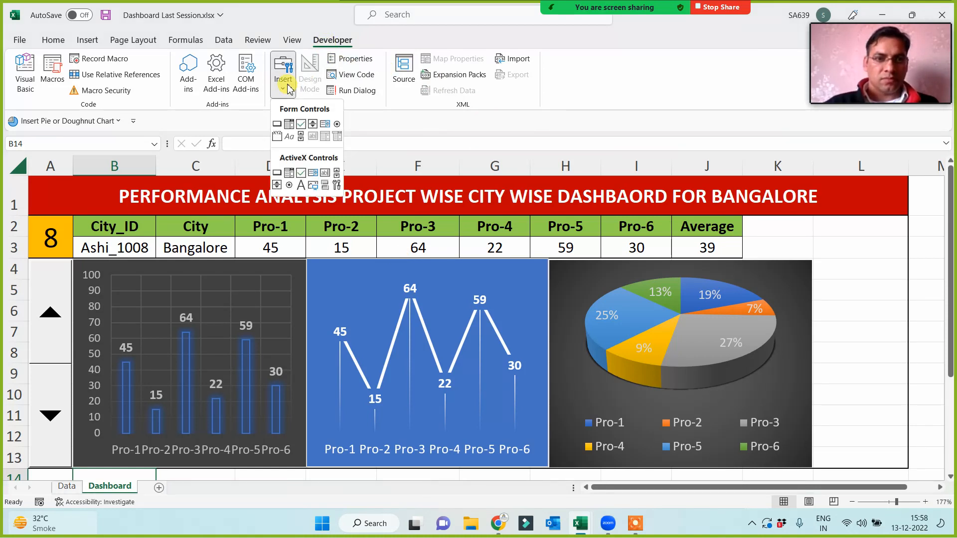
pyautogui.click(311, 128)
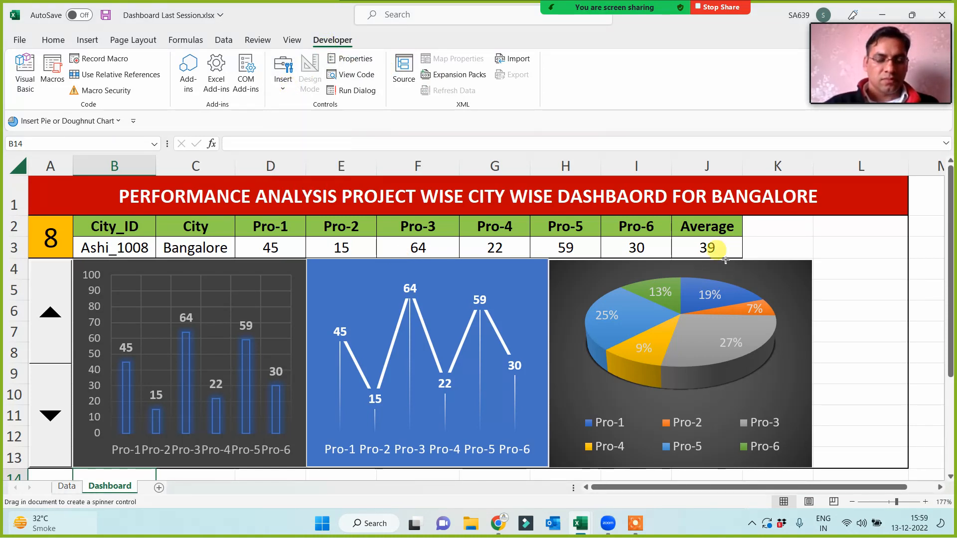
pyautogui.moveTo(745, 218); pyautogui.dragTo(906, 260)
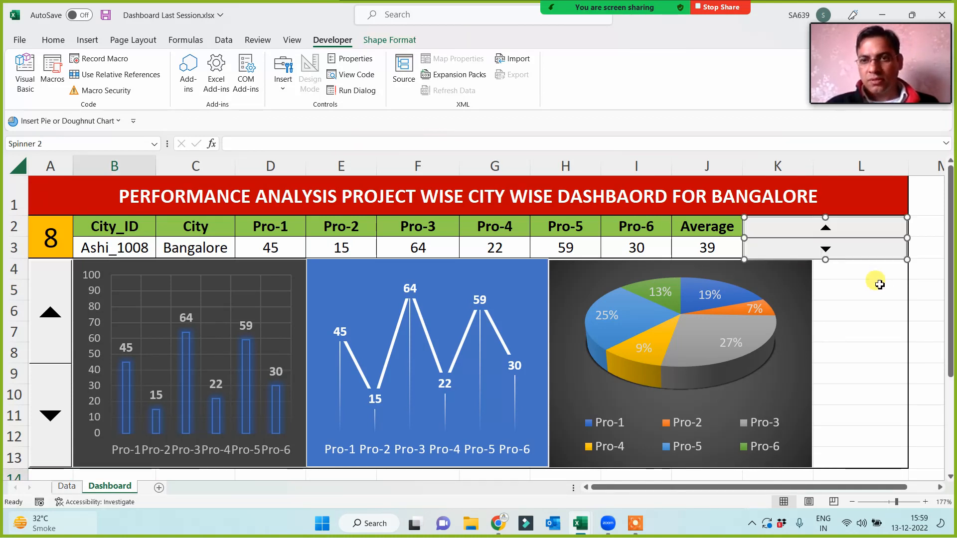
pyautogui.click(845, 286)
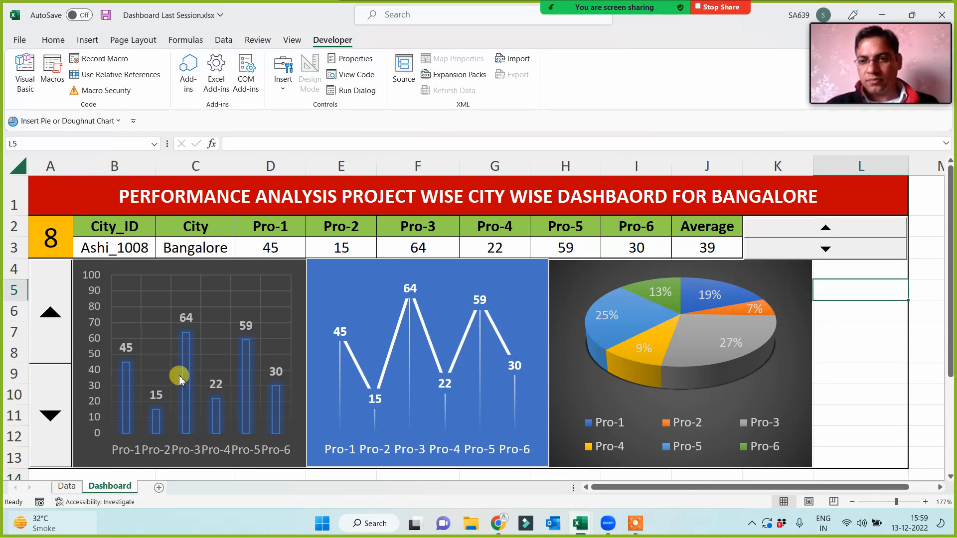
# Step: Set the selector in A2 to 1
pyautogui.click(53, 250)
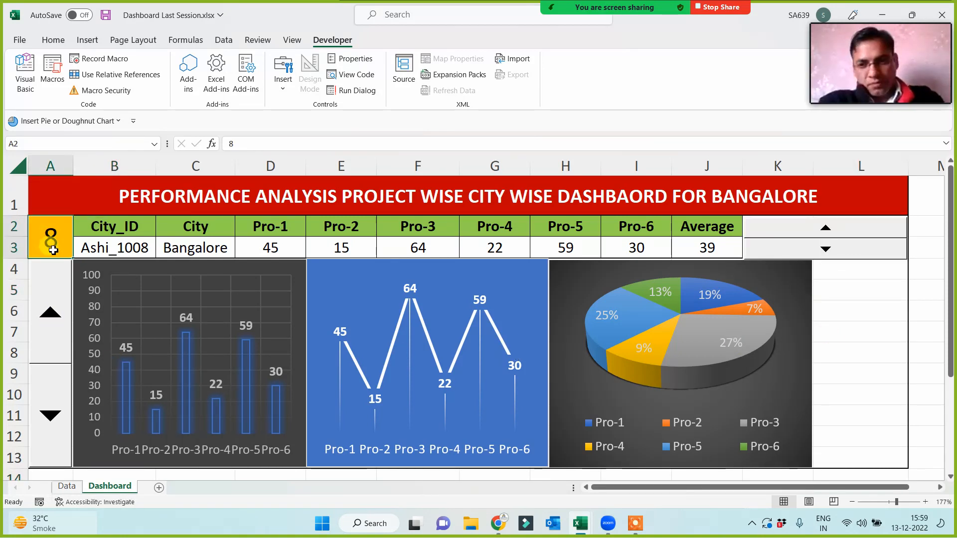
pyautogui.write('1')
pyautogui.press('Up')
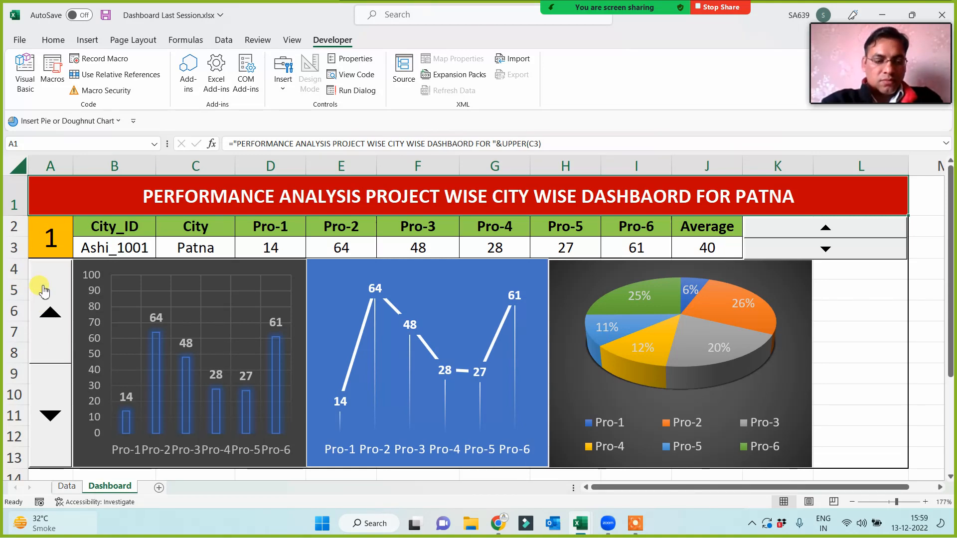
# Step: Review the City_ID range A2:A11 on the Data sheet and return to the Dashboard sheet
pyautogui.click(66, 485)
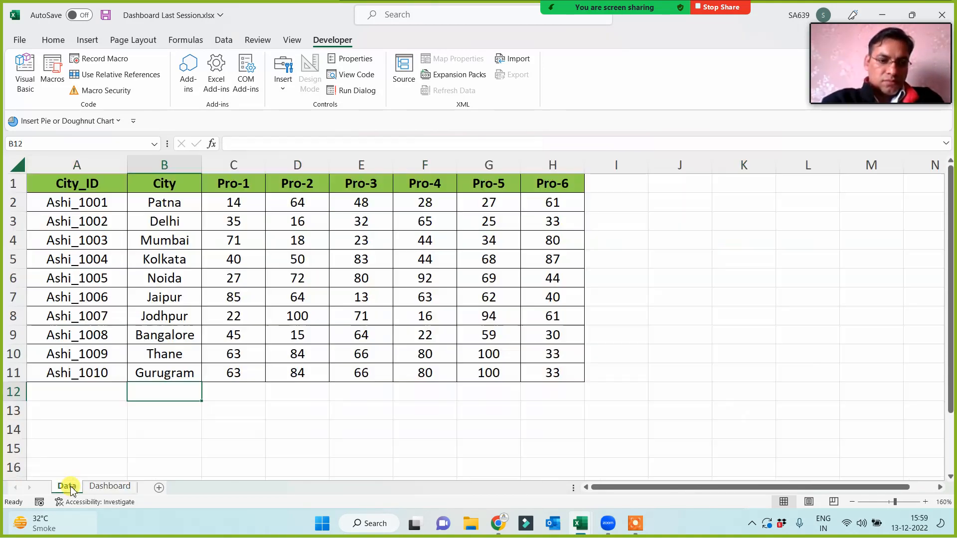
pyautogui.moveTo(79, 202); pyautogui.dragTo(85, 376)
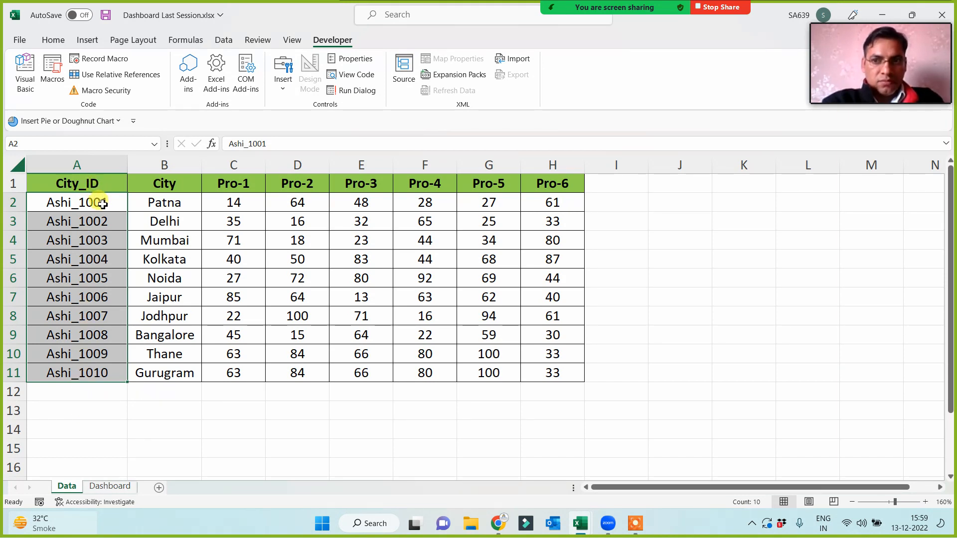
pyautogui.moveTo(95, 203); pyautogui.dragTo(86, 371)
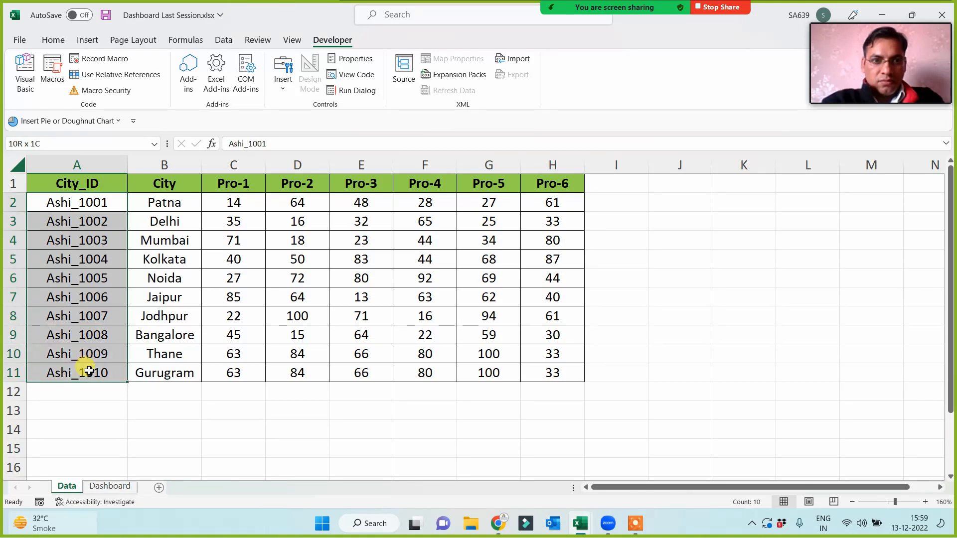
pyautogui.click(81, 423)
pyautogui.click(92, 487)
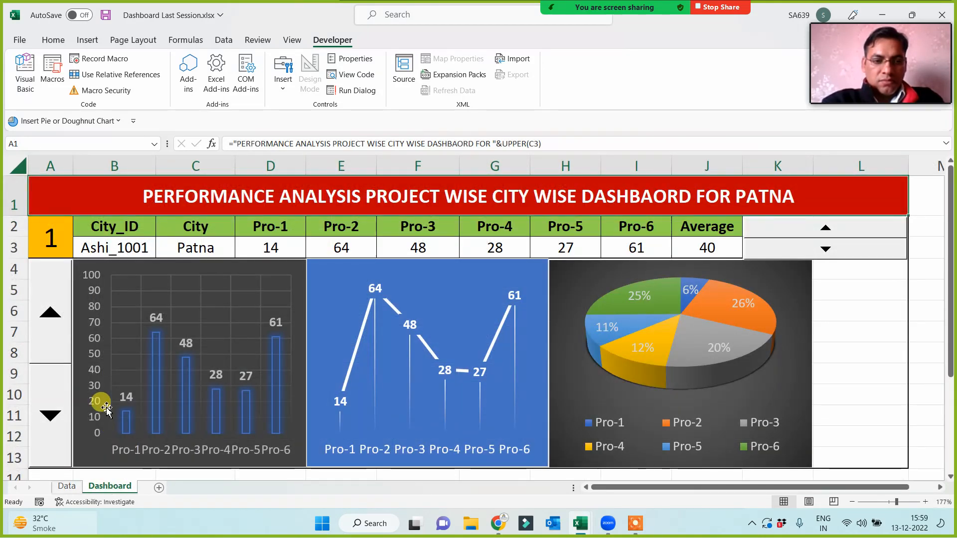
# Step: Format the column A spin button with minimum value 1, maximum value 10 and cell link $A$2
pyautogui.rightClick(47, 342)
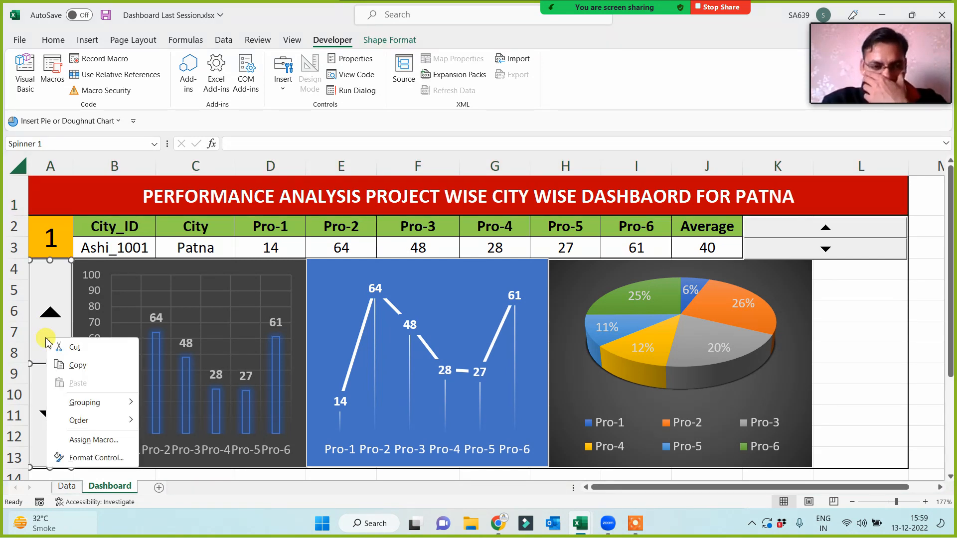
pyautogui.click(97, 459)
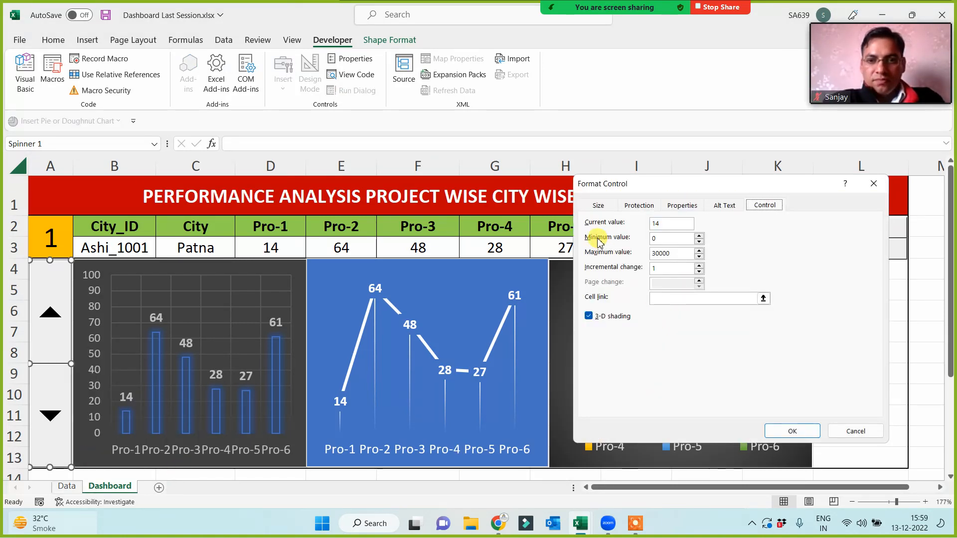
pyautogui.moveTo(666, 240); pyautogui.dragTo(646, 241)
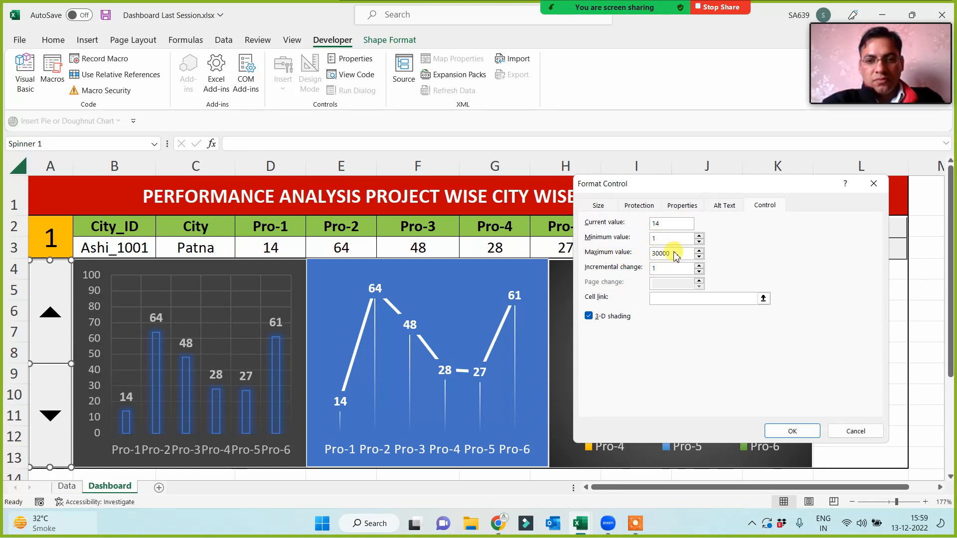
pyautogui.moveTo(675, 255); pyautogui.dragTo(631, 252)
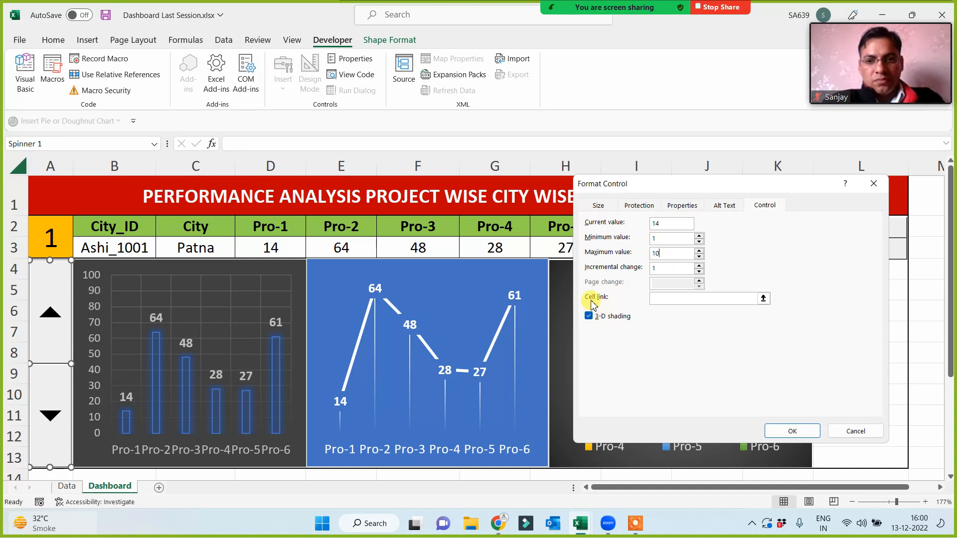
pyautogui.click(653, 298)
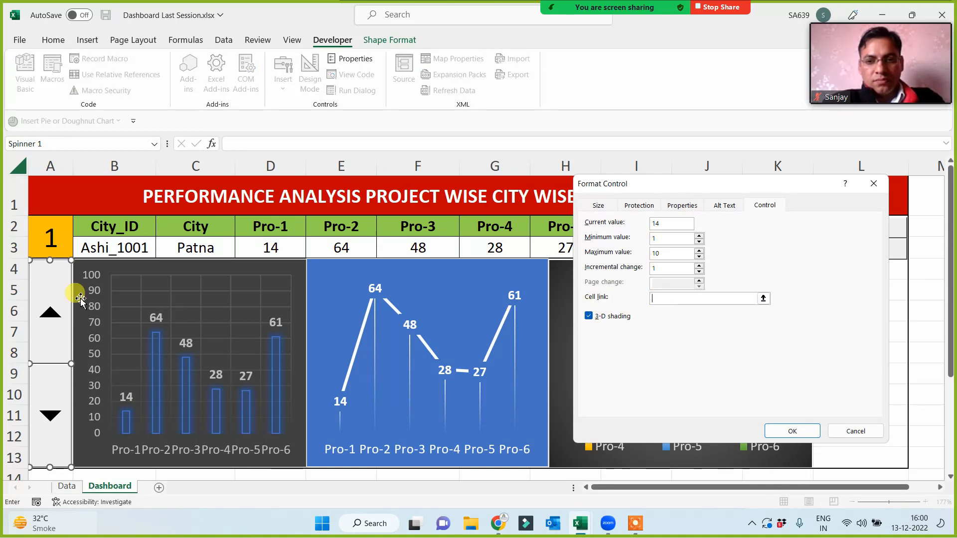
pyautogui.click(52, 241)
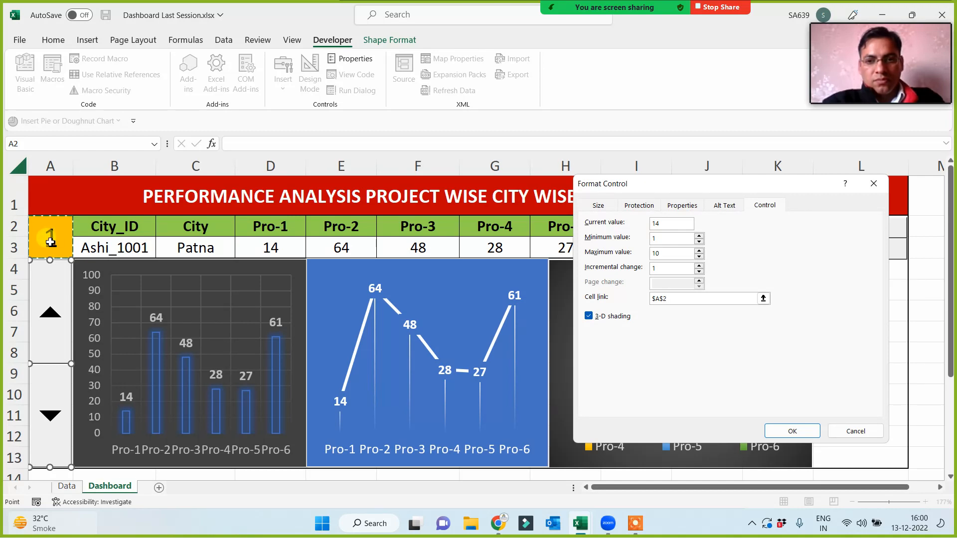
pyautogui.click(787, 430)
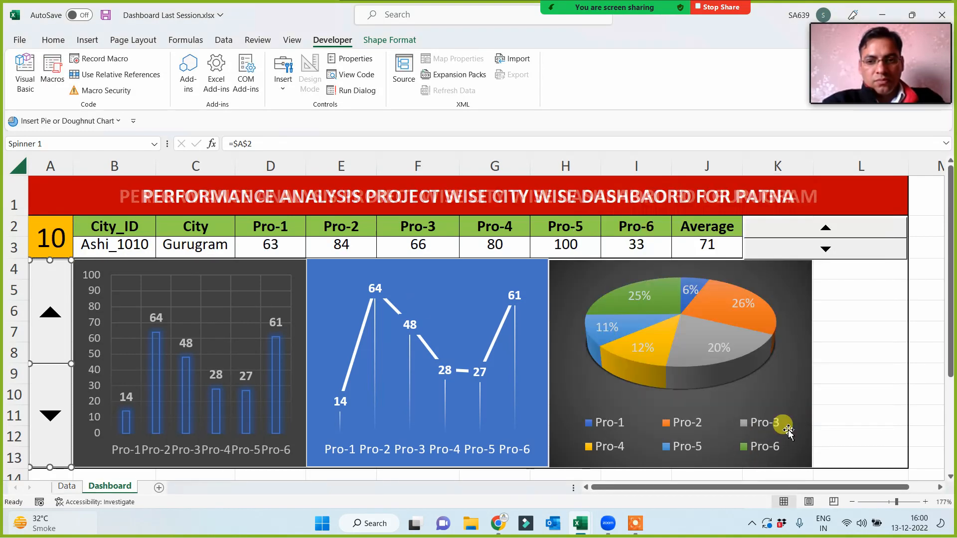
pyautogui.click(839, 336)
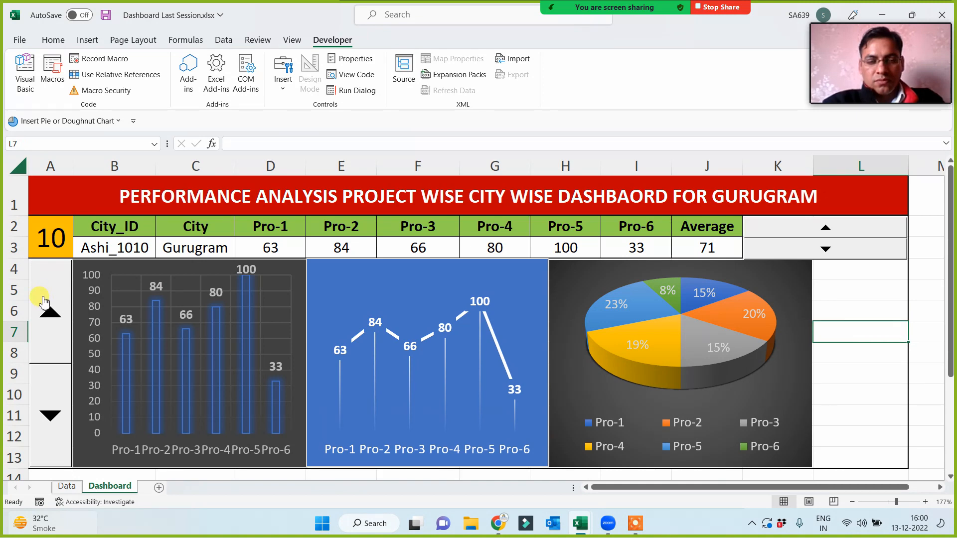
# Step: Test the column A spin button by stepping the selector down to 4
pyautogui.click(62, 397)
pyautogui.click(60, 404)
pyautogui.click(59, 405)
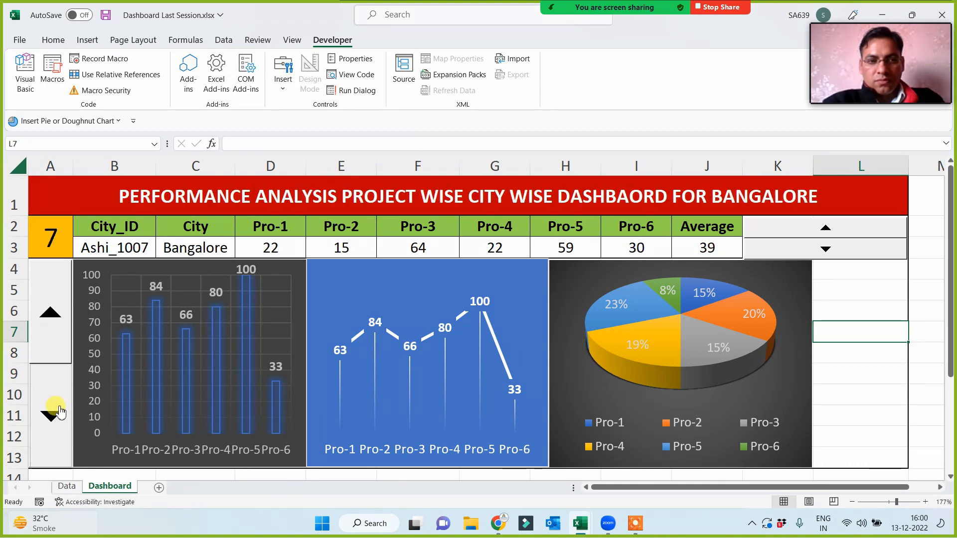
pyautogui.click(58, 408)
pyautogui.click(59, 410)
pyautogui.click(59, 409)
# Step: Enter 1 and 5 in turn in selector cell A2 to test changing the city manually
pyautogui.click(45, 237)
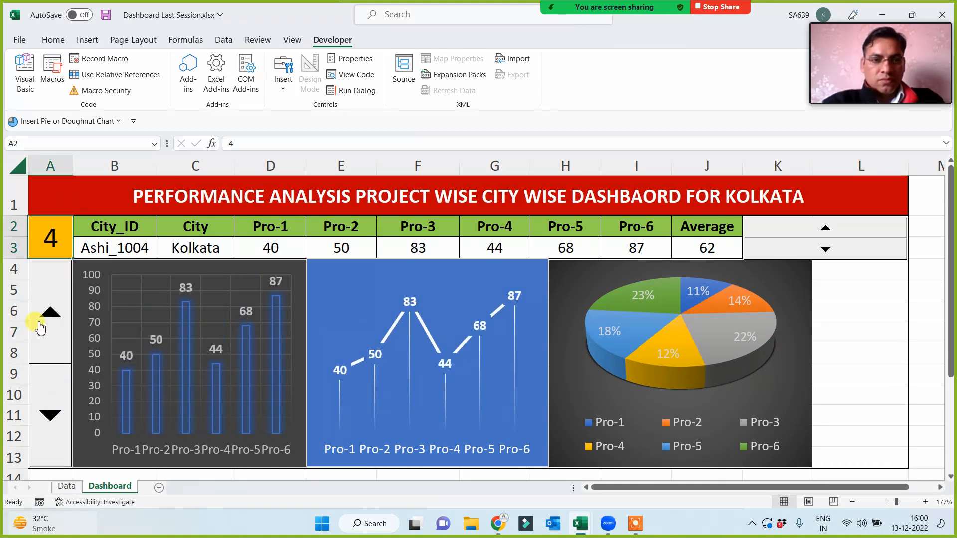
pyautogui.write('1')
pyautogui.click(79, 193)
pyautogui.click(51, 244)
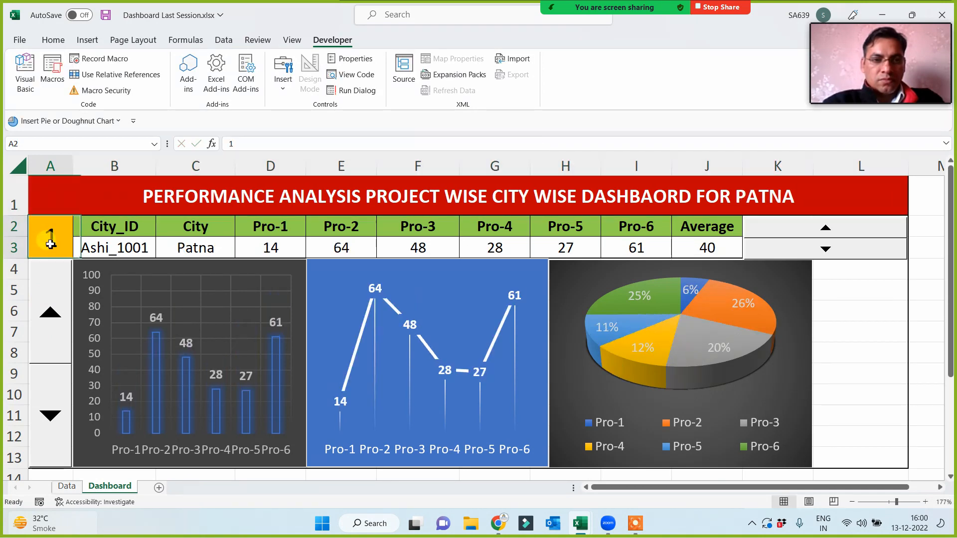
pyautogui.write('5')
pyautogui.click(89, 188)
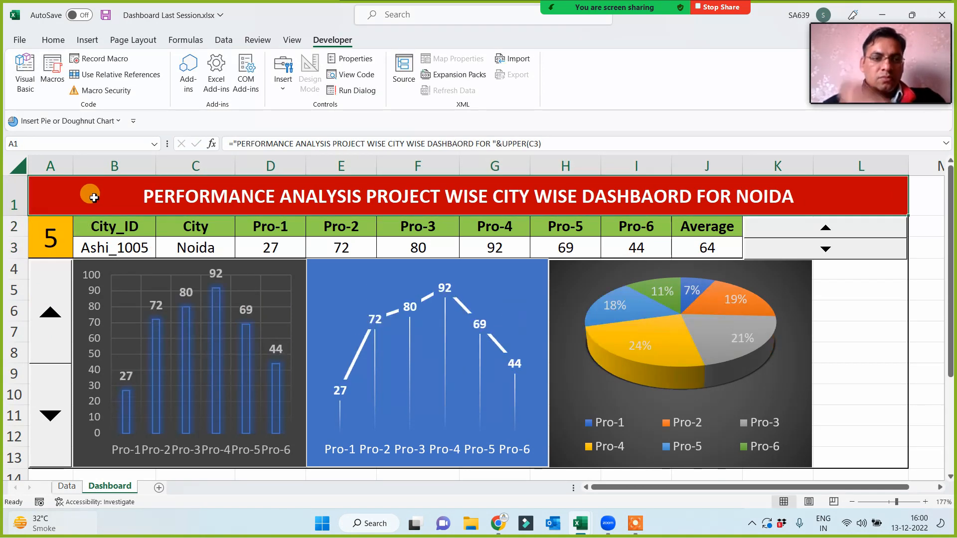
# Step: Test the column A spin button by stepping the selector up to 8, down to 4 and back up to 6
pyautogui.click(44, 324)
pyautogui.click(48, 324)
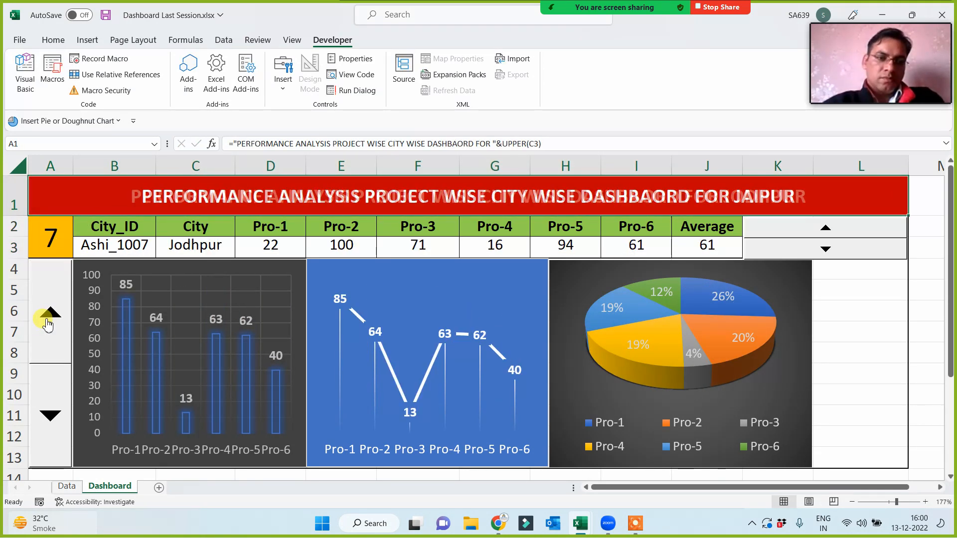
pyautogui.click(47, 324)
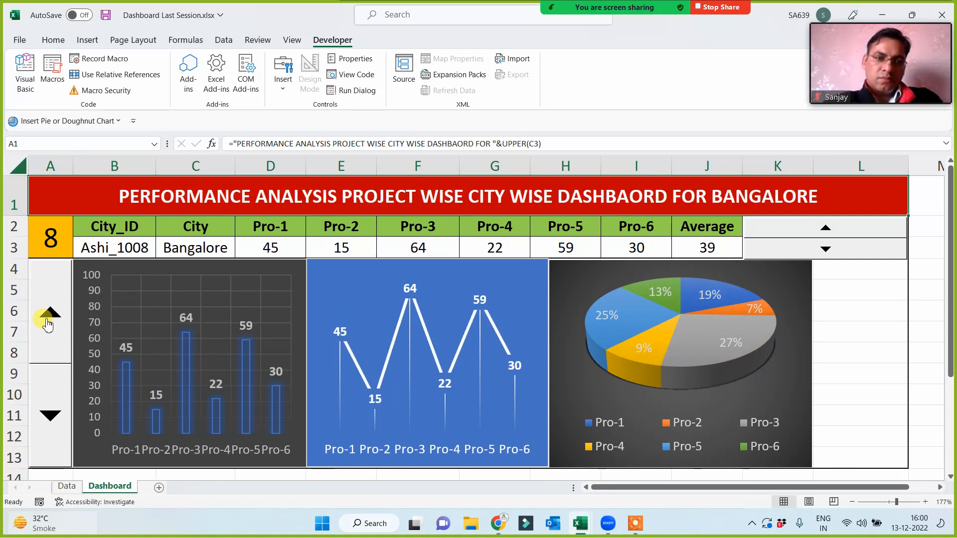
pyautogui.click(46, 404)
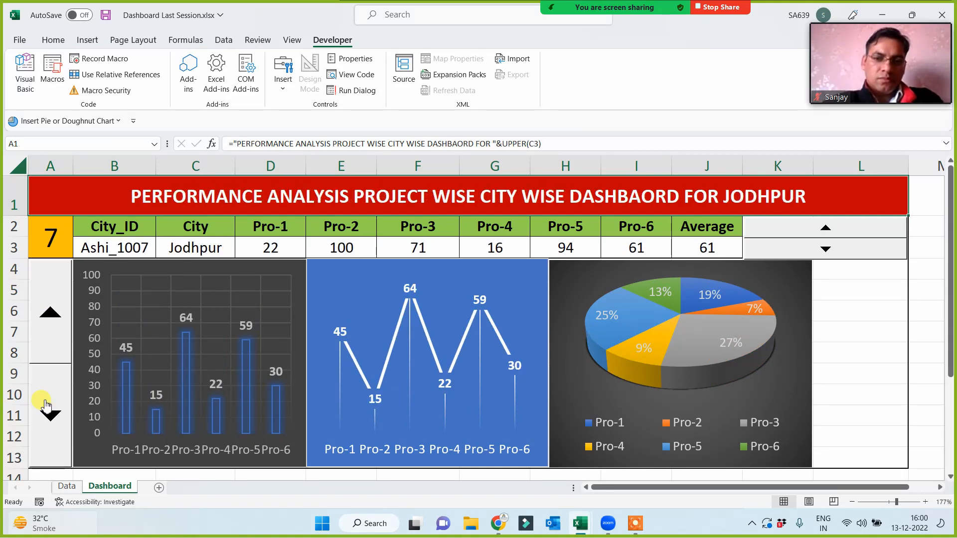
pyautogui.click(46, 405)
pyautogui.click(46, 404)
pyautogui.click(46, 404)
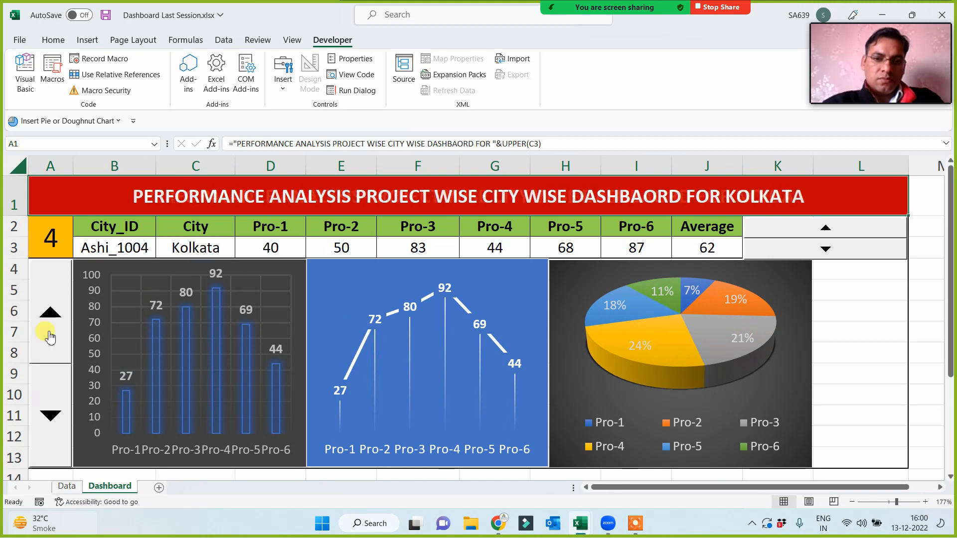
pyautogui.click(52, 313)
pyautogui.click(55, 320)
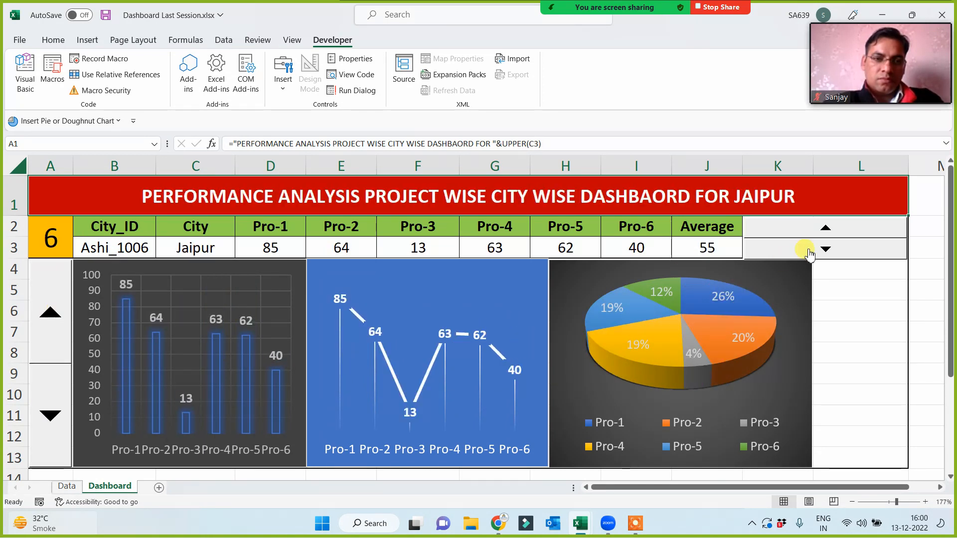
# Step: Format the spin button beside the Average column with minimum value 1, maximum value 10 and cell link $A$2
pyautogui.click(867, 311)
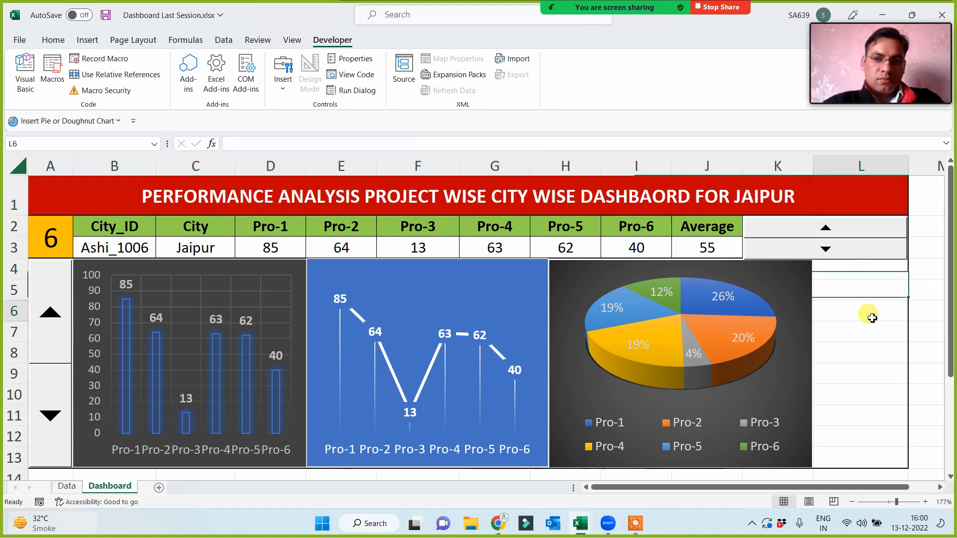
pyautogui.rightClick(798, 219)
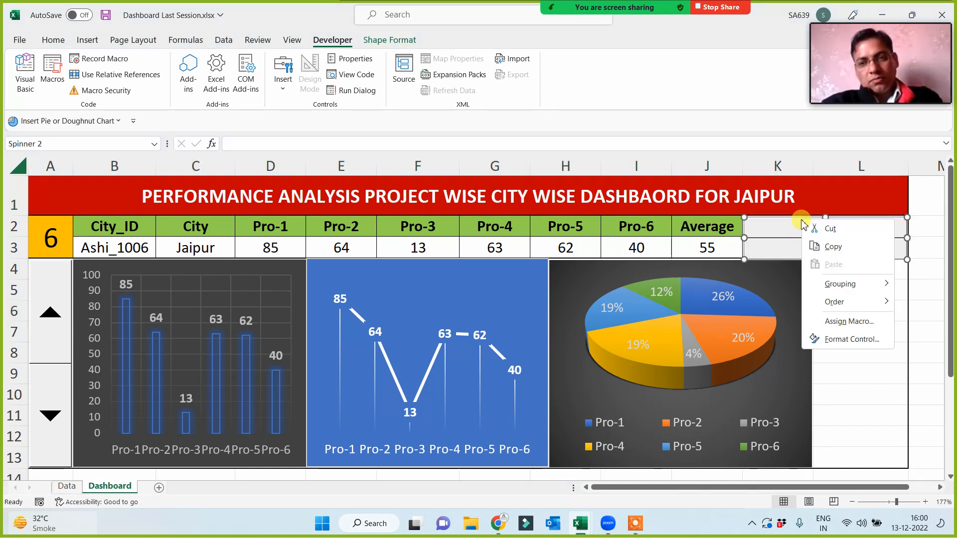
pyautogui.click(848, 344)
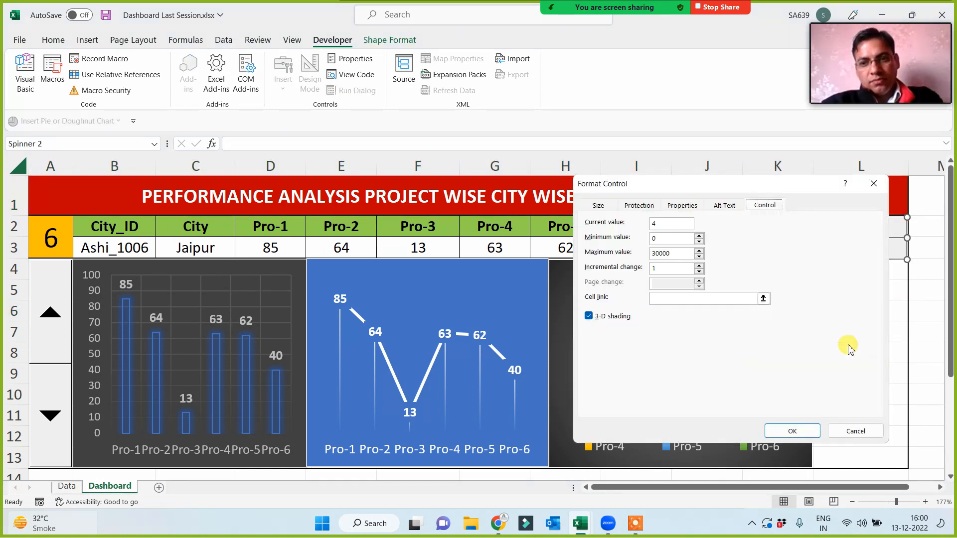
pyautogui.write('1')
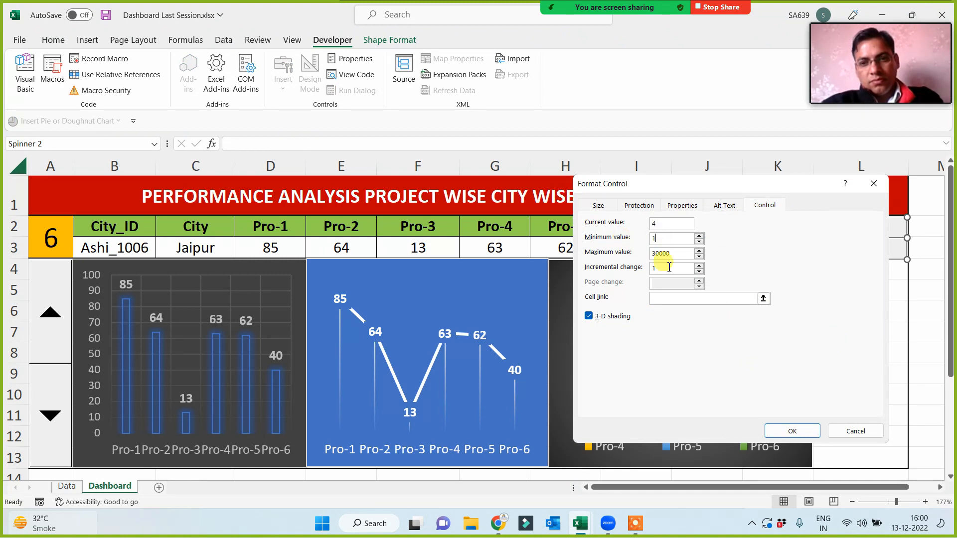
pyautogui.press('Tab')
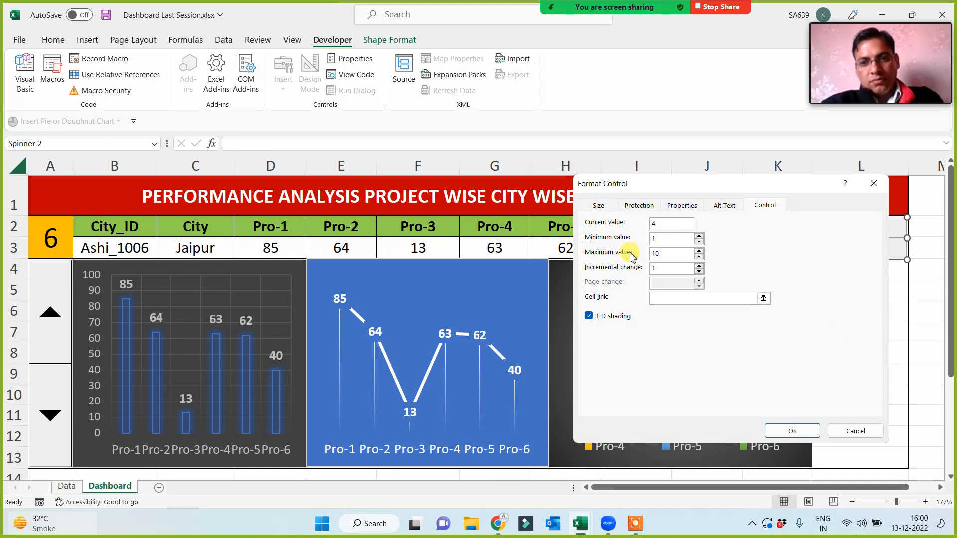
pyautogui.click(665, 298)
pyautogui.click(33, 239)
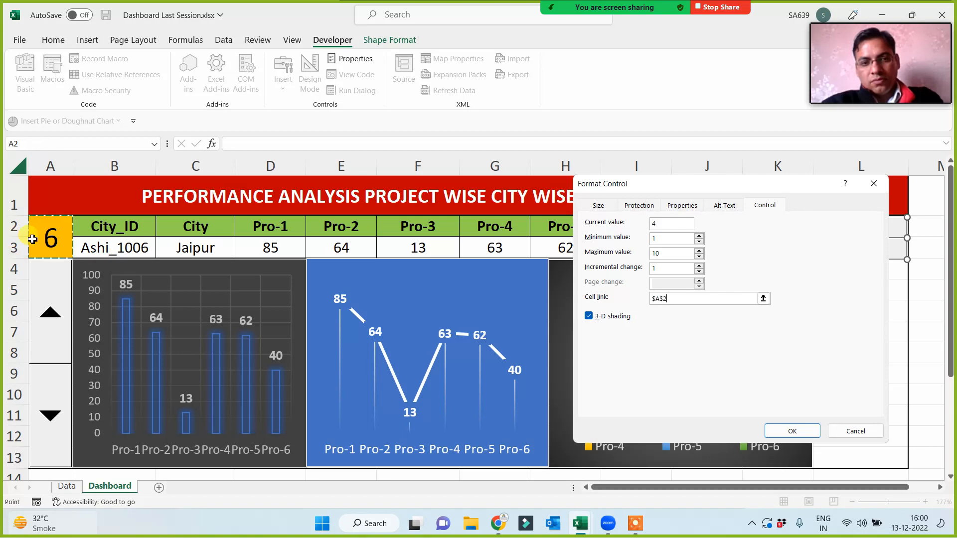
pyautogui.click(800, 429)
pyautogui.click(858, 348)
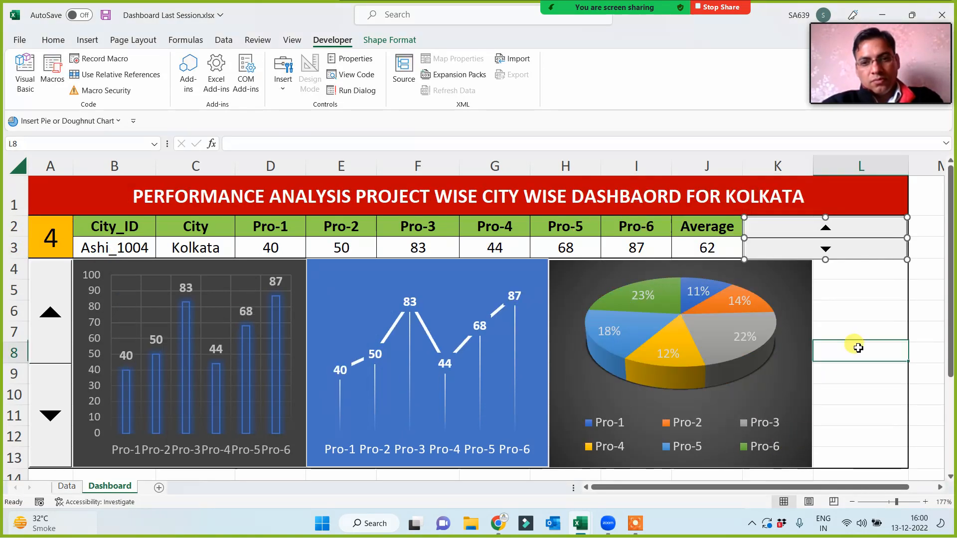
# Step: Test both spin buttons, stepping up to 6 with the one beside Average and down to 4 with the column A one
pyautogui.click(821, 227)
pyautogui.click(821, 227)
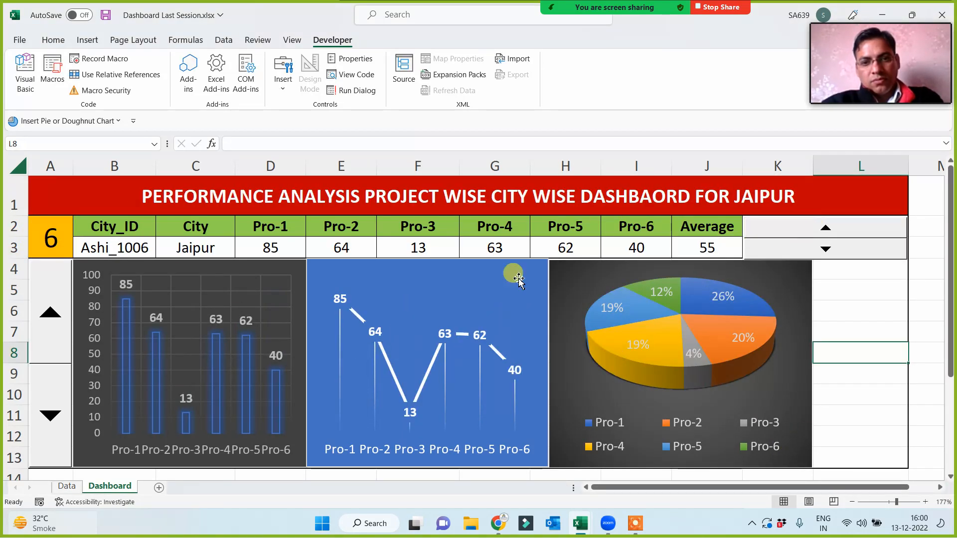
pyautogui.click(57, 392)
pyautogui.click(60, 393)
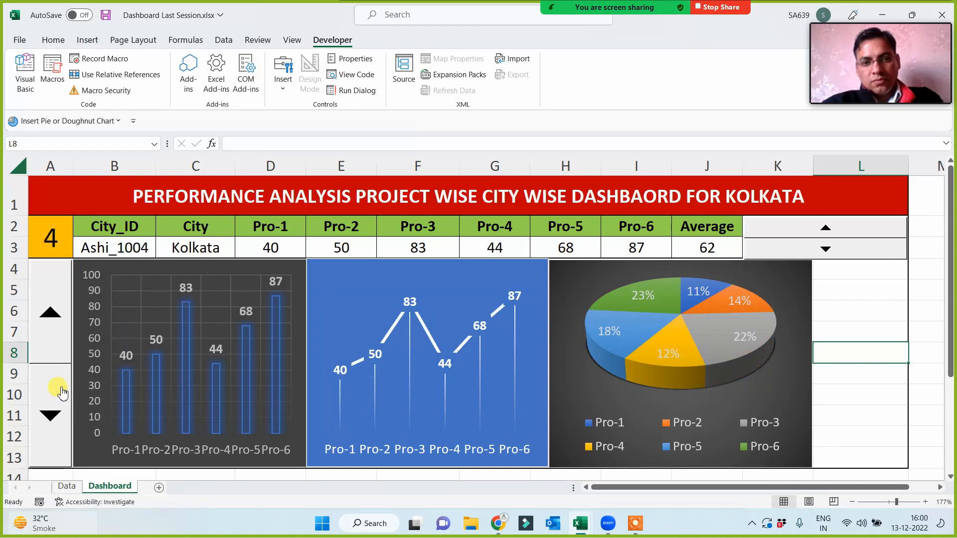
# Step: Insert a List Box form control filling column L from row 4 to row 13, beside the pie chart
pyautogui.click(838, 319)
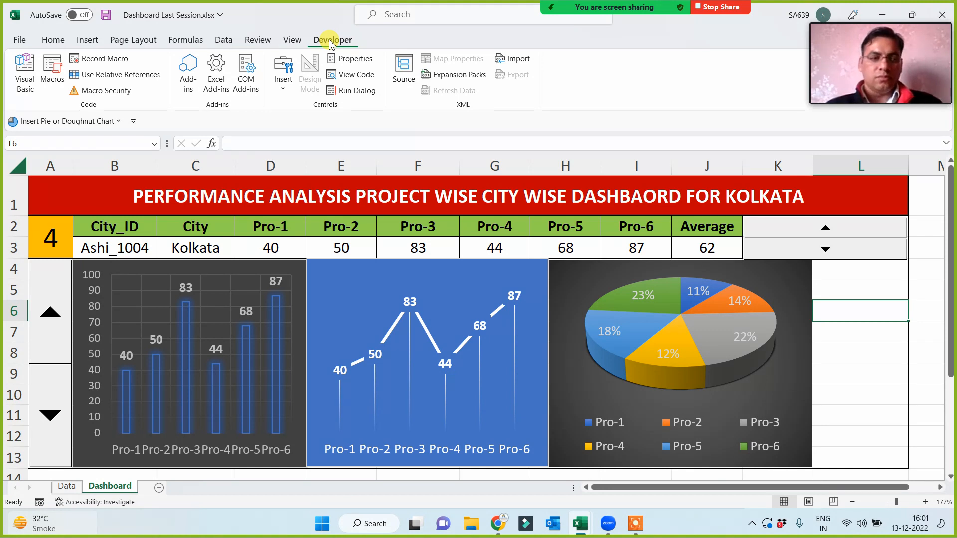
pyautogui.click(283, 74)
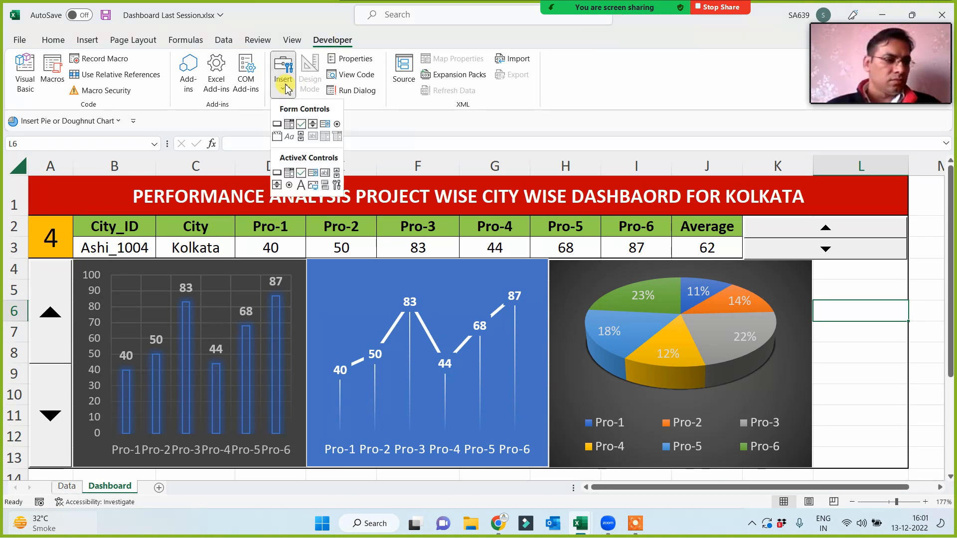
pyautogui.click(324, 129)
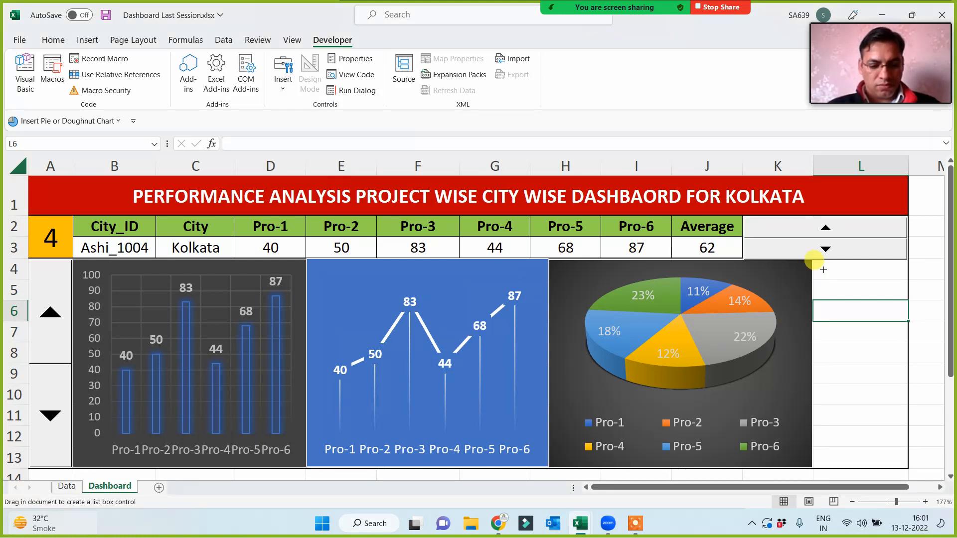
pyautogui.moveTo(815, 264)
pyautogui.mouseDown()
pyautogui.moveTo(898, 460)
pyautogui.moveTo(909, 463)
pyautogui.mouseUp()
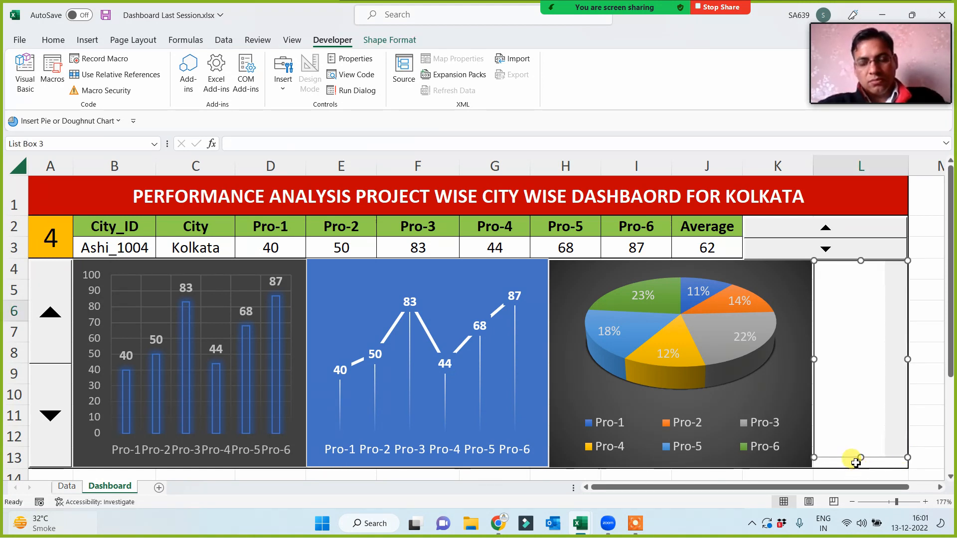
pyautogui.click(921, 306)
# Step: Format the list box with input range Data!$B$2:$B$11 and cell link $A$2, then deselect it
pyautogui.rightClick(858, 315)
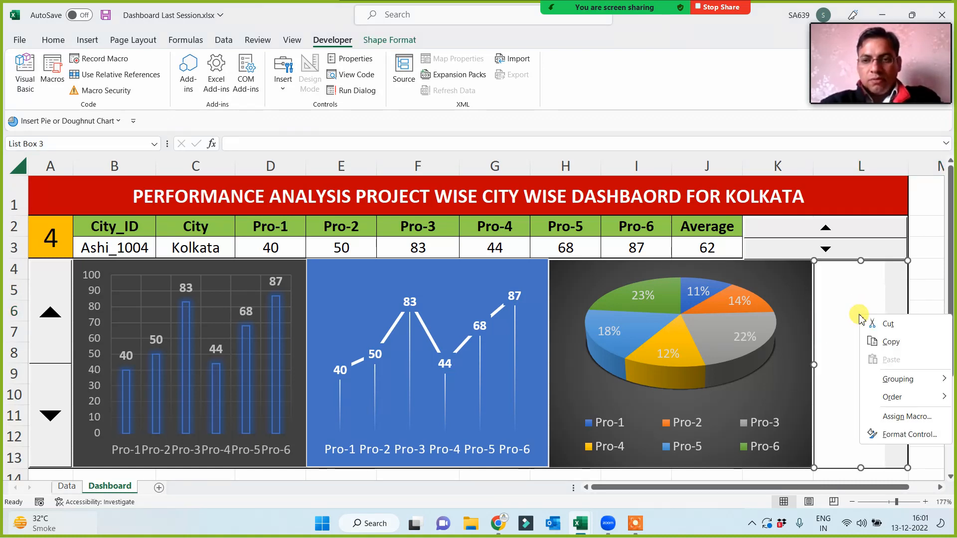
pyautogui.click(908, 434)
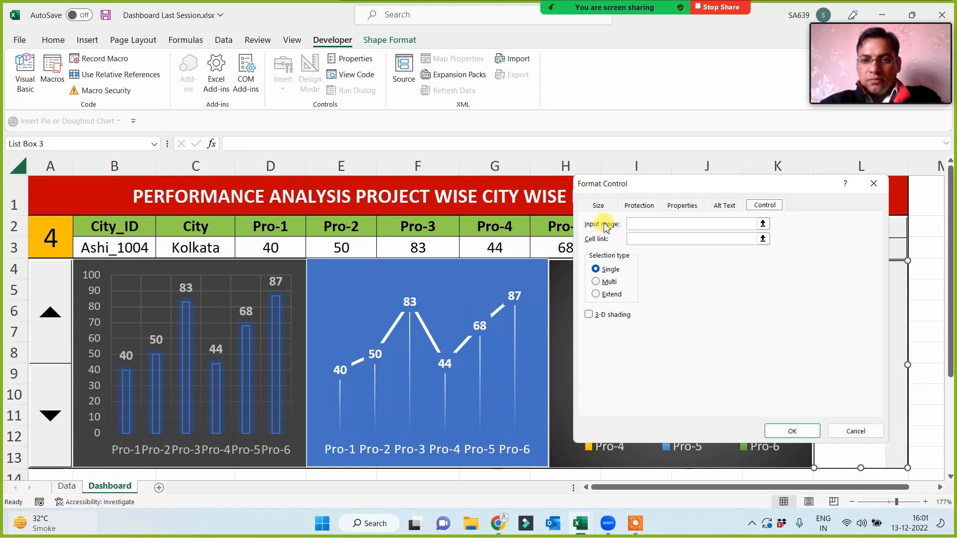
pyautogui.click(628, 239)
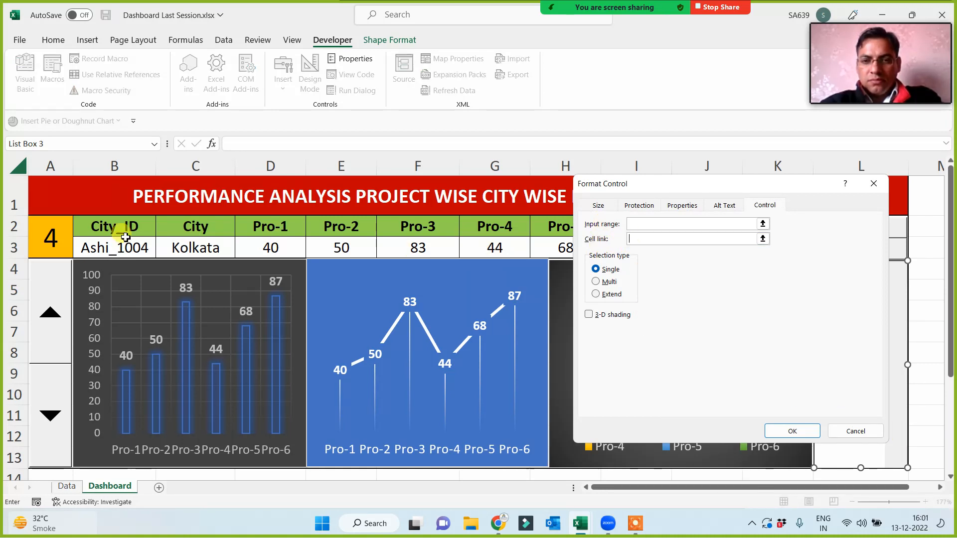
pyautogui.click(53, 235)
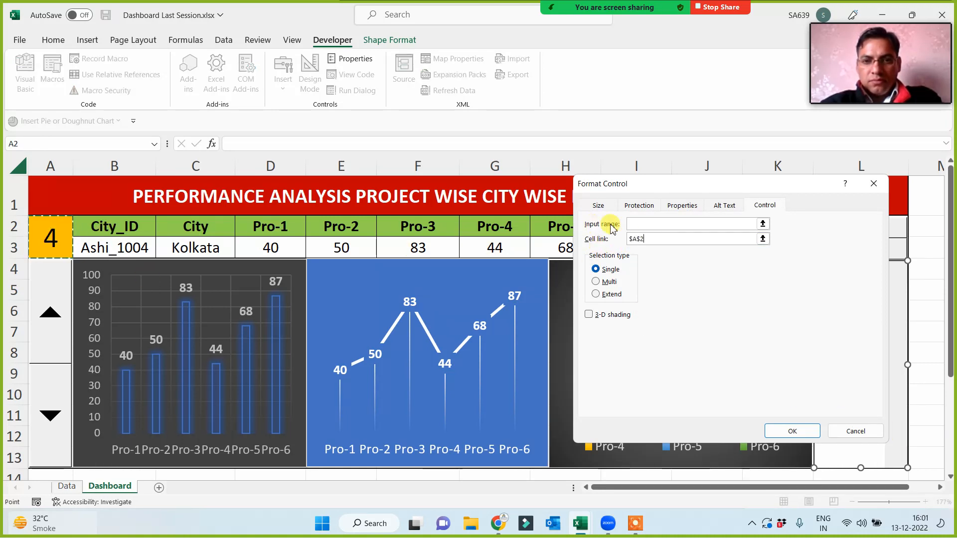
pyautogui.click(631, 224)
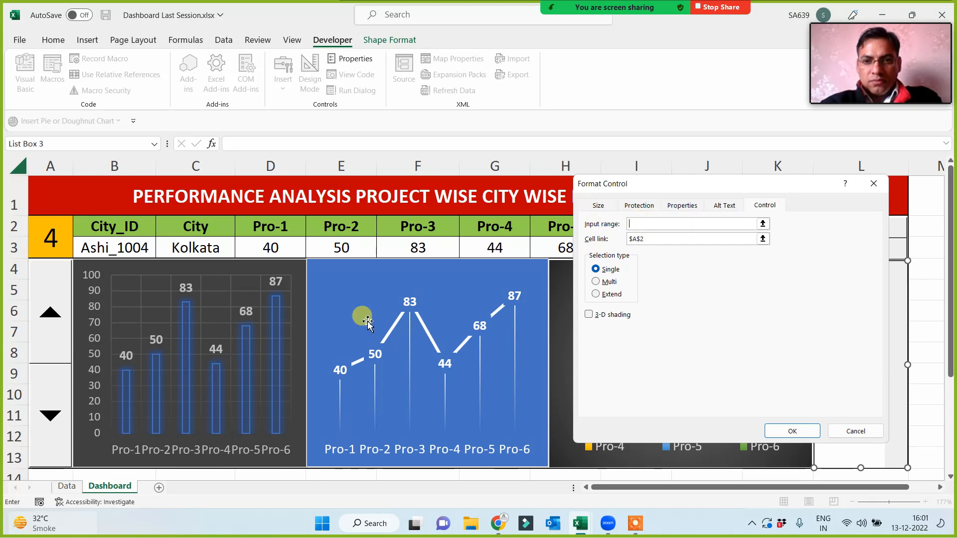
pyautogui.click(65, 486)
pyautogui.moveTo(145, 202); pyautogui.dragTo(154, 374)
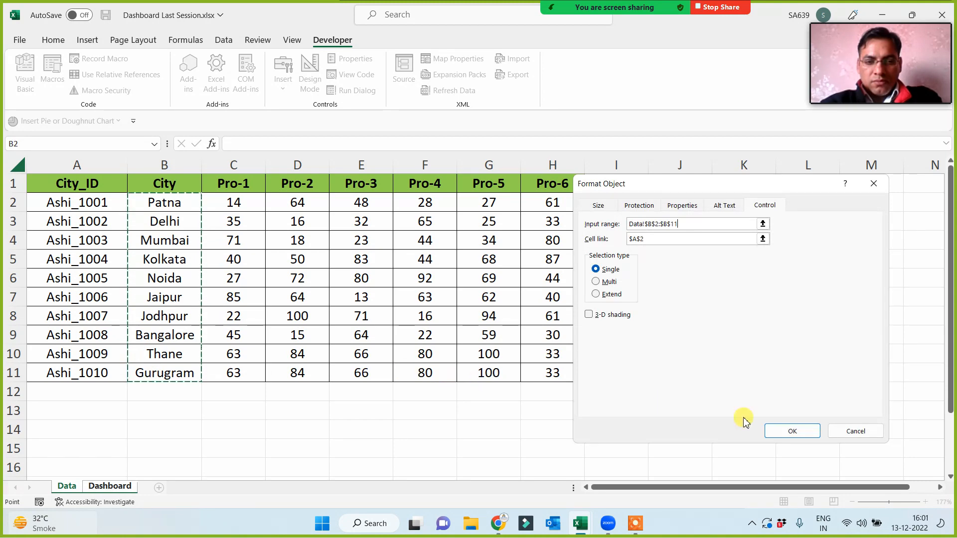
pyautogui.click(801, 430)
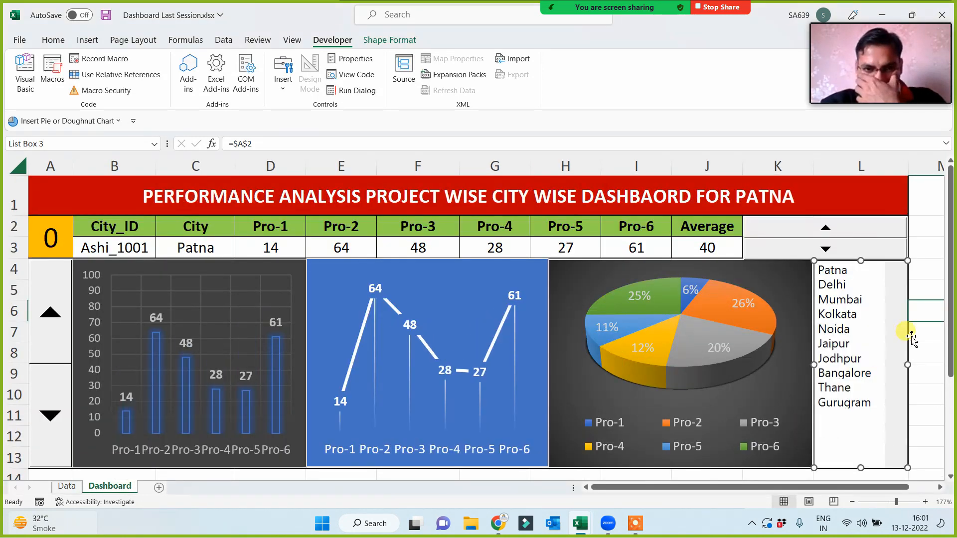
pyautogui.click(931, 311)
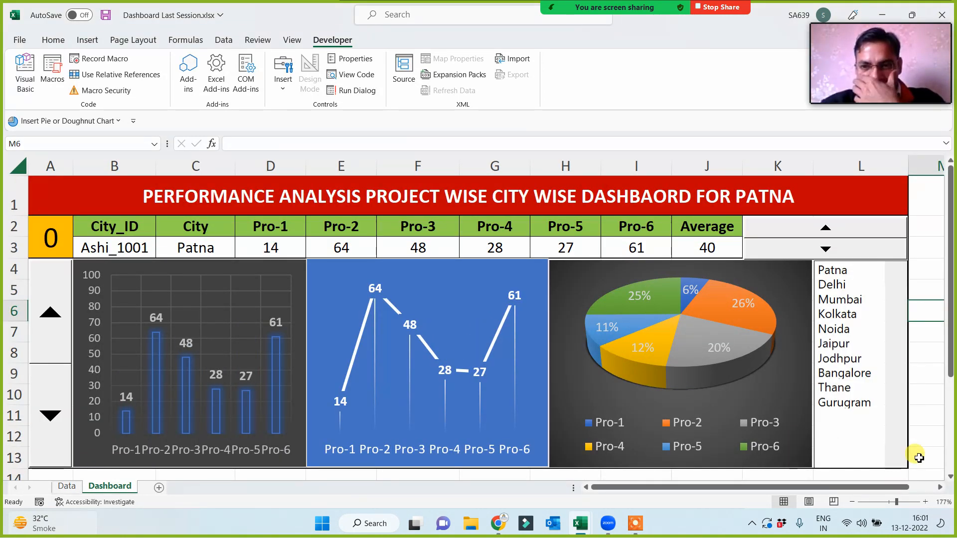
pyautogui.click(936, 228)
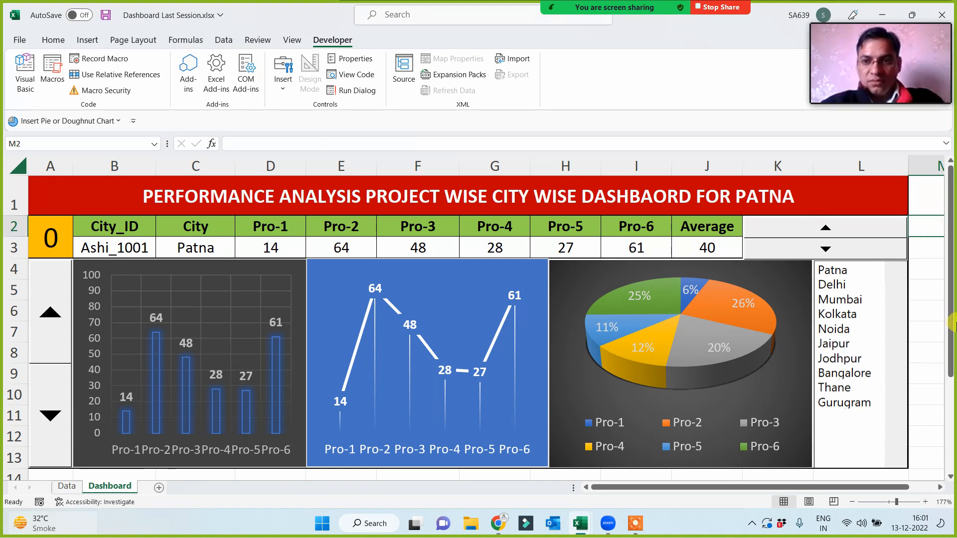
# Step: Test the list box by selecting Jaipur, Kolkata, Patna, Thane, Gurugram, Bangalore, Jaipur, Noida, Kolkata, Delhi and Patna in turn
pyautogui.click(840, 344)
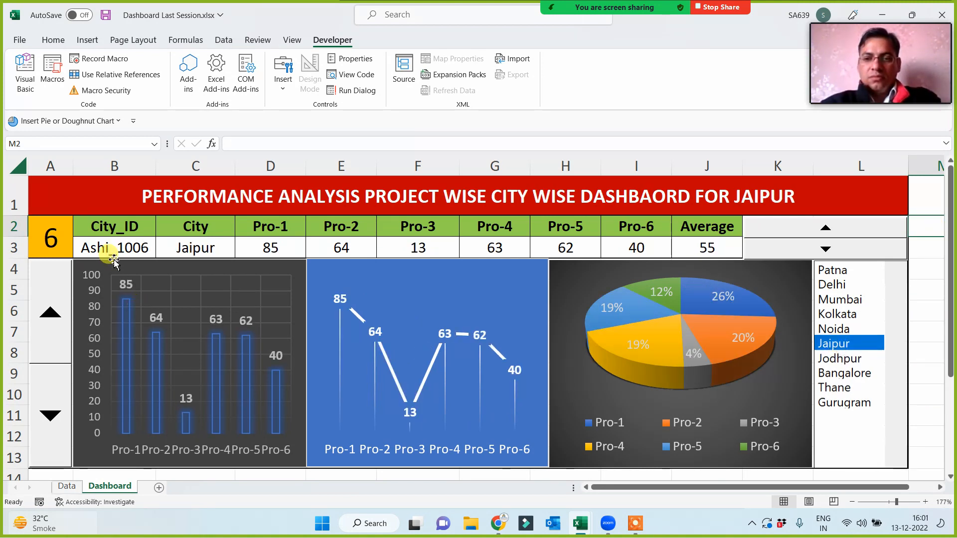
pyautogui.click(841, 315)
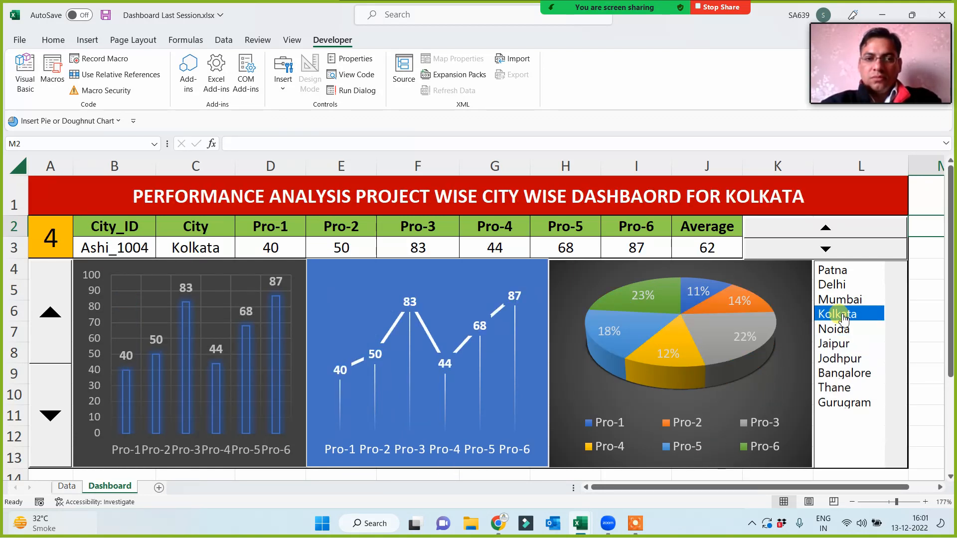
pyautogui.click(842, 273)
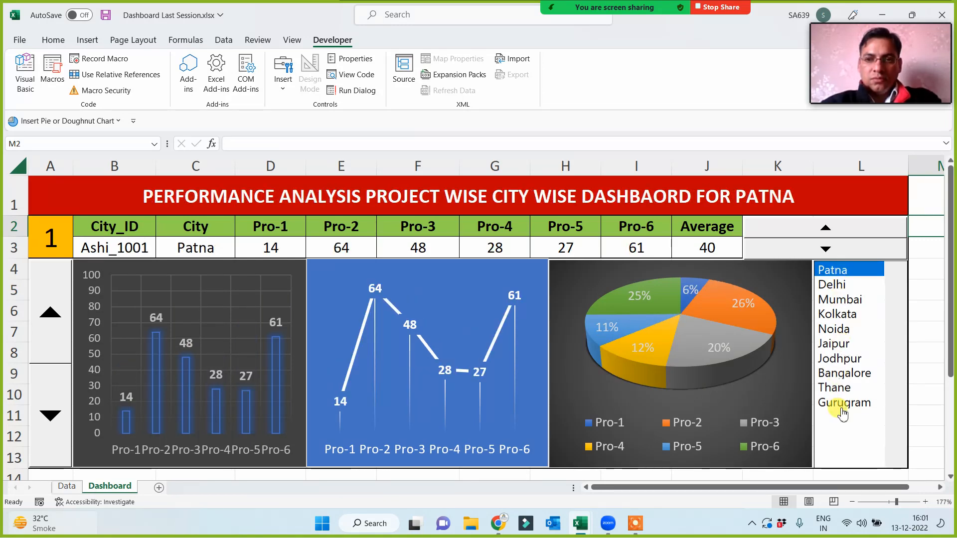
pyautogui.click(832, 388)
pyautogui.click(853, 404)
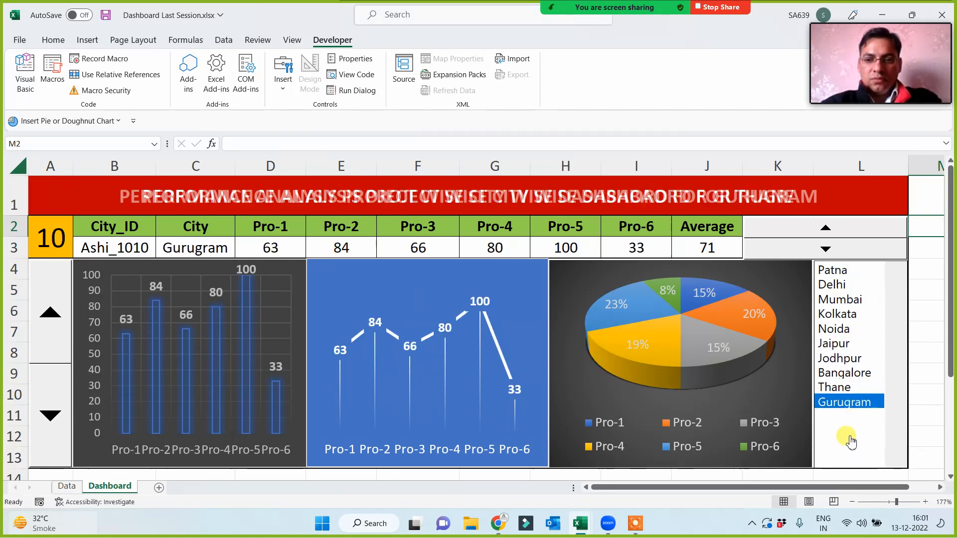
pyautogui.click(846, 373)
pyautogui.click(836, 343)
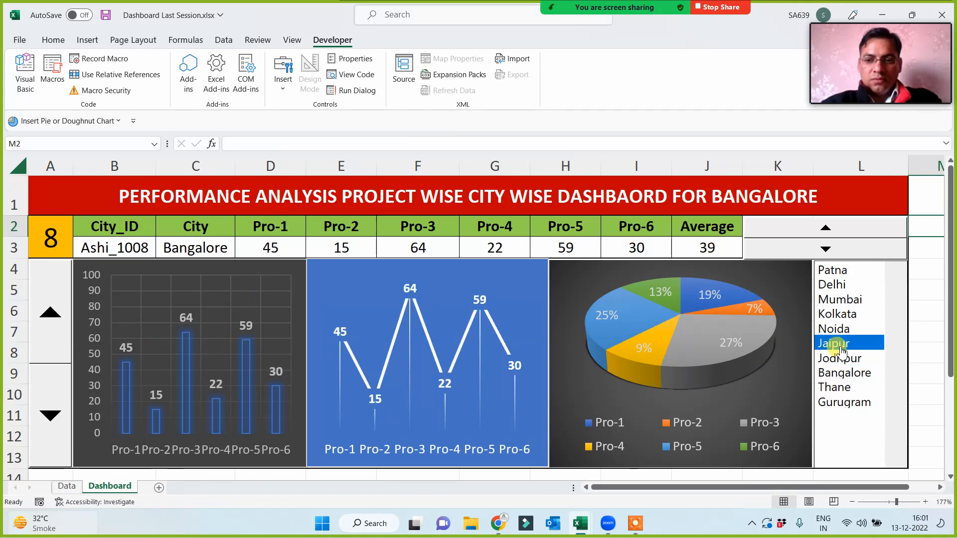
pyautogui.click(839, 329)
pyautogui.click(844, 313)
pyautogui.click(847, 285)
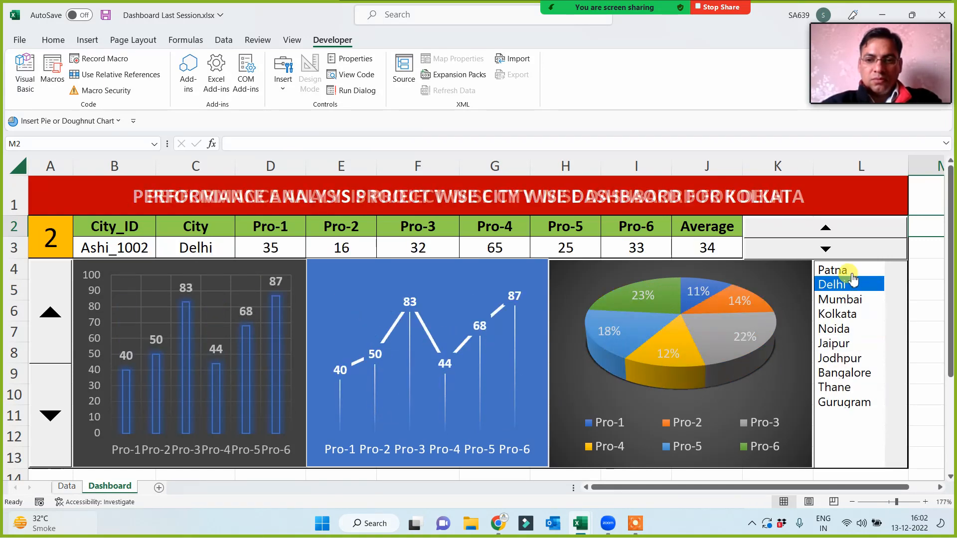
pyautogui.click(842, 270)
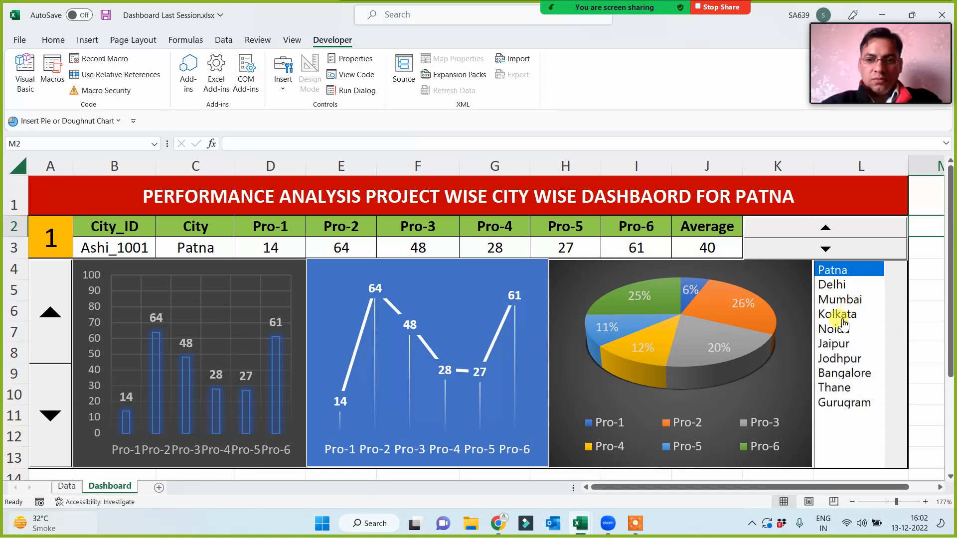
# Step: Test the selector by choosing Kolkata in the list box, stepping up to 6 with the spin button beside Average, and entering 4 in A2
pyautogui.click(853, 314)
pyautogui.click(807, 229)
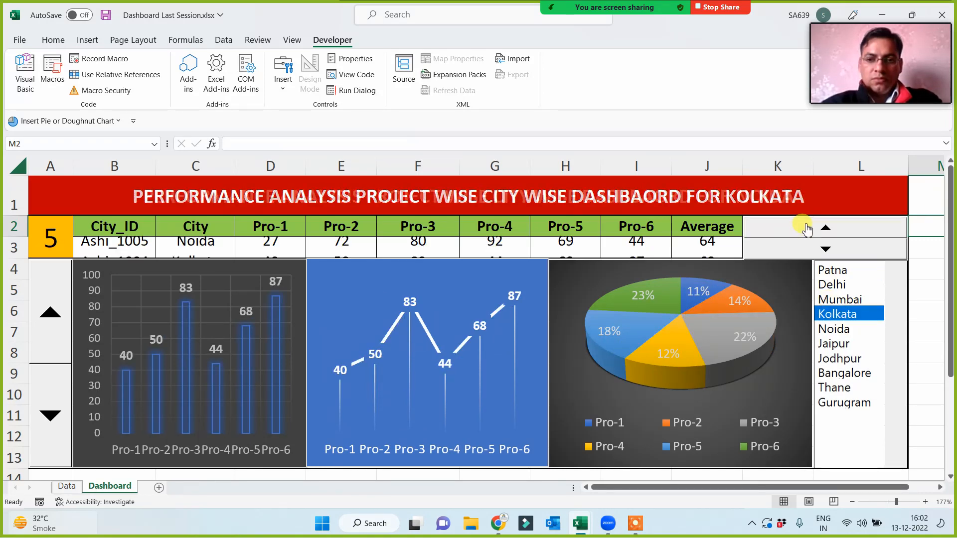
pyautogui.click(807, 229)
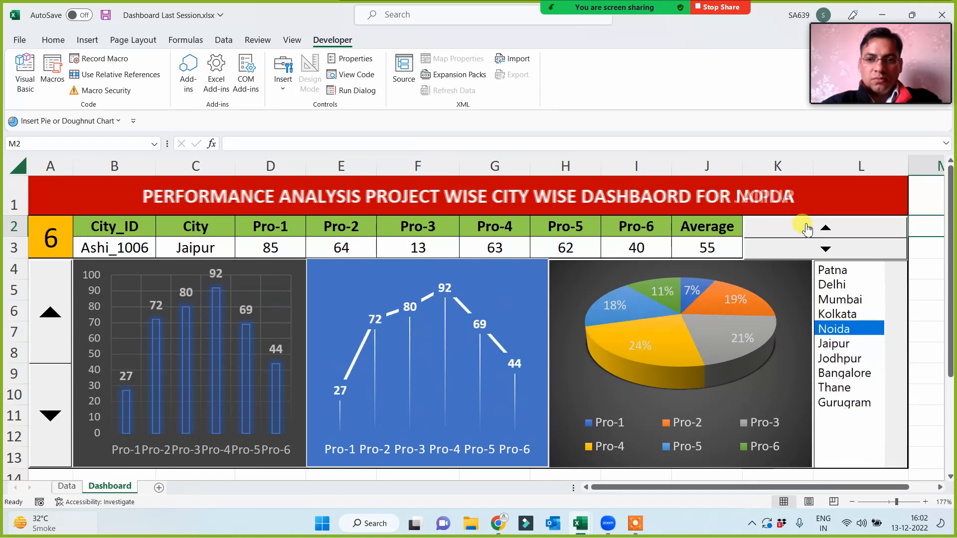
pyautogui.click(57, 241)
pyautogui.write('4')
pyautogui.click(85, 198)
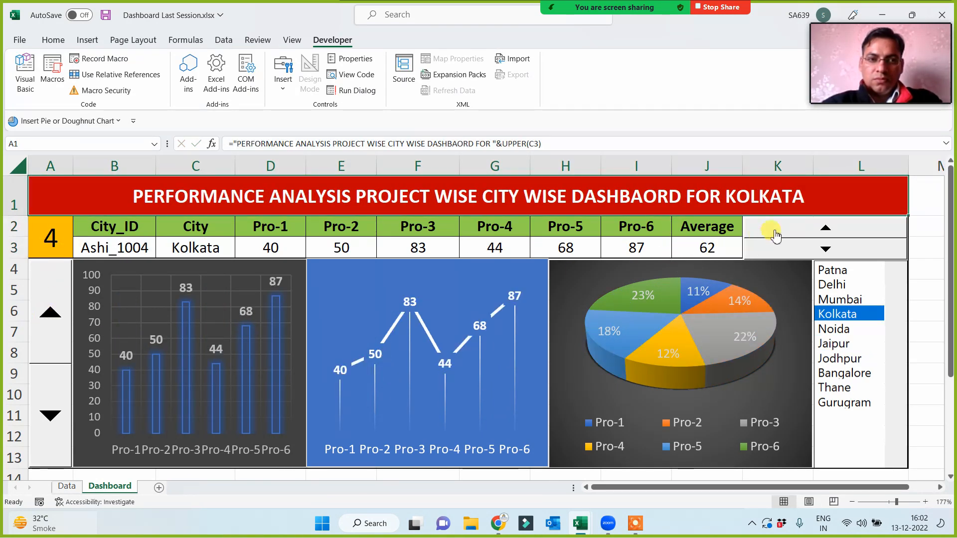
# Step: Test both spin buttons again, stepping the selector up to 7, down to 6, and up to 8
pyautogui.click(50, 313)
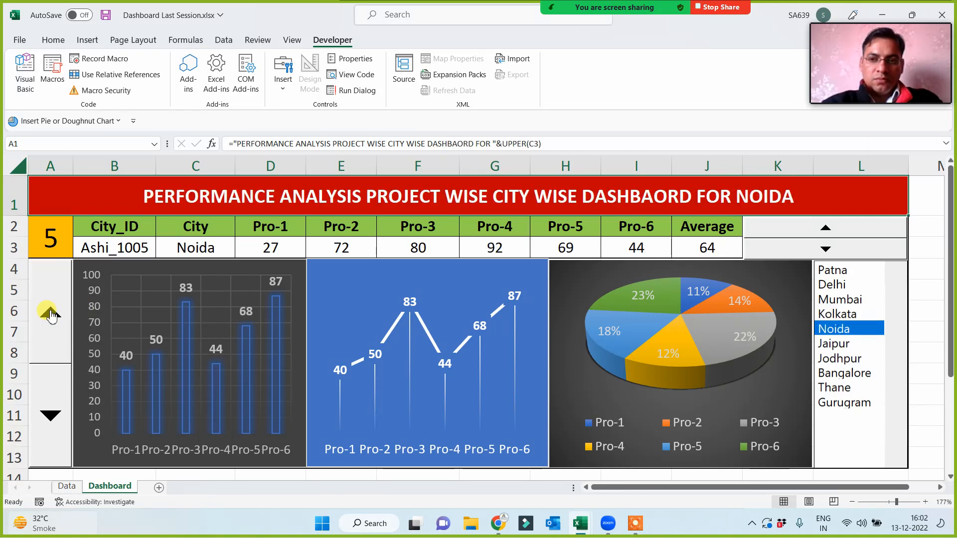
pyautogui.click(50, 313)
pyautogui.click(51, 314)
pyautogui.click(50, 415)
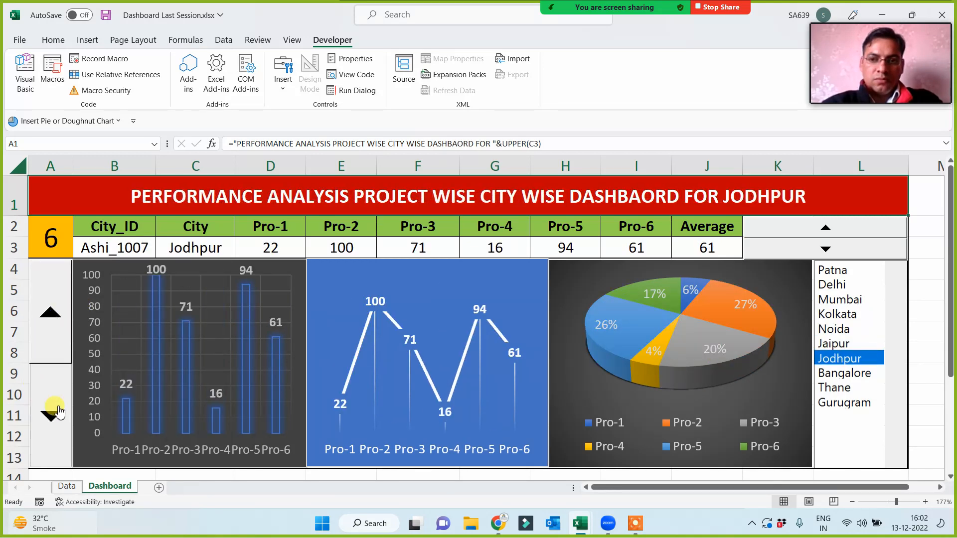
pyautogui.click(798, 228)
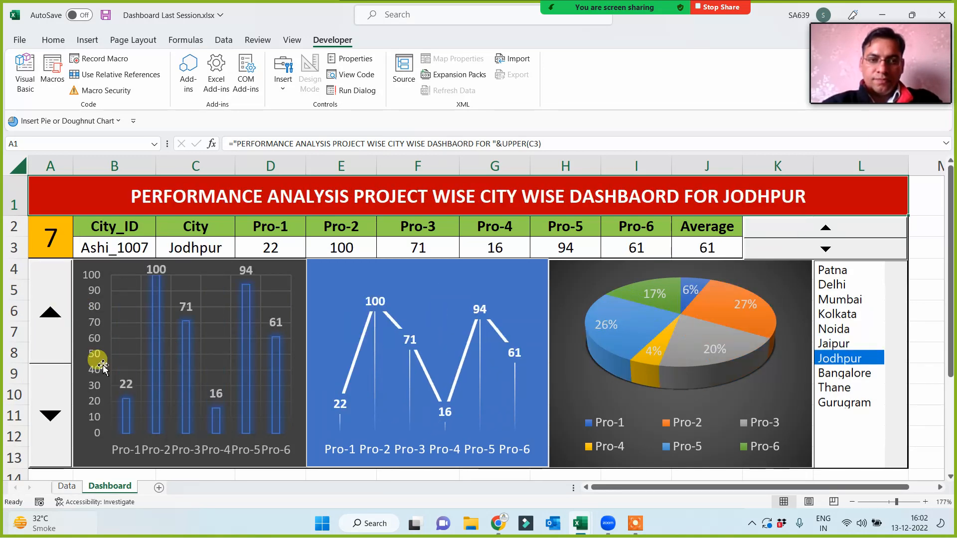
pyautogui.click(69, 324)
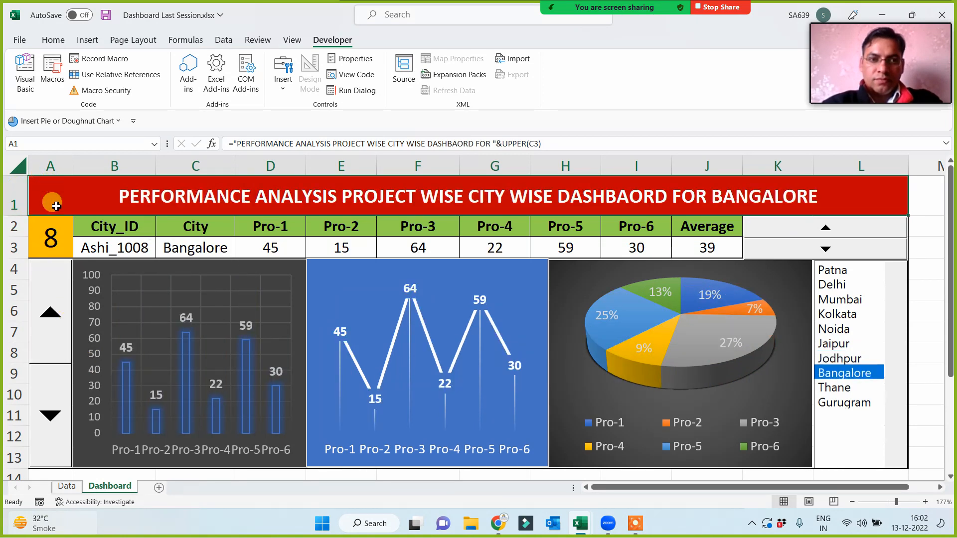
pyautogui.moveTo(50, 196); pyautogui.dragTo(47, 267)
pyautogui.click(170, 401)
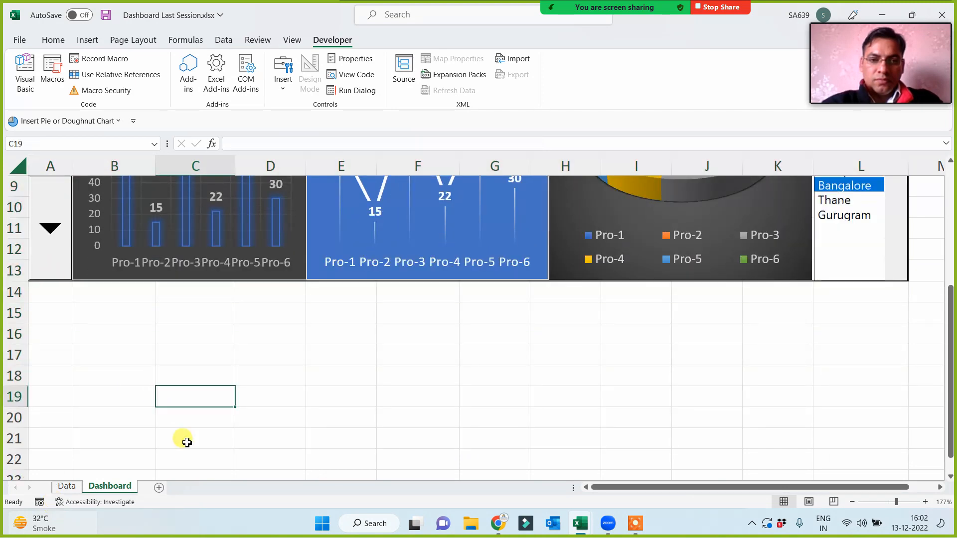
pyautogui.scroll(3, 186, 440)
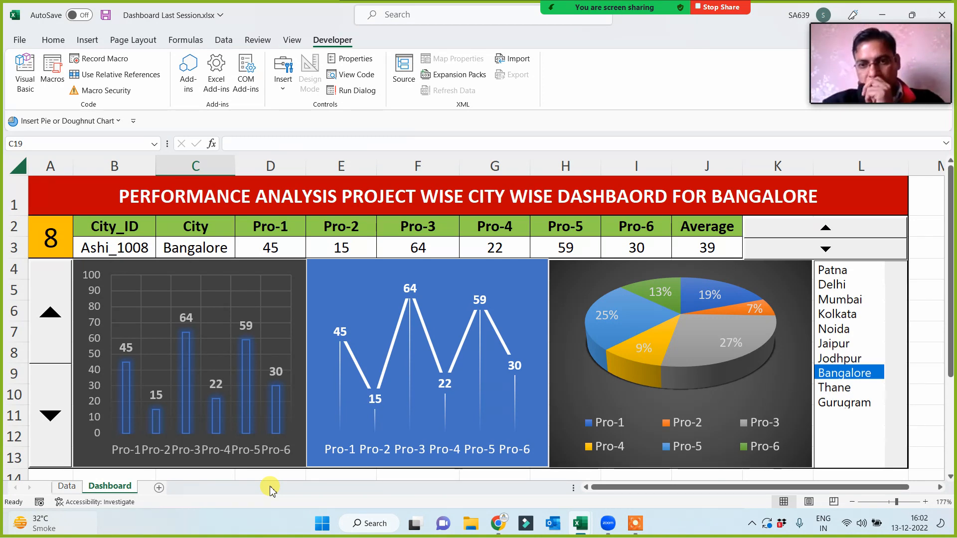
# Step: Add a new worksheet and list the topics cell ref, chart and upper in A1:A3
pyautogui.click(159, 487)
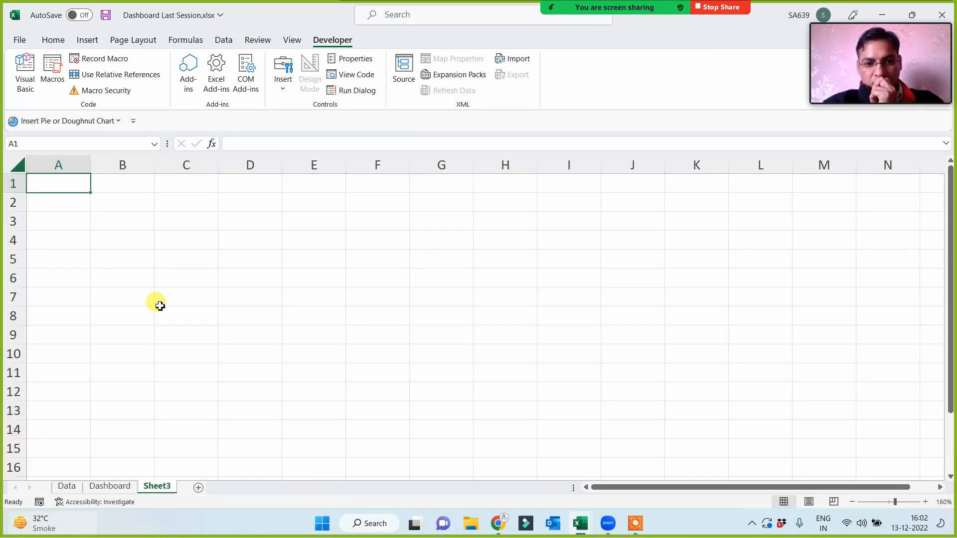
pyautogui.write('cell ref')
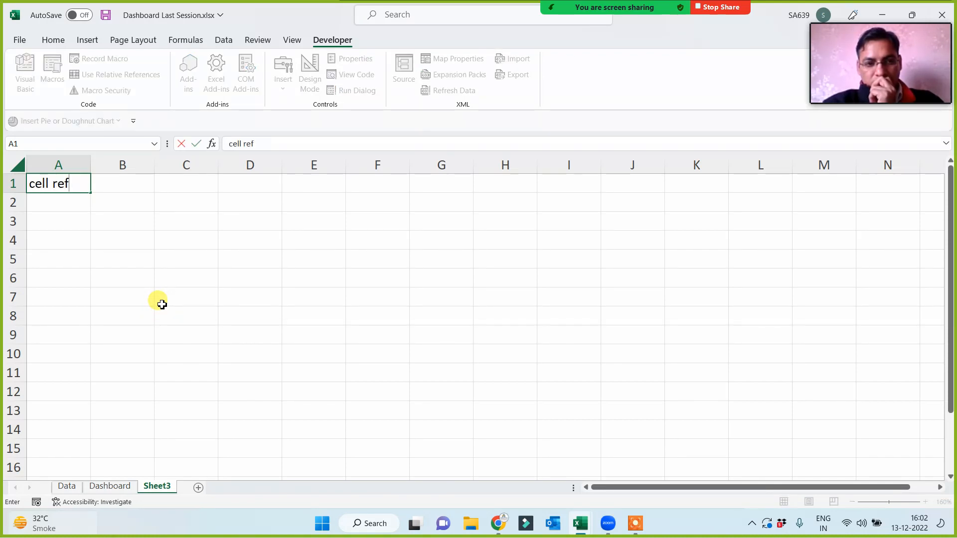
pyautogui.press('Return')
pyautogui.write('chart')
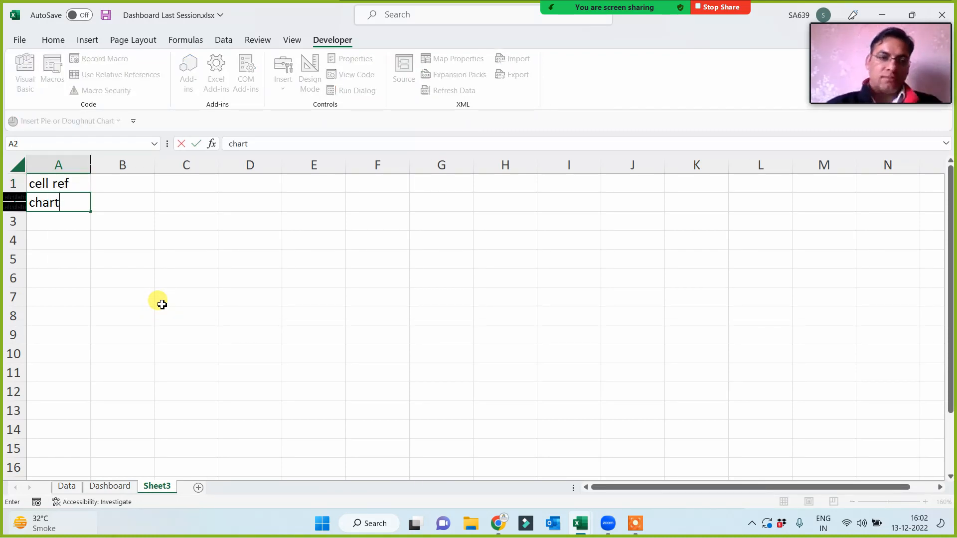
pyautogui.press('Return')
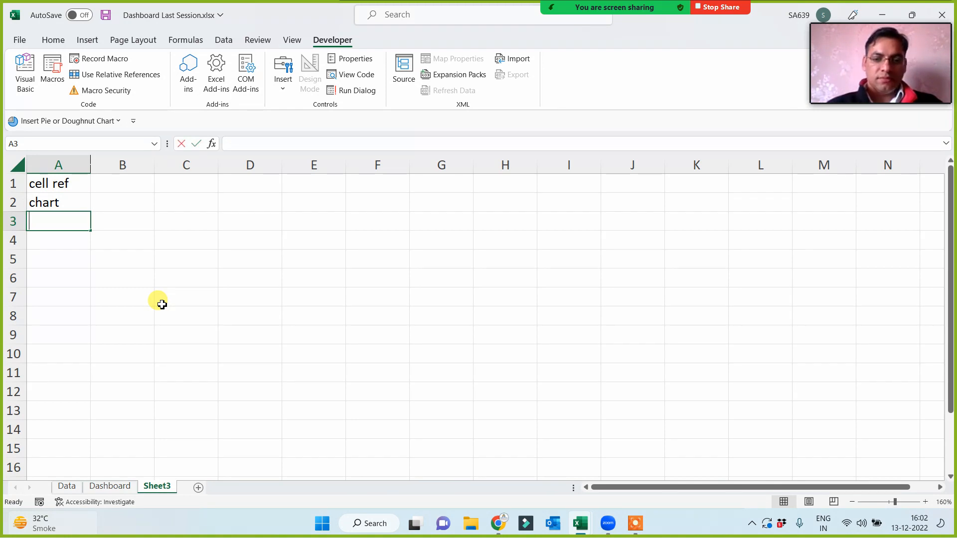
pyautogui.write('upper')
pyautogui.press('Return')
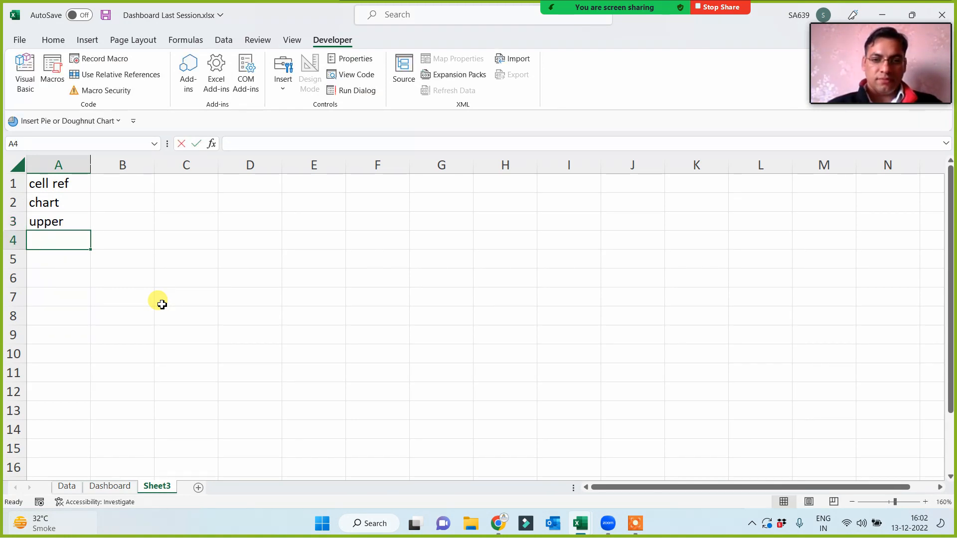
# Step: Continue the topic list in A4:A7 with concatenate, index, vl with col and formatting
pyautogui.write('concatenate')
pyautogui.press('Return')
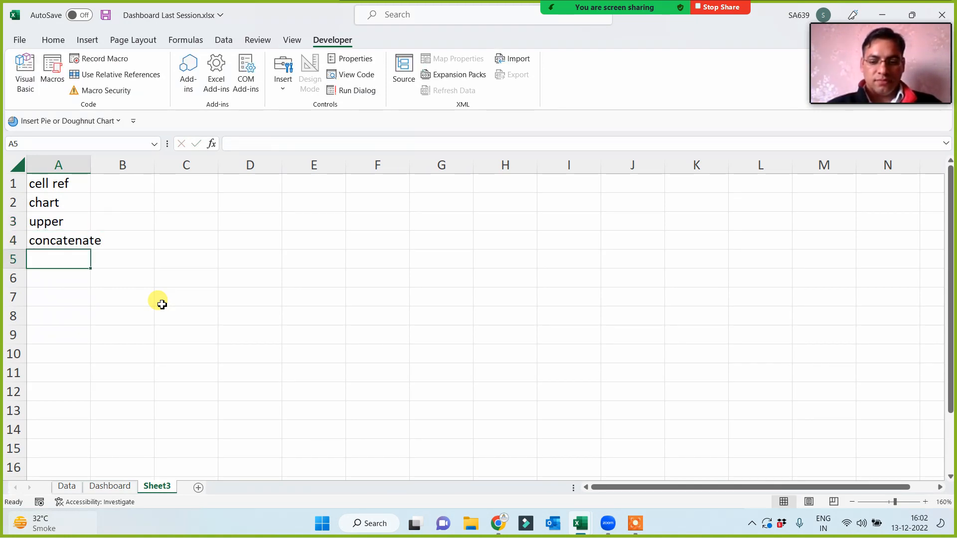
pyautogui.write('index')
pyautogui.press('Return')
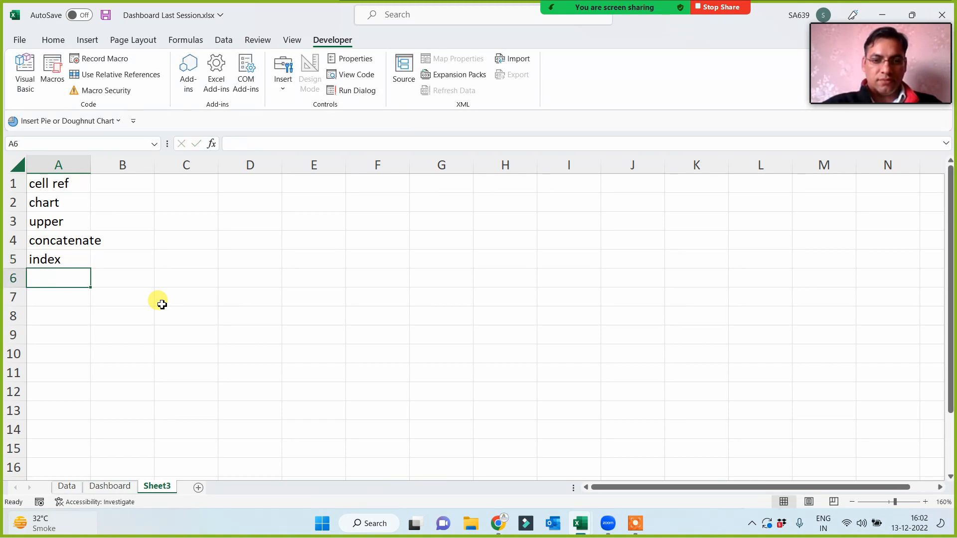
pyautogui.write('vl with col')
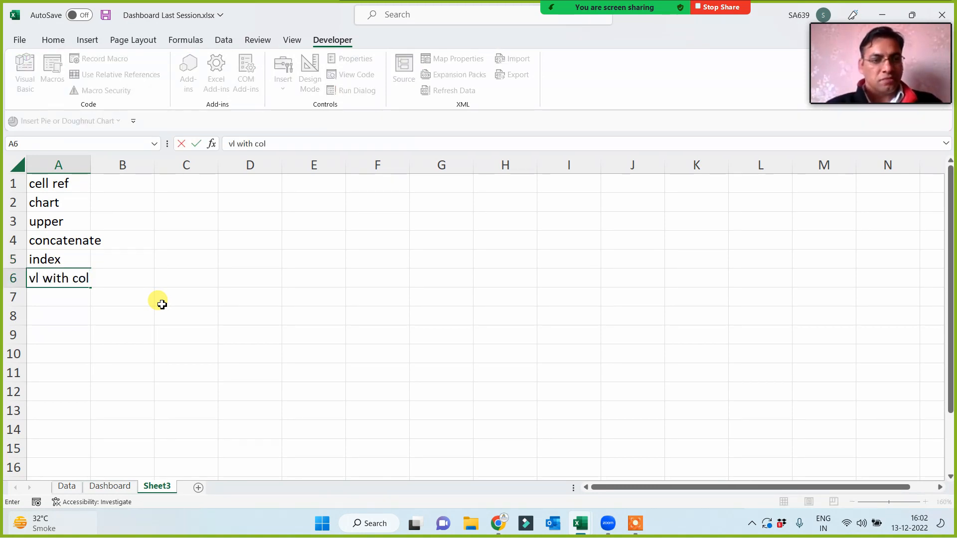
pyautogui.press('Return')
pyautogui.write('char')
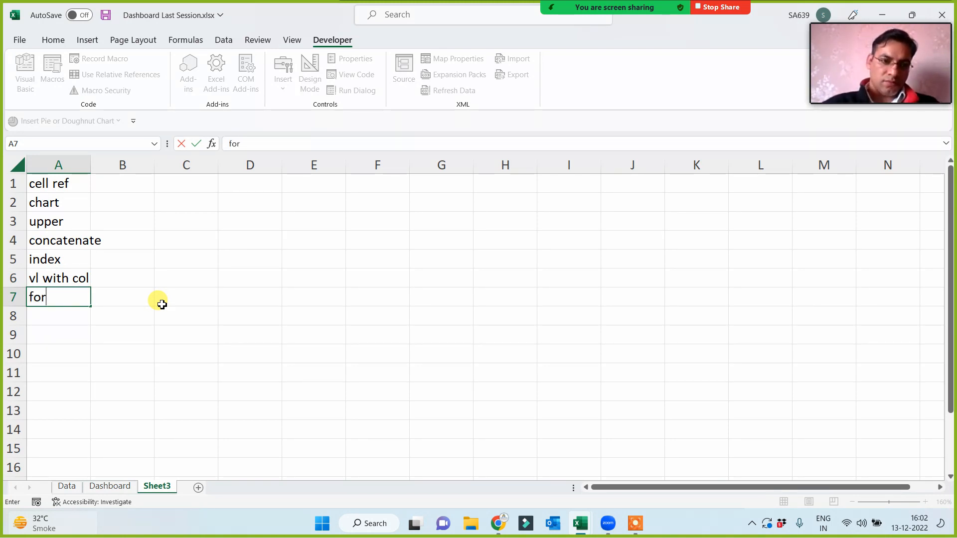
pyautogui.press('Return')
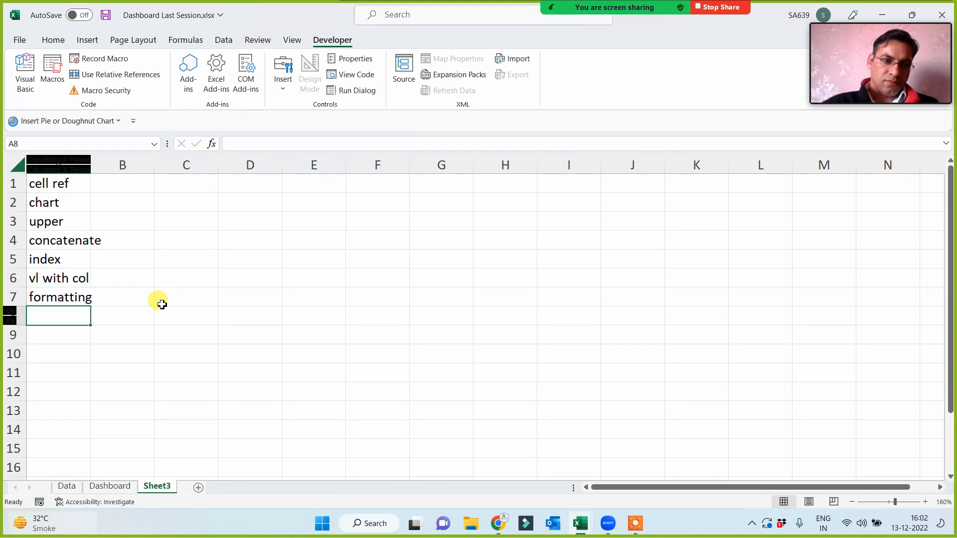
# Step: Add the topics spin and list box in A8:A9 of Sheet3 and widen column A to fit the list
pyautogui.click(70, 487)
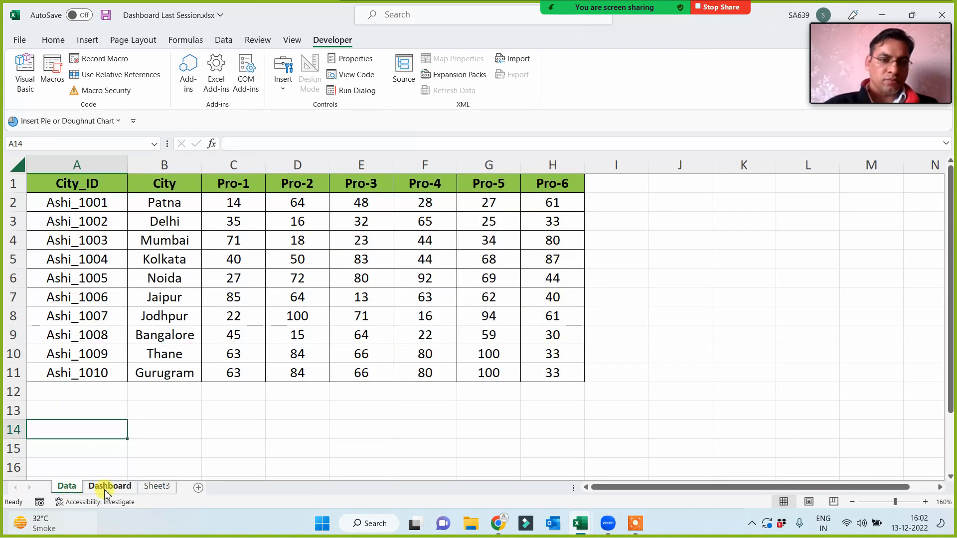
pyautogui.click(105, 487)
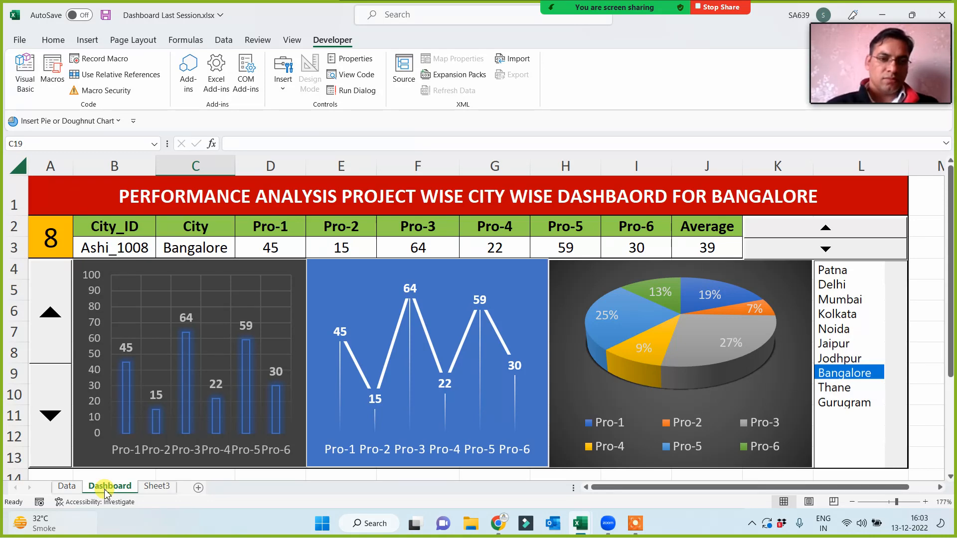
pyautogui.click(155, 487)
pyautogui.write('spin')
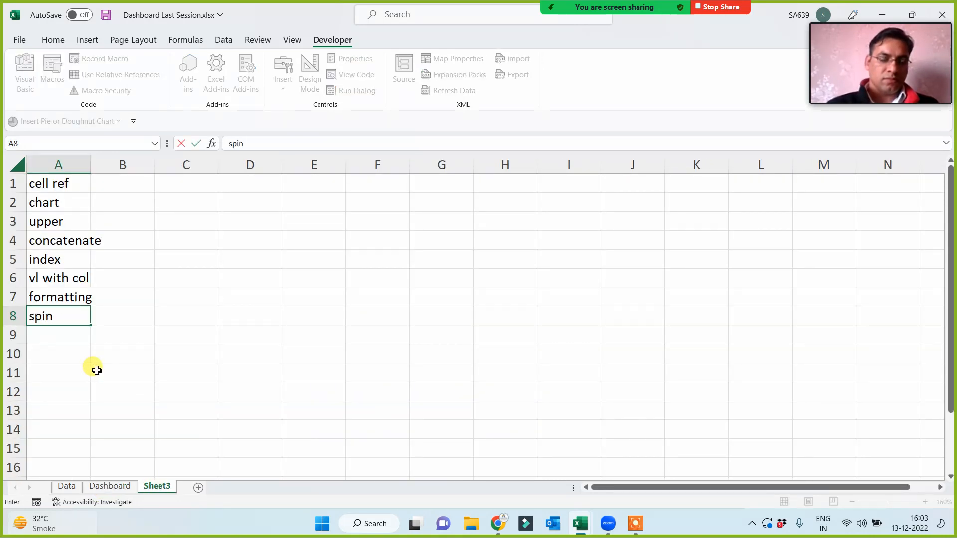
pyautogui.press('Return')
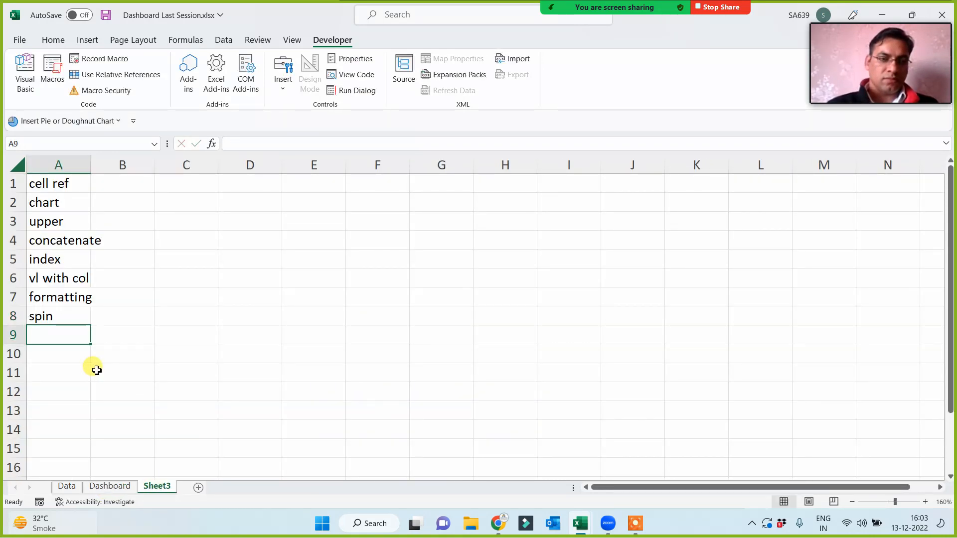
pyautogui.write('list box')
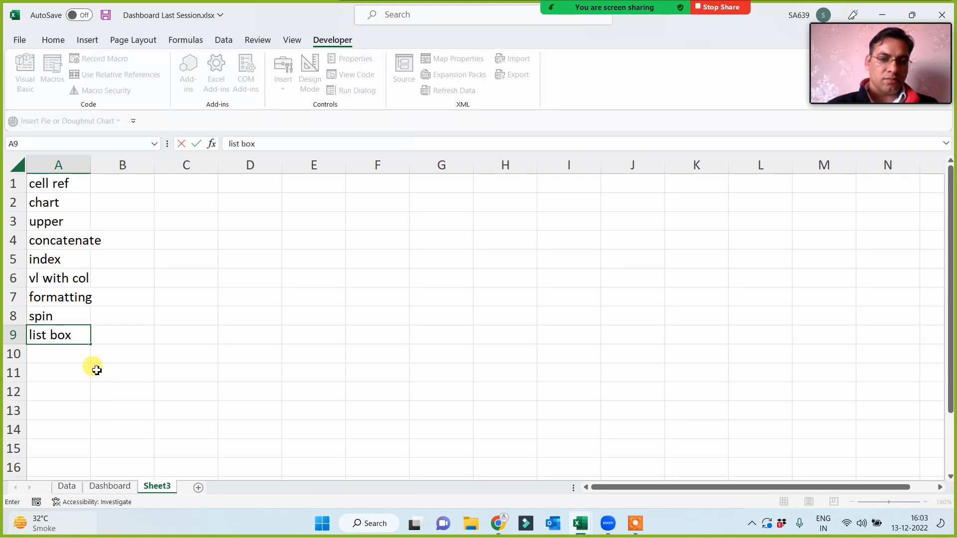
pyautogui.press('Return')
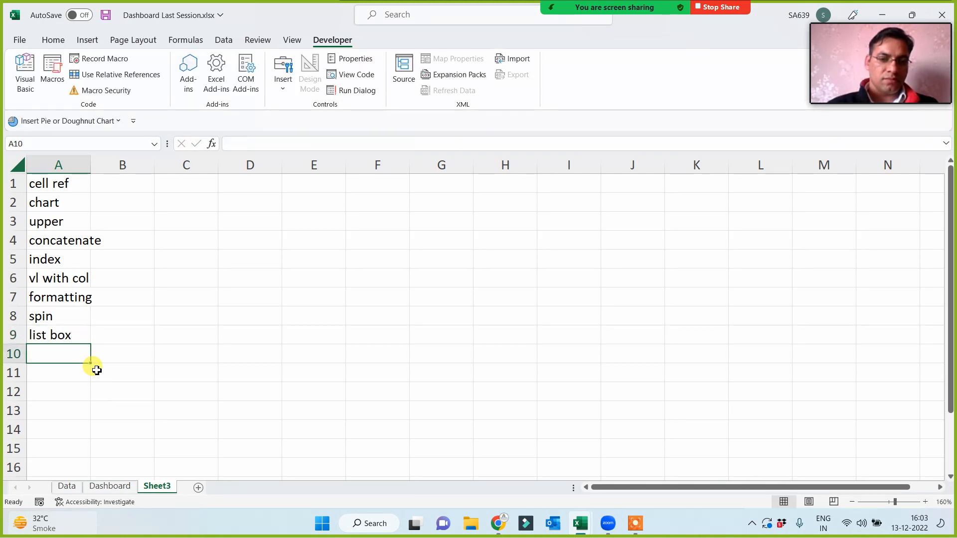
pyautogui.moveTo(90, 167); pyautogui.dragTo(76, 335)
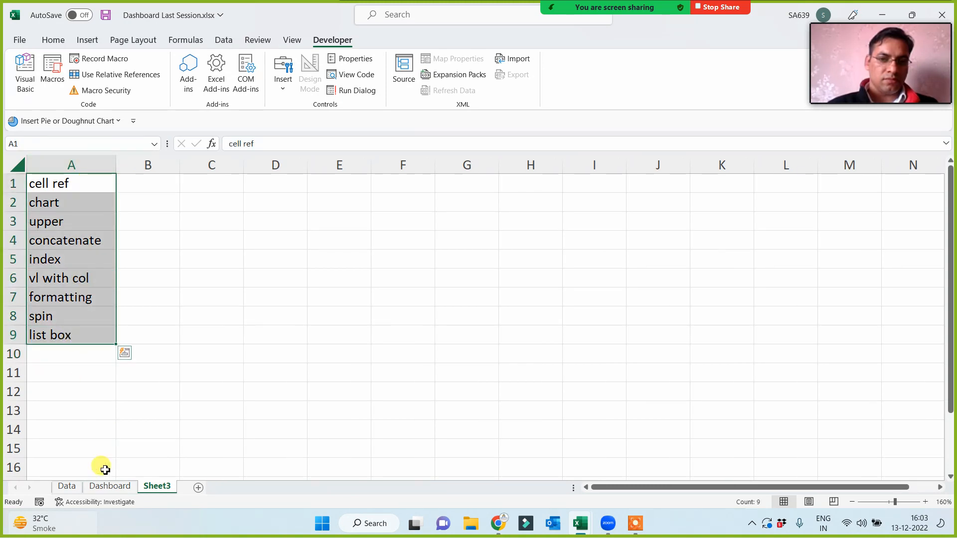
# Step: Compare the Dashboard sheet with the topic list in A1:A9 of Sheet3, highlighting the list for review
pyautogui.click(97, 489)
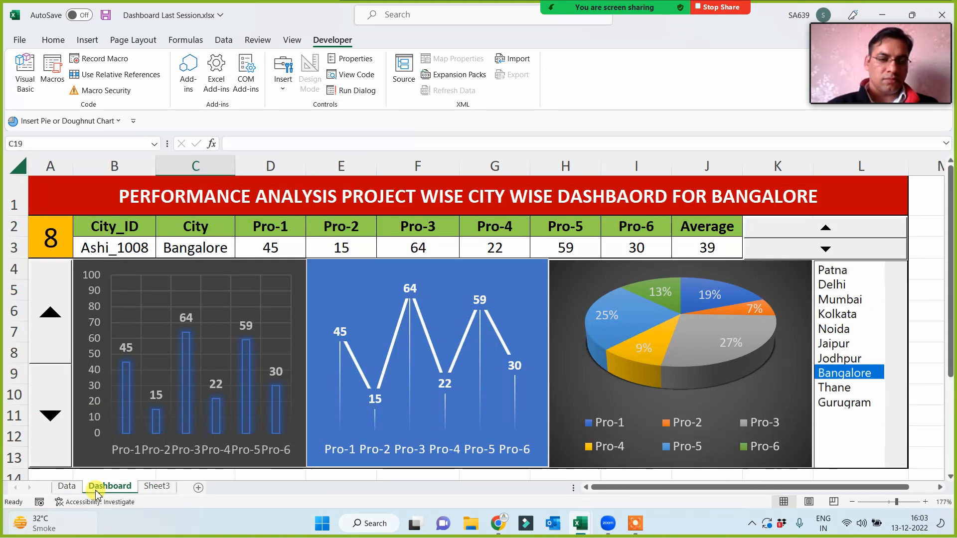
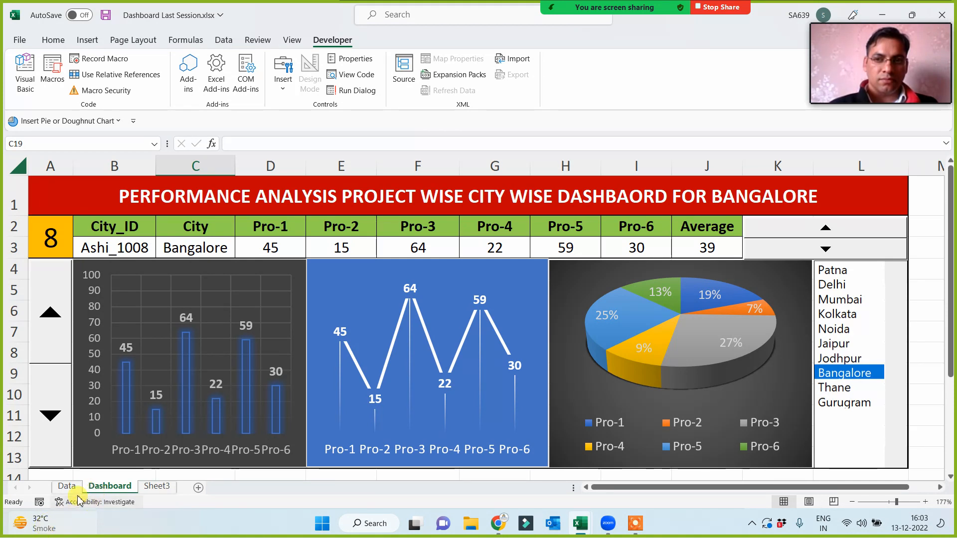
pyautogui.click(156, 487)
pyautogui.moveTo(62, 184); pyautogui.dragTo(64, 338)
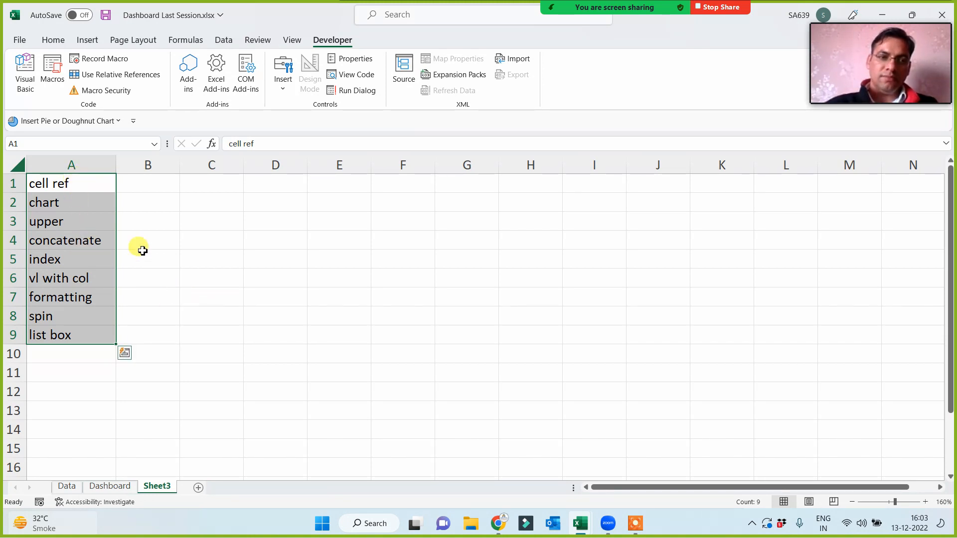
pyautogui.moveTo(57, 182); pyautogui.dragTo(68, 327)
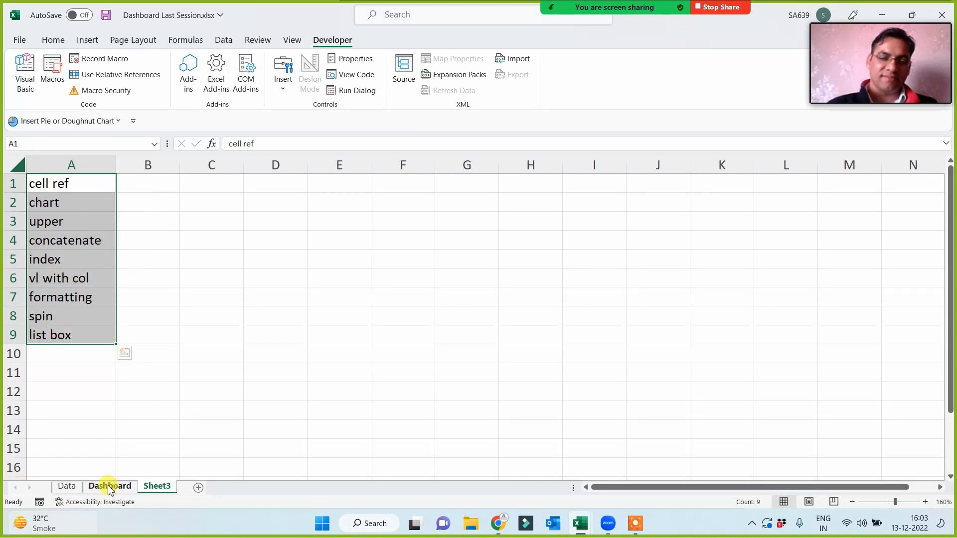
pyautogui.moveTo(81, 184); pyautogui.dragTo(70, 336)
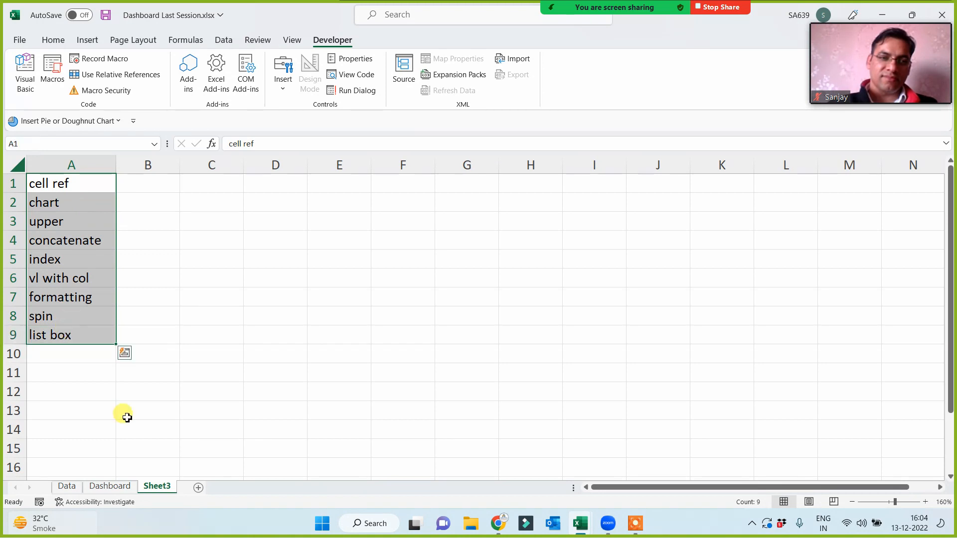
# Step: Choose Kolkata in the Dashboard's list box and select the table A1:H11 on the Data sheet
pyautogui.click(108, 486)
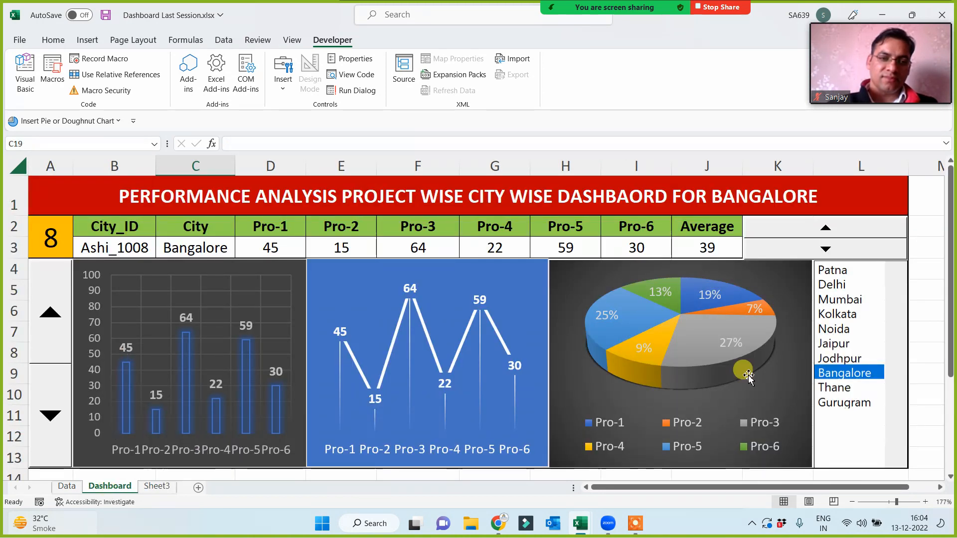
pyautogui.click(849, 314)
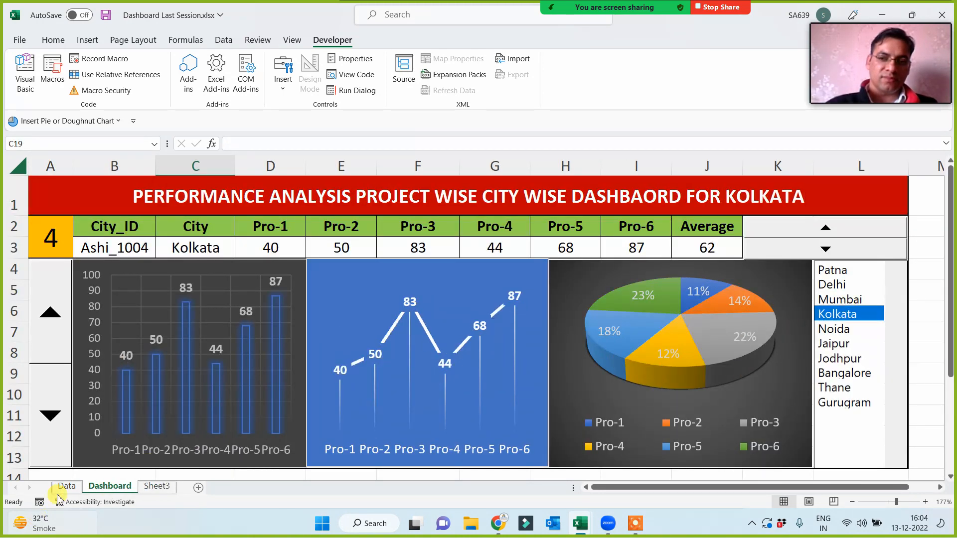
pyautogui.click(67, 486)
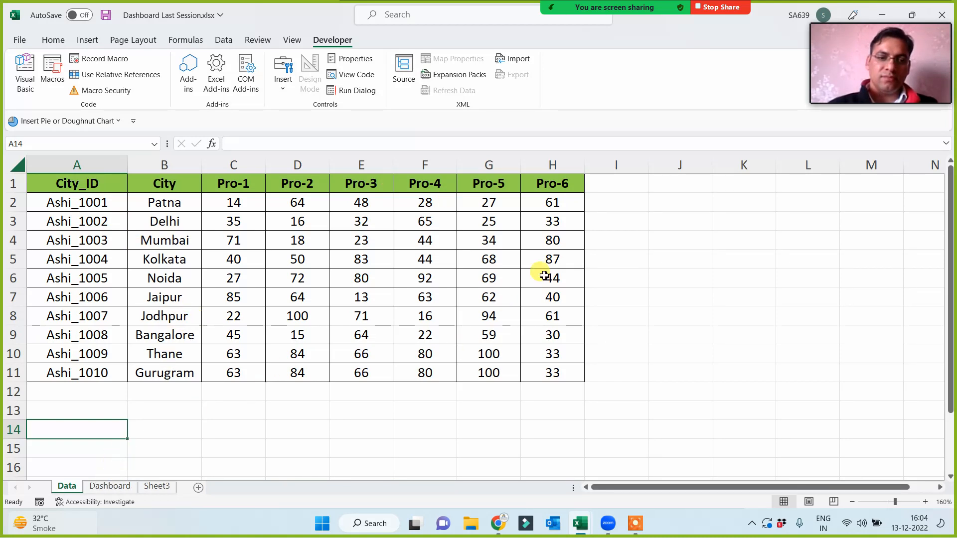
pyautogui.moveTo(94, 186); pyautogui.dragTo(551, 372)
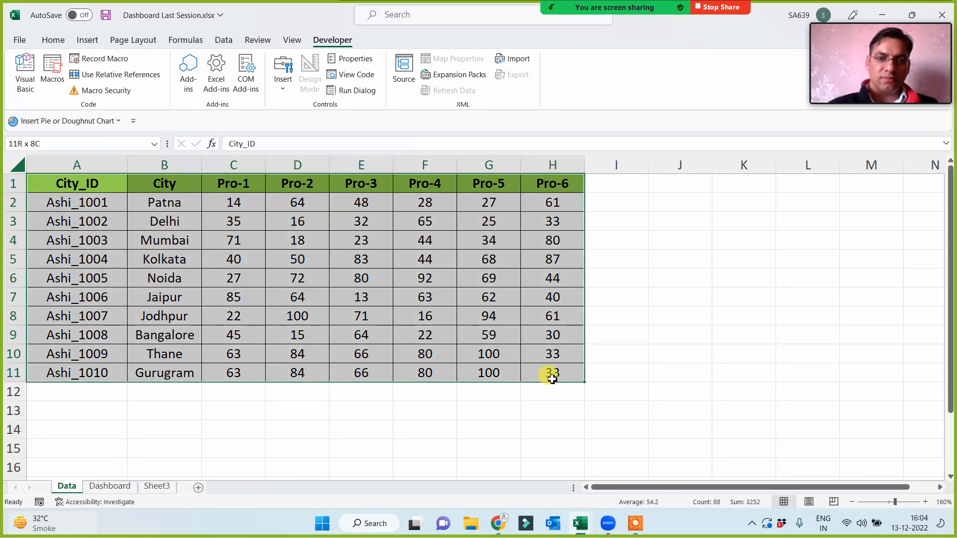
# Step: Enter the note 25k in cell J6 of the Data sheet, beside the city table
pyautogui.click(669, 283)
pyautogui.write('25k')
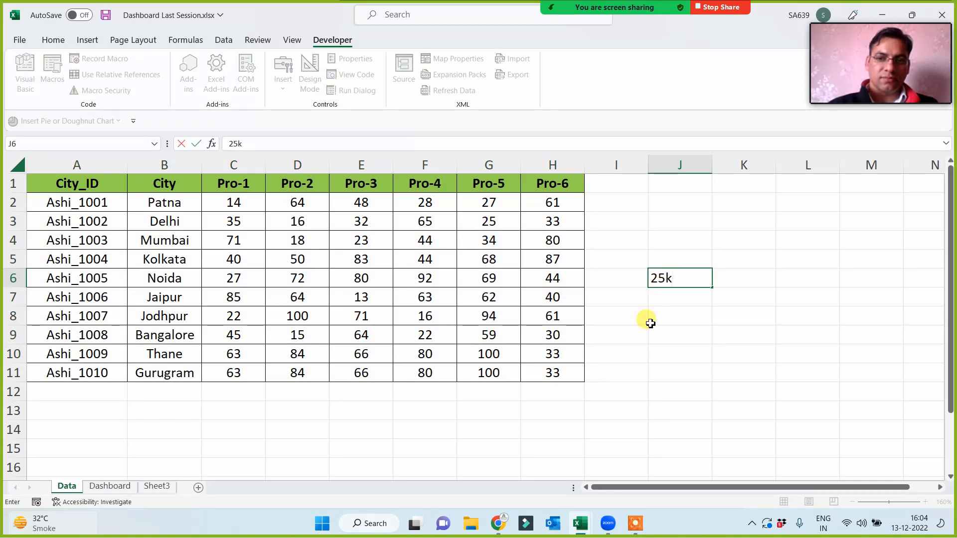
pyautogui.click(618, 353)
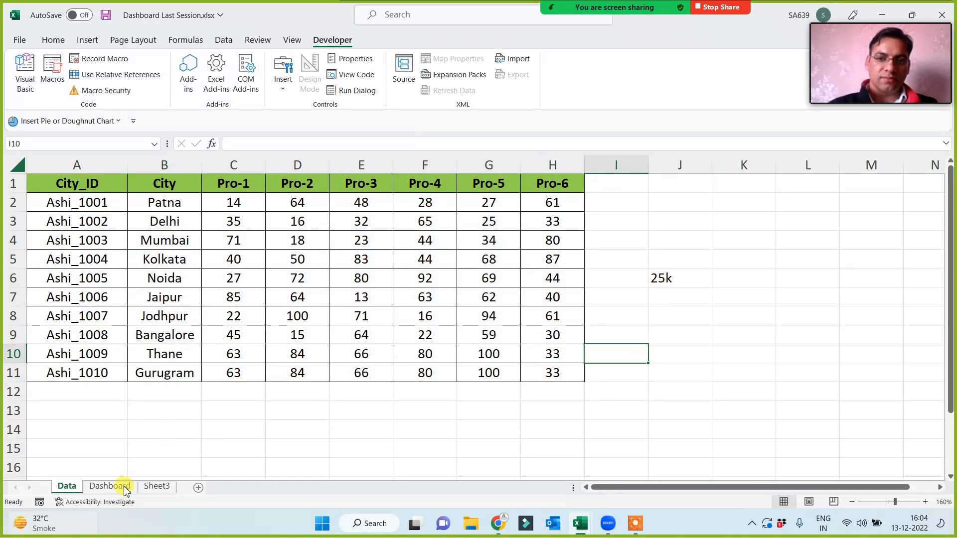
# Step: Enter the note 75k in cell F17 of the Dashboard sheet, below the charts, and clear that cell again
pyautogui.click(107, 487)
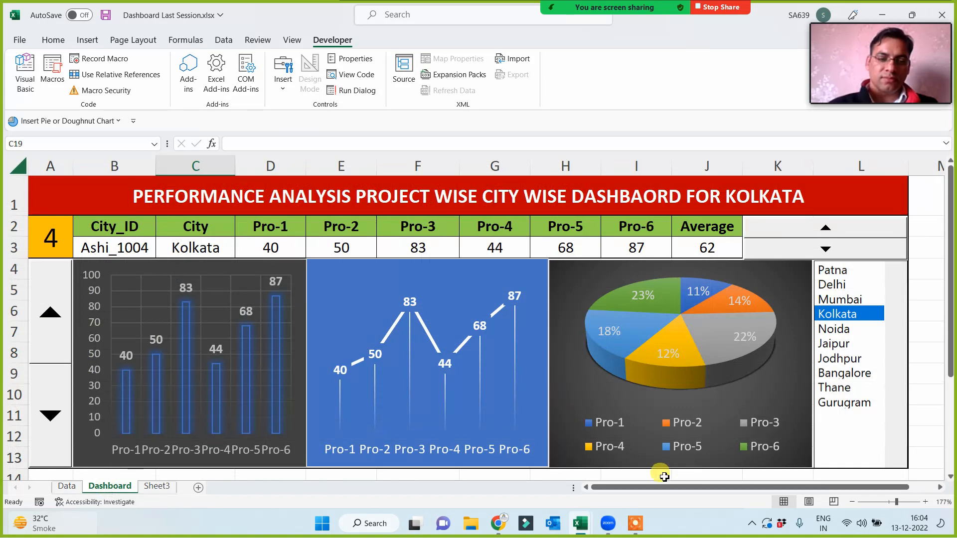
pyautogui.scroll(1, 514, 446)
pyautogui.click(423, 414)
pyautogui.write('75')
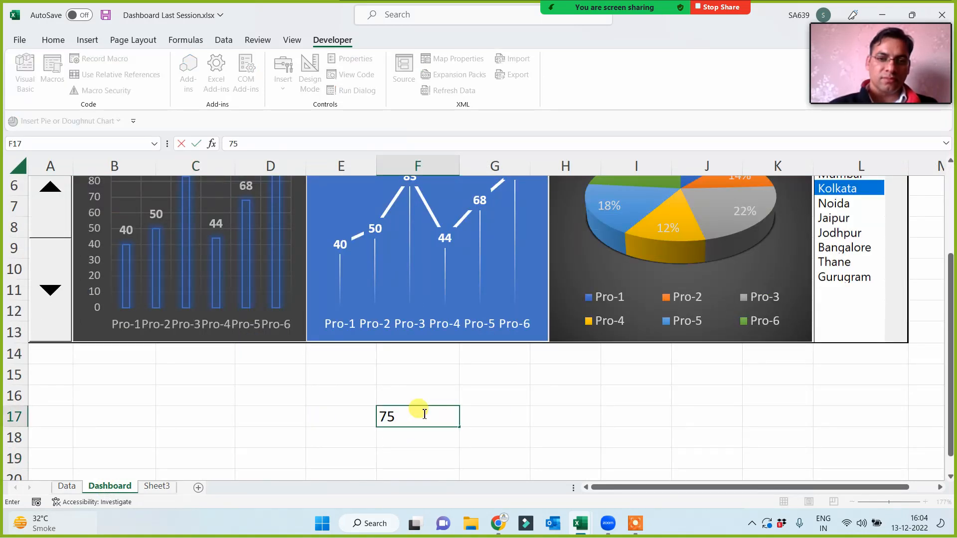
pyautogui.write('k')
pyautogui.click(427, 451)
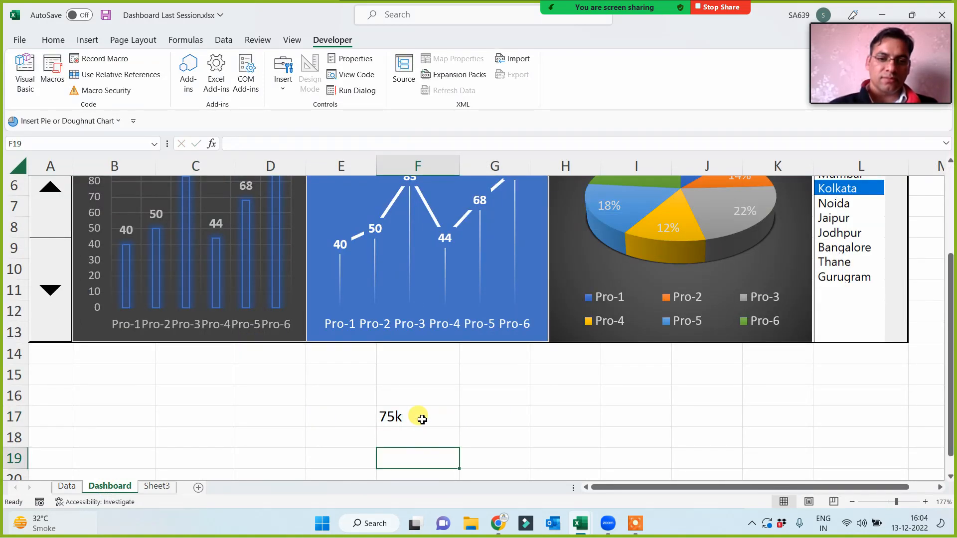
pyautogui.click(419, 416)
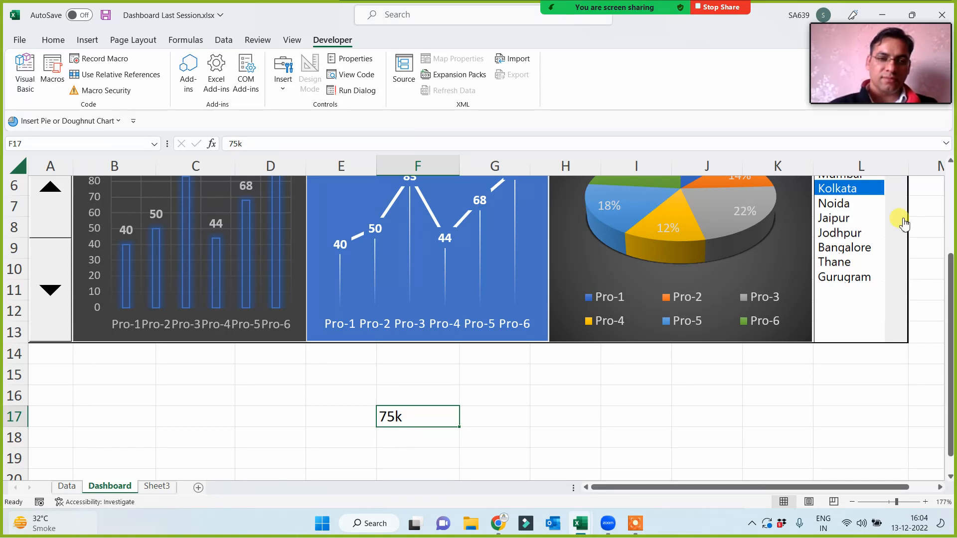
pyautogui.click(857, 20)
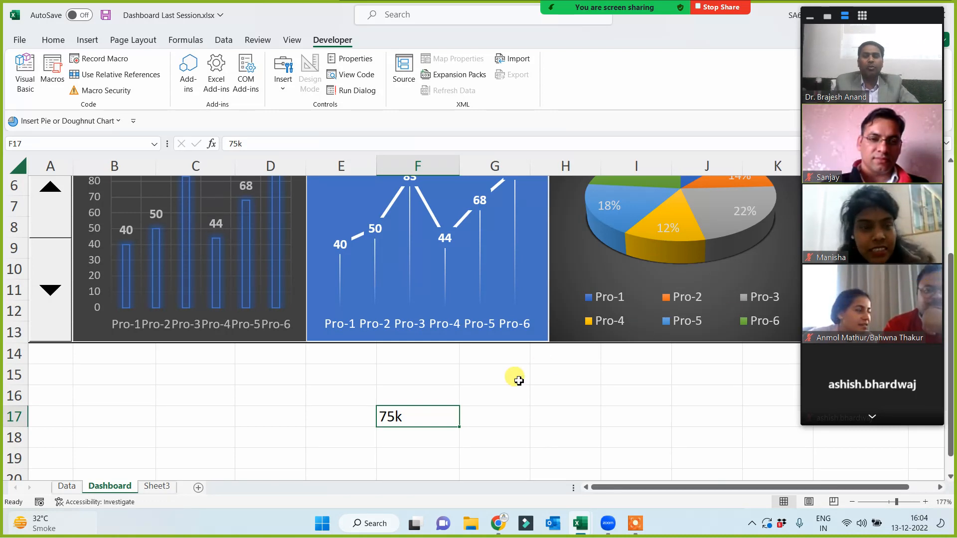
pyautogui.press('Delete')
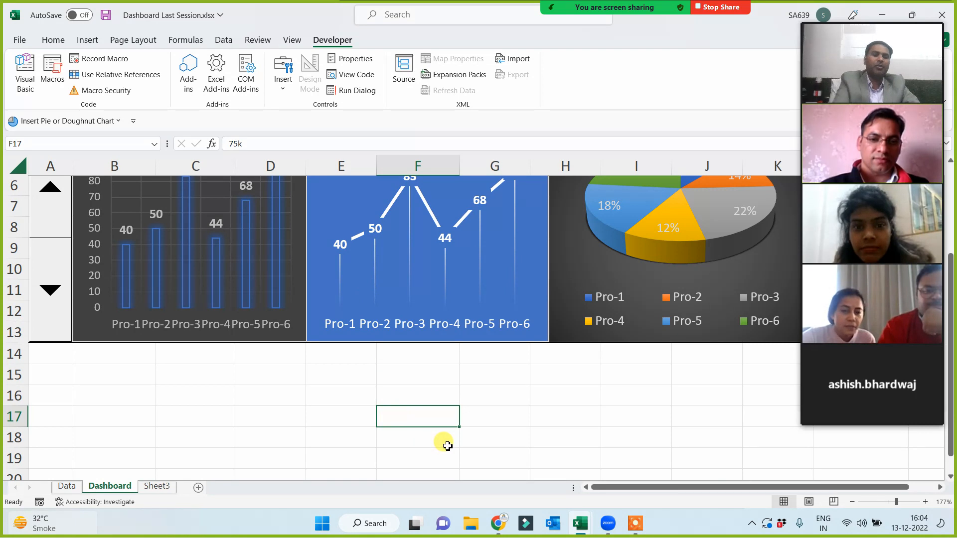
pyautogui.click(414, 396)
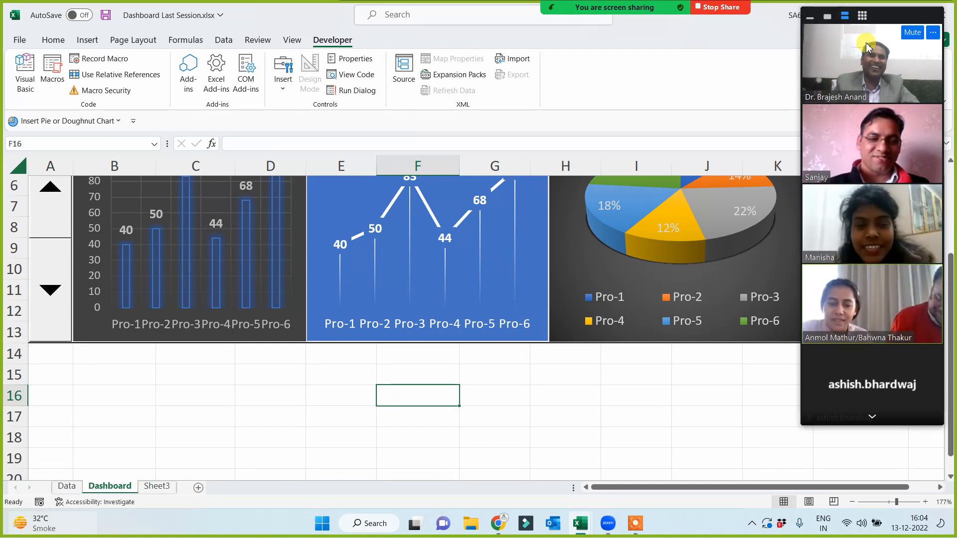
# Step: Browse the meeting participants' video strip and reduce it to the single-speaker view, bringing the top of the Dashboard back
pyautogui.click(872, 416)
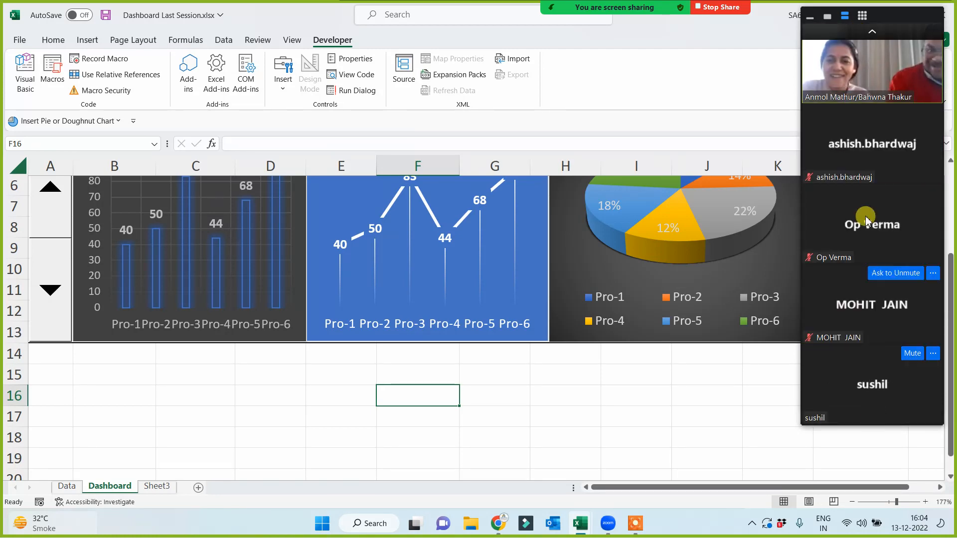
pyautogui.click(873, 33)
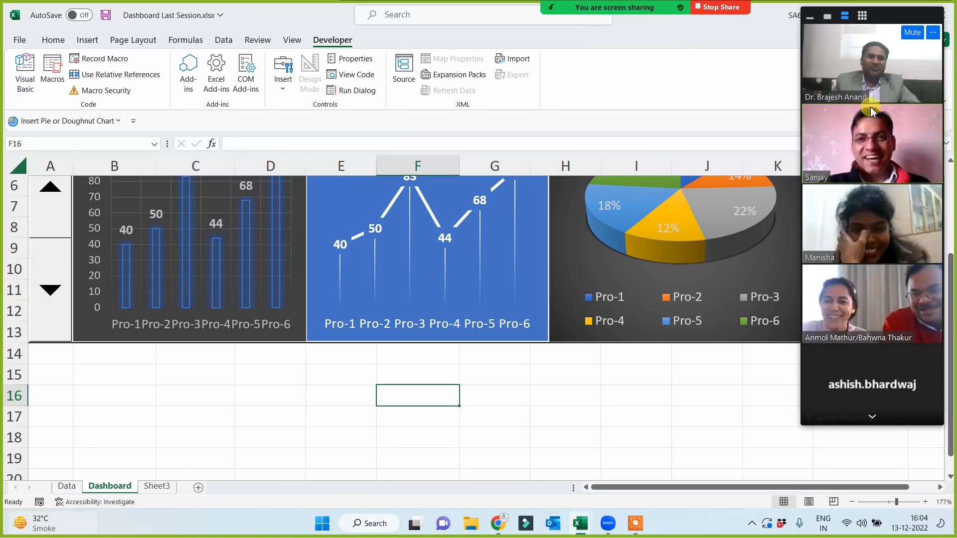
pyautogui.click(483, 404)
pyautogui.scroll(2, 479, 401)
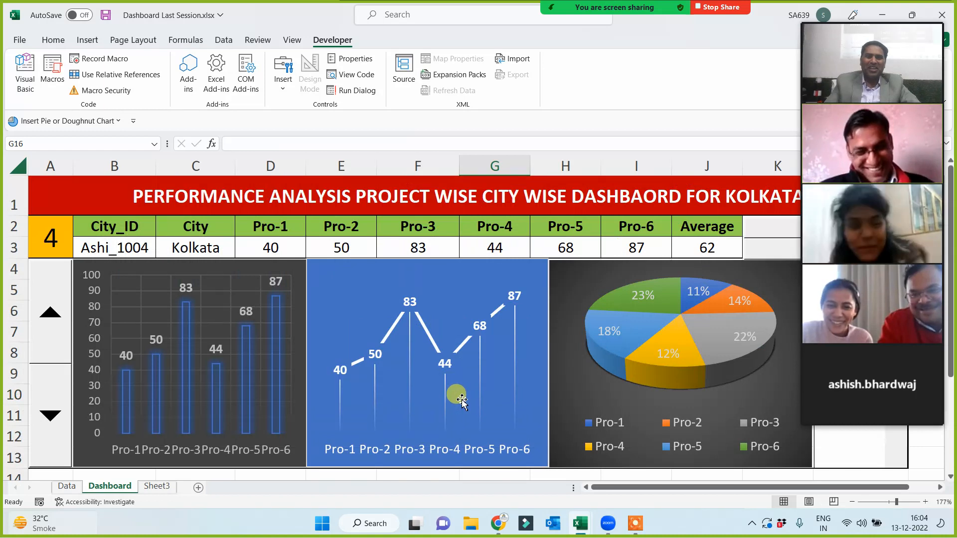
pyautogui.click(829, 18)
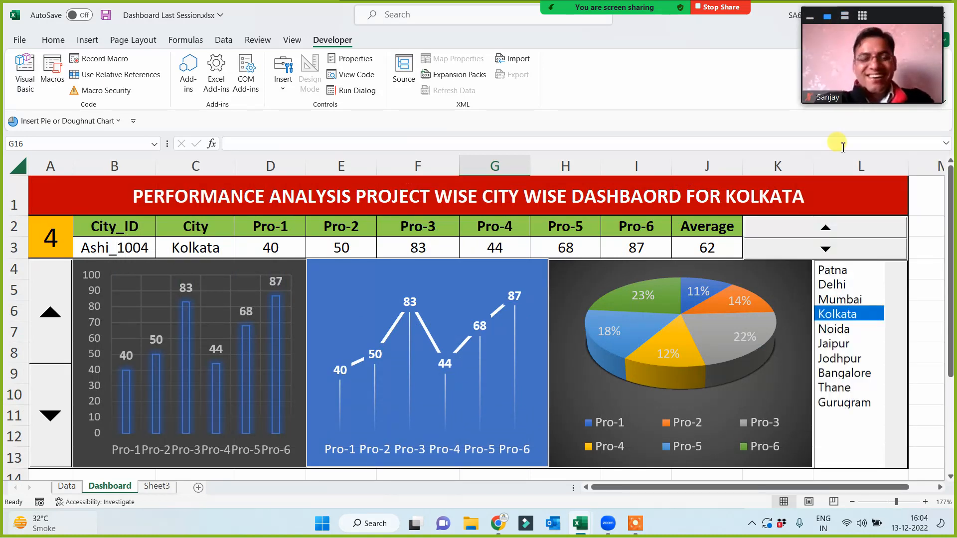
# Step: Test the Dashboard's list box with Delhi, Noida, Jodhpur, Bangalore, Thane, Kolkata, Mumbai and Patna, finishing on Noida
pyautogui.click(837, 285)
pyautogui.click(836, 328)
pyautogui.click(836, 359)
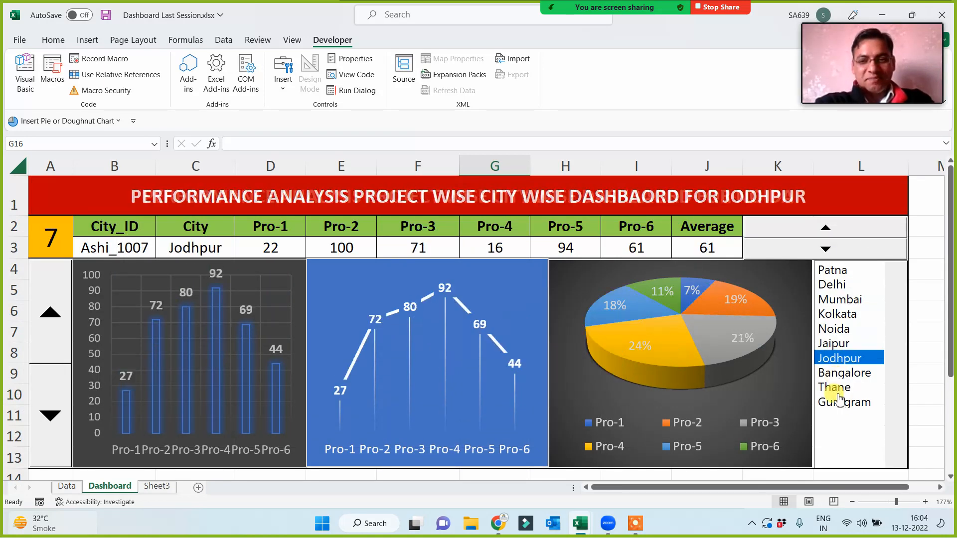
pyautogui.click(842, 373)
pyautogui.click(834, 387)
pyautogui.click(837, 314)
pyautogui.click(841, 299)
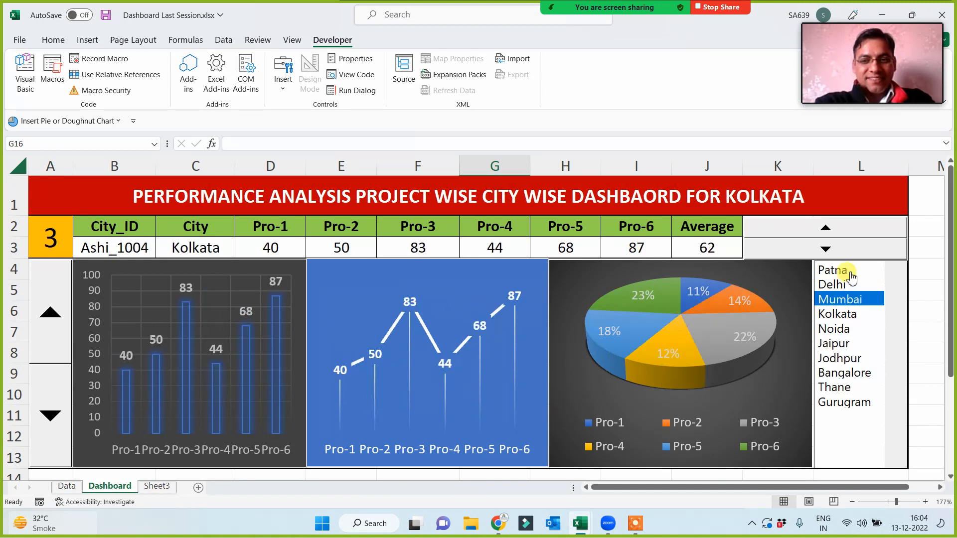
pyautogui.click(849, 271)
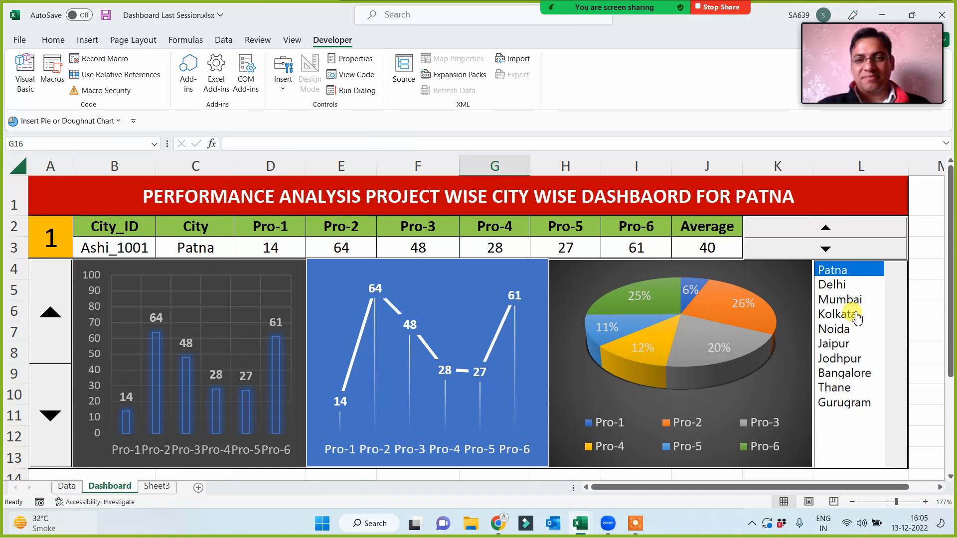
pyautogui.click(840, 299)
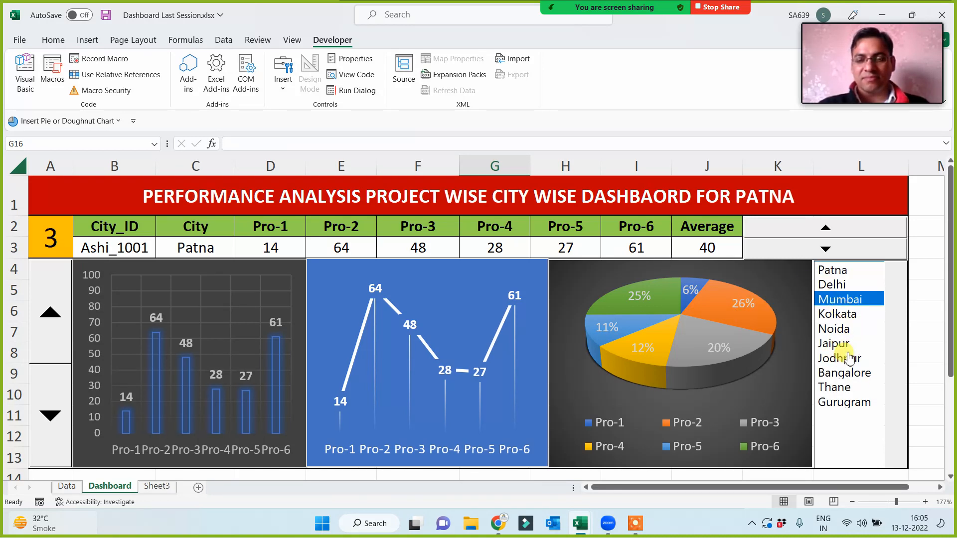
pyautogui.click(841, 331)
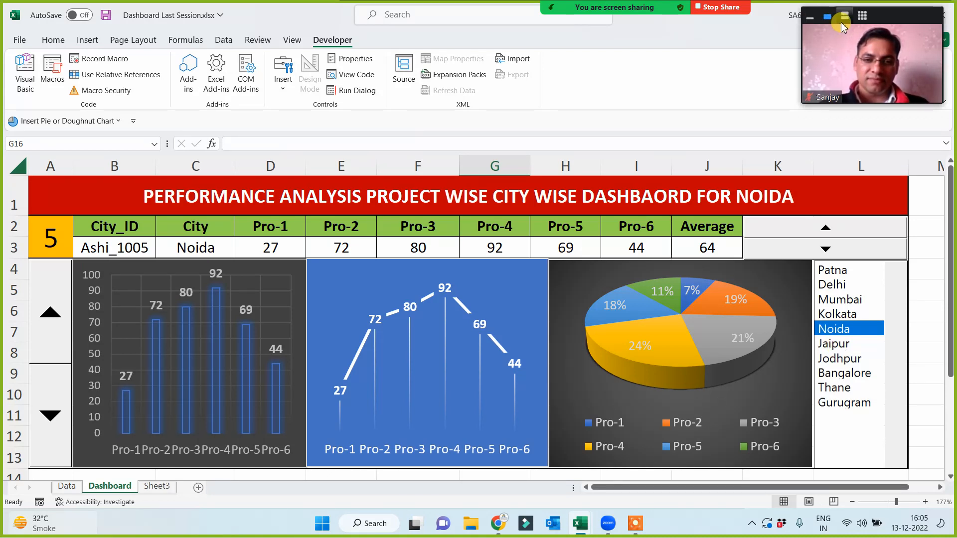
# Step: Glance at the meeting participants, and test the Dashboard's list box with Jodhpur, Thane, Noida and Delhi
pyautogui.click(845, 17)
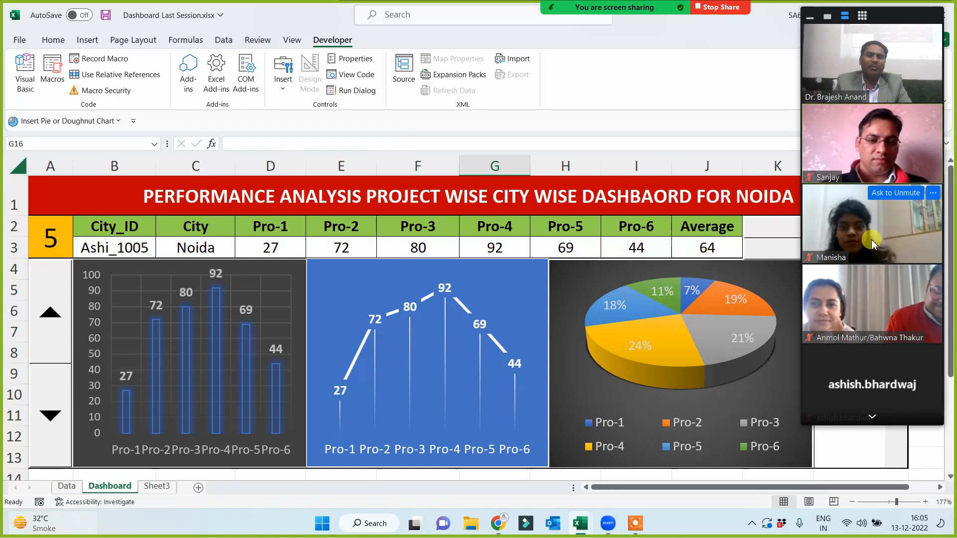
pyautogui.click(828, 19)
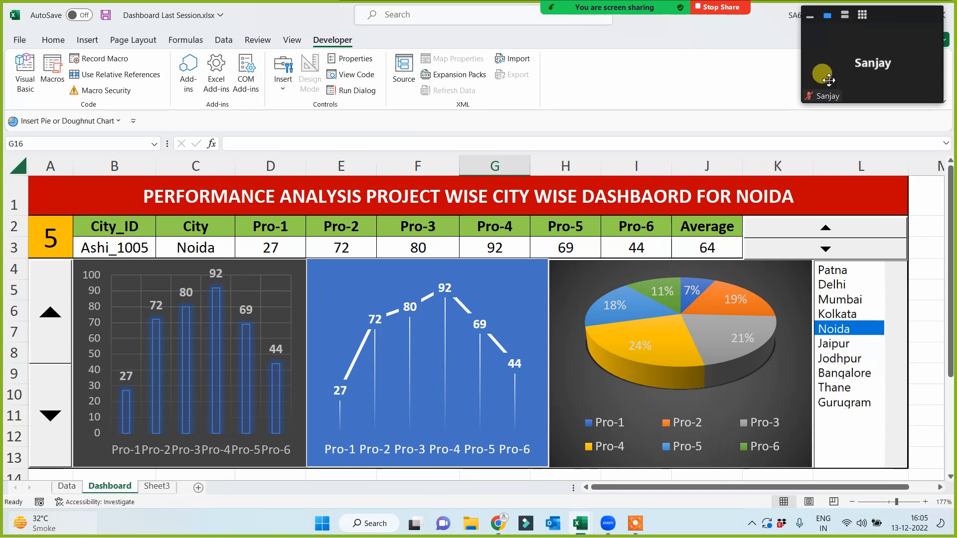
pyautogui.click(838, 359)
pyautogui.click(840, 391)
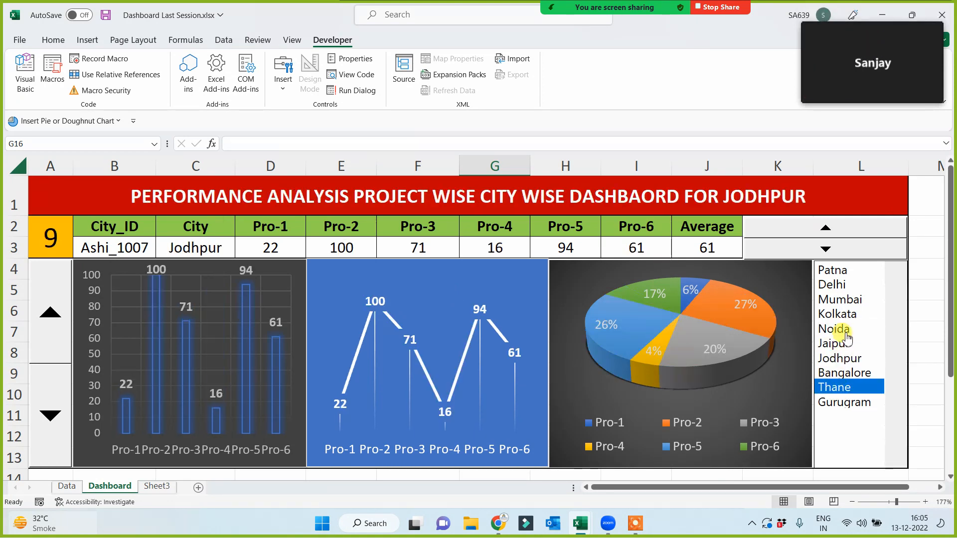
pyautogui.click(844, 330)
pyautogui.click(843, 288)
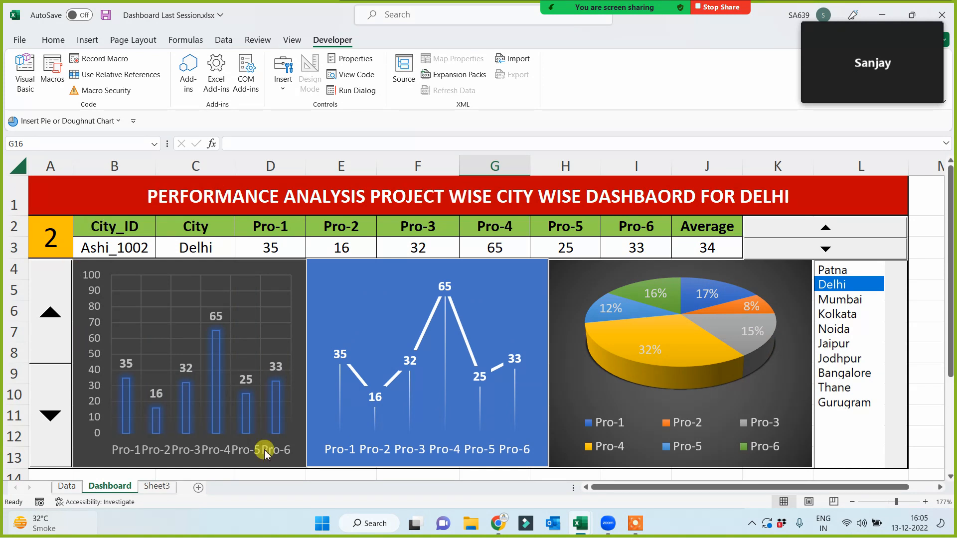
pyautogui.click(925, 242)
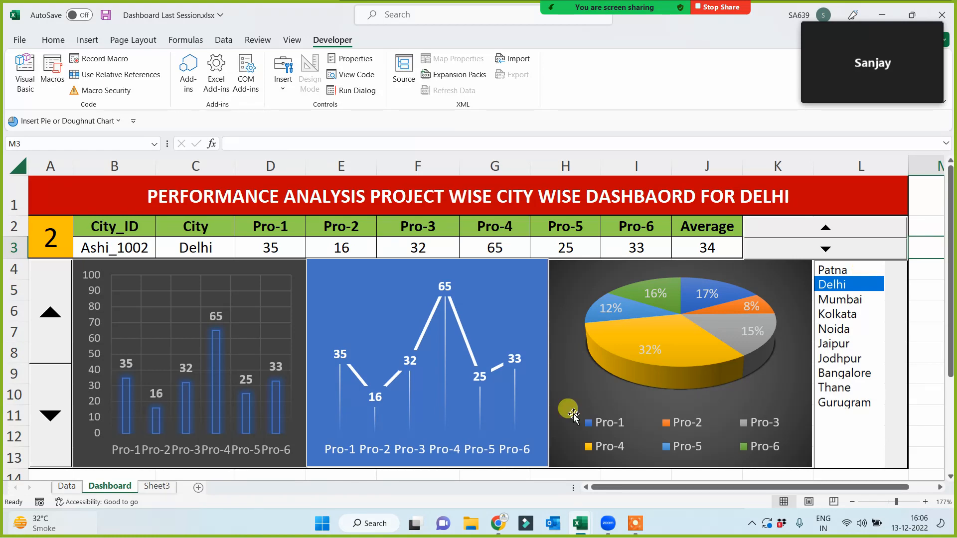
# Step: Check the source table on the Data sheet, and choose Mumbai and finally Noida in the Dashboard's list box
pyautogui.click(66, 486)
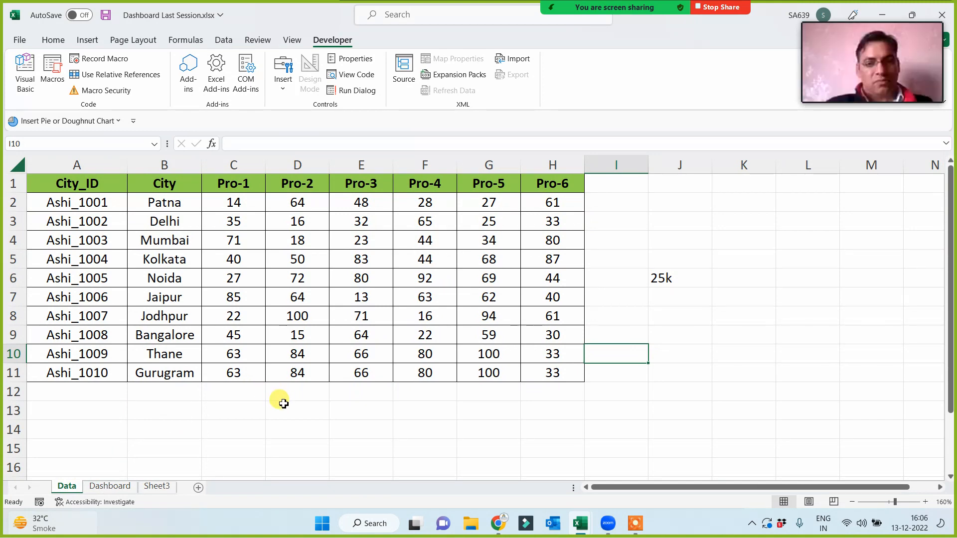
pyautogui.click(110, 487)
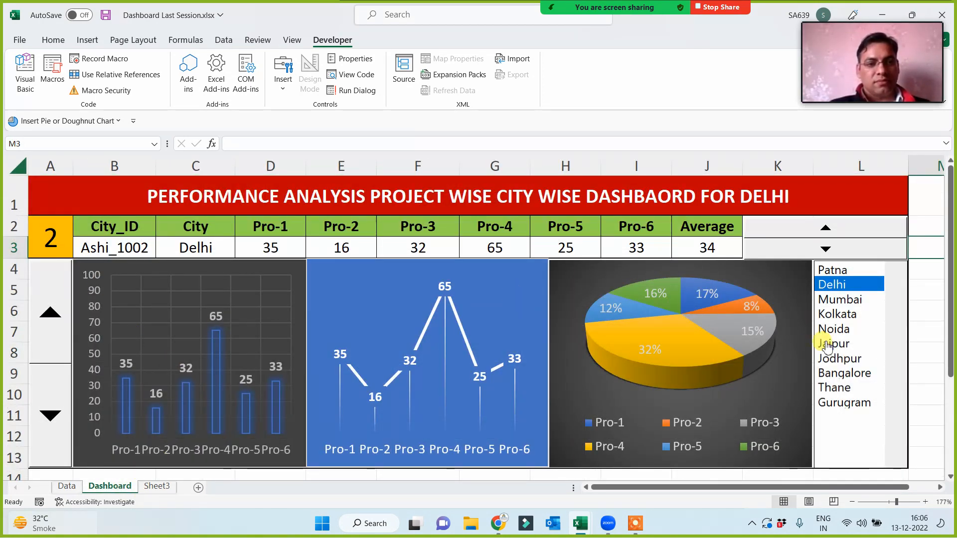
pyautogui.click(847, 300)
pyautogui.click(840, 329)
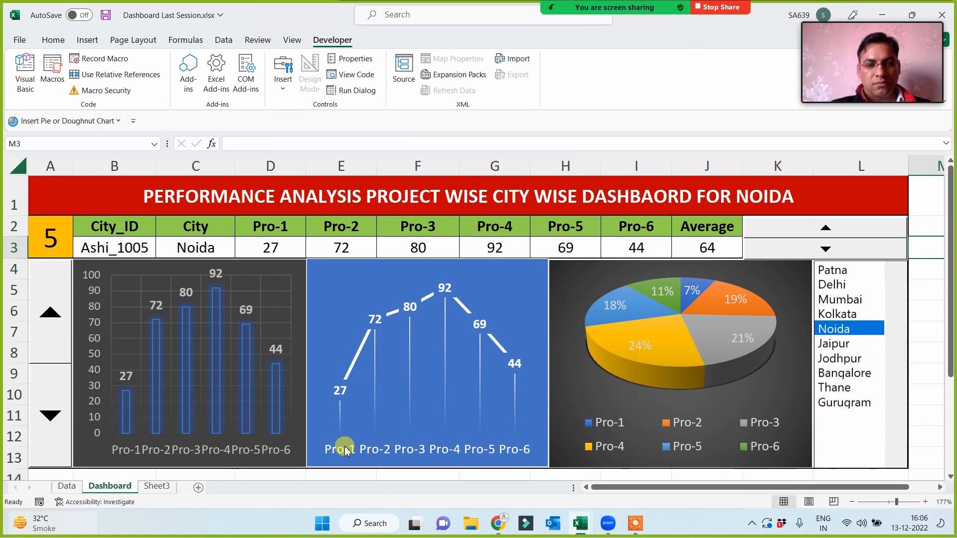
# Step: Create a copy of the Dashboard sheet placed before the Data sheet in the same workbook
pyautogui.rightClick(124, 491)
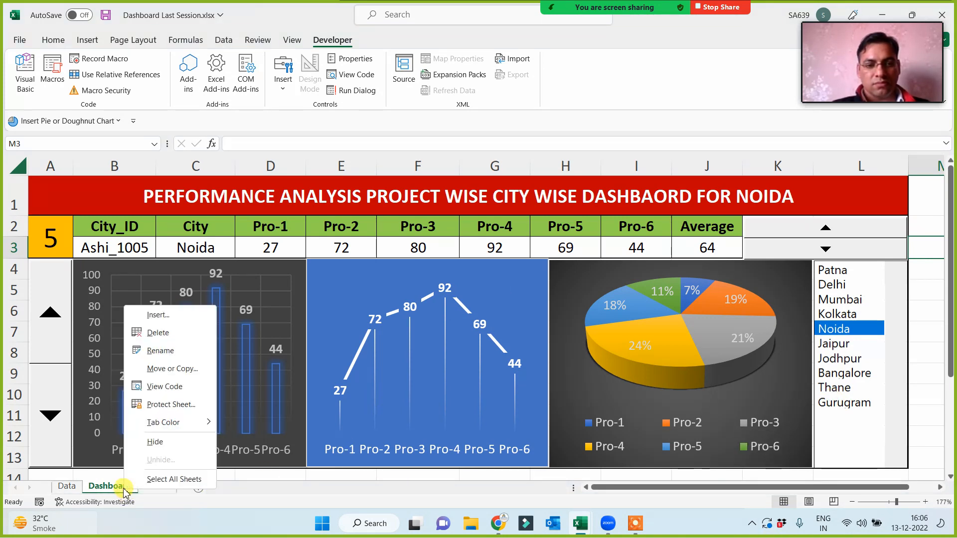
pyautogui.click(171, 372)
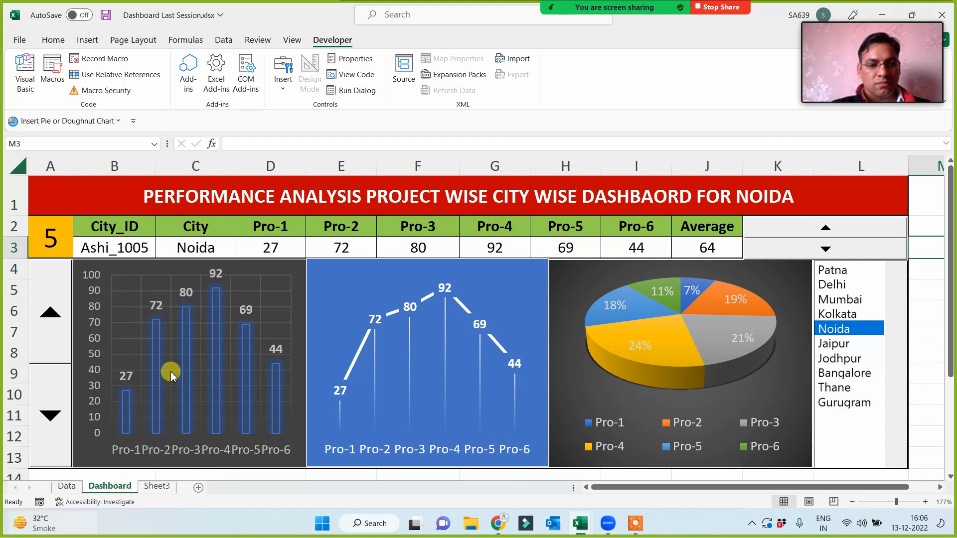
pyautogui.click(84, 441)
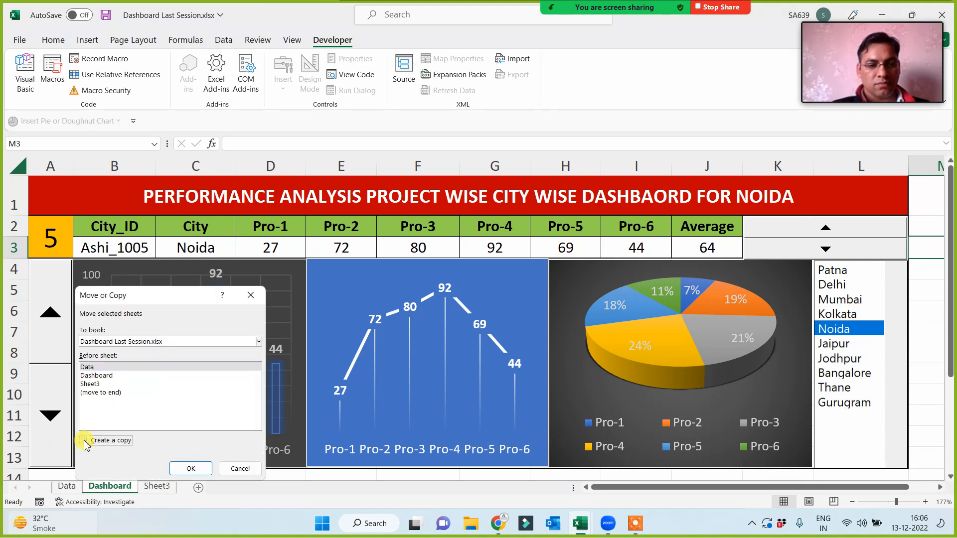
pyautogui.click(197, 470)
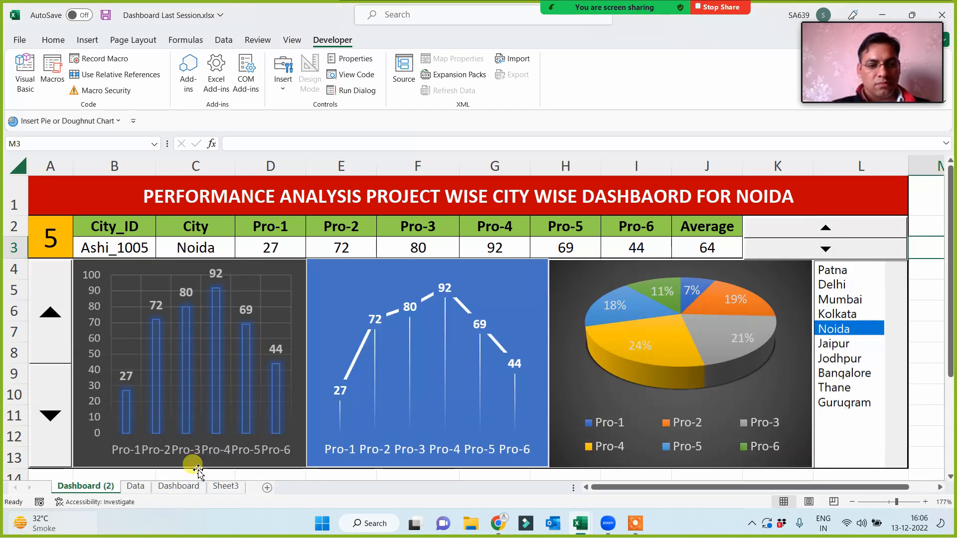
pyautogui.click(81, 489)
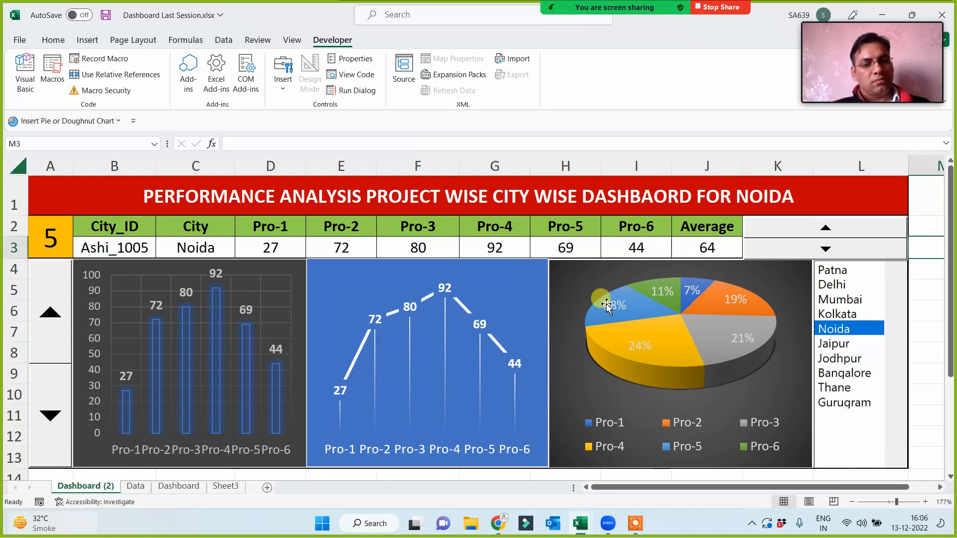
# Step: Set the column, line and pie charts on the Dashboard (2) sheet to No Fill
pyautogui.moveTo(846, 58)
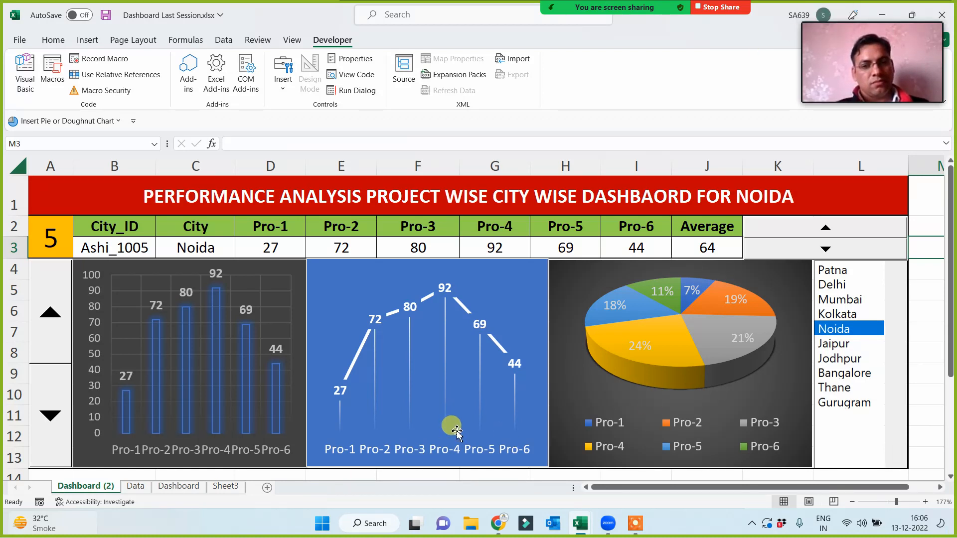
pyautogui.click(295, 269)
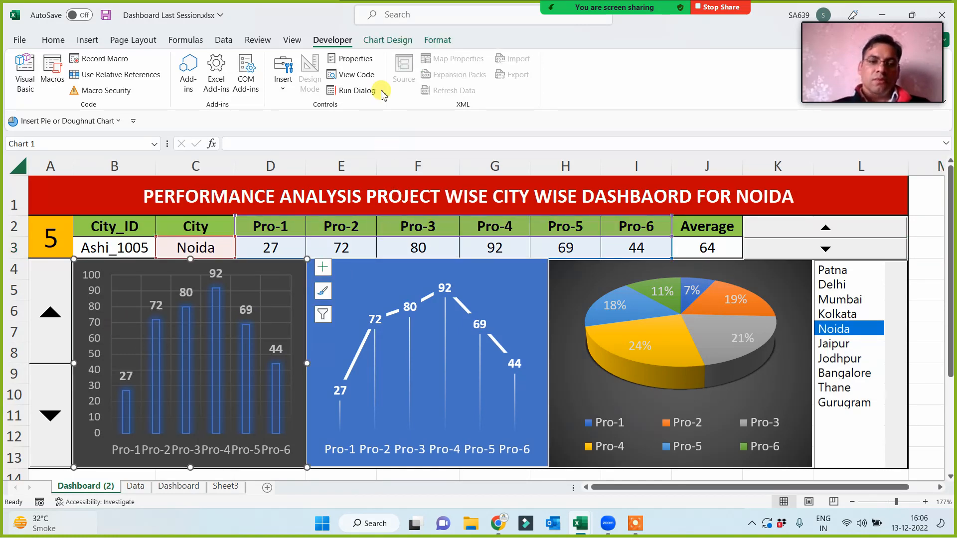
pyautogui.click(437, 40)
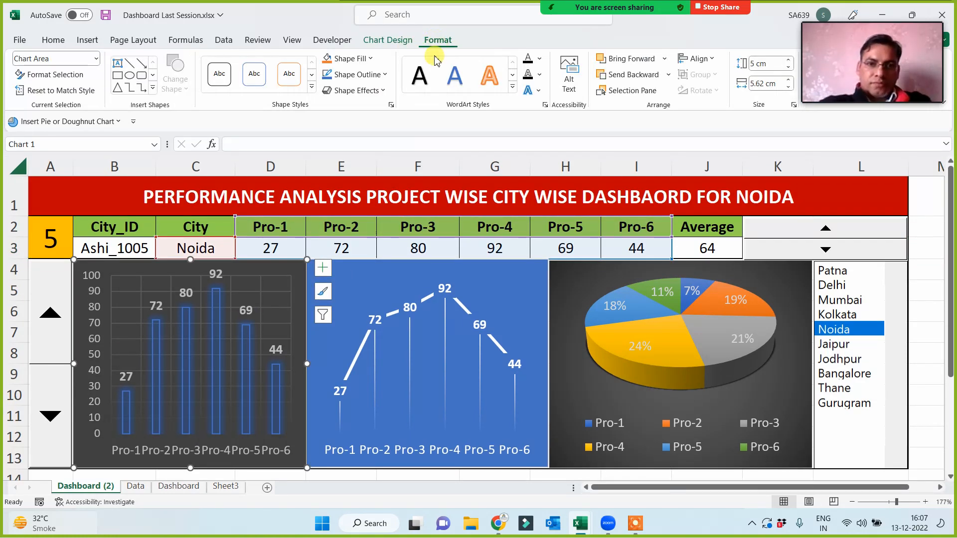
pyautogui.click(372, 59)
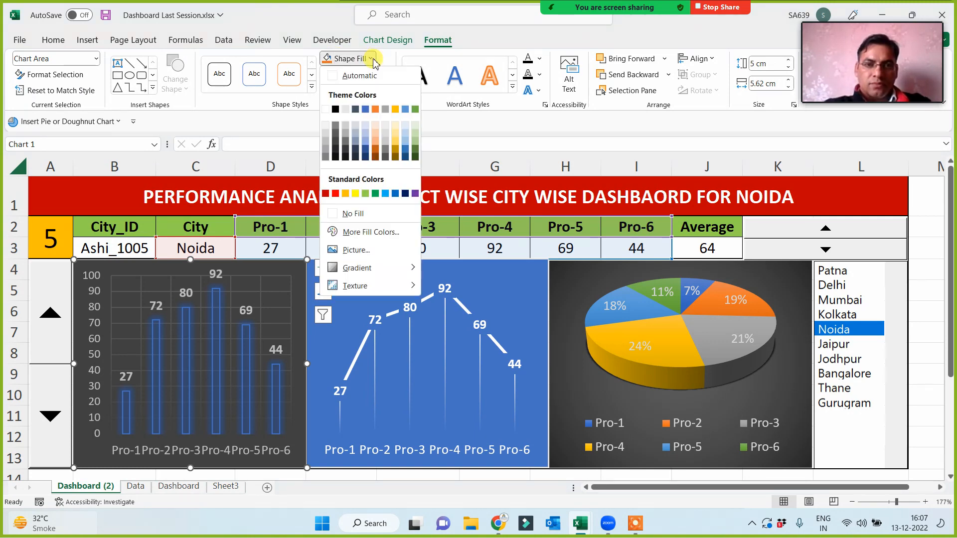
pyautogui.click(336, 218)
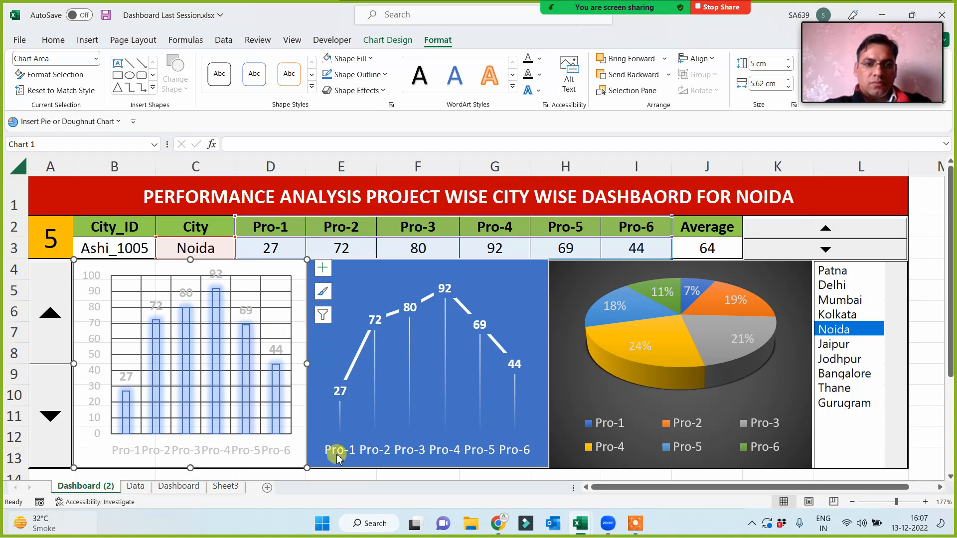
pyautogui.click(317, 438)
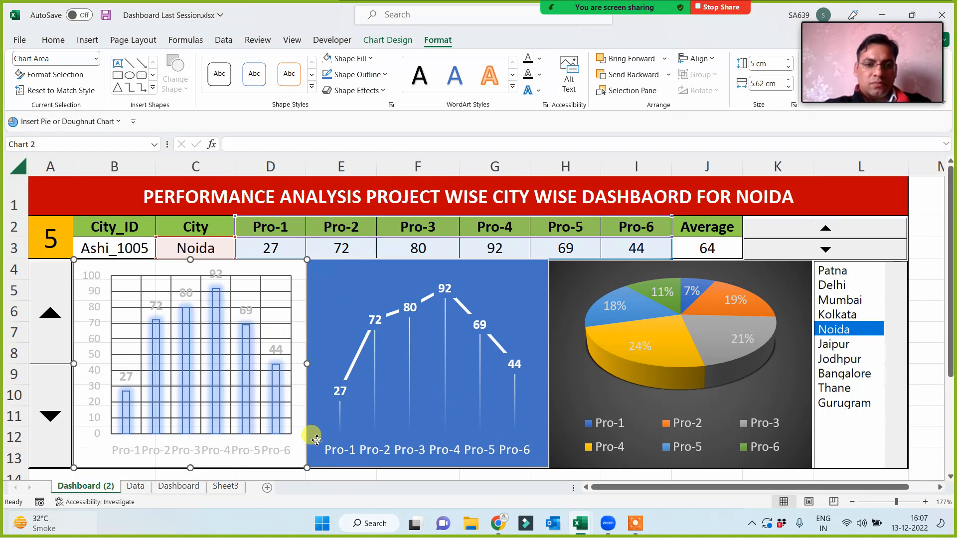
pyautogui.click(326, 59)
pyautogui.click(551, 394)
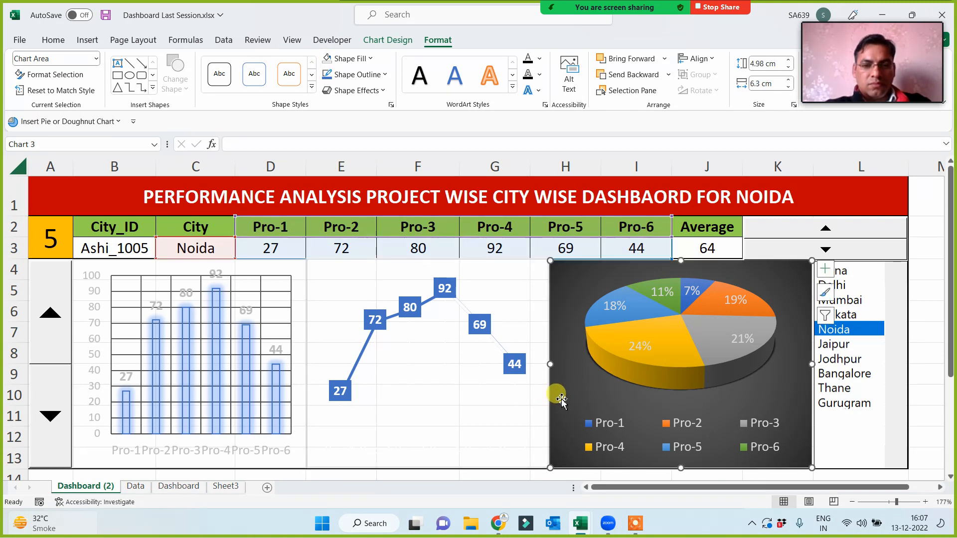
pyautogui.click(327, 59)
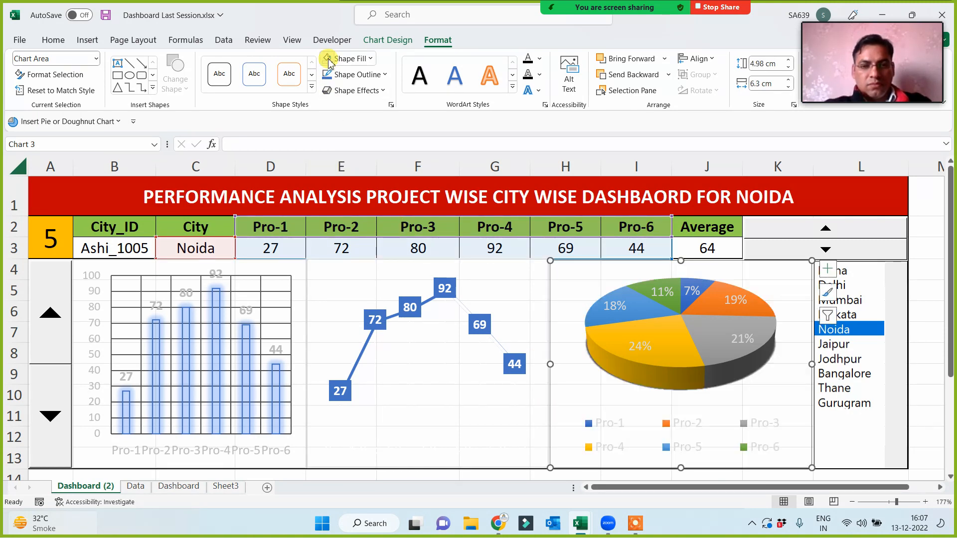
pyautogui.click(527, 471)
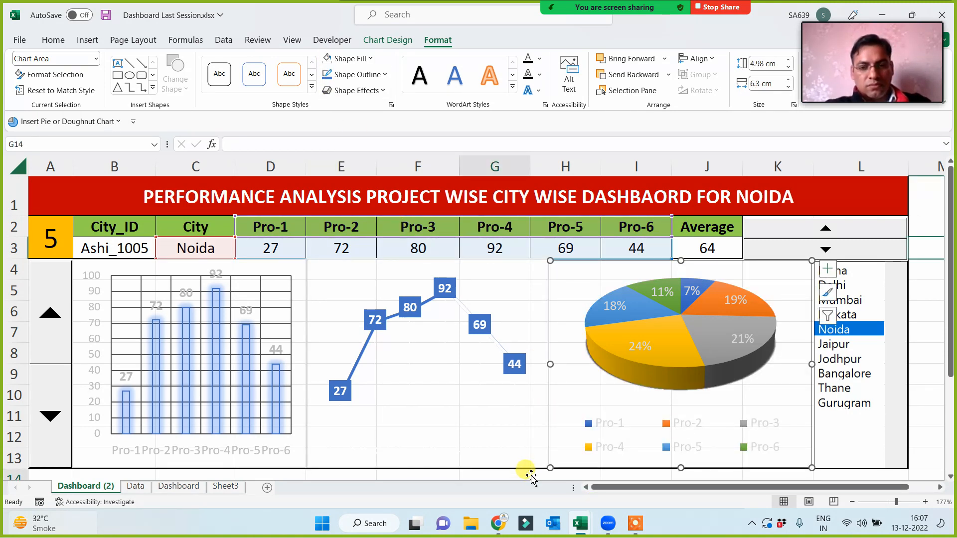
# Step: Select the cells B4:K13 behind the three charts, and merge and center them
pyautogui.scroll(-1, 518, 474)
pyautogui.click(414, 451)
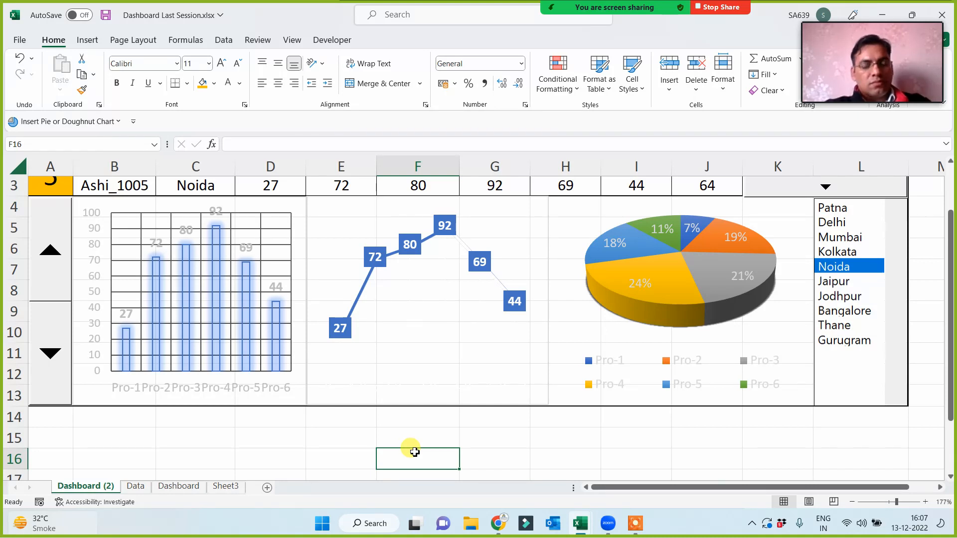
pyautogui.click(374, 370)
pyautogui.click(316, 432)
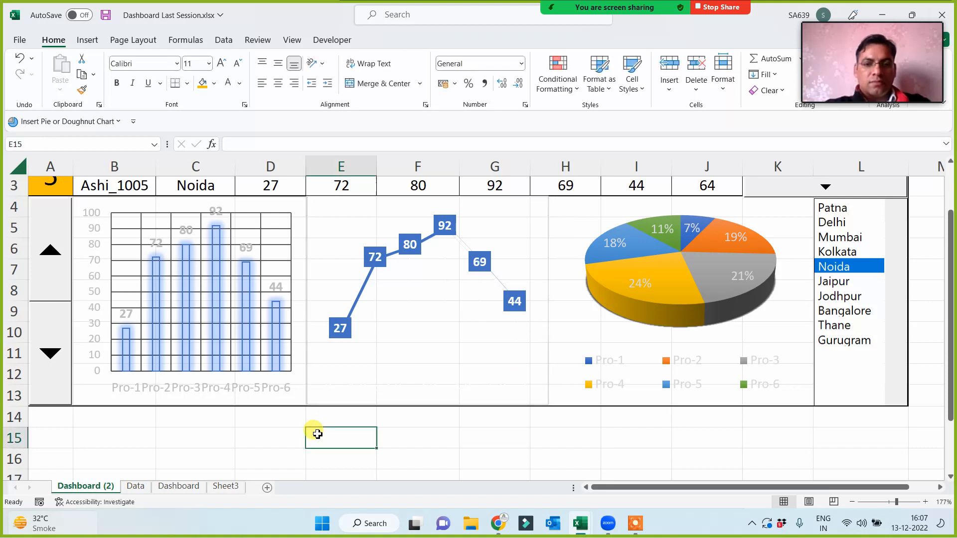
pyautogui.click(122, 402)
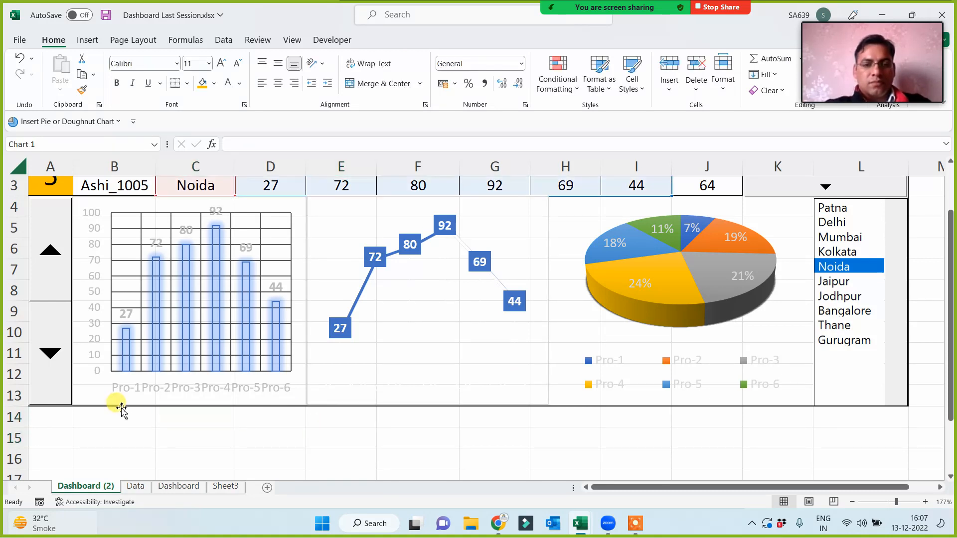
pyautogui.click(141, 416)
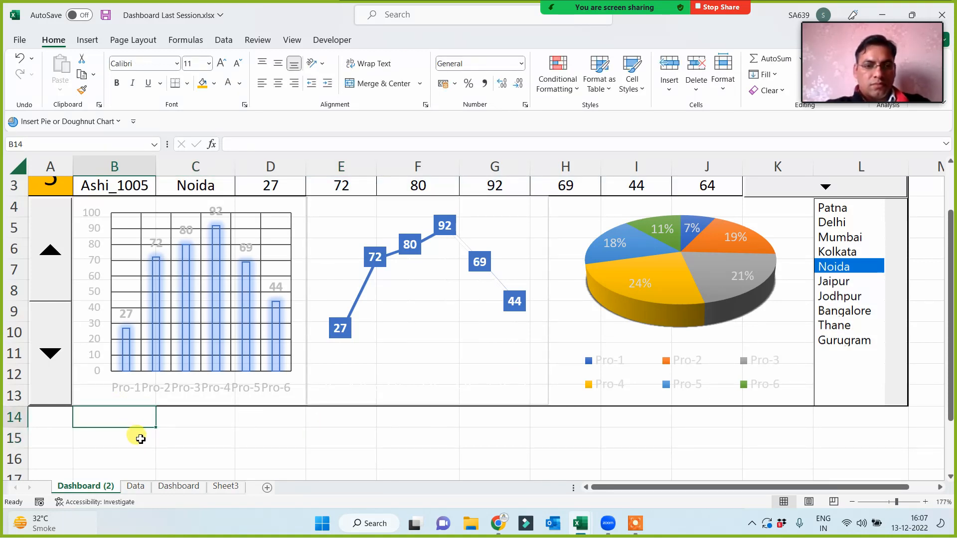
pyautogui.press('Up')
pyautogui.press('Up')
pyautogui.press('Up')
pyautogui.press('Up')
pyautogui.press('Up')
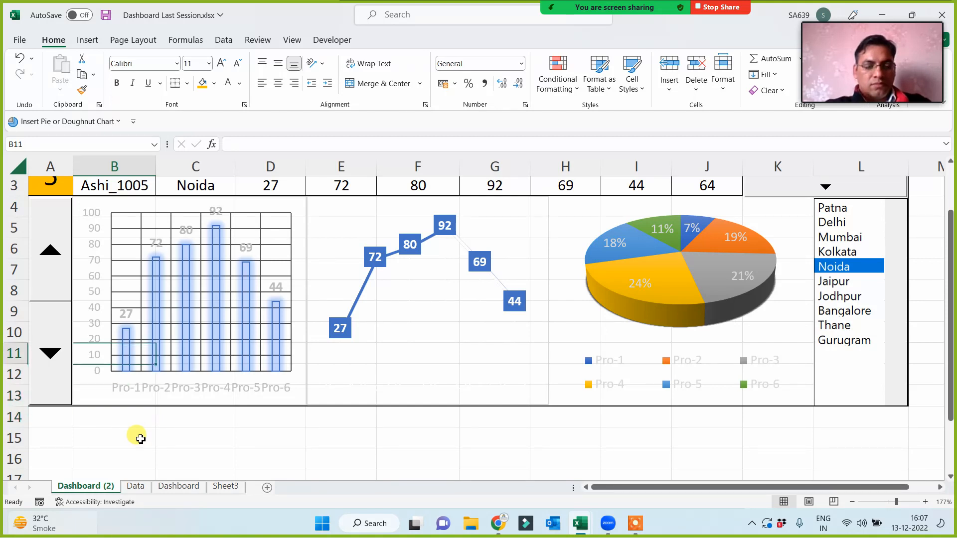
pyautogui.press('Down')
pyautogui.press('Down')
pyautogui.press('Down')
pyautogui.press('Down')
pyautogui.press('Down')
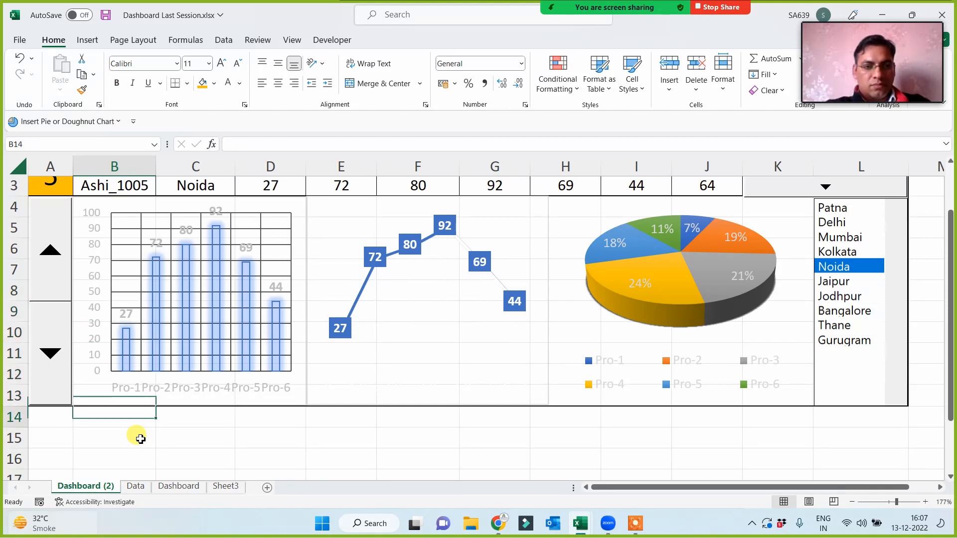
pyautogui.press('Up')
pyautogui.press('Up')
pyautogui.press('Up')
pyautogui.press('Up')
pyautogui.press('Up')
pyautogui.press('Up')
pyautogui.press('Up')
pyautogui.press('Up')
pyautogui.press('Up')
pyautogui.press('Up')
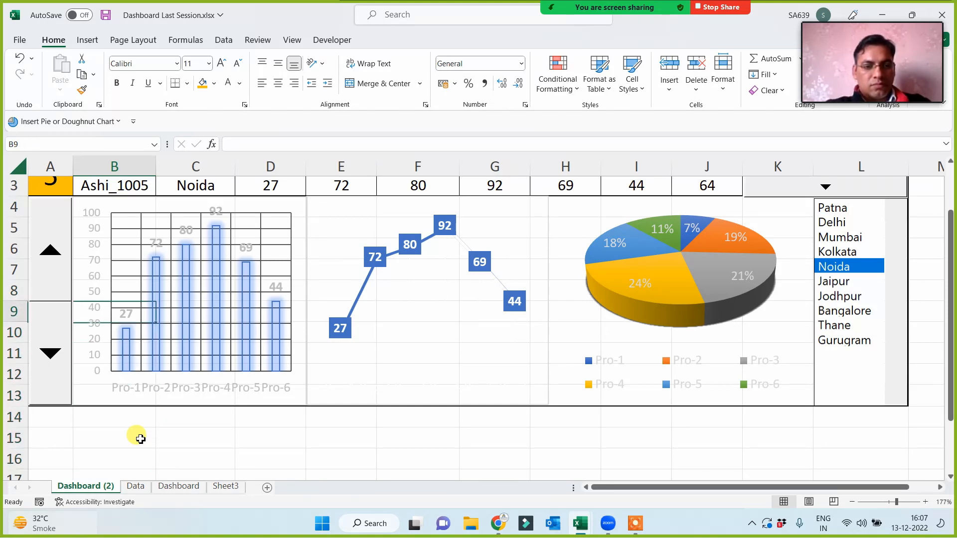
pyautogui.press('Up')
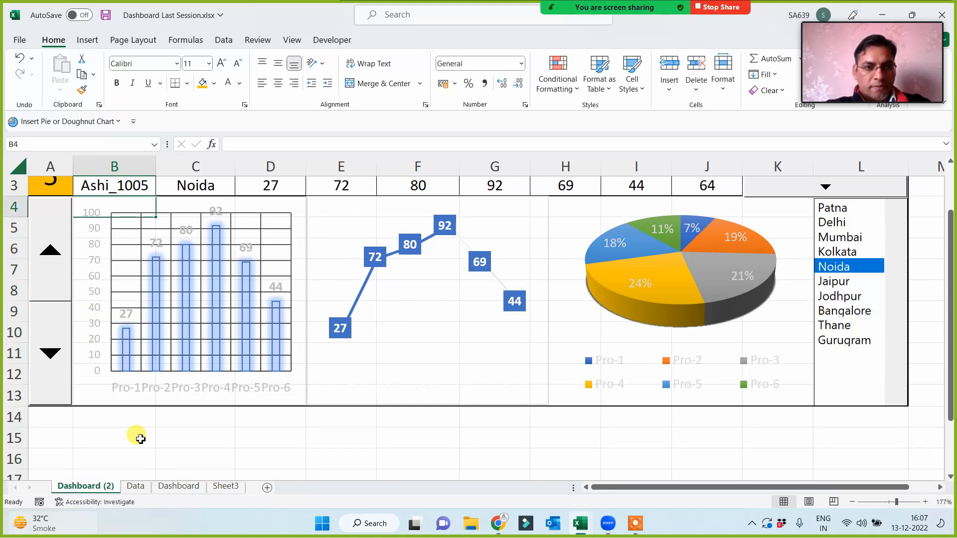
pyautogui.hotkey('shift', 'Down')
pyautogui.hotkey('shift', 'Down')
pyautogui.hotkey('shift', 'Down')
pyautogui.hotkey('shift', 'Down')
pyautogui.hotkey('shift', 'Down')
pyautogui.hotkey('shift', 'Down')
pyautogui.hotkey('shift', 'Down')
pyautogui.hotkey('shift', 'Down')
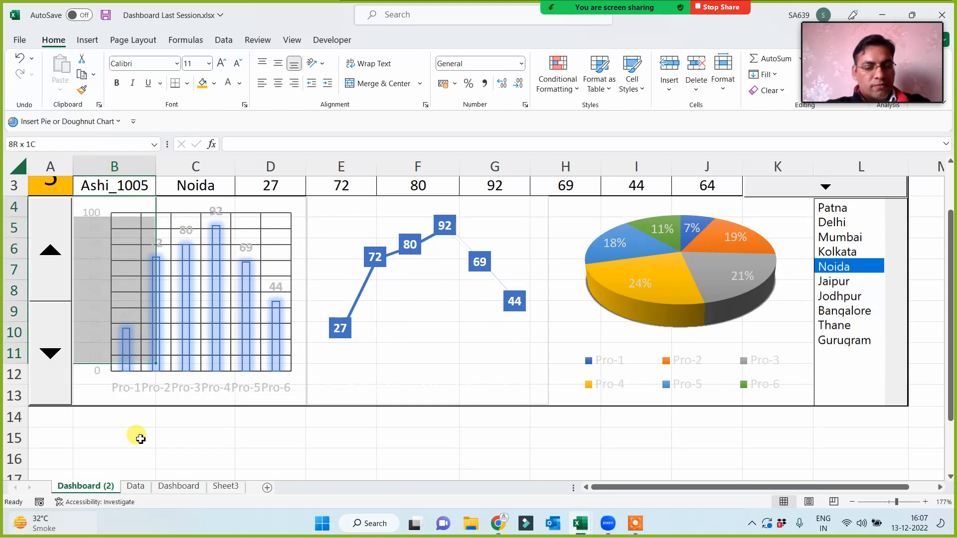
pyautogui.hotkey('shift', 'Down')
pyautogui.hotkey('shift', 'Right')
pyautogui.hotkey('shift', 'Right')
pyautogui.hotkey('shift', 'Right')
pyautogui.hotkey('shift', 'Right')
pyautogui.hotkey('shift', 'Right')
pyautogui.hotkey('shift', 'Right')
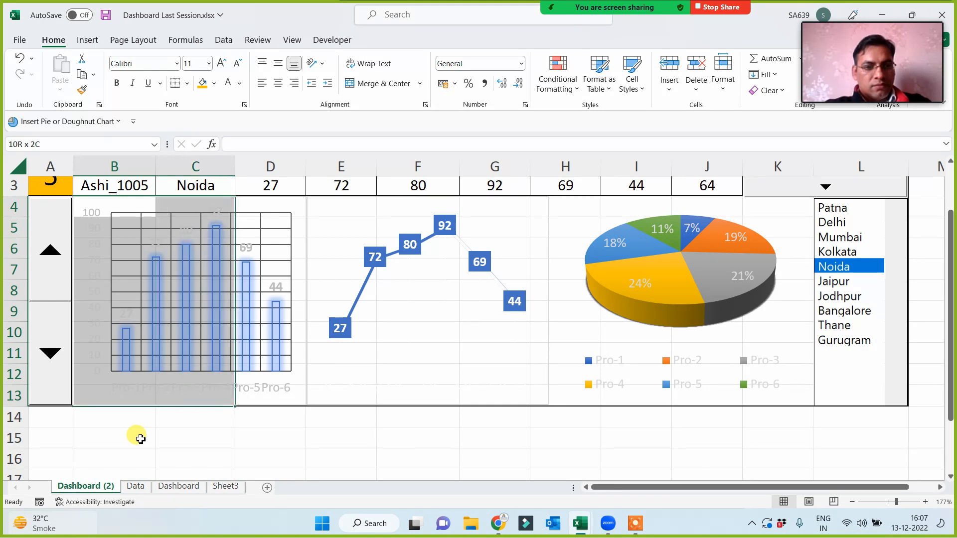
pyautogui.hotkey('shift', 'Right')
pyautogui.hotkey('shift', 'Right')
pyautogui.hotkey('shift', 'Right')
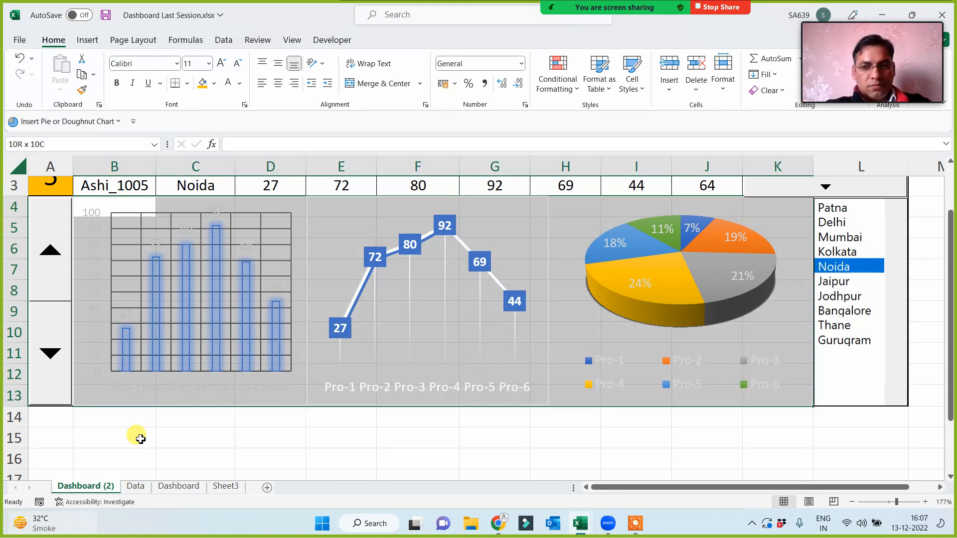
pyautogui.click(368, 85)
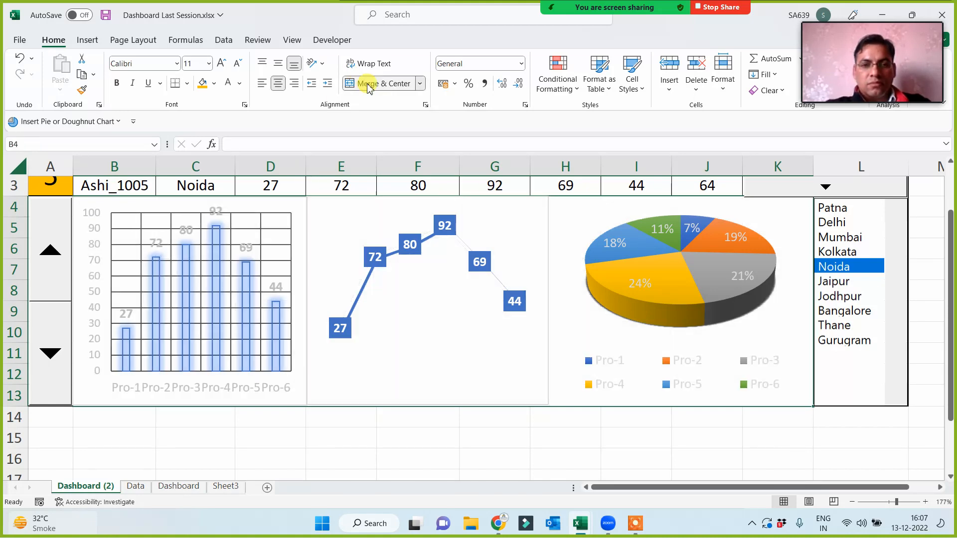
# Step: Try a gold fill on the merged block behind the charts, undo it, and reselect the block
pyautogui.click(206, 87)
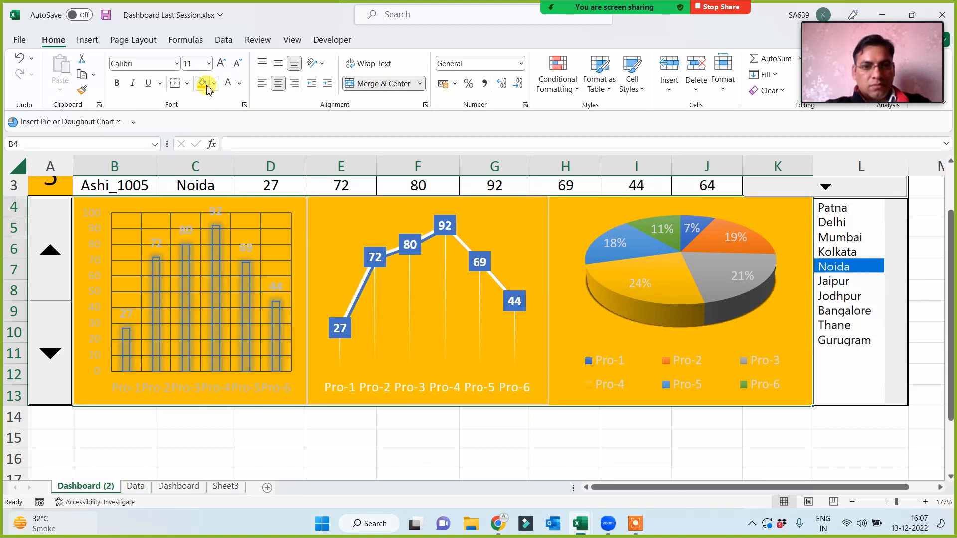
pyautogui.hotkey('ctrl', 'z')
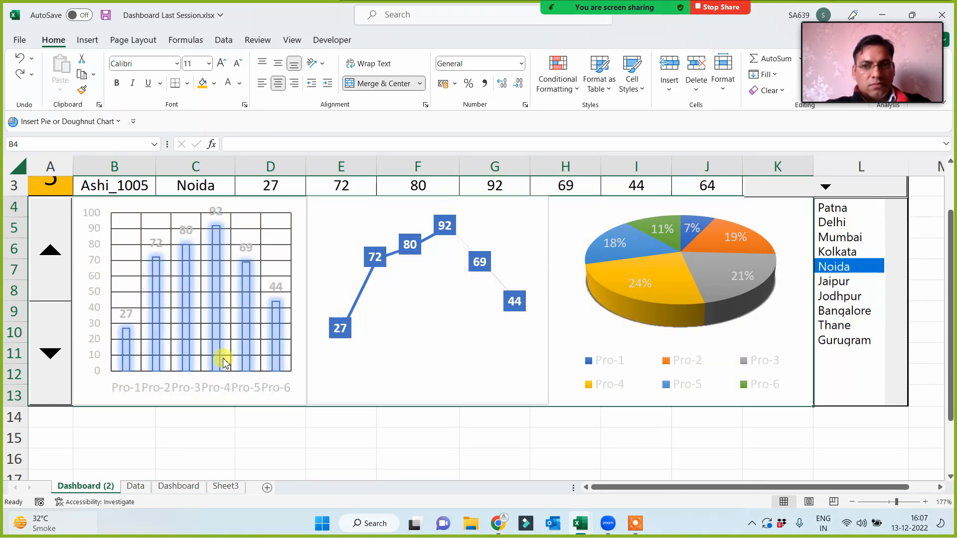
pyautogui.click(149, 431)
pyautogui.press('Up')
pyautogui.press('Up')
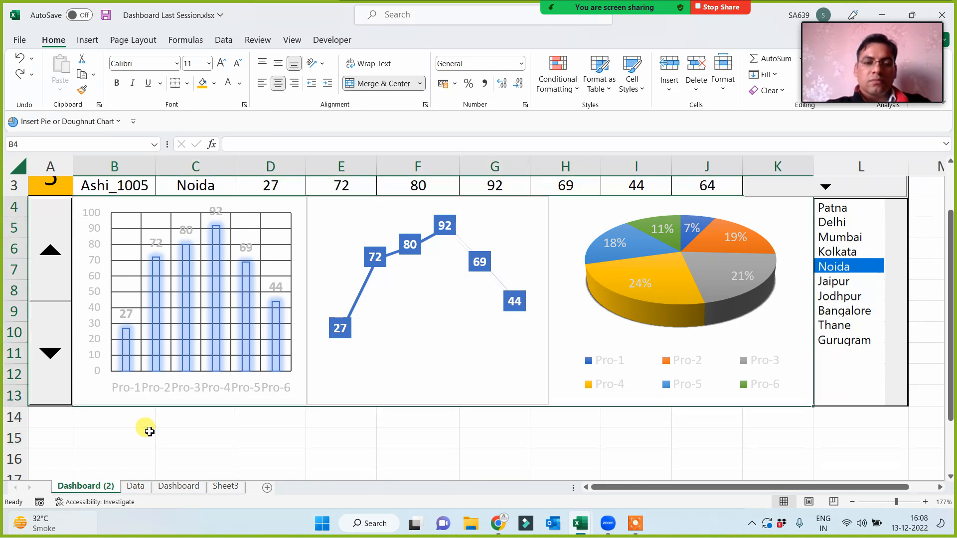
# Step: Start a formula-based conditional formatting rule for the merged block behind the charts, with the condition =$J$3>50
pyautogui.click(548, 89)
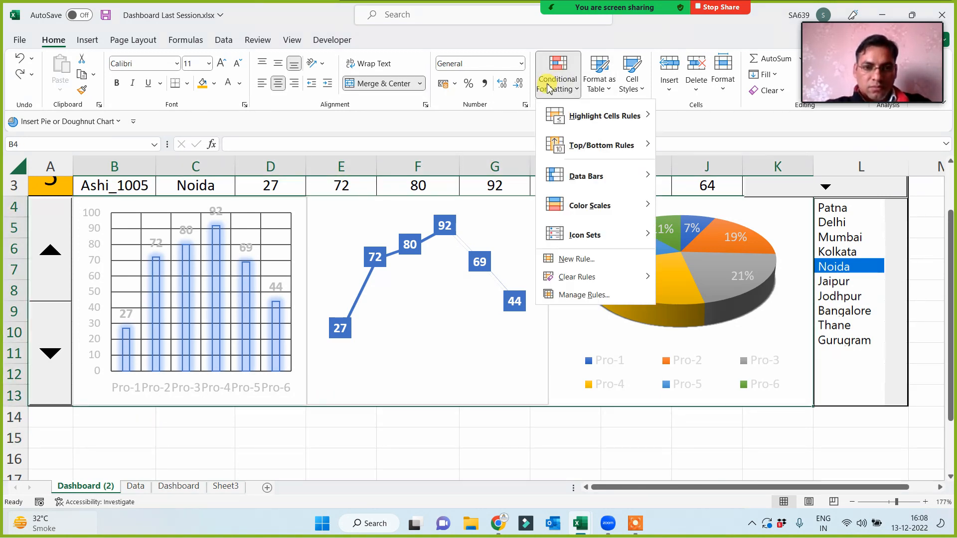
pyautogui.click(576, 296)
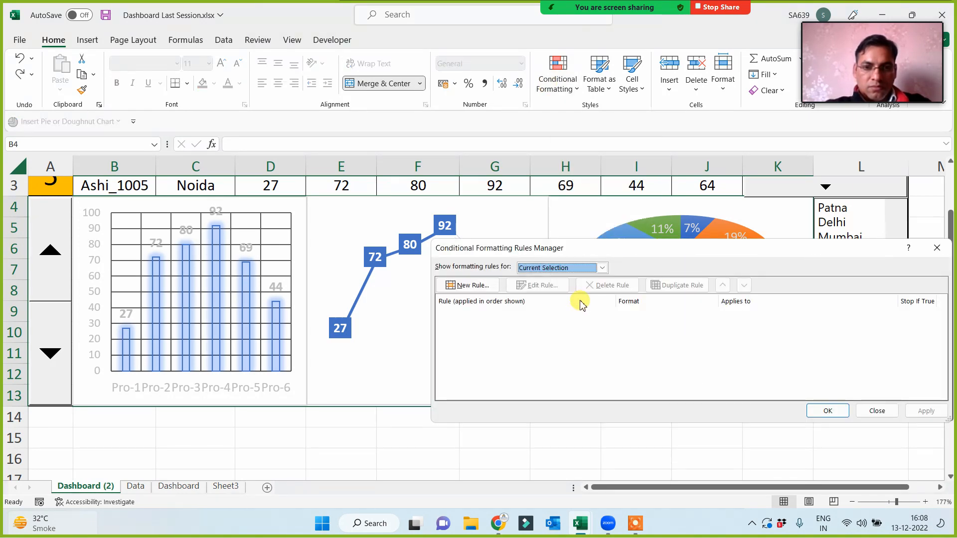
pyautogui.click(481, 290)
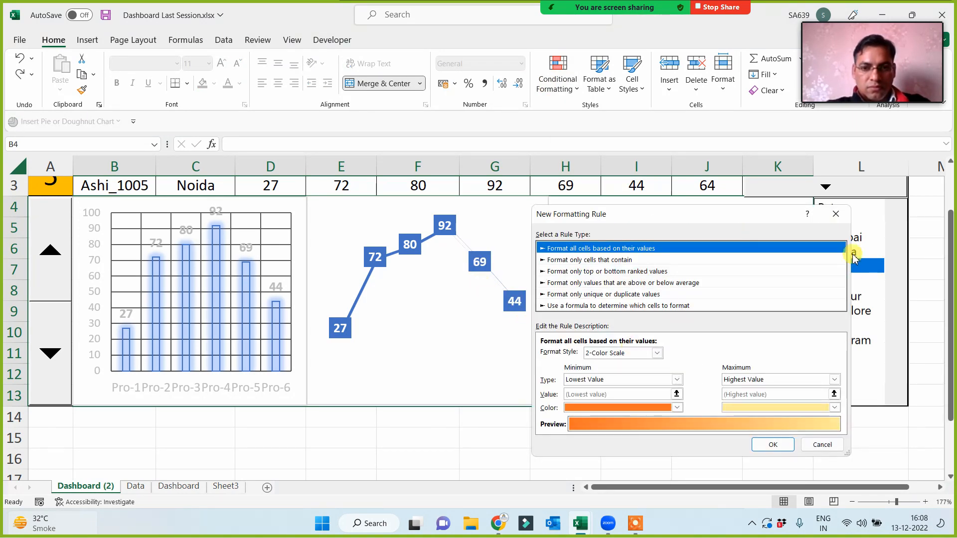
pyautogui.click(571, 305)
pyautogui.click(545, 354)
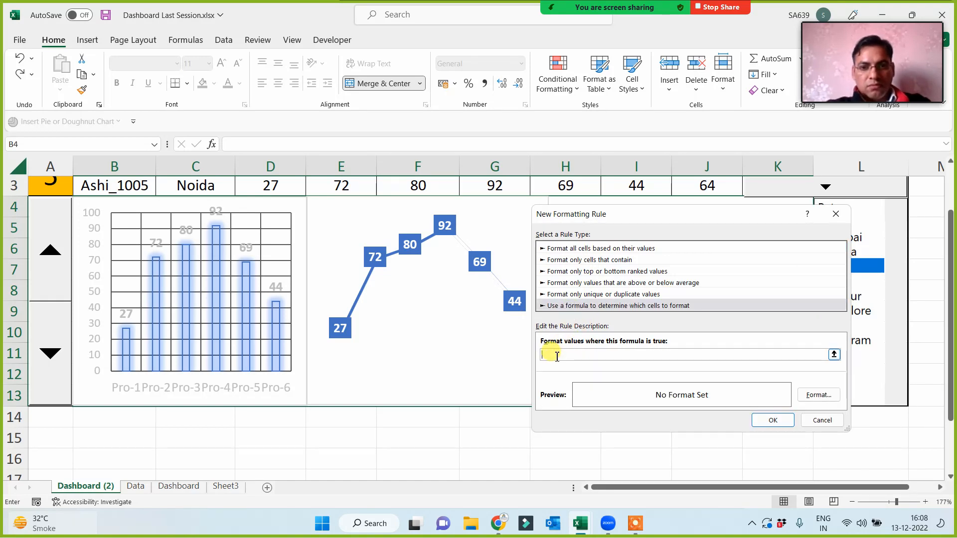
pyautogui.moveTo(951, 281); pyautogui.dragTo(952, 227)
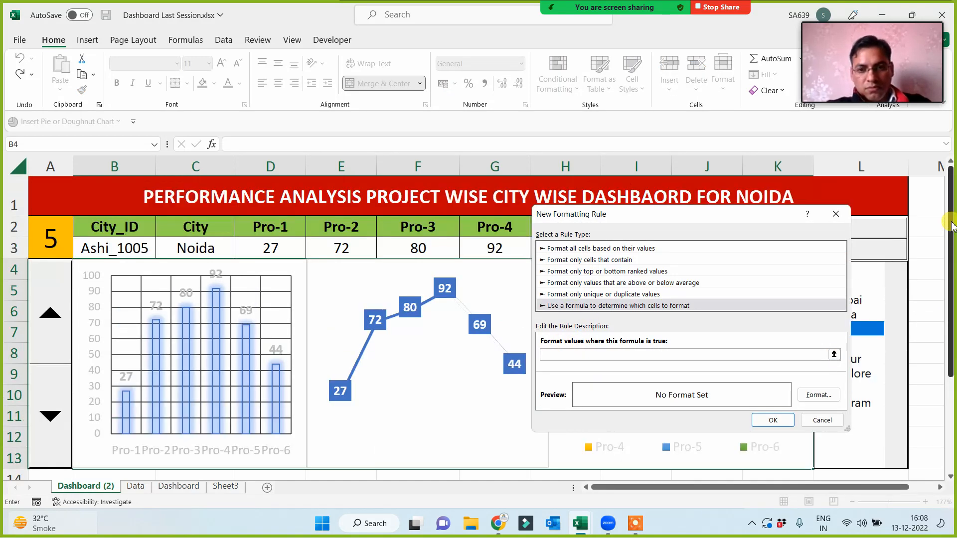
pyautogui.moveTo(709, 219); pyautogui.dragTo(411, 248)
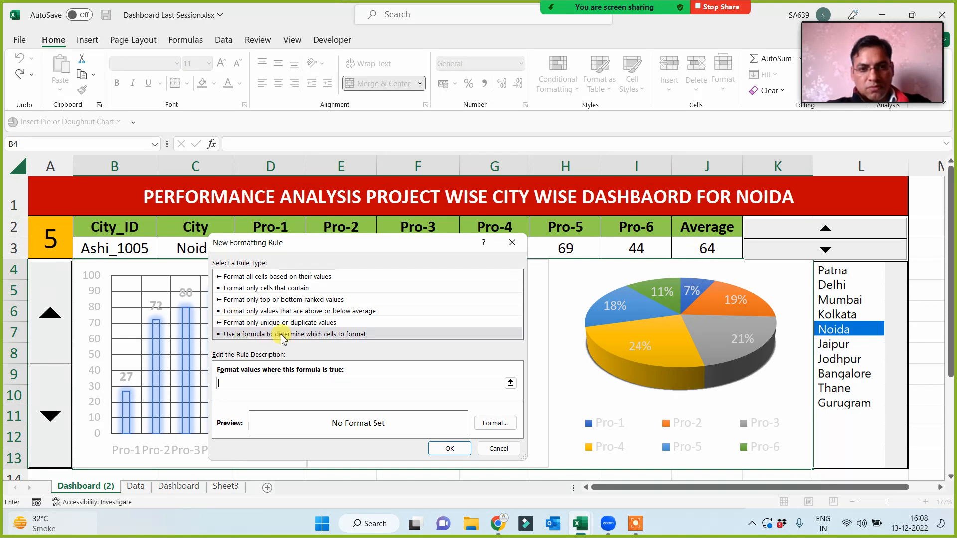
pyautogui.click(707, 249)
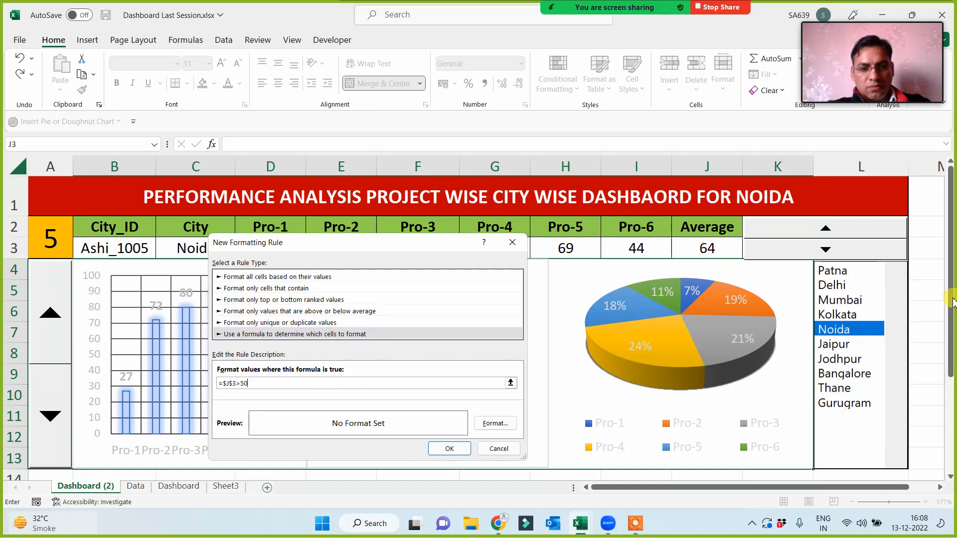
# Step: Give the =$J$3>50 rule a two-color horizontal gradient fill from white to bright green, and save the rule
pyautogui.click(491, 425)
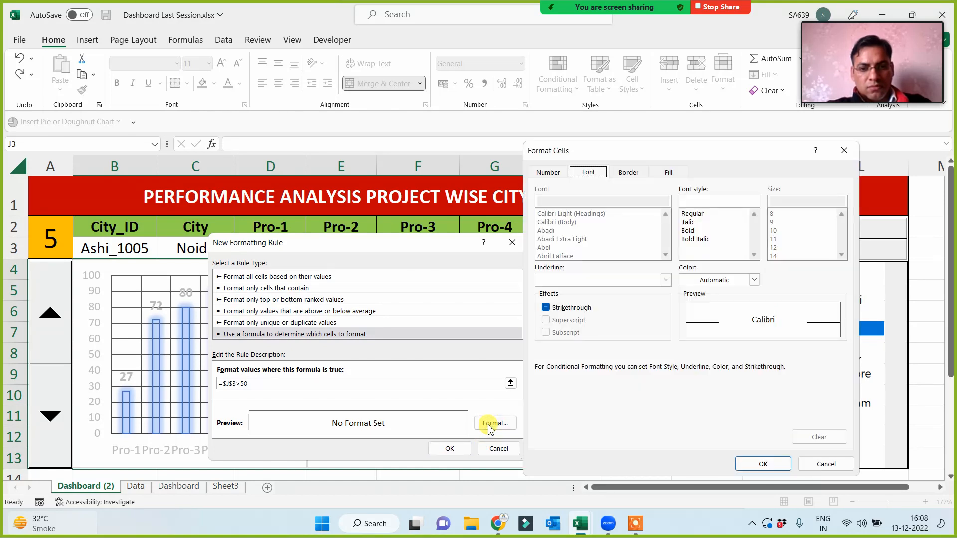
pyautogui.click(670, 173)
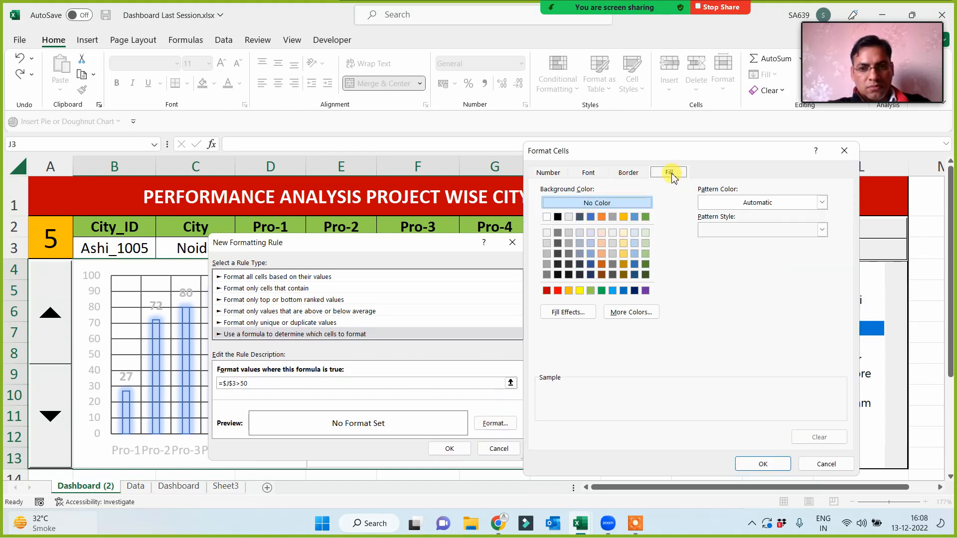
pyautogui.click(590, 291)
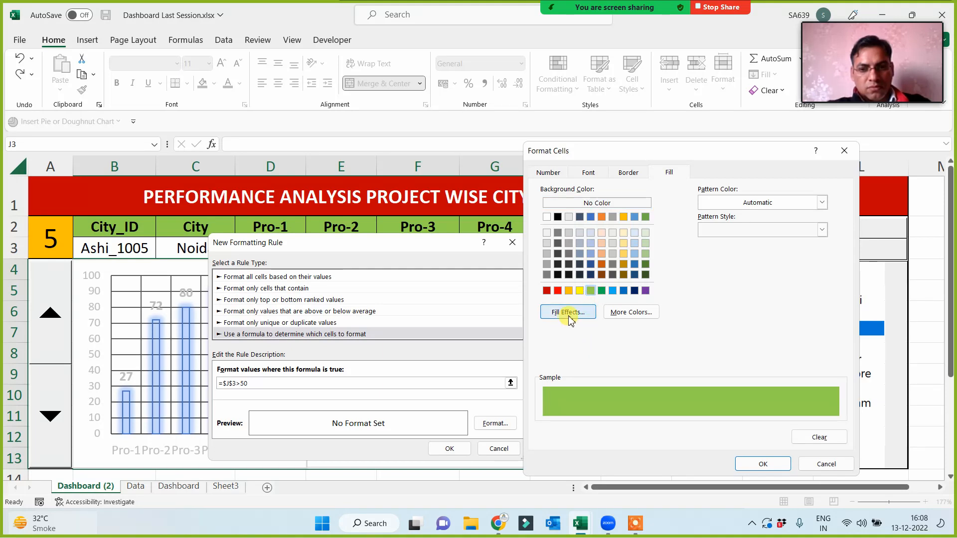
pyautogui.click(568, 313)
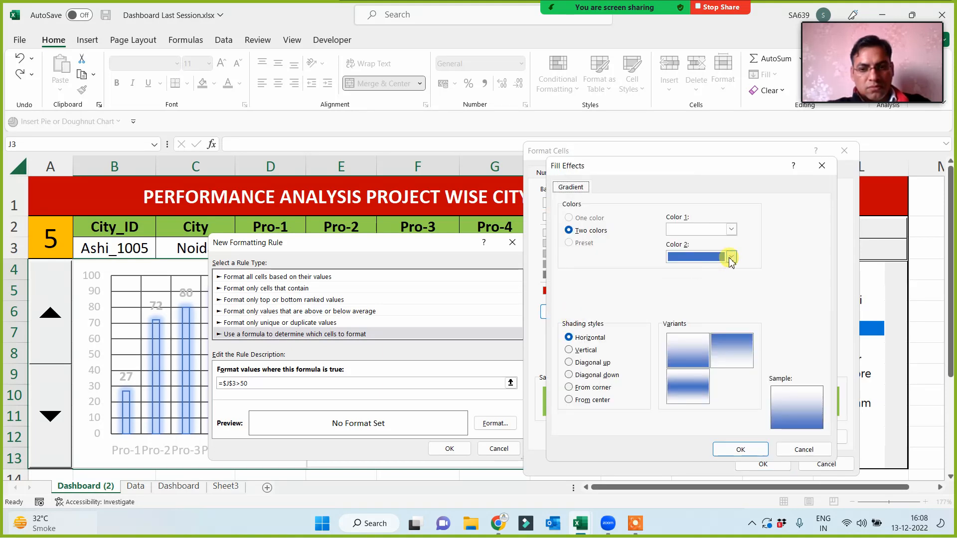
pyautogui.click(730, 257)
pyautogui.click(704, 393)
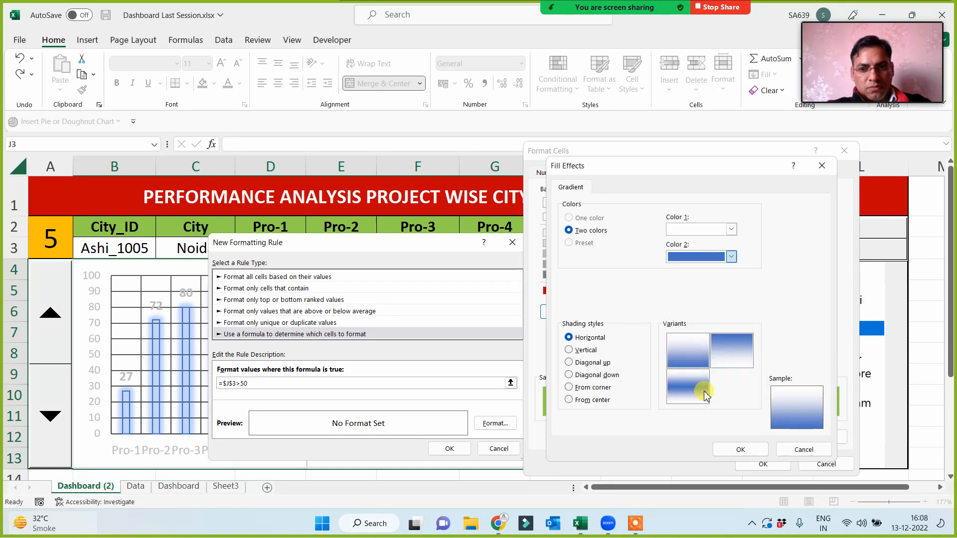
pyautogui.click(619, 234)
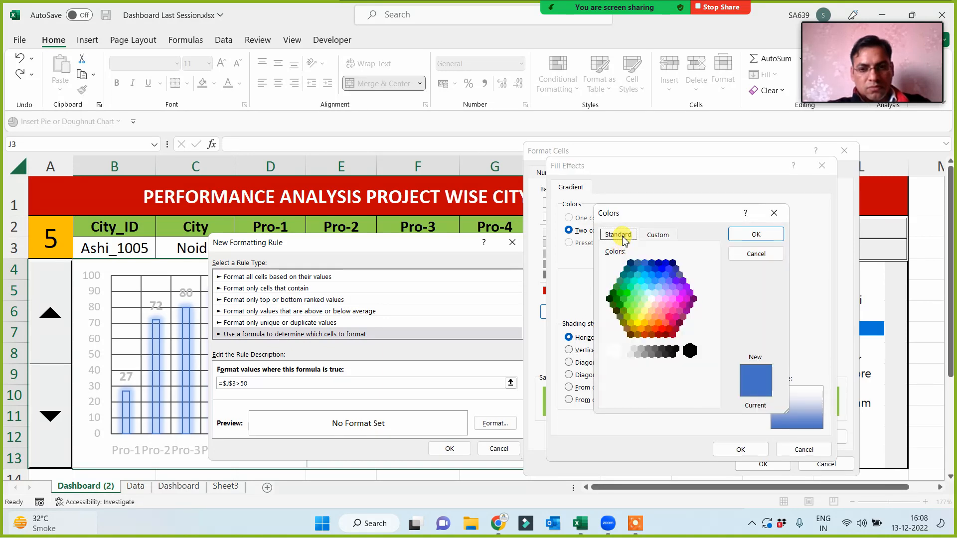
pyautogui.click(626, 293)
pyautogui.click(755, 234)
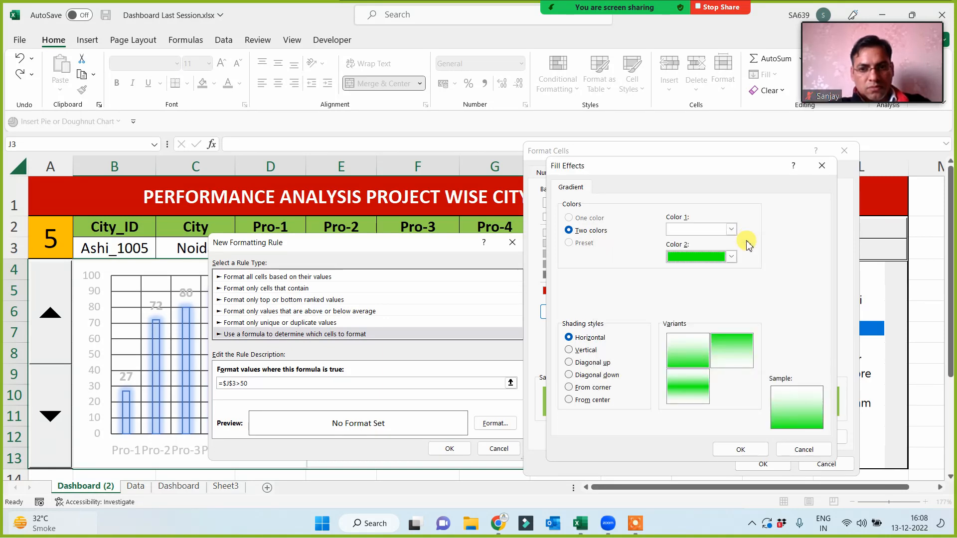
pyautogui.click(741, 450)
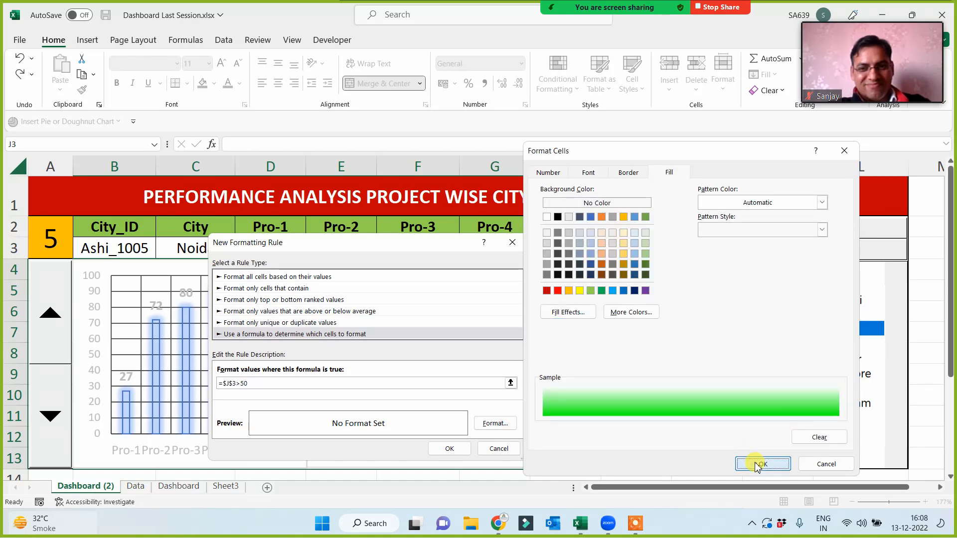
pyautogui.click(753, 464)
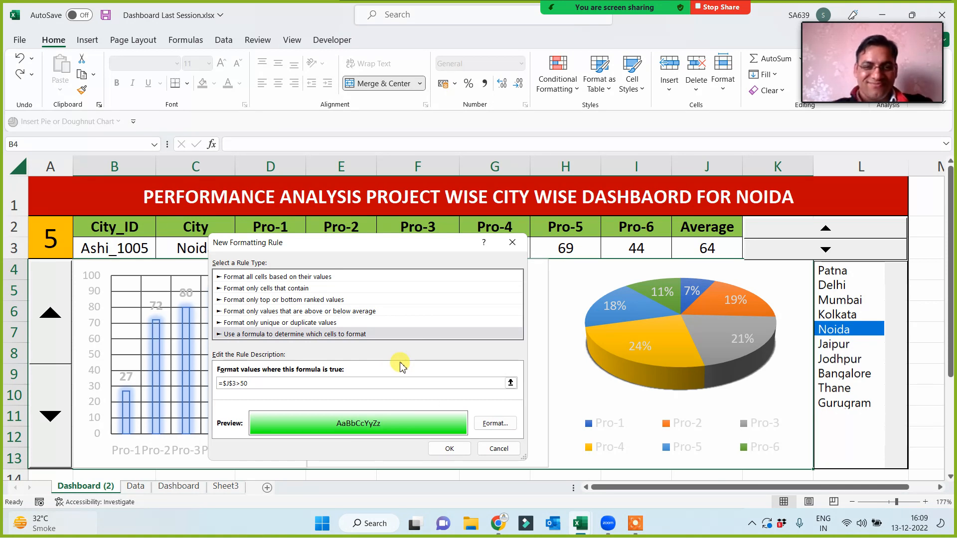
pyautogui.click(449, 449)
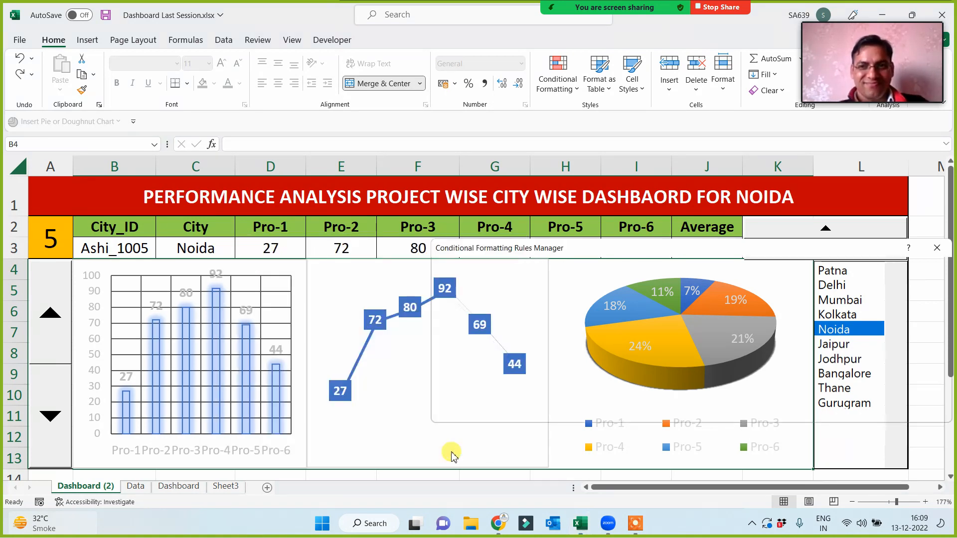
# Step: Add a second formula-based rule for the merged block with the condition =$J$3<25
pyautogui.click(464, 285)
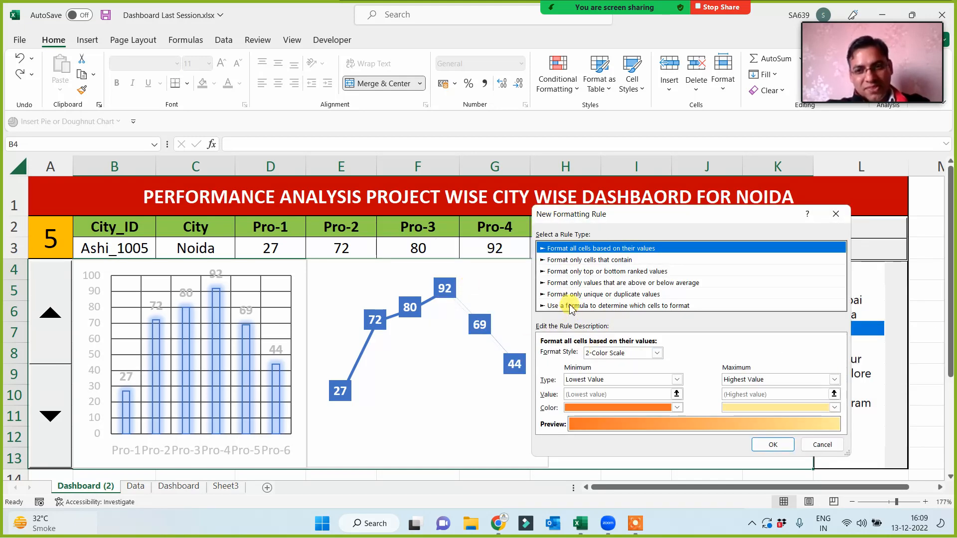
pyautogui.click(570, 306)
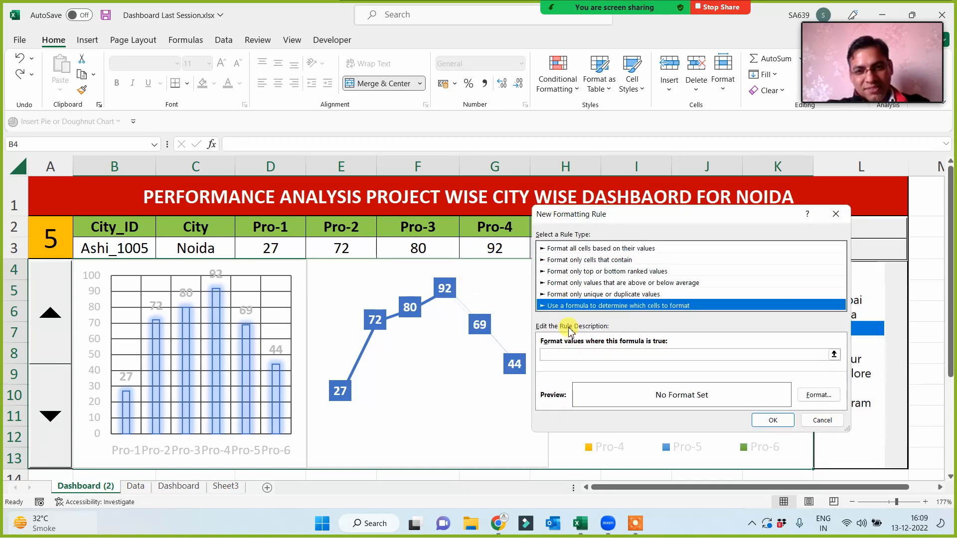
pyautogui.click(548, 355)
pyautogui.moveTo(722, 221); pyautogui.dragTo(429, 253)
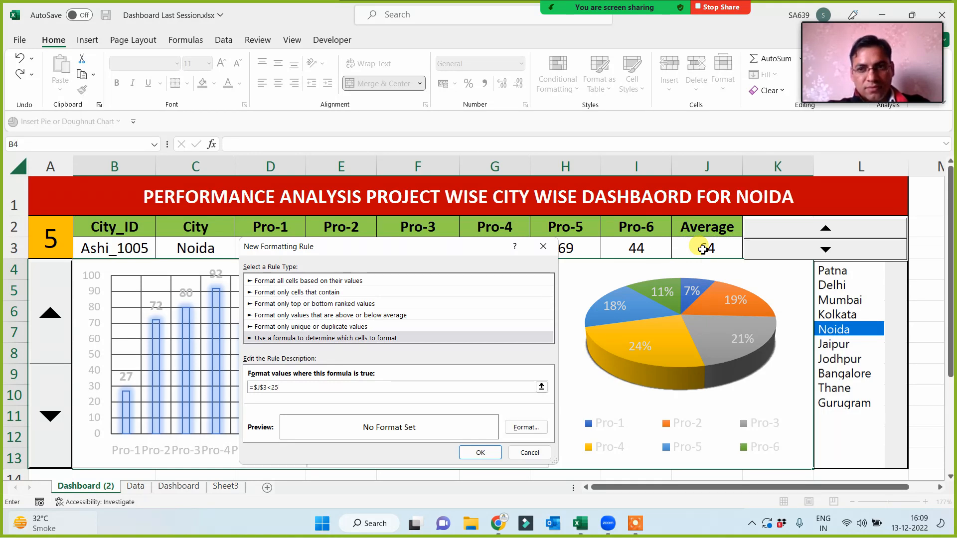
# Step: Give the =$J$3<25 rule a horizontal gradient fill from white to red, and save the rule
pyautogui.click(527, 427)
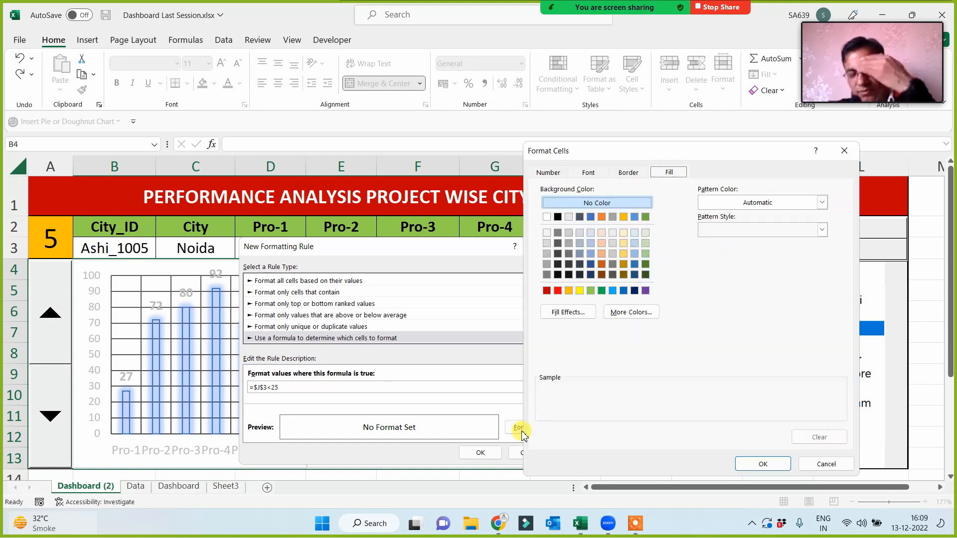
pyautogui.click(562, 312)
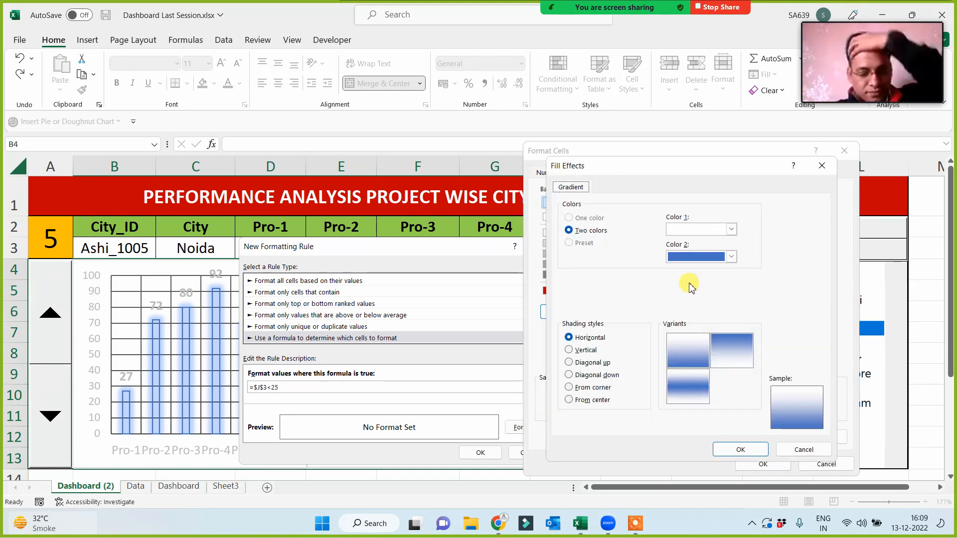
pyautogui.click(731, 257)
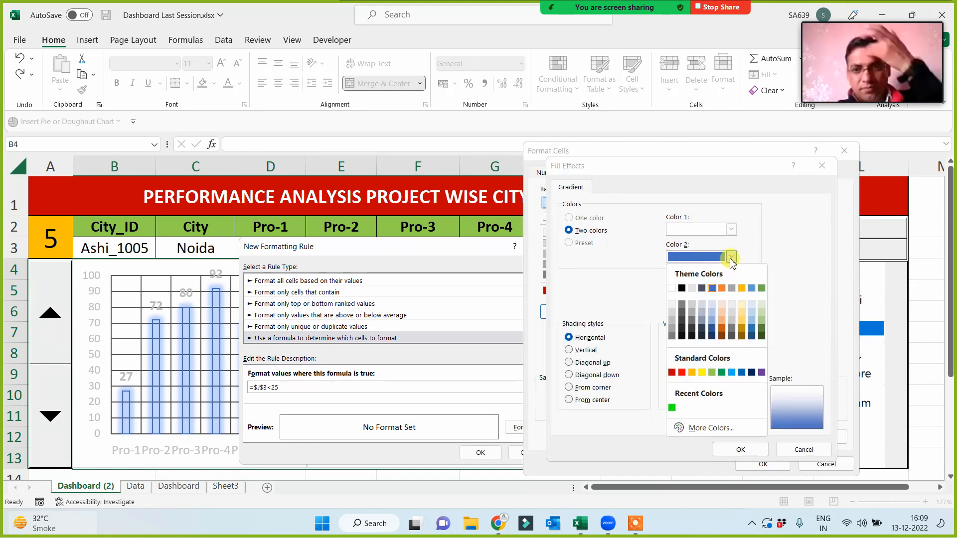
pyautogui.click(680, 372)
pyautogui.click(742, 449)
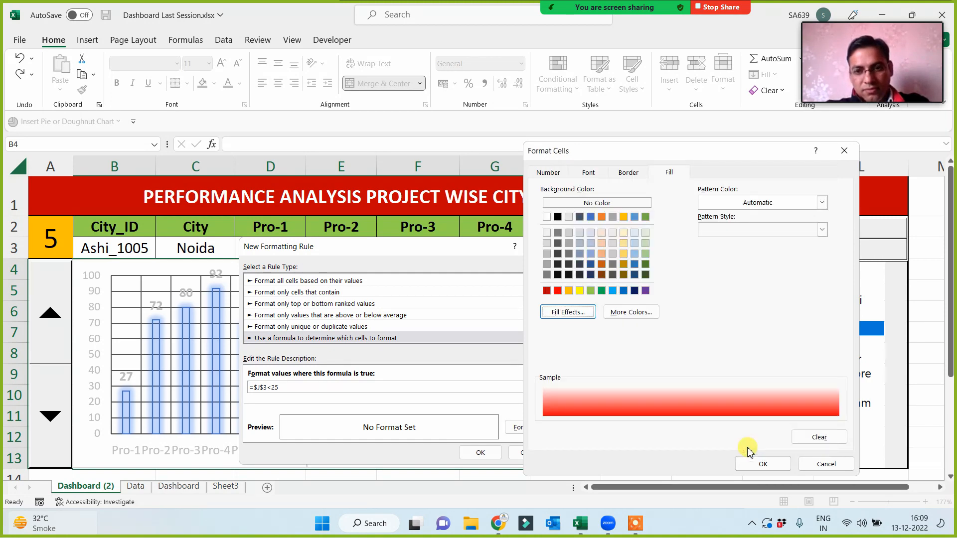
pyautogui.click(753, 463)
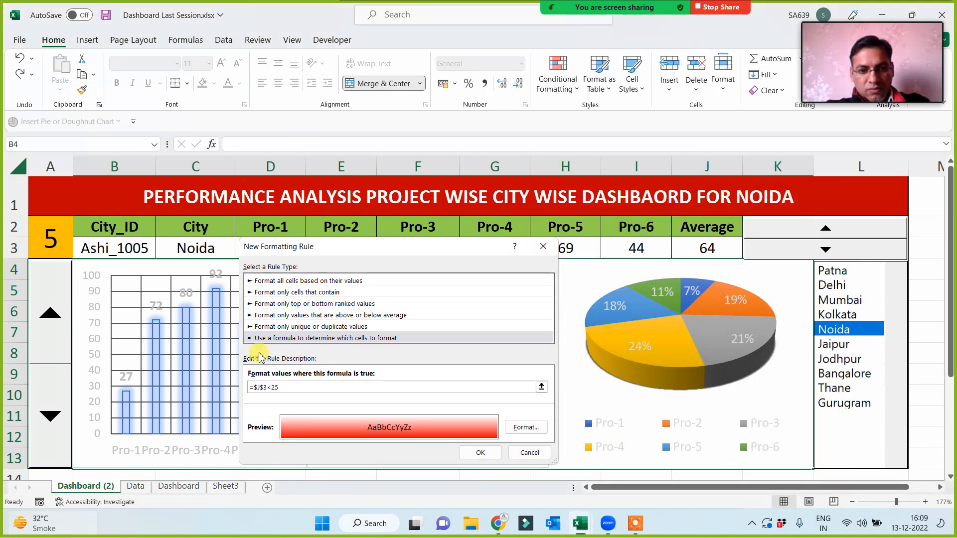
pyautogui.click(485, 453)
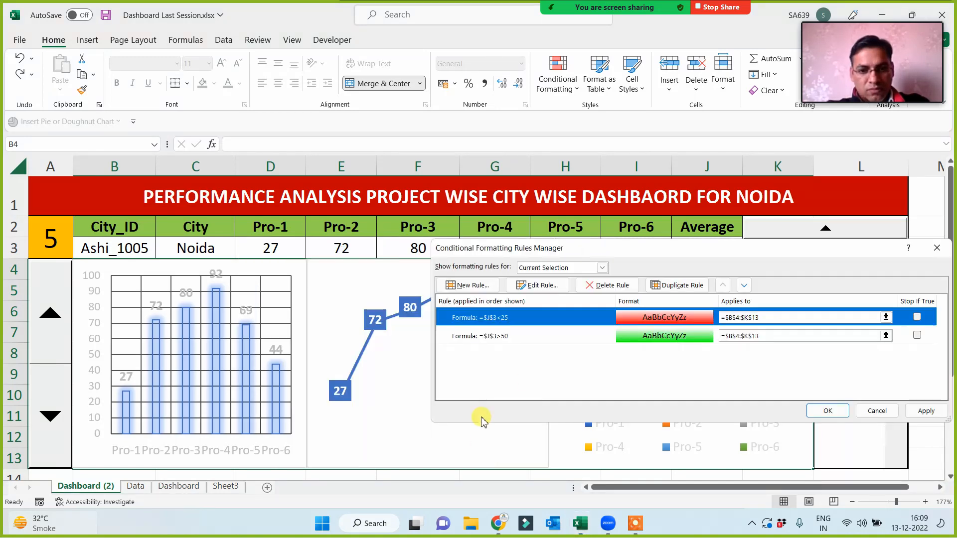
# Step: Add a third formula-based rule for the merged block with the condition =and($J$3>=25,$J$3<=50)
pyautogui.click(471, 288)
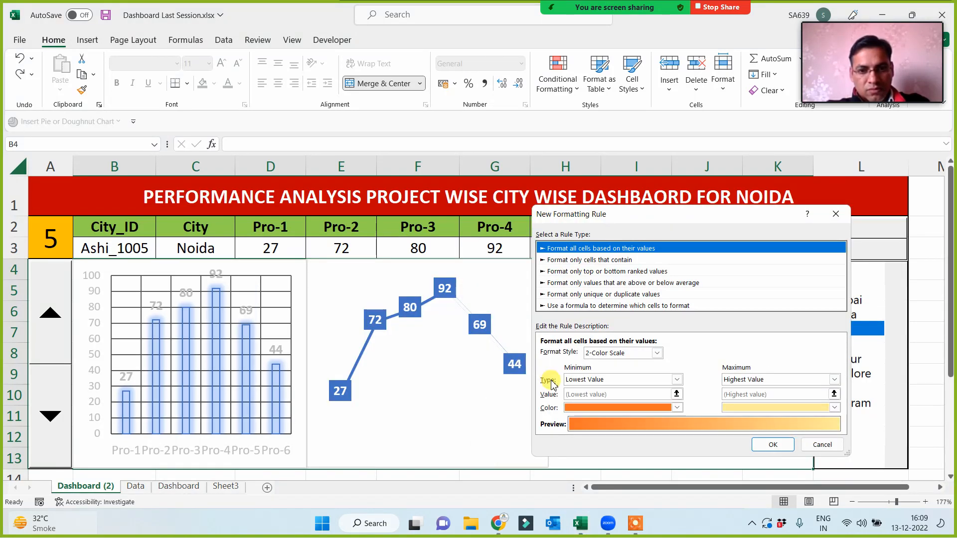
pyautogui.click(575, 305)
pyautogui.click(560, 355)
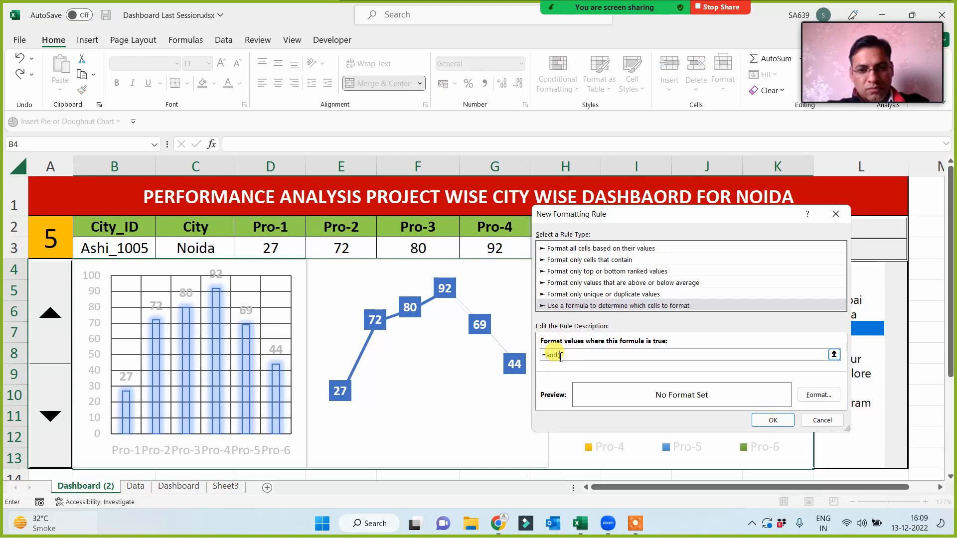
pyautogui.moveTo(687, 214); pyautogui.dragTo(458, 255)
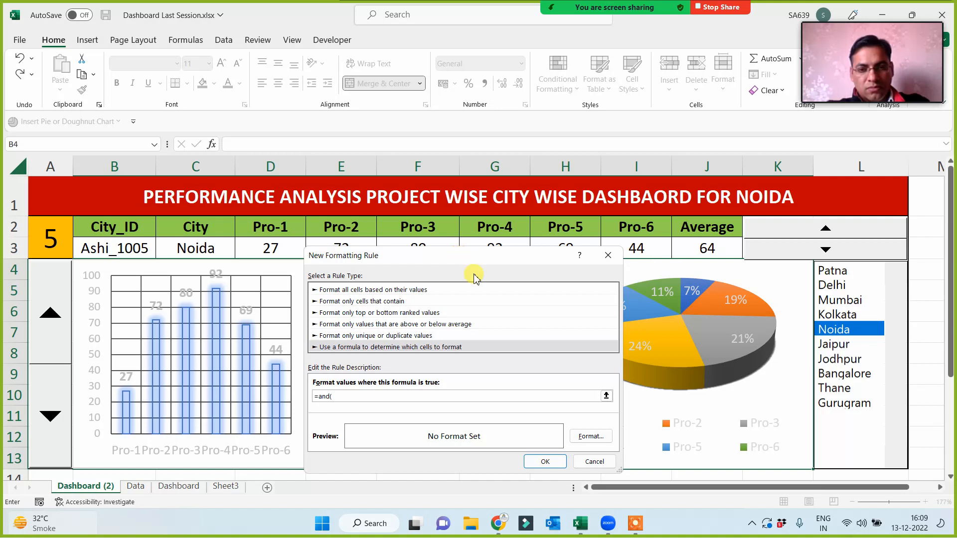
pyautogui.click(704, 250)
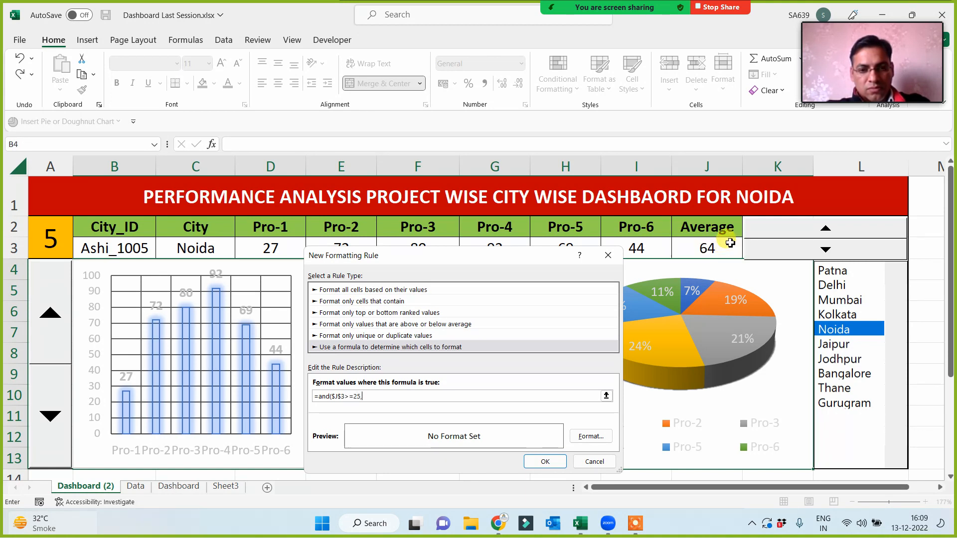
pyautogui.click(704, 247)
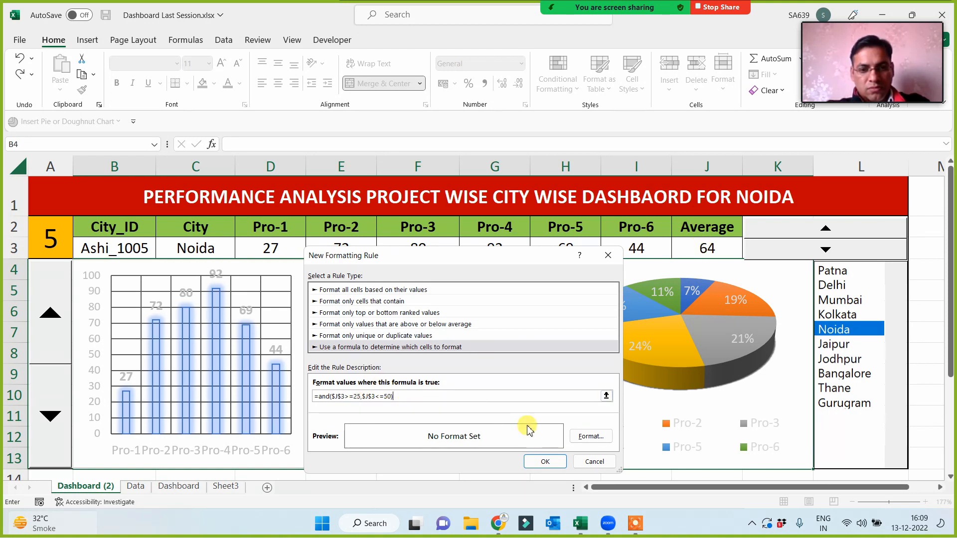
# Step: Give the 25-to-50 rule a horizontal gradient fill from white to yellow, save it, and apply all three rules to the block
pyautogui.click(580, 437)
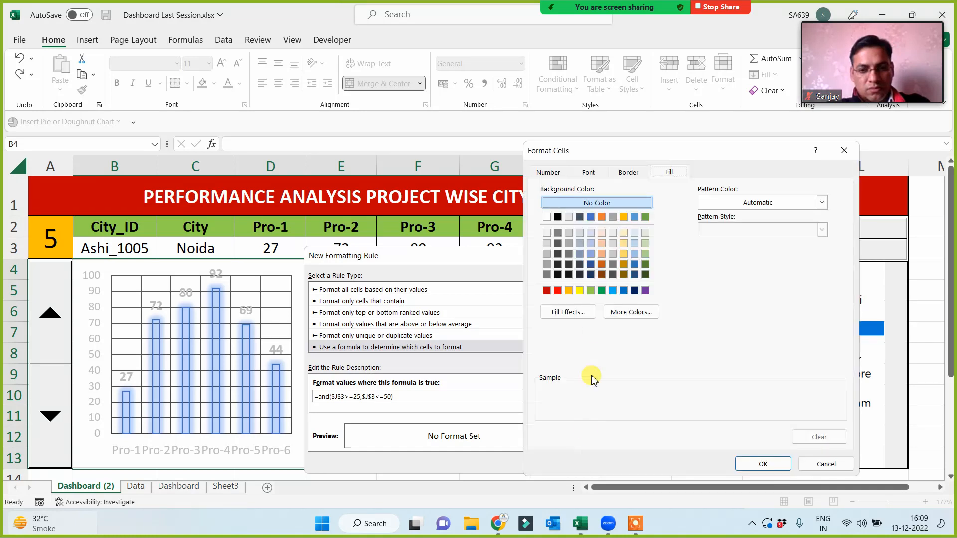
pyautogui.click(573, 314)
pyautogui.click(731, 256)
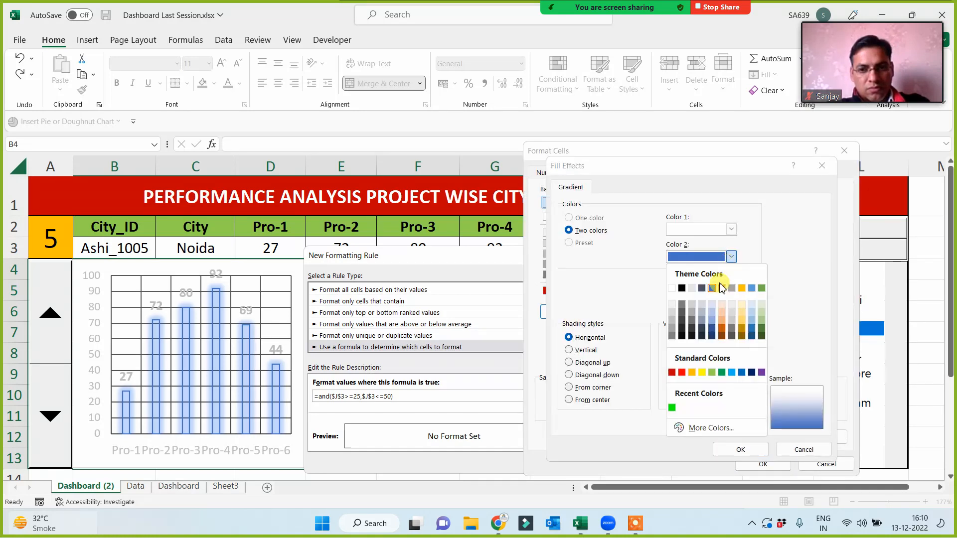
pyautogui.click(702, 372)
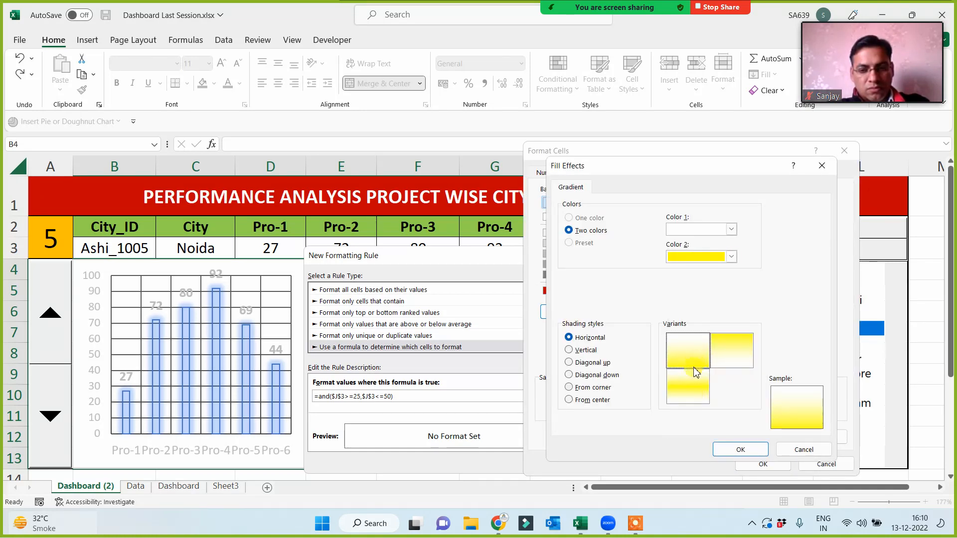
pyautogui.click(740, 449)
pyautogui.click(764, 465)
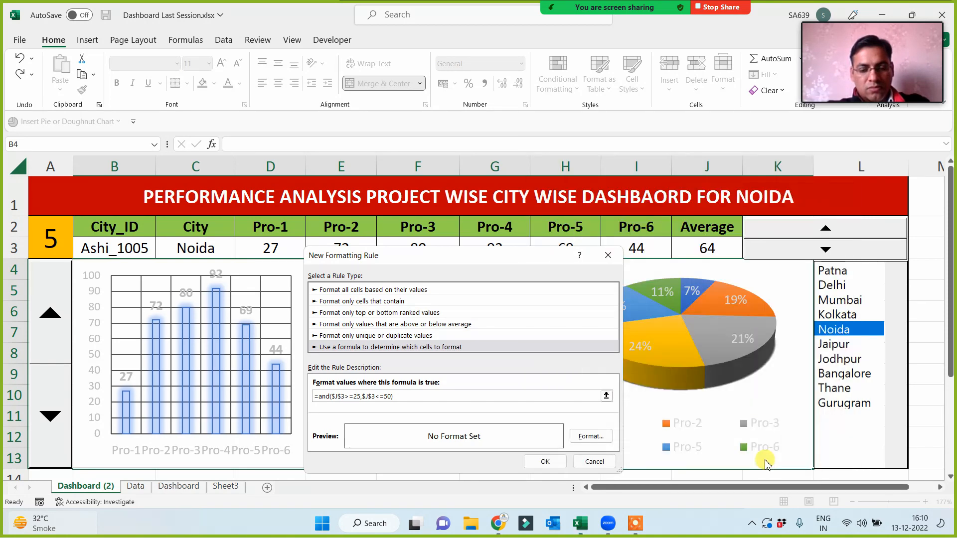
pyautogui.click(555, 464)
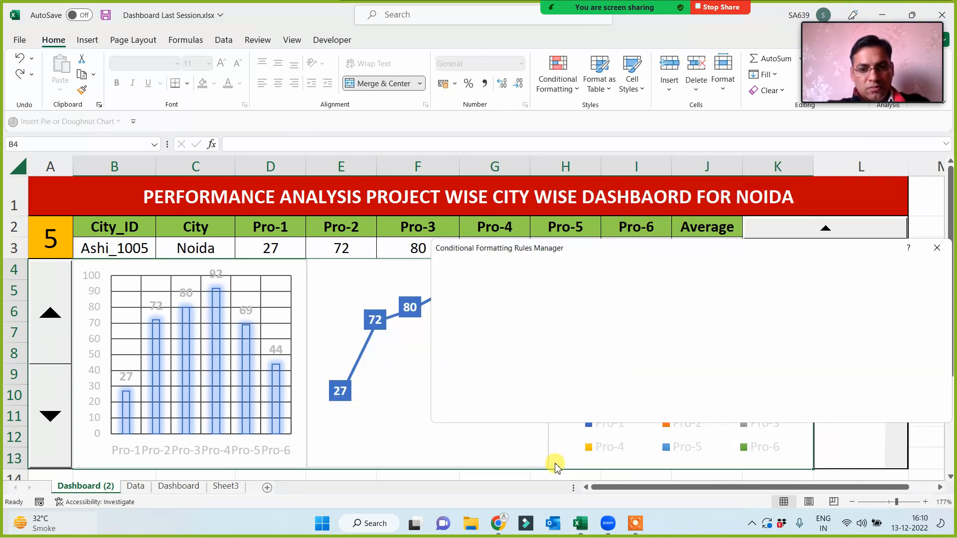
pyautogui.click(923, 412)
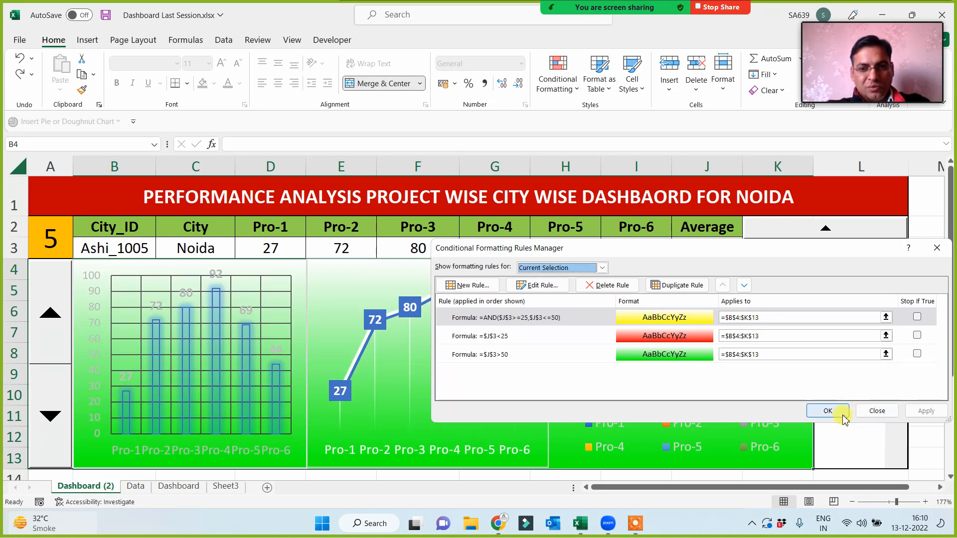
pyautogui.click(837, 412)
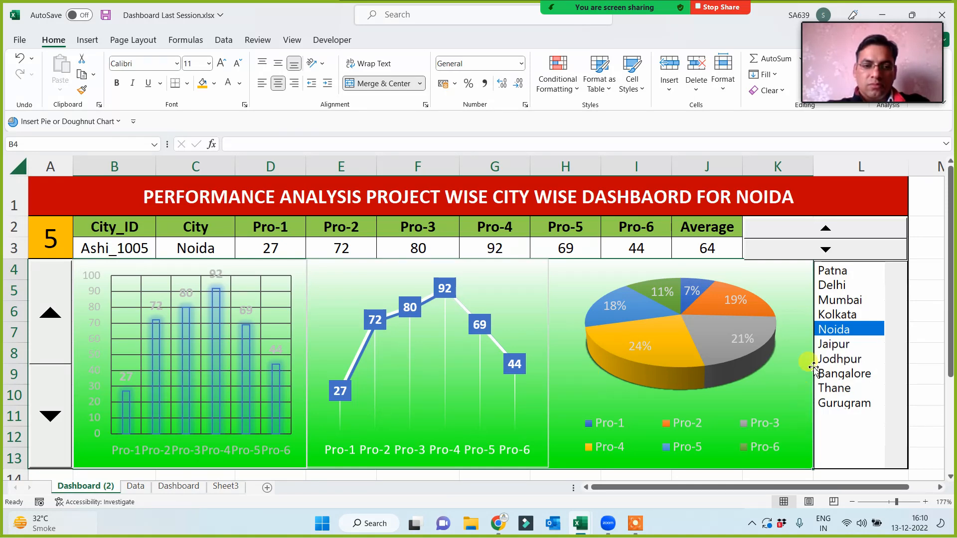
# Step: Switch the dashboard through Kolkata, Mumbai, Delhi, Patna, Jaipur, Bangalore and Thane to check the background color behind the charts
pyautogui.click(846, 315)
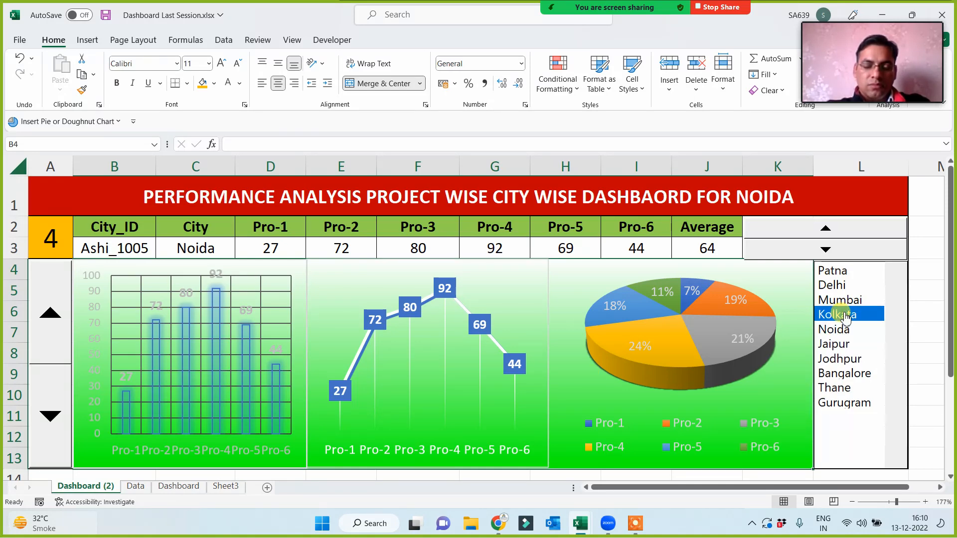
pyautogui.click(842, 299)
pyautogui.click(842, 286)
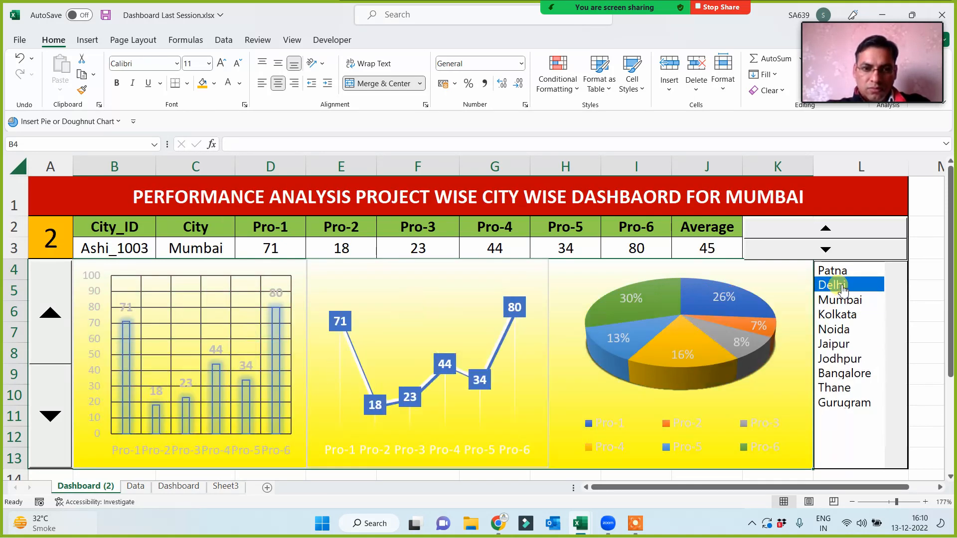
pyautogui.click(841, 270)
pyautogui.click(846, 315)
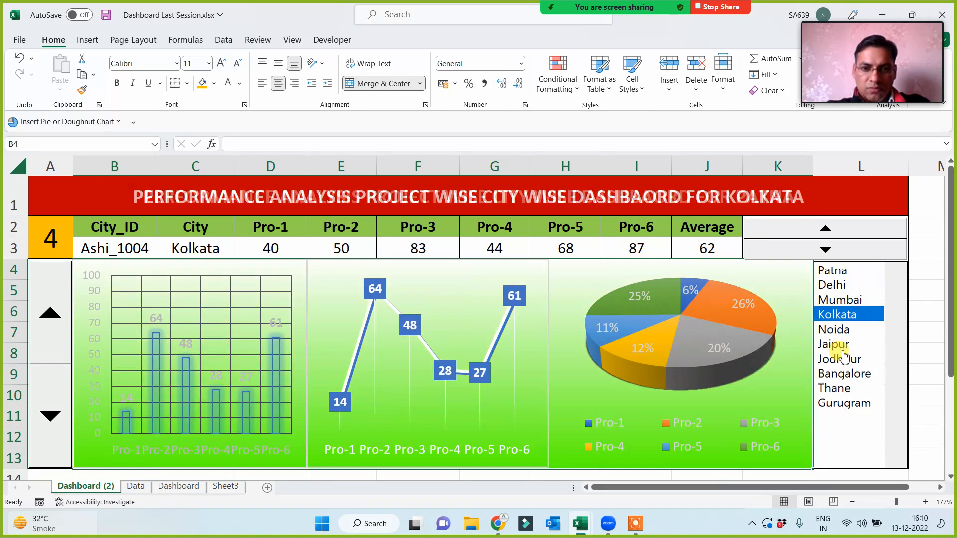
pyautogui.click(843, 344)
pyautogui.click(844, 374)
pyautogui.click(845, 389)
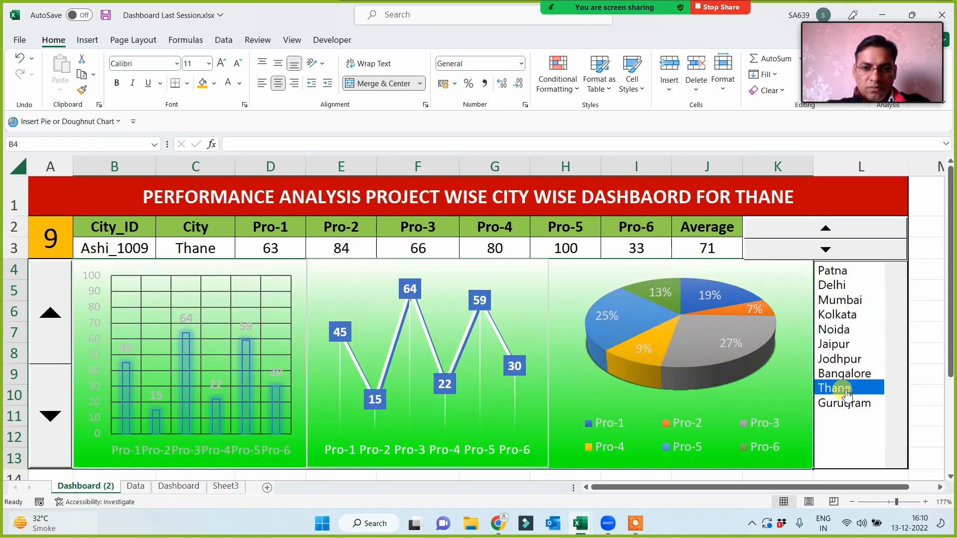
# Step: Switch the dashboard through Gurugram, Jodhpur, Jaipur, Noida, Kolkata and Delhi to check how readable the chart text is against each background
pyautogui.click(846, 402)
pyautogui.click(847, 359)
pyautogui.click(848, 344)
pyautogui.click(847, 330)
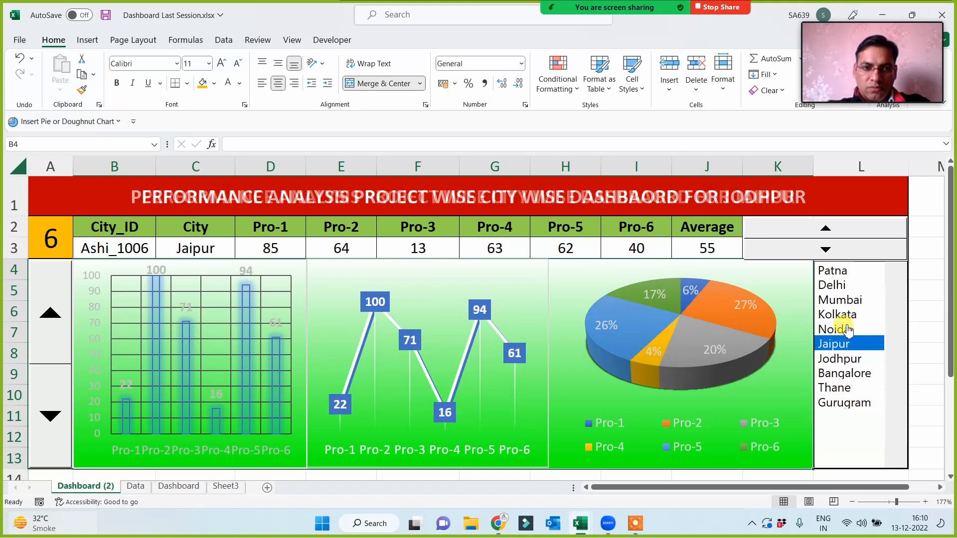
pyautogui.click(847, 315)
pyautogui.click(847, 287)
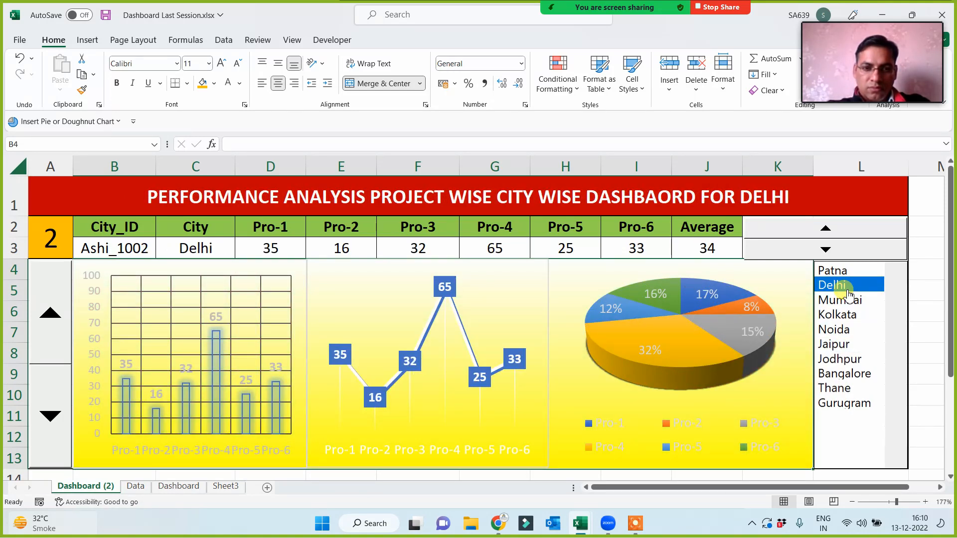
# Step: Change the font color of the column chart's value axis, data labels and project axis labels to black
pyautogui.click(96, 343)
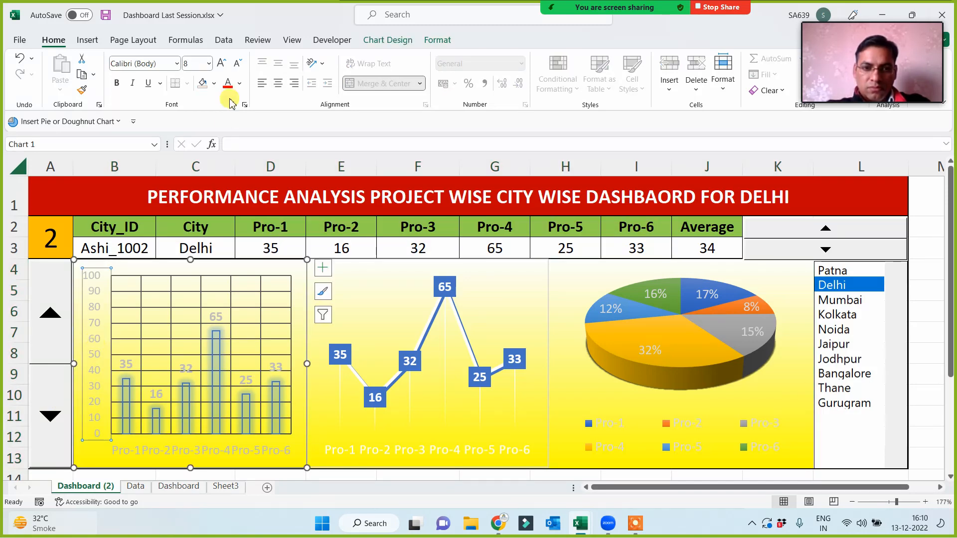
pyautogui.click(241, 88)
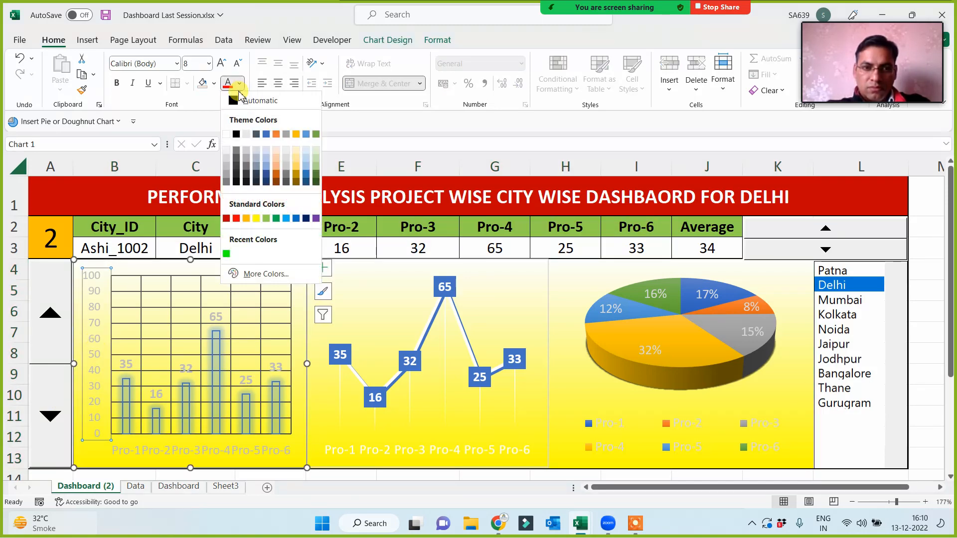
pyautogui.click(237, 181)
pyautogui.click(125, 364)
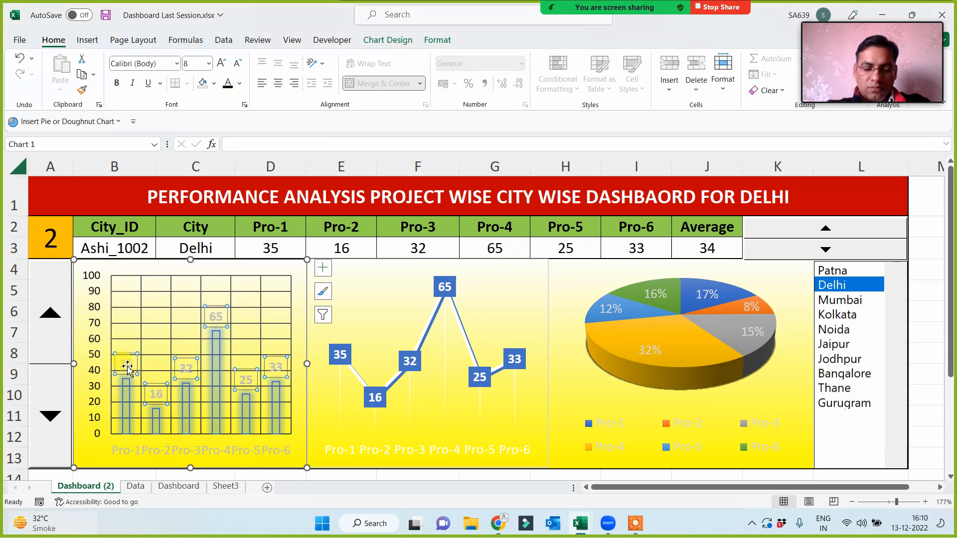
pyautogui.click(226, 85)
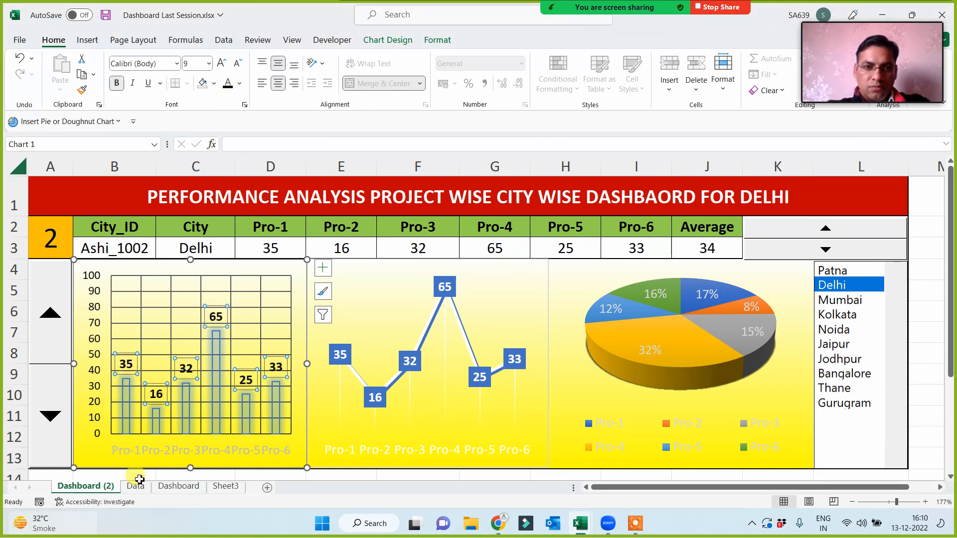
pyautogui.click(155, 451)
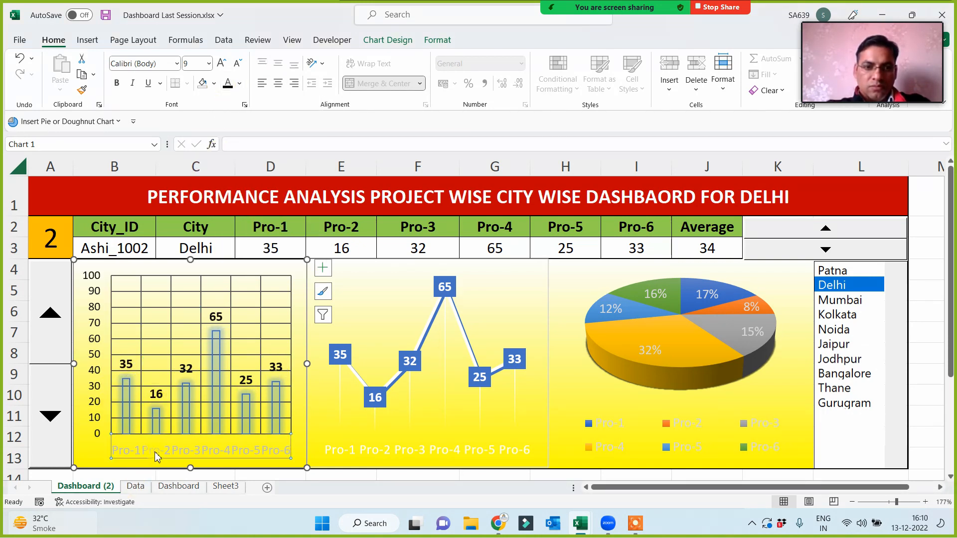
pyautogui.click(228, 84)
# Step: Make the line chart's project axis labels and the pie chart's legend and percentage labels black
pyautogui.click(338, 451)
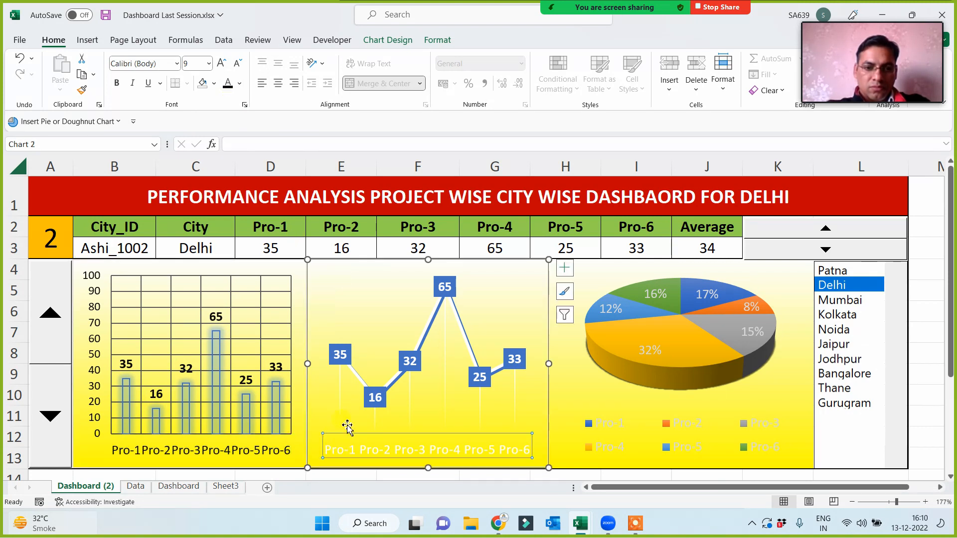
pyautogui.click(224, 85)
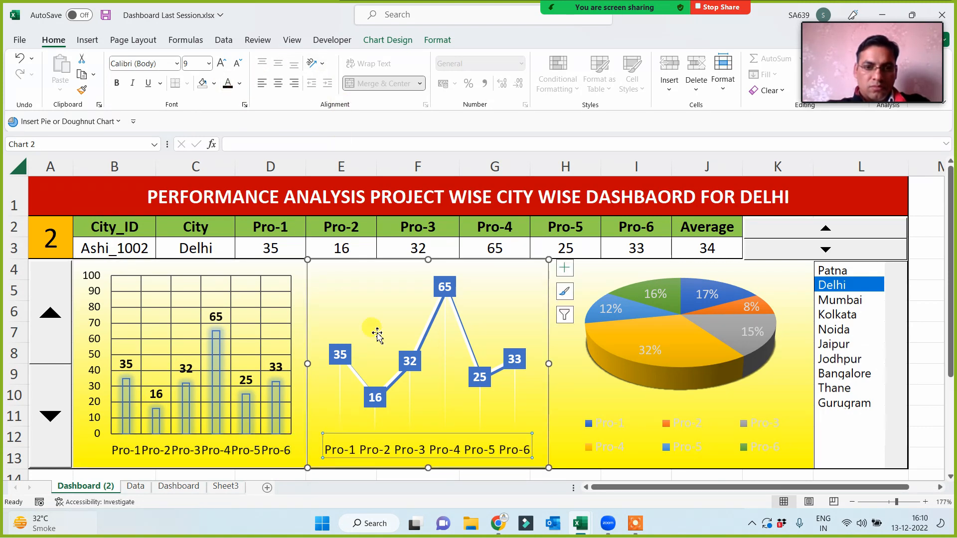
pyautogui.click(612, 443)
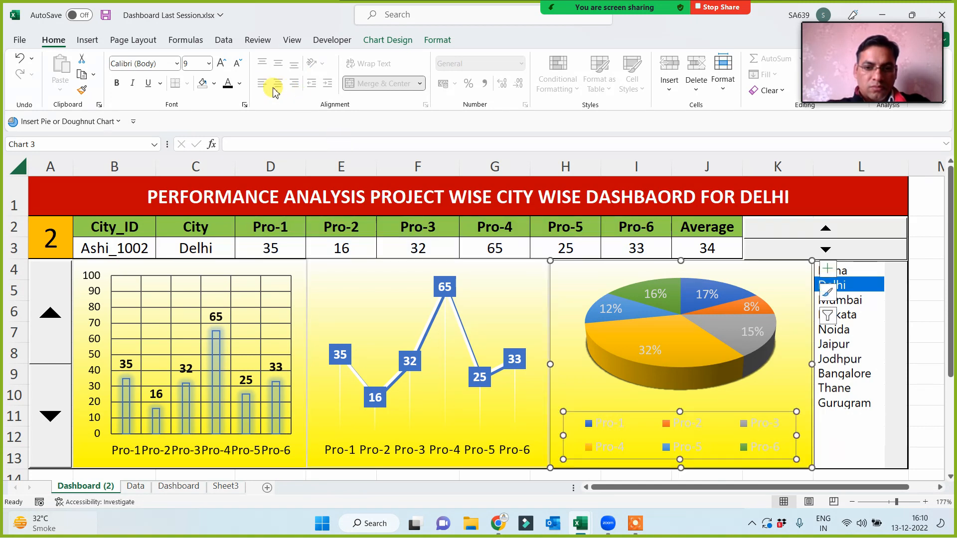
pyautogui.click(228, 85)
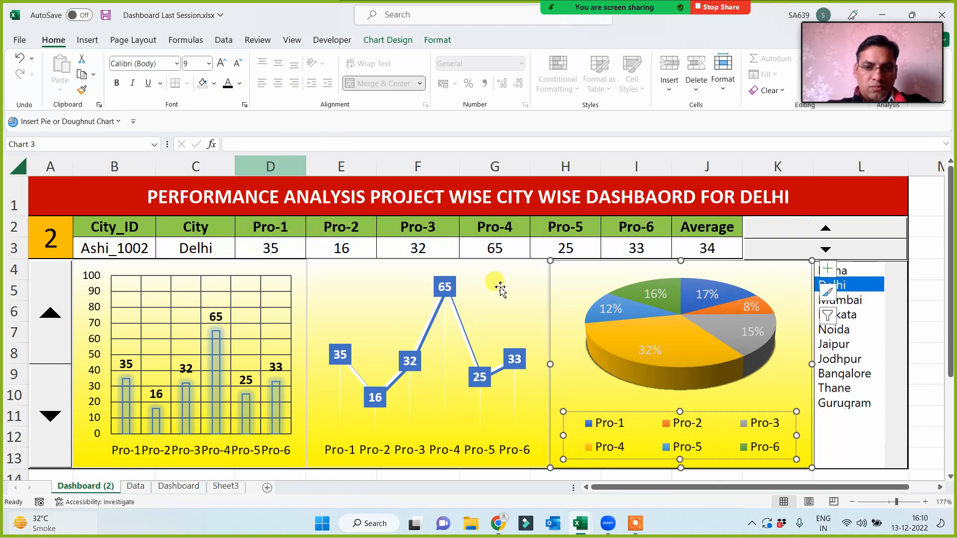
pyautogui.click(609, 312)
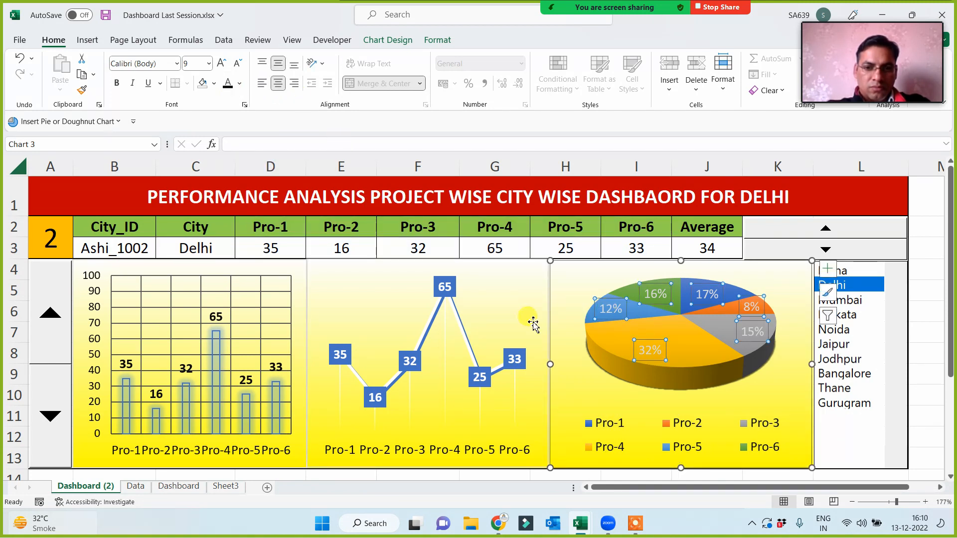
pyautogui.click(228, 85)
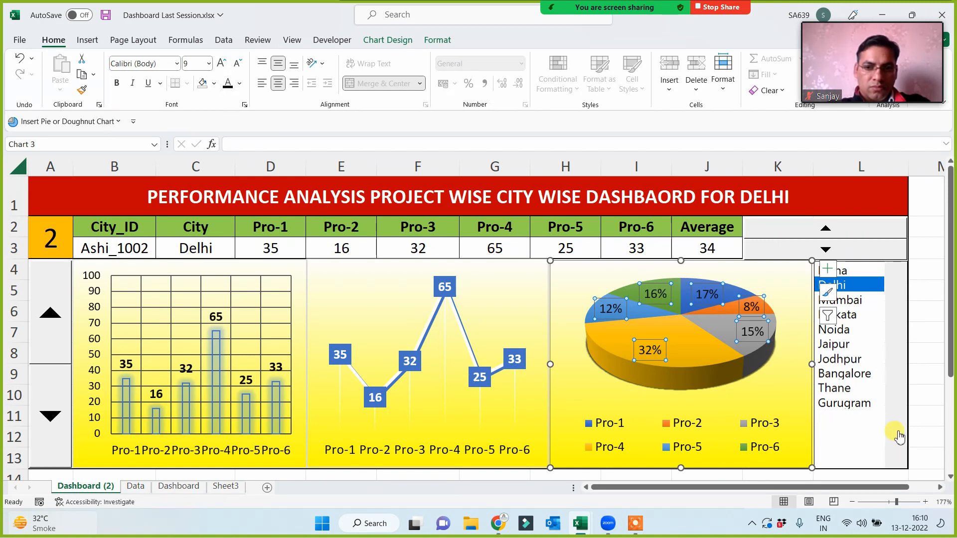
# Step: Switch the dashboard among all the listed cities, ending on Gurugram, to check the black chart text and the background gradients
pyautogui.click(847, 359)
pyautogui.click(842, 329)
pyautogui.click(853, 305)
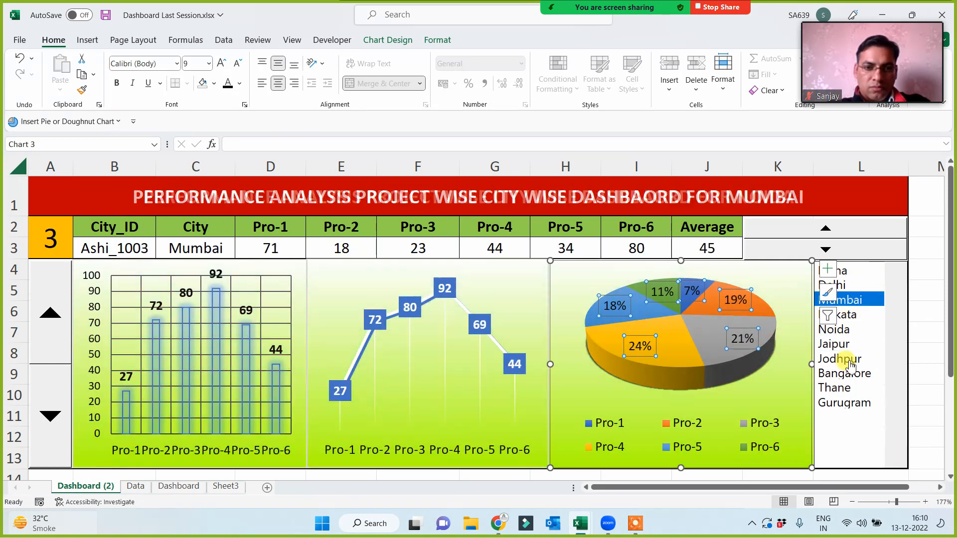
pyautogui.click(848, 391)
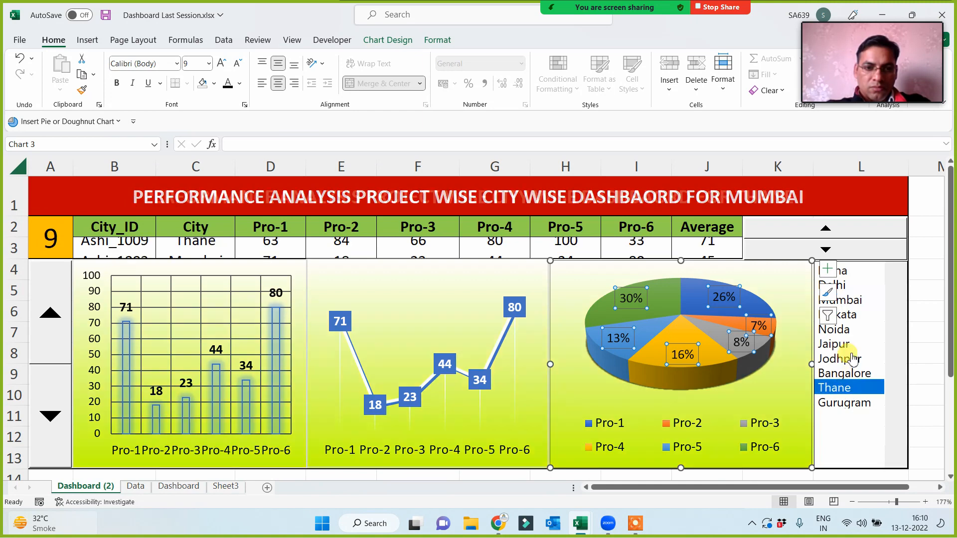
pyautogui.click(847, 343)
pyautogui.click(853, 315)
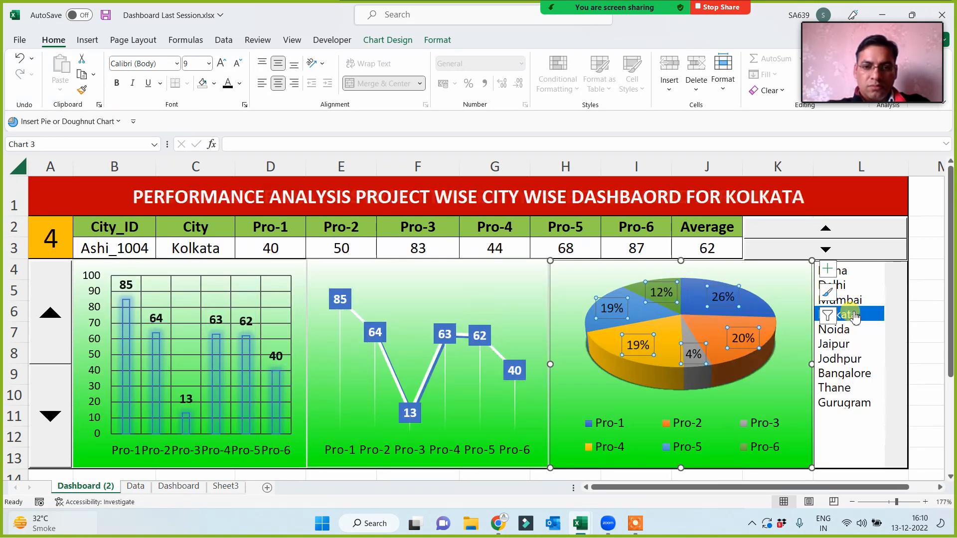
pyautogui.click(852, 285)
pyautogui.click(839, 272)
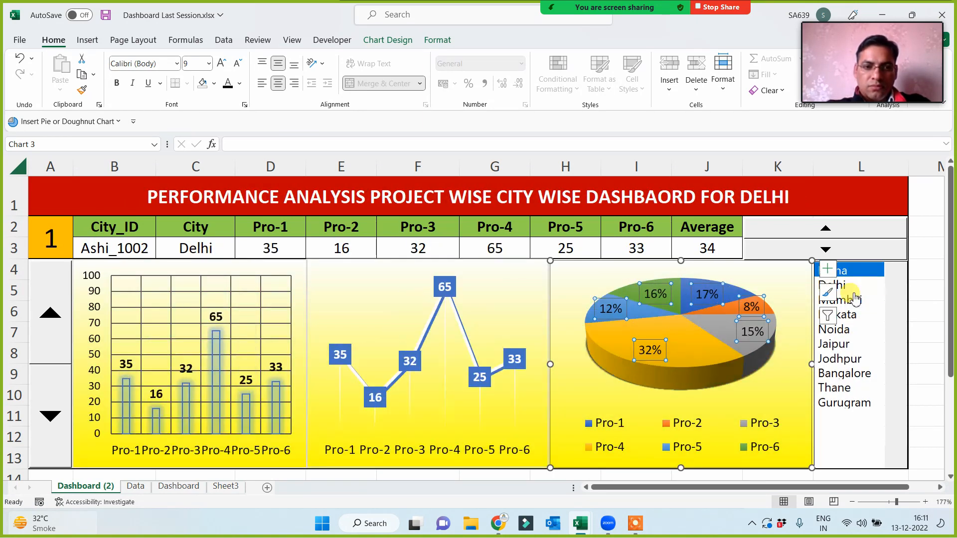
pyautogui.click(847, 314)
pyautogui.click(850, 329)
pyautogui.click(852, 360)
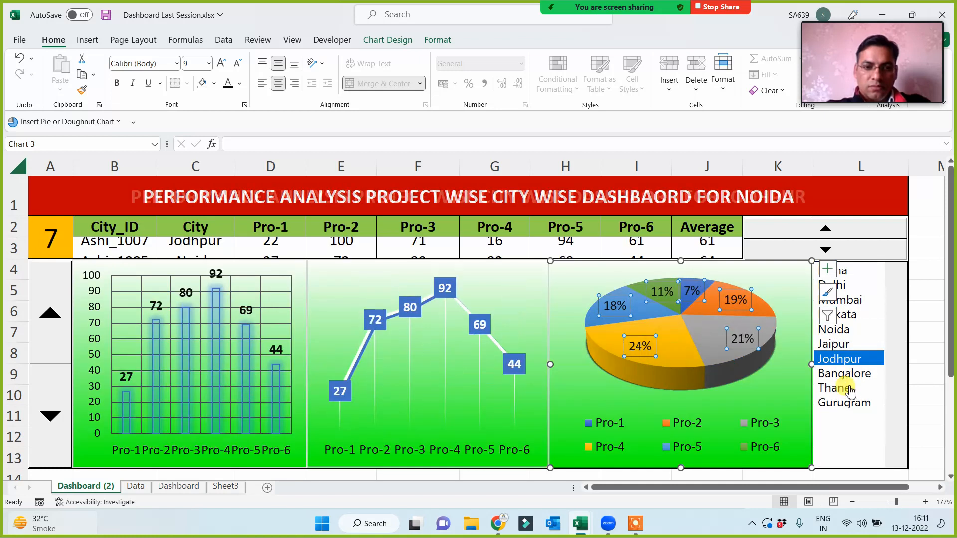
pyautogui.click(850, 374)
pyautogui.click(848, 389)
pyautogui.click(850, 404)
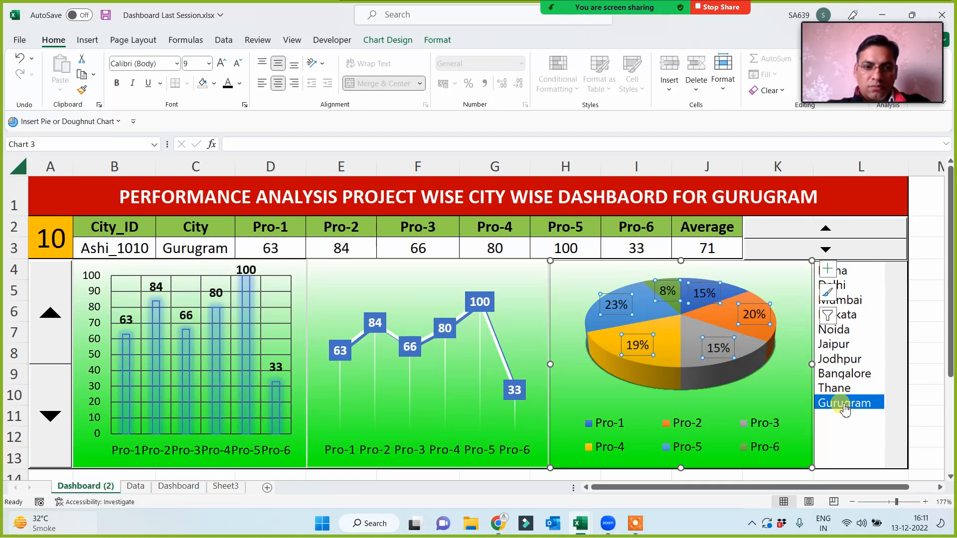
# Step: On the Data sheet, set Delhi's Pro-1 value to 15 and its Pro-4 value to 10
pyautogui.click(136, 486)
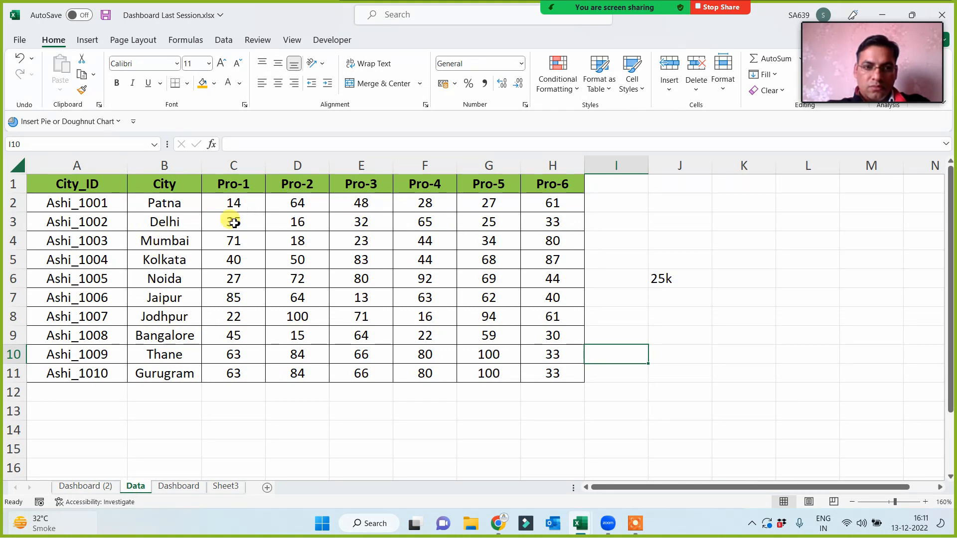
pyautogui.moveTo(234, 223); pyautogui.dragTo(548, 222)
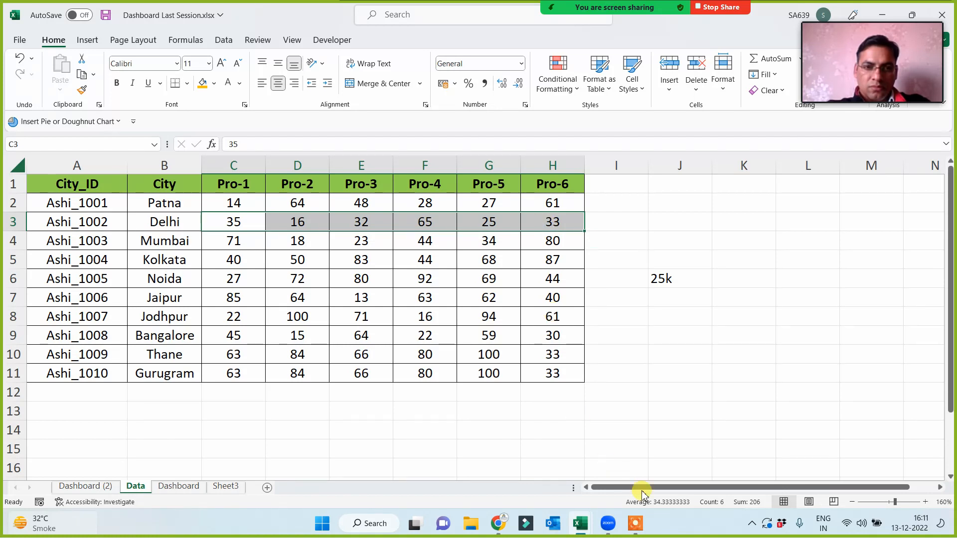
pyautogui.click(244, 221)
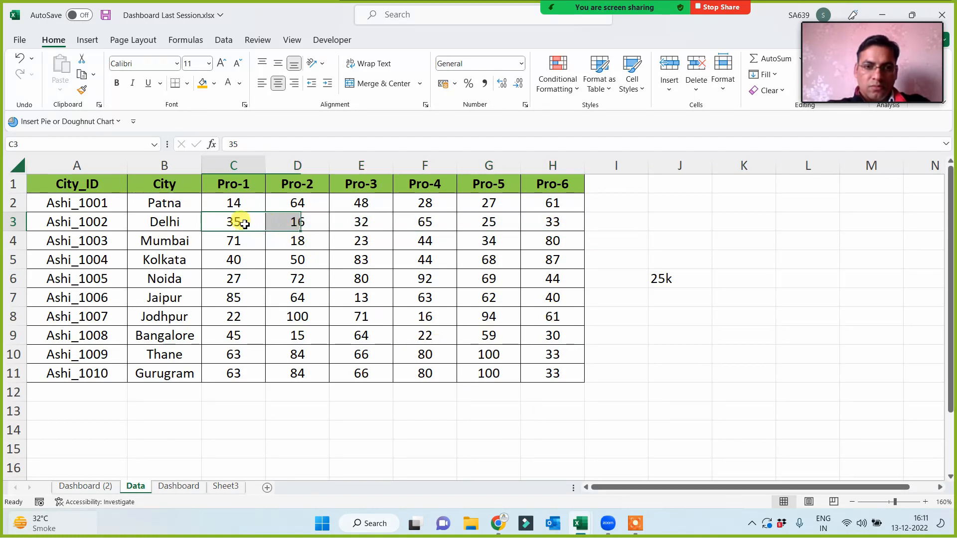
pyautogui.write('15')
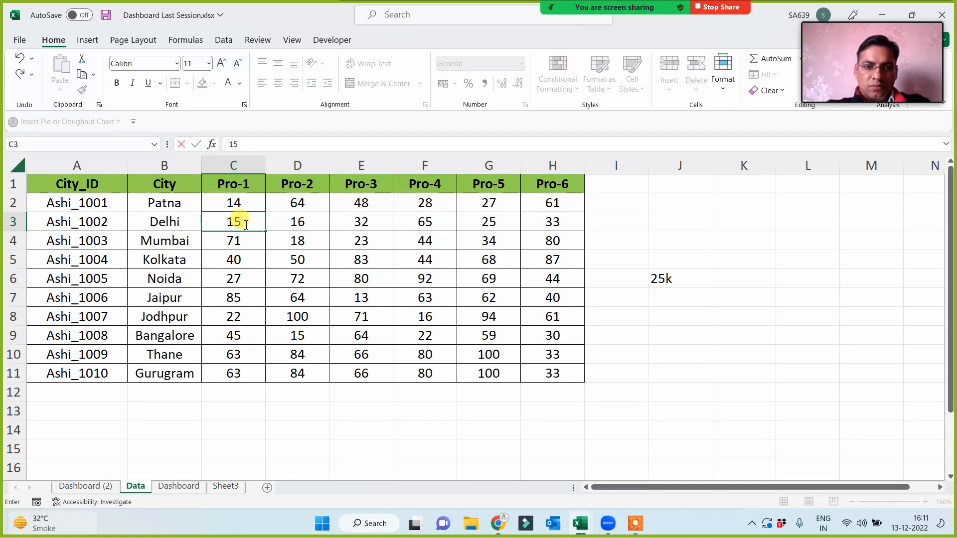
pyautogui.click(423, 222)
pyautogui.write('10')
pyautogui.click(654, 277)
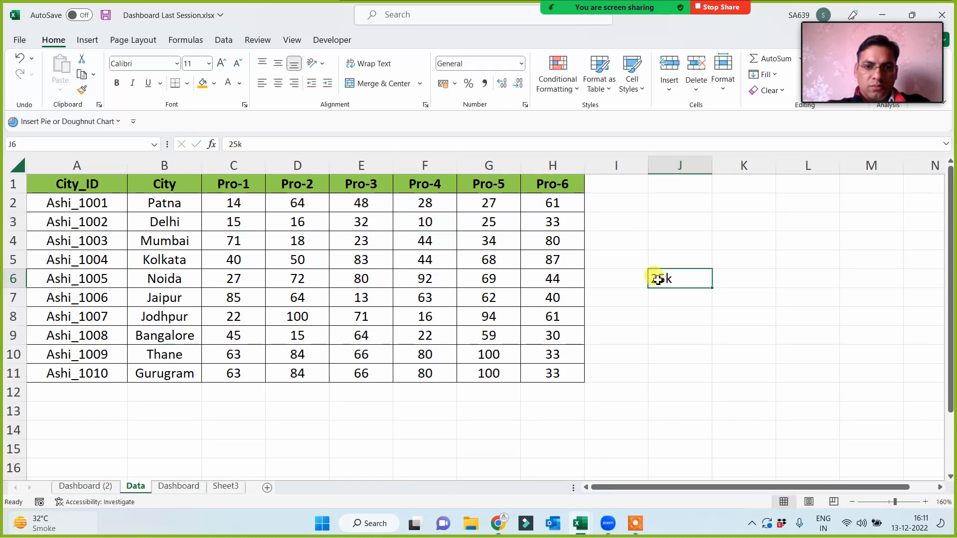
pyautogui.moveTo(219, 219); pyautogui.dragTo(309, 221)
pyautogui.moveTo(375, 219); pyautogui.dragTo(550, 217)
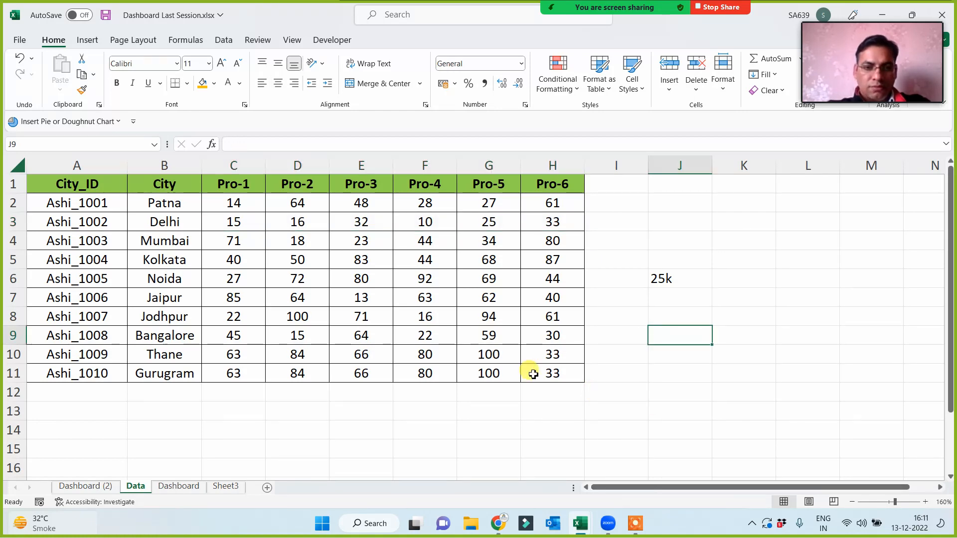
# Step: Show Delhi on the original Dashboard sheet to check its edited figures and average, and return to the Dashboard (2) sheet
pyautogui.click(174, 487)
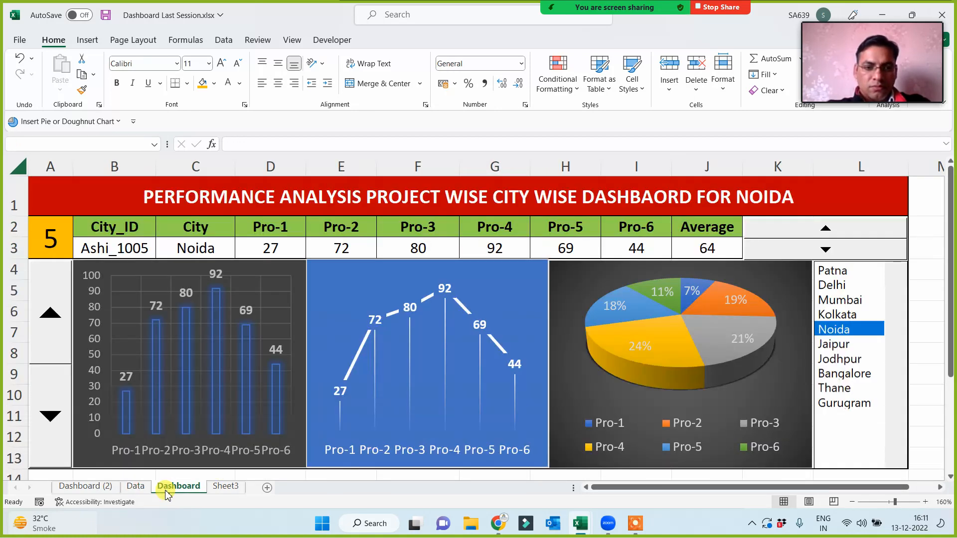
pyautogui.keyDown('ctrl'); pyautogui.click(831, 285); pyautogui.keyUp('ctrl')
pyautogui.click(925, 249)
pyautogui.click(842, 287)
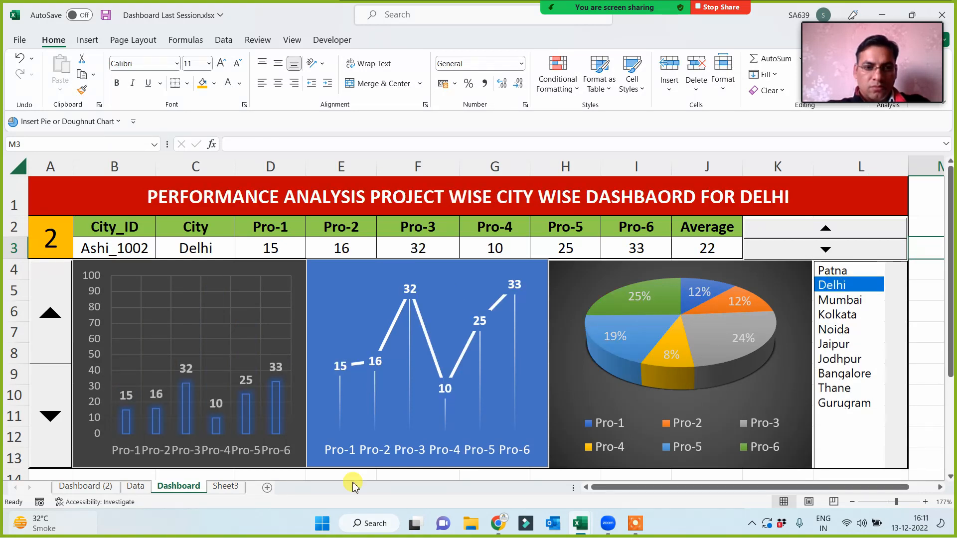
pyautogui.click(135, 487)
pyautogui.click(95, 486)
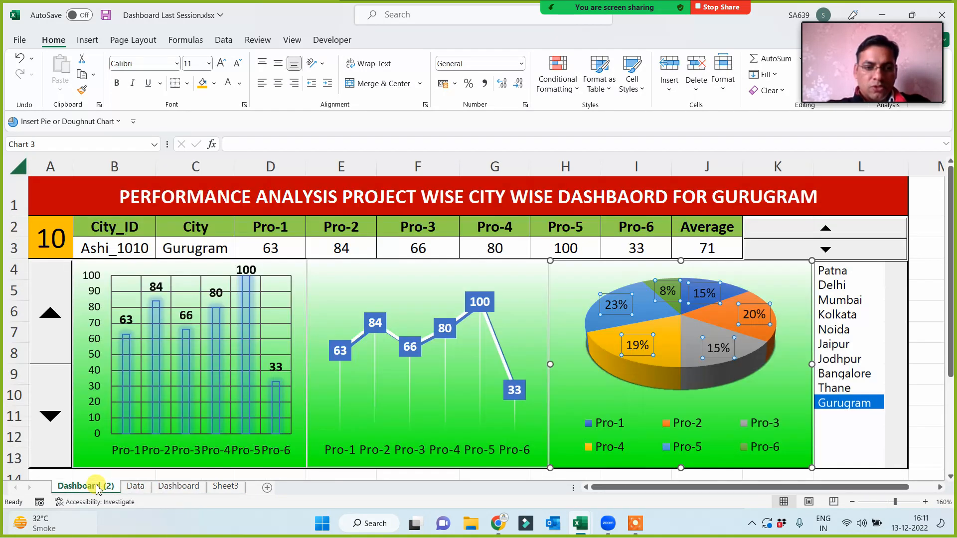
# Step: Show each city from Delhi through Gurugram in the dashboard's city list to check how the charts and background colours respond
pyautogui.click(844, 286)
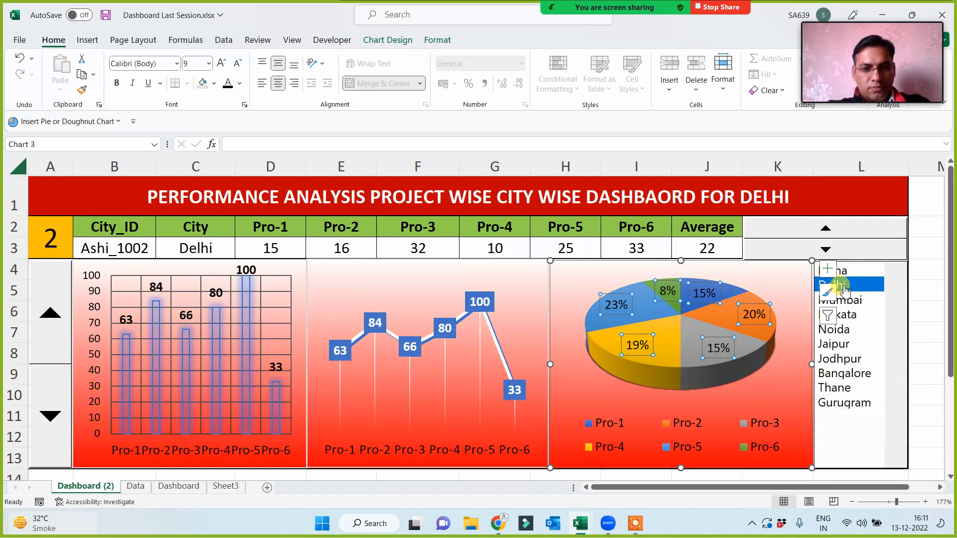
pyautogui.click(858, 309)
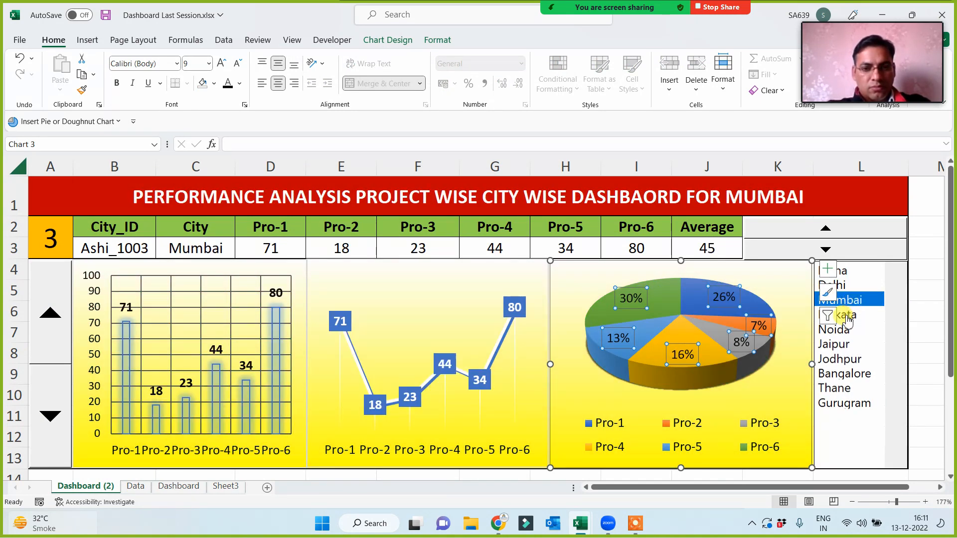
pyautogui.click(851, 318)
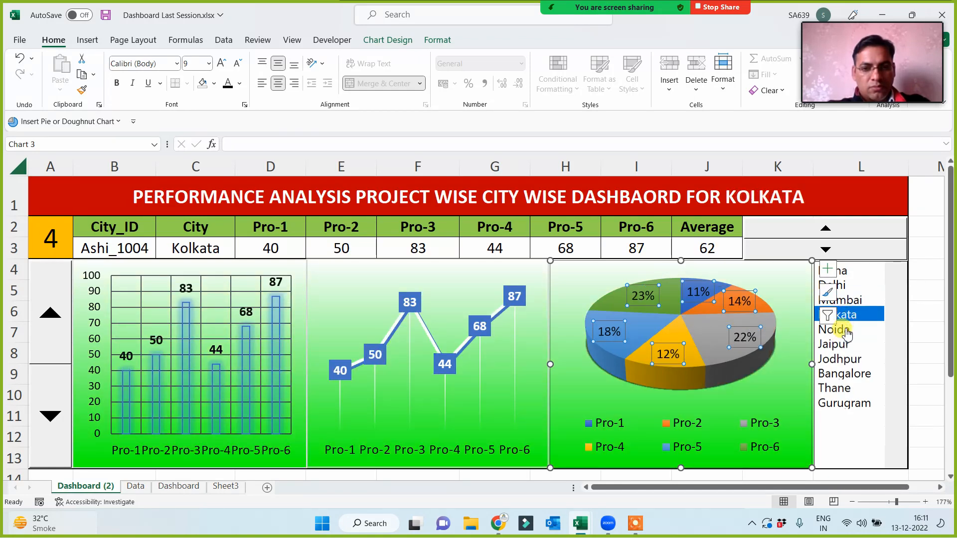
pyautogui.click(849, 331)
pyautogui.click(847, 344)
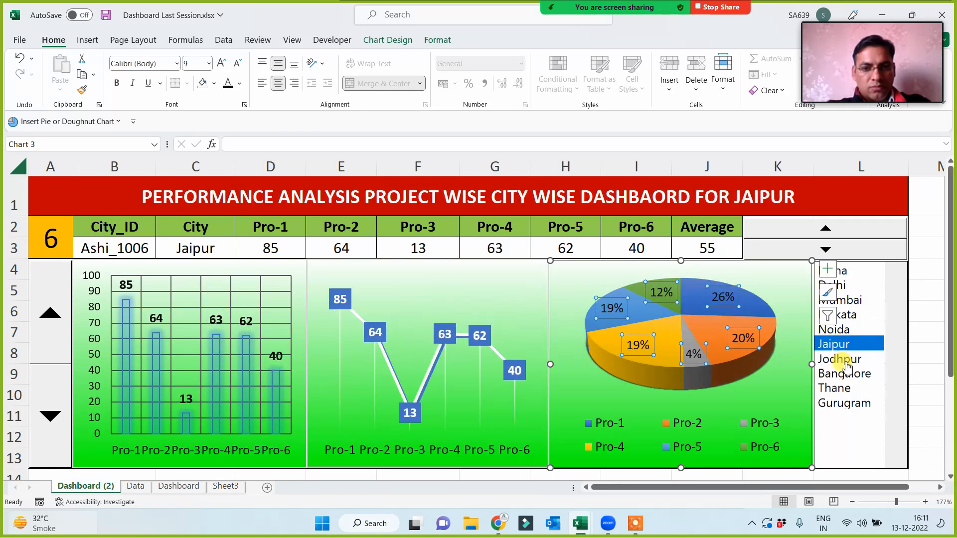
pyautogui.click(847, 362)
pyautogui.click(846, 374)
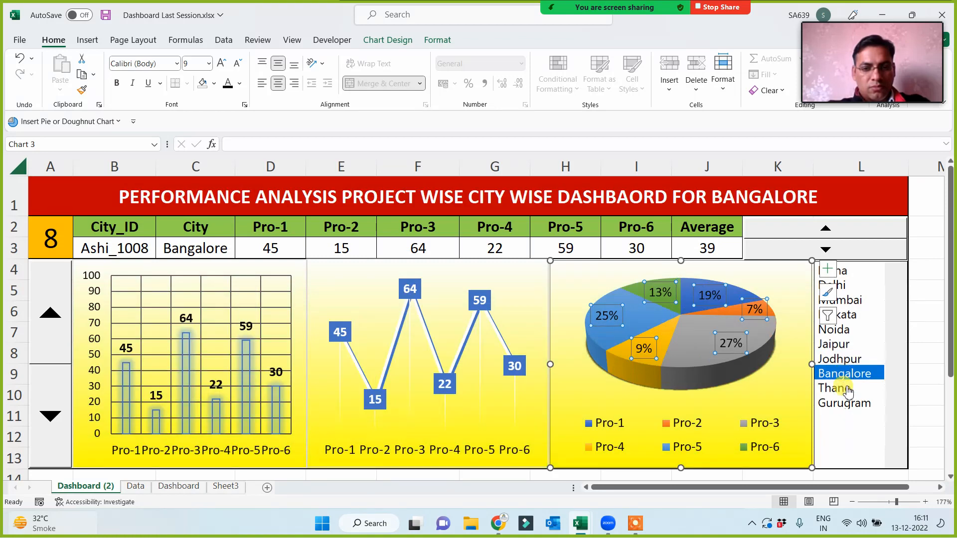
pyautogui.click(847, 389)
pyautogui.click(846, 401)
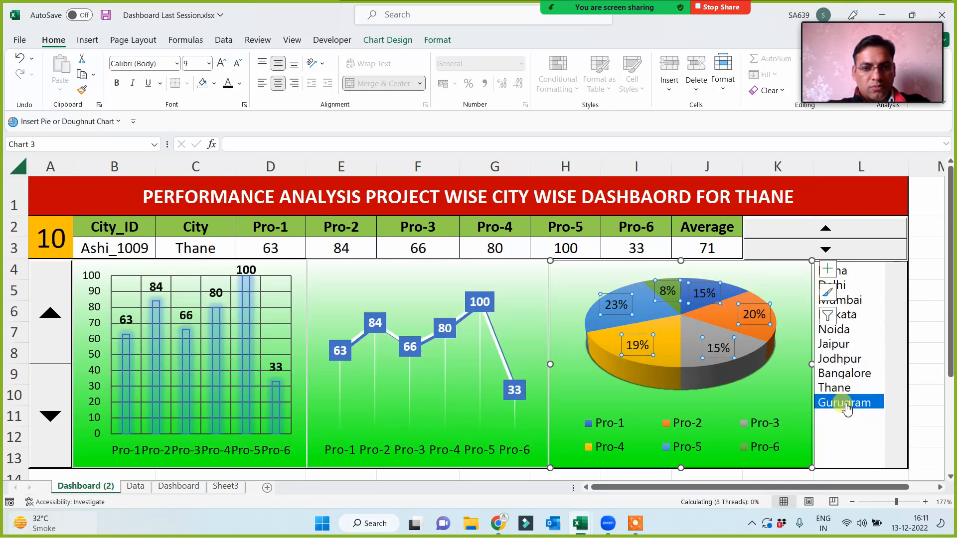
# Step: Switch the dashboard among Bangalore, Jaipur, Noida, Mumbai, Delhi, Kolkata and Jodhpur to compare the charts, and inspect the Data sheet
pyautogui.click(846, 374)
pyautogui.click(847, 344)
pyautogui.click(847, 329)
pyautogui.click(863, 299)
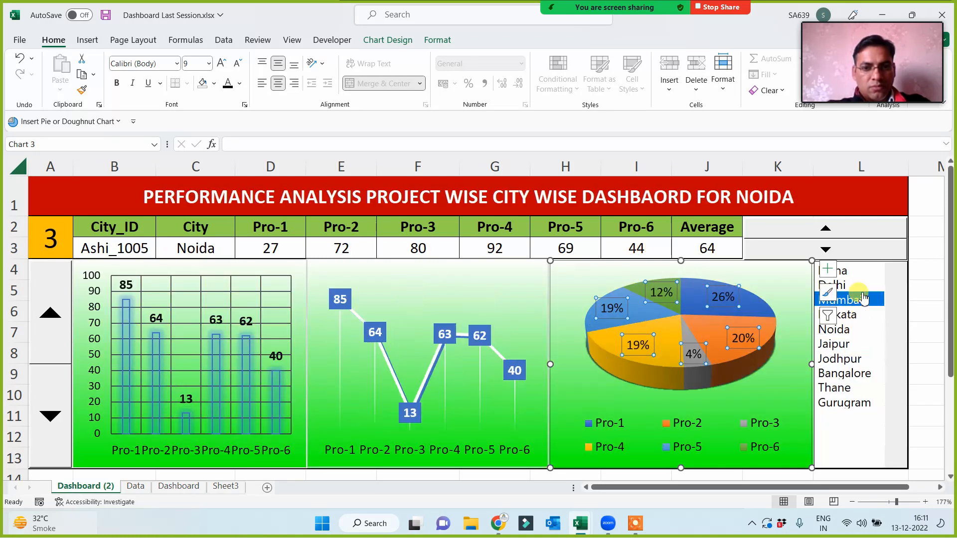
pyautogui.click(863, 285)
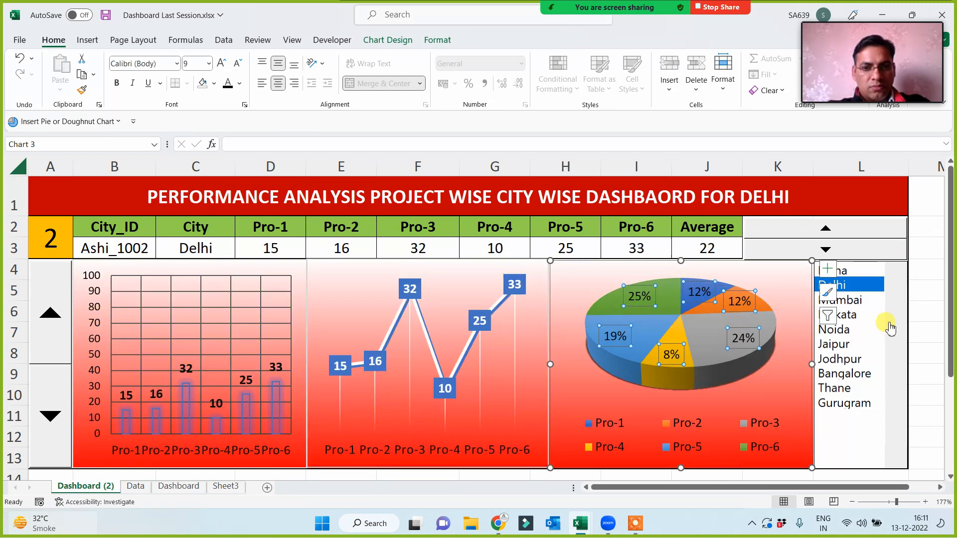
pyautogui.click(846, 314)
pyautogui.click(850, 358)
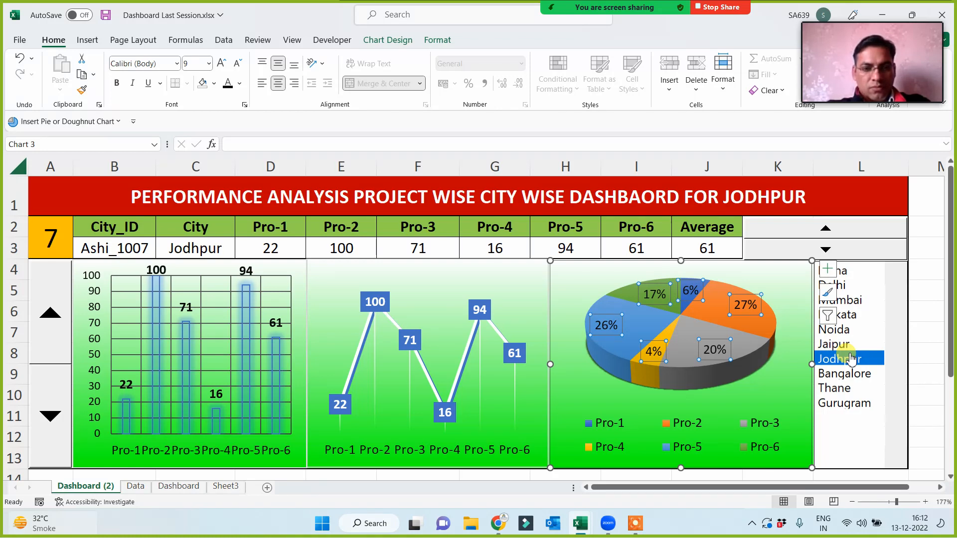
pyautogui.click(837, 300)
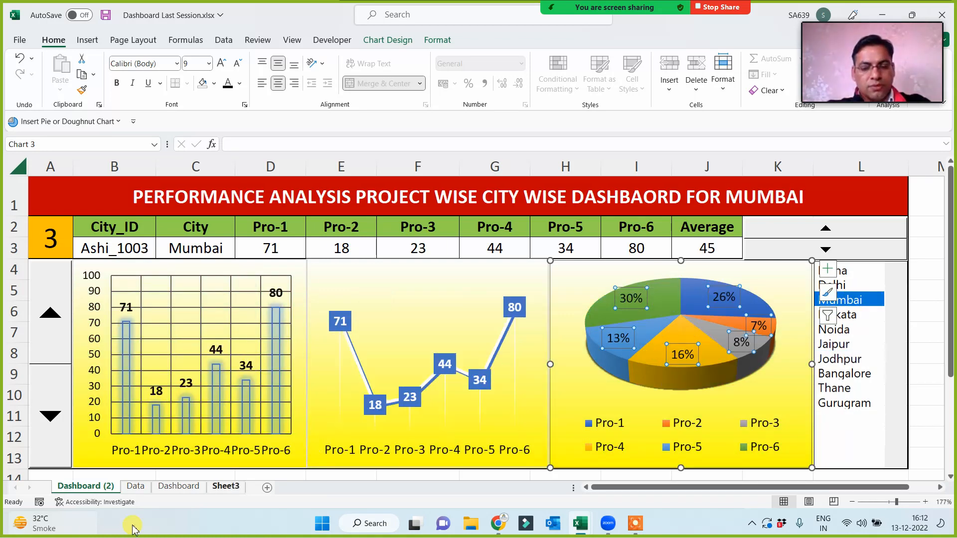
pyautogui.click(134, 487)
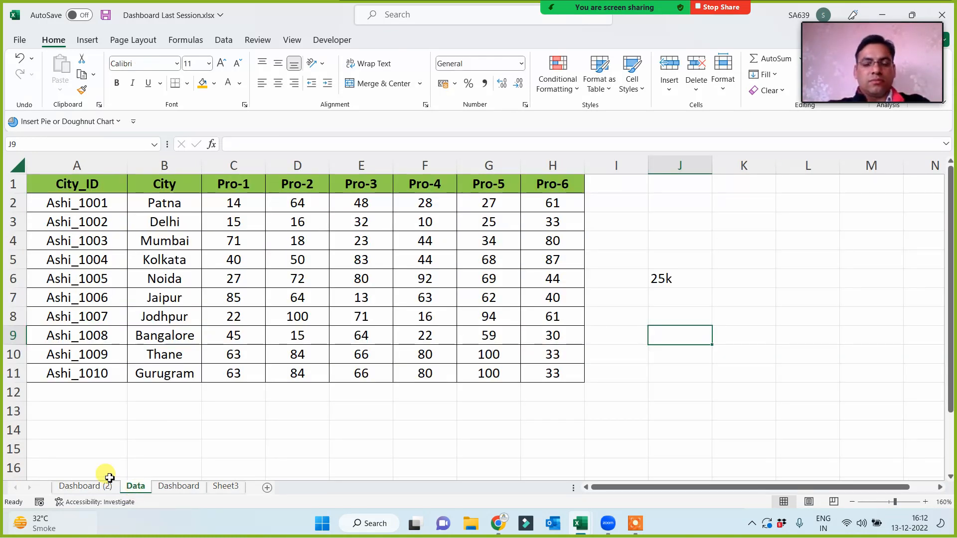
# Step: Rename the Dashboard (2) sheet as Con For Dashboard
pyautogui.click(86, 487)
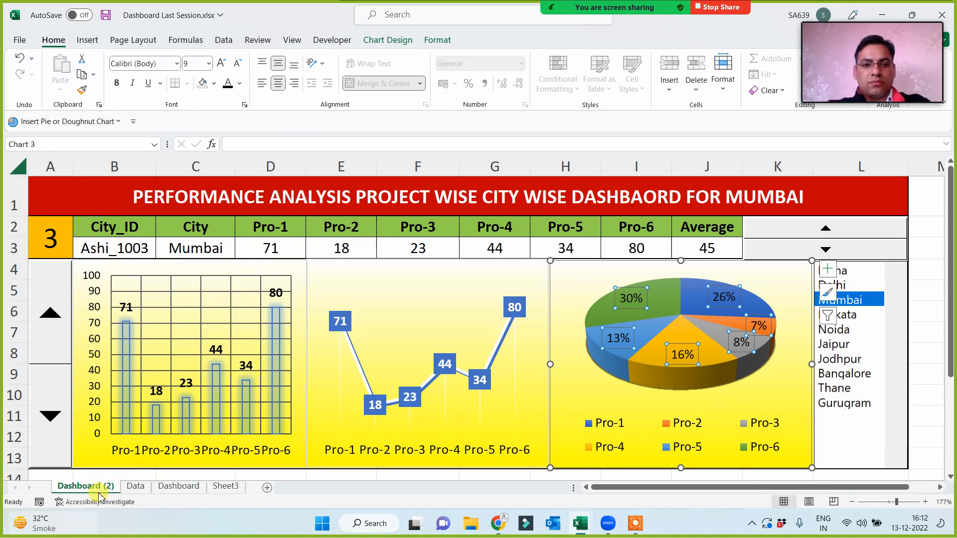
pyautogui.doubleClick(99, 487)
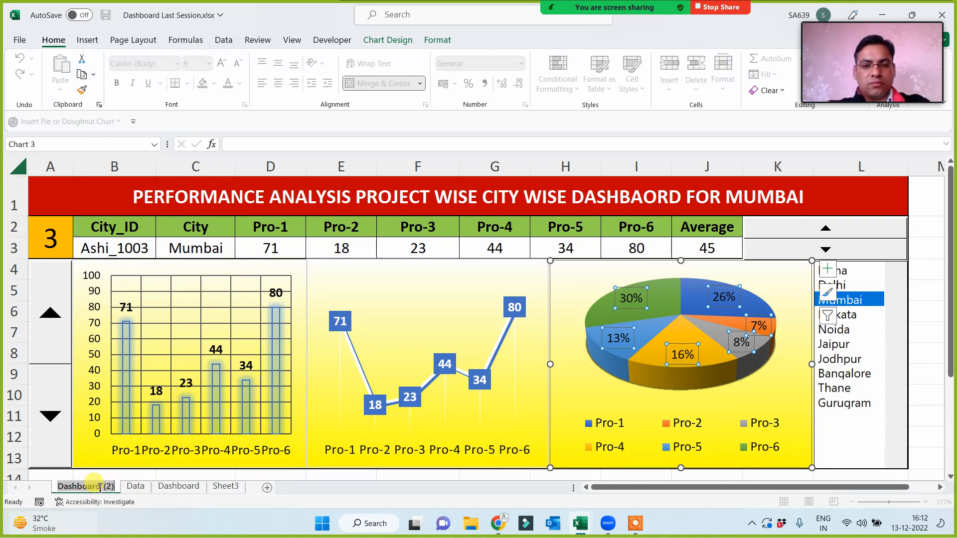
pyautogui.write('Con For')
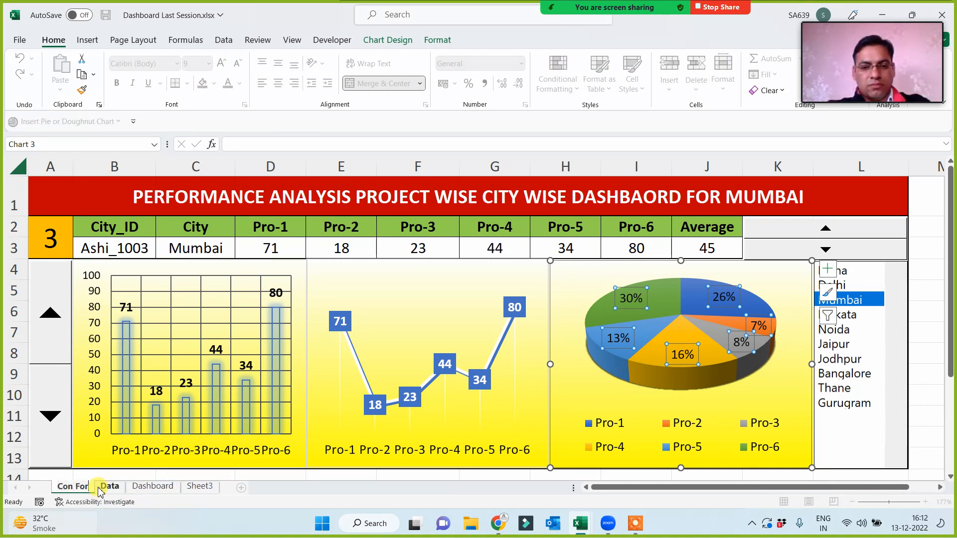
pyautogui.write(' Dashboard')
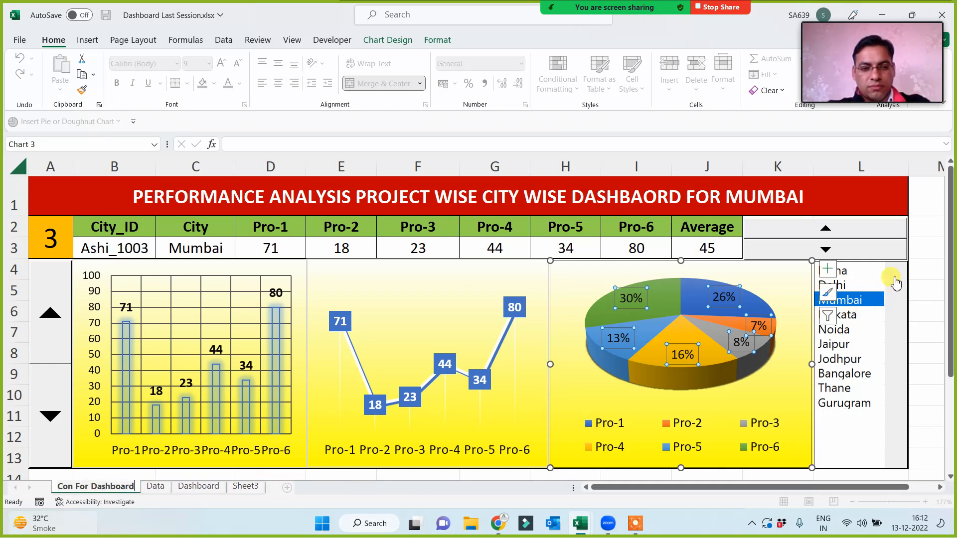
pyautogui.click(925, 245)
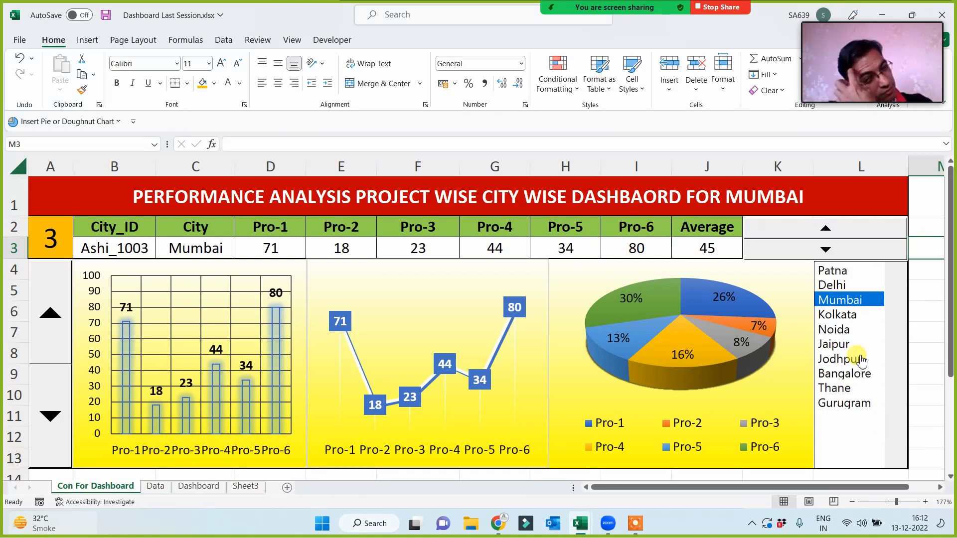
# Step: Show Kolkata and Noida on the dashboard to compare their charts
pyautogui.click(842, 314)
pyautogui.click(849, 331)
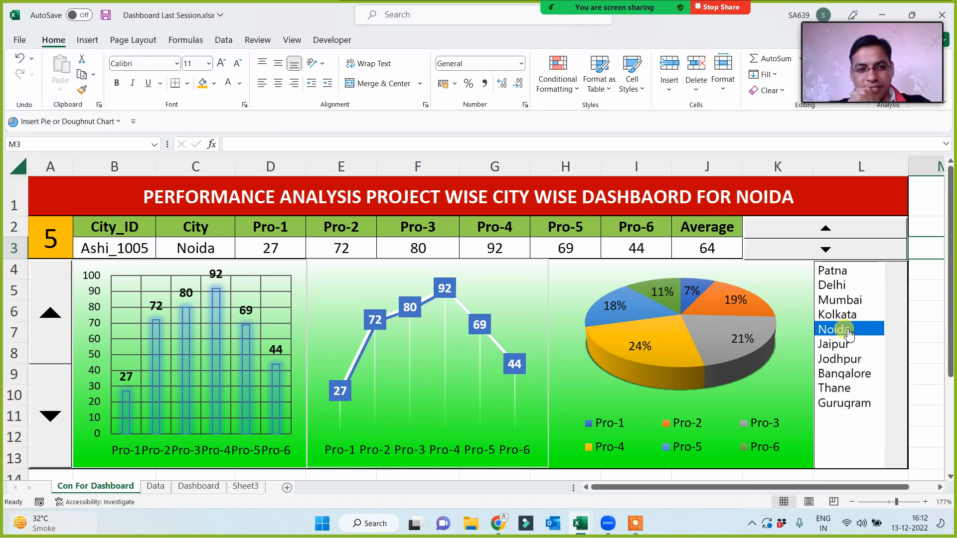
pyautogui.moveTo(853, 50)
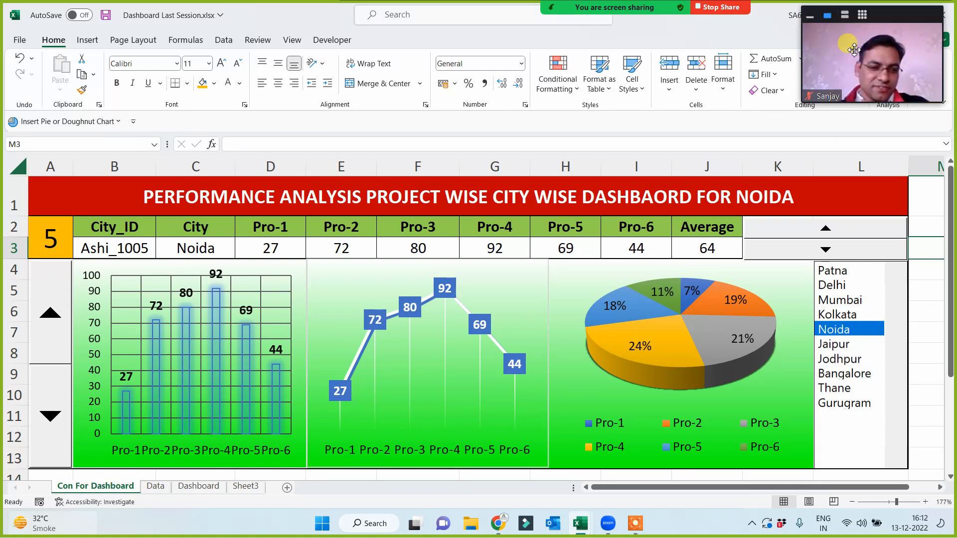
pyautogui.click(844, 15)
pyautogui.moveTo(863, 275)
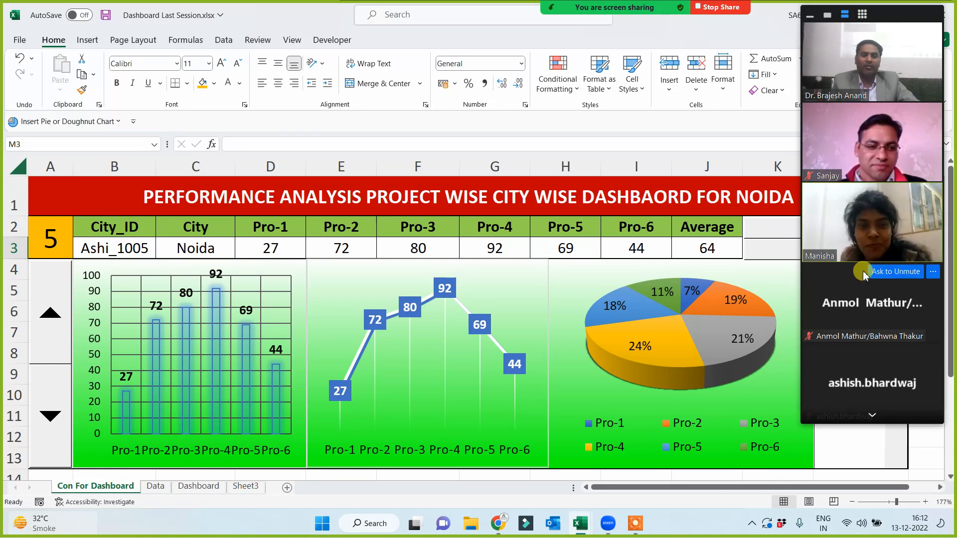
pyautogui.moveTo(860, 220)
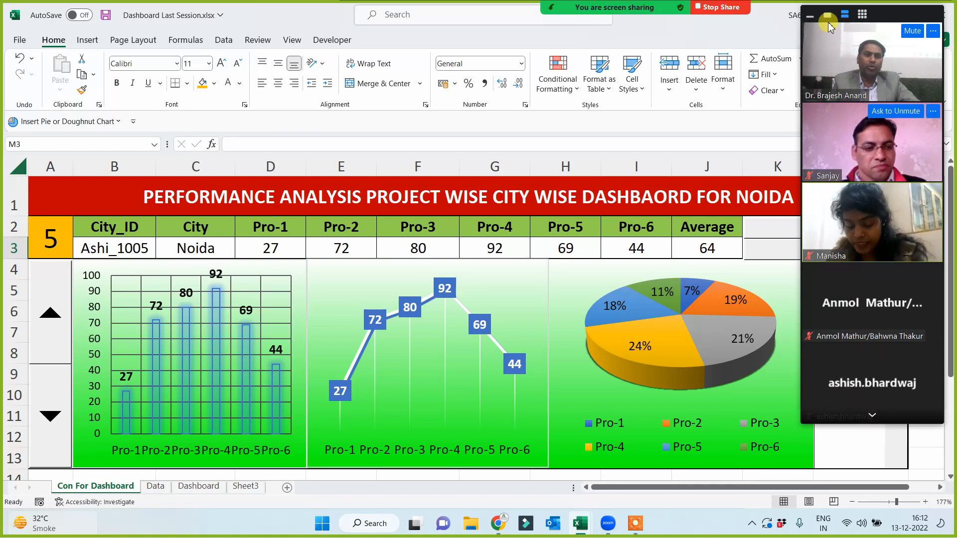
pyautogui.click(827, 17)
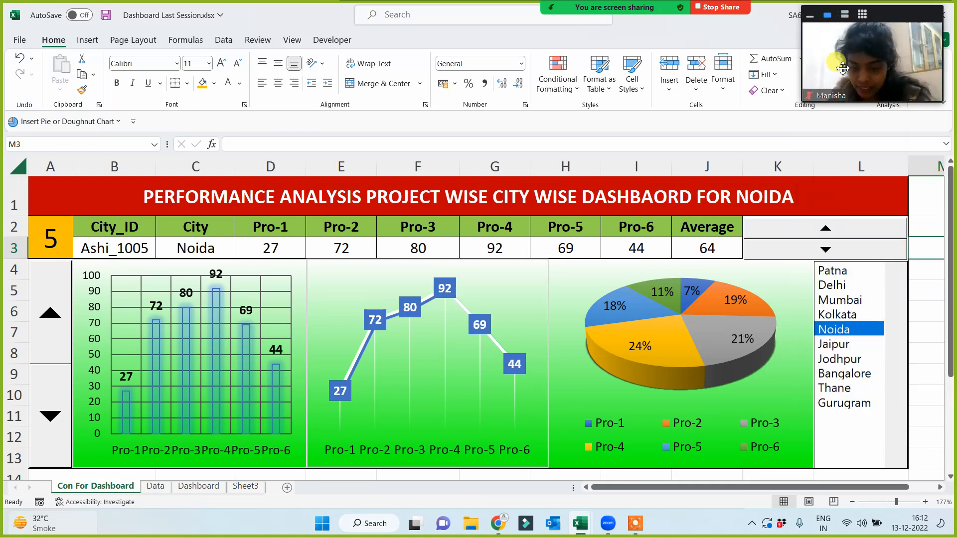
# Step: Examine the conditional chart backgrounds for Mumbai, Jaipur, Bangalore, Noida, Kolkata and Jodhpur in the city list
pyautogui.click(842, 299)
pyautogui.click(844, 345)
pyautogui.click(844, 373)
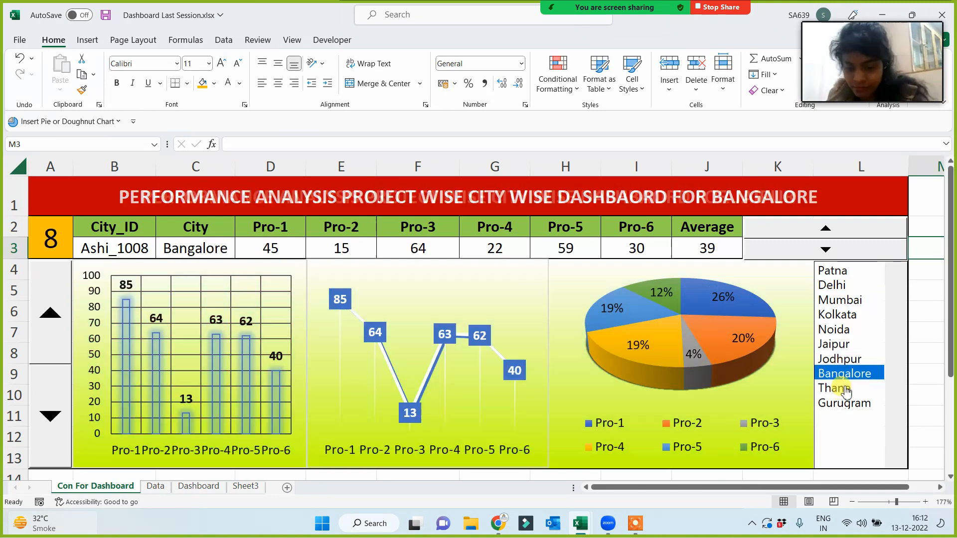
pyautogui.click(845, 330)
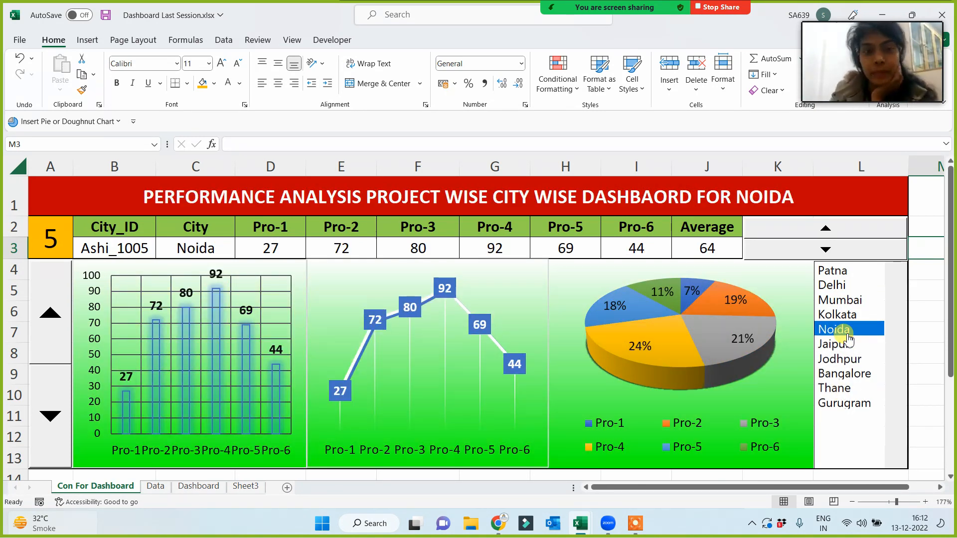
pyautogui.click(842, 299)
pyautogui.click(842, 314)
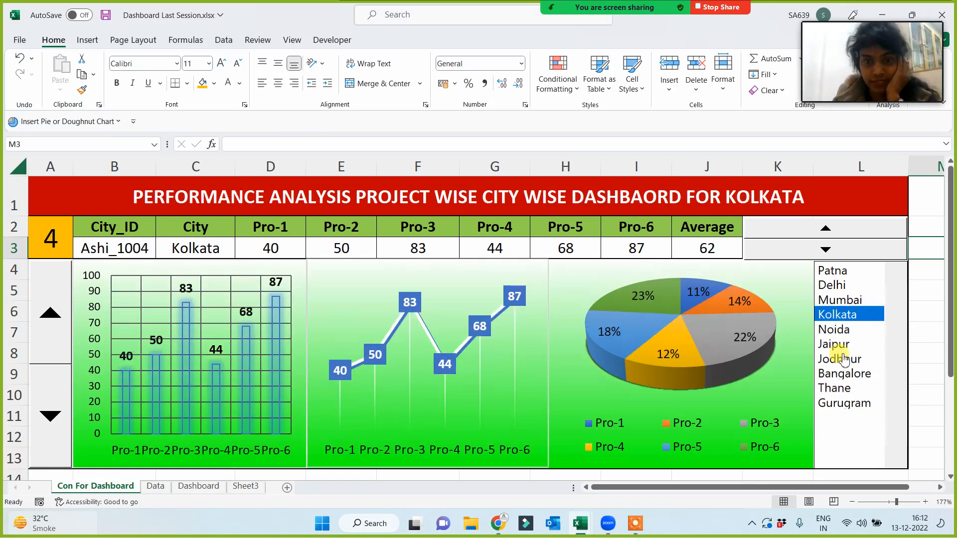
pyautogui.click(843, 359)
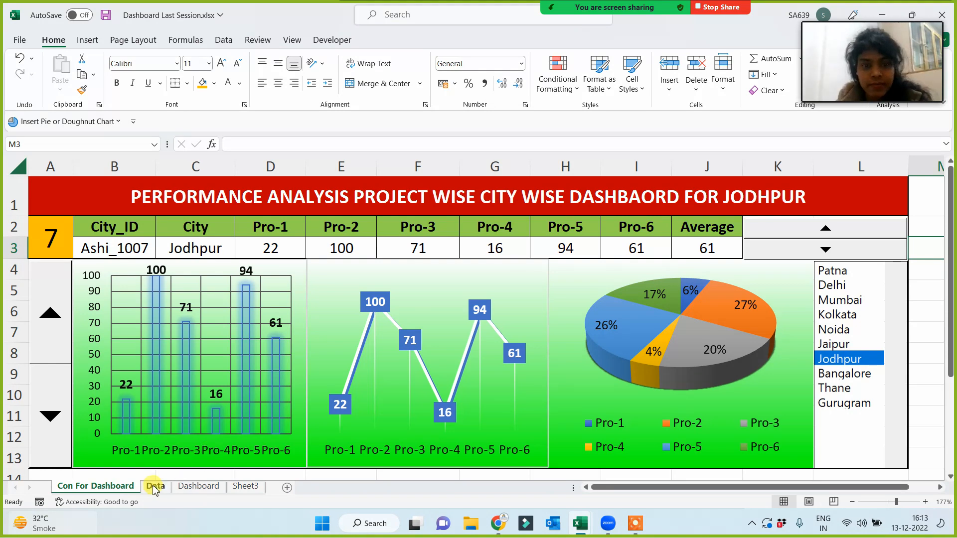
# Step: Create a copy of the original Dashboard sheet, placed before Con For Dashboard in the same workbook
pyautogui.click(193, 488)
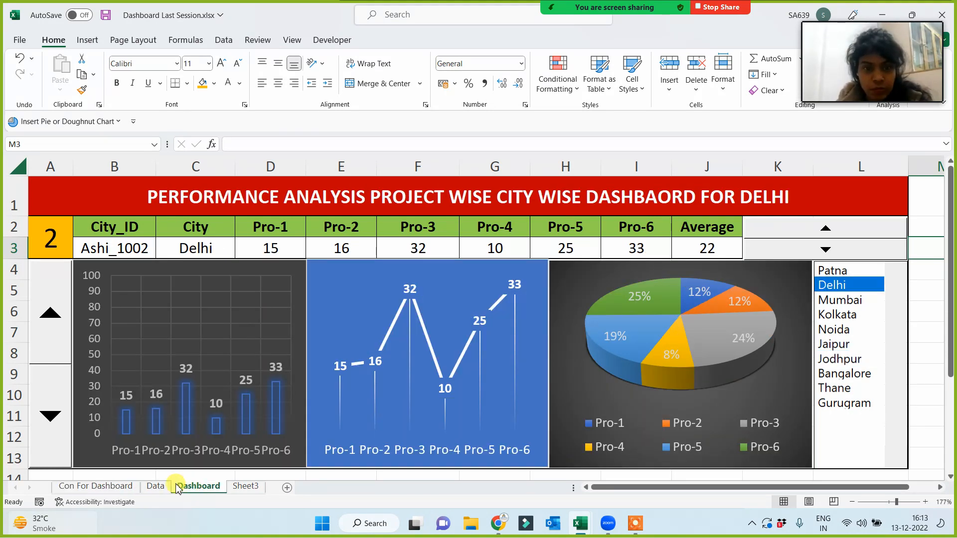
pyautogui.click(97, 486)
pyautogui.click(191, 487)
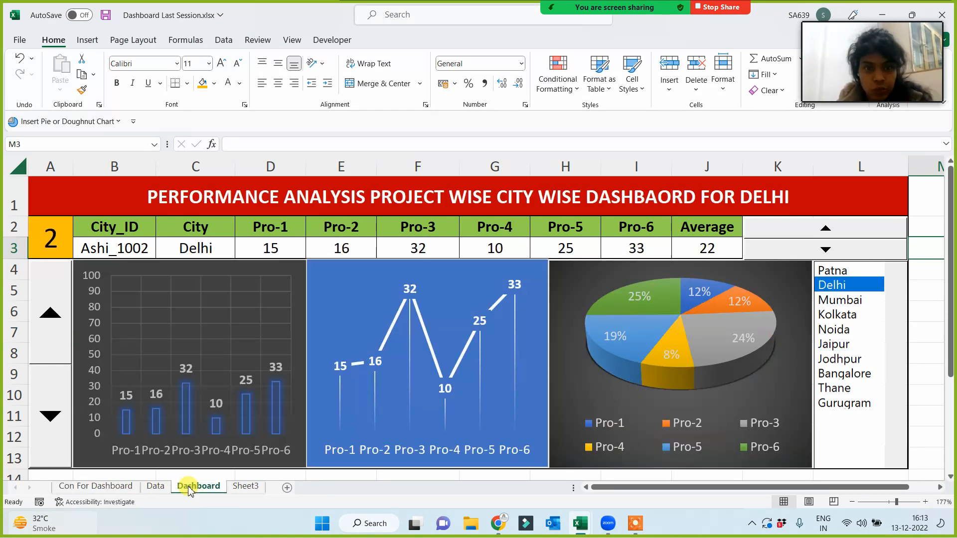
pyautogui.rightClick(188, 488)
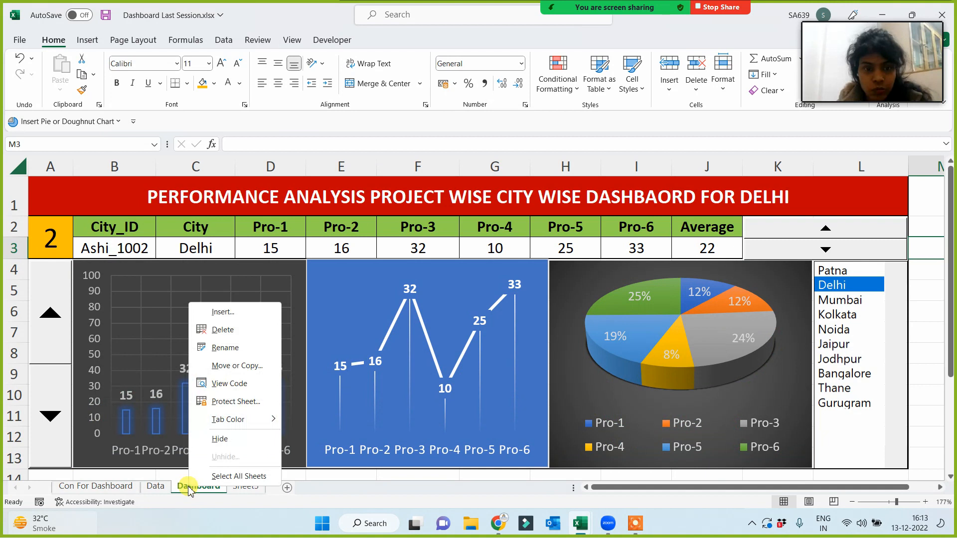
pyautogui.click(231, 369)
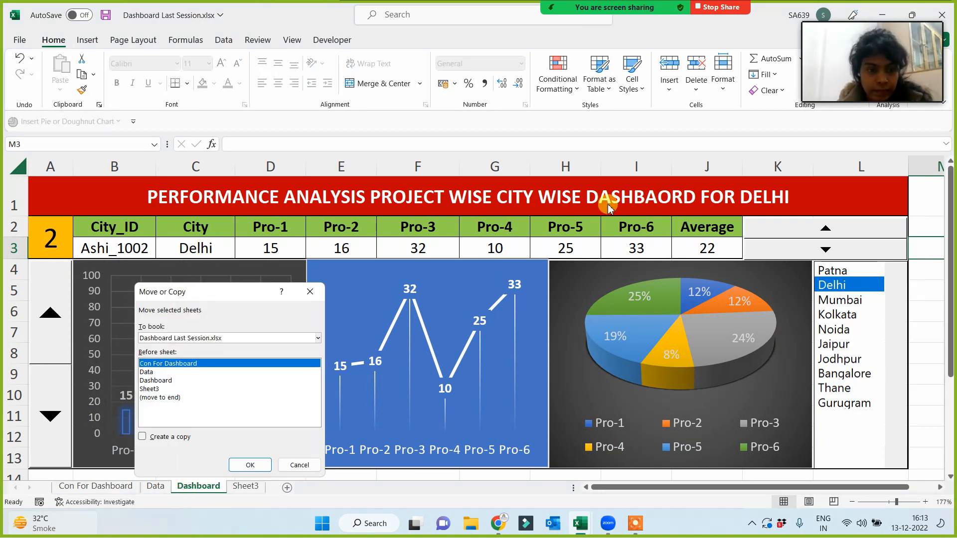
pyautogui.click(143, 437)
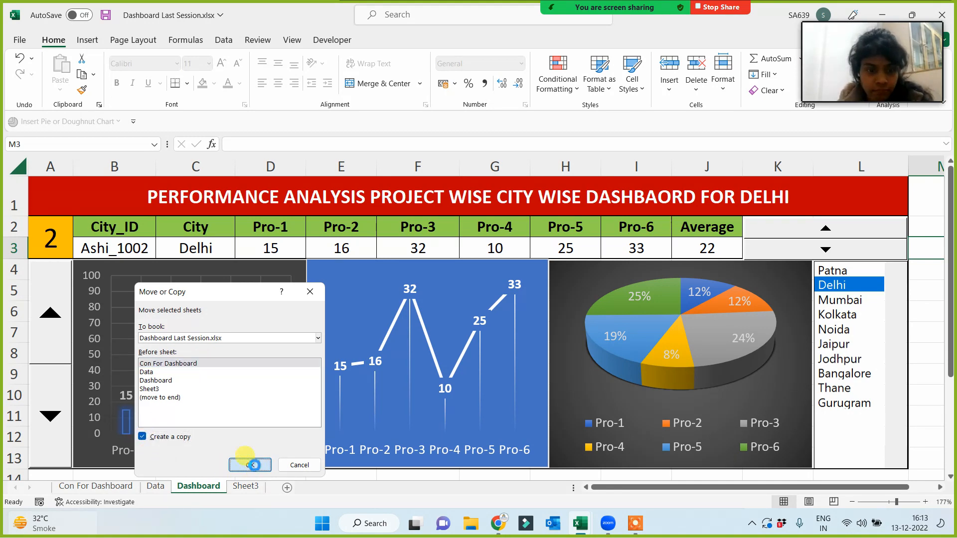
pyautogui.click(250, 465)
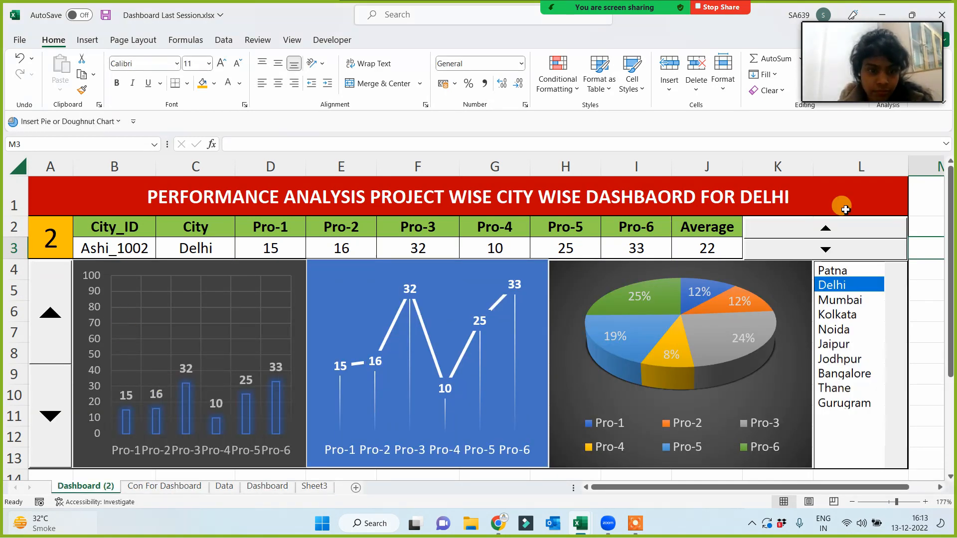
# Step: Rename the Dashboard (2) sheet as Batt Dashbord
pyautogui.doubleClick(105, 487)
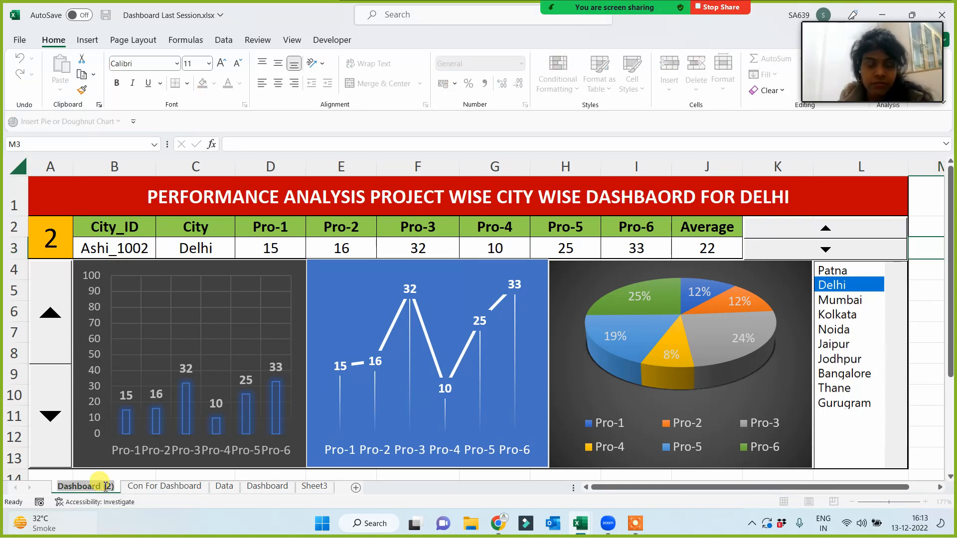
pyautogui.write('T')
pyautogui.press('BackSpace')
pyautogui.write('Ba')
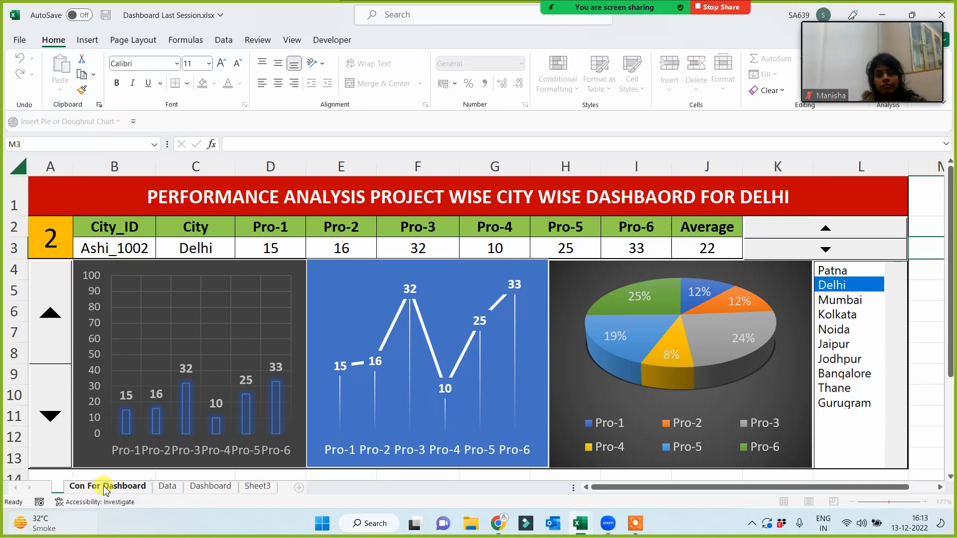
pyautogui.write('tt')
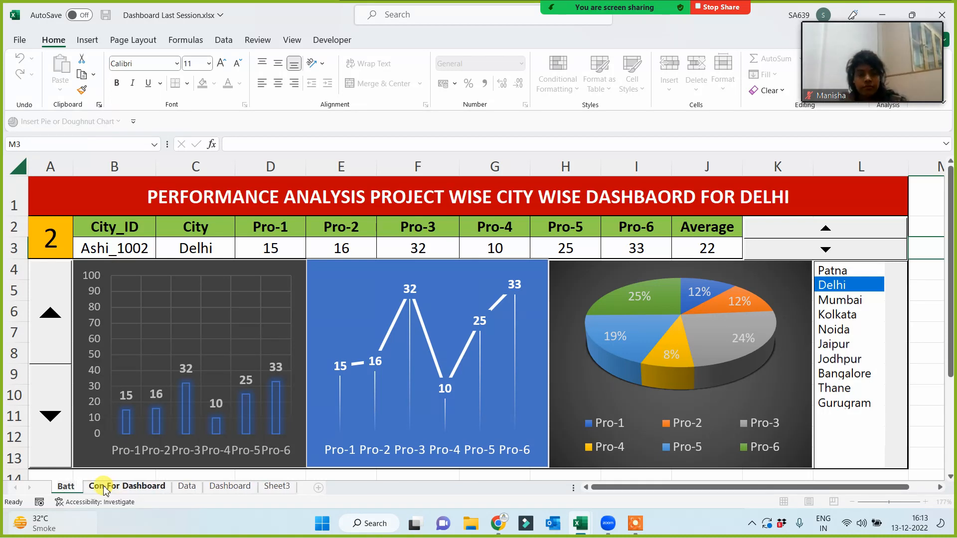
pyautogui.write(' Dashbord')
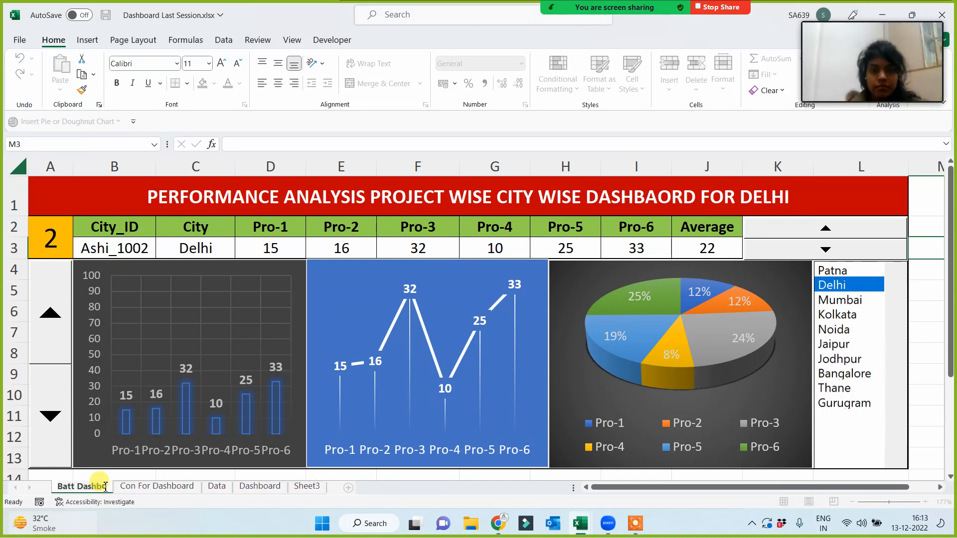
pyautogui.click(923, 302)
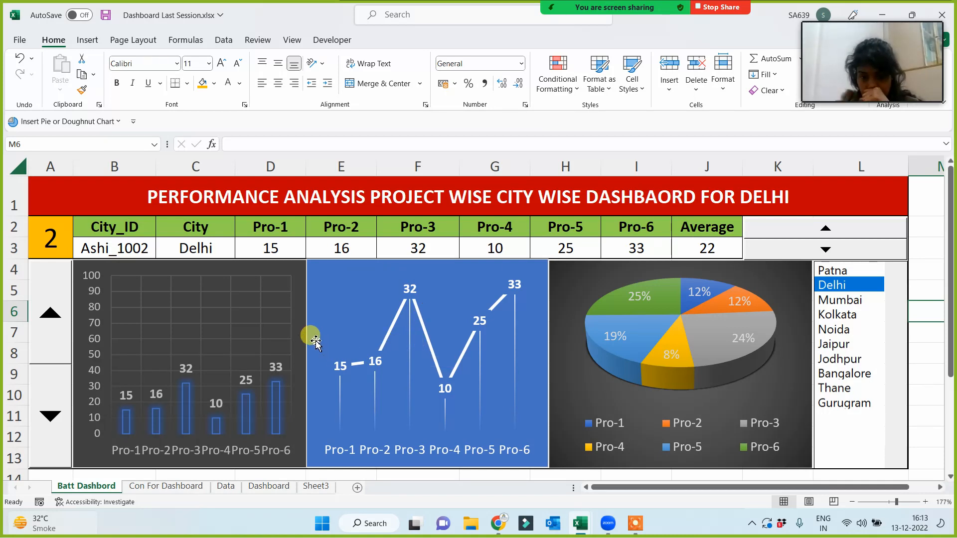
# Step: Narrow the column chart from its right edge and the pie chart from its left edge
pyautogui.click(300, 369)
pyautogui.moveTo(304, 369); pyautogui.dragTo(251, 355)
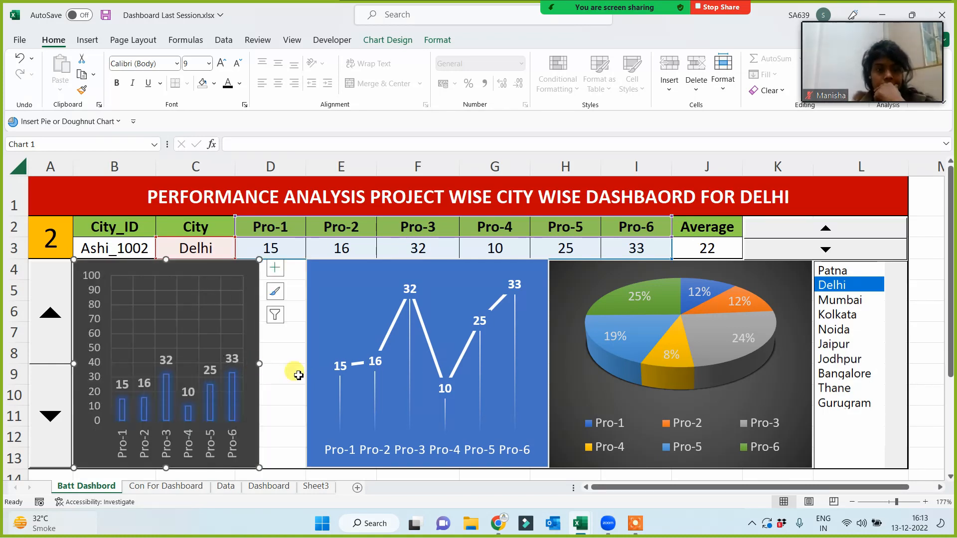
pyautogui.click(553, 367)
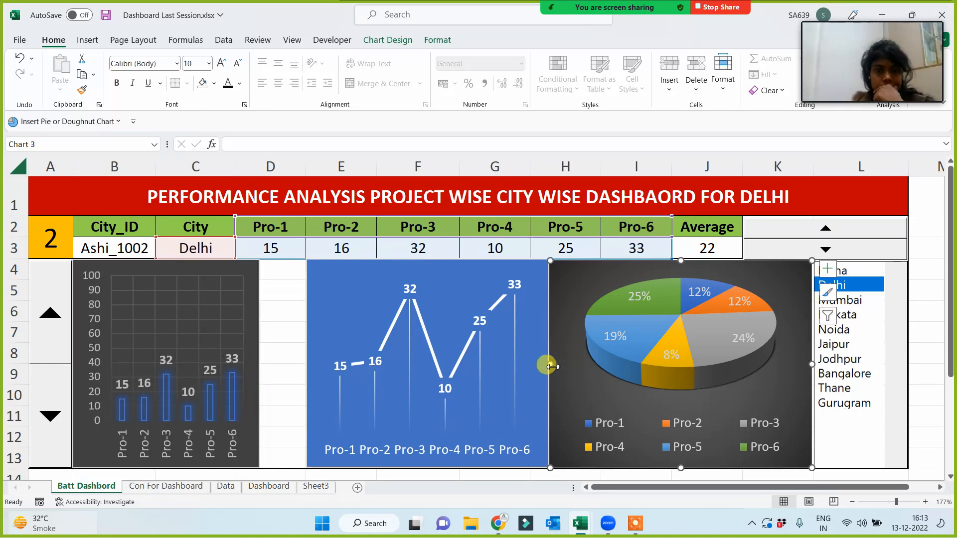
pyautogui.moveTo(551, 366); pyautogui.dragTo(612, 368)
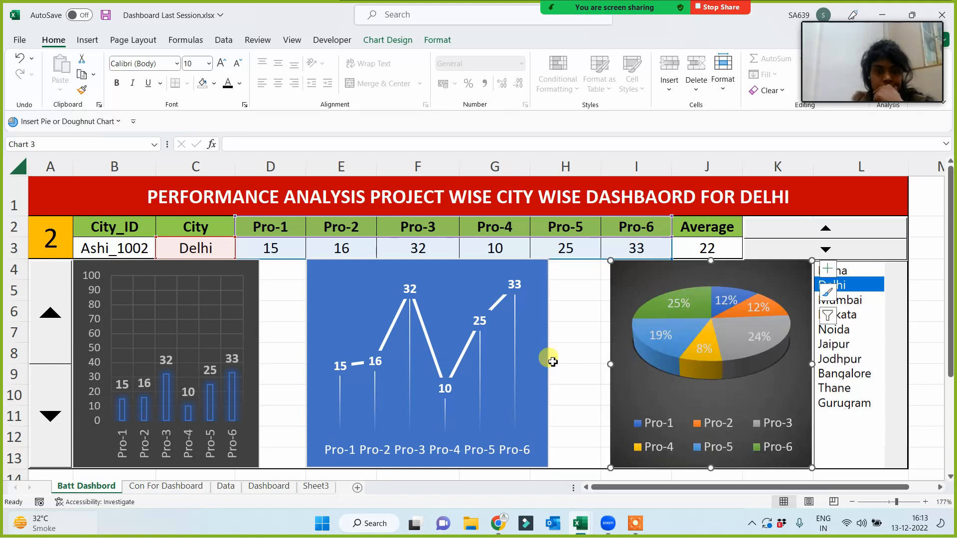
# Step: Reshape the line chart to leave a gap beside the column chart, and extend the pie chart to meet its right edge
pyautogui.moveTo(547, 364); pyautogui.dragTo(608, 364)
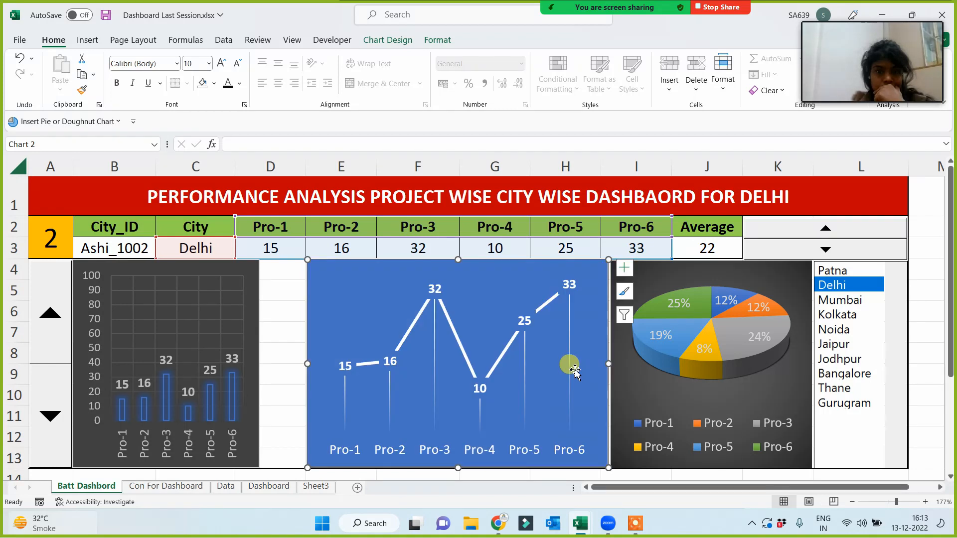
pyautogui.moveTo(307, 364); pyautogui.dragTo(386, 364)
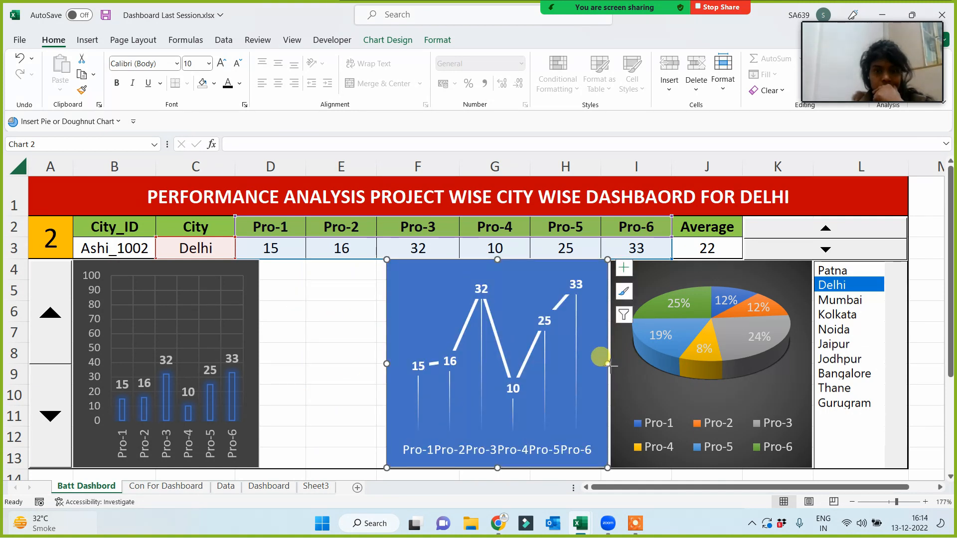
pyautogui.moveTo(609, 365); pyautogui.dragTo(607, 365)
pyautogui.click(612, 370)
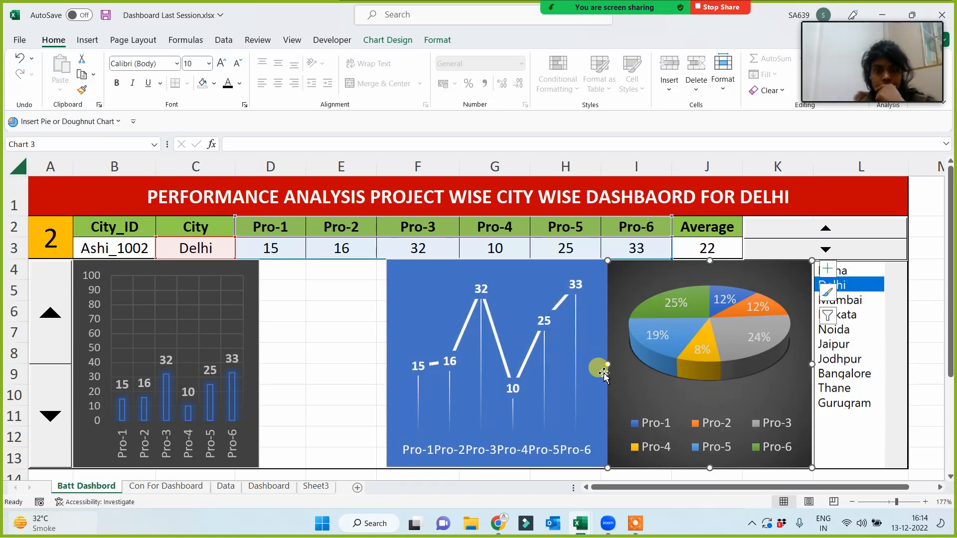
pyautogui.click(329, 367)
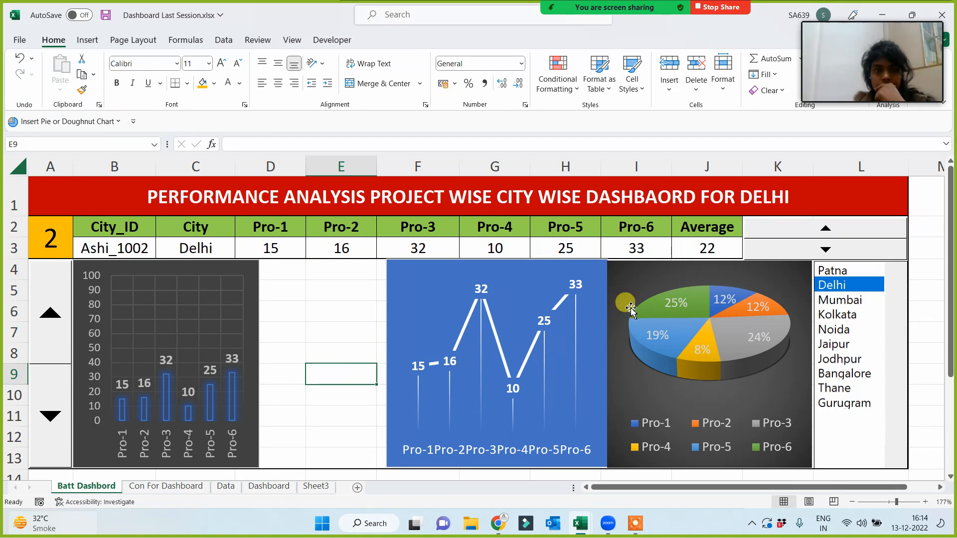
pyautogui.click(602, 363)
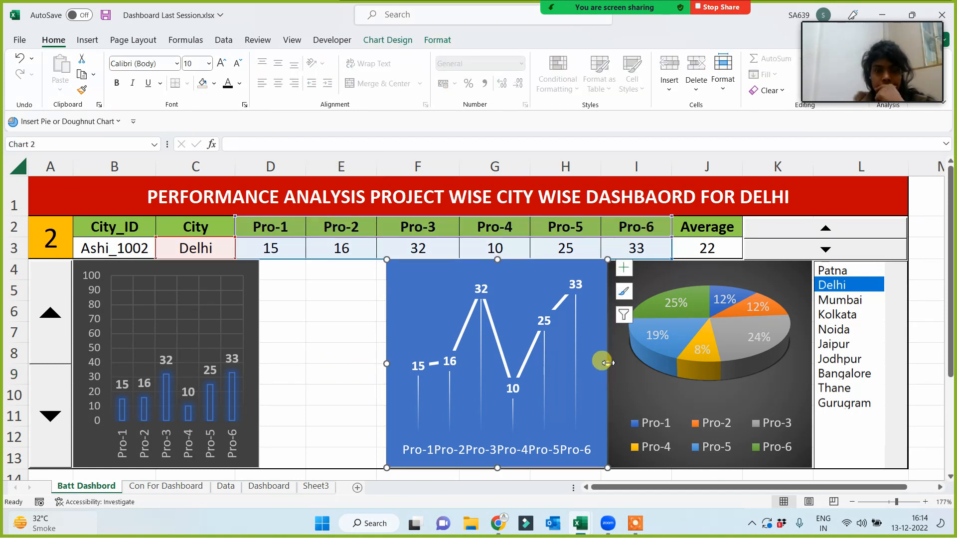
pyautogui.moveTo(608, 363); pyautogui.dragTo(603, 365)
pyautogui.click(610, 373)
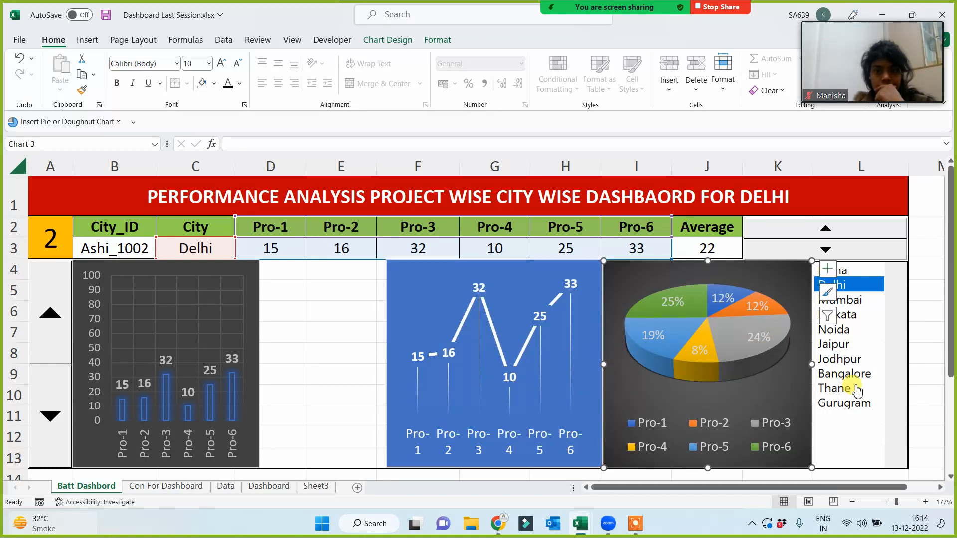
# Step: Show Jodhpur on the resized charts and examine the empty area between the column and line charts
pyautogui.click(847, 404)
pyautogui.click(827, 359)
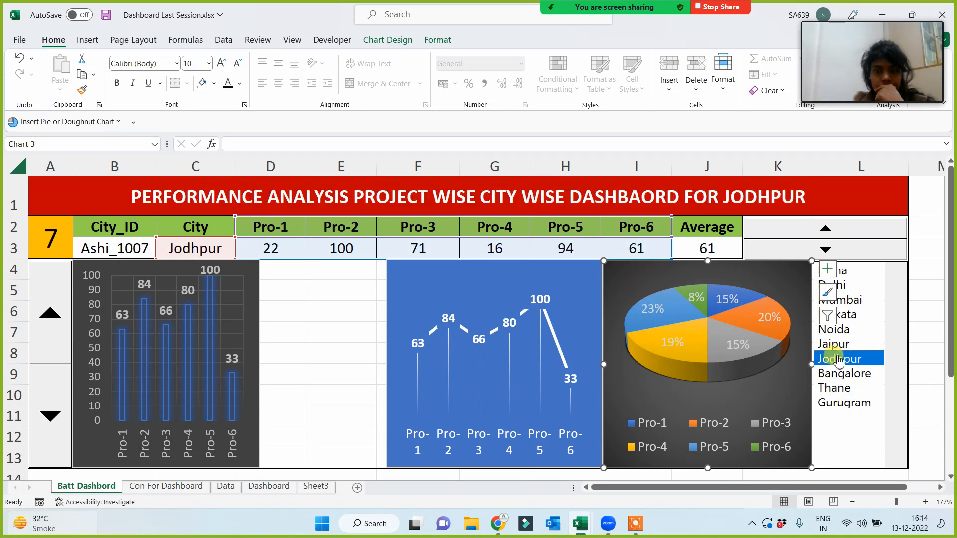
pyautogui.click(334, 352)
pyautogui.moveTo(282, 269); pyautogui.dragTo(376, 447)
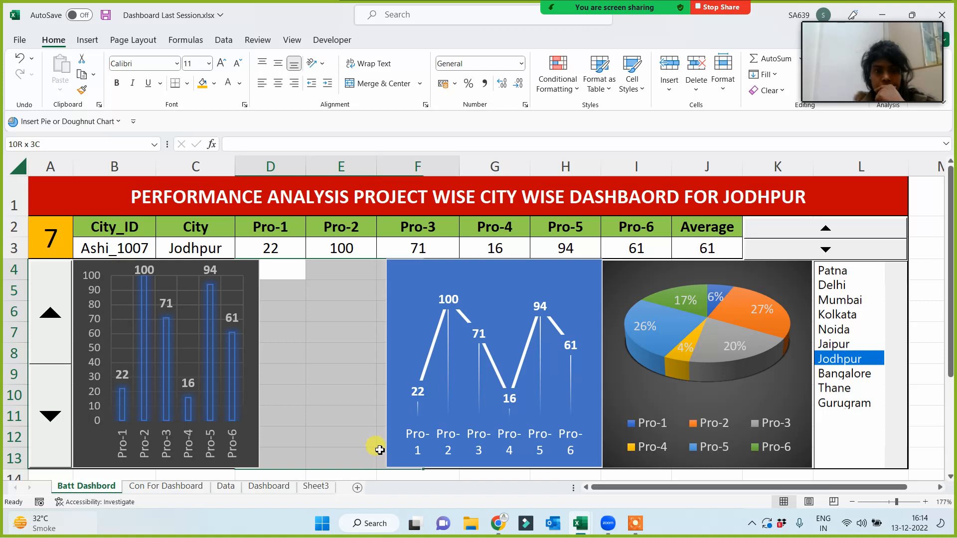
pyautogui.click(336, 333)
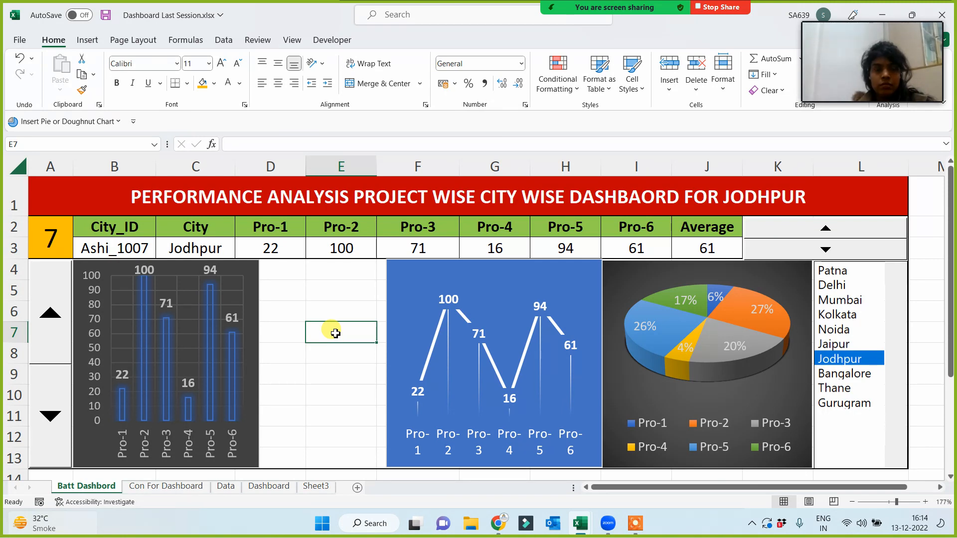
# Step: Enter the formula =J3/100 in cell N3, outside the dashboard
pyautogui.press('Right')
pyautogui.press('Right')
pyautogui.press('Right')
pyautogui.press('Right')
pyautogui.press('Right')
pyautogui.press('Right')
pyautogui.press('Right')
pyautogui.press('Right')
pyautogui.press('Right')
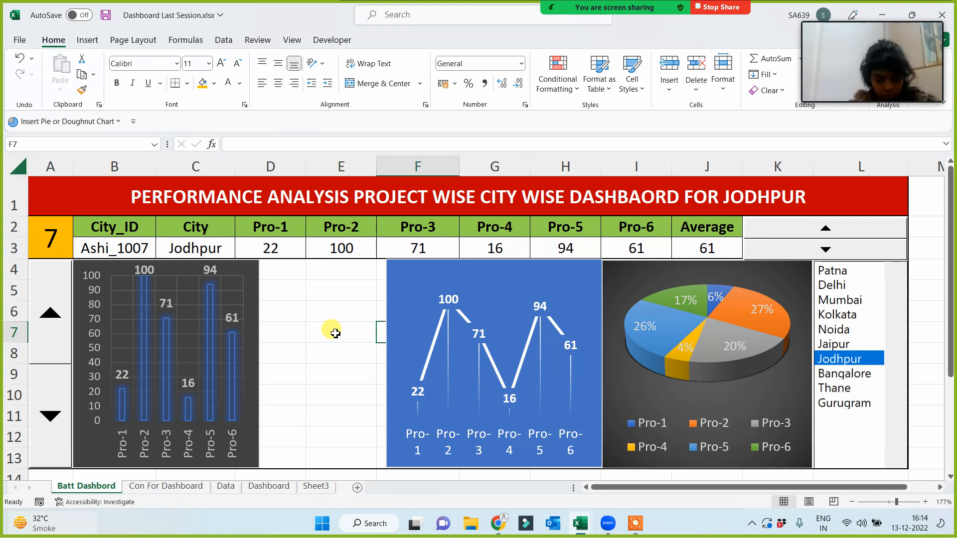
pyautogui.press('Right')
pyautogui.press('Right')
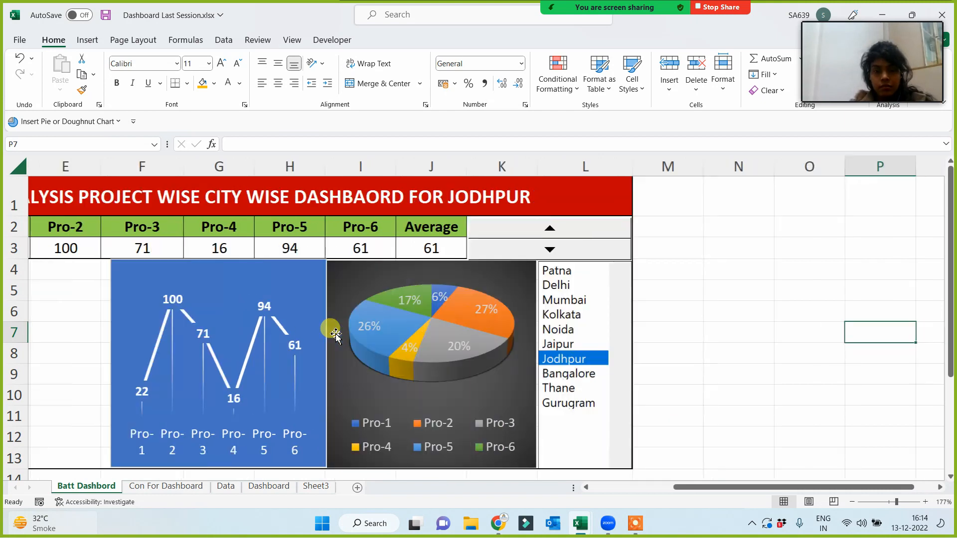
pyautogui.click(738, 244)
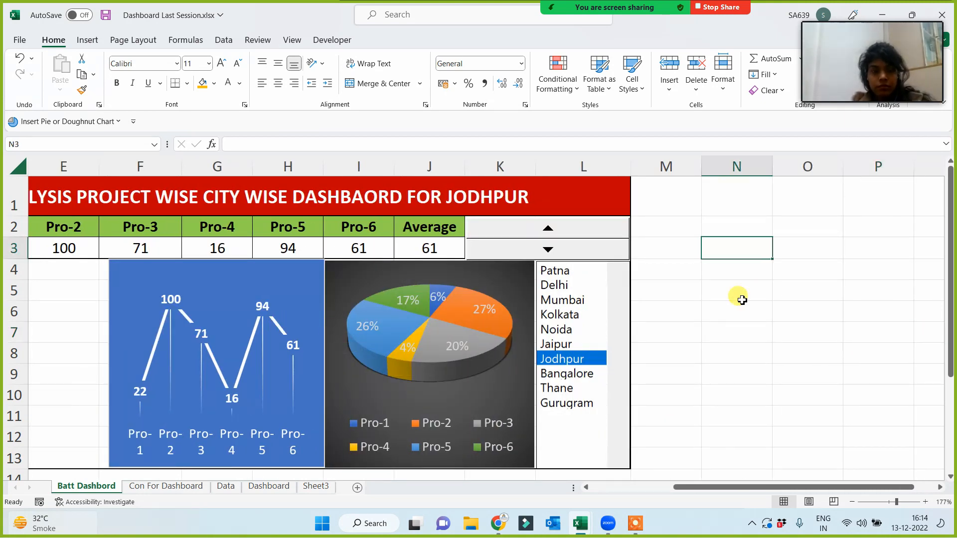
pyautogui.write('=')
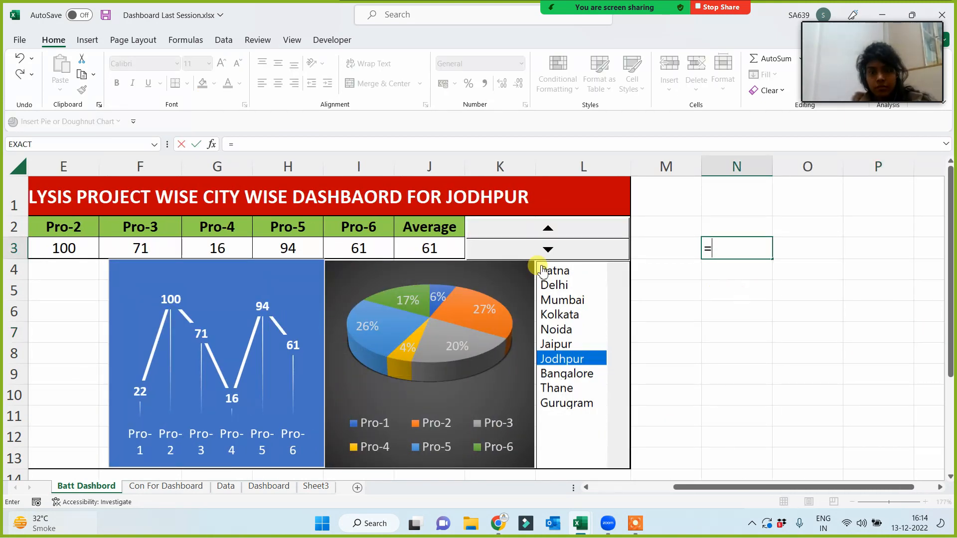
pyautogui.click(448, 246)
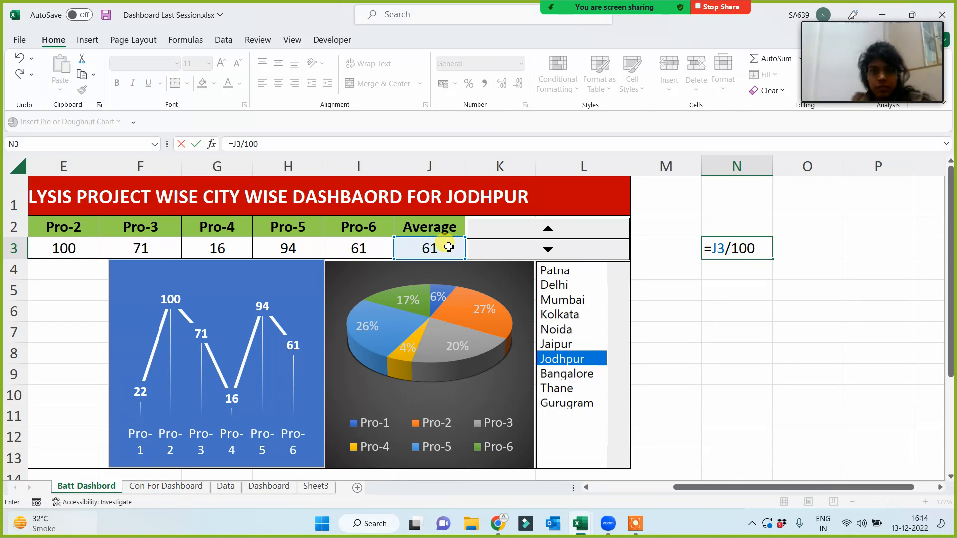
pyautogui.hotkey('ctrl', 'Return')
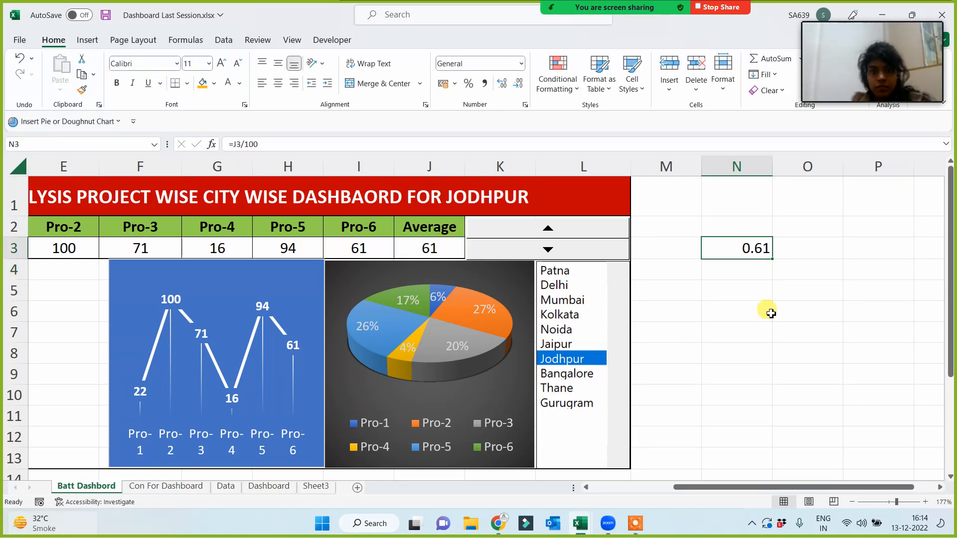
# Step: Format cell N3 as a percentage
pyautogui.moveTo(864, 32)
pyautogui.click(847, 17)
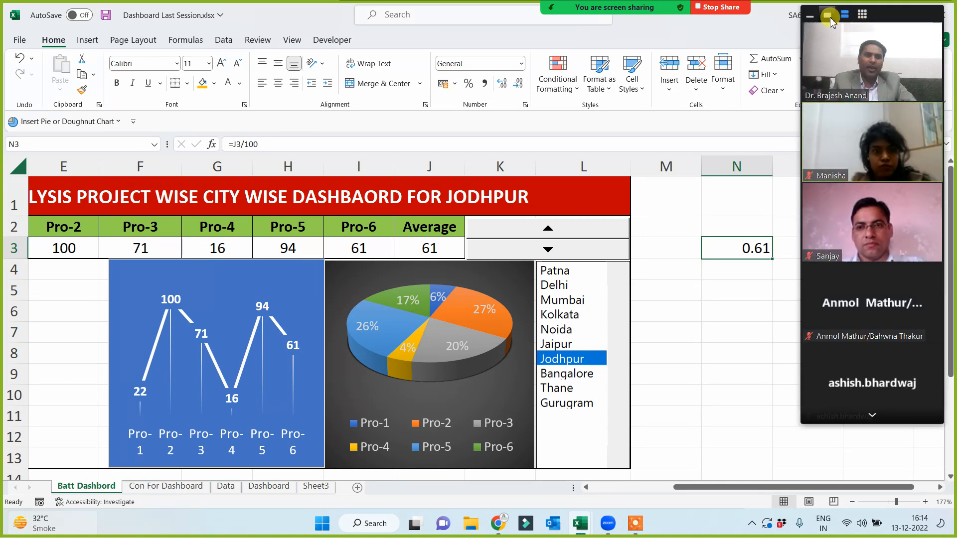
pyautogui.click(827, 15)
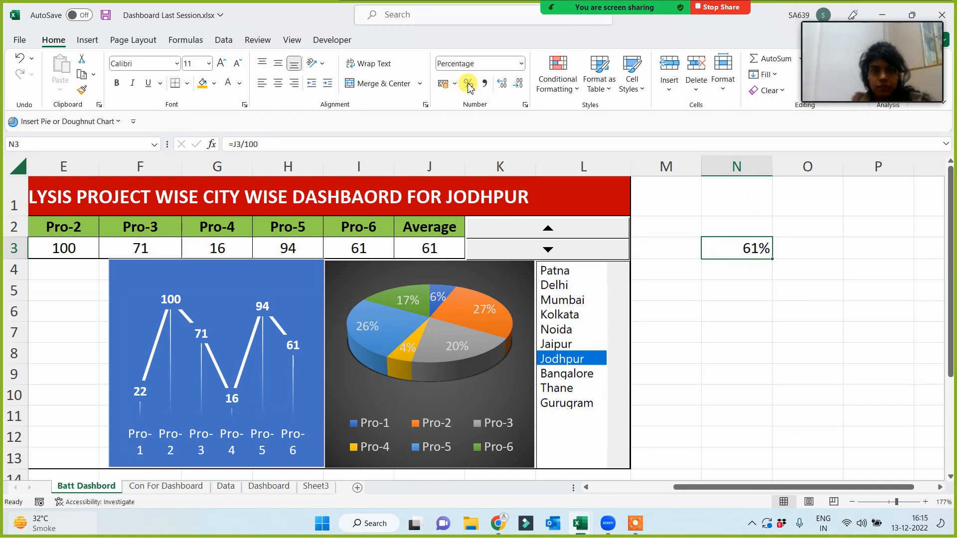
pyautogui.moveTo(694, 332); pyautogui.dragTo(704, 334)
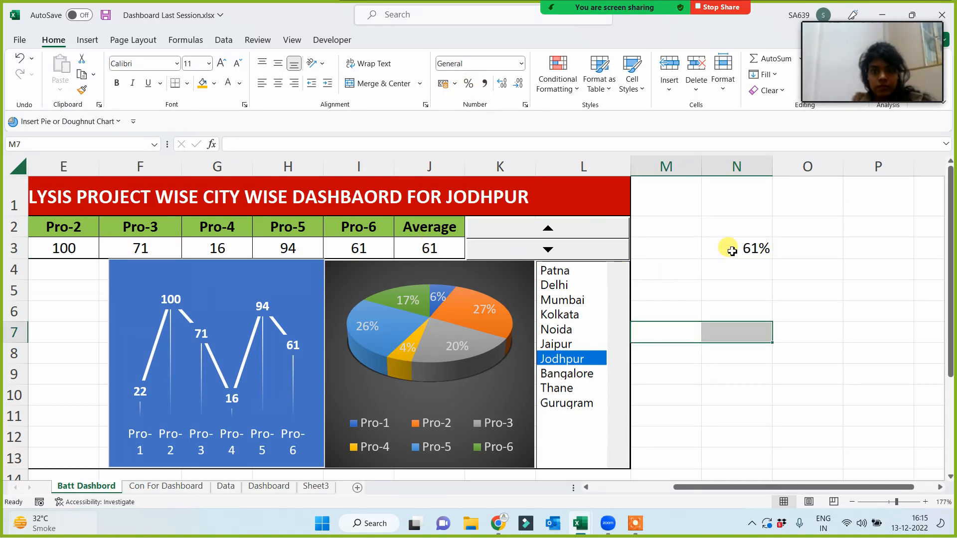
# Step: Show Kolkata, Delhi, Noida, Jodhpur and Bangalore in turn to check the percentage in N3
pyautogui.click(565, 315)
pyautogui.click(567, 286)
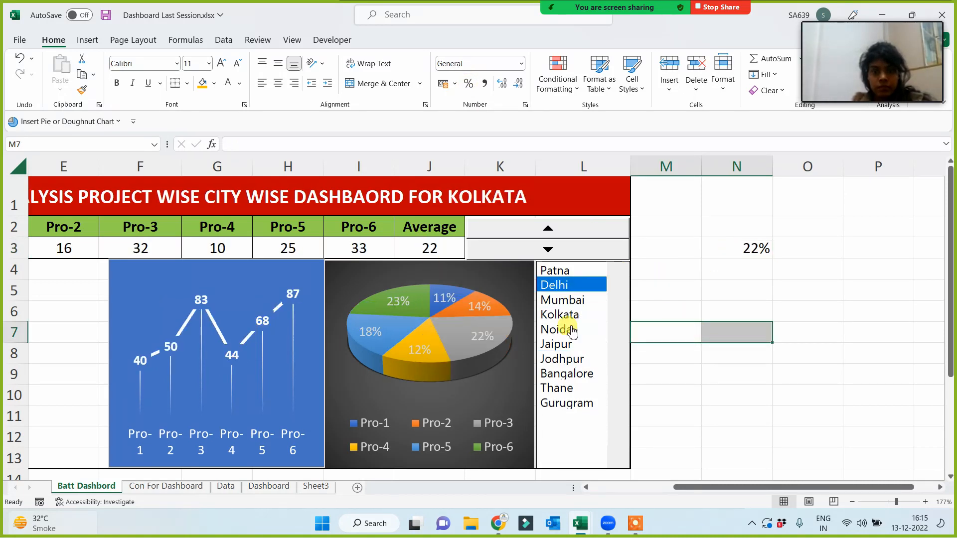
pyautogui.click(573, 330)
pyautogui.click(572, 360)
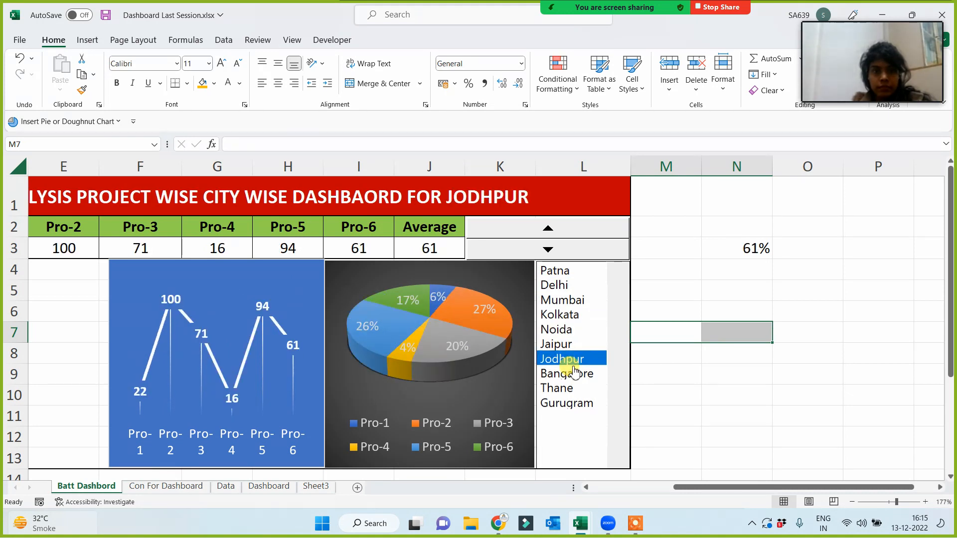
pyautogui.click(566, 374)
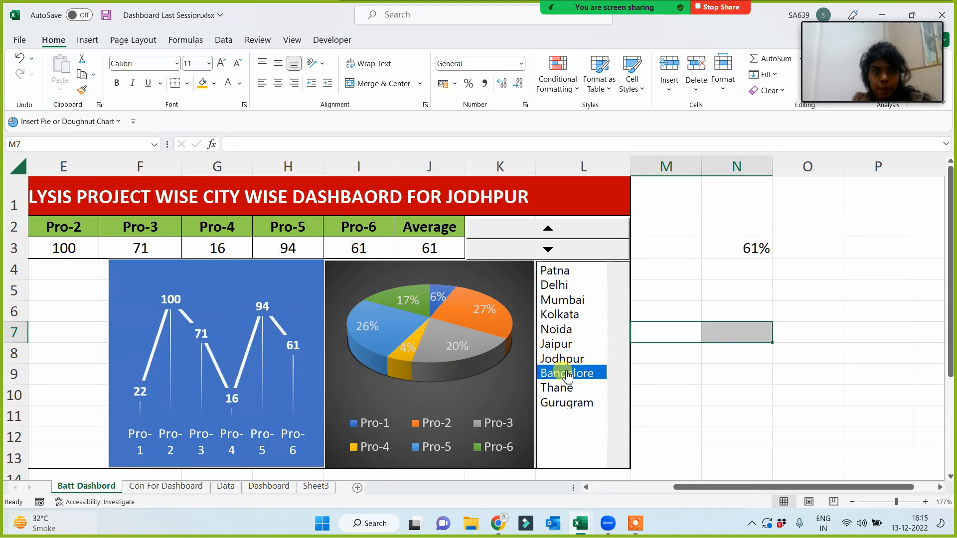
# Step: Insert a 2-D stacked column chart based on the percentage in cell N3
pyautogui.click(752, 249)
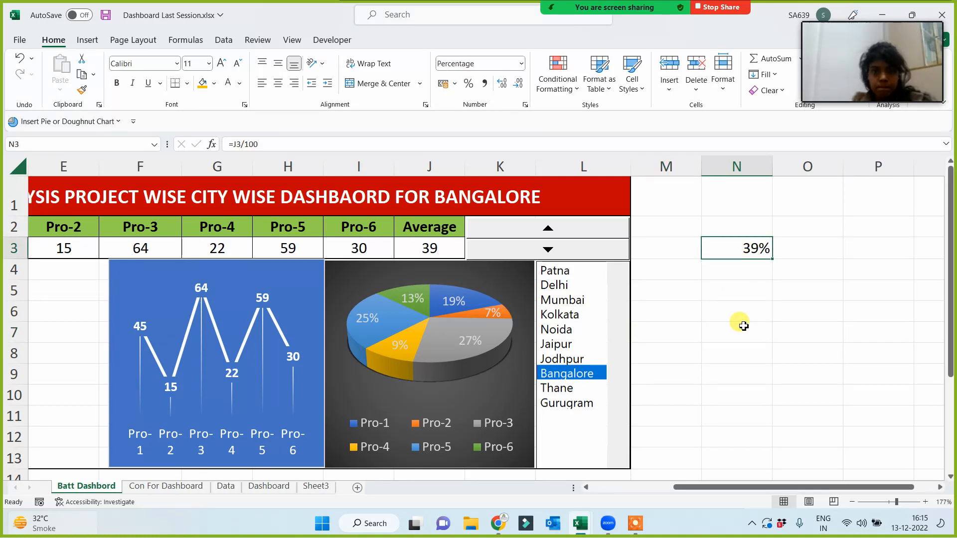
pyautogui.click(85, 41)
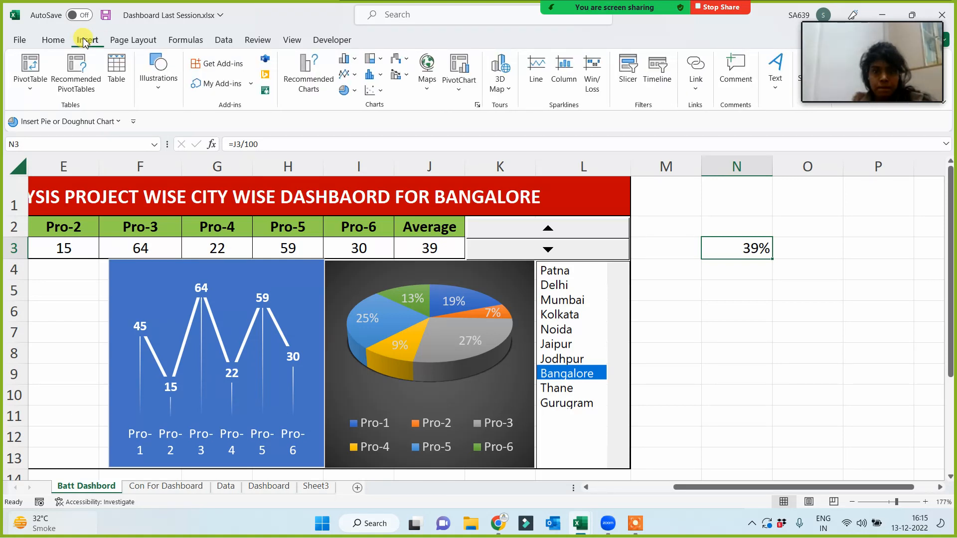
pyautogui.click(345, 59)
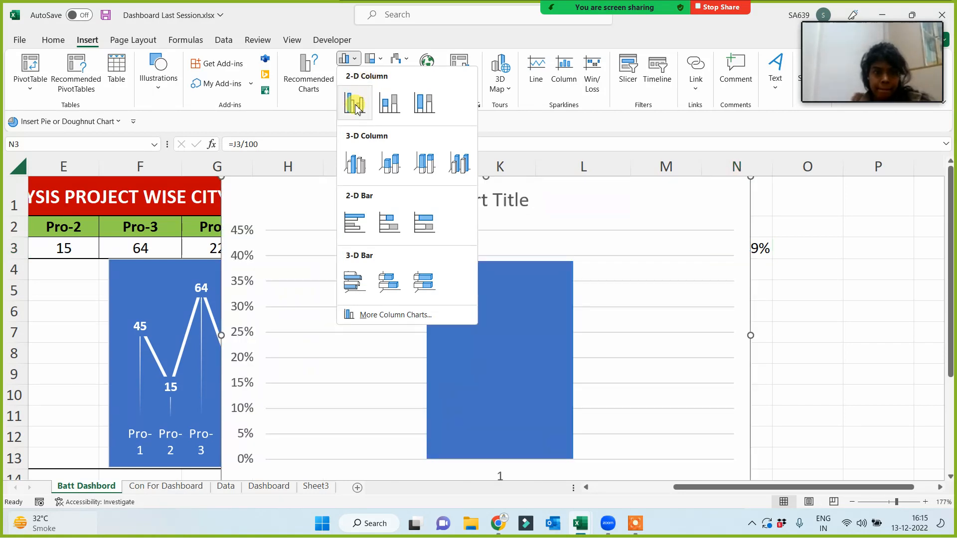
pyautogui.click(393, 110)
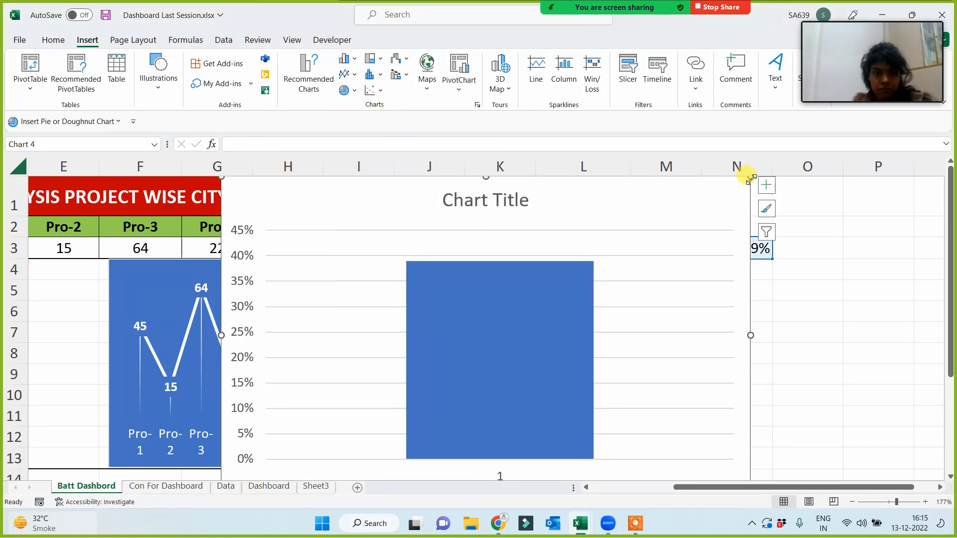
# Step: Shrink the new percentage chart and fit it into the gap between the column and line charts
pyautogui.moveTo(730, 198); pyautogui.dragTo(87, 283)
pyautogui.moveTo(708, 487); pyautogui.dragTo(614, 500)
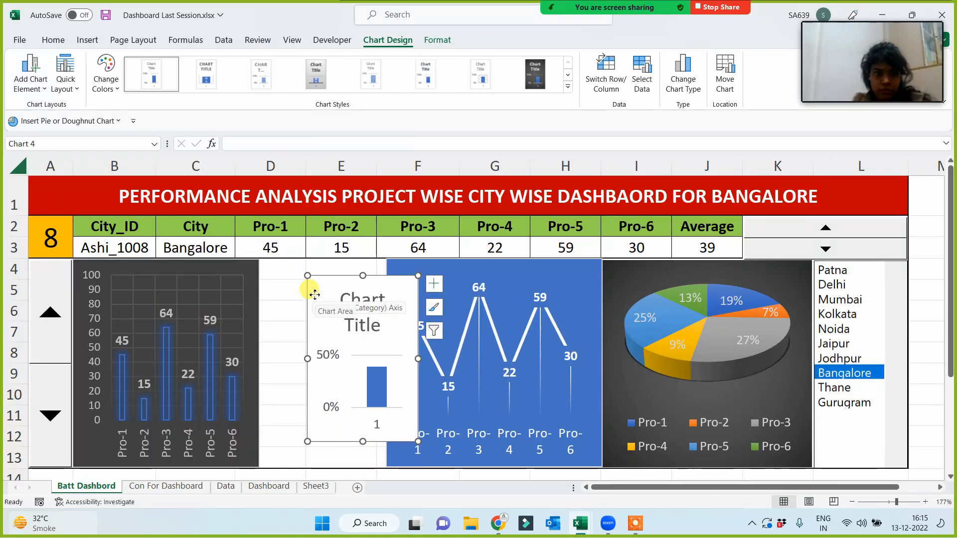
pyautogui.moveTo(309, 284); pyautogui.dragTo(268, 279)
pyautogui.moveTo(372, 343); pyautogui.dragTo(384, 344)
pyautogui.moveTo(323, 428); pyautogui.dragTo(322, 468)
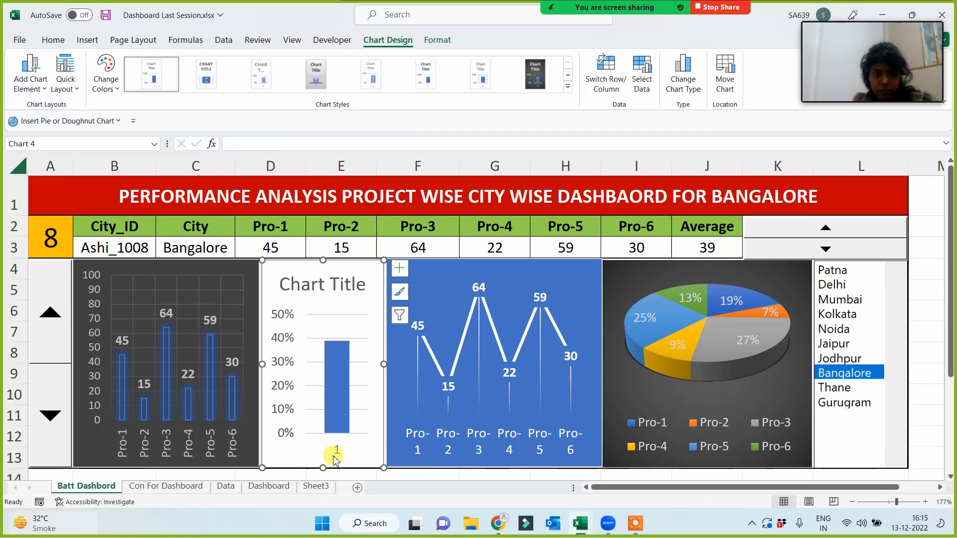
# Step: Delete the title and the horizontal category axis from the new percentage chart
pyautogui.click(337, 292)
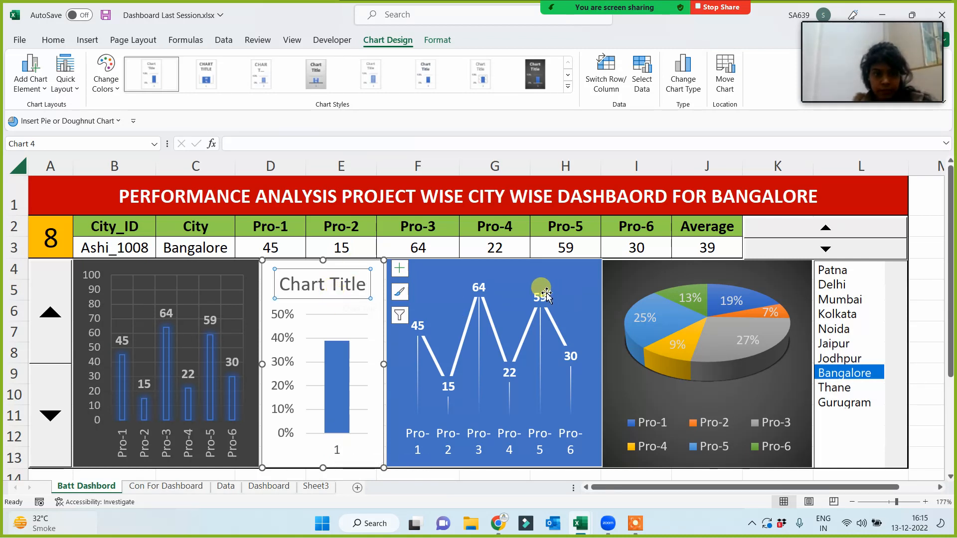
pyautogui.press('Delete')
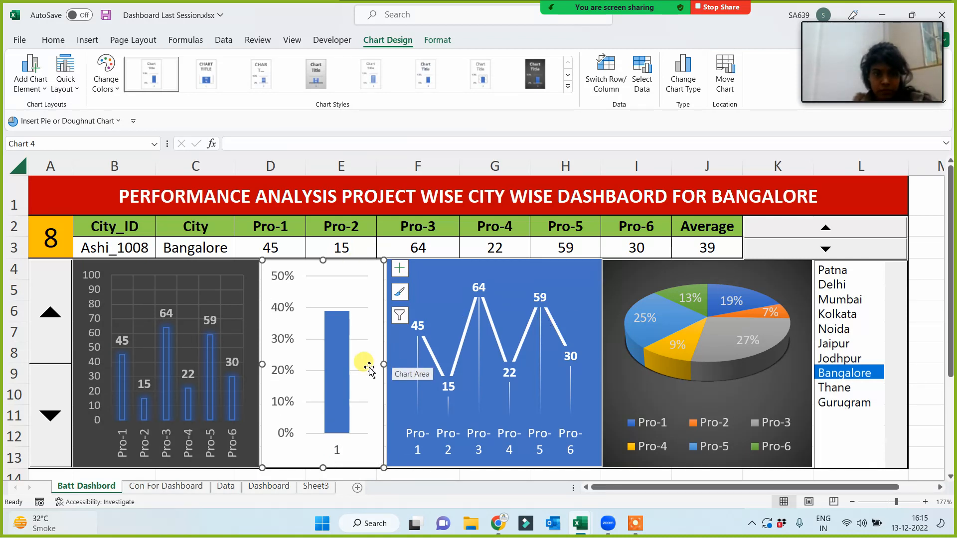
pyautogui.click(337, 454)
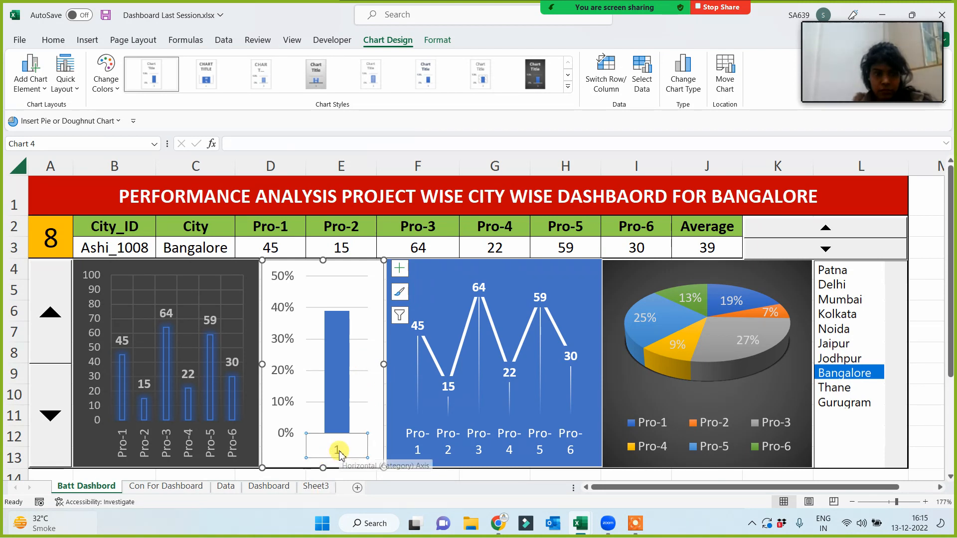
pyautogui.press('Delete')
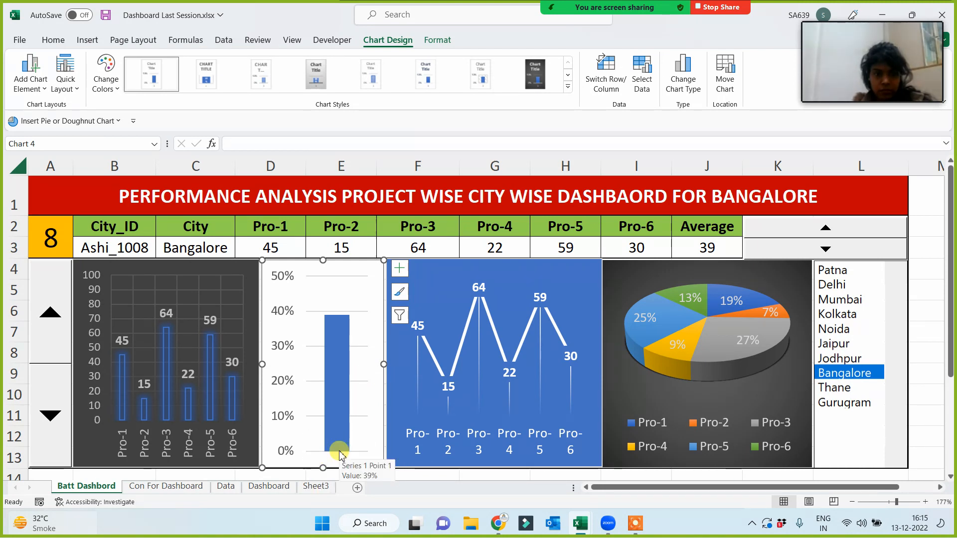
# Step: Fix the percentage chart's vertical axis bounds at minimum 0 and maximum 1
pyautogui.click(281, 386)
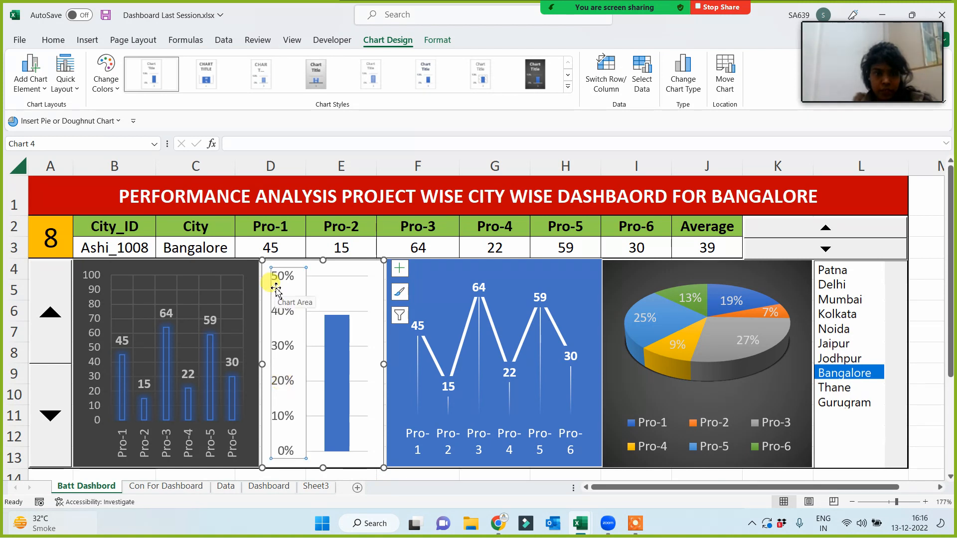
pyautogui.rightClick(282, 382)
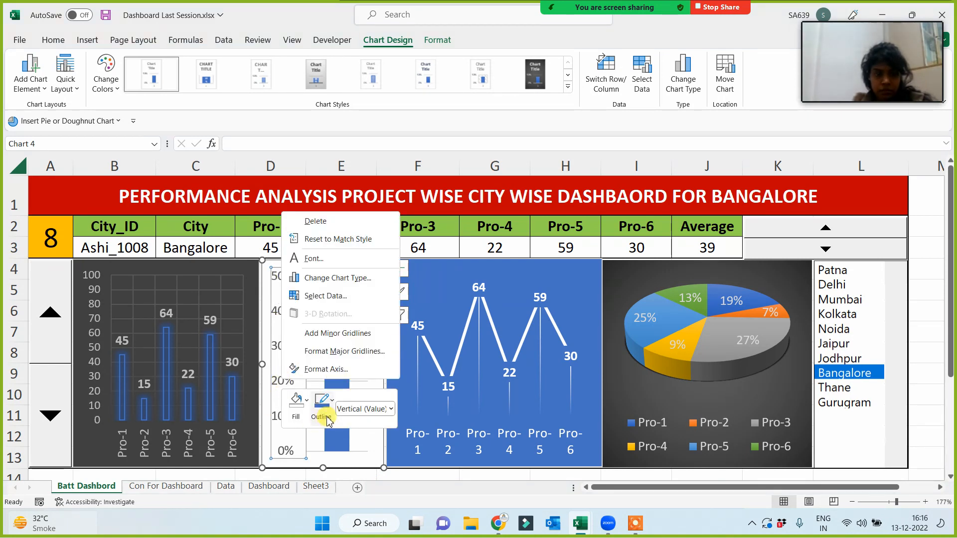
pyautogui.press('Escape')
pyautogui.hotkey('ctrl', '1')
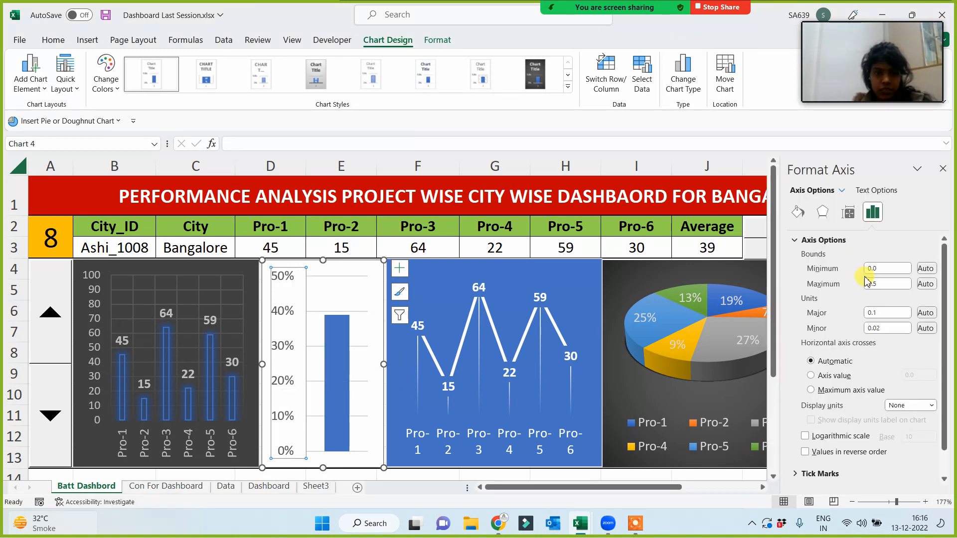
pyautogui.moveTo(876, 269); pyautogui.dragTo(861, 270)
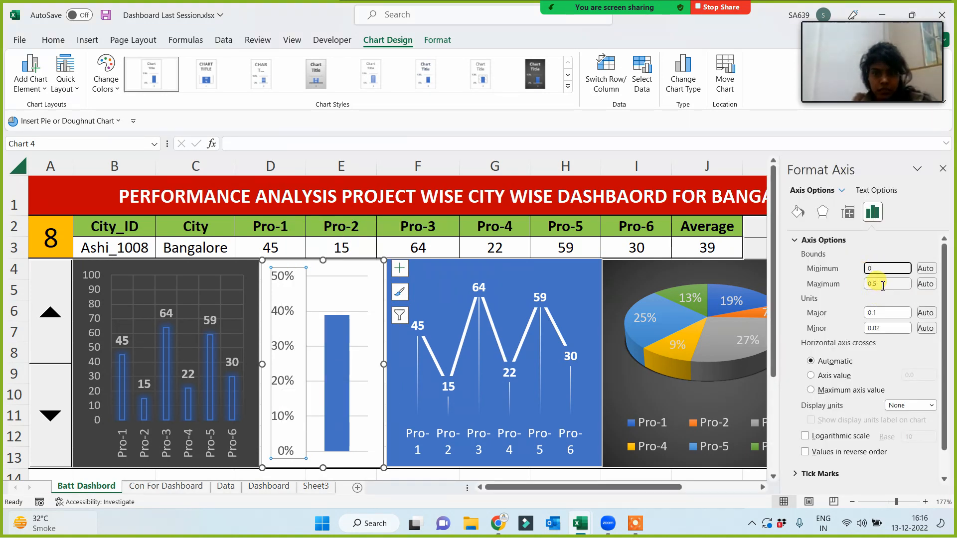
pyautogui.press('Tab')
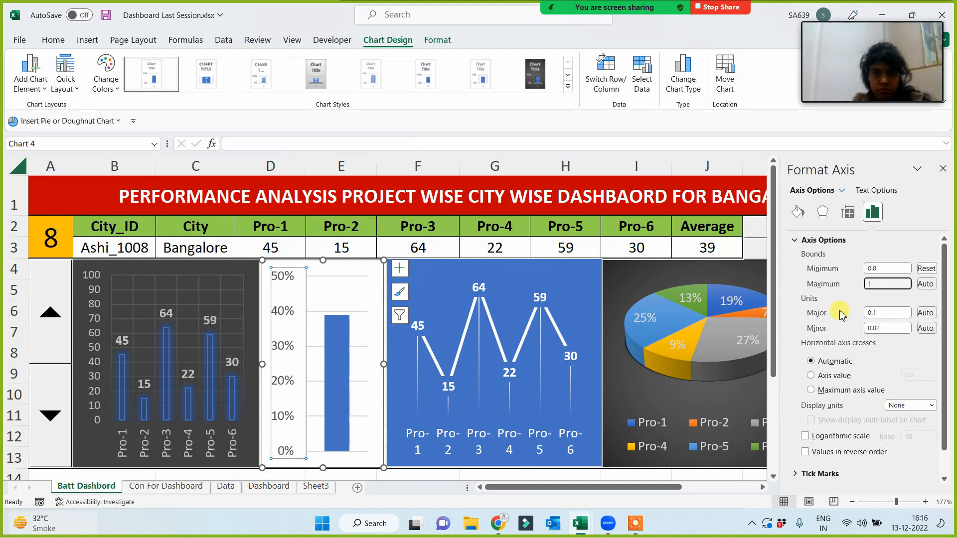
pyautogui.write('1')
pyautogui.click(512, 473)
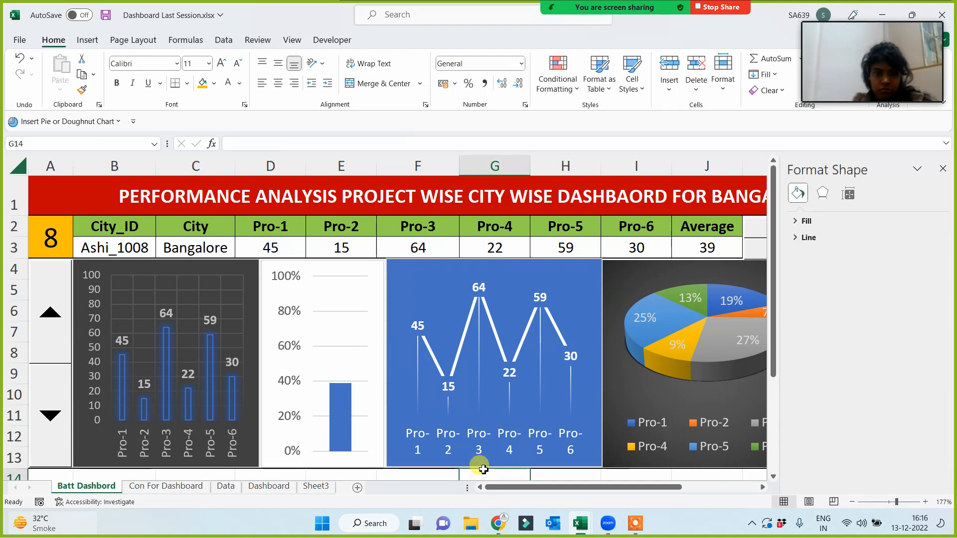
# Step: Format the percentage chart's vertical axis labels as bold with font size 7
pyautogui.click(285, 311)
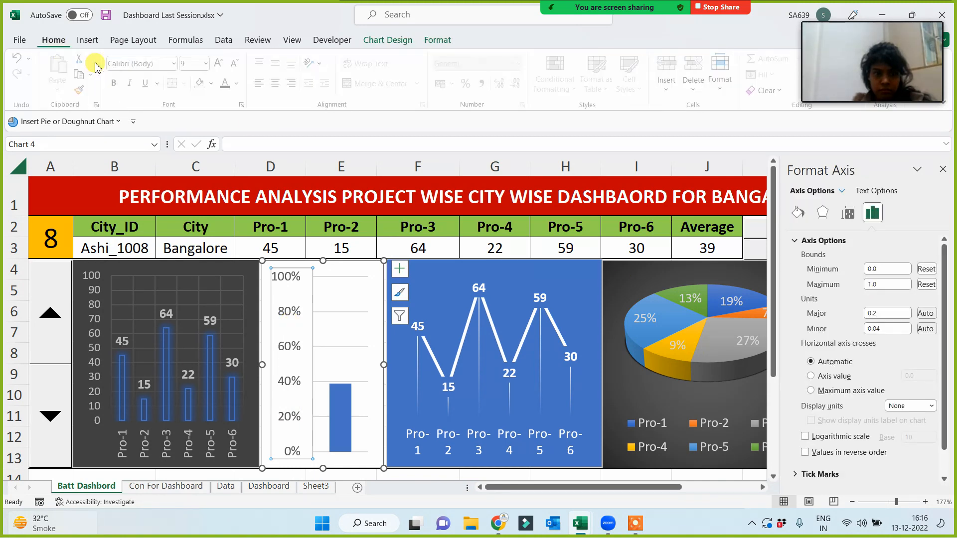
pyautogui.click(53, 40)
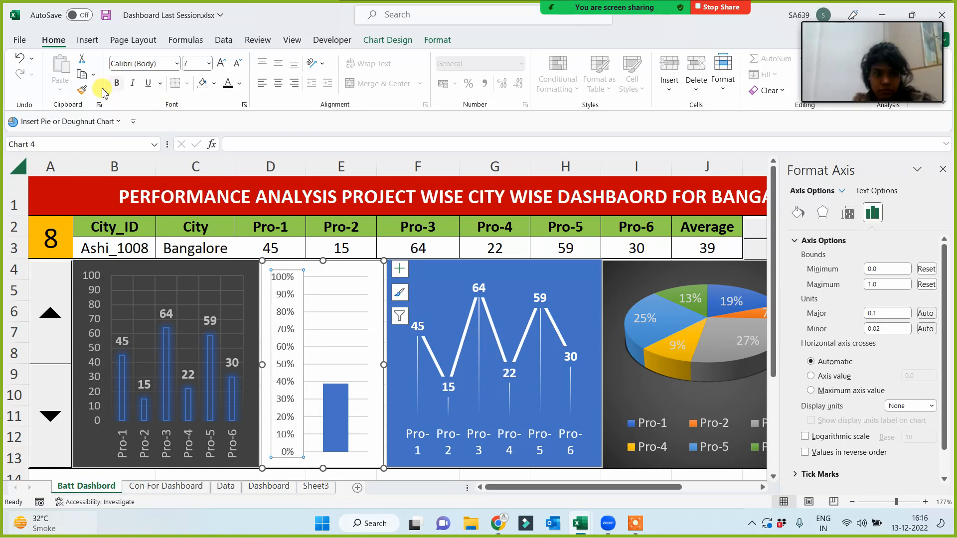
pyautogui.click(117, 83)
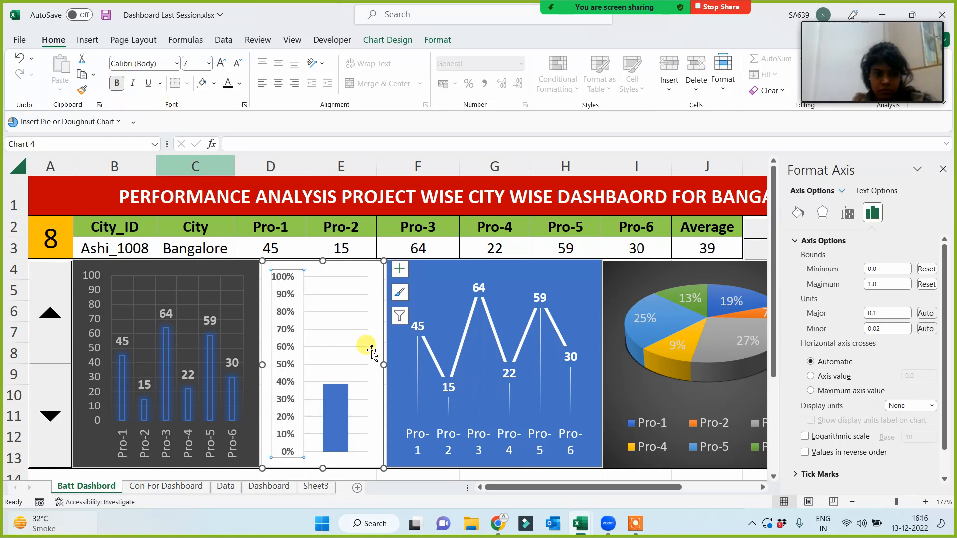
pyautogui.click(716, 477)
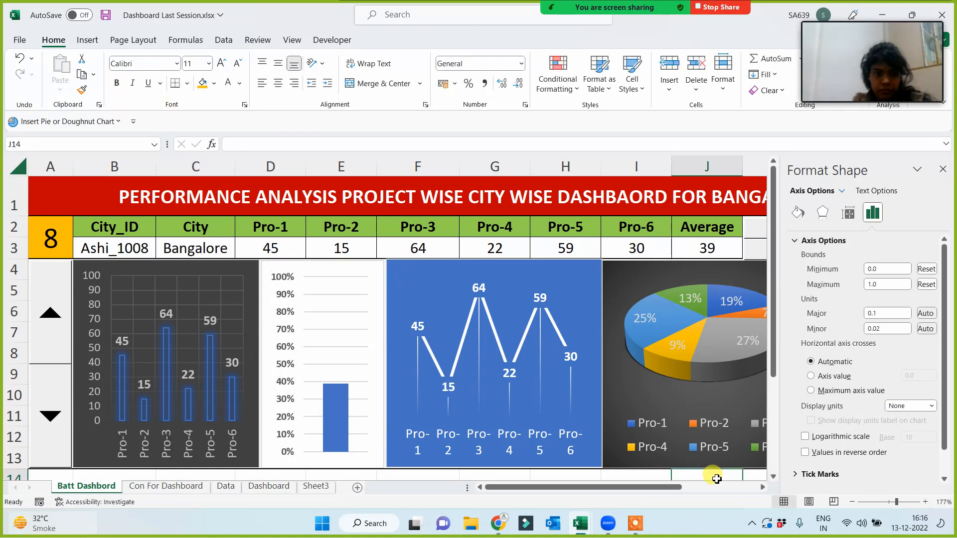
pyautogui.click(942, 170)
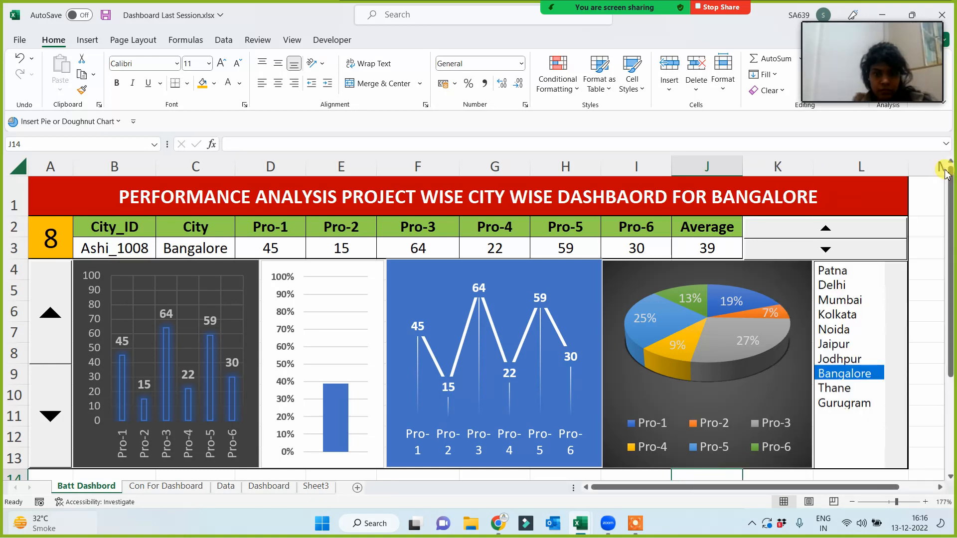
# Step: Show Patna and Delhi in turn to check the percentage column against each city's average
pyautogui.click(921, 384)
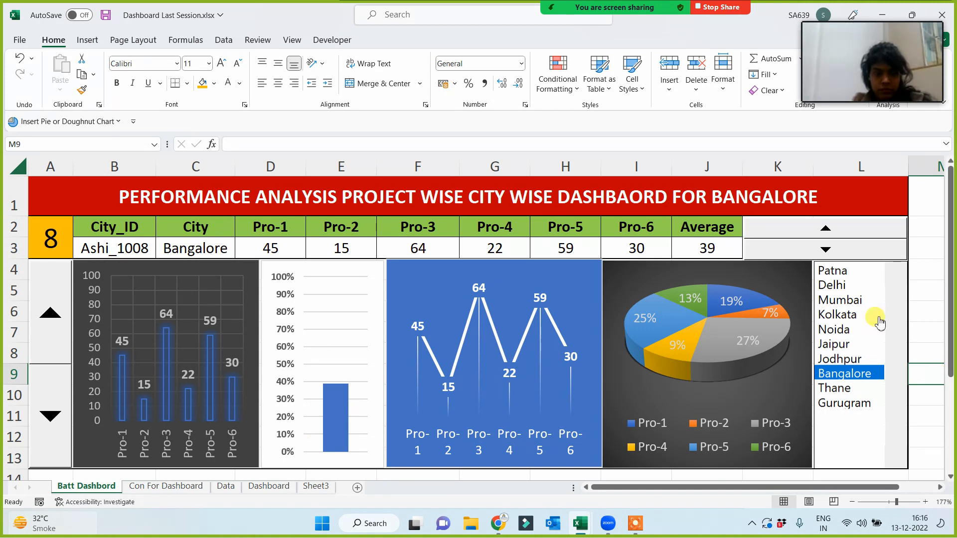
pyautogui.click(830, 272)
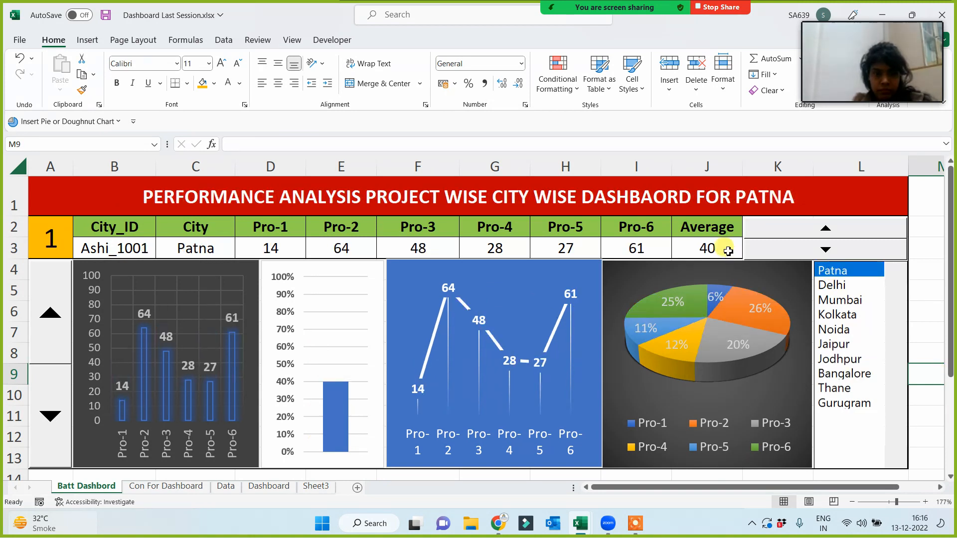
pyautogui.click(847, 284)
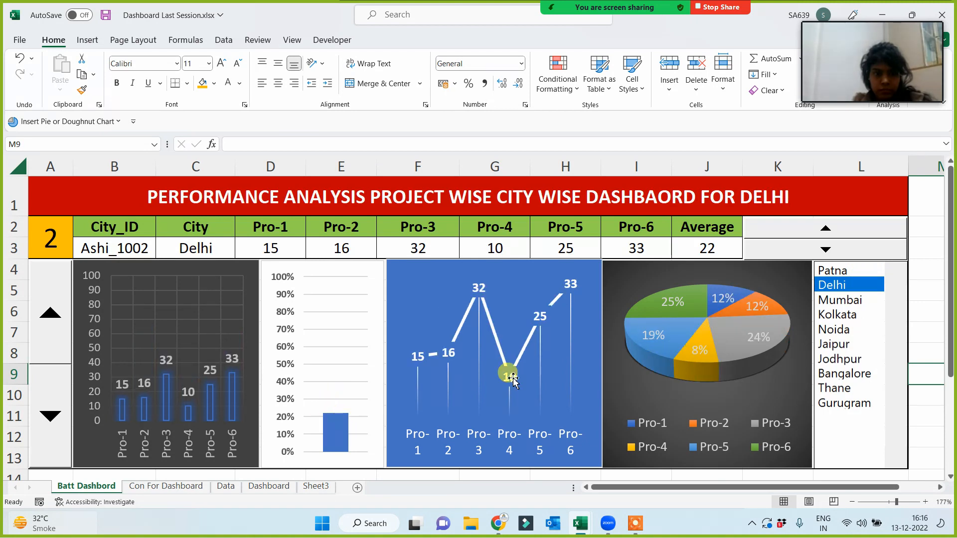
# Step: Set the gap width of the percentage chart's data series to 0%
pyautogui.moveTo(329, 434)
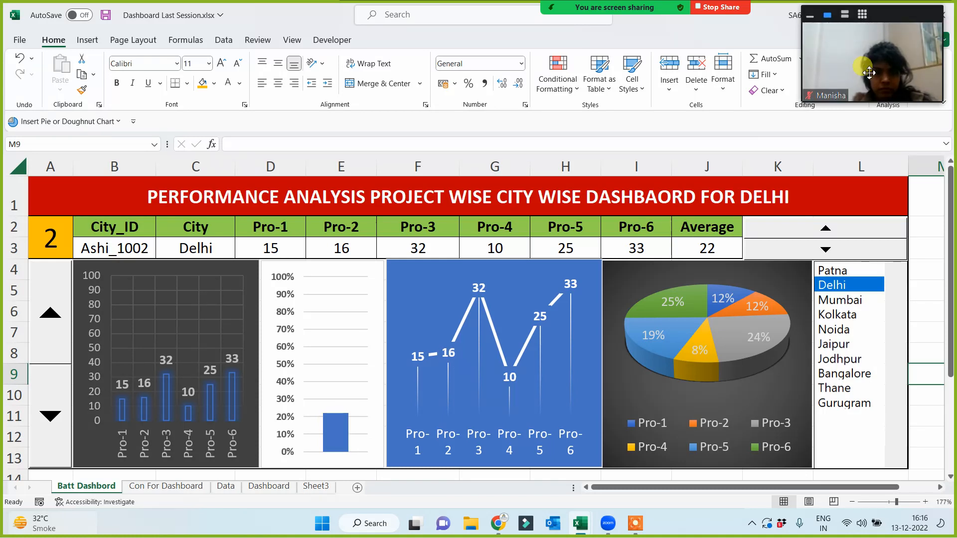
pyautogui.click(335, 429)
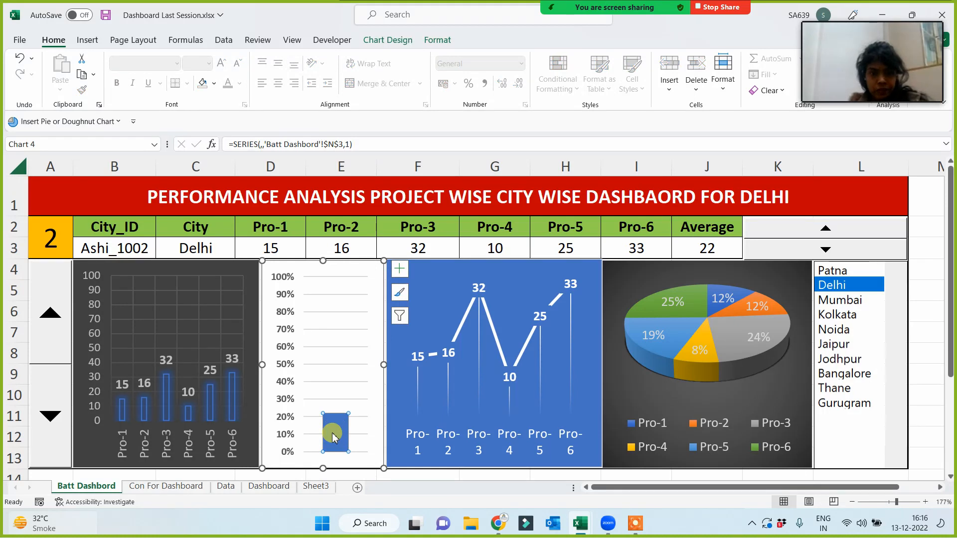
pyautogui.rightClick(335, 429)
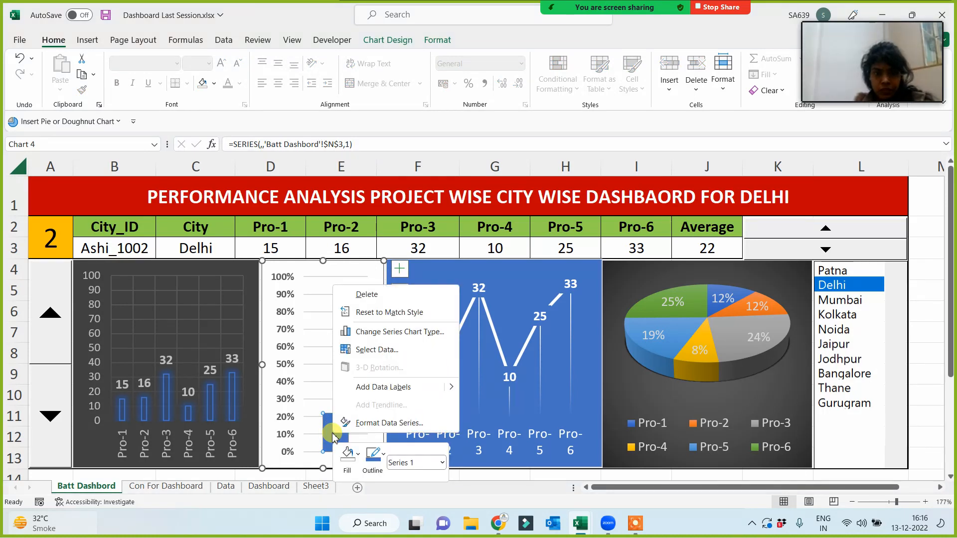
pyautogui.click(376, 427)
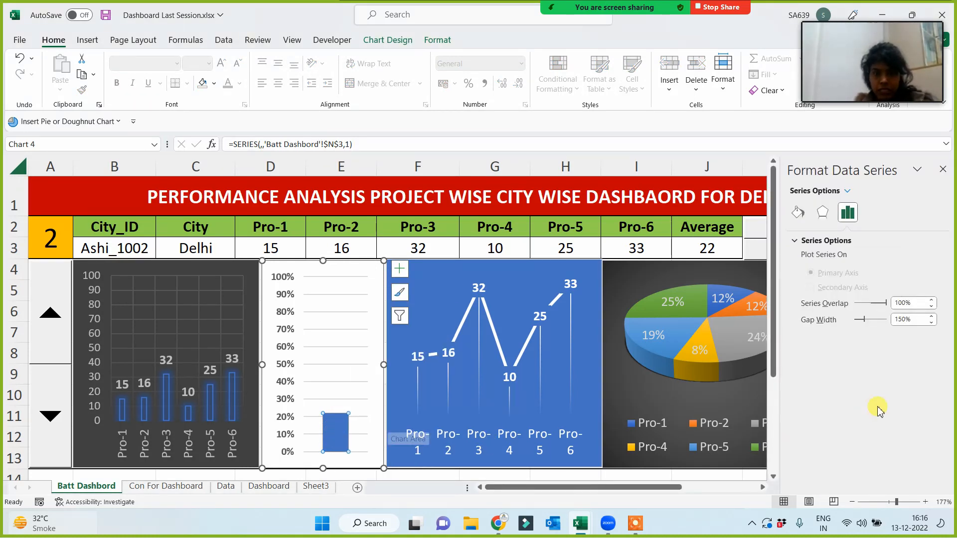
pyautogui.moveTo(872, 319); pyautogui.dragTo(879, 319)
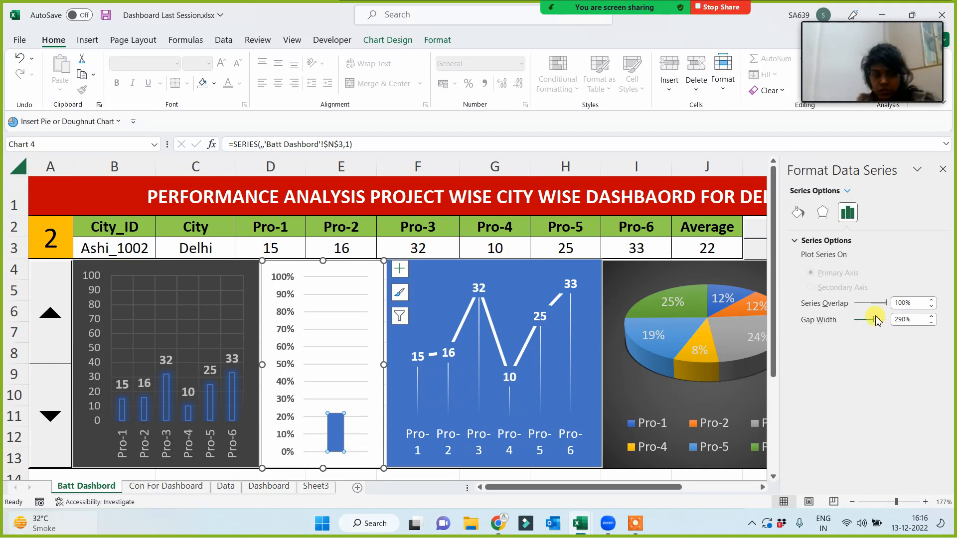
pyautogui.moveTo(872, 323); pyautogui.dragTo(854, 323)
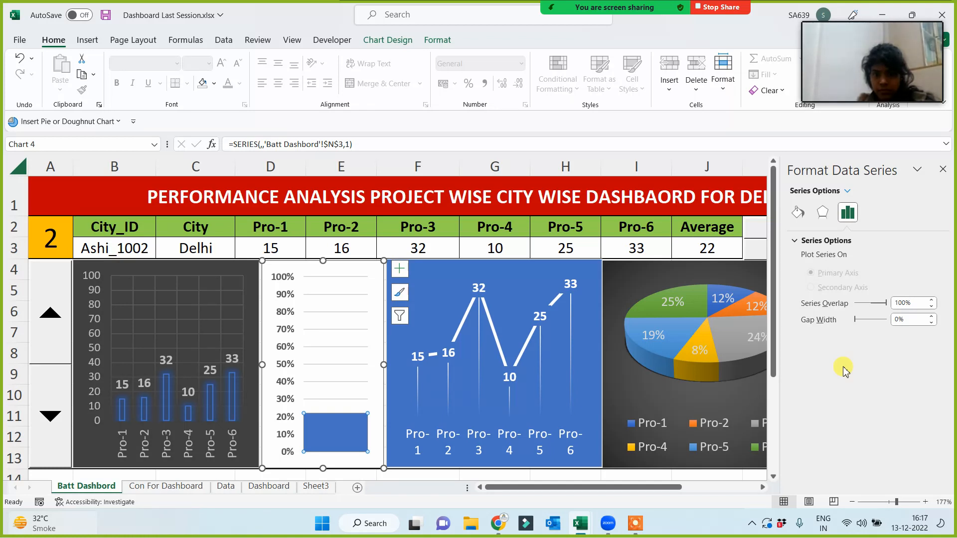
# Step: Fill the percentage chart's plot area with grey
pyautogui.click(331, 349)
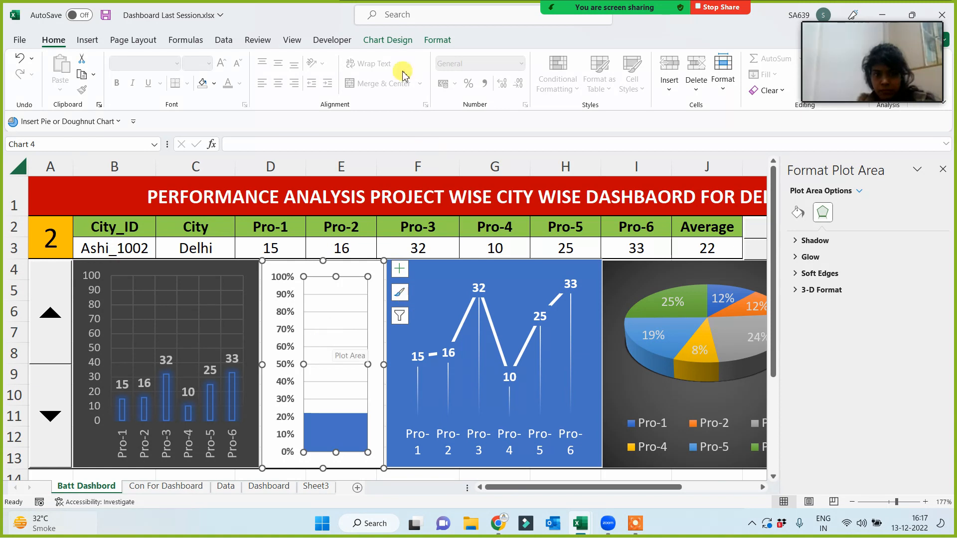
pyautogui.click(437, 40)
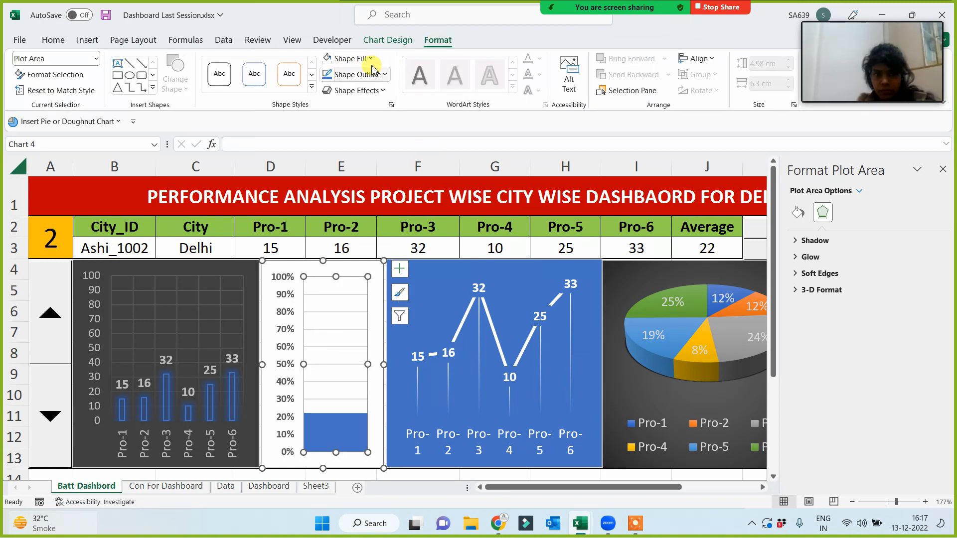
pyautogui.click(349, 58)
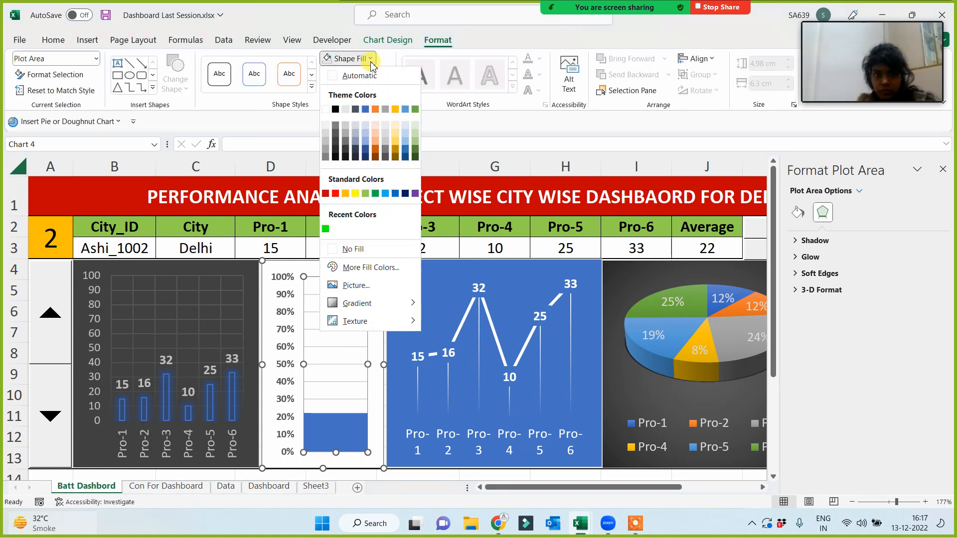
pyautogui.click(326, 145)
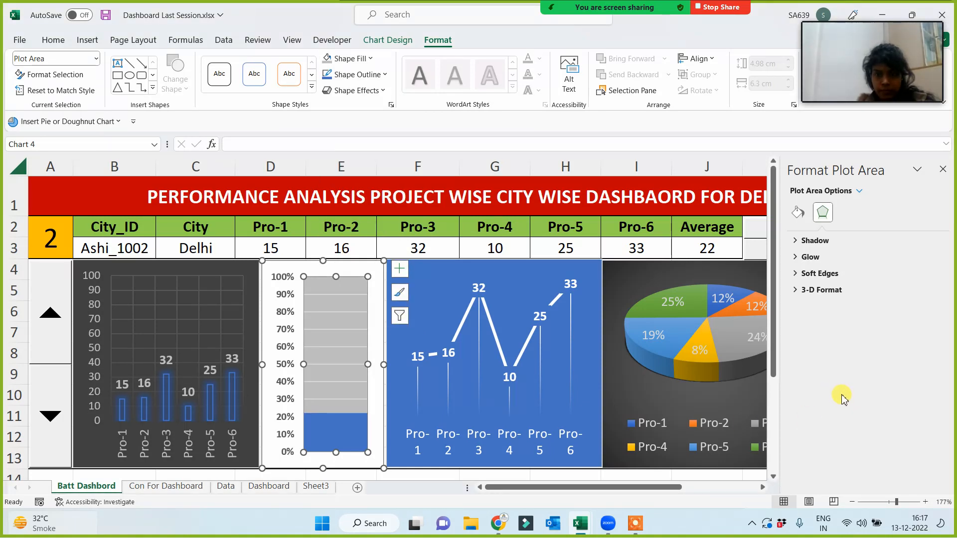
pyautogui.click(942, 169)
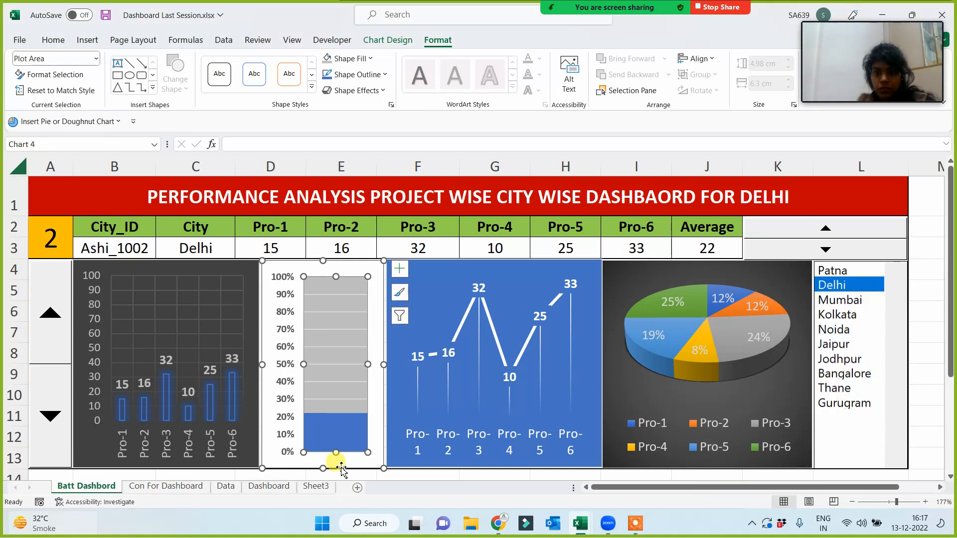
# Step: Show Mumbai and Noida in turn to check how the filled column responds to the selected city
pyautogui.click(928, 312)
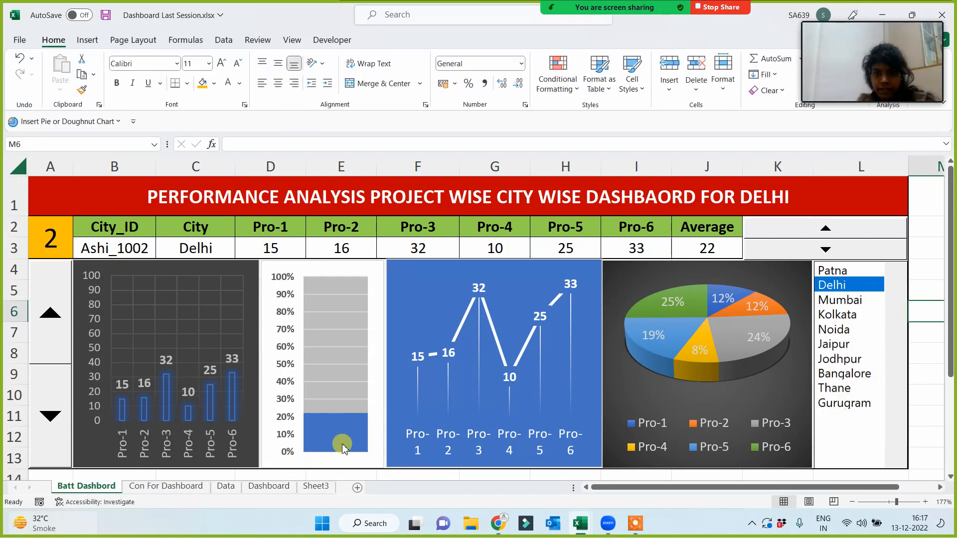
pyautogui.click(847, 299)
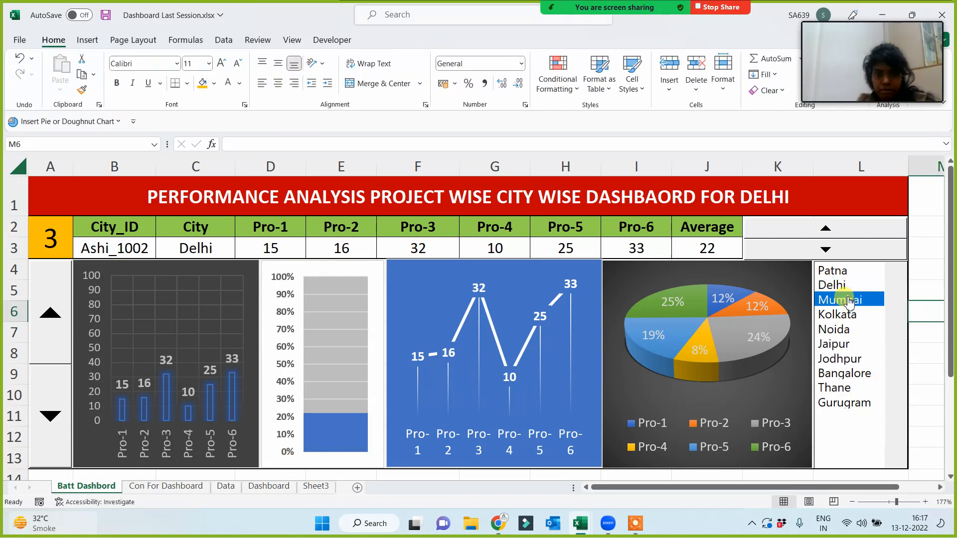
pyautogui.click(836, 329)
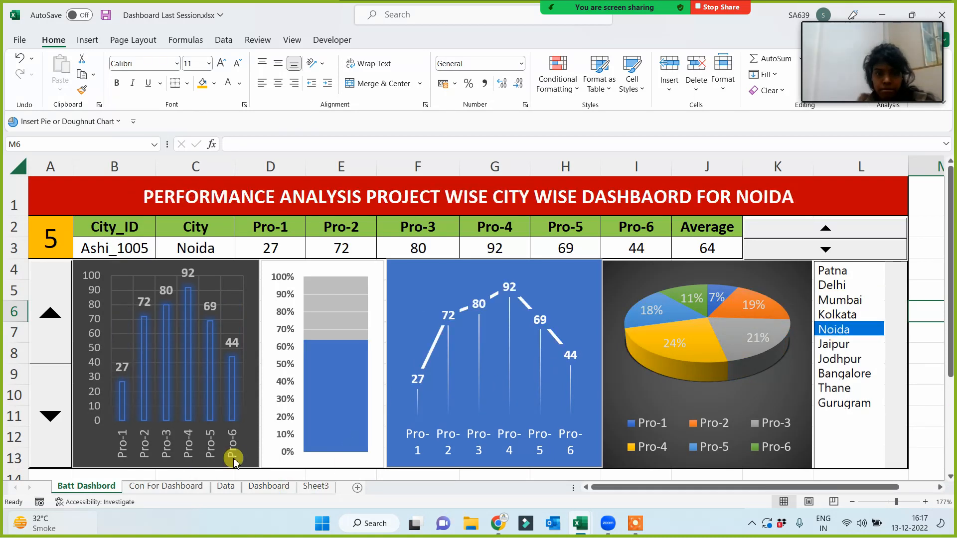
pyautogui.click(337, 389)
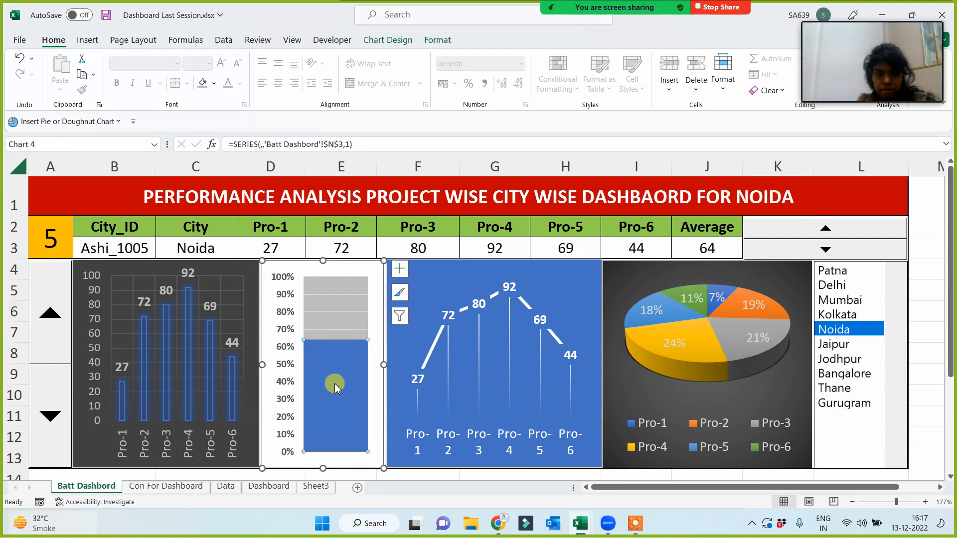
pyautogui.rightClick(338, 383)
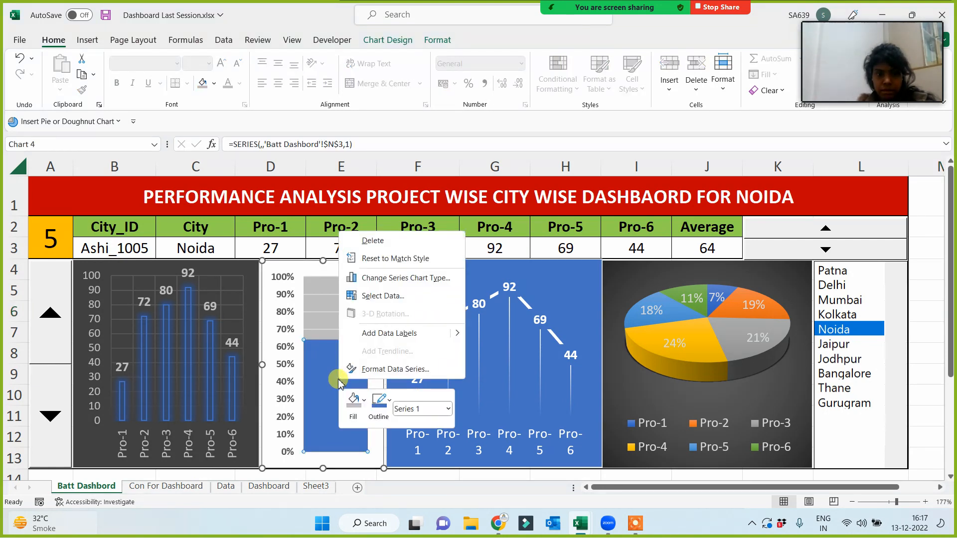
pyautogui.click(321, 302)
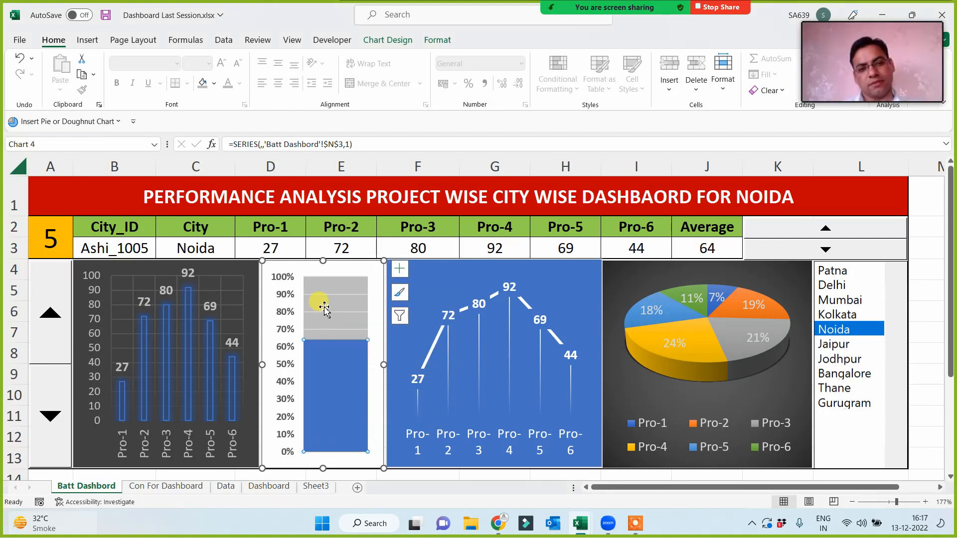
# Step: Apply a green linear preset gradient fill to the percentage chart's data series
pyautogui.click(327, 307)
pyautogui.press('Escape')
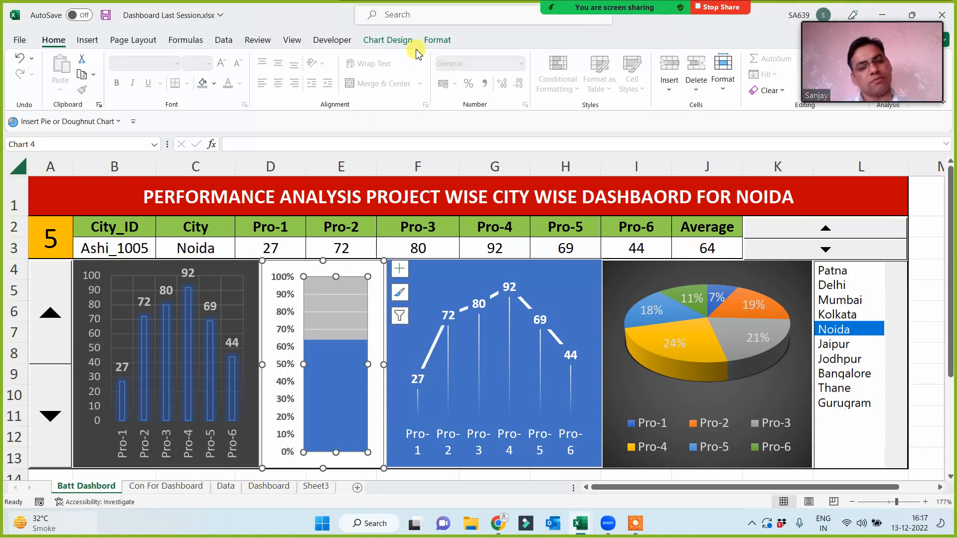
pyautogui.click(438, 40)
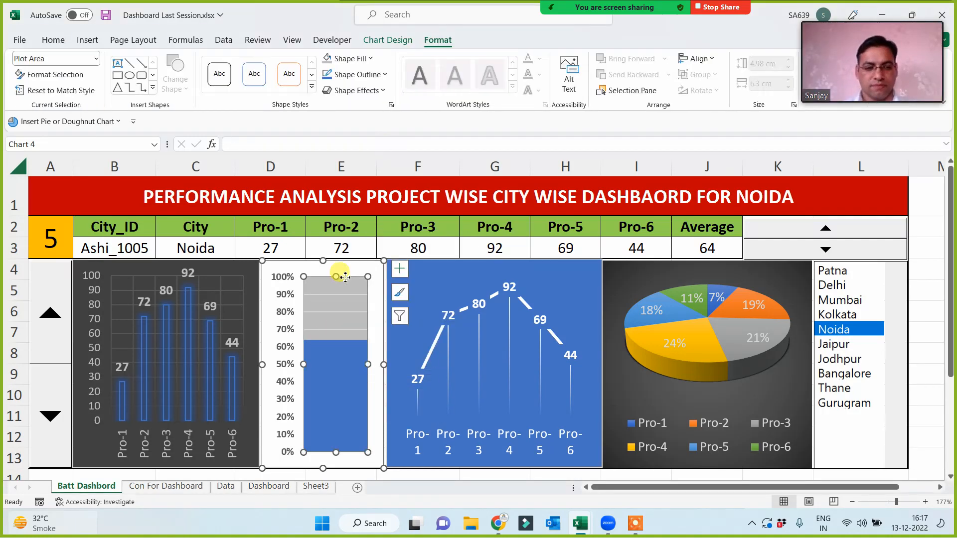
pyautogui.click(328, 399)
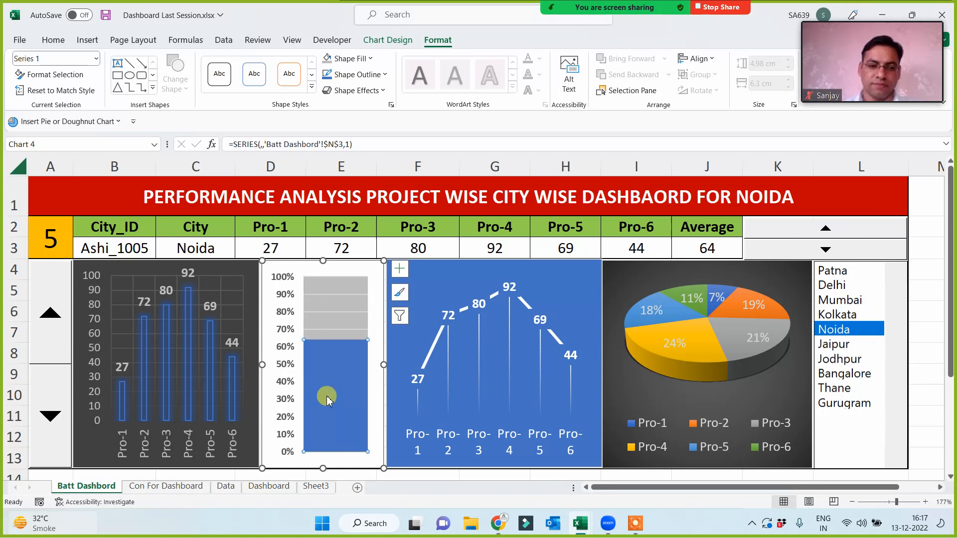
pyautogui.moveTo(331, 375)
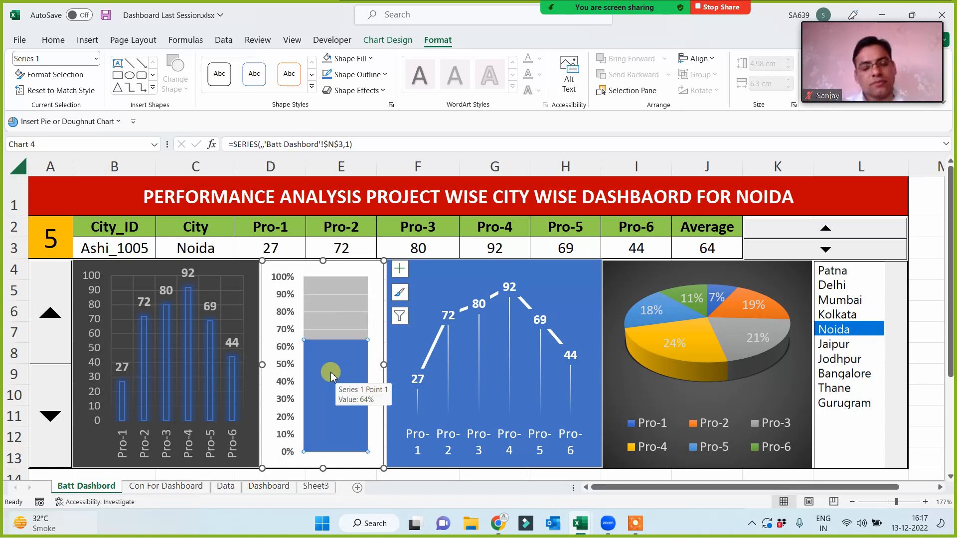
pyautogui.rightClick(331, 375)
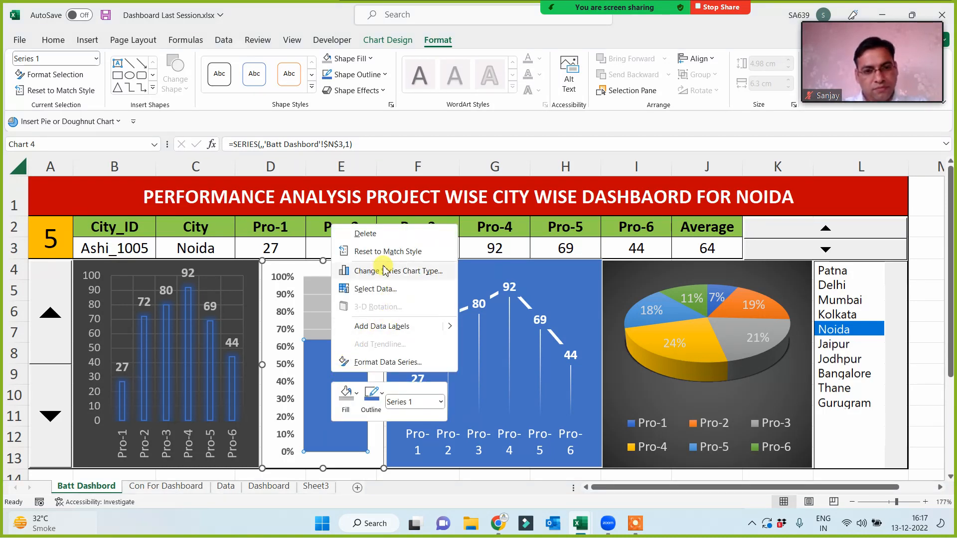
pyautogui.click(382, 364)
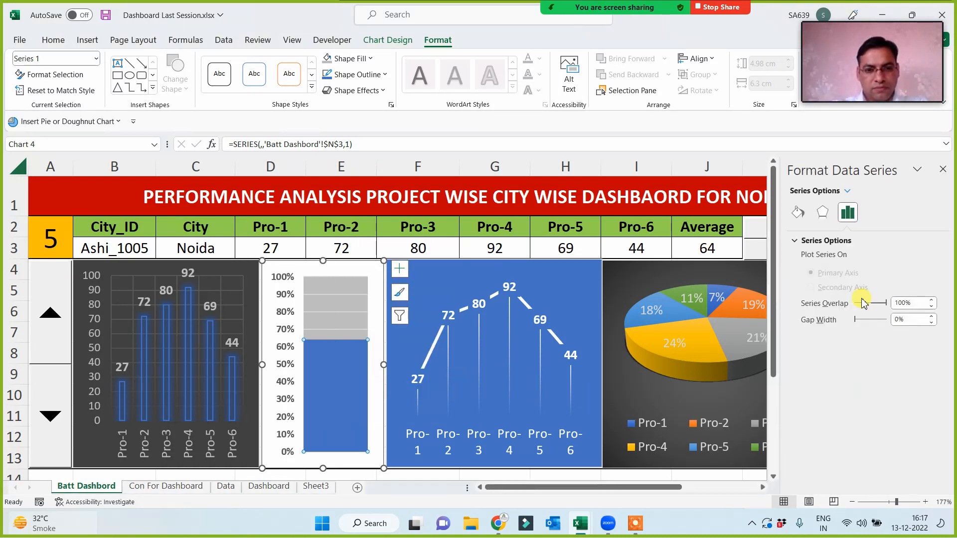
pyautogui.click(797, 219)
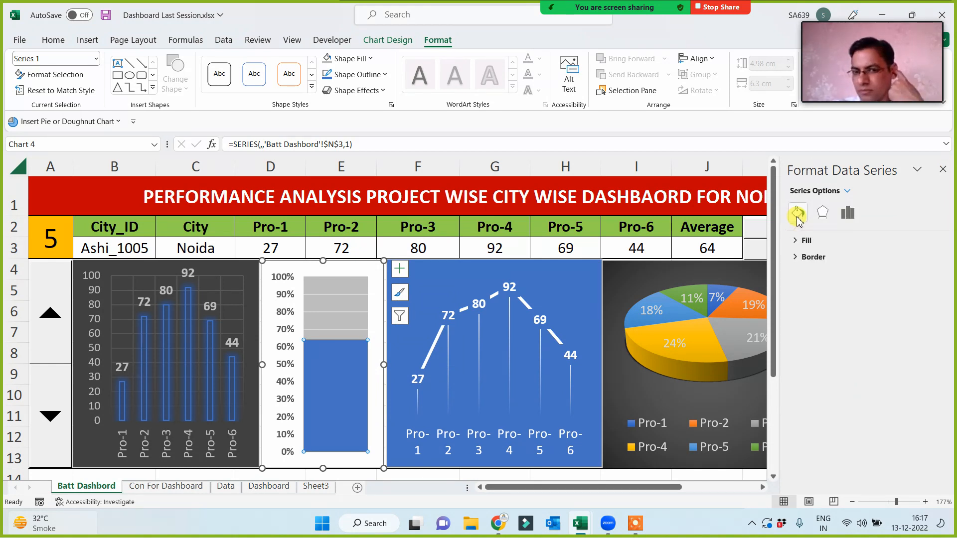
pyautogui.click(798, 242)
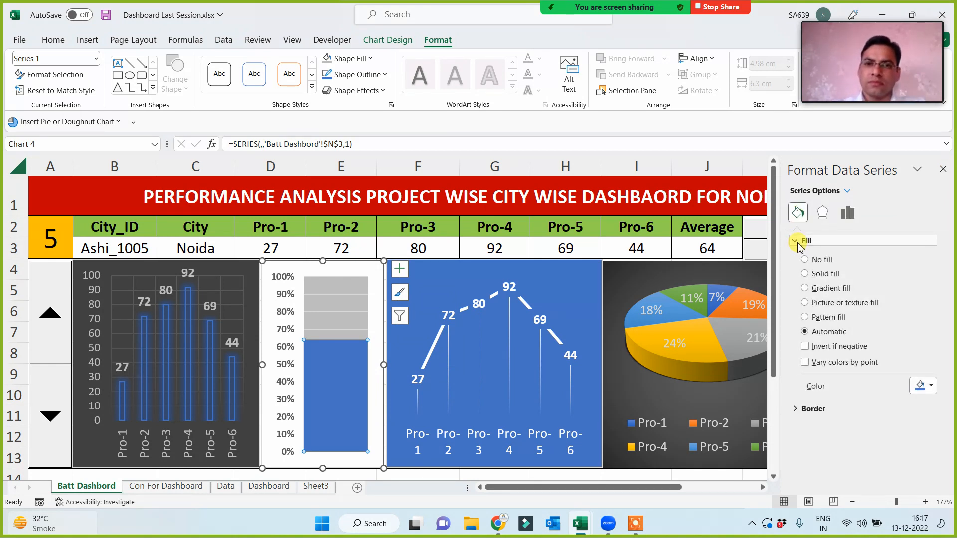
pyautogui.click(807, 289)
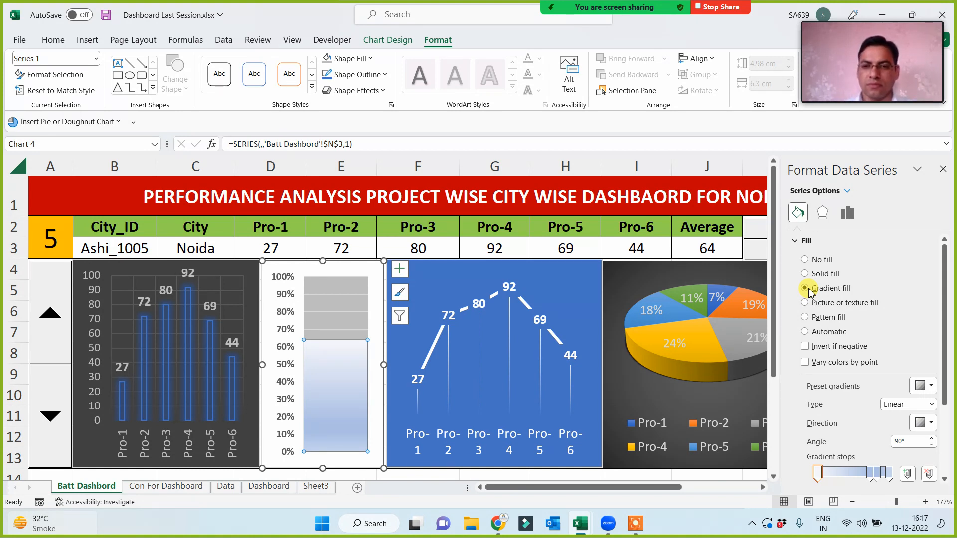
pyautogui.click(930, 386)
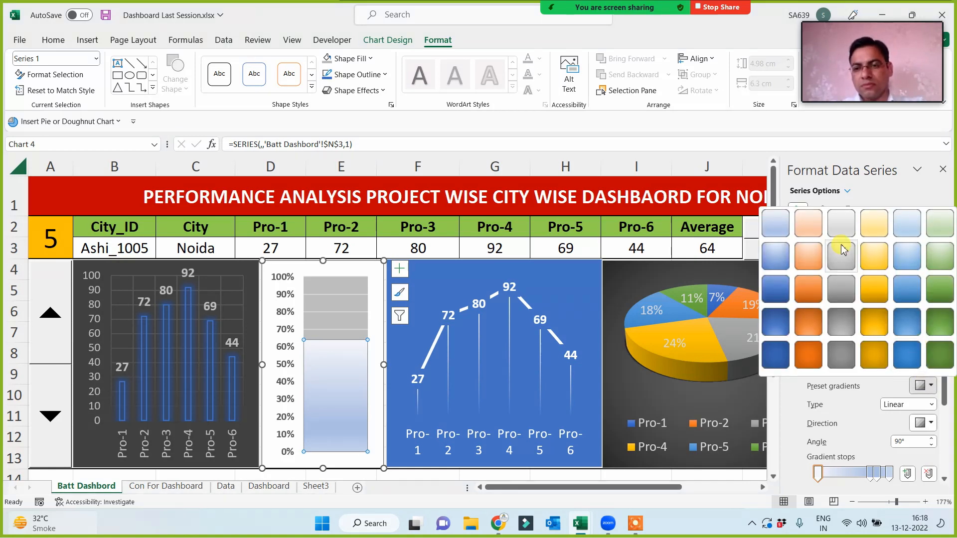
pyautogui.click(939, 297)
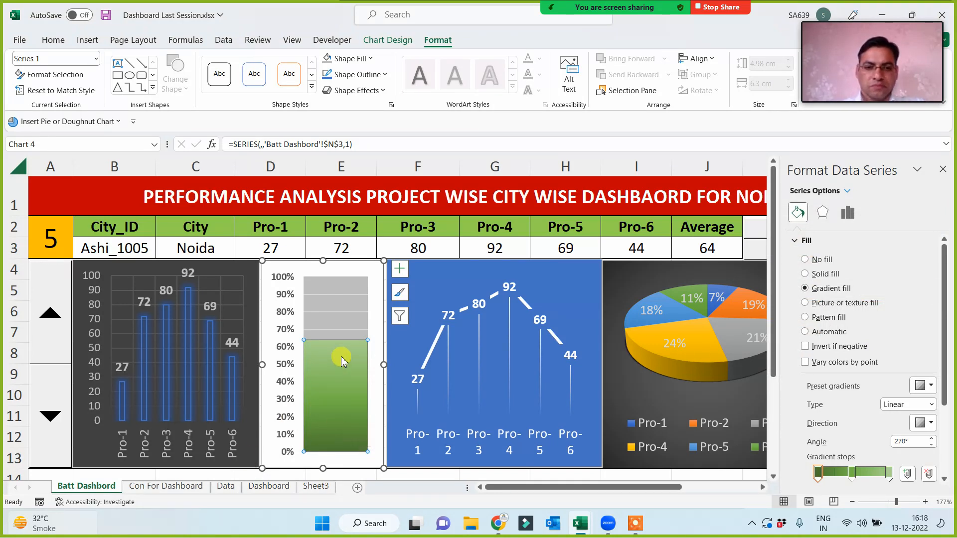
# Step: Change the direction of the column's green gradient so it runs left to right at a 0° angle
pyautogui.scroll(-3, 946, 354)
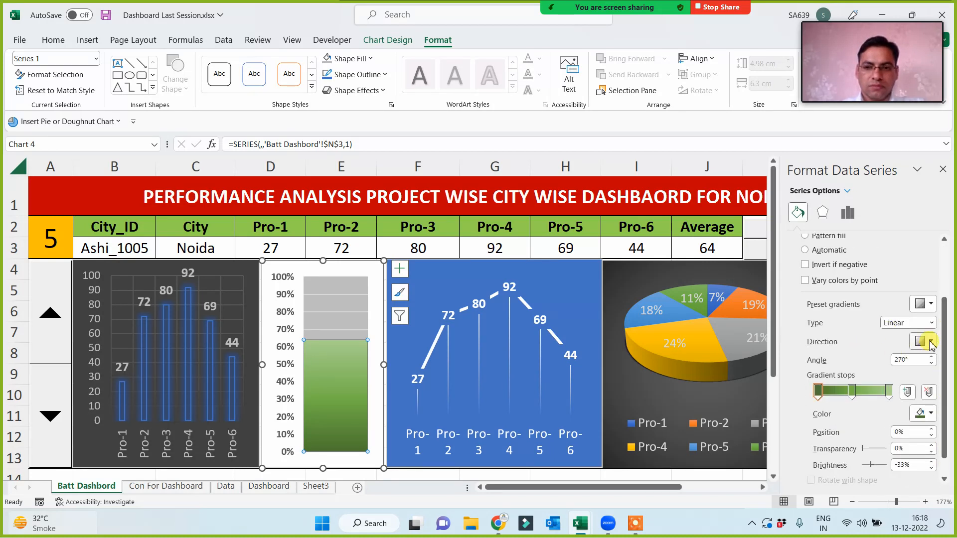
pyautogui.click(930, 343)
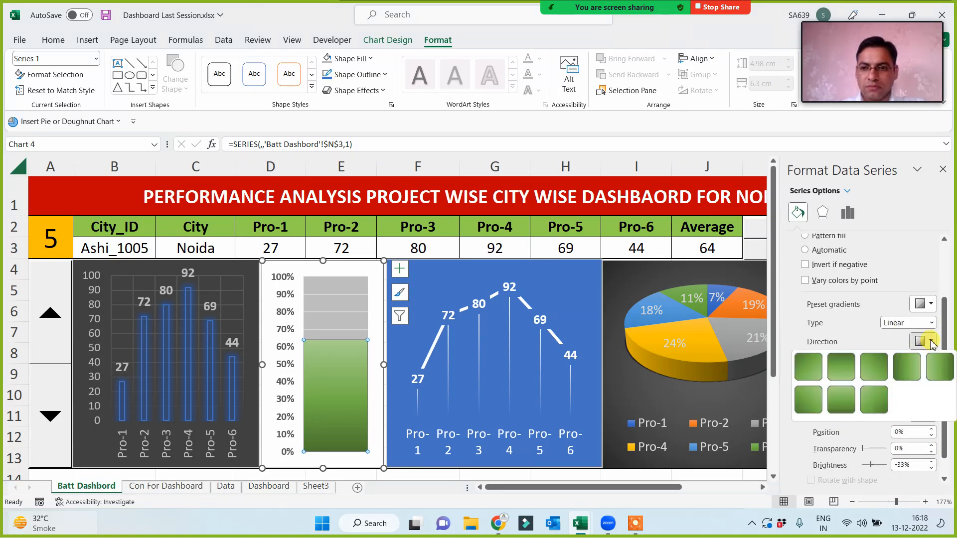
pyautogui.click(906, 369)
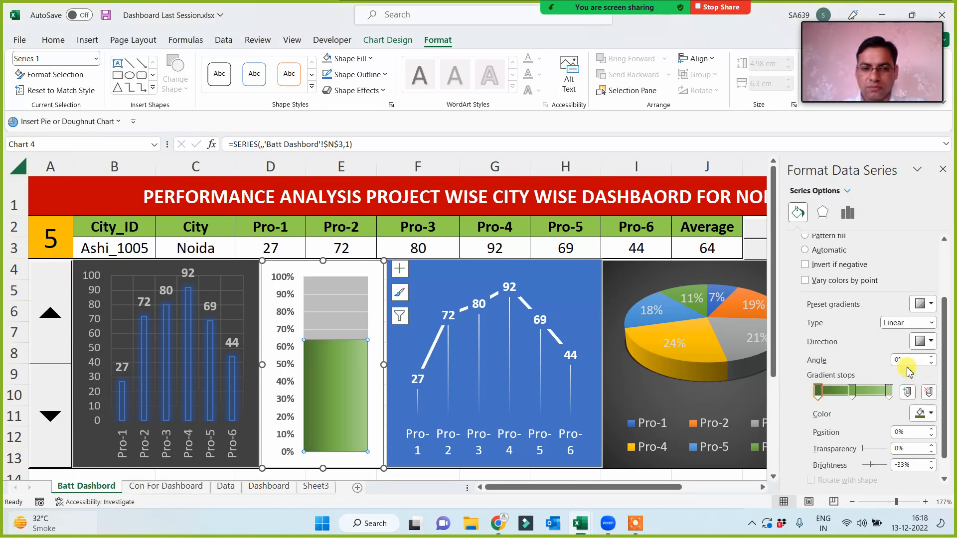
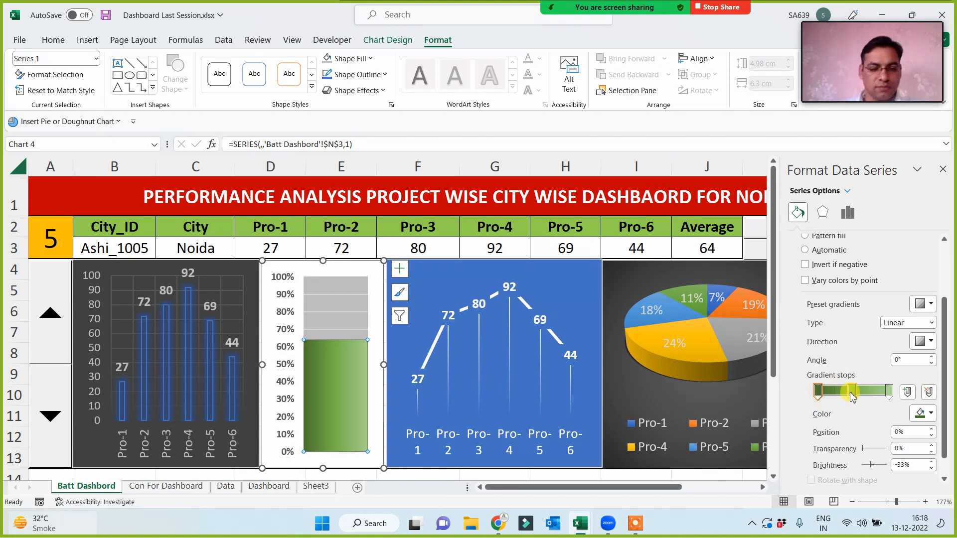
# Step: Colour the column gradient's last stop, at 100%, black
pyautogui.click(890, 392)
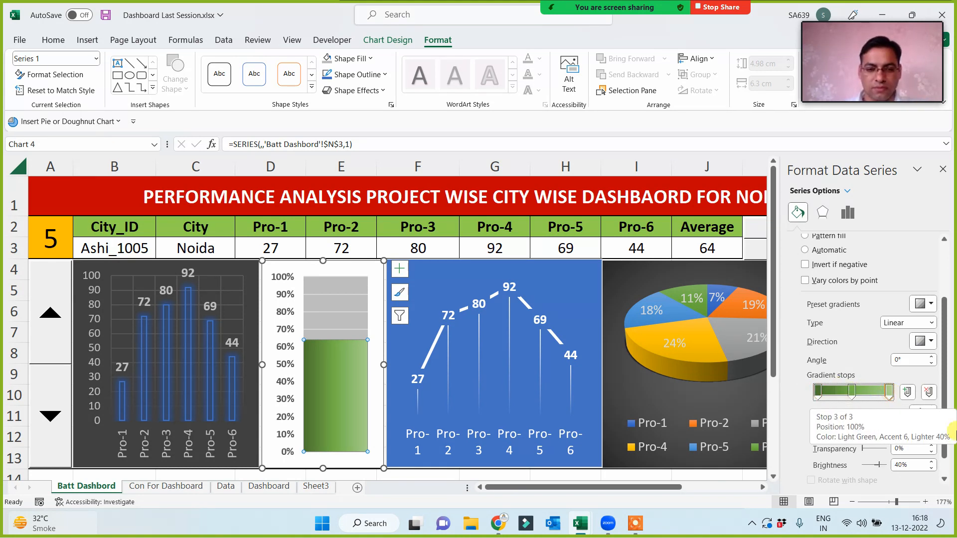
pyautogui.scroll(-1, 945, 394)
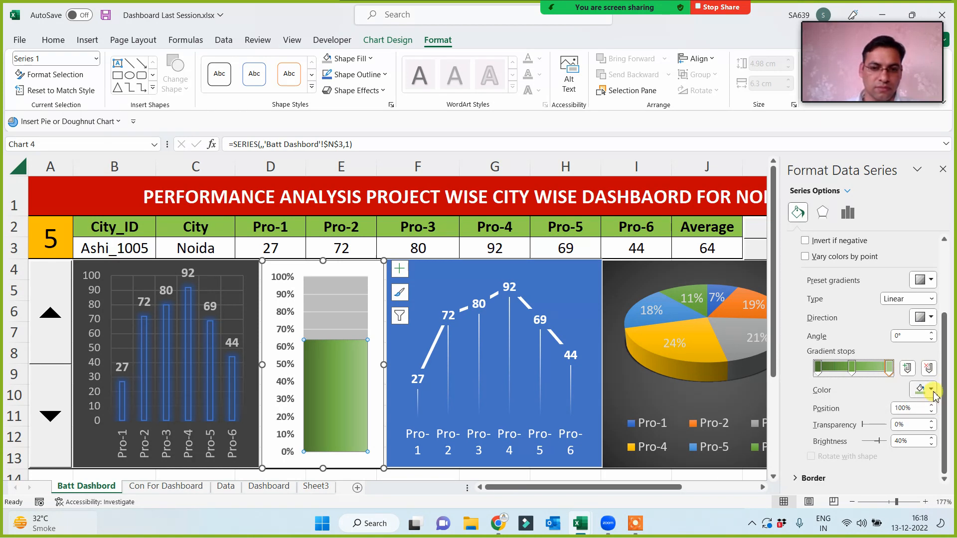
pyautogui.click(930, 390)
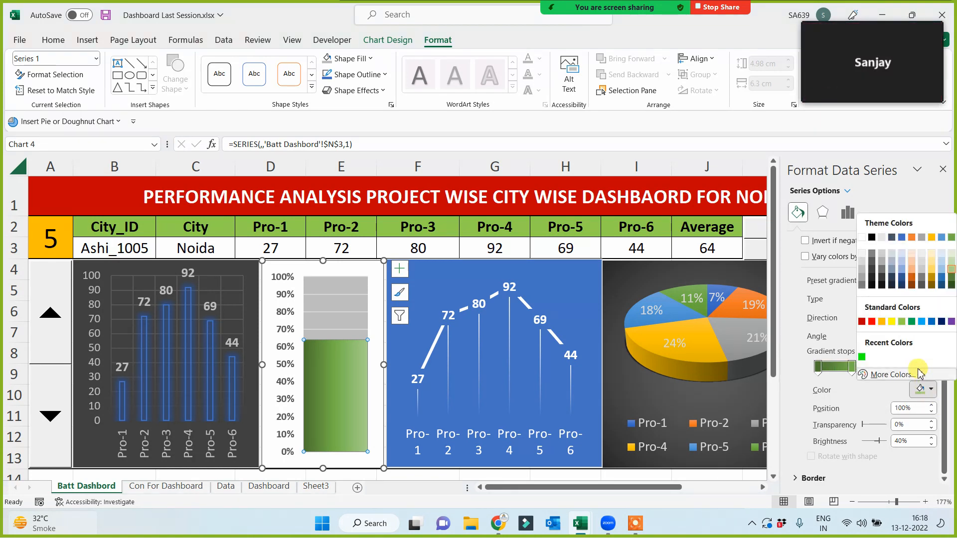
pyautogui.click(872, 238)
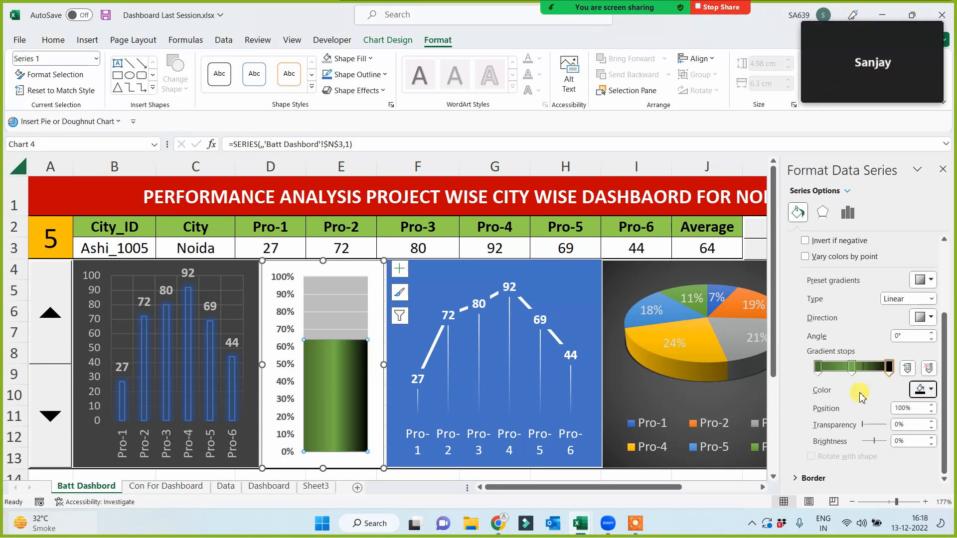
# Step: Move the column gradient's middle stop to 52%, colour it white, and close the series formatting options
pyautogui.moveTo(853, 368); pyautogui.dragTo(857, 370)
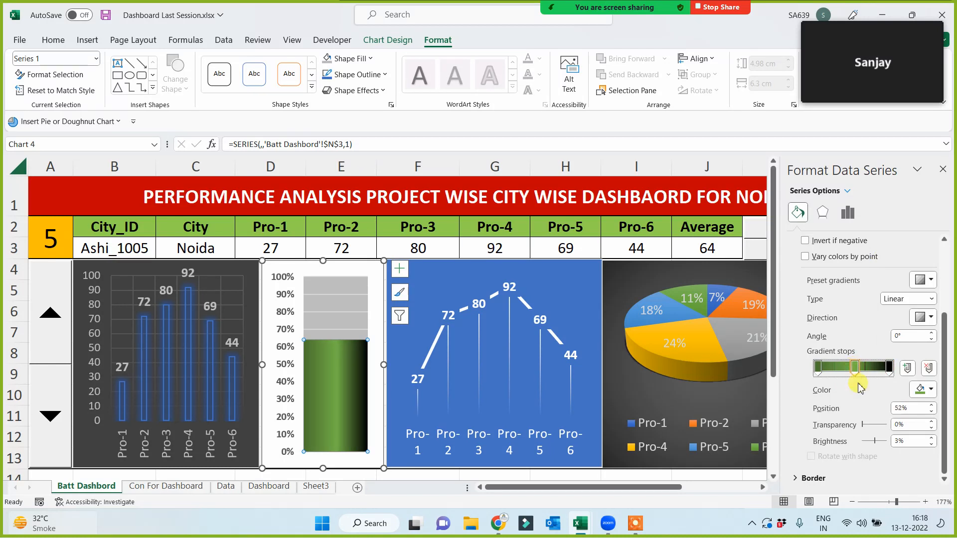
pyautogui.click(930, 390)
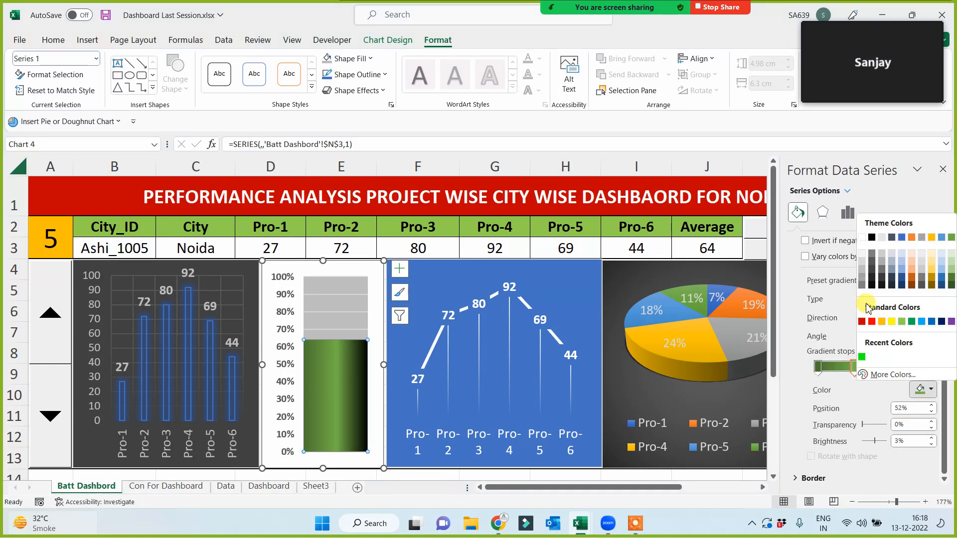
pyautogui.click(862, 238)
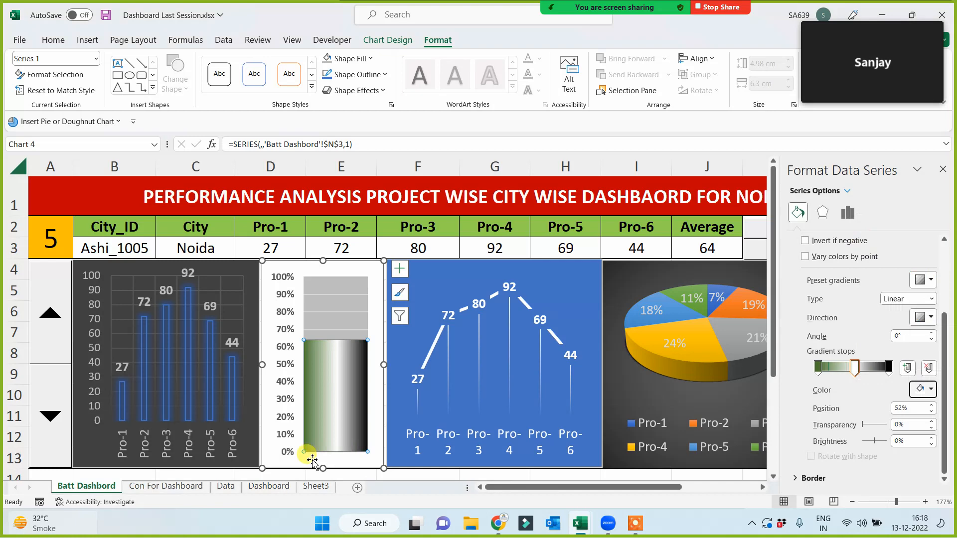
pyautogui.click(715, 474)
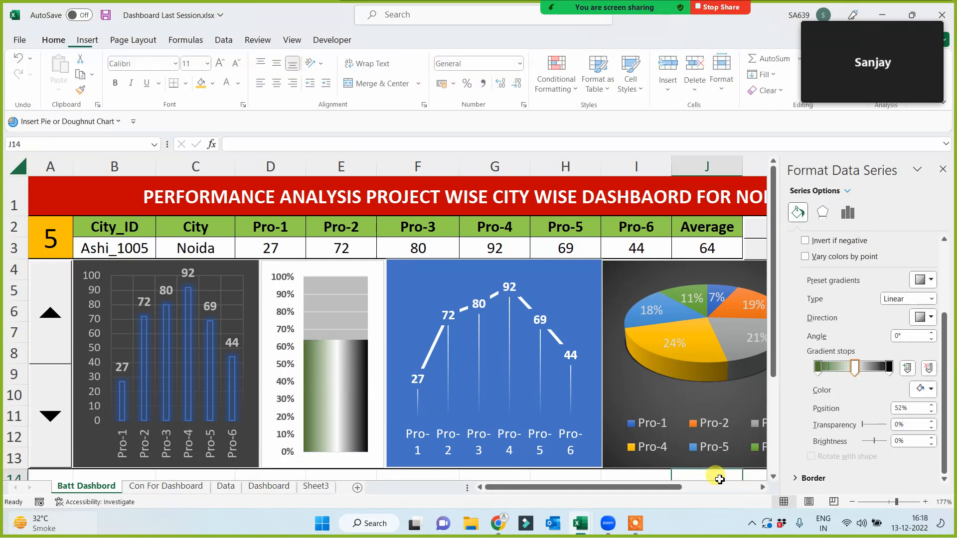
pyautogui.click(942, 170)
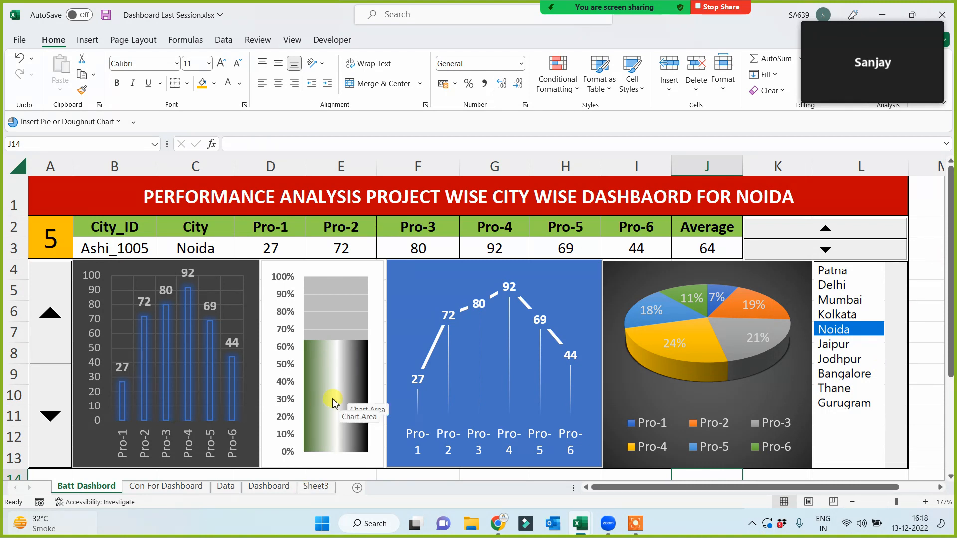
# Step: Fill the percentage chart's plot area with an orange linear preset gradient running left to right at a 0° angle
pyautogui.moveTo(862, 53)
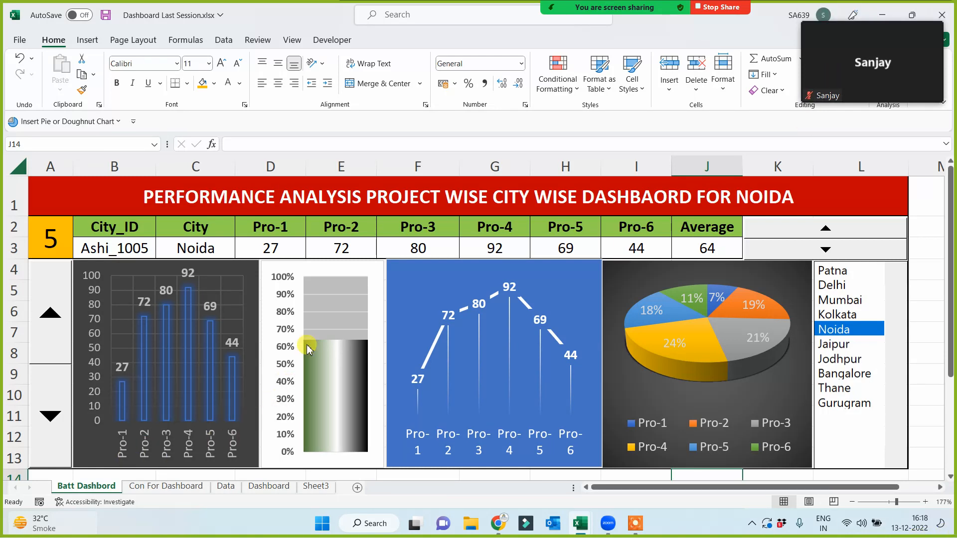
pyautogui.click(337, 309)
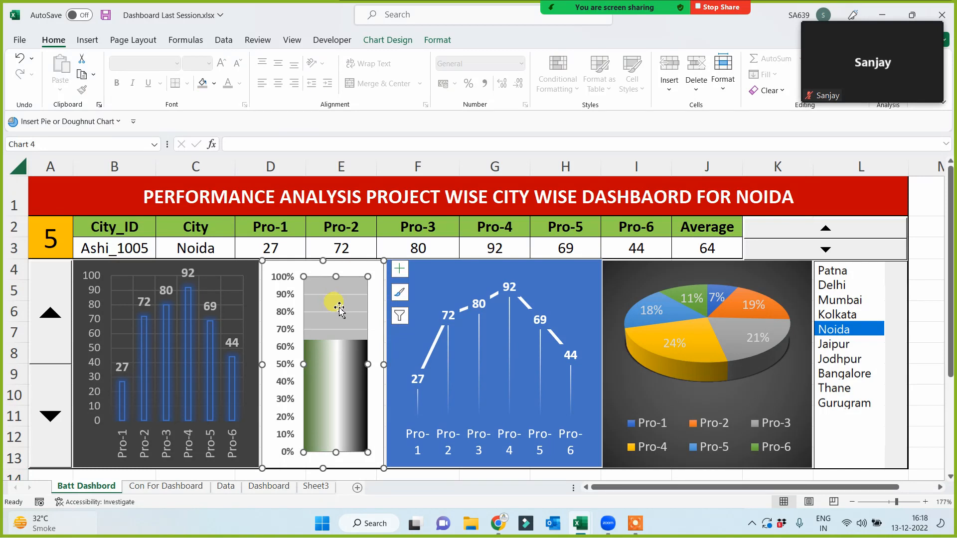
pyautogui.rightClick(339, 307)
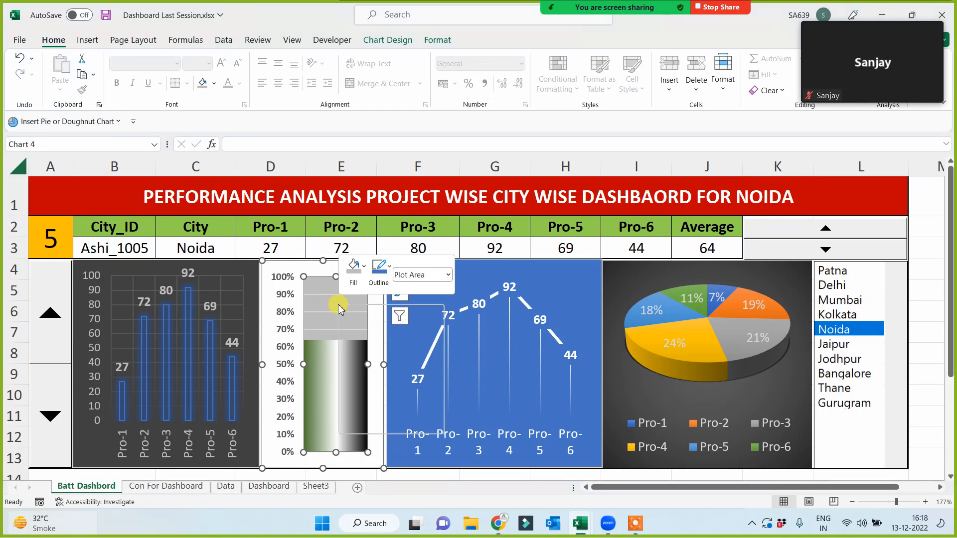
pyautogui.click(386, 423)
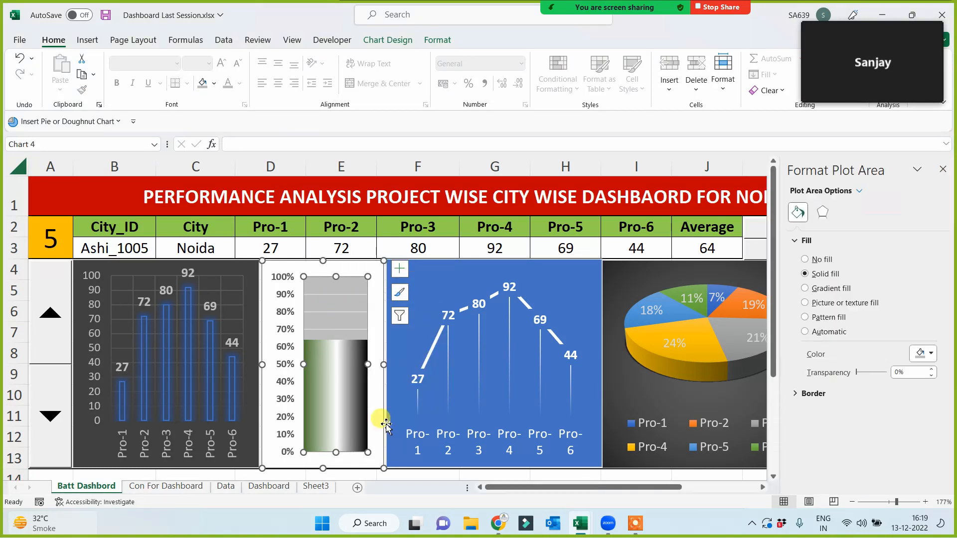
pyautogui.click(805, 288)
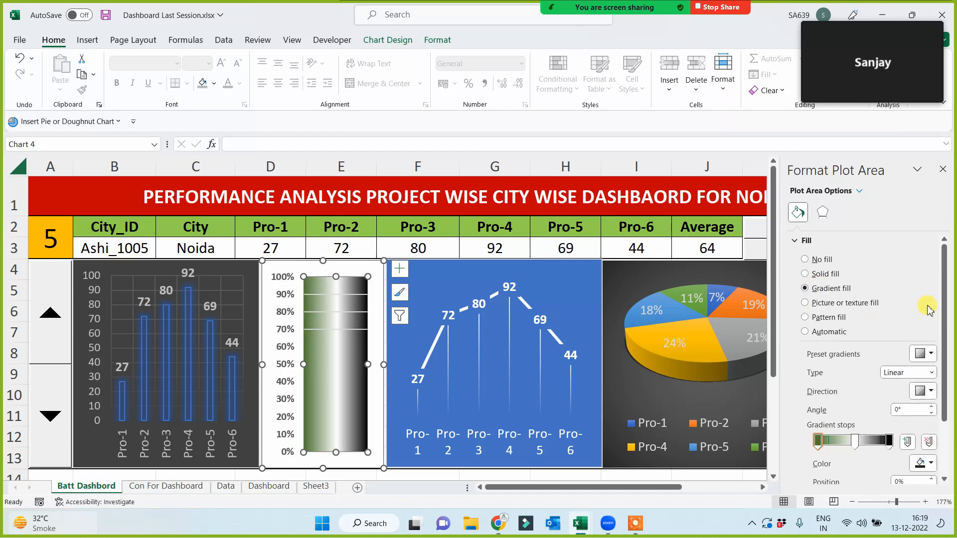
pyautogui.click(931, 353)
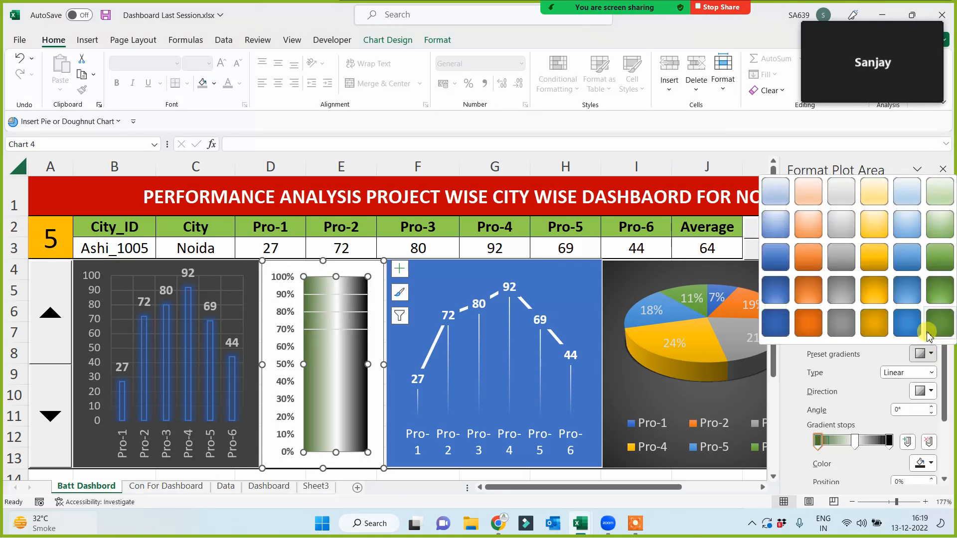
pyautogui.click(808, 258)
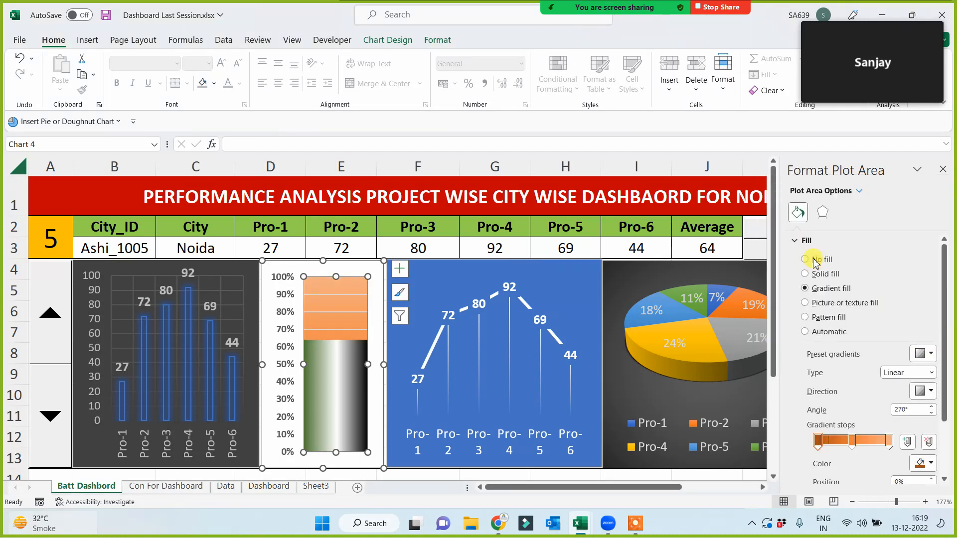
pyautogui.click(931, 391)
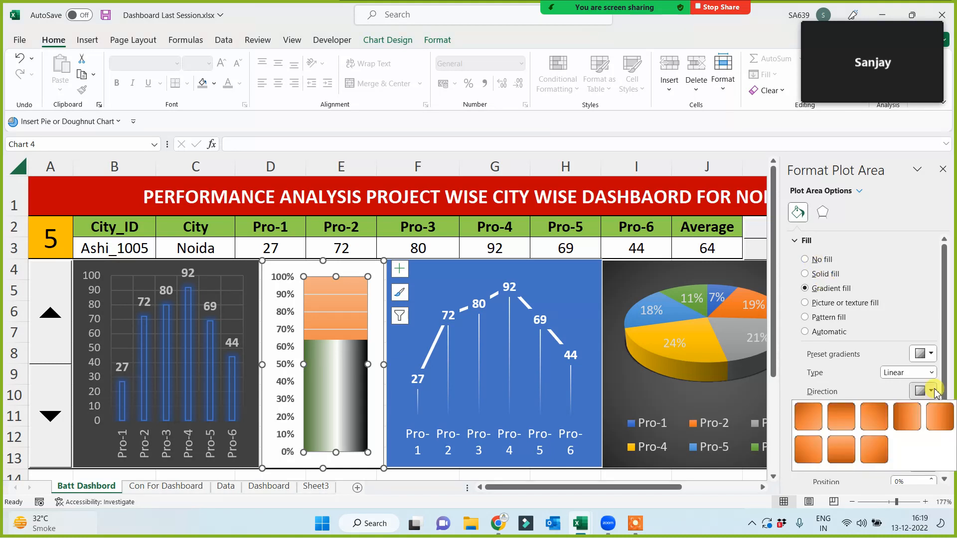
pyautogui.click(906, 422)
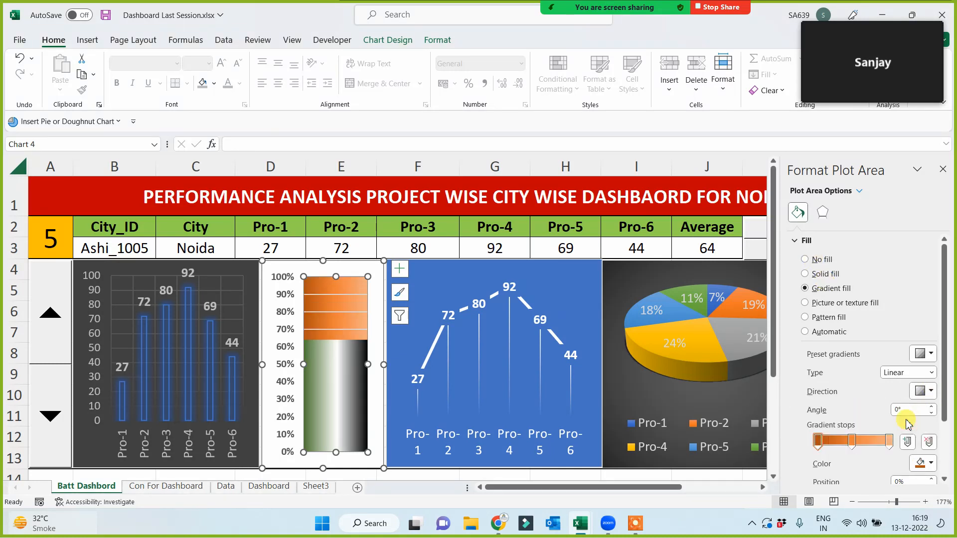
# Step: Colour the plot area gradient's last stop, at 100%, dark grey and its middle stop, at 51%, white
pyautogui.click(889, 441)
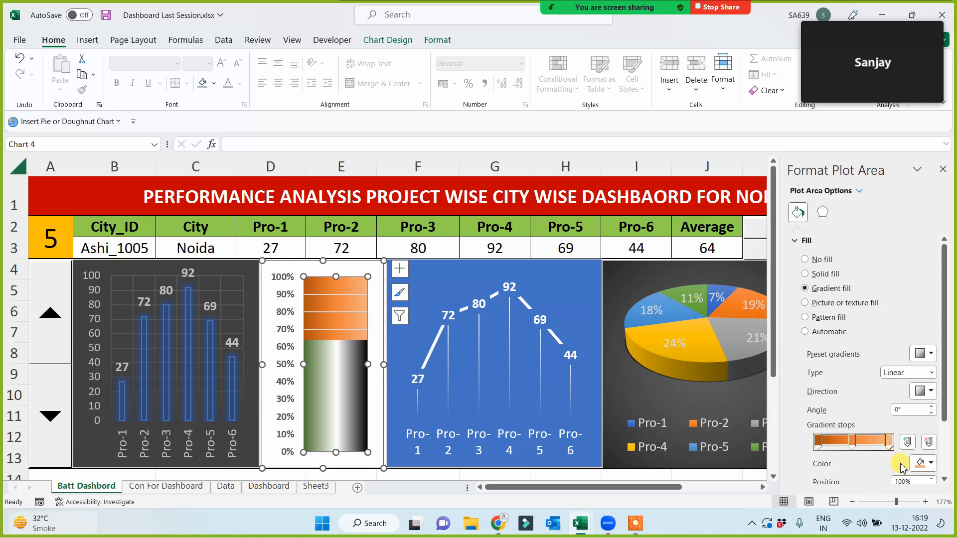
pyautogui.click(930, 462)
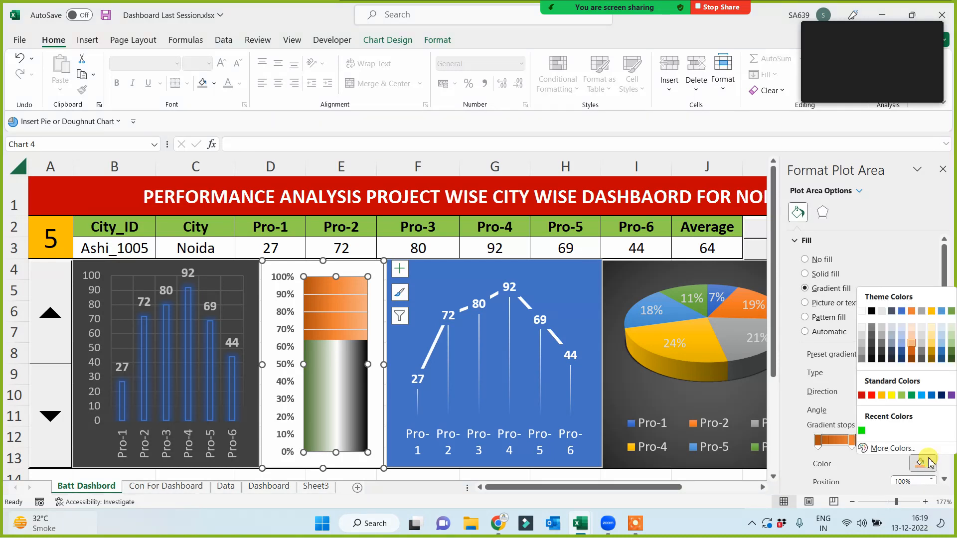
pyautogui.click(872, 352)
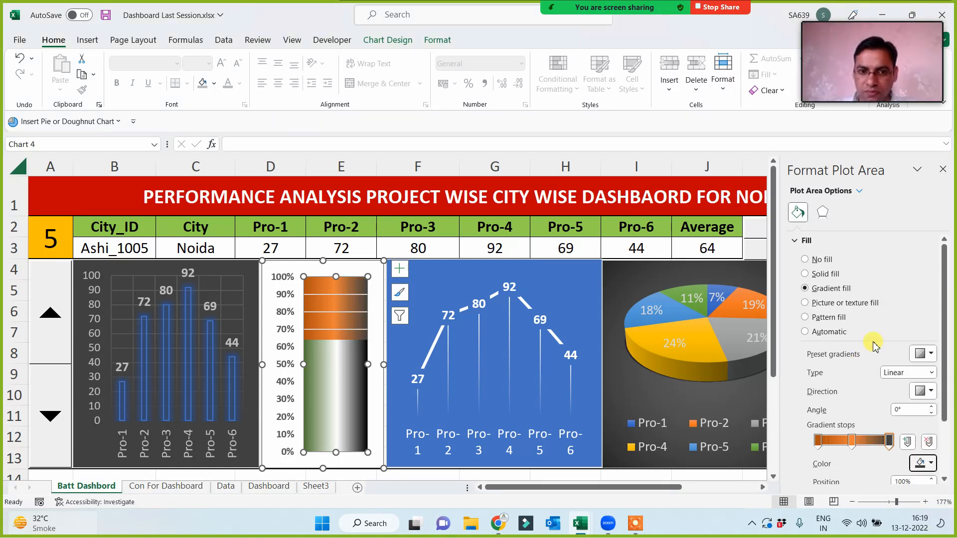
pyautogui.click(855, 439)
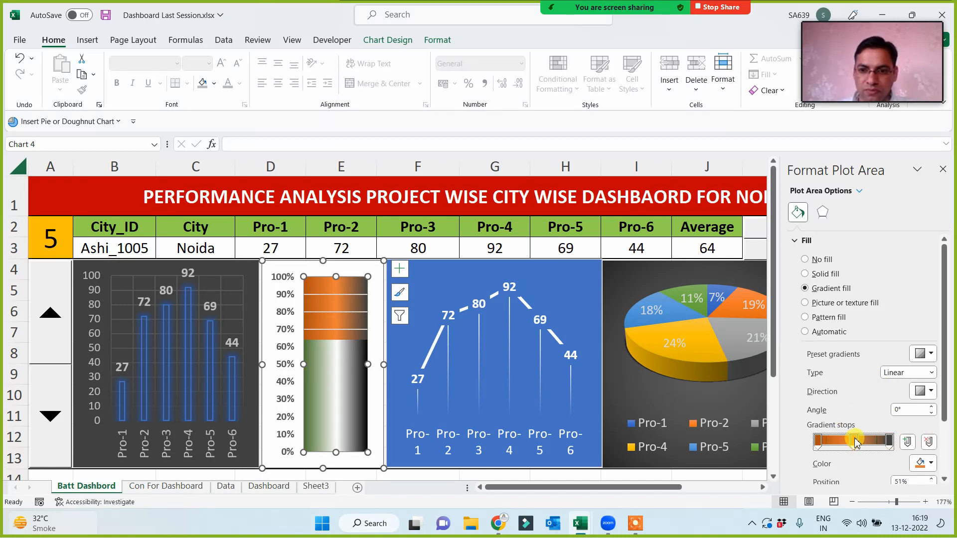
pyautogui.click(925, 463)
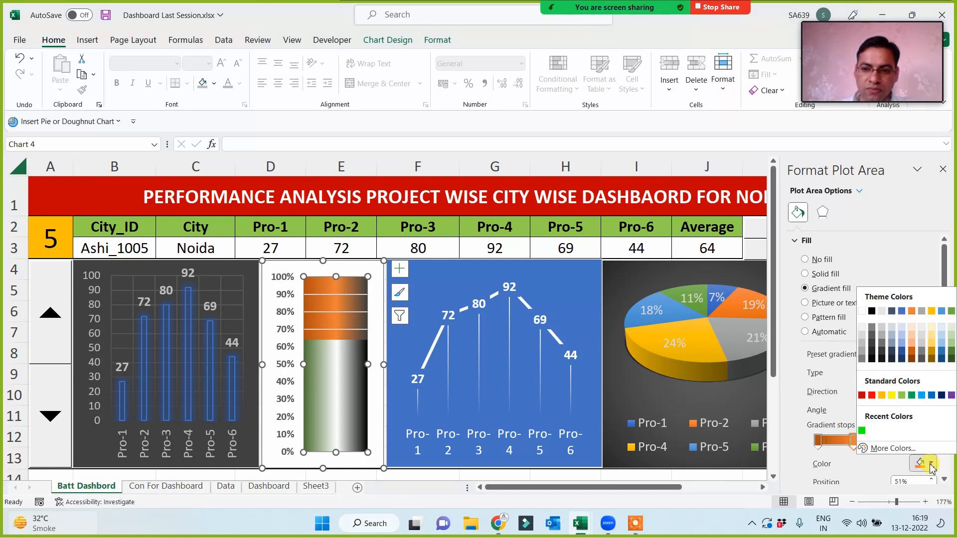
pyautogui.click(864, 312)
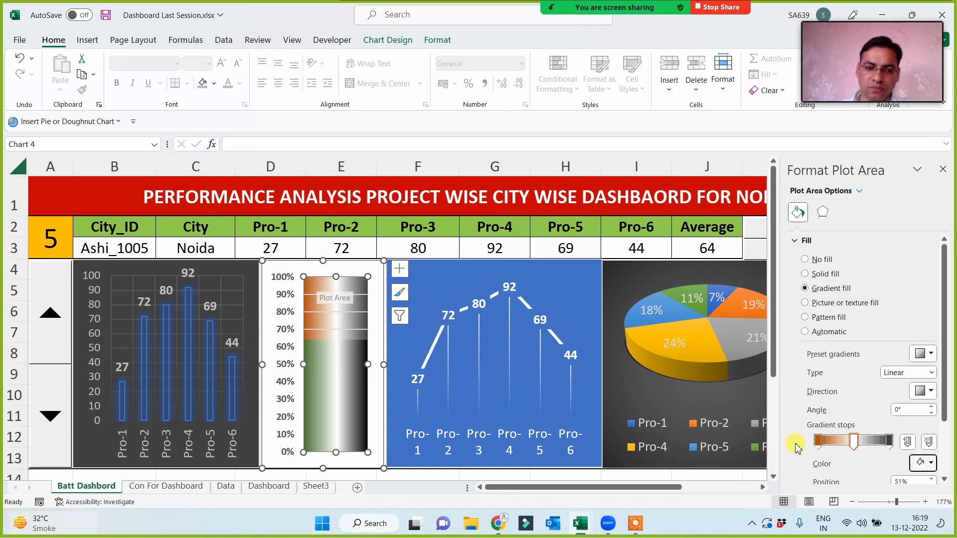
# Step: Colour the plot area gradient's first stop, at 0%, dark red and close the formatting options
pyautogui.click(817, 440)
pyautogui.click(930, 464)
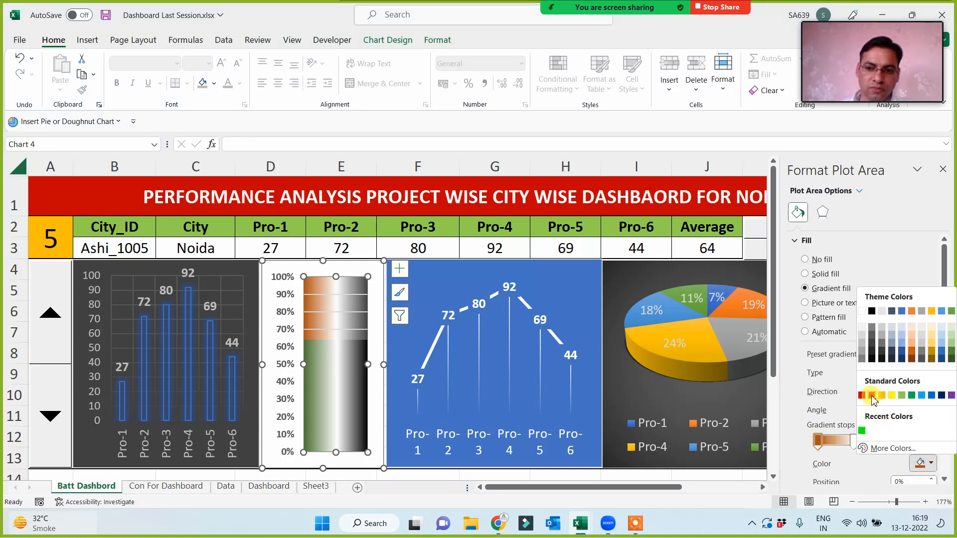
pyautogui.click(871, 401)
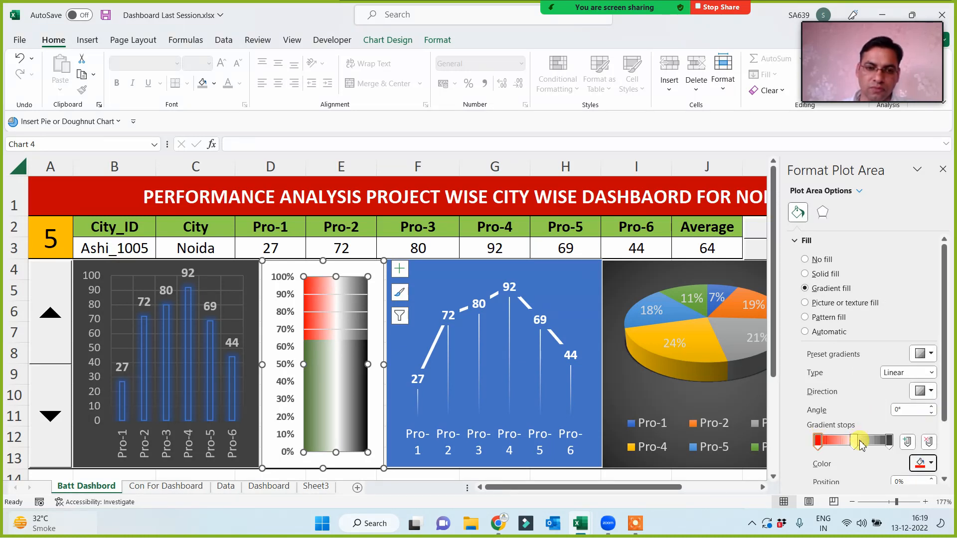
pyautogui.click(931, 462)
pyautogui.click(863, 396)
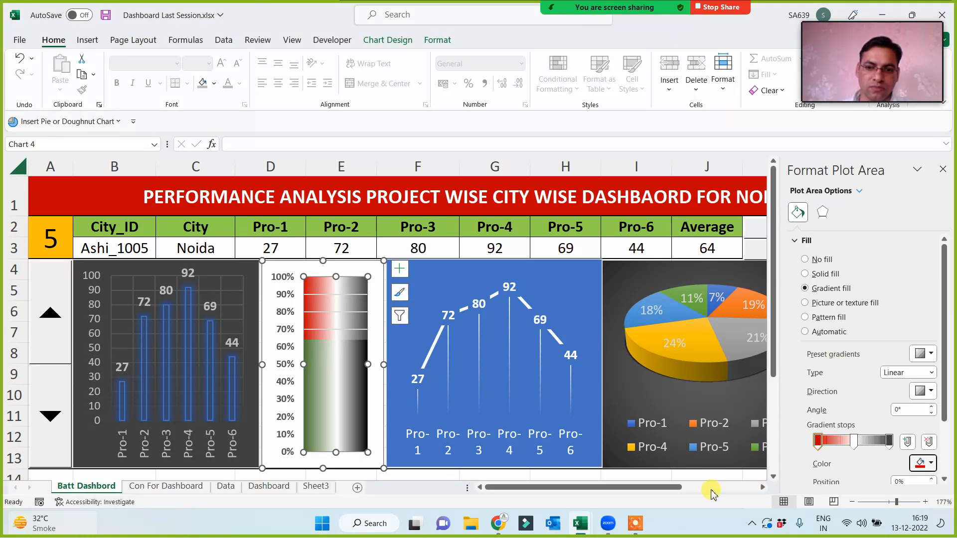
pyautogui.click(724, 476)
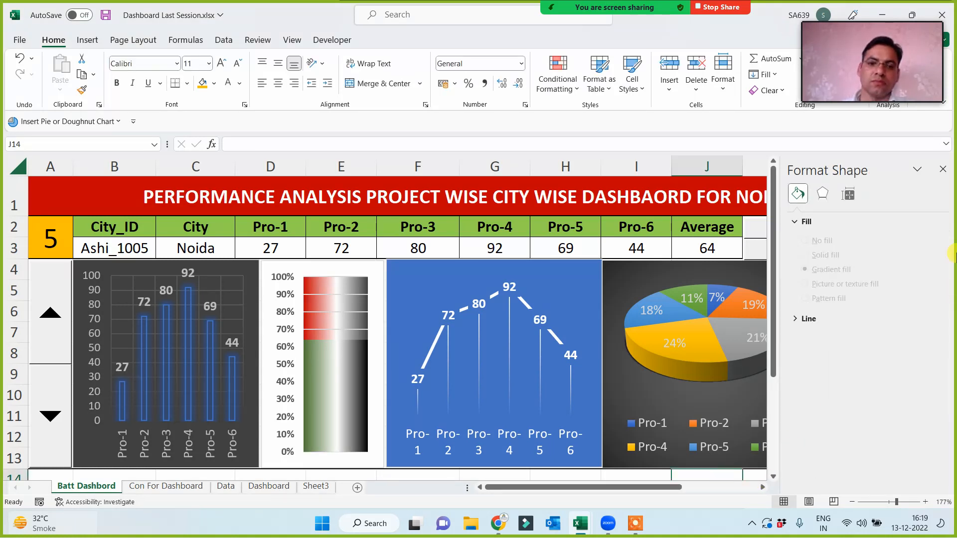
pyautogui.click(942, 169)
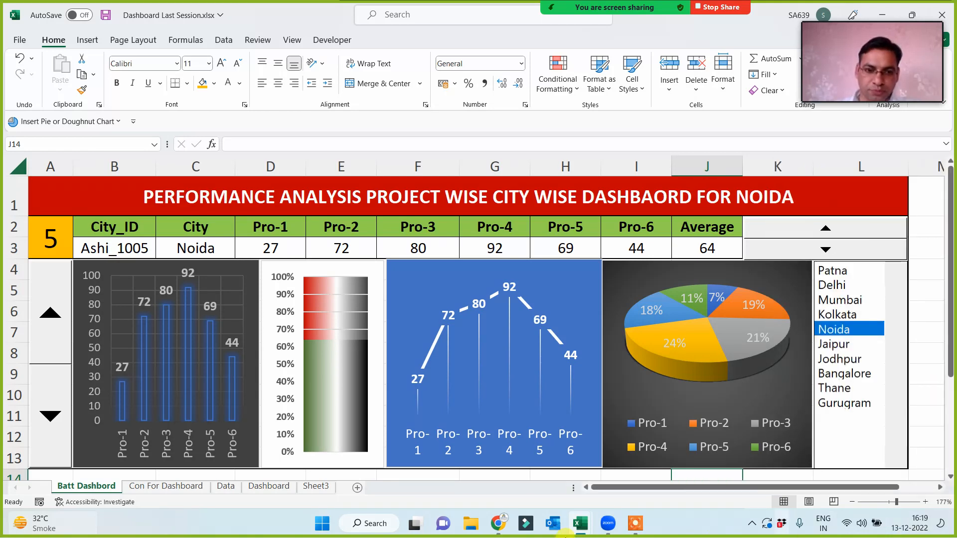
# Step: Draw a rectangle with snipped top corners, about 0.23 cm high and 1.61 cm wide, along the base of the percentage column
pyautogui.click(86, 39)
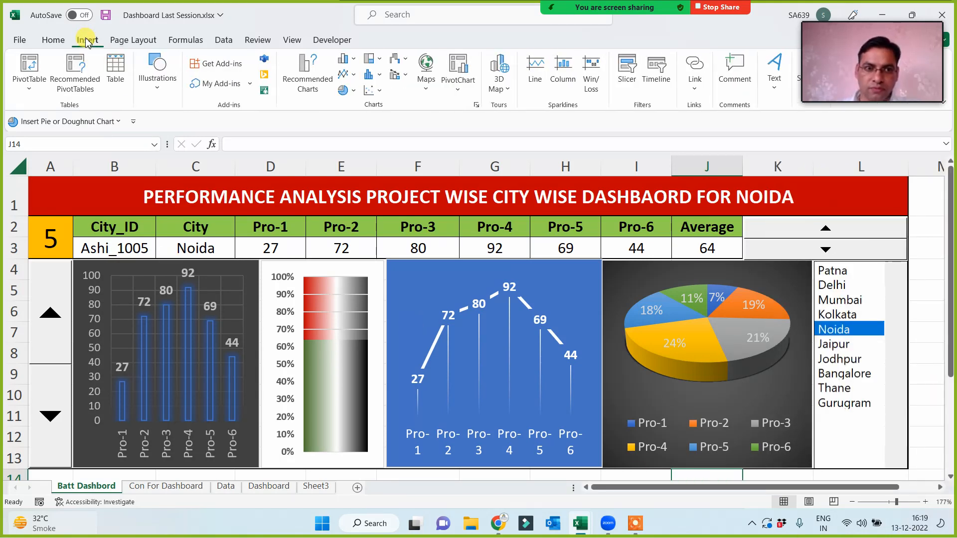
pyautogui.click(150, 84)
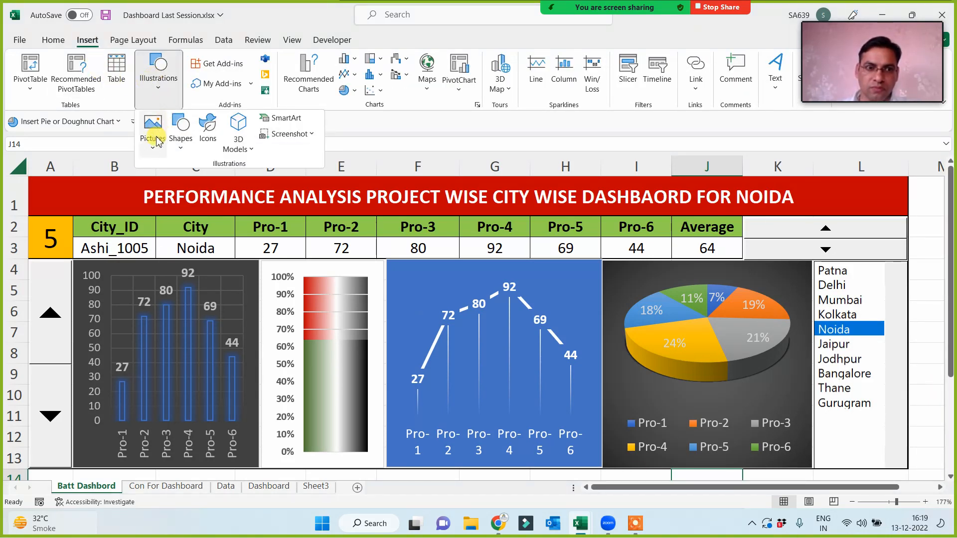
pyautogui.click(180, 130)
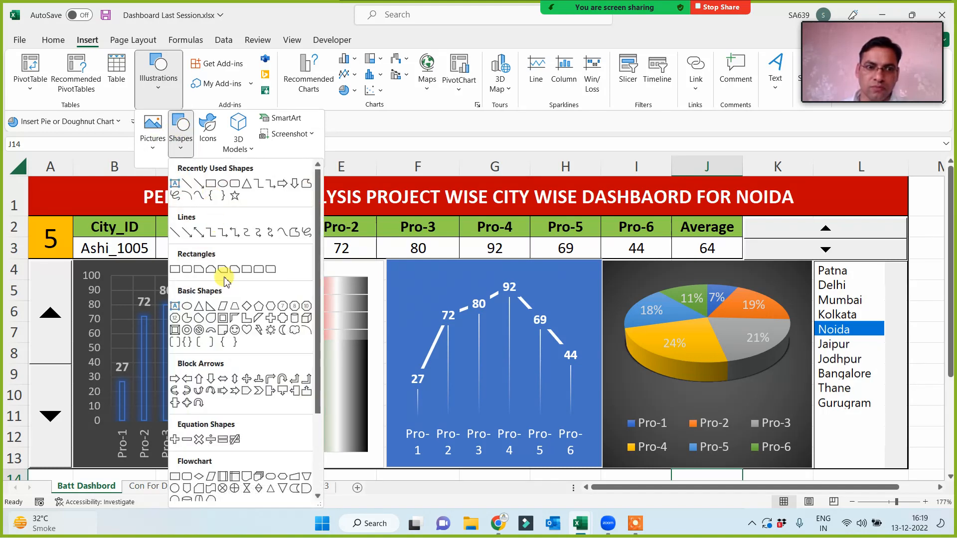
pyautogui.click(211, 270)
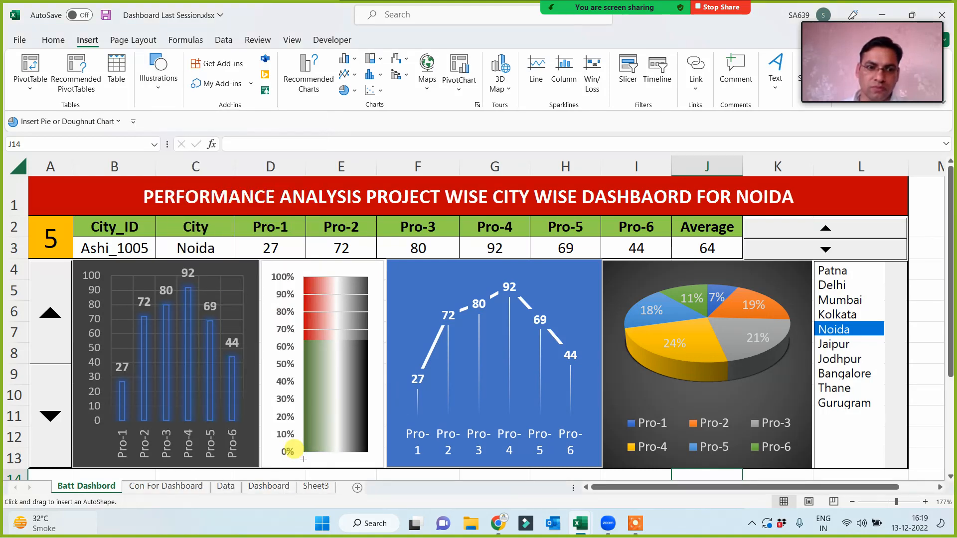
pyautogui.moveTo(303, 454); pyautogui.dragTo(369, 461)
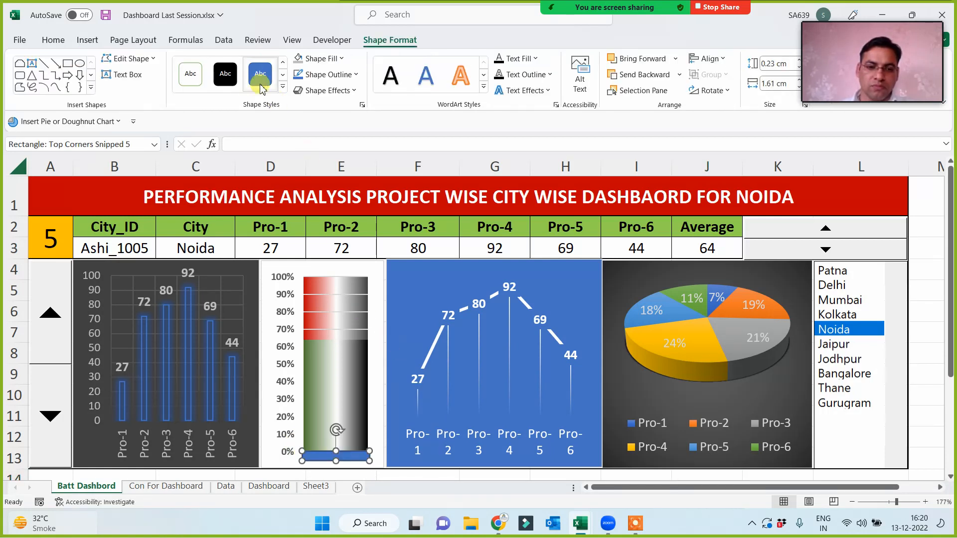
# Step: Give the snipped rectangle at the column's base a black fill and a black outline
pyautogui.click(319, 59)
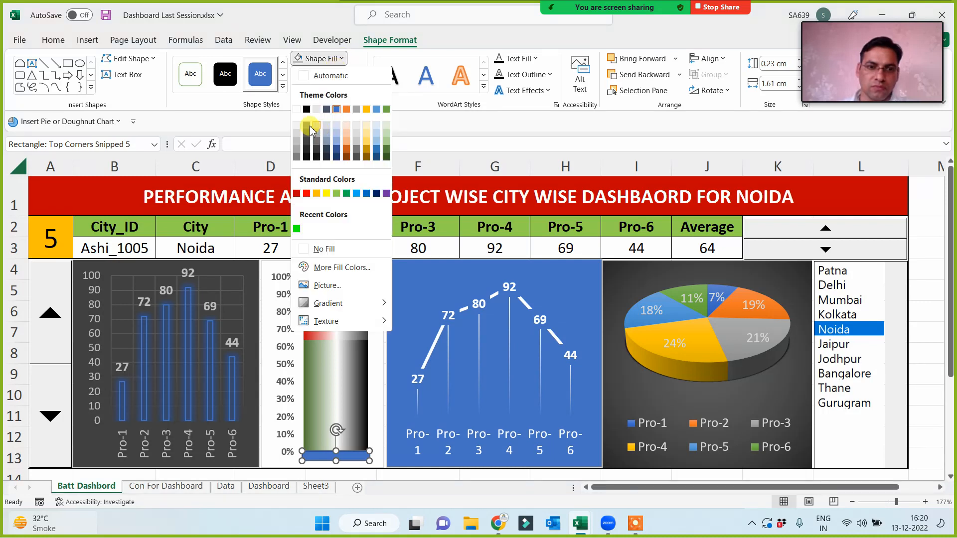
pyautogui.click(306, 109)
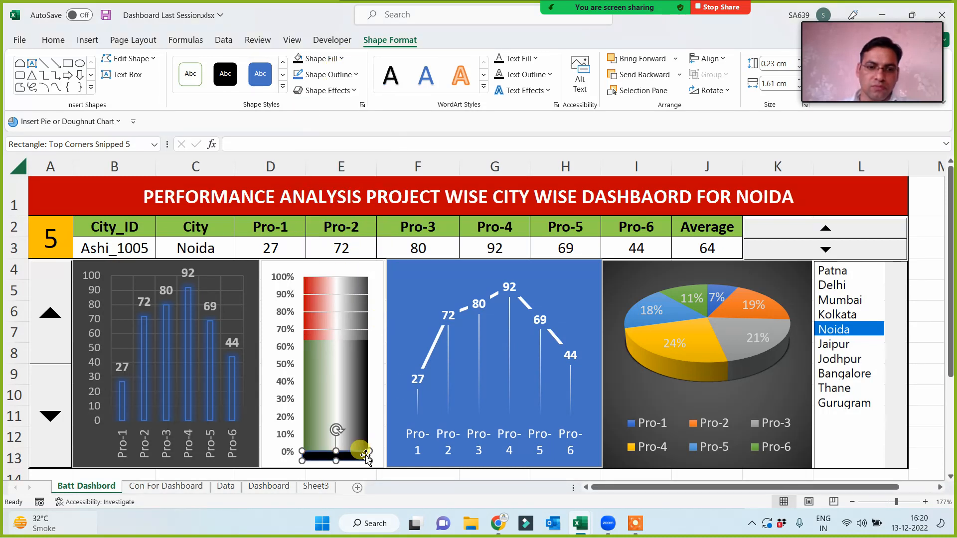
pyautogui.click(354, 75)
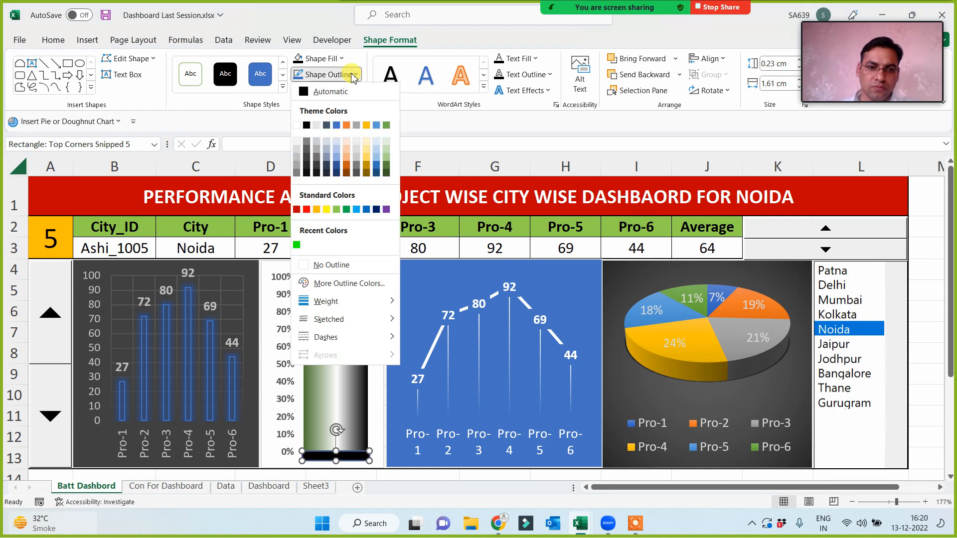
pyautogui.click(307, 171)
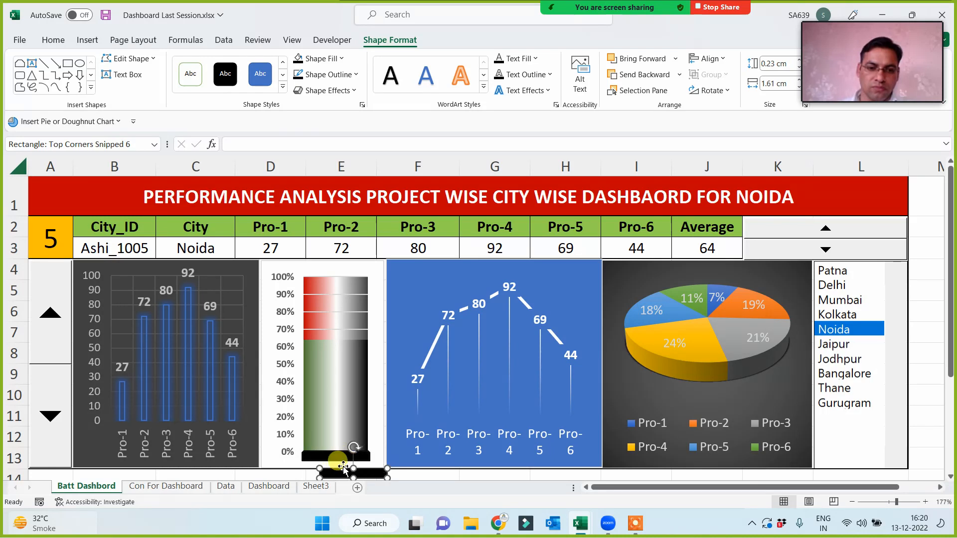
# Step: Place a copy of the black cap on the column's upper end, topped by a smaller 0.19 by 0.55 cm copy as battery terminal
pyautogui.moveTo(345, 472); pyautogui.dragTo(341, 272)
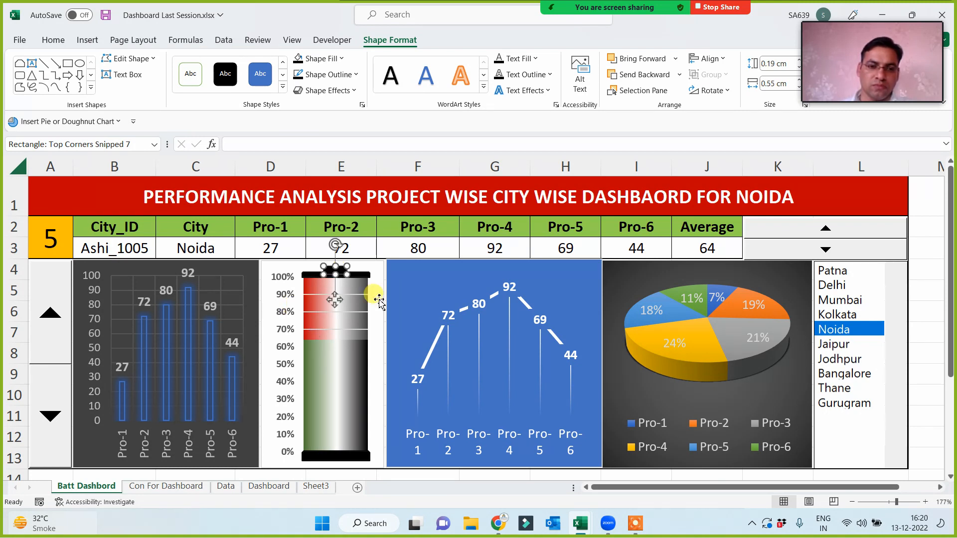
pyautogui.click(368, 474)
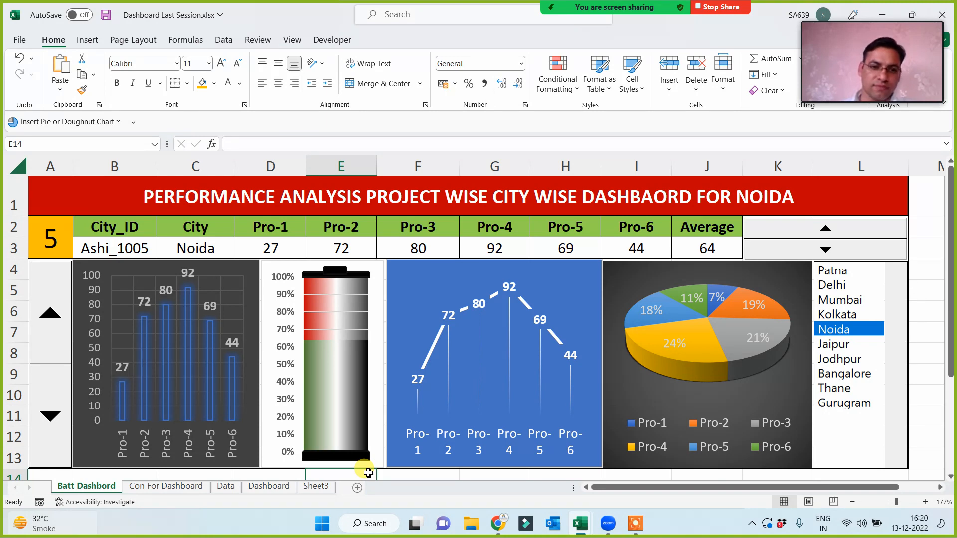
# Step: Switch the dashboard to Kolkata and add a data label to the battery column
pyautogui.click(842, 287)
pyautogui.click(842, 316)
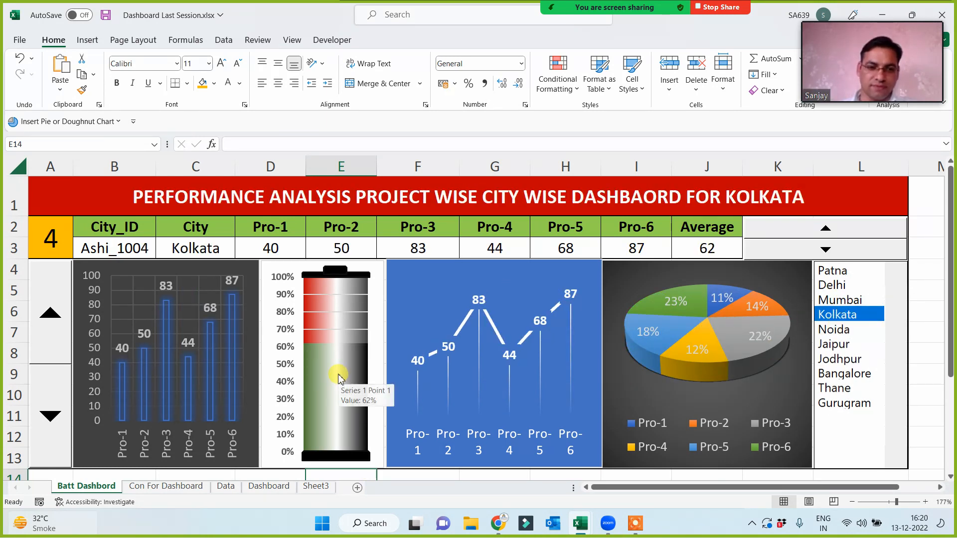
pyautogui.rightClick(337, 375)
pyautogui.click(388, 328)
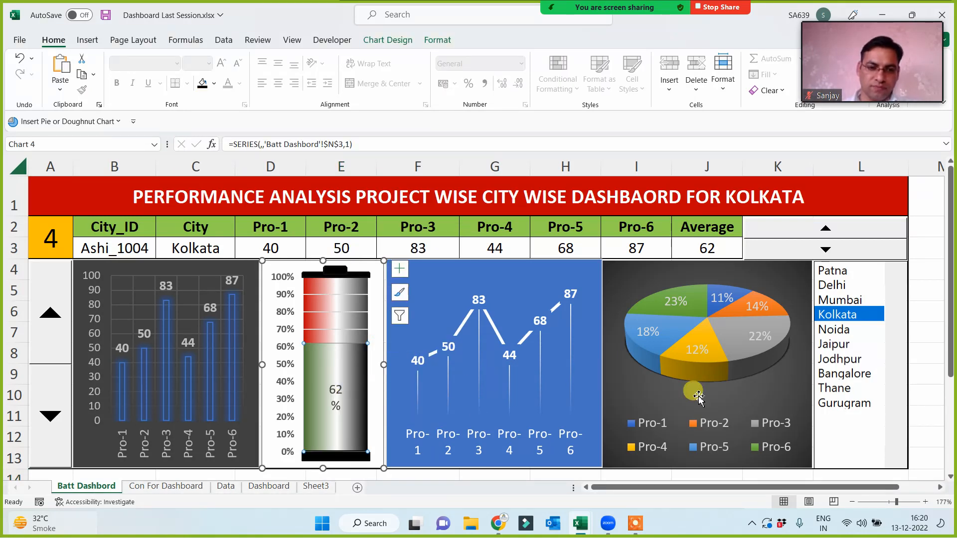
# Step: Cycle the dashboard through Mumbai, Delhi, Patna, Jodhpur and Noida to check how the battery column and its label respond
pyautogui.click(840, 299)
pyautogui.click(844, 283)
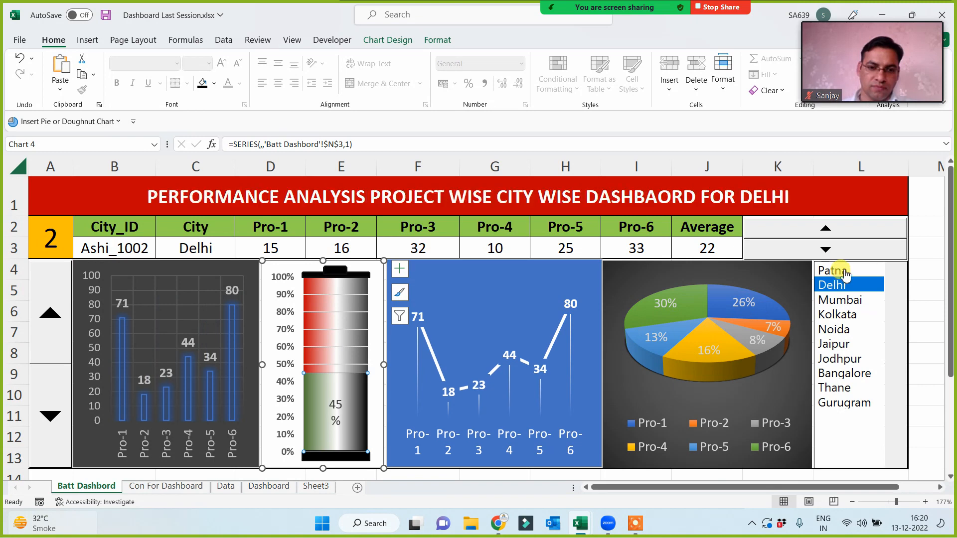
pyautogui.click(842, 271)
pyautogui.click(841, 358)
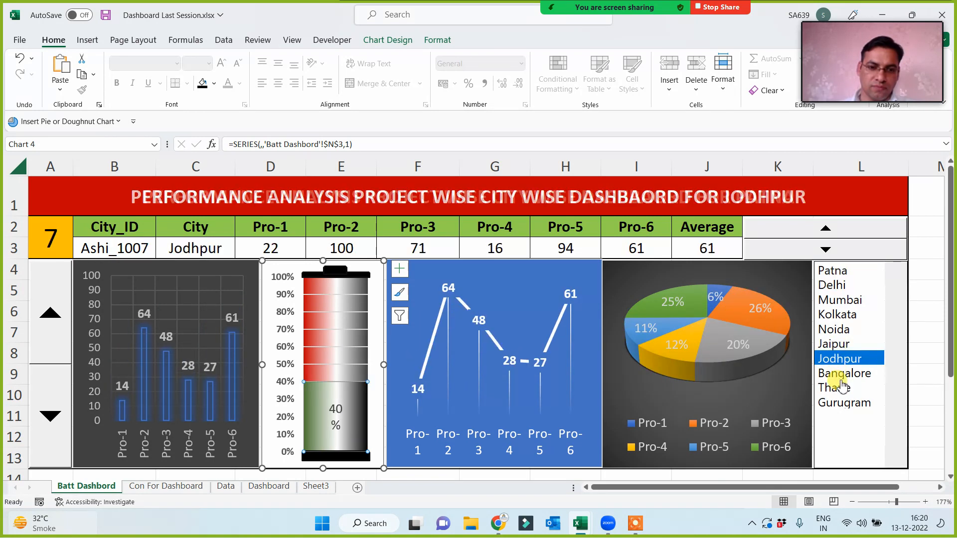
pyautogui.click(842, 330)
pyautogui.click(840, 299)
pyautogui.click(842, 329)
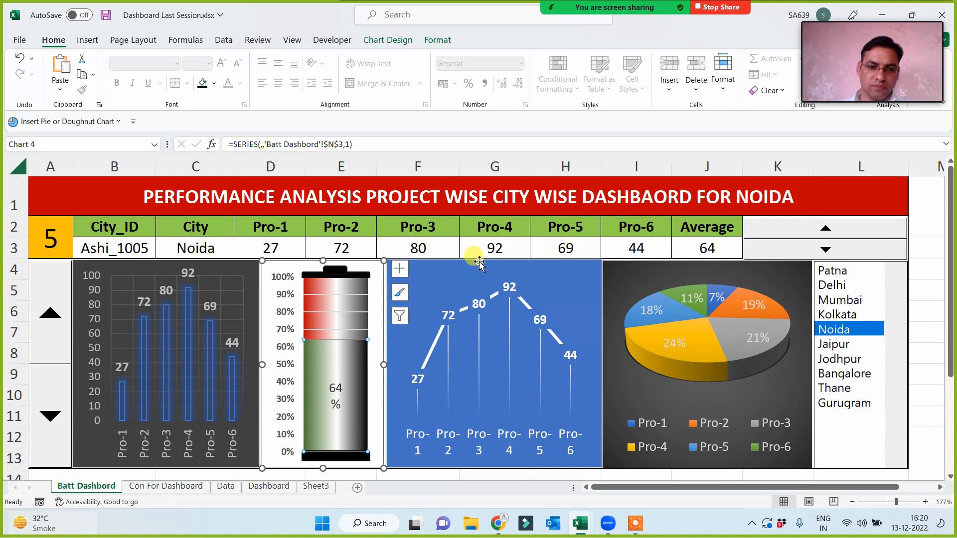
# Step: Remove the shape outline from the battery chart's column
pyautogui.click(432, 40)
pyautogui.click(386, 74)
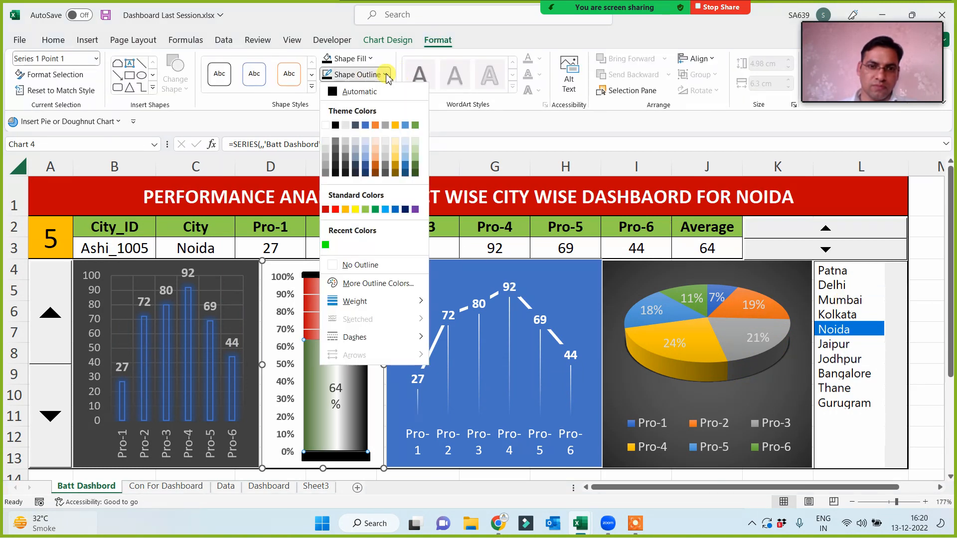
pyautogui.click(334, 269)
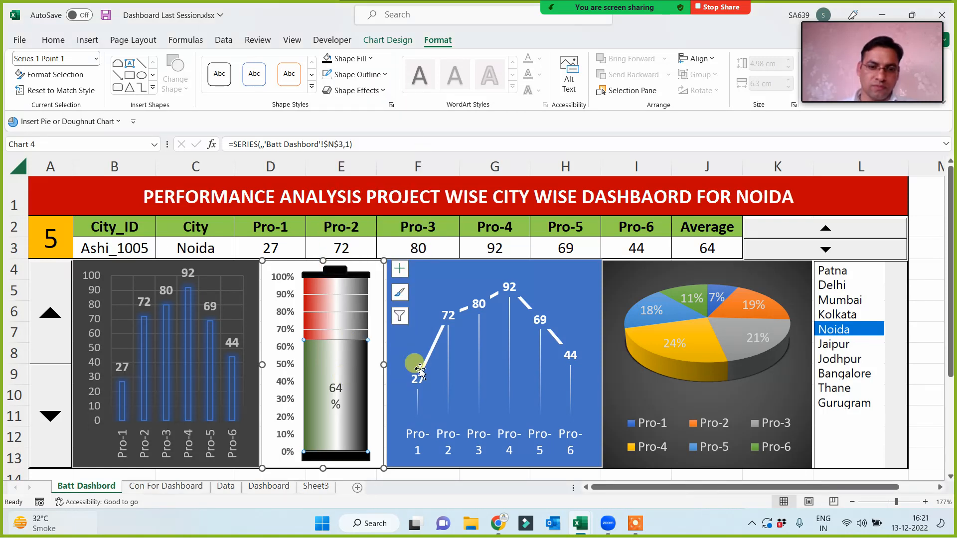
# Step: Select Jodhpur and Kolkata in the city list to check the battery chart, and deselect the chart
pyautogui.click(852, 360)
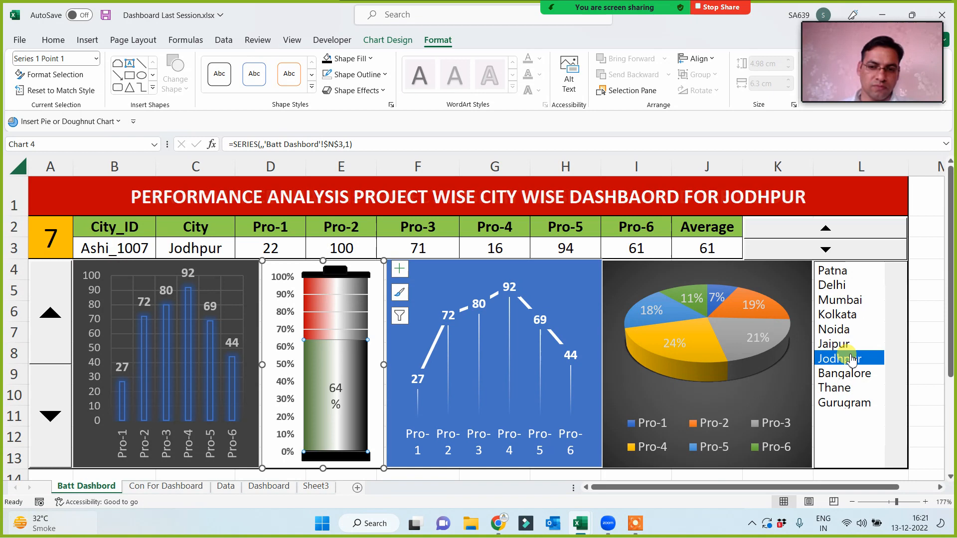
pyautogui.click(848, 316)
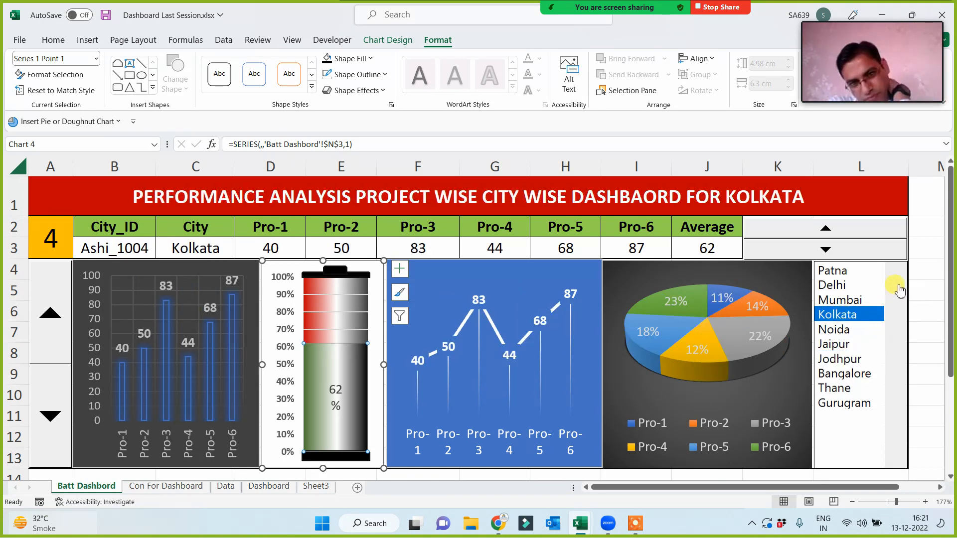
pyautogui.click(915, 287)
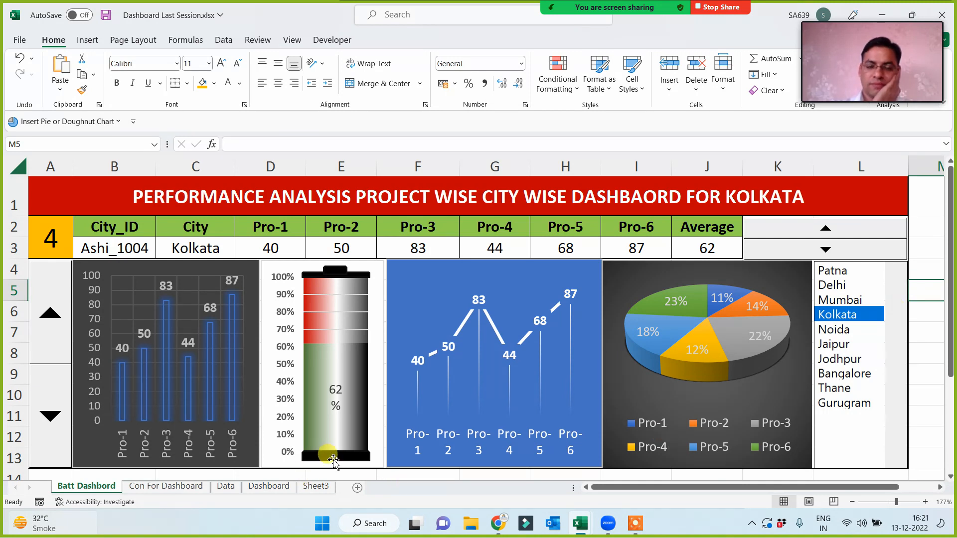
# Step: Change the fill of the battery's bottom cap to a gradient fill
pyautogui.click(319, 456)
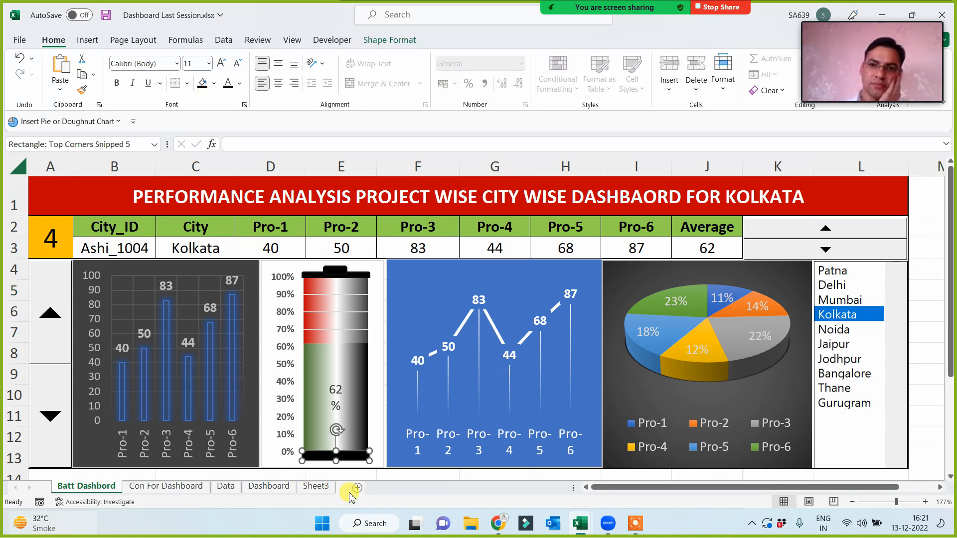
pyautogui.rightClick(352, 459)
pyautogui.click(397, 450)
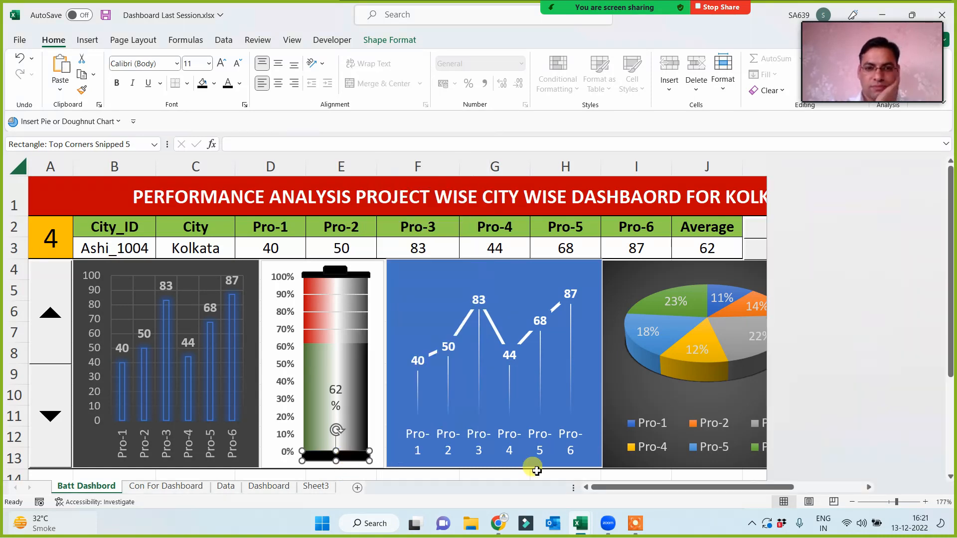
pyautogui.click(805, 289)
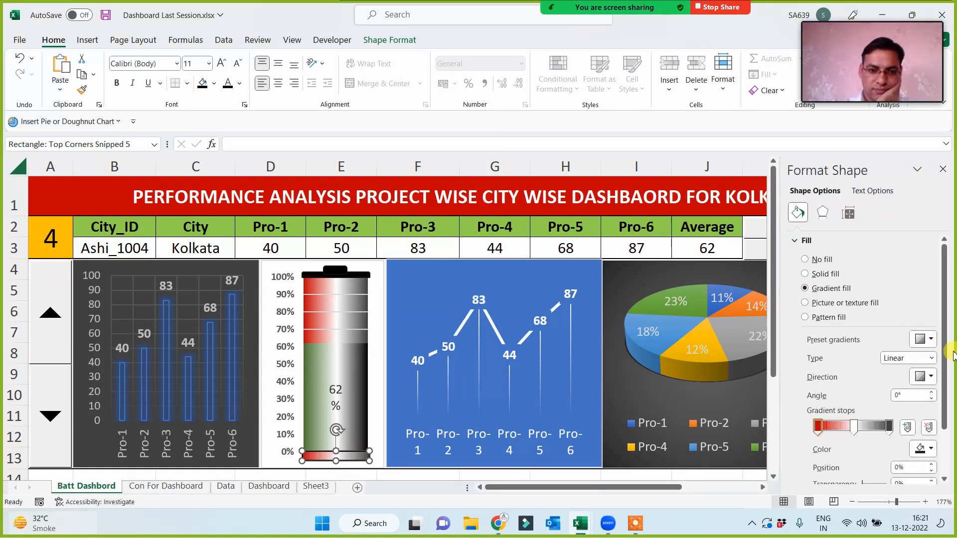
# Step: Apply a green preset gradient to the battery's bottom cap and recolour its first gradient stop black
pyautogui.click(930, 340)
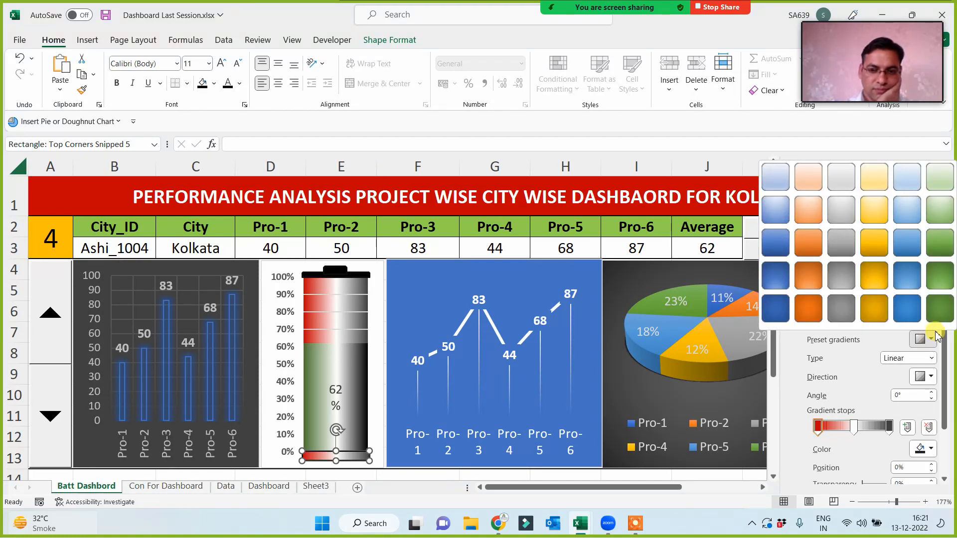
pyautogui.click(939, 242)
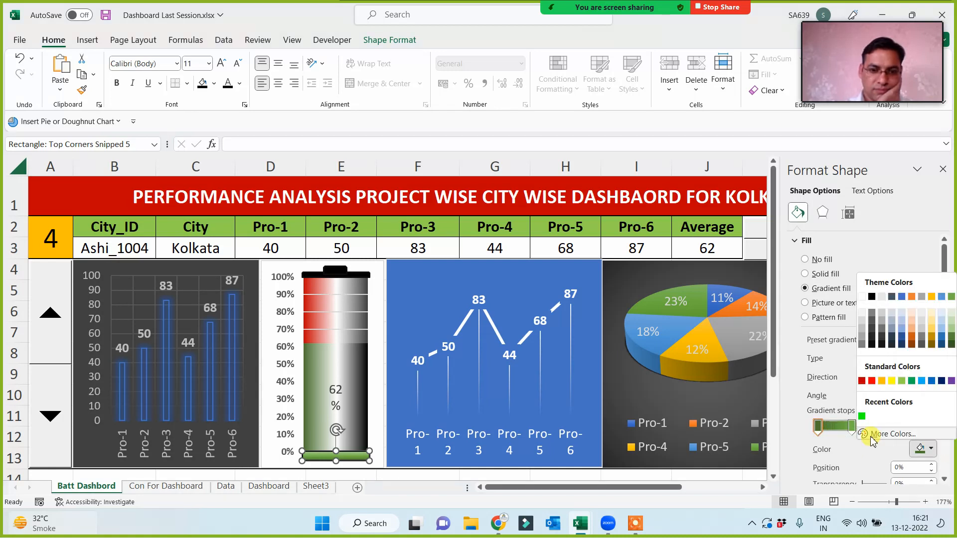
pyautogui.click(931, 449)
pyautogui.click(872, 344)
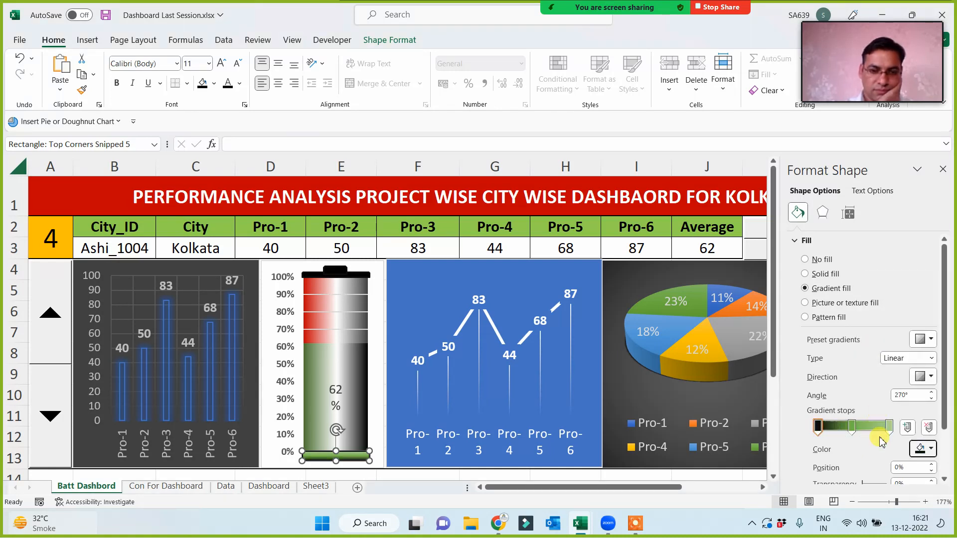
# Step: Recolour the last gradient stop of the bottom cap, at 100%, dark grey
pyautogui.click(889, 427)
pyautogui.click(931, 450)
pyautogui.click(931, 450)
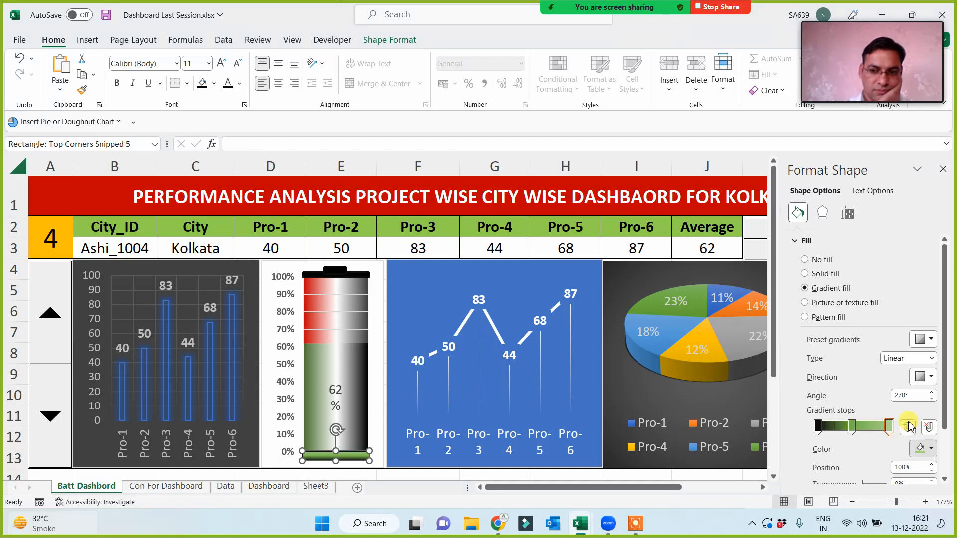
pyautogui.click(931, 449)
pyautogui.click(872, 326)
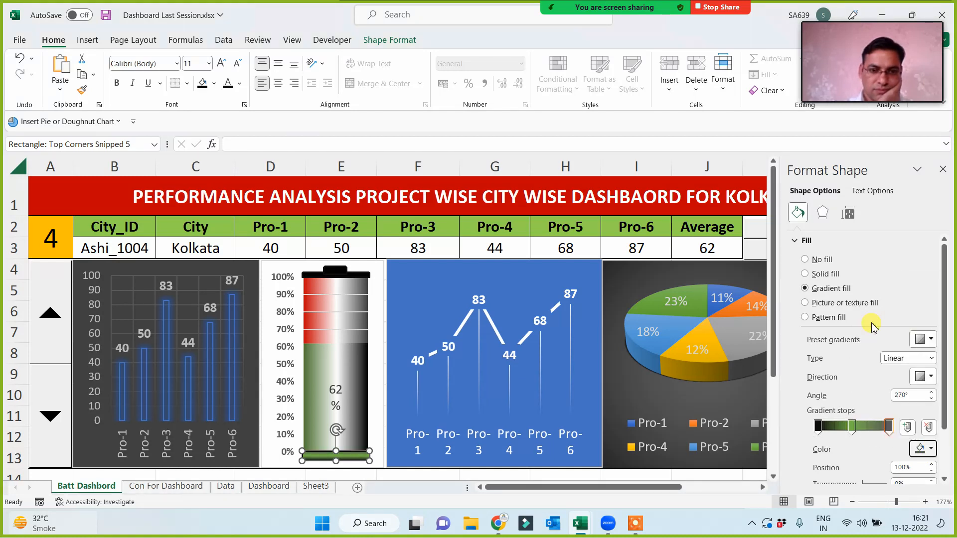
# Step: Recolour the bottom cap's middle gradient stop, at 51%, light grey and set the linear gradient's direction to run rightward at 0°
pyautogui.click(851, 427)
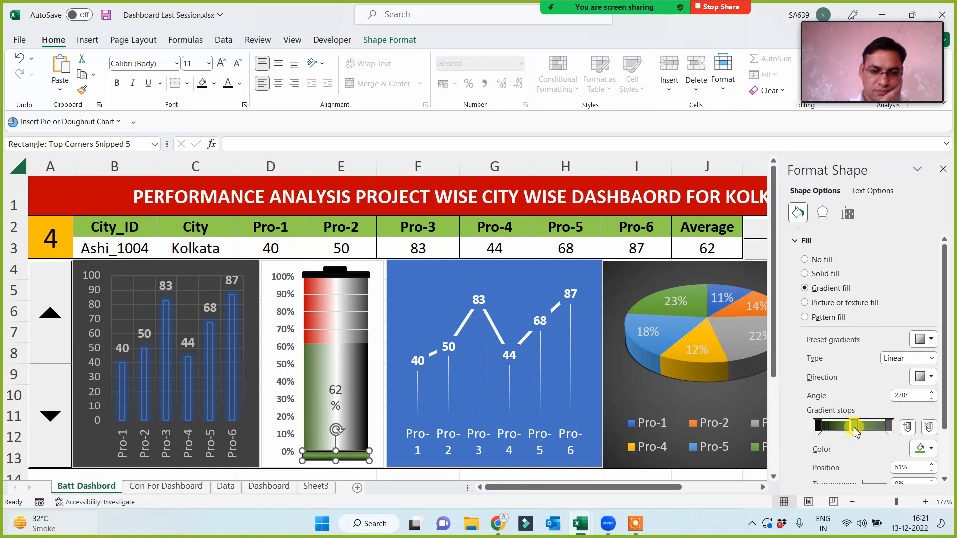
pyautogui.click(930, 450)
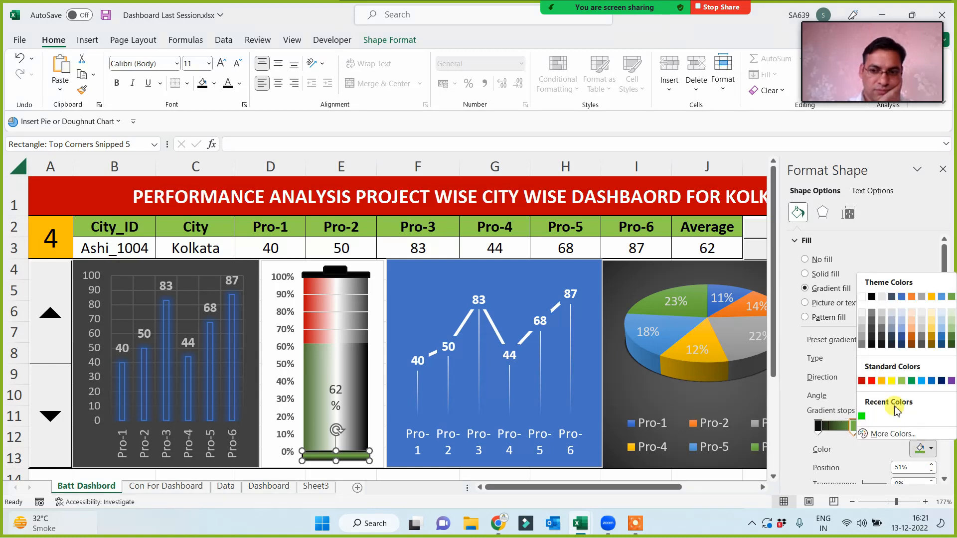
pyautogui.click(863, 320)
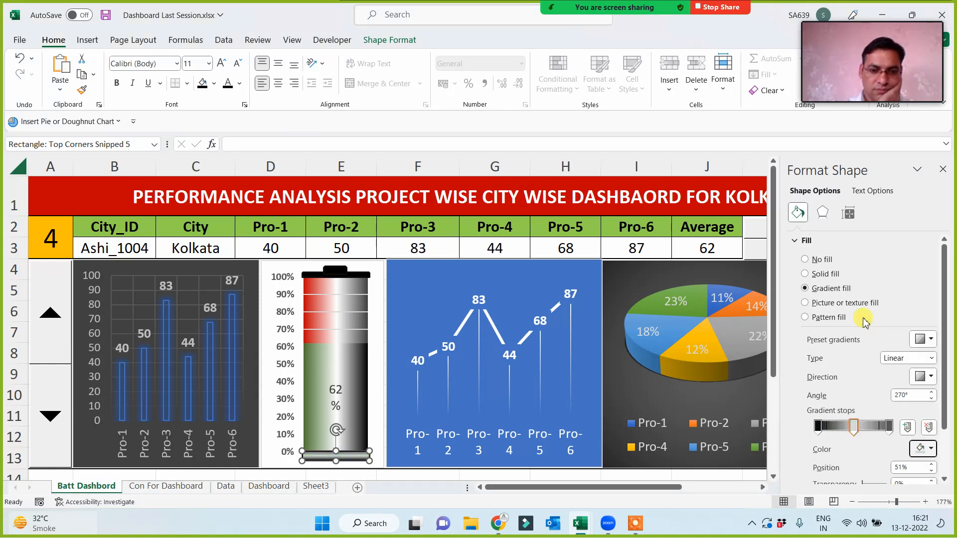
pyautogui.click(931, 378)
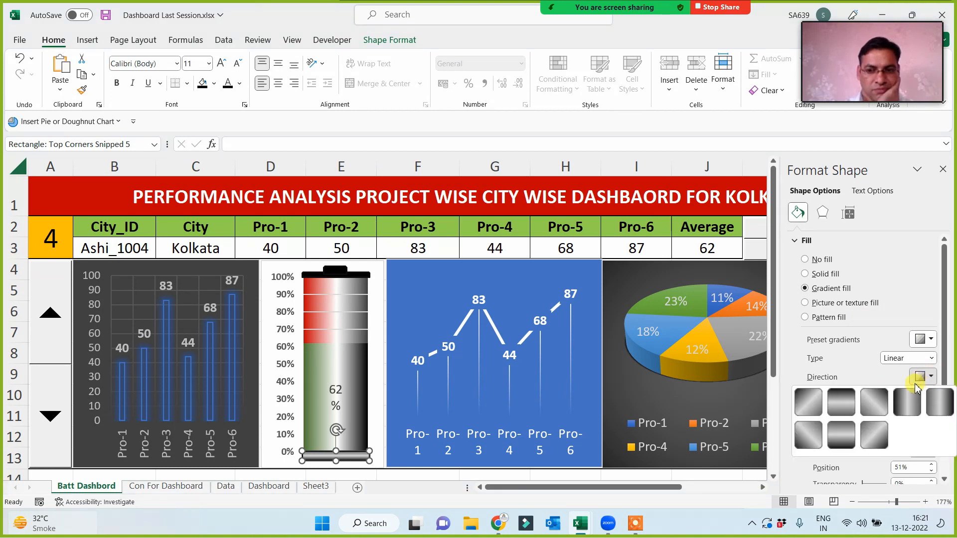
pyautogui.click(902, 408)
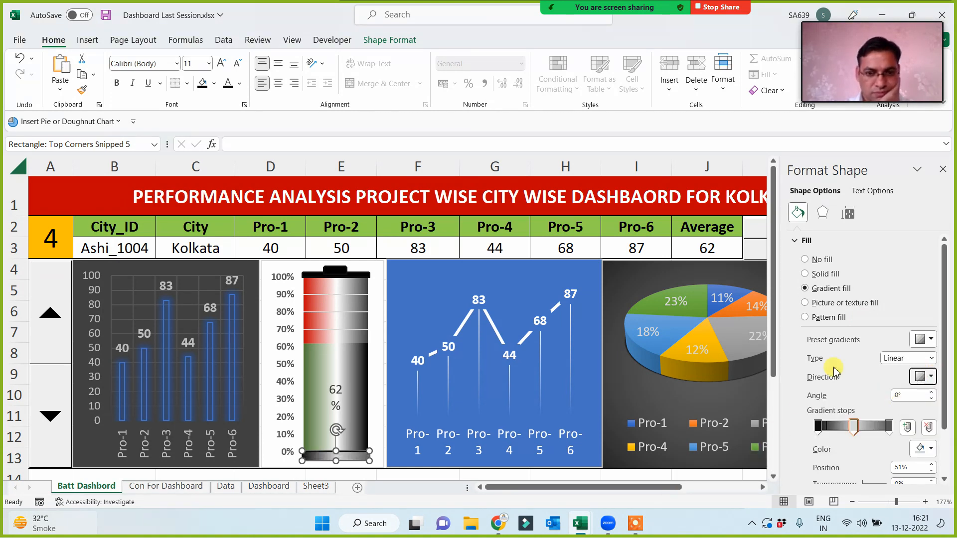
# Step: Remove the shape outline from the battery's bottom cap and deselect it
pyautogui.click(397, 42)
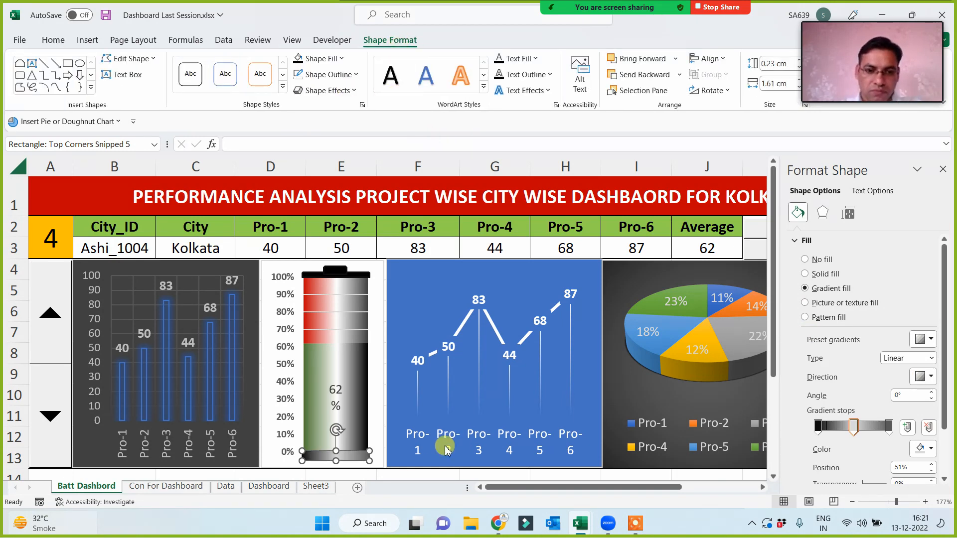
pyautogui.click(395, 473)
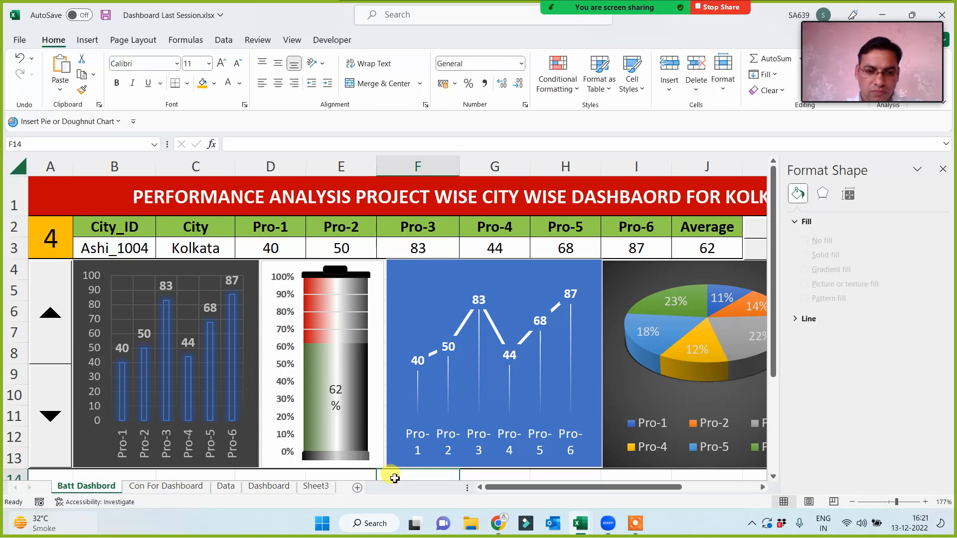
pyautogui.click(332, 453)
pyautogui.click(469, 472)
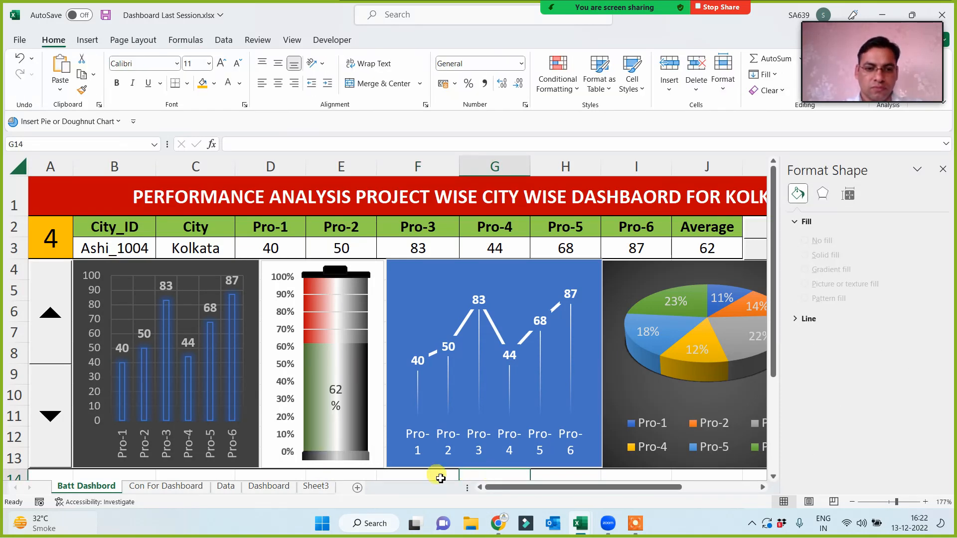
# Step: Give the battery's top cap and the small terminal above it the same black-to-grey gradient fill
pyautogui.click(339, 274)
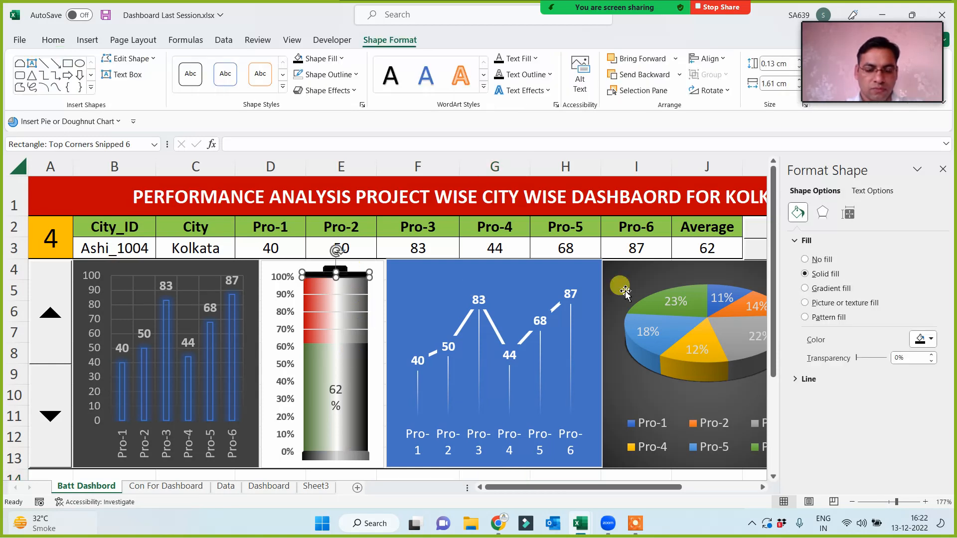
pyautogui.click(805, 288)
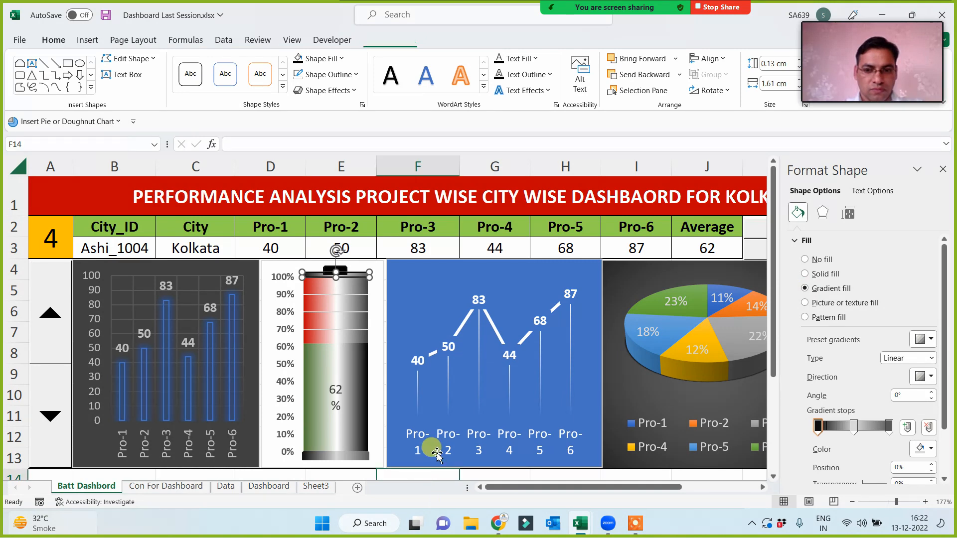
pyautogui.click(427, 475)
pyautogui.click(334, 273)
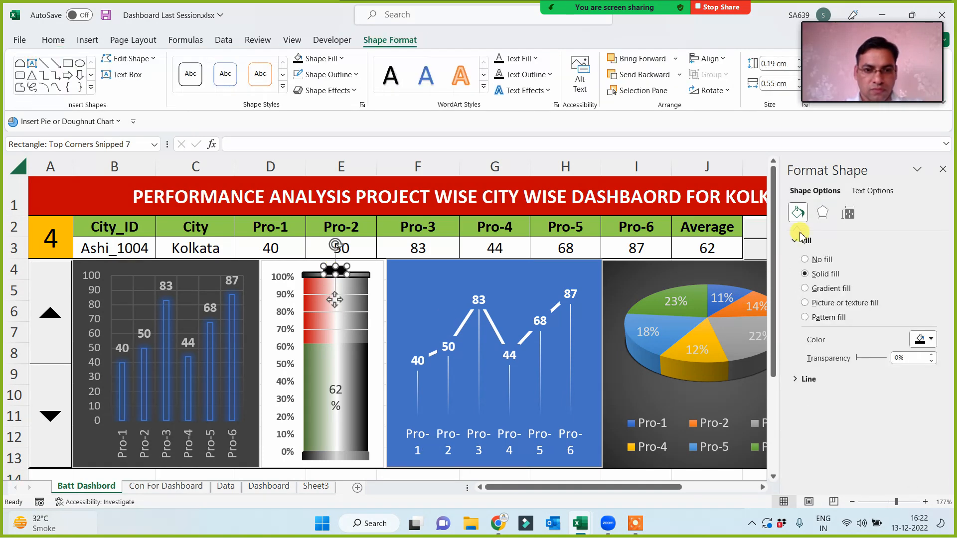
pyautogui.click(817, 290)
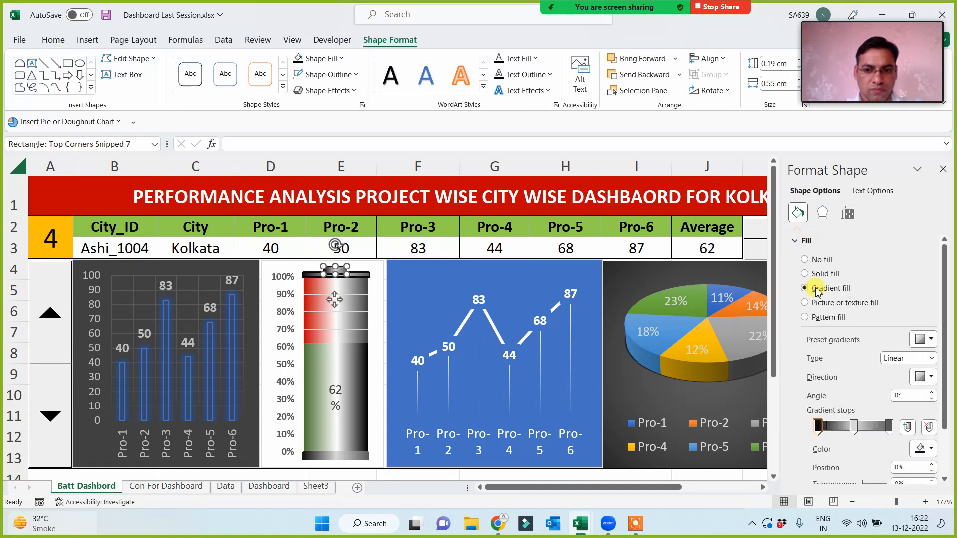
pyautogui.click(568, 479)
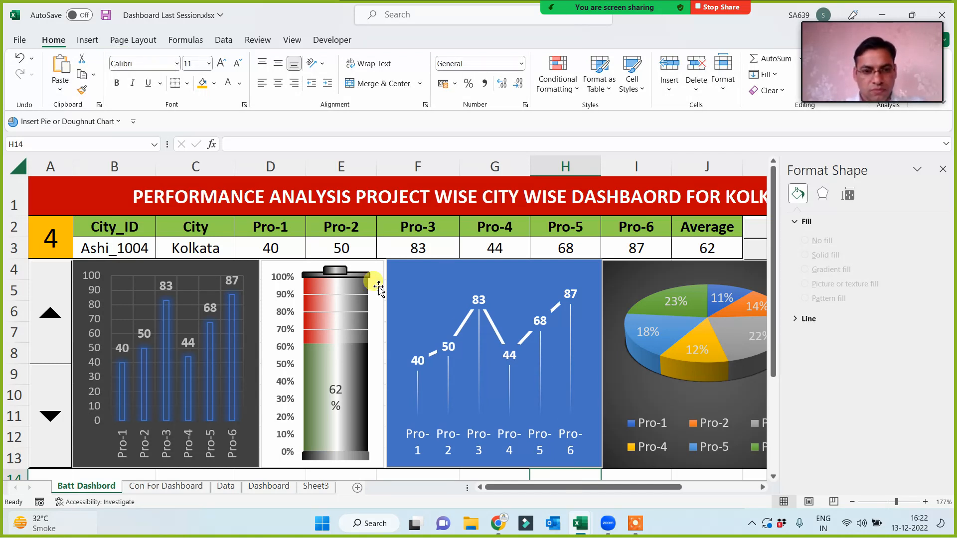
# Step: Remove the shape outline from the battery's top cap and terminal, and close the shape formatting options
pyautogui.click(362, 275)
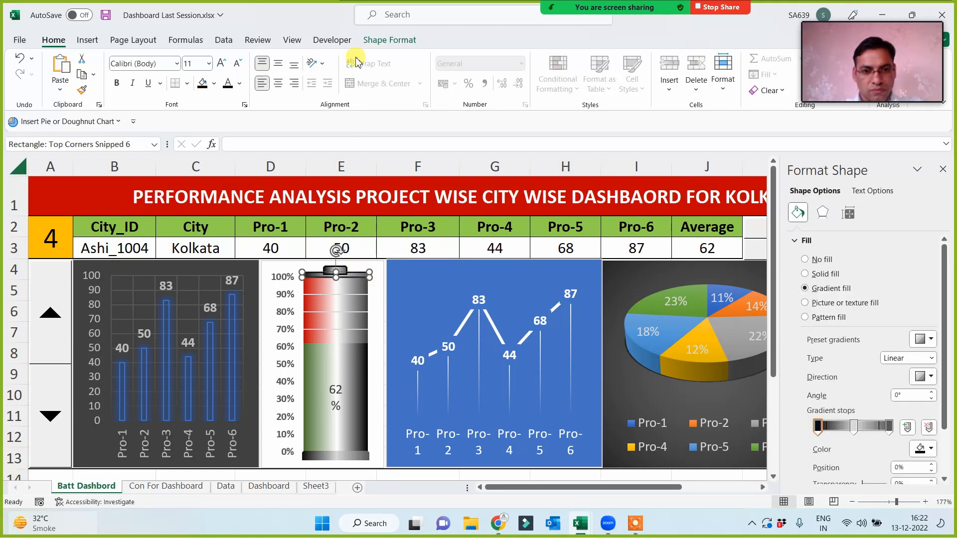
pyautogui.click(383, 41)
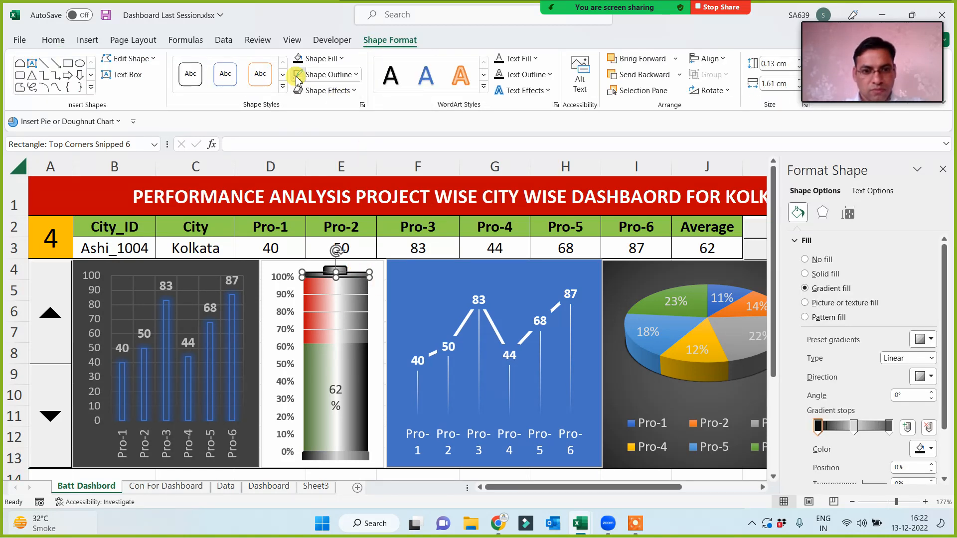
pyautogui.click(413, 474)
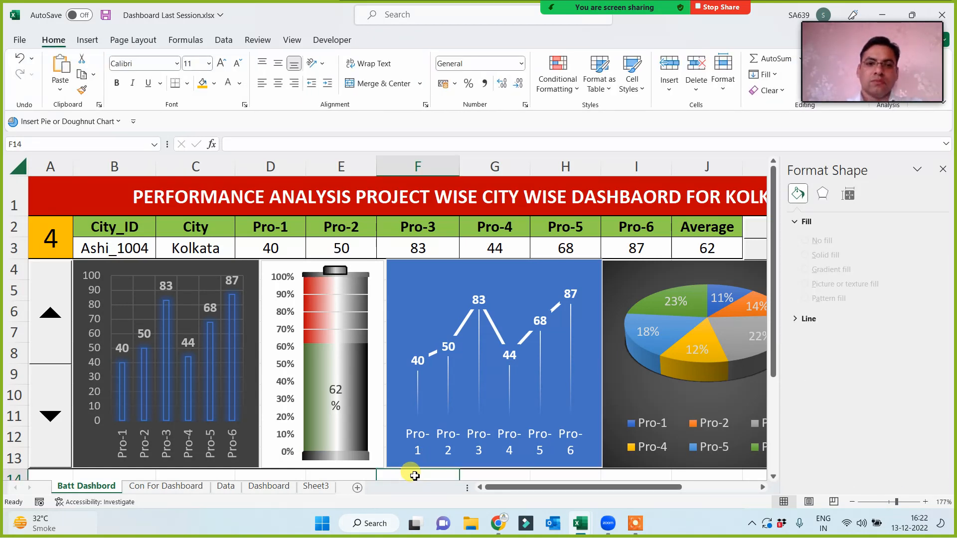
pyautogui.click(334, 270)
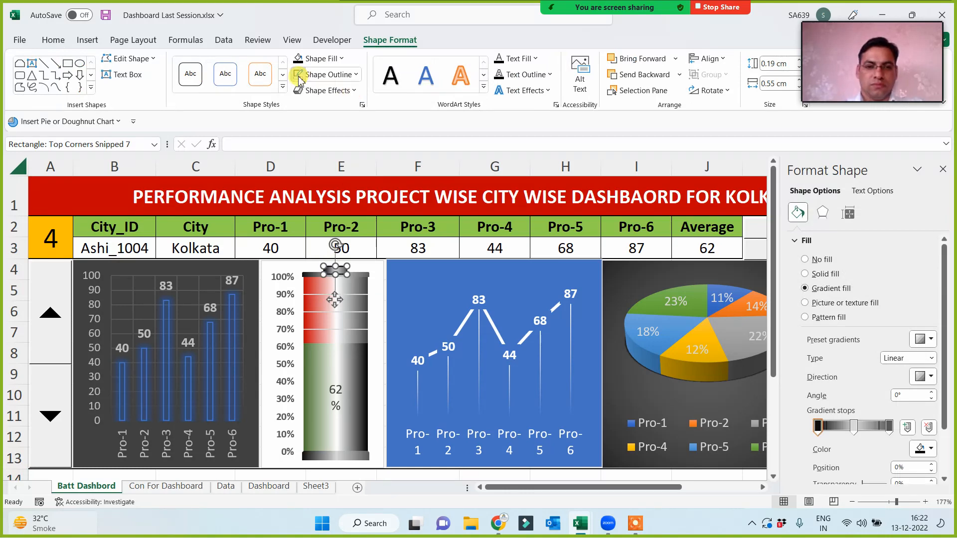
pyautogui.click(413, 473)
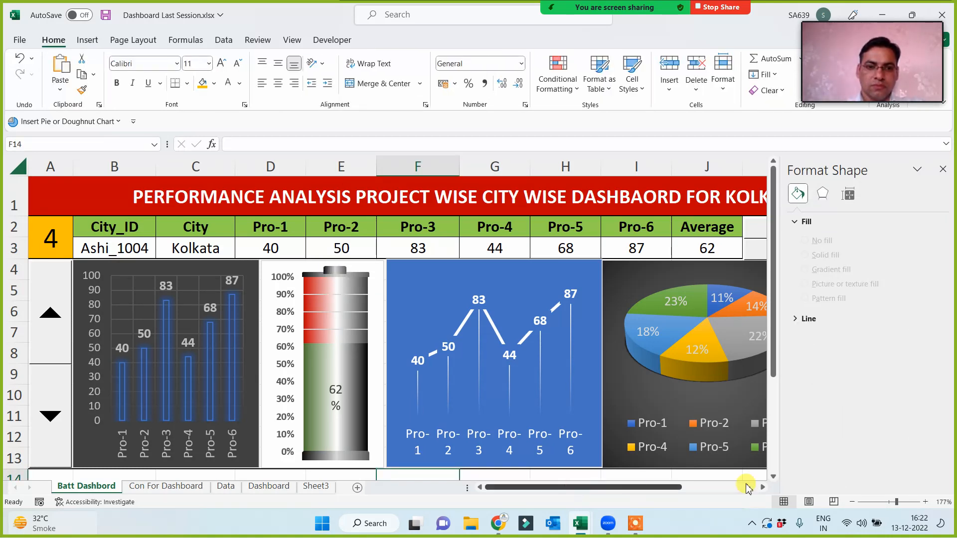
pyautogui.click(942, 172)
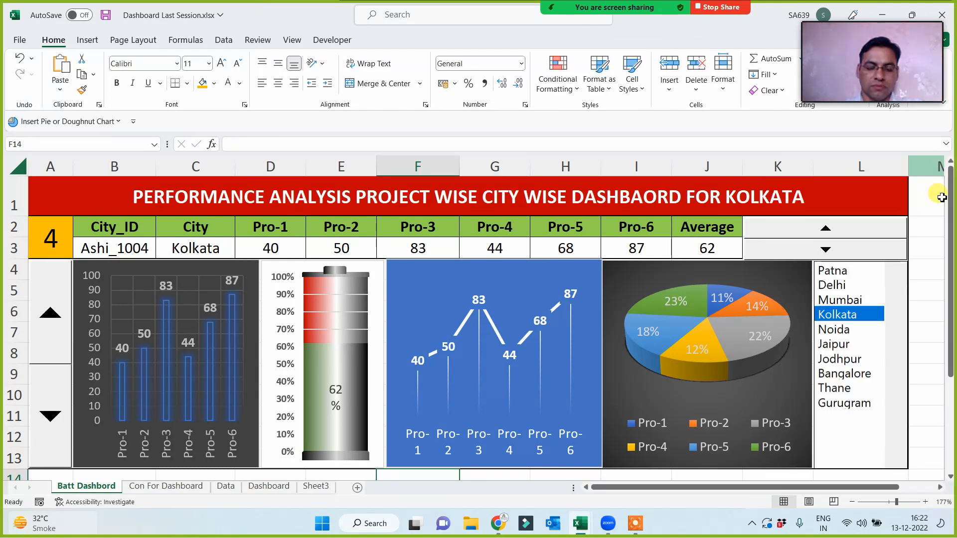
# Step: Cycle the dashboard through Jaipur, Thane, Mumbai, Patna, Jodhpur, Bangalore, Kolkata and Delhi, ending on Thane, to check the finished battery chart
pyautogui.click(837, 347)
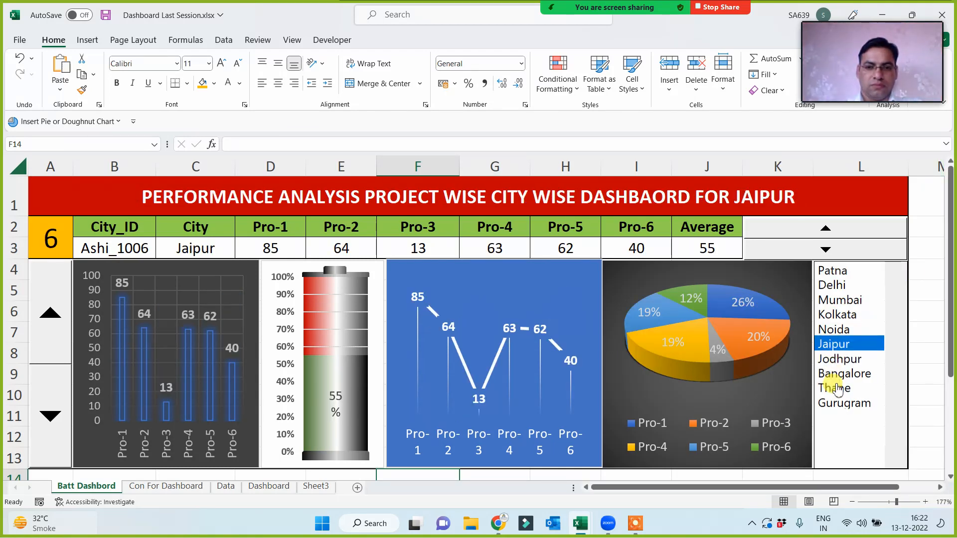
pyautogui.click(829, 386)
pyautogui.click(846, 301)
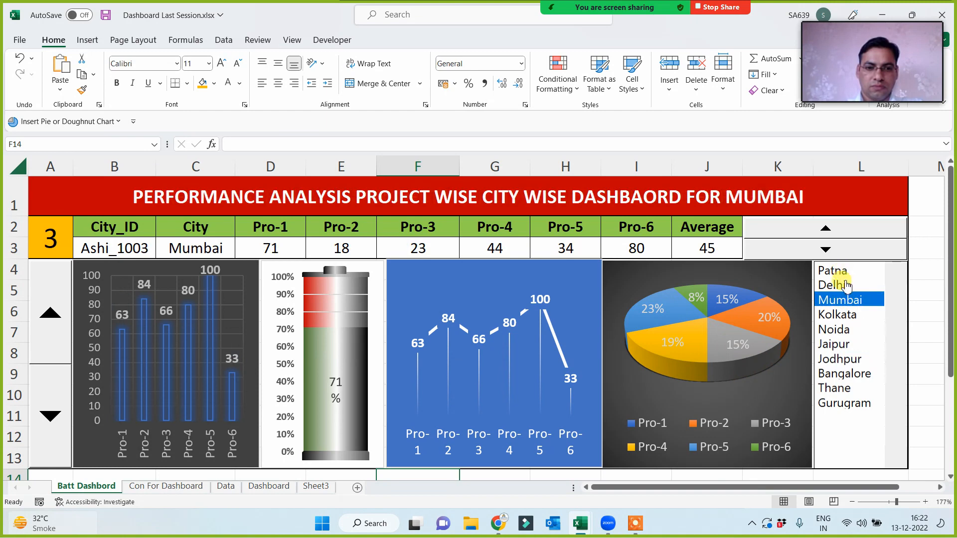
pyautogui.click(844, 273)
pyautogui.click(839, 299)
pyautogui.click(838, 359)
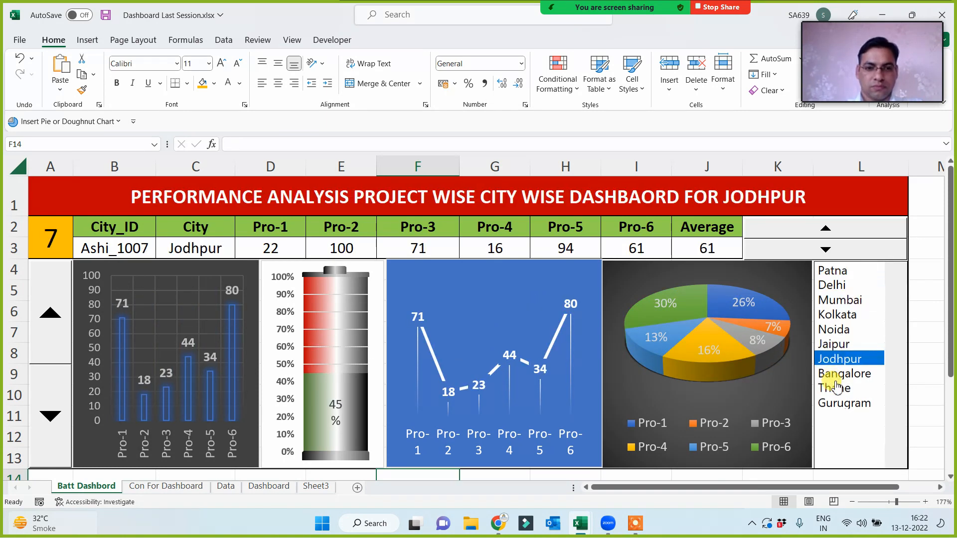
pyautogui.click(841, 374)
pyautogui.click(837, 314)
pyautogui.click(832, 285)
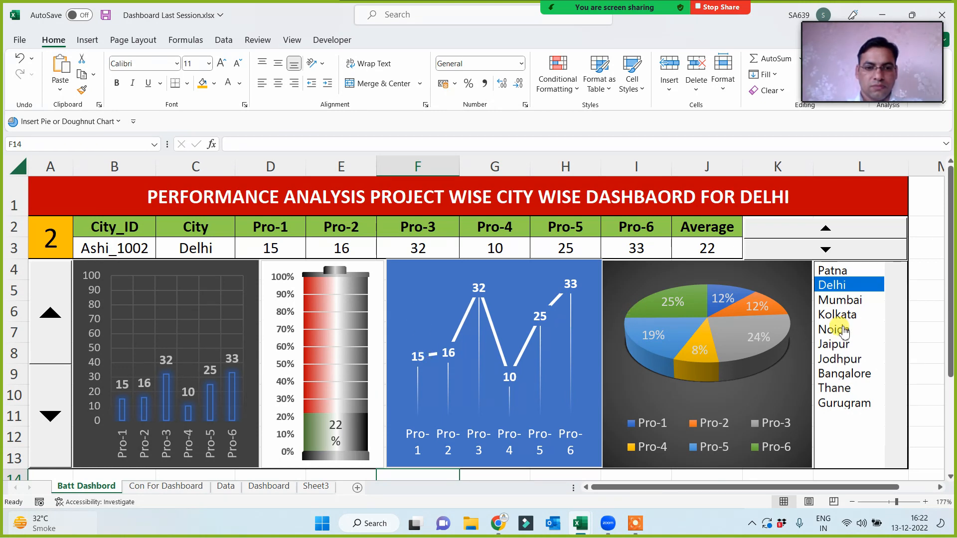
pyautogui.click(841, 314)
pyautogui.click(842, 359)
pyautogui.click(845, 388)
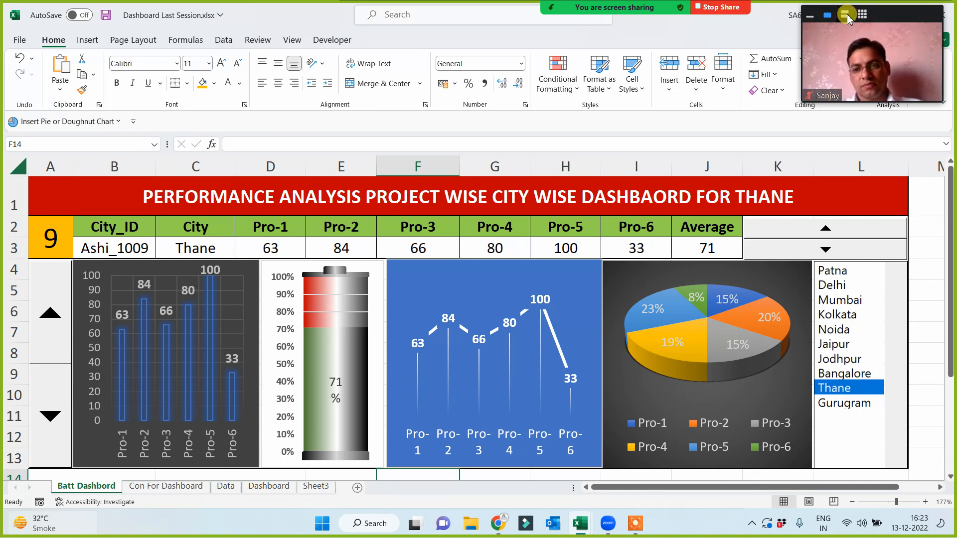
pyautogui.click(846, 14)
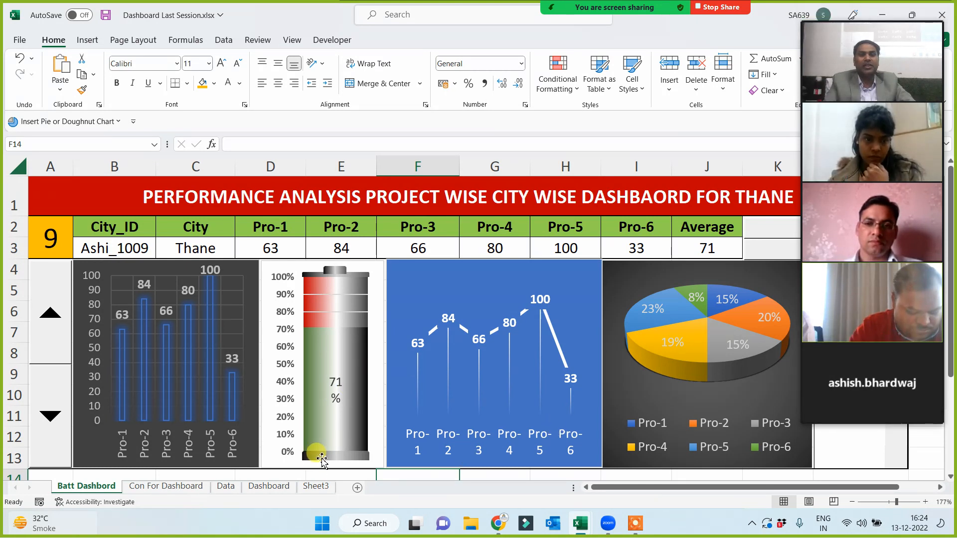
pyautogui.moveTo(846, 26)
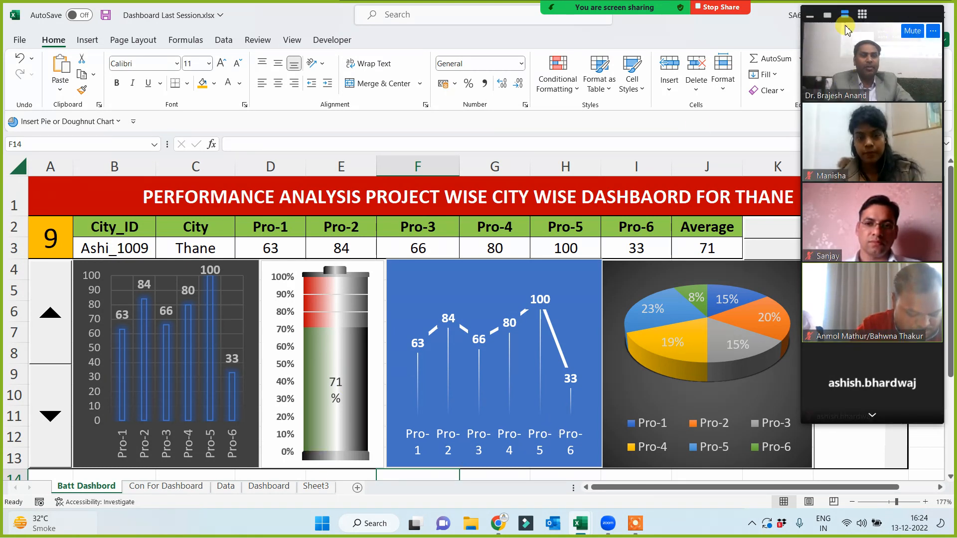
pyautogui.click(827, 18)
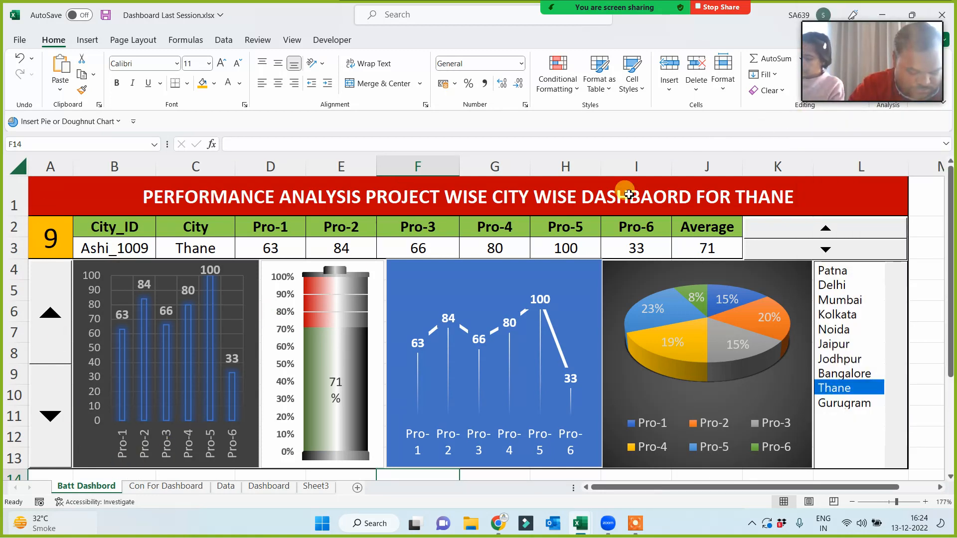
# Step: Select Noida, Jodhpur, Kolkata, Delhi, Patna and Kolkata again in the city list to examine the battery's fill level and percentage label
pyautogui.click(839, 330)
pyautogui.click(837, 359)
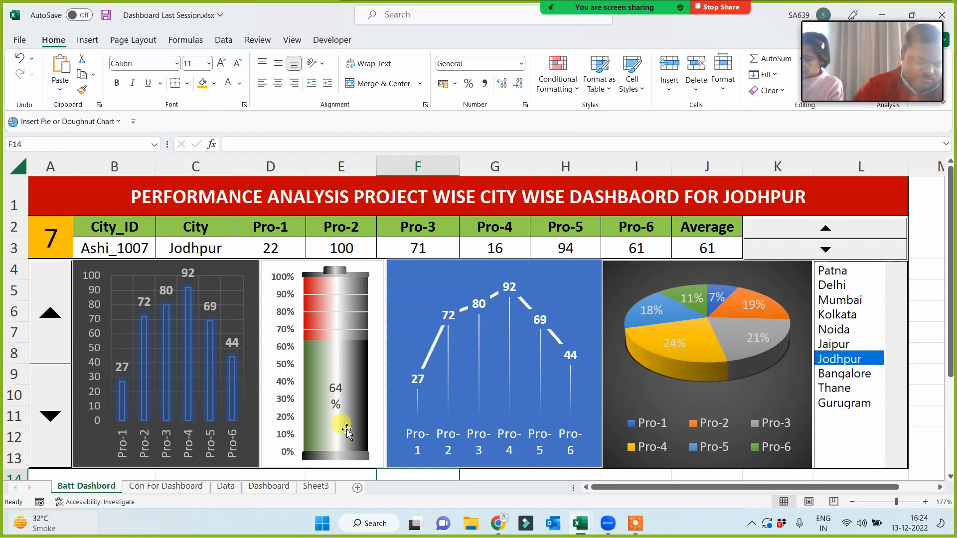
pyautogui.click(839, 315)
pyautogui.click(841, 285)
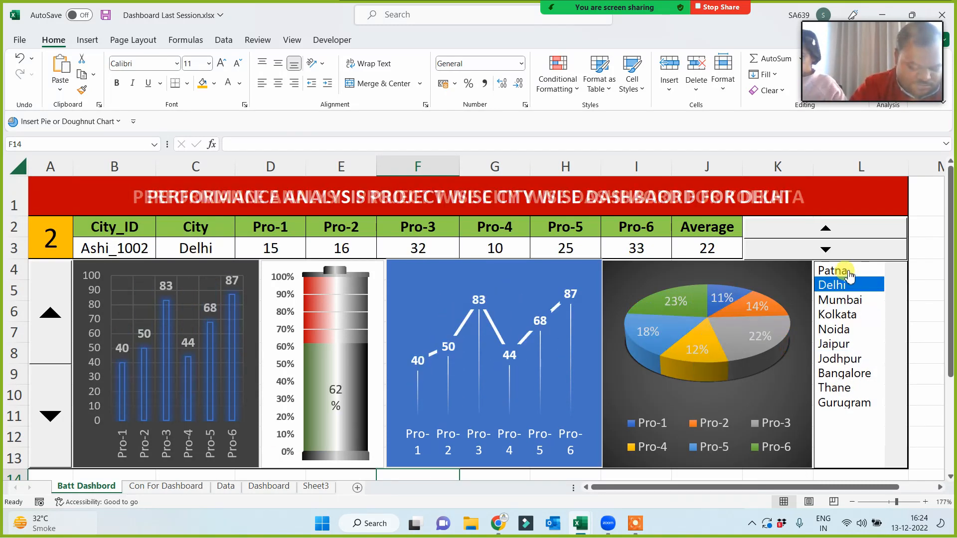
pyautogui.click(841, 271)
pyautogui.click(843, 315)
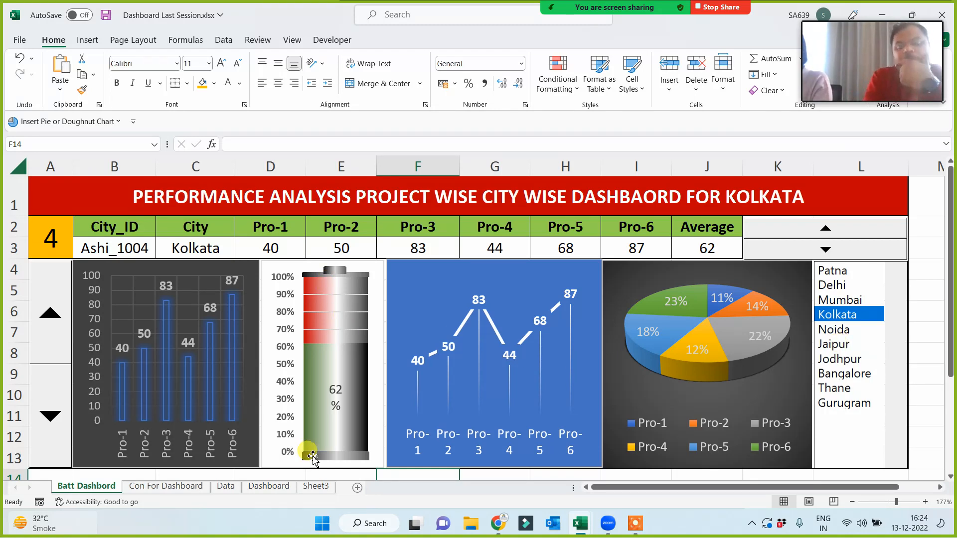
# Step: Compare the Con For Dashboard and Dashboard sheets with Batt Dashbord, and show Noida and Jodhpur on Batt Dashbord
pyautogui.click(179, 486)
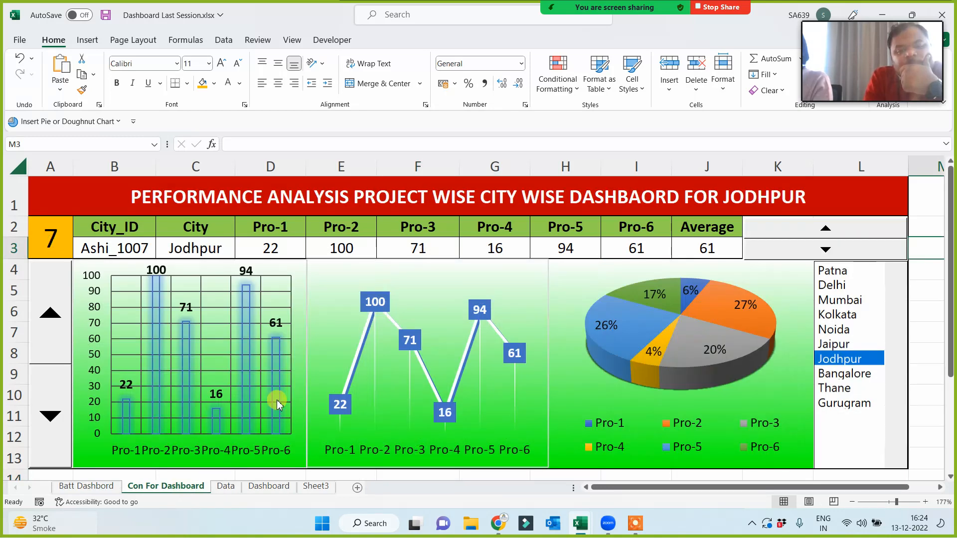
pyautogui.click(259, 486)
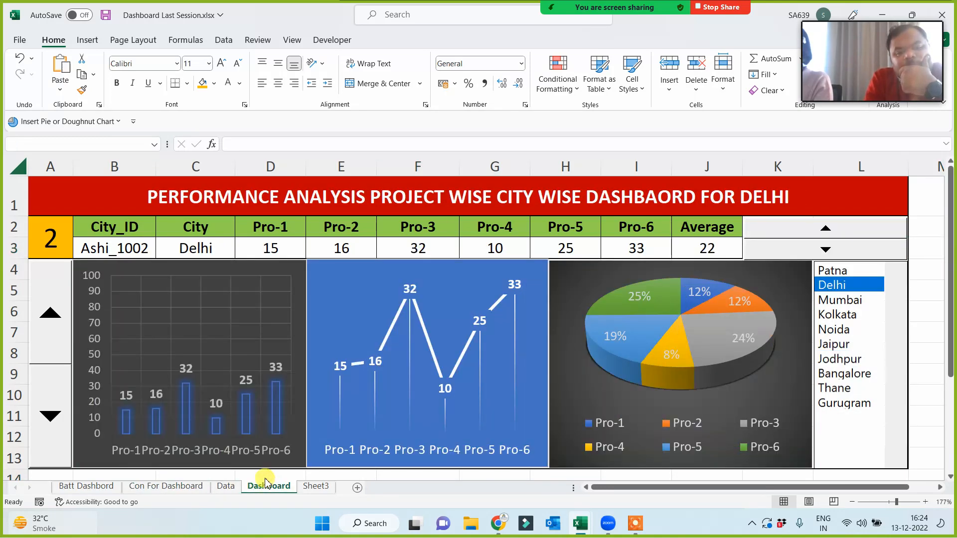
pyautogui.click(139, 485)
pyautogui.click(80, 486)
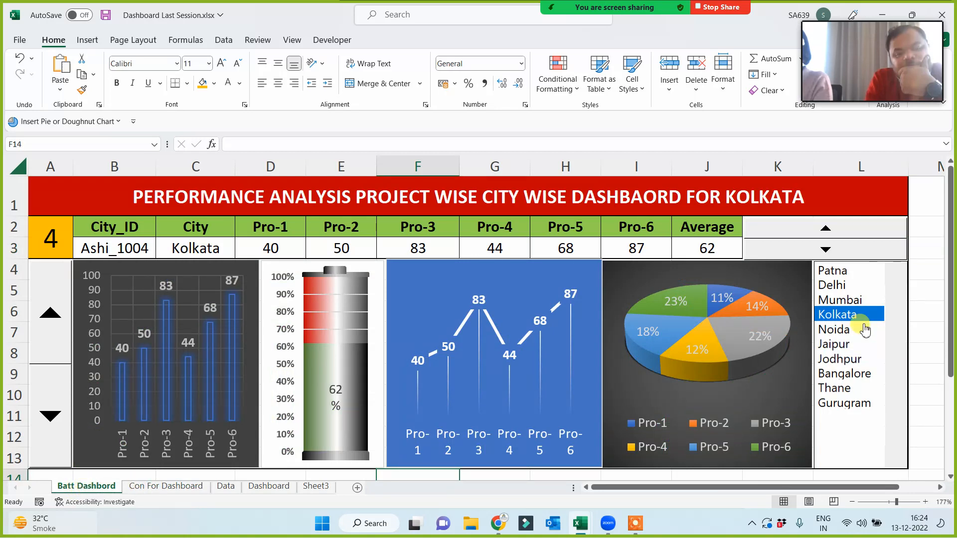
pyautogui.click(850, 329)
pyautogui.click(841, 360)
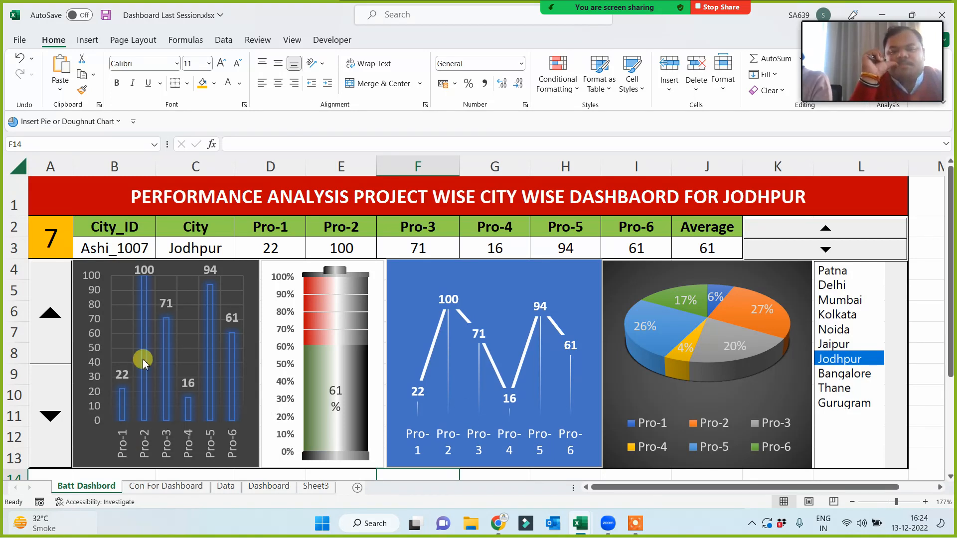
# Step: Create a copy of the Batt Dashbord sheet in the same workbook, placed before the original
pyautogui.rightClick(101, 490)
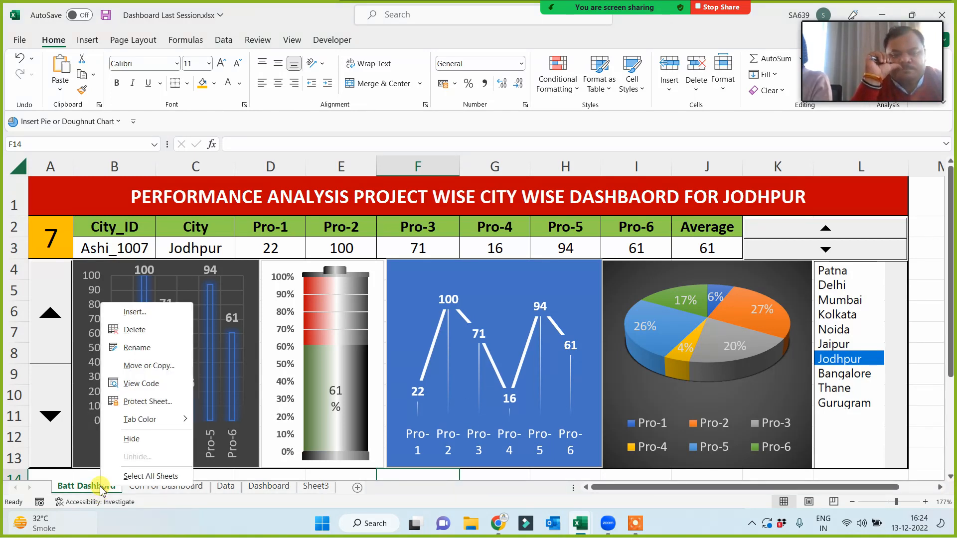
pyautogui.press('Escape')
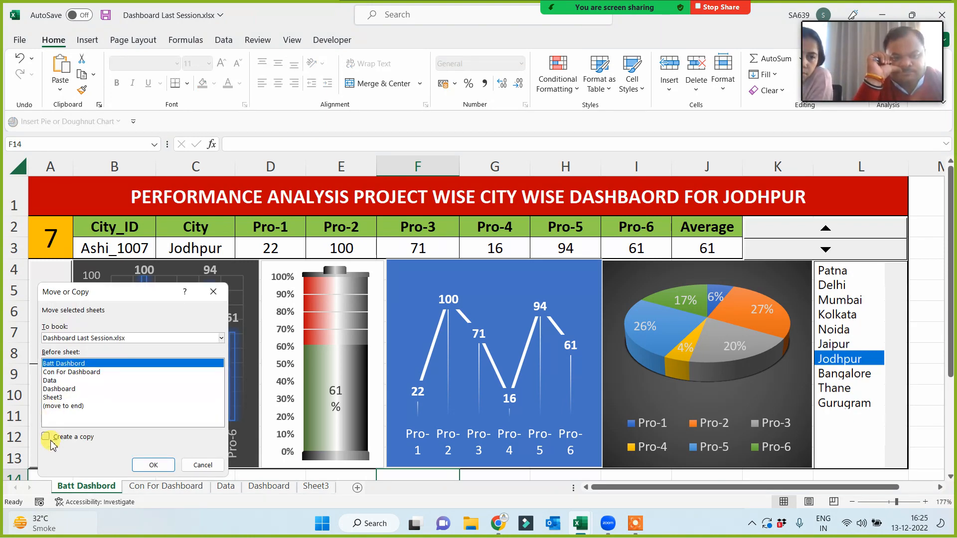
pyautogui.click(47, 437)
pyautogui.click(150, 464)
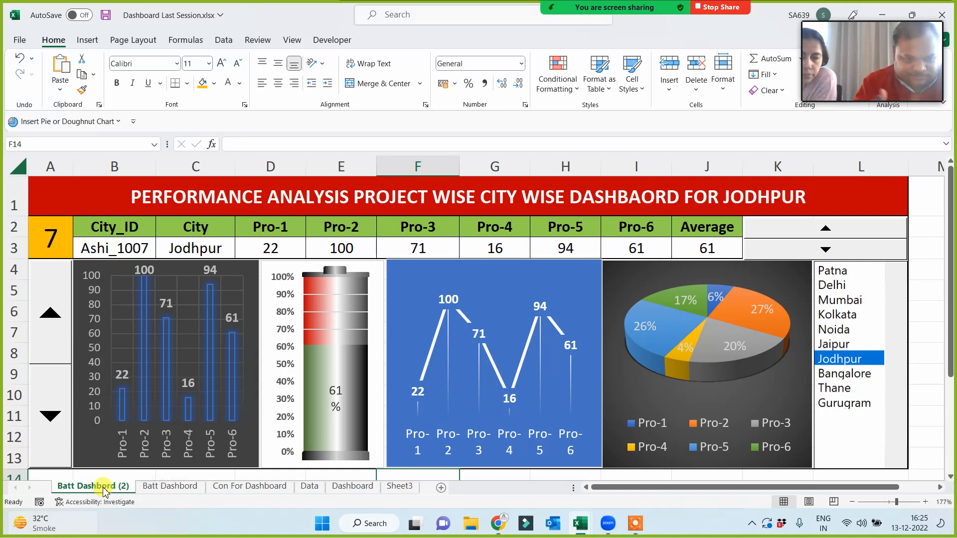
# Step: Rename the copied dashboard sheet as Traff Sig
pyautogui.doubleClick(102, 487)
pyautogui.write('T')
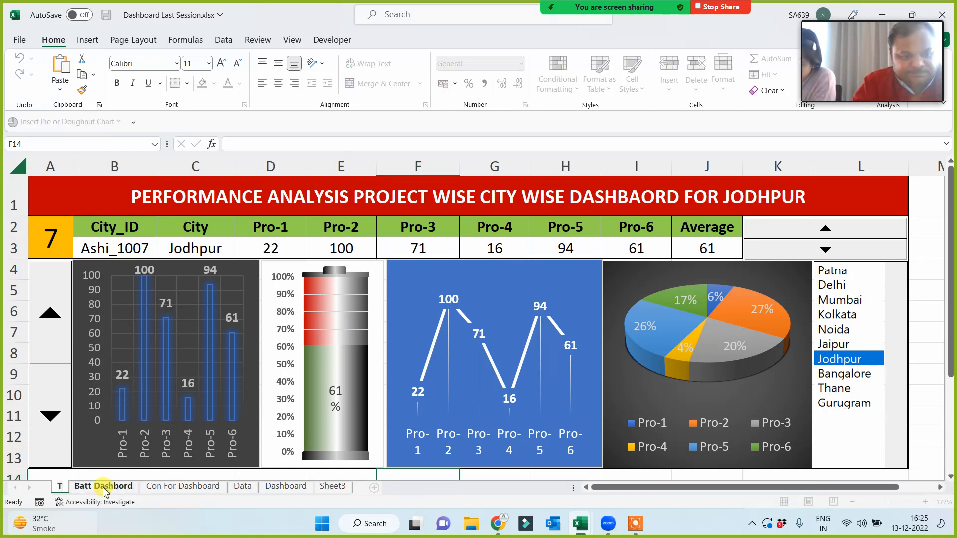
pyautogui.write('raff')
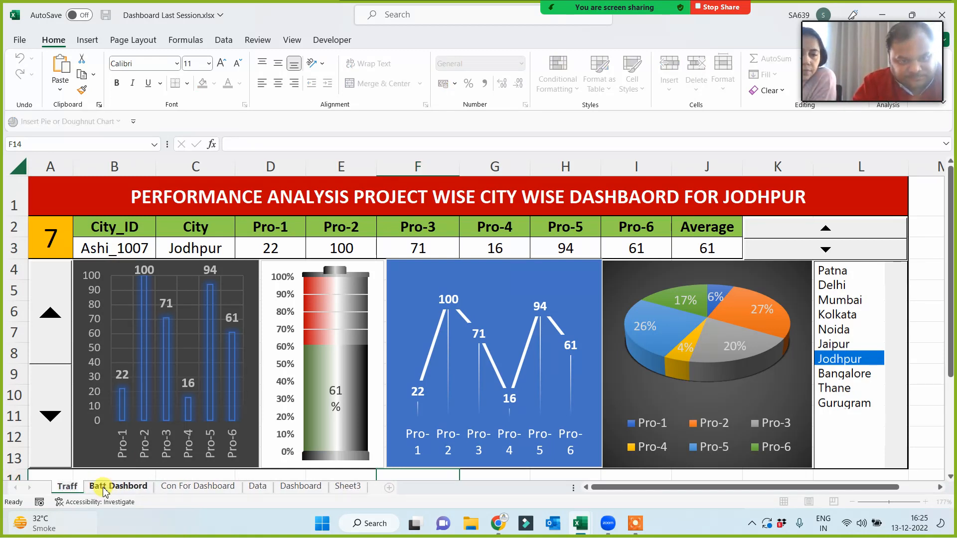
pyautogui.write(' Sig')
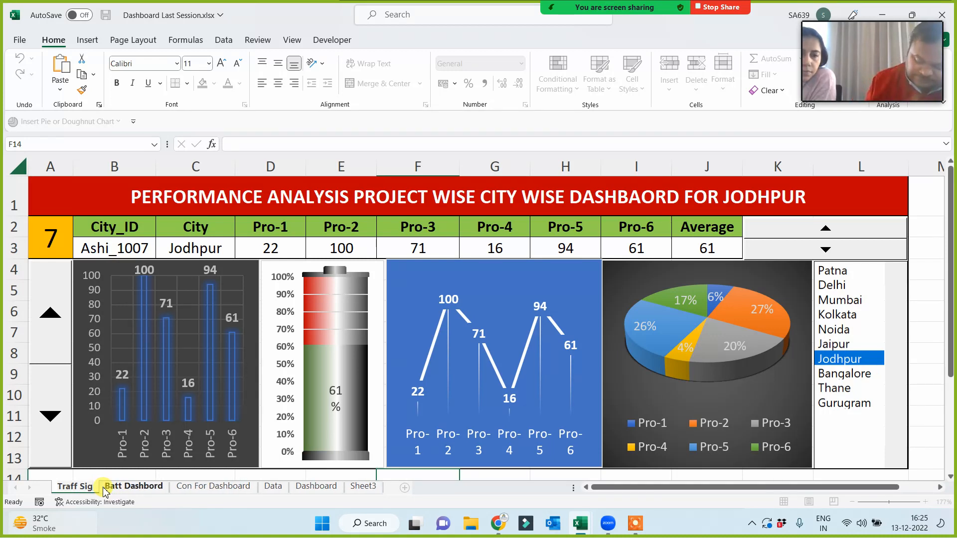
pyautogui.click(924, 323)
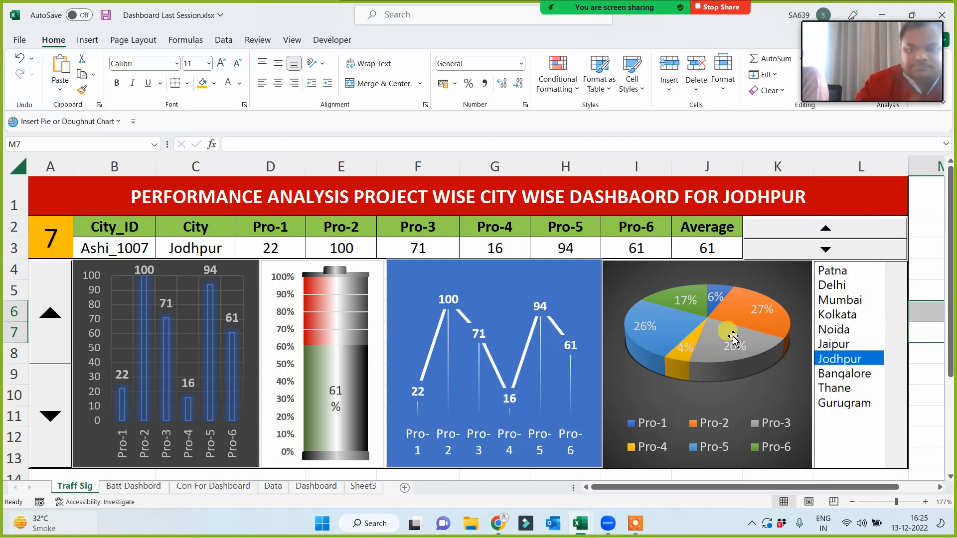
# Step: Narrow the line chart and the pie chart to open a vertical gap between them
pyautogui.click(588, 375)
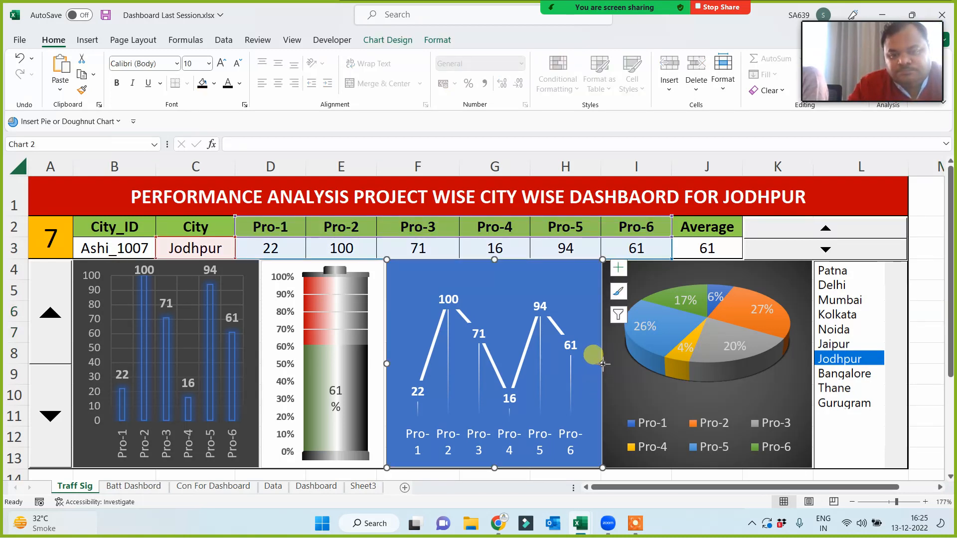
pyautogui.moveTo(601, 364); pyautogui.dragTo(634, 364)
pyautogui.click(604, 386)
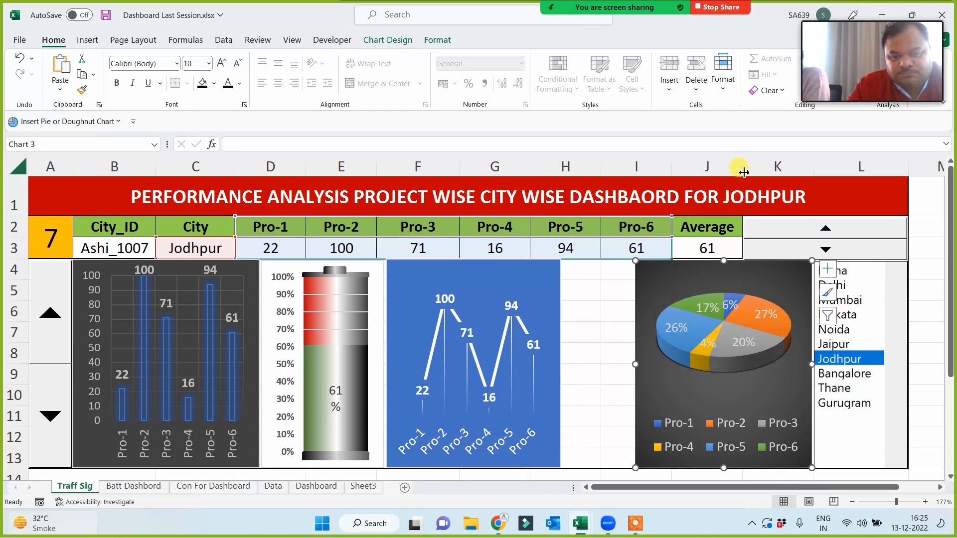
# Step: Widen columns J, G and B slightly to give the dashboard charts more room
pyautogui.moveTo(742, 166); pyautogui.dragTo(751, 167)
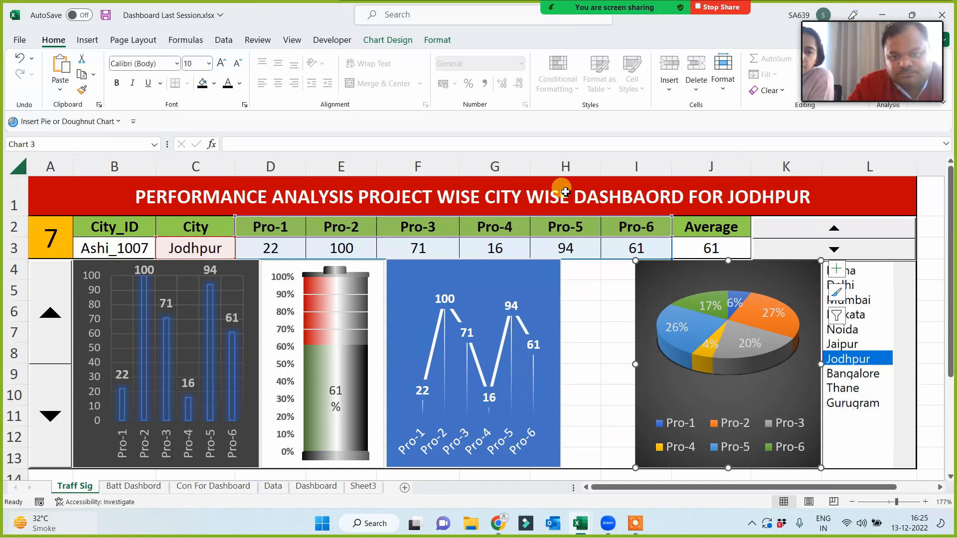
pyautogui.moveTo(529, 166); pyautogui.dragTo(540, 170)
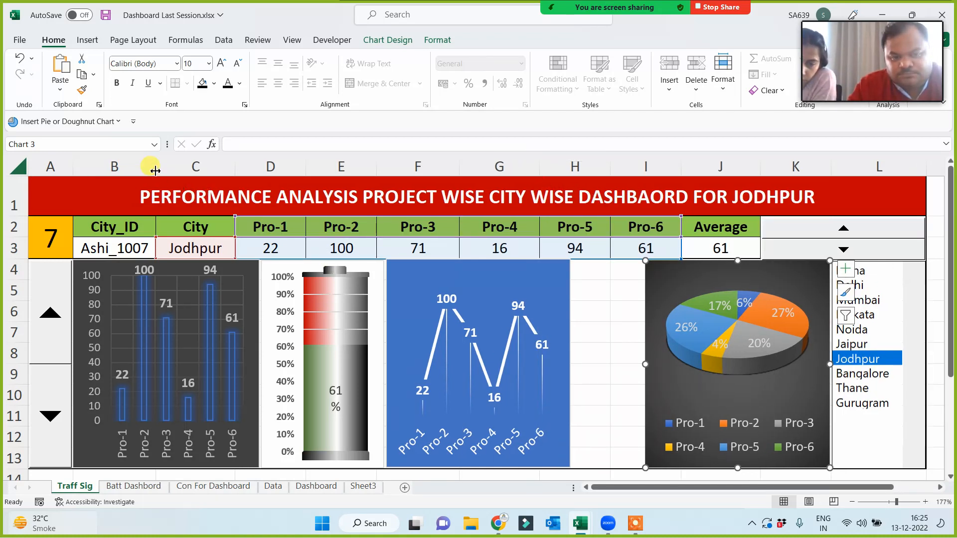
pyautogui.moveTo(156, 167); pyautogui.dragTo(165, 167)
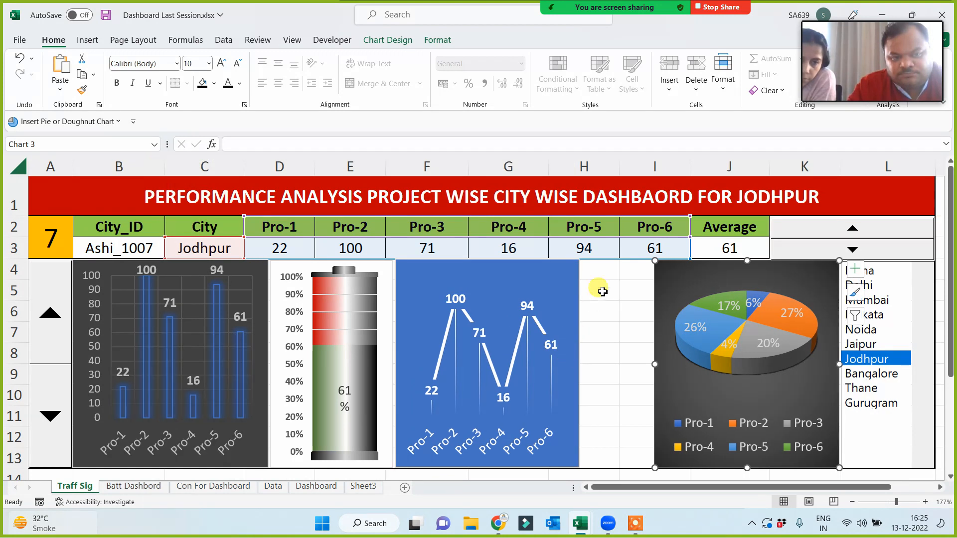
# Step: Fill cells H4:I13 in the gap between the line chart and the pie chart with near-black
pyautogui.moveTo(602, 273); pyautogui.dragTo(623, 457)
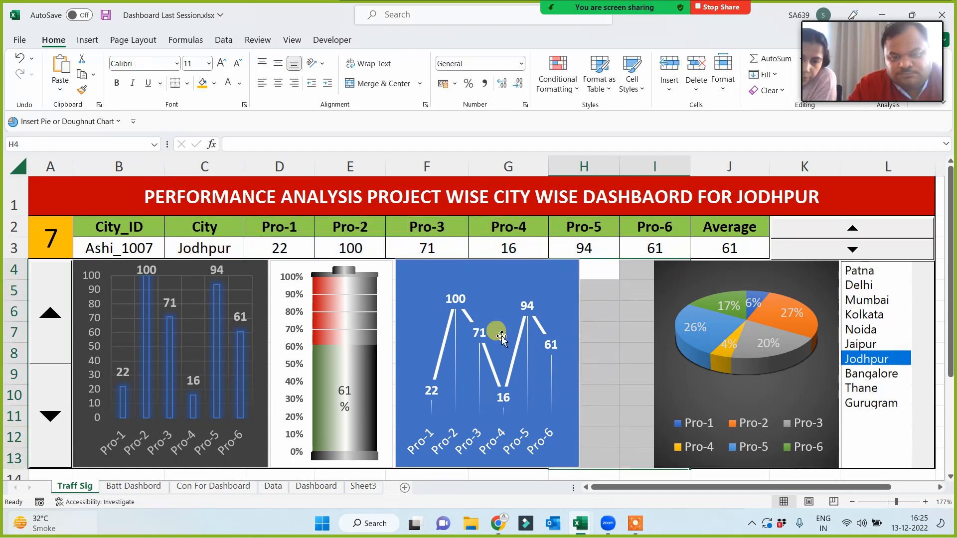
pyautogui.click(213, 83)
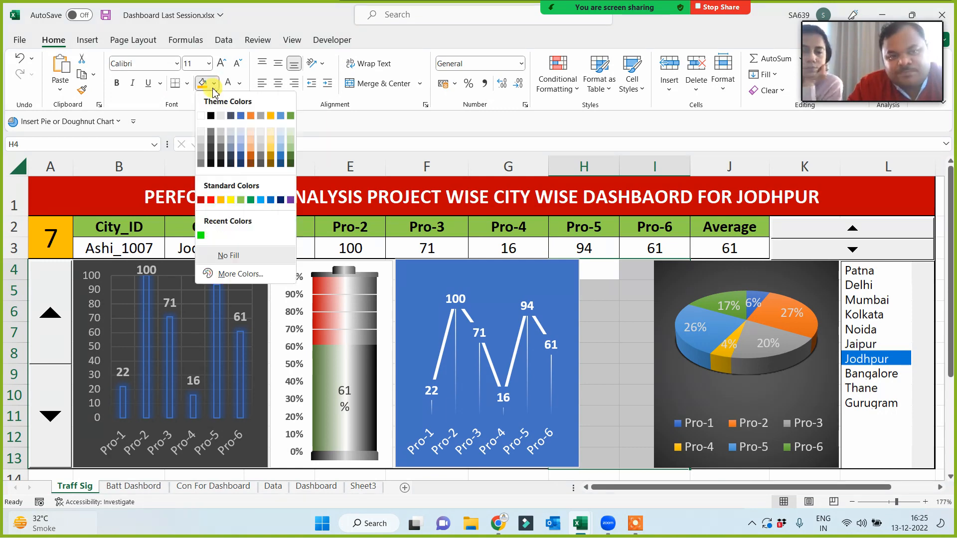
pyautogui.click(210, 164)
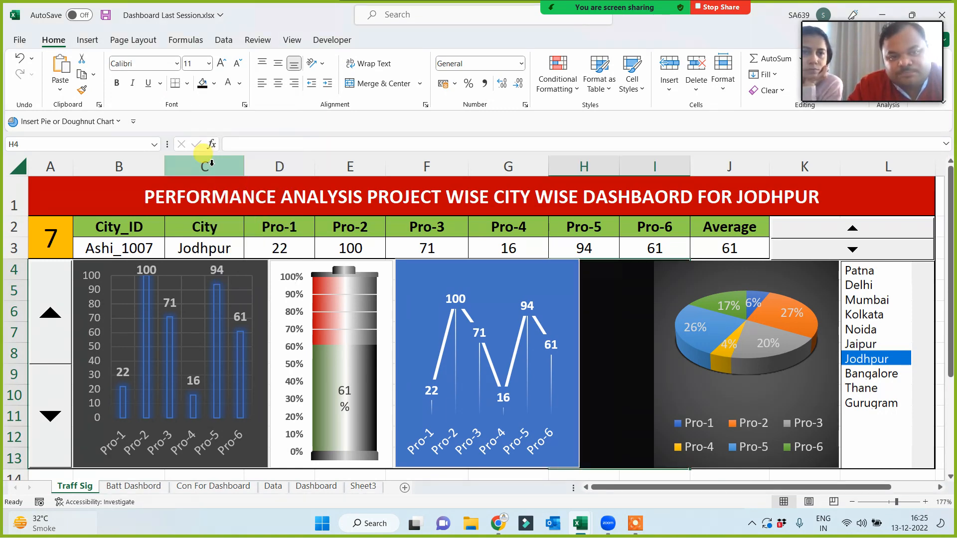
# Step: Shift the pie chart slightly away from the black gap and stretch its lower edge to the end of row 13
pyautogui.click(663, 365)
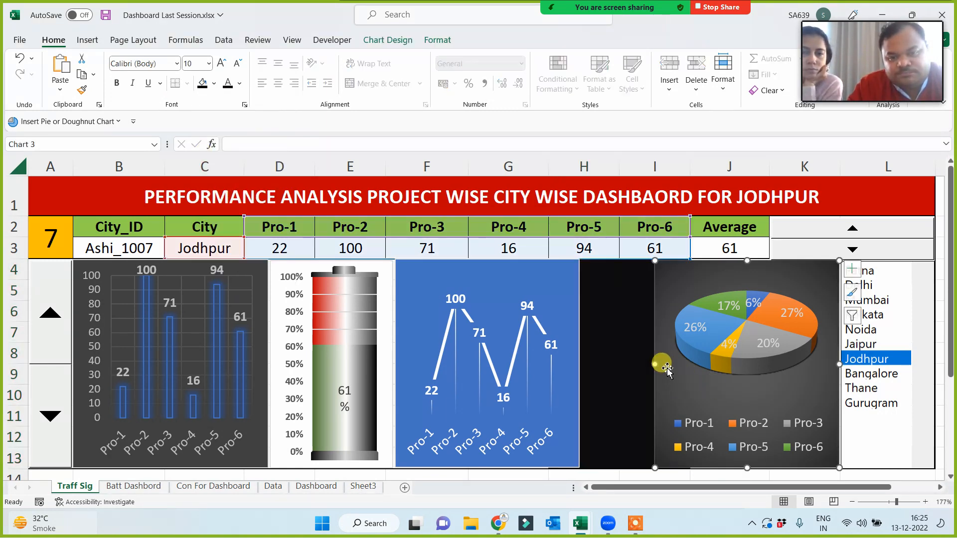
pyautogui.click(678, 286)
pyautogui.click(668, 273)
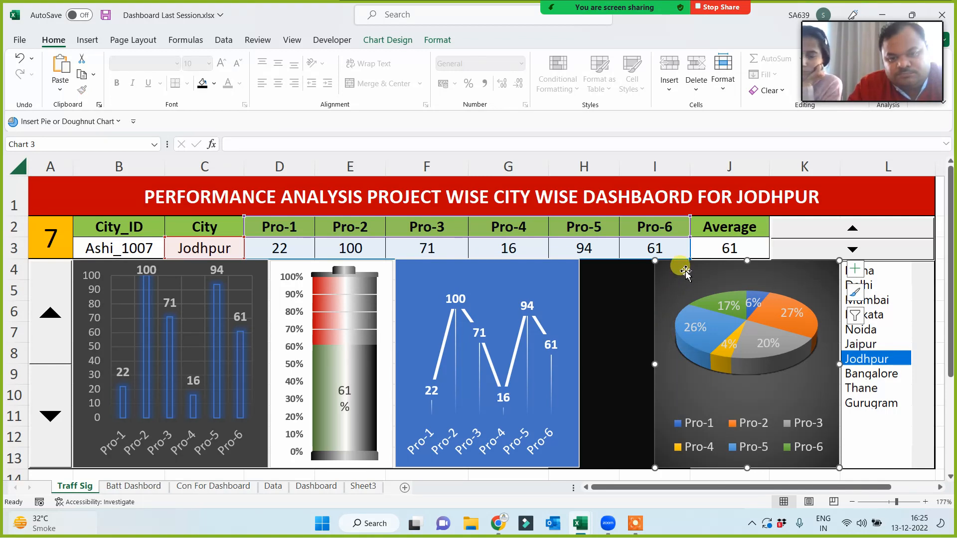
pyautogui.click(662, 300)
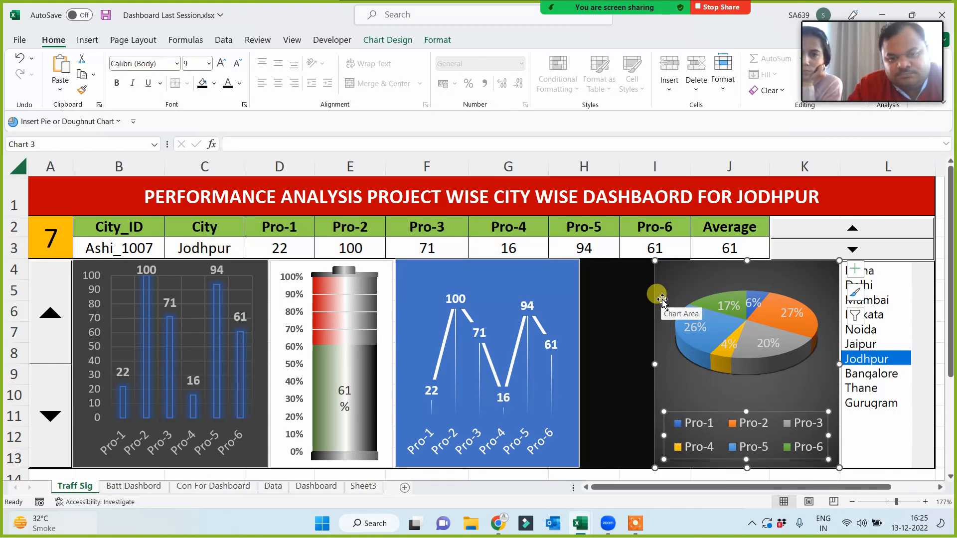
pyautogui.moveTo(658, 282); pyautogui.dragTo(660, 282)
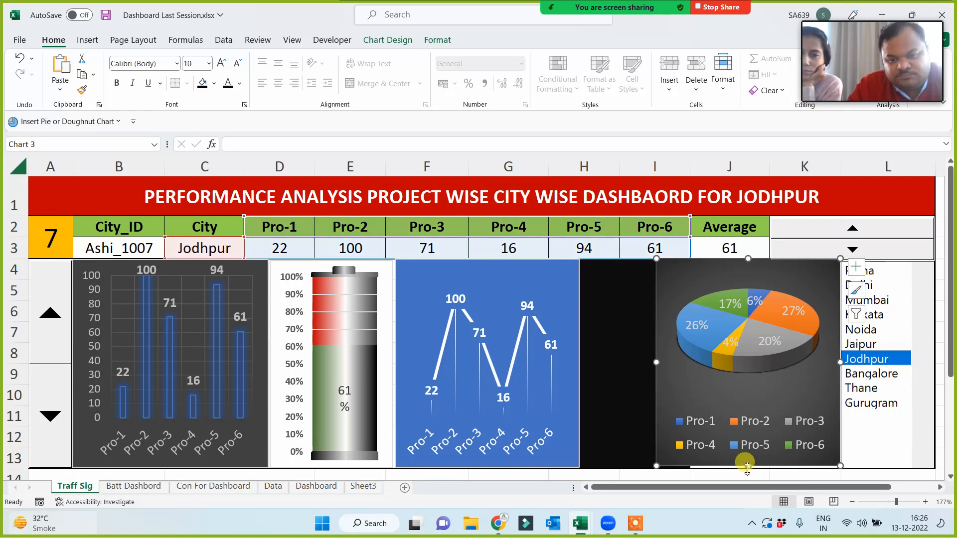
pyautogui.moveTo(747, 468); pyautogui.dragTo(748, 470)
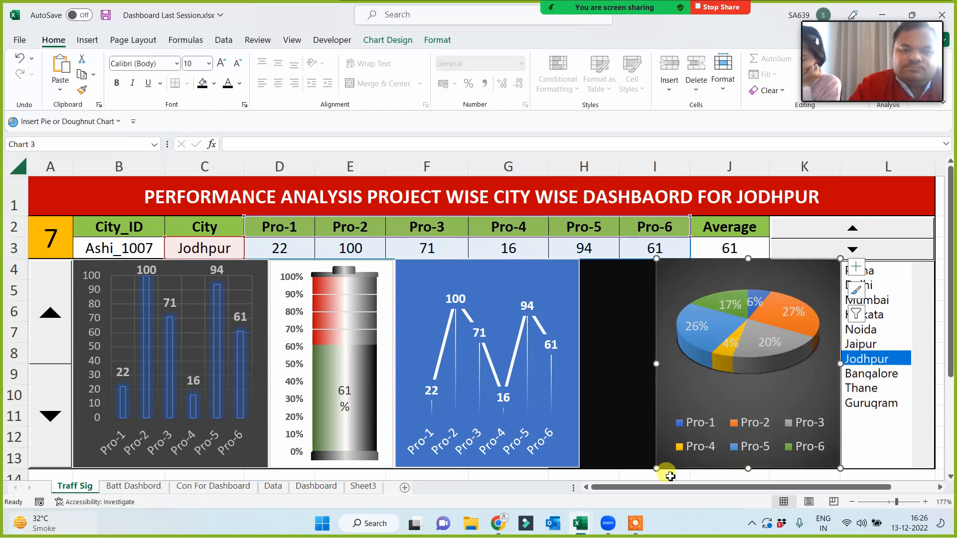
pyautogui.click(639, 474)
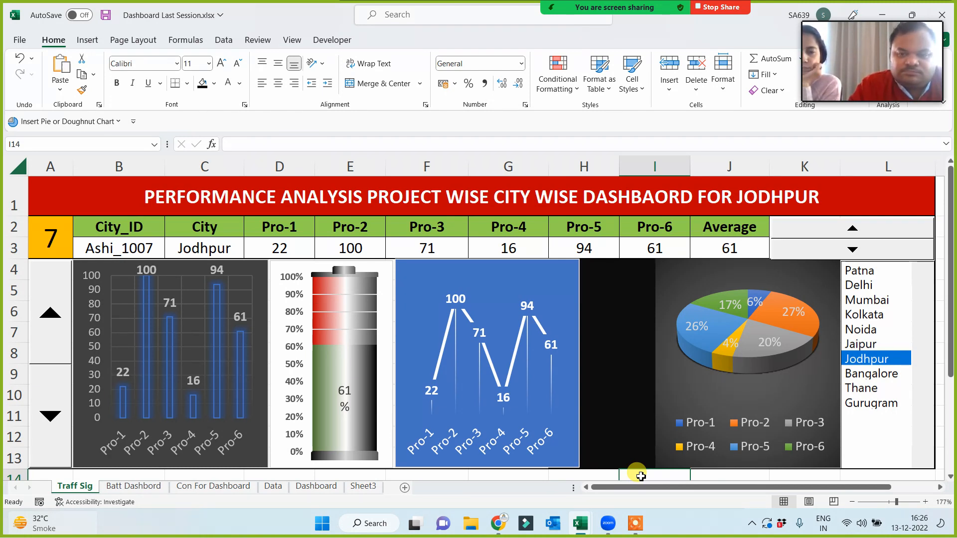
# Step: Enter the signal thresholds >50, 25-50 and <25 in cells N6, N7 and N8
pyautogui.click(940, 487)
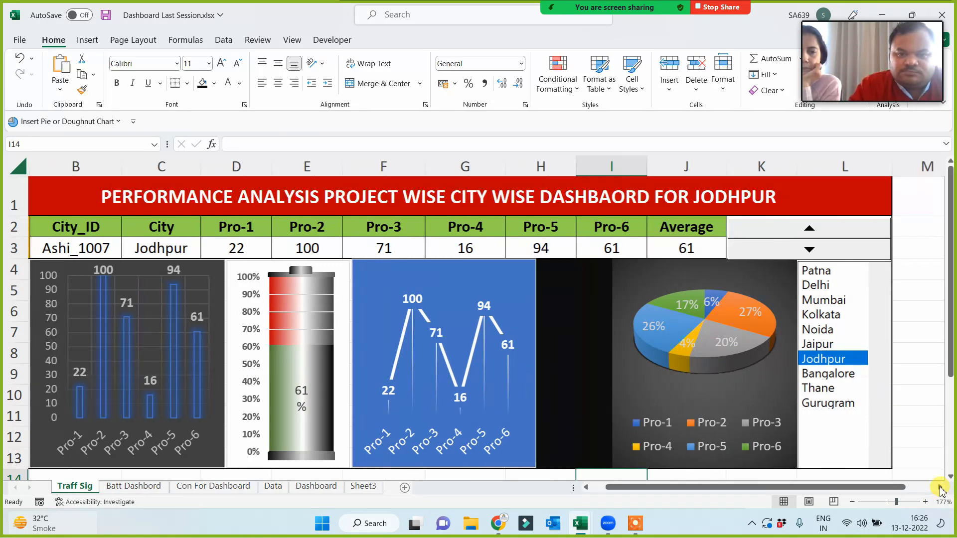
pyautogui.click(940, 487)
pyautogui.click(940, 487)
pyautogui.click(940, 487)
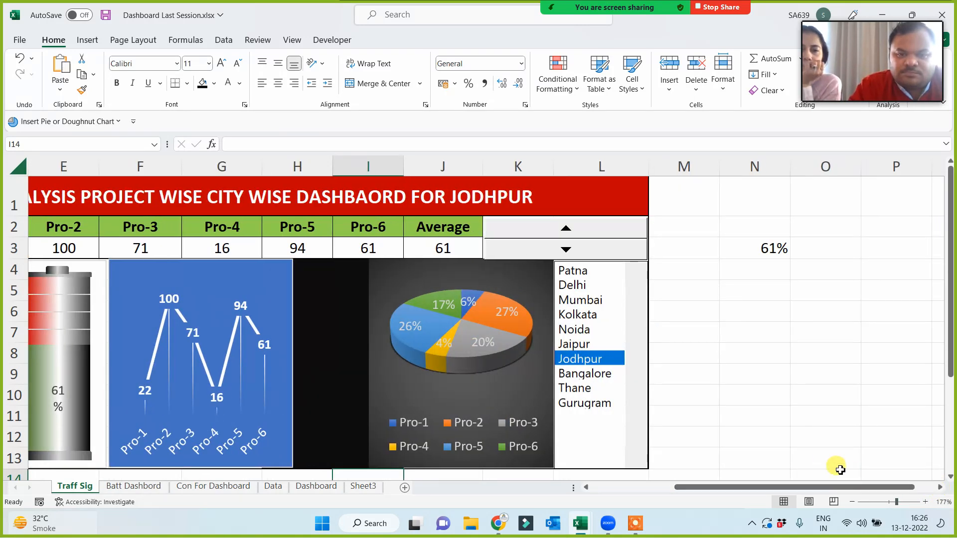
pyautogui.click(728, 306)
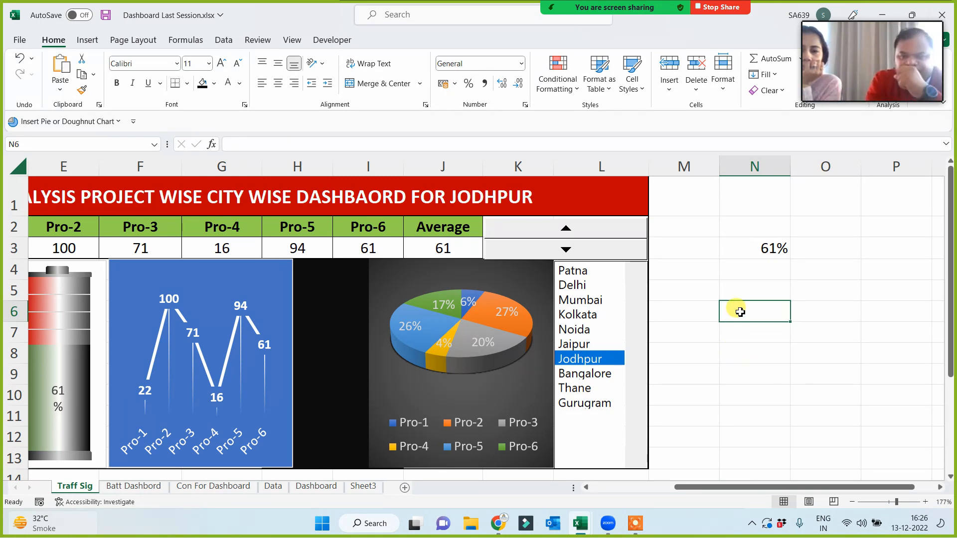
pyautogui.write('>50')
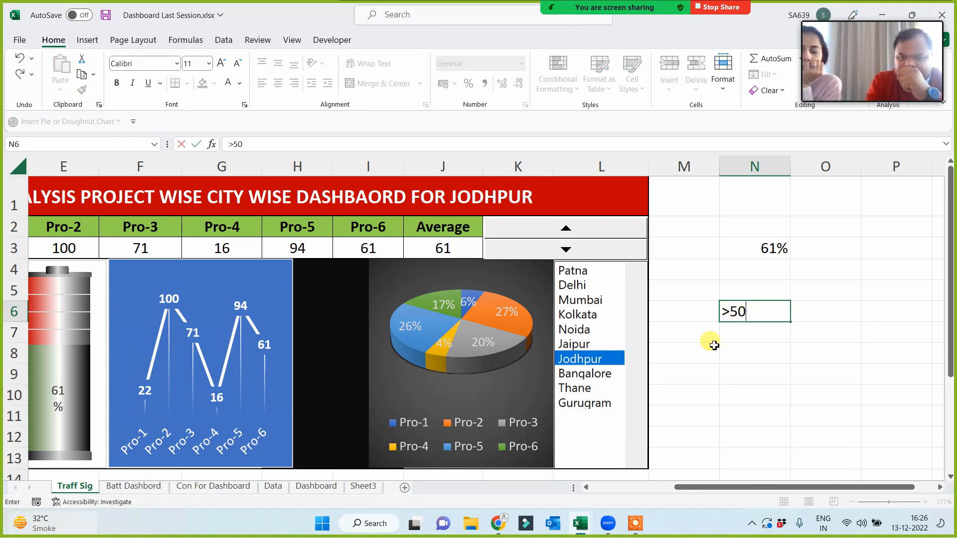
pyautogui.click(728, 337)
pyautogui.write('25')
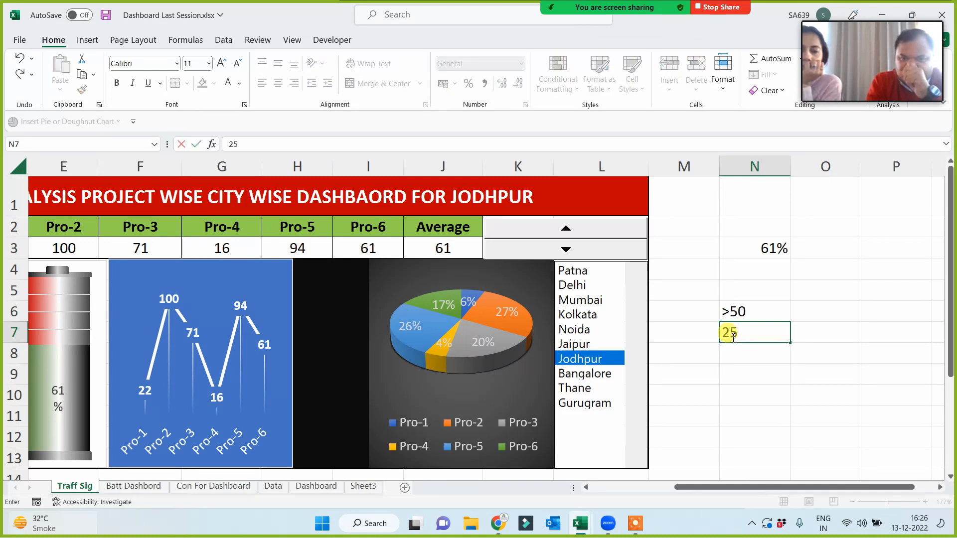
pyautogui.write('-50')
pyautogui.click(733, 353)
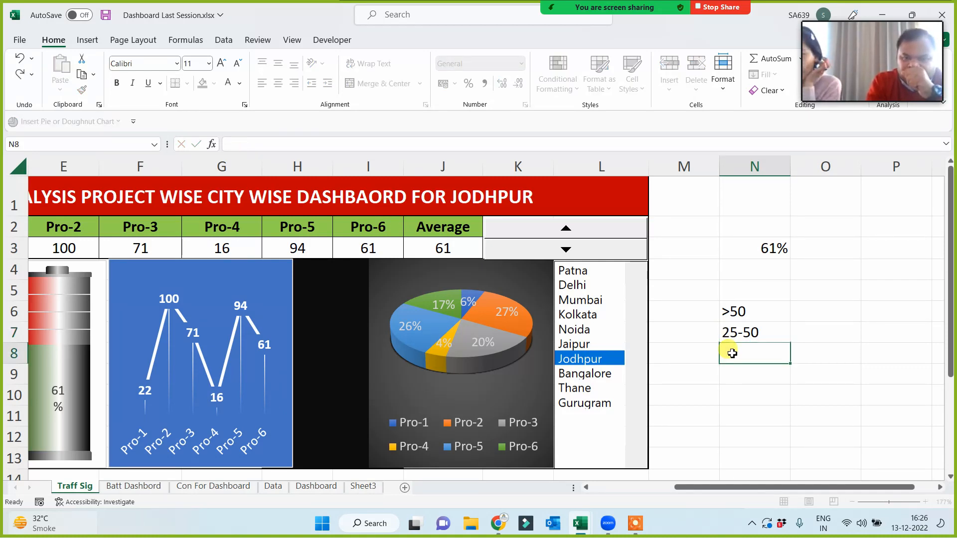
pyautogui.write('<25')
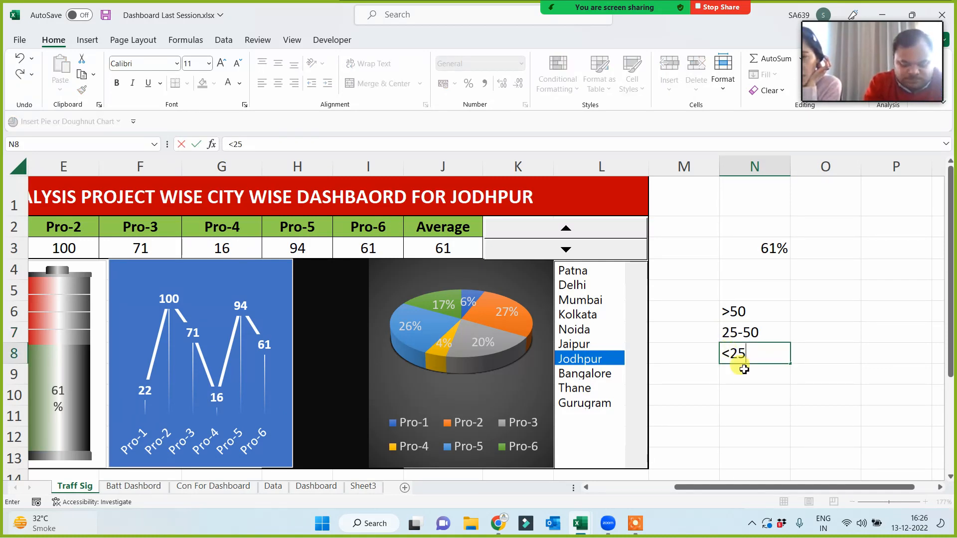
pyautogui.click(742, 387)
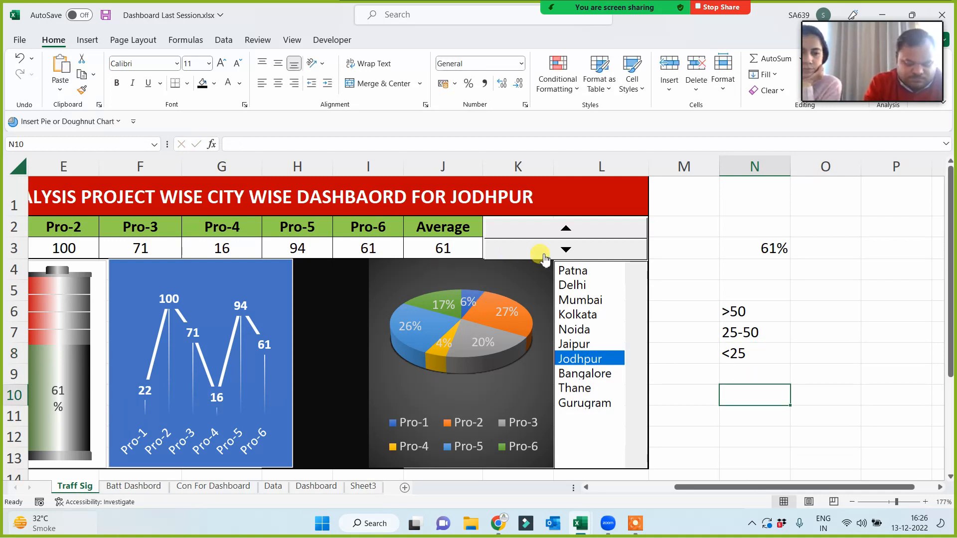
pyautogui.rightClick(522, 252)
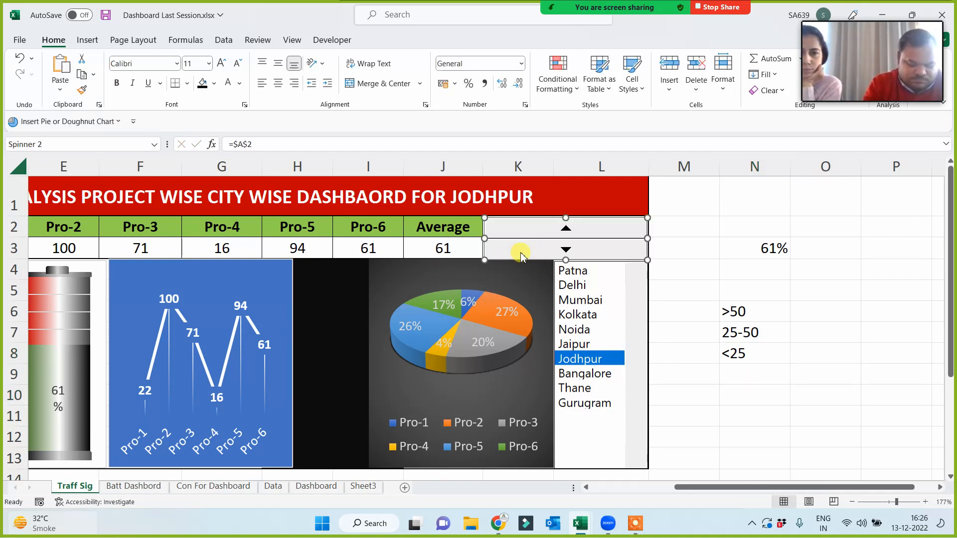
pyautogui.click(680, 257)
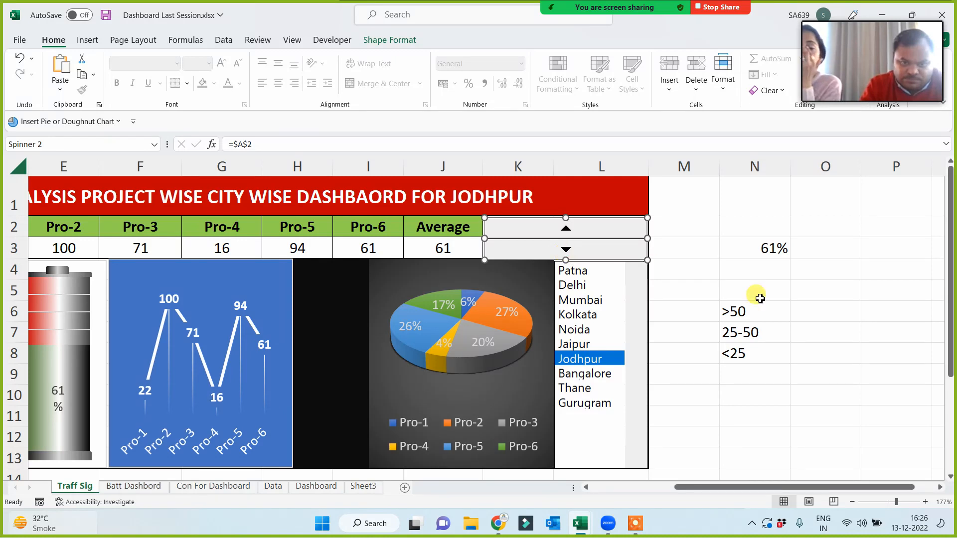
# Step: Enter the formula =IF(J3>50,"=","") in cell O6 beside the >50 threshold
pyautogui.click(798, 312)
pyautogui.write('=')
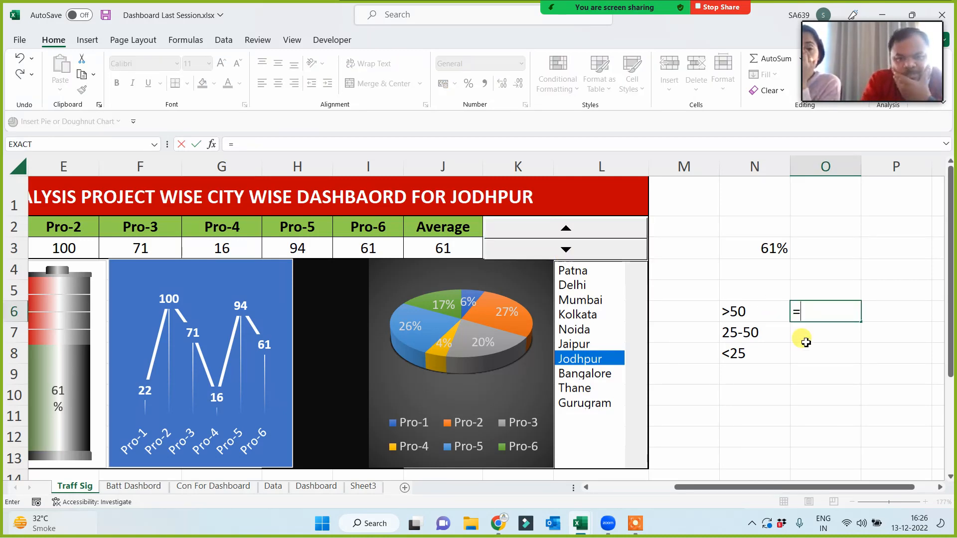
pyautogui.write('if(')
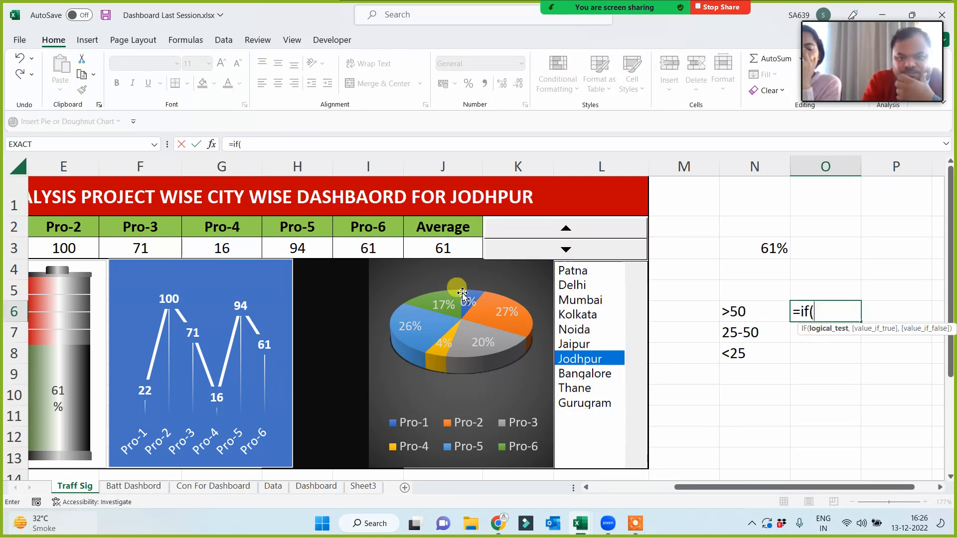
pyautogui.click(427, 252)
pyautogui.write('>')
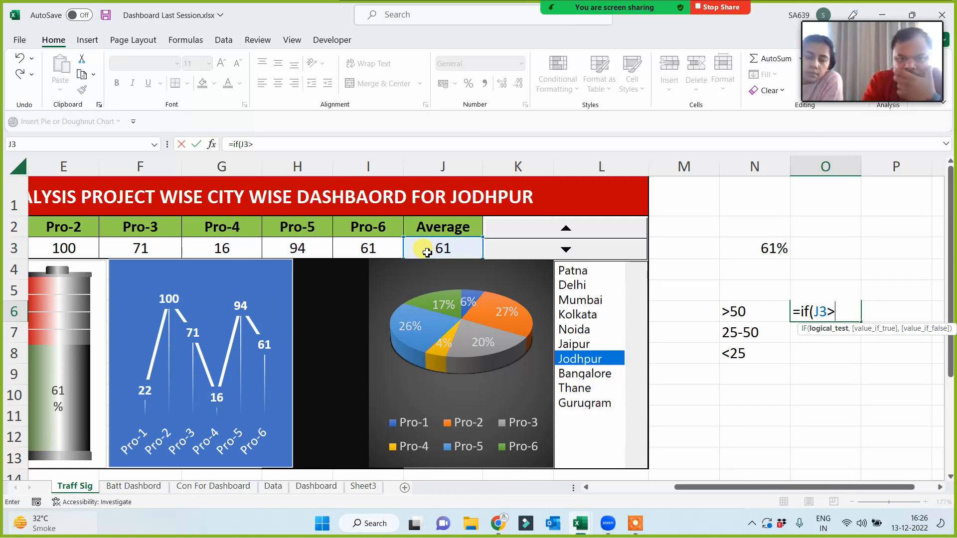
pyautogui.write('50,')
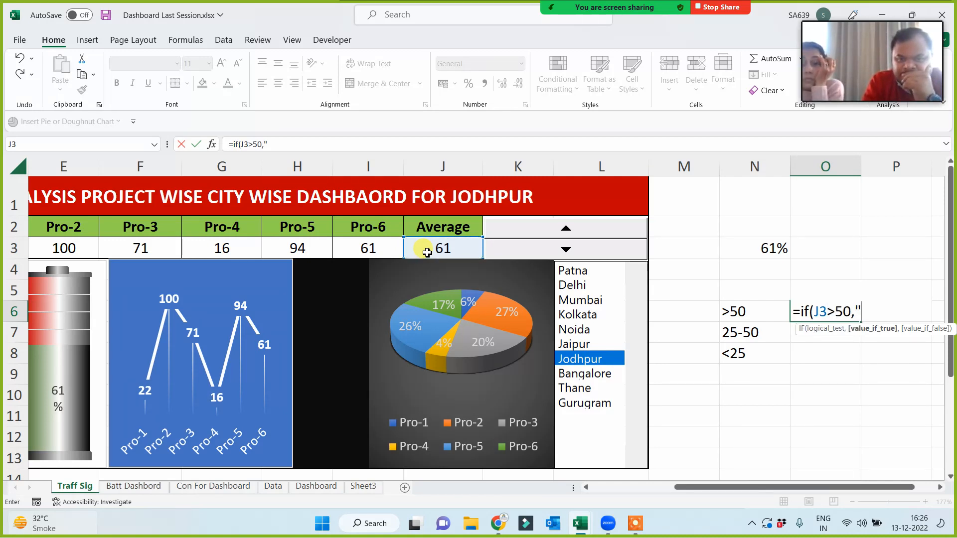
pyautogui.write('"=",')
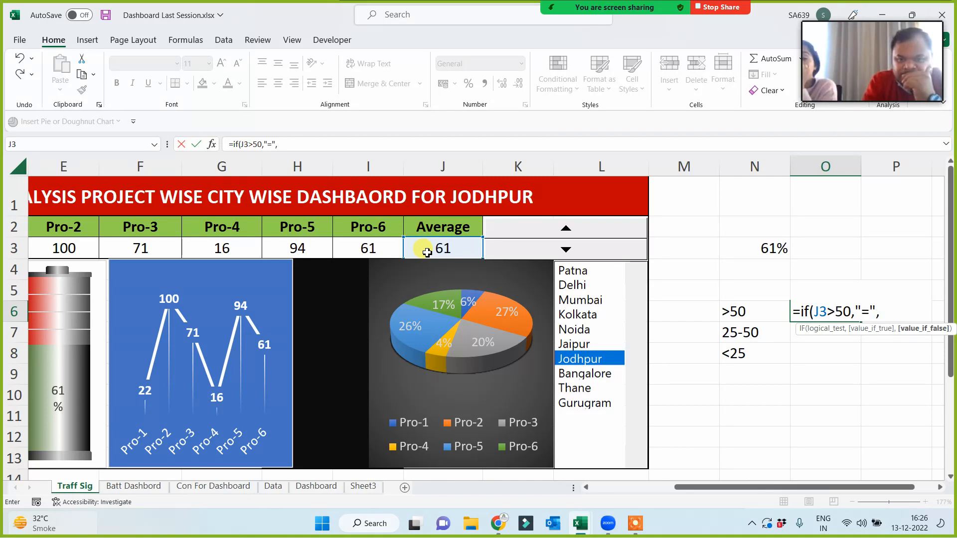
pyautogui.write('"")')
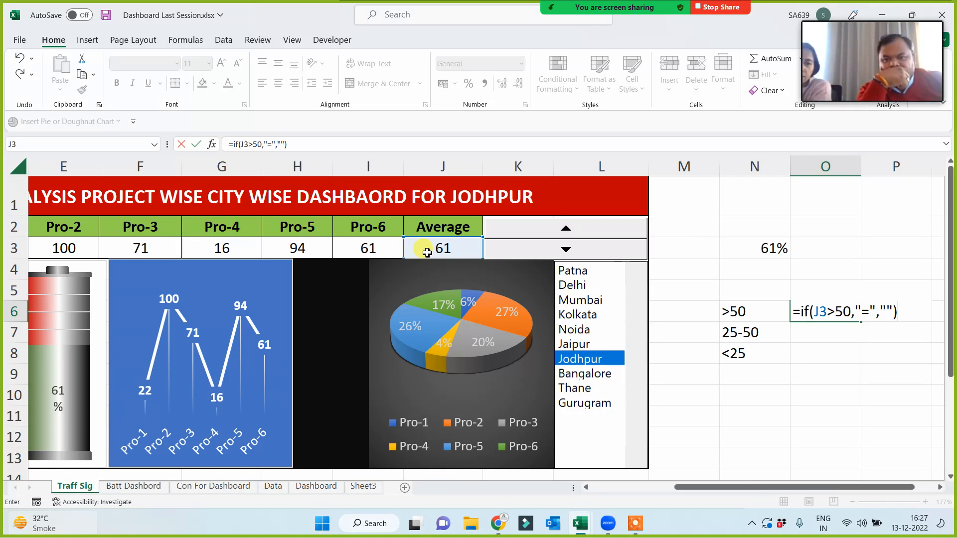
pyautogui.moveTo(844, 17)
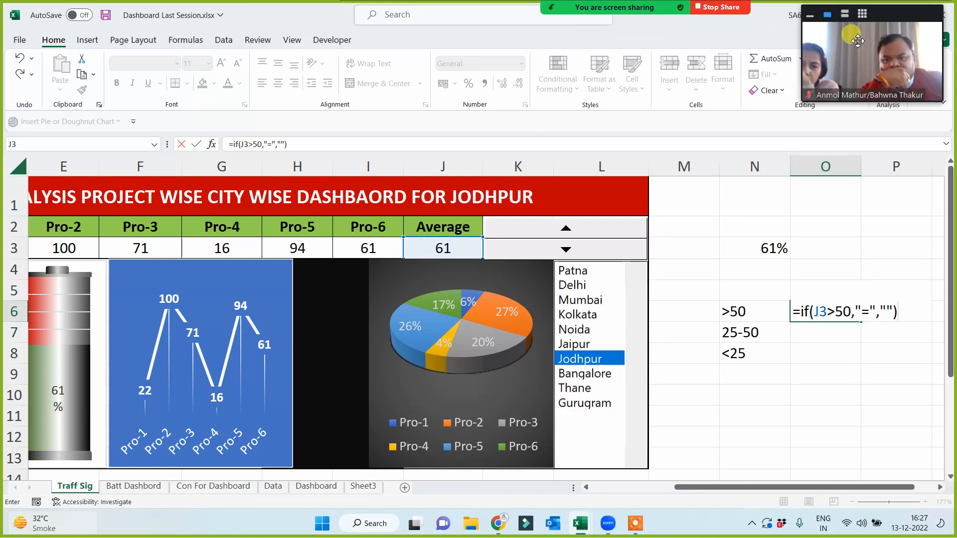
pyautogui.click(844, 16)
pyautogui.moveTo(867, 274)
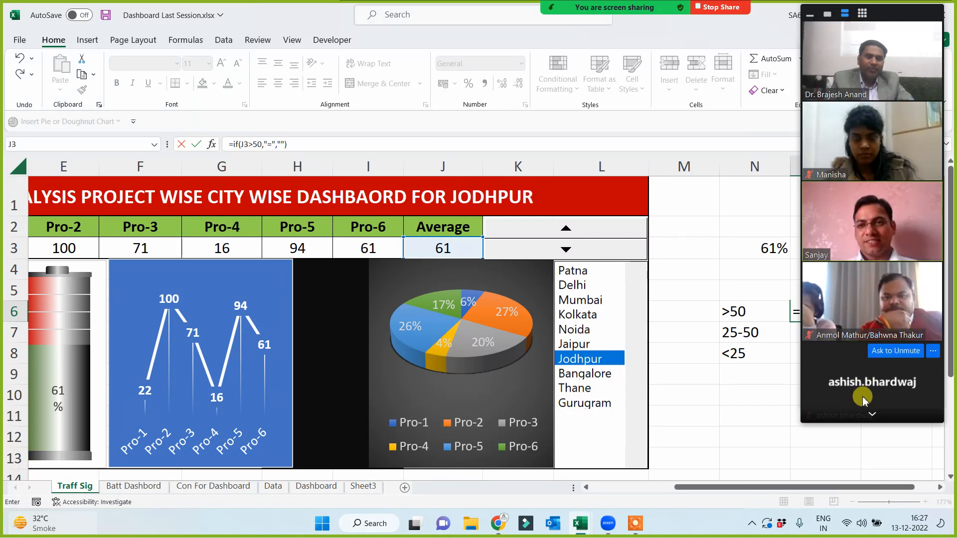
pyautogui.click(828, 16)
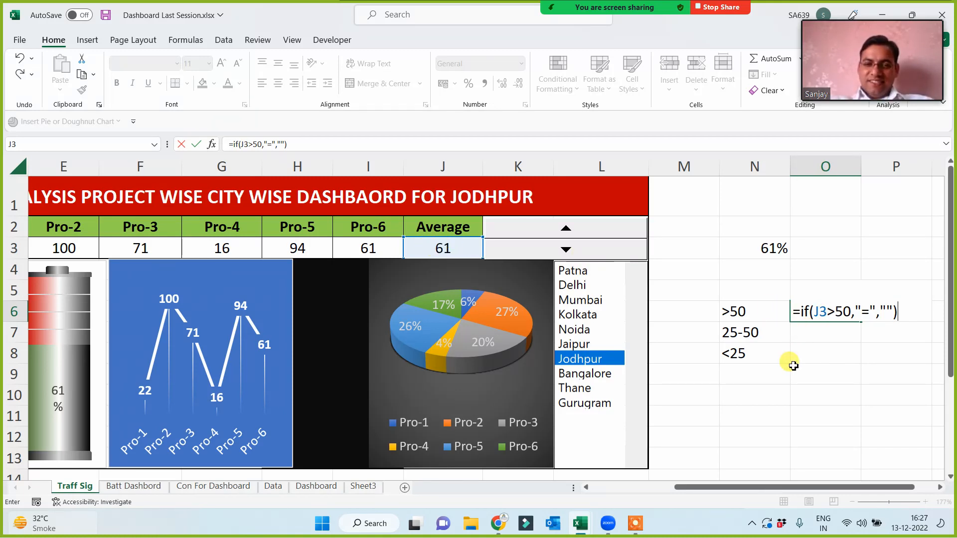
pyautogui.press('Return')
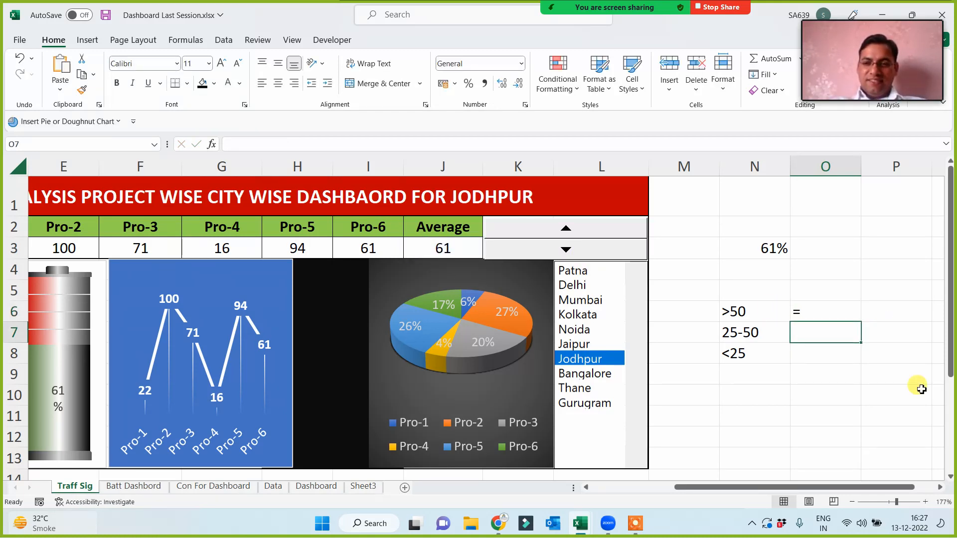
pyautogui.click(830, 312)
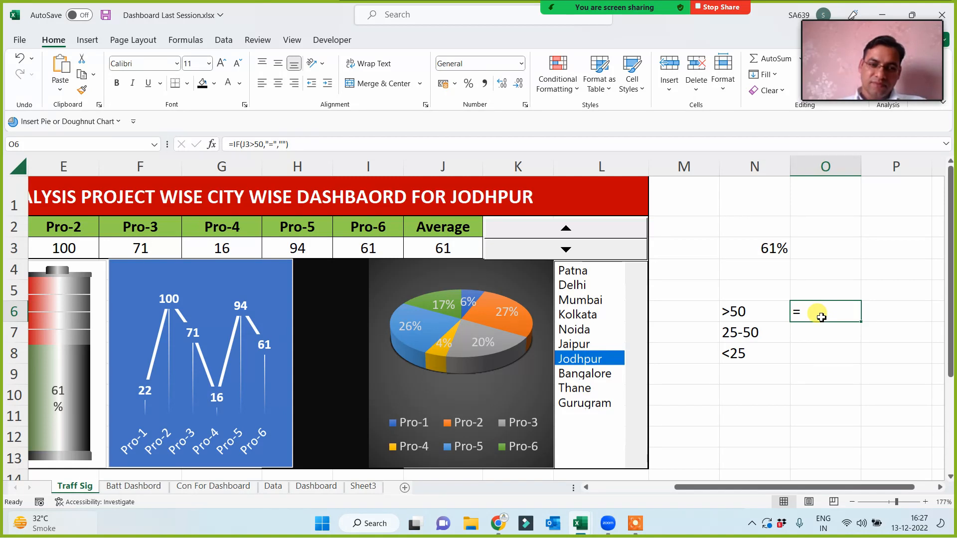
# Step: Enter the formula =IF(N8<25,"=","") in cell O8 beside the <25 threshold
pyautogui.click(807, 353)
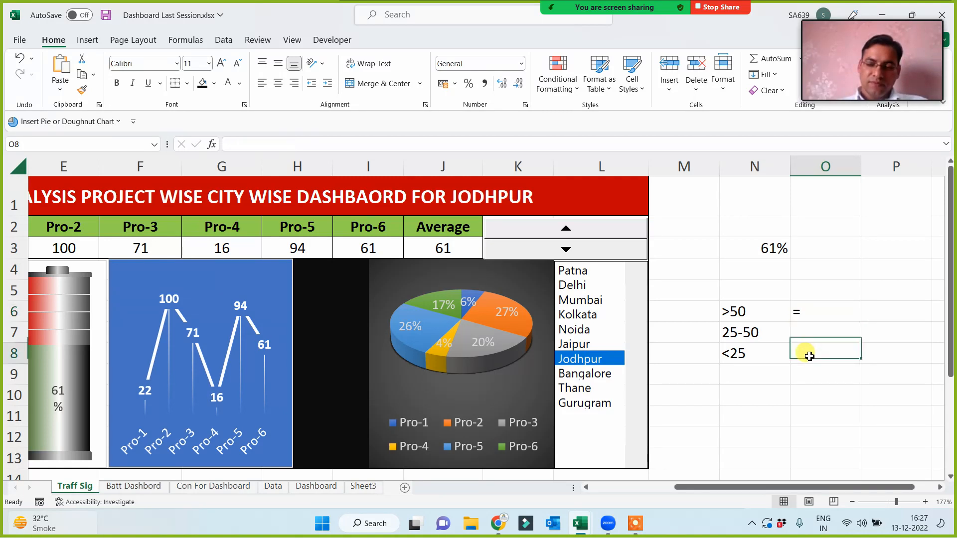
pyautogui.write('=if(')
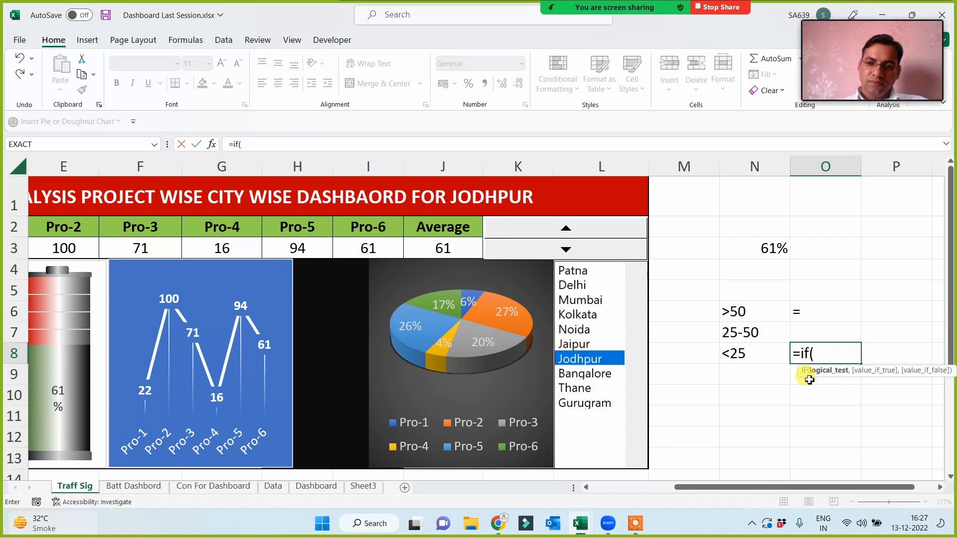
pyautogui.click(754, 354)
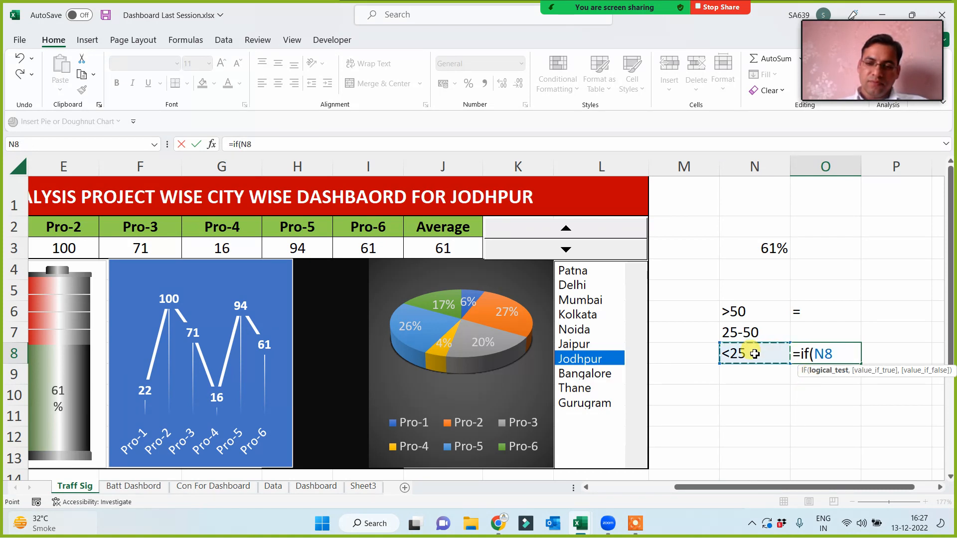
pyautogui.write('<')
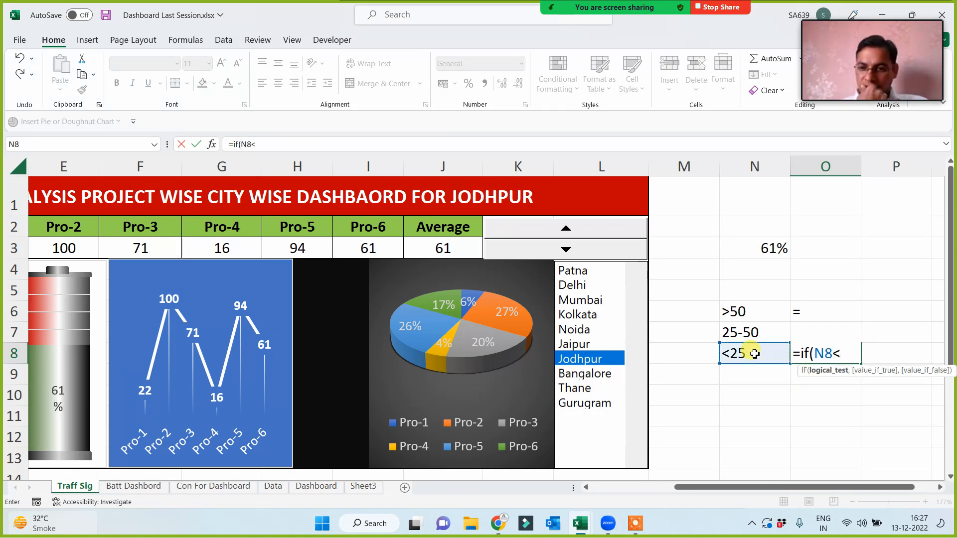
pyautogui.write('25,')
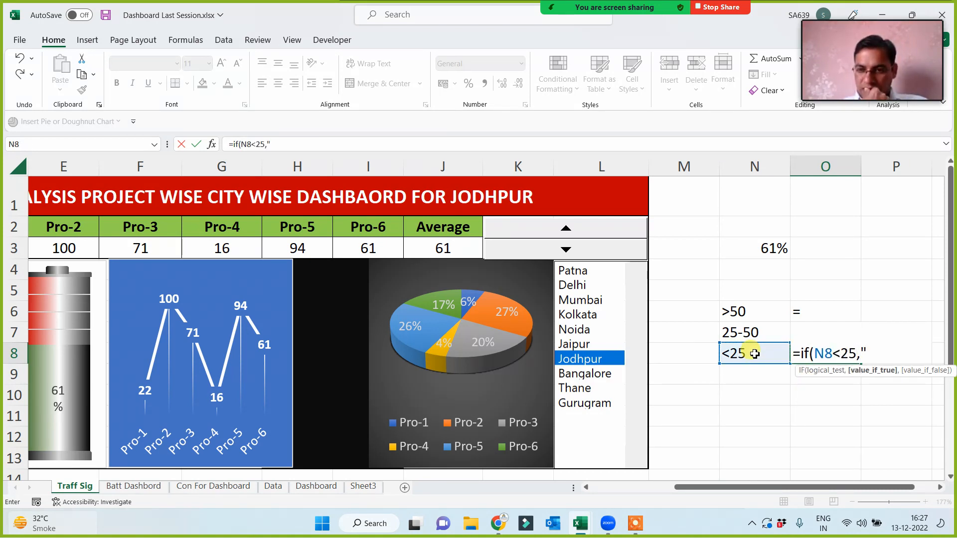
pyautogui.write('"=",')
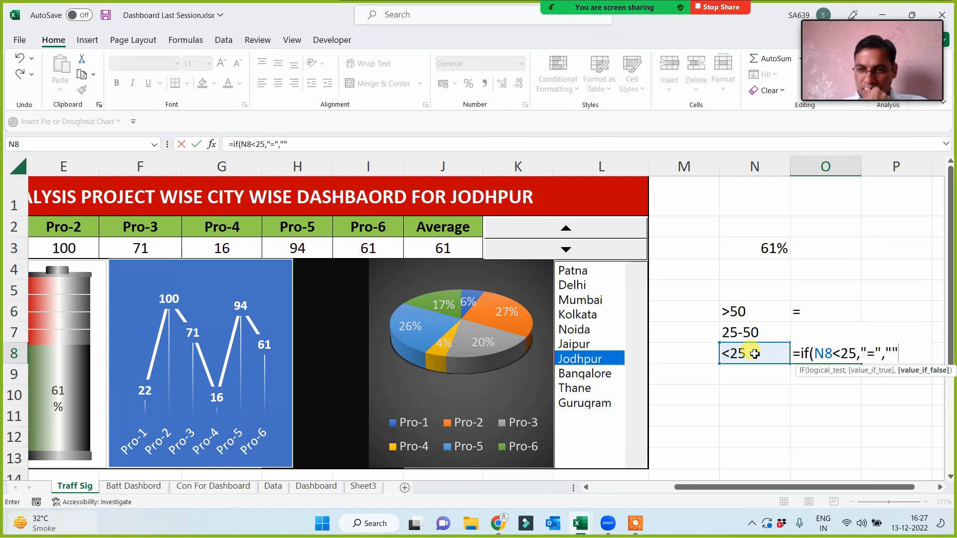
pyautogui.write(')')
pyautogui.press('Return')
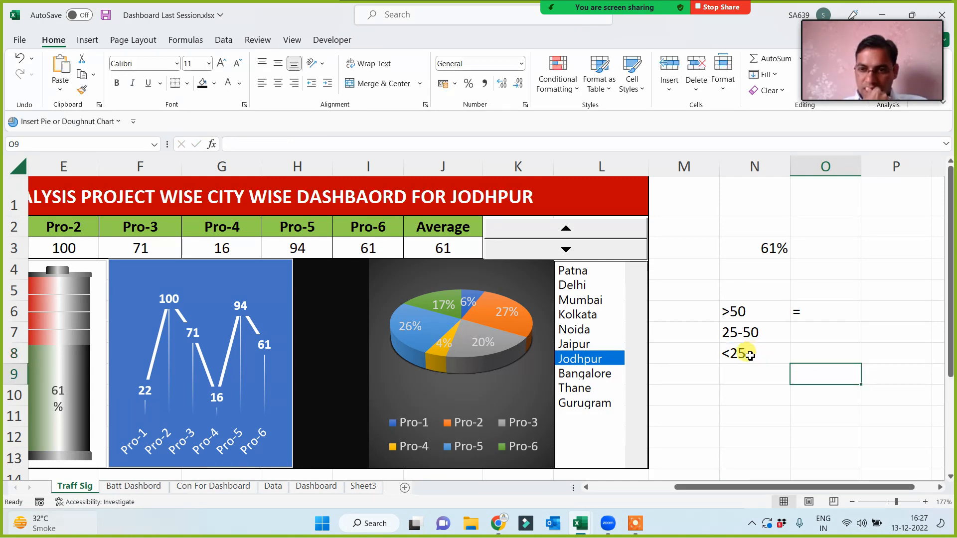
# Step: Switch the dashboard to Delhi and correct the O8 formula to test the average, making it =IF(J3<25,"=","")
pyautogui.click(579, 286)
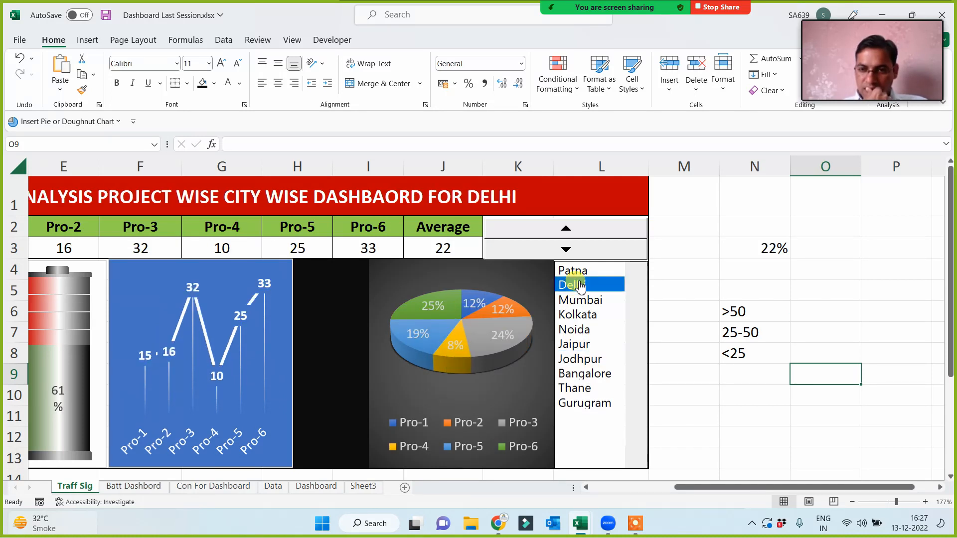
pyautogui.click(795, 396)
pyautogui.click(807, 356)
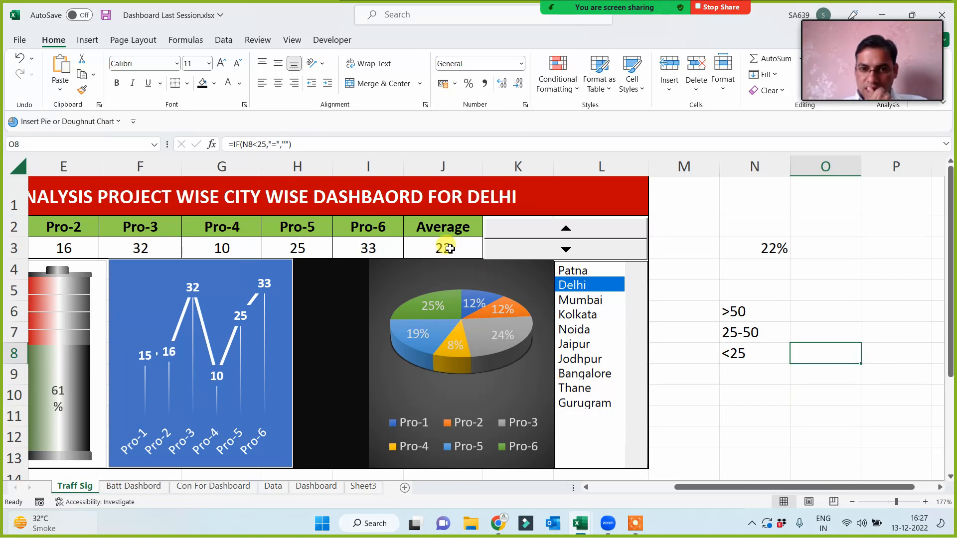
pyautogui.press('F2')
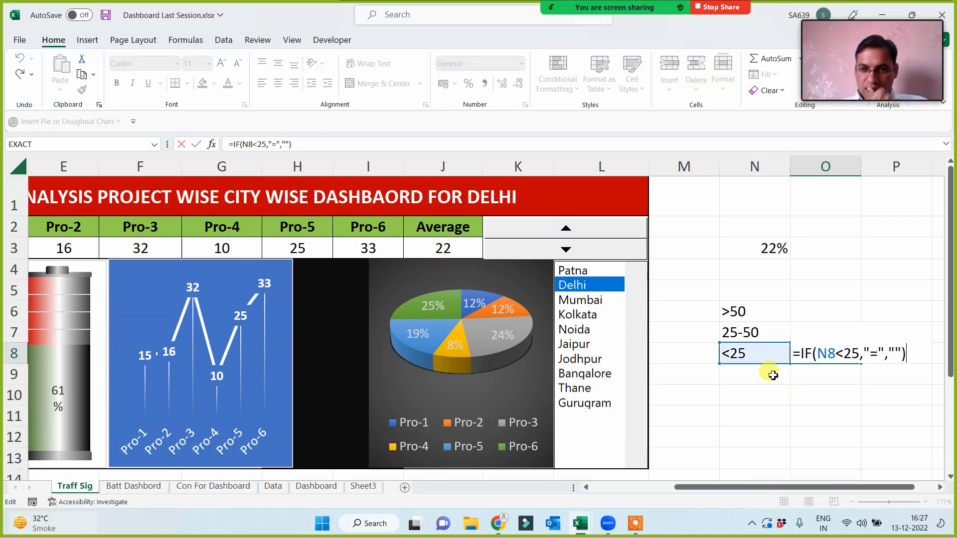
pyautogui.click(858, 353)
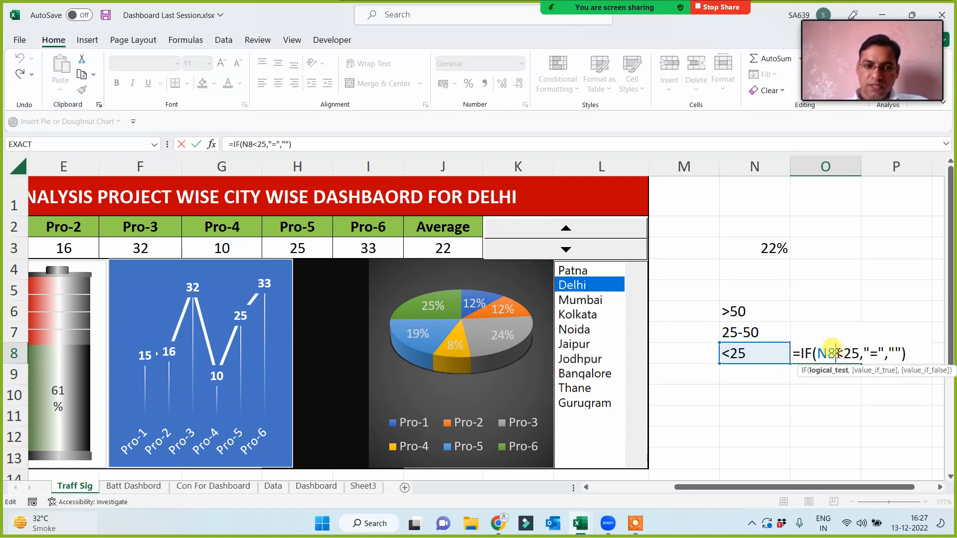
pyautogui.press('BackSpace')
pyautogui.press('BackSpace')
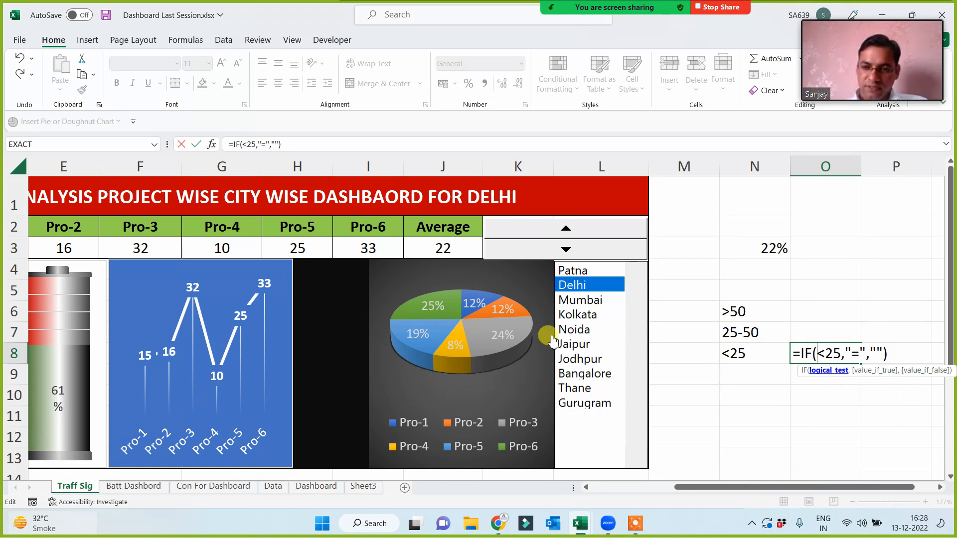
pyautogui.click(449, 245)
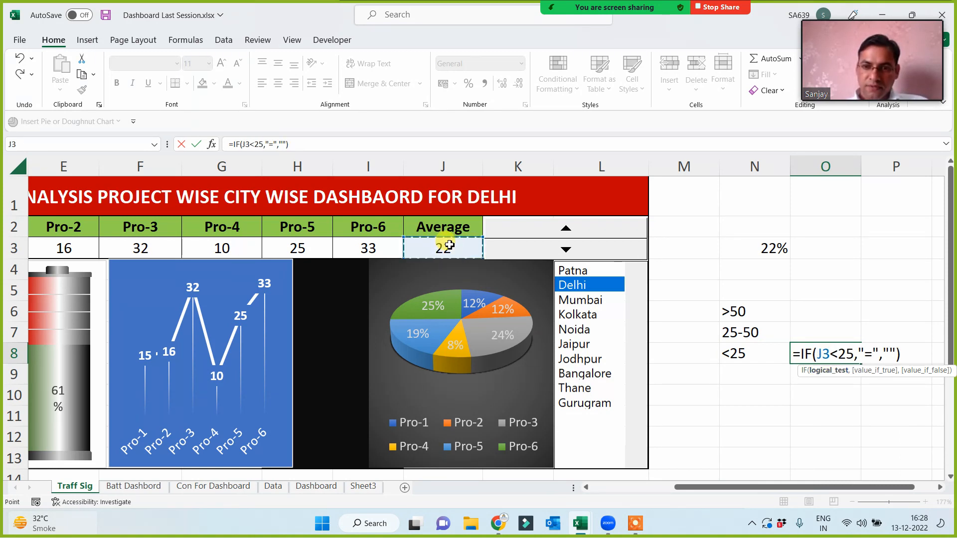
pyautogui.press('Return')
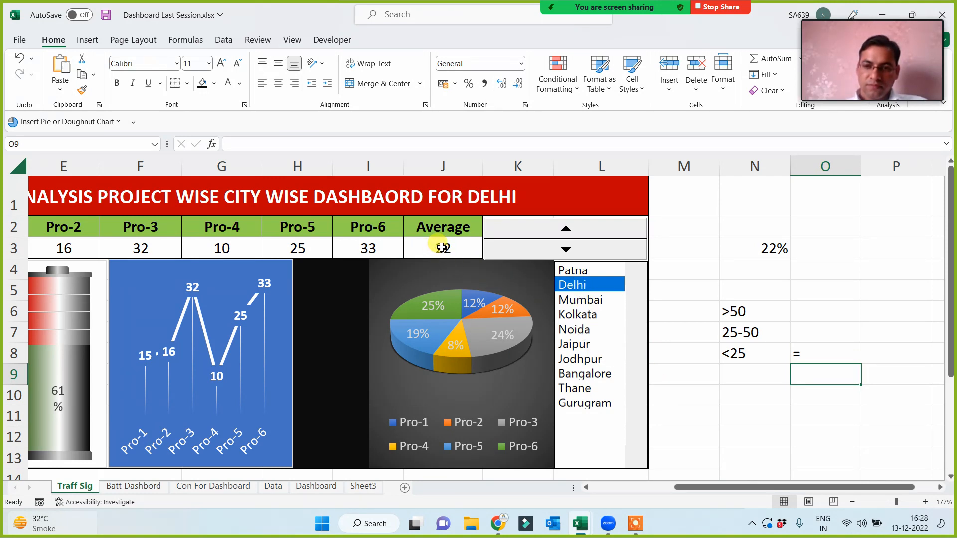
# Step: Check the markers in O6 and O8 by switching the dashboard city to Patna, Mumbai and Kolkata
pyautogui.click(797, 354)
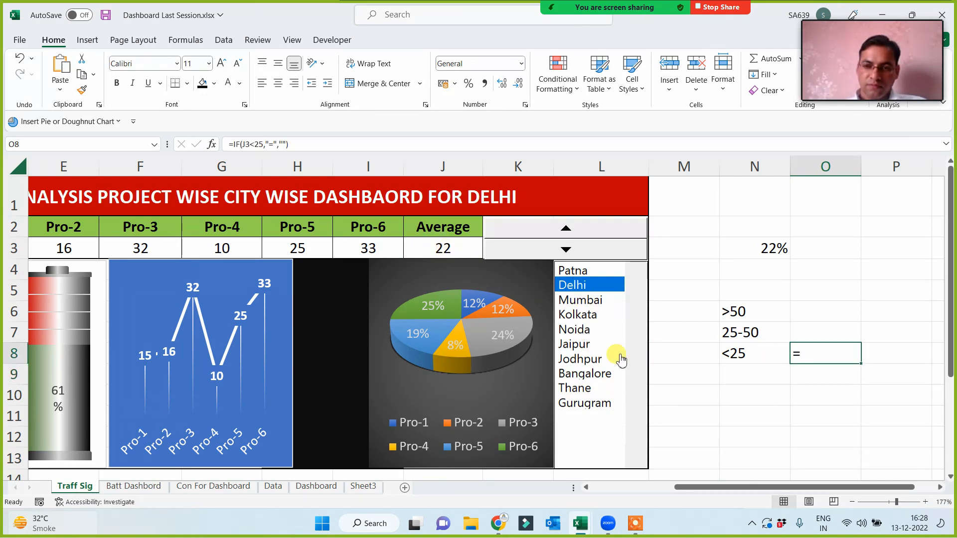
pyautogui.click(581, 272)
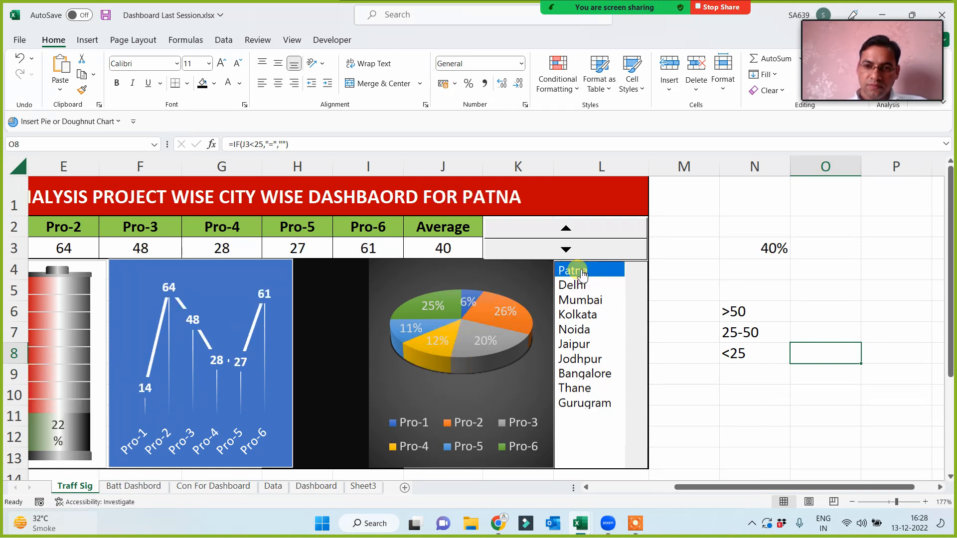
pyautogui.click(582, 300)
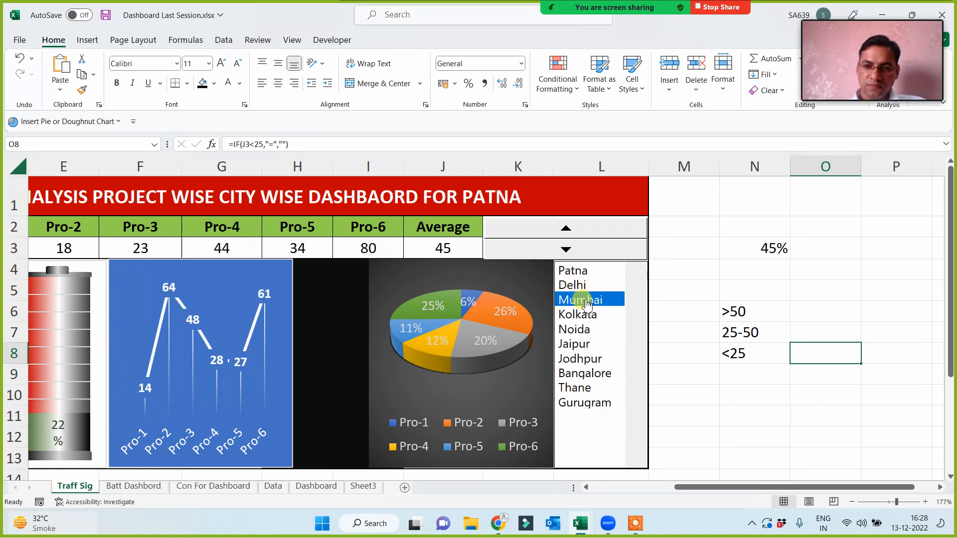
pyautogui.click(587, 319)
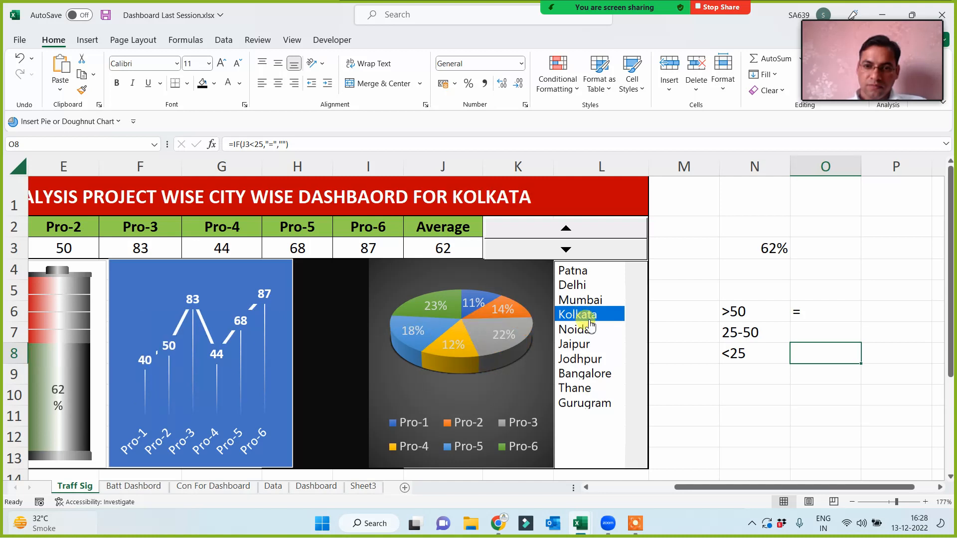
pyautogui.click(817, 314)
# Step: Enter the formula =IF(AND(J3>=25,J3<=50),"=","") in cell O7 beside the 25-50 threshold
pyautogui.click(807, 331)
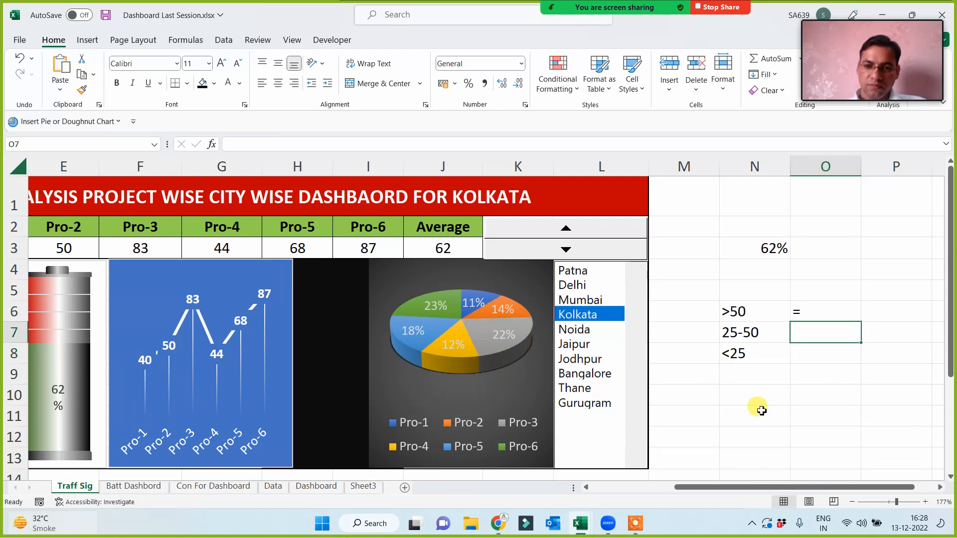
pyautogui.write('=if(and')
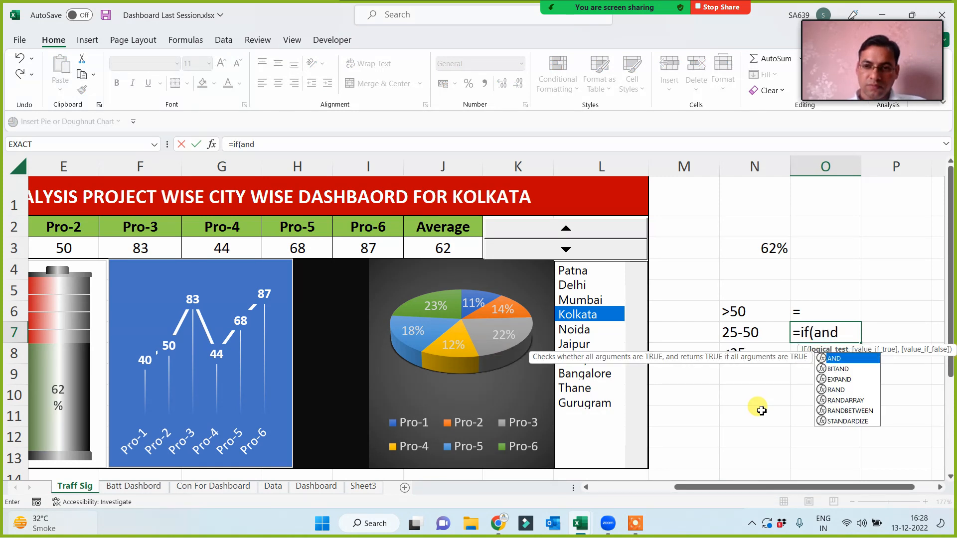
pyautogui.write('(')
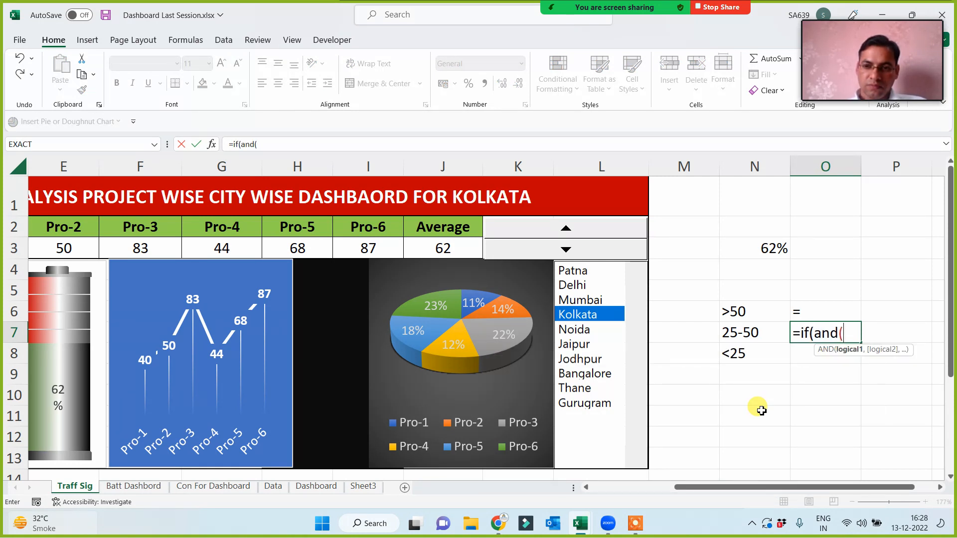
pyautogui.click(444, 249)
pyautogui.write('>')
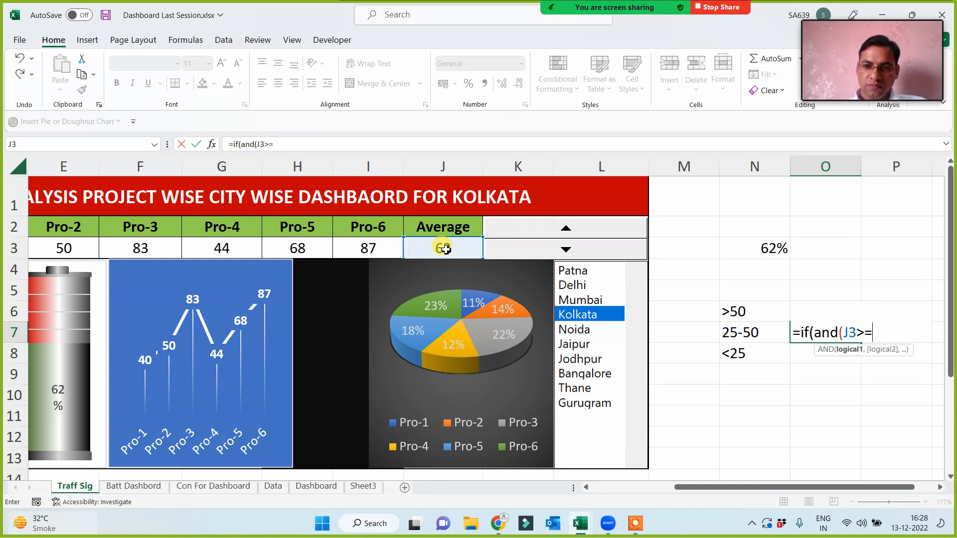
pyautogui.write('=25,')
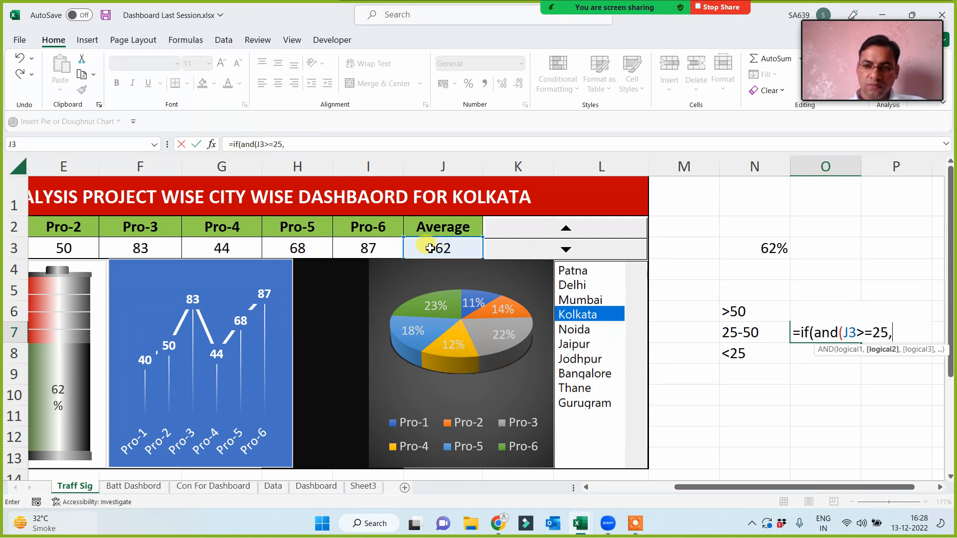
pyautogui.click(441, 250)
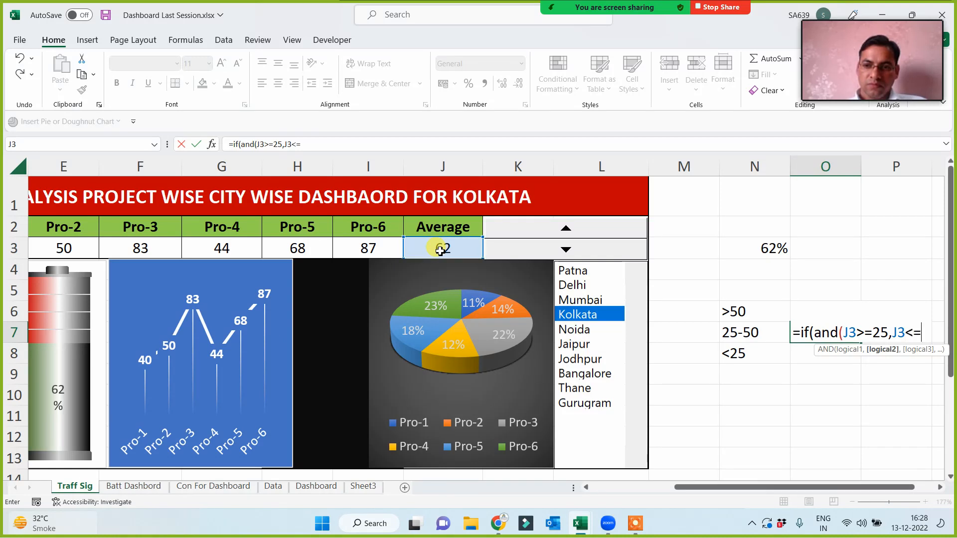
pyautogui.write('<=50)')
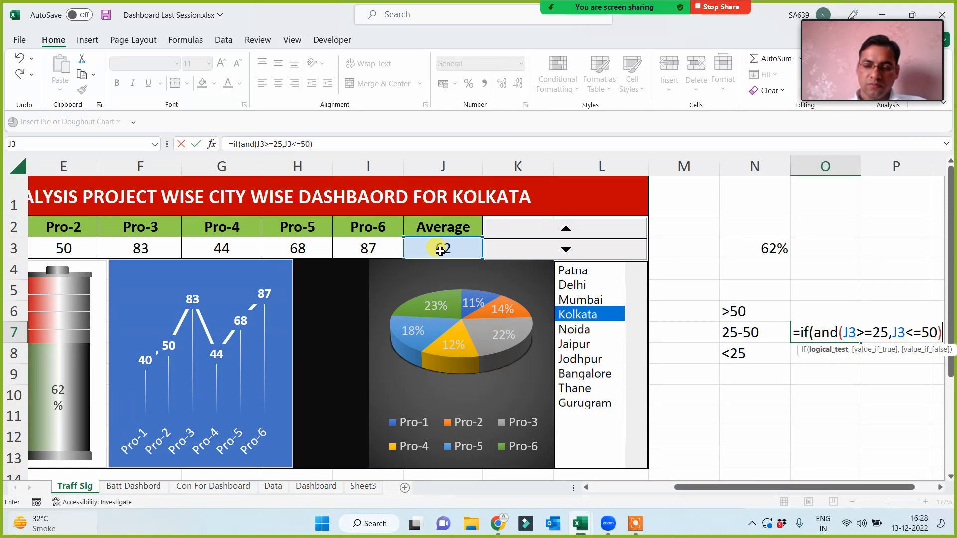
pyautogui.write(',')
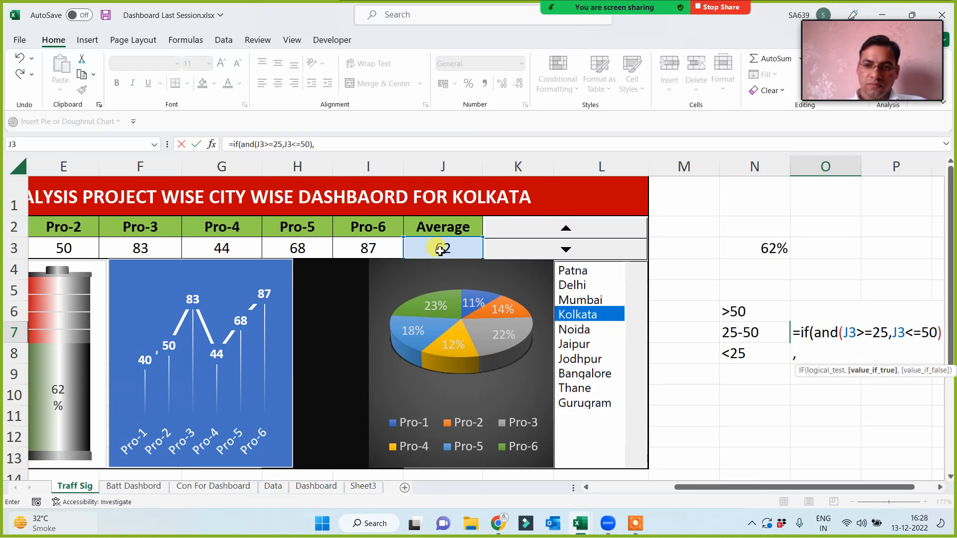
pyautogui.write('"=')
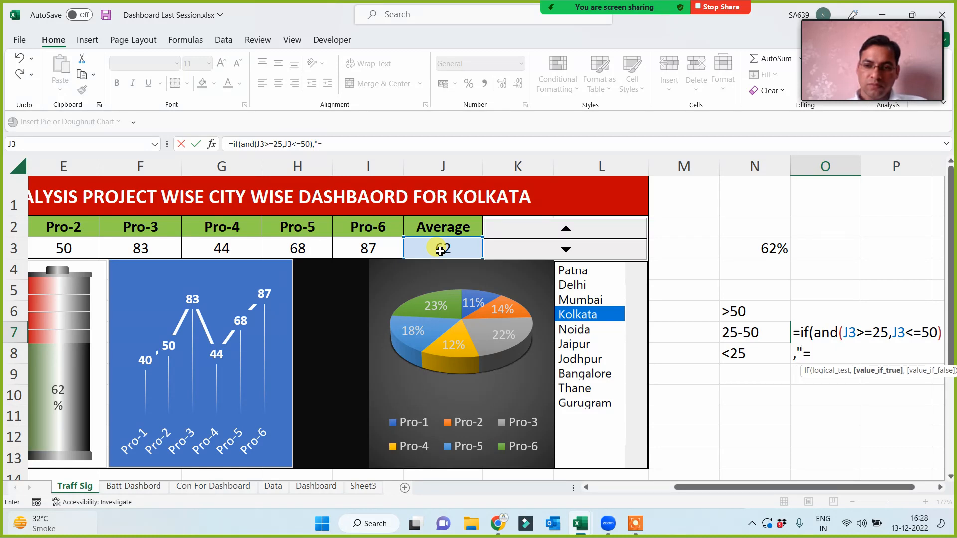
pyautogui.write('",""')
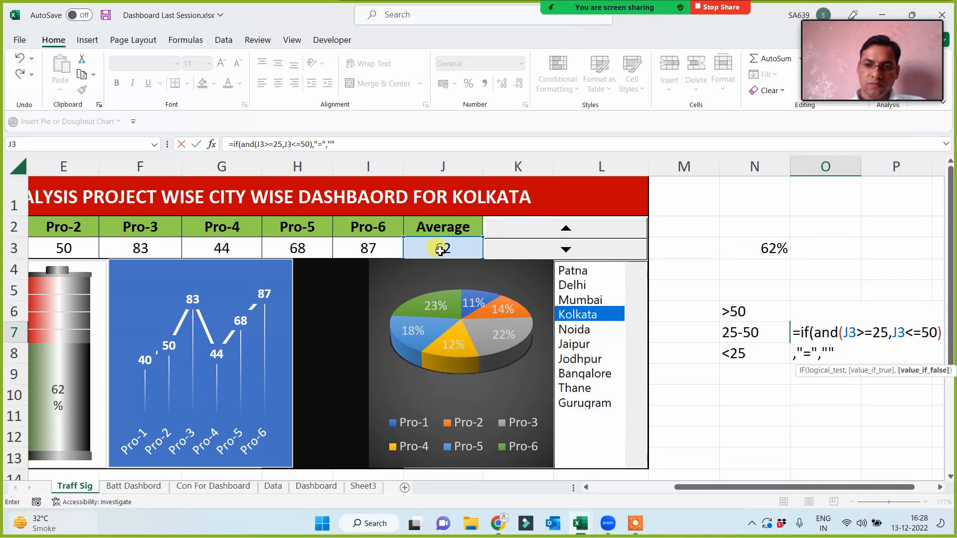
pyautogui.write(')')
pyautogui.press('Return')
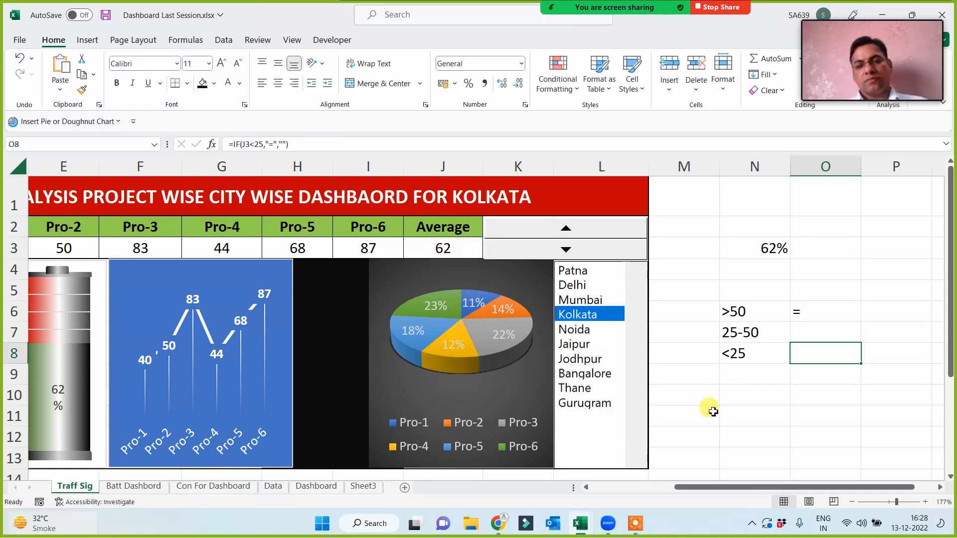
# Step: Check the markers in O6 to O8 by switching the dashboard through its cities, ending on Kolkata, and inspect the marker cells
pyautogui.click(581, 300)
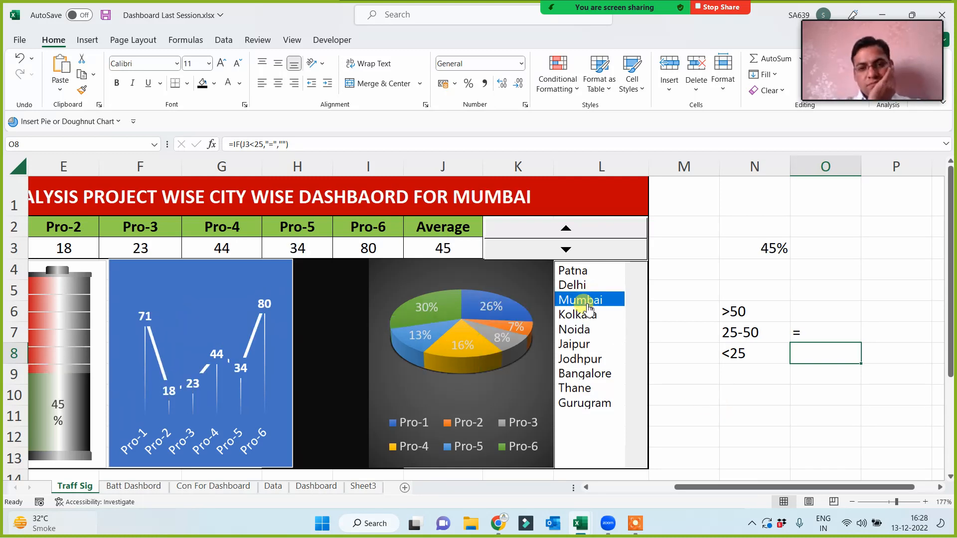
pyautogui.click(578, 330)
pyautogui.click(582, 359)
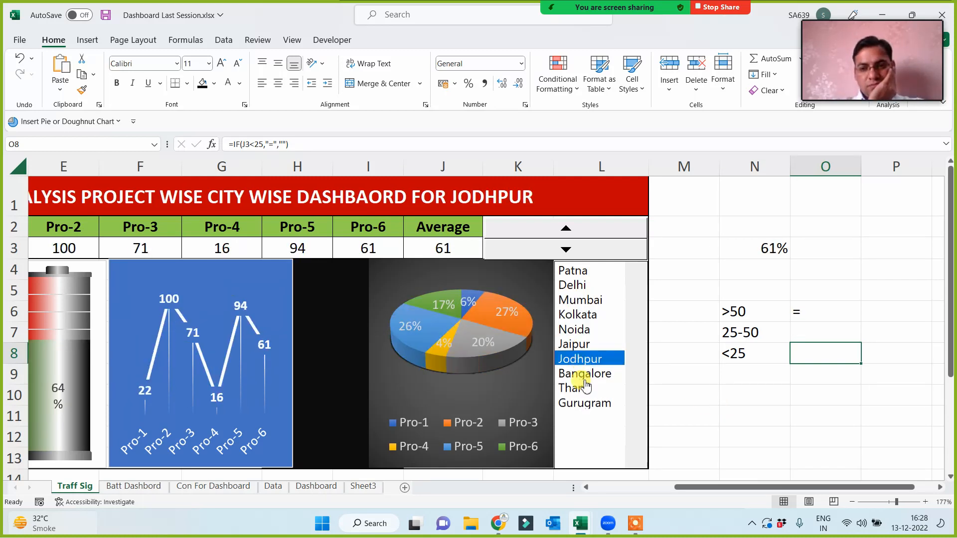
pyautogui.click(589, 404)
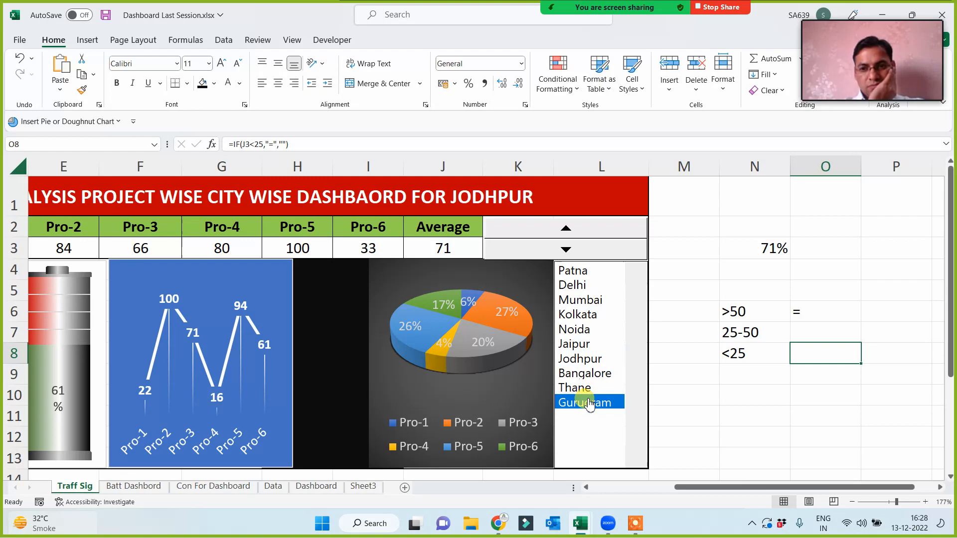
pyautogui.click(584, 375)
pyautogui.click(587, 344)
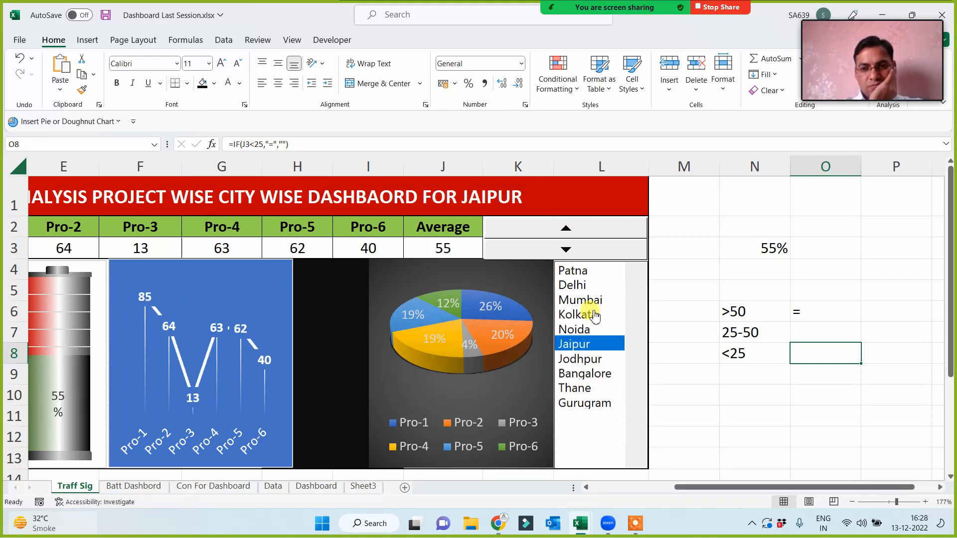
pyautogui.click(586, 315)
pyautogui.click(590, 283)
pyautogui.click(592, 272)
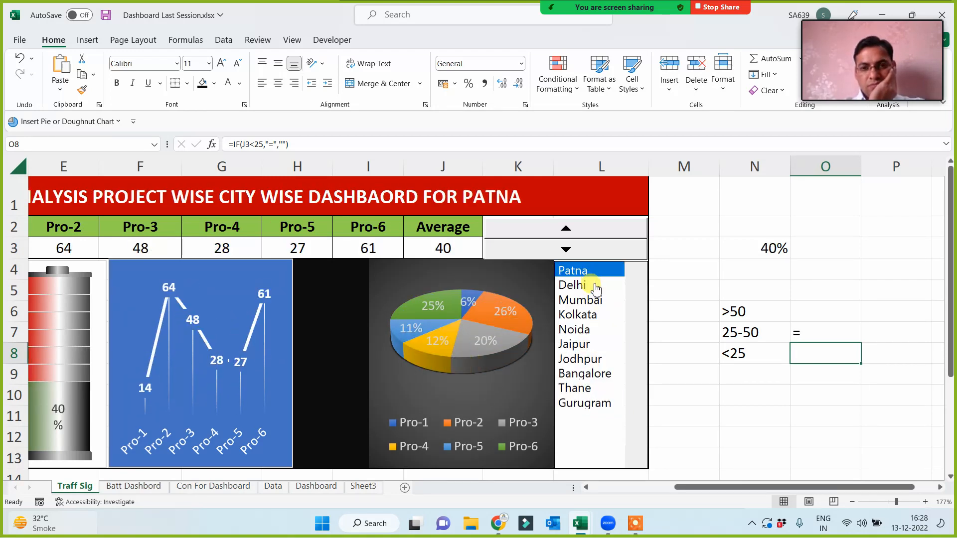
pyautogui.click(592, 287)
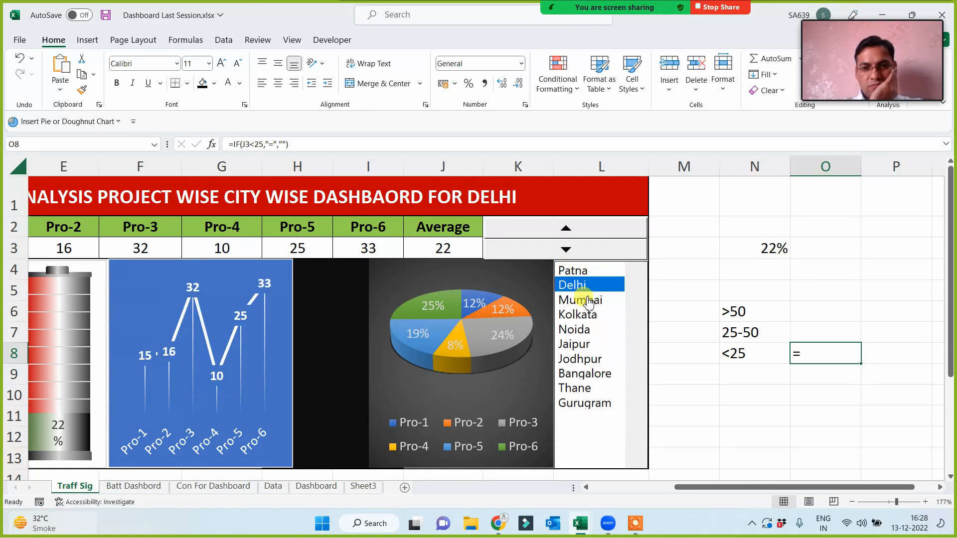
pyautogui.click(589, 300)
pyautogui.click(590, 314)
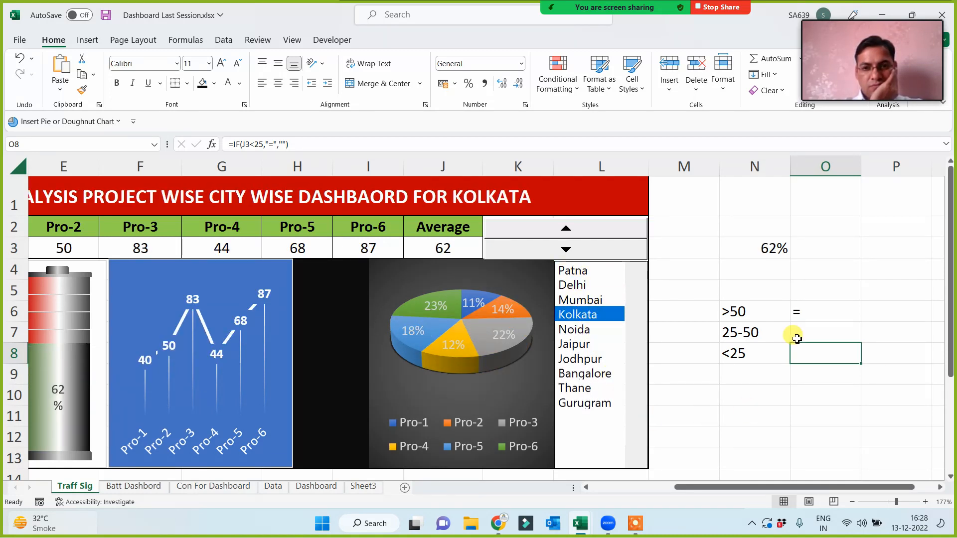
pyautogui.click(774, 314)
pyautogui.click(812, 315)
pyautogui.click(815, 334)
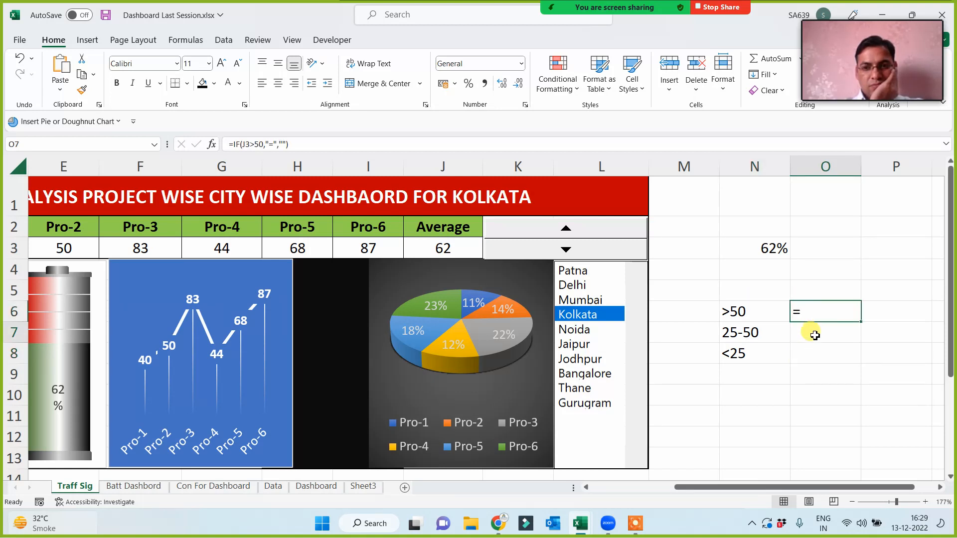
pyautogui.click(812, 355)
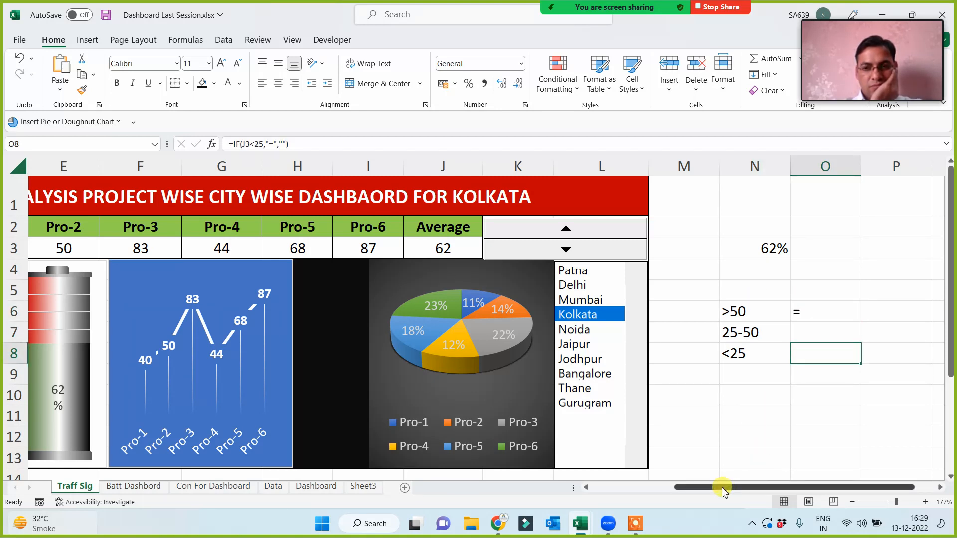
# Step: Draw a rectangle about 1.58 cm high and 1.67 cm wide across the upper part of the black panel between the line and pie charts
pyautogui.moveTo(725, 489); pyautogui.dragTo(690, 491)
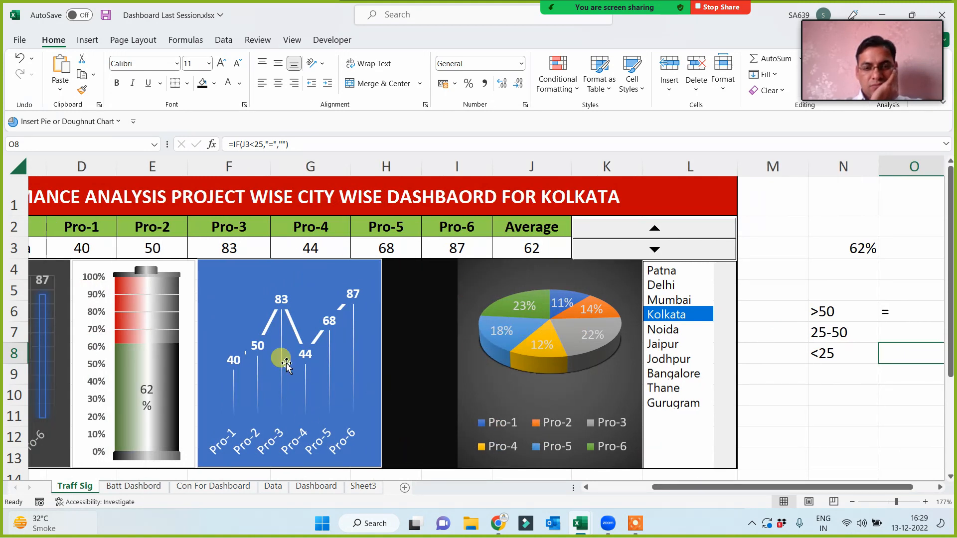
pyautogui.click(87, 41)
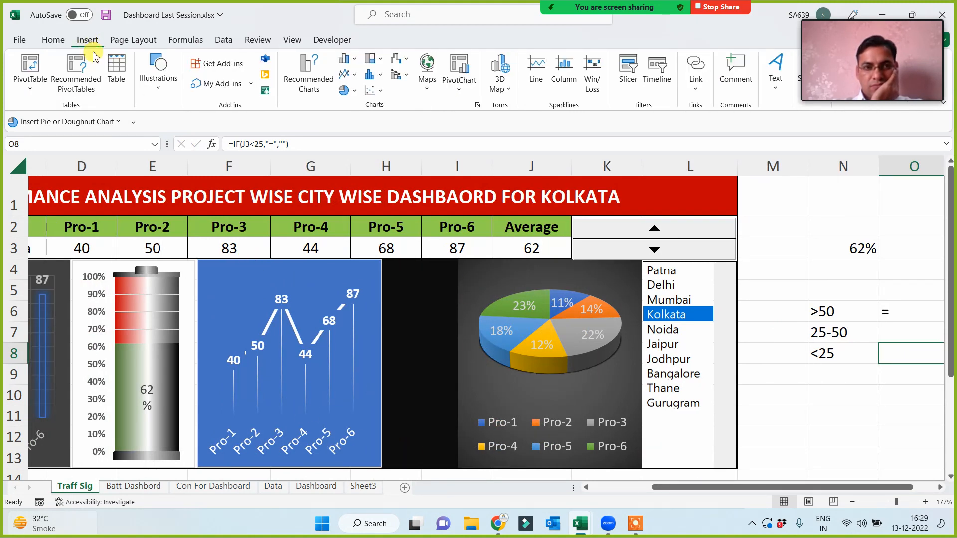
pyautogui.click(166, 84)
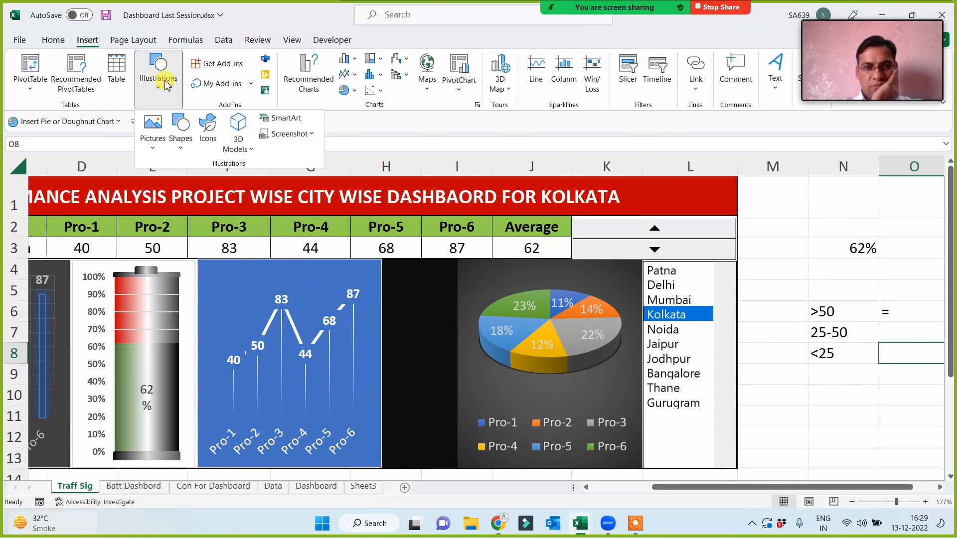
pyautogui.click(184, 149)
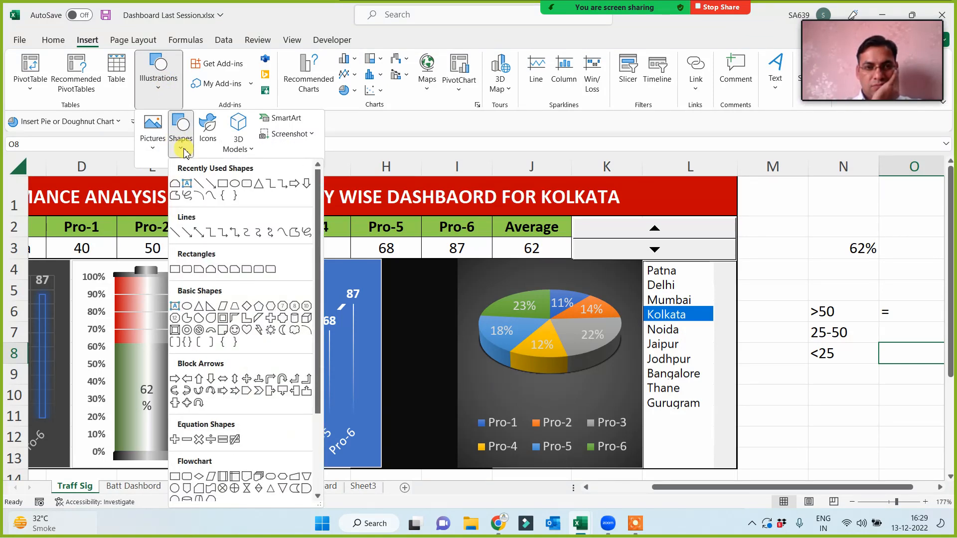
pyautogui.click(223, 184)
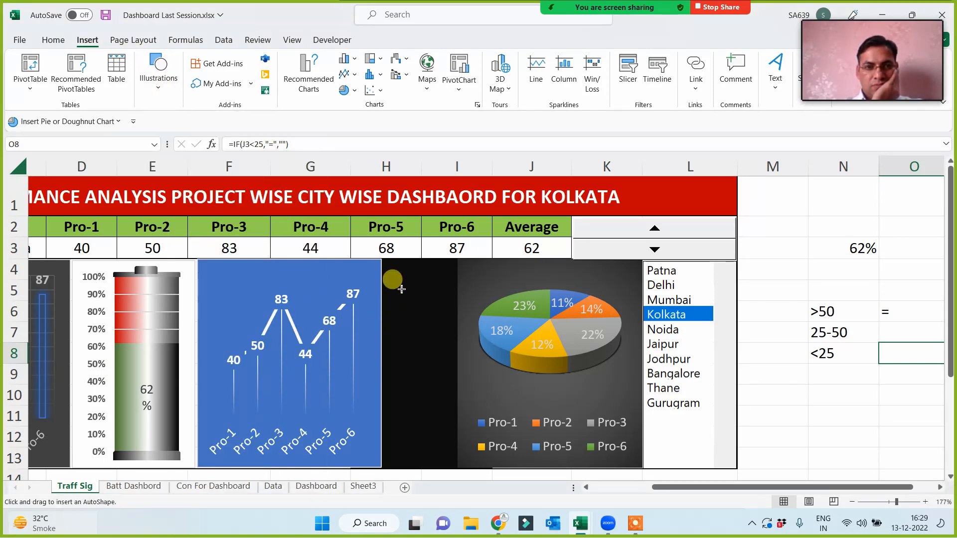
pyautogui.moveTo(389, 265); pyautogui.dragTo(454, 326)
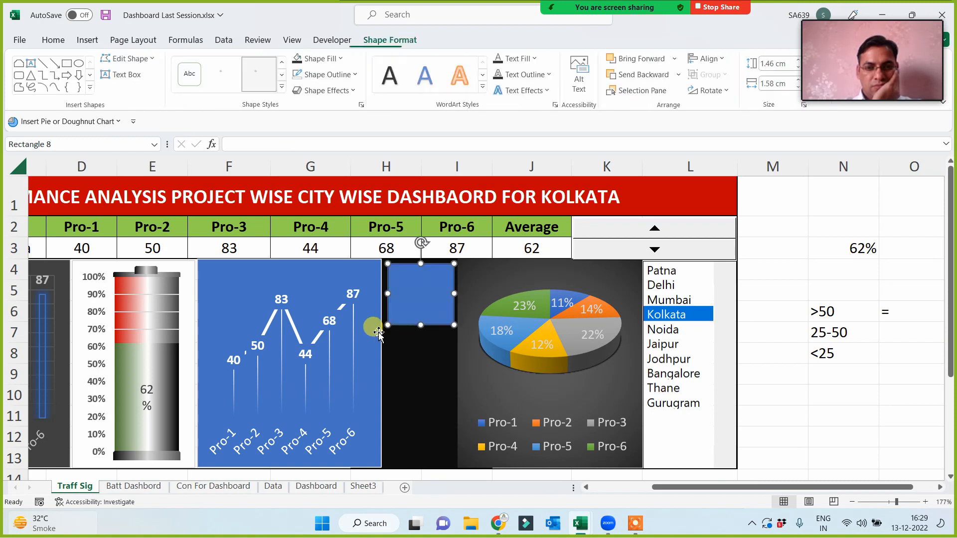
pyautogui.moveTo(386, 326); pyautogui.dragTo(425, 321)
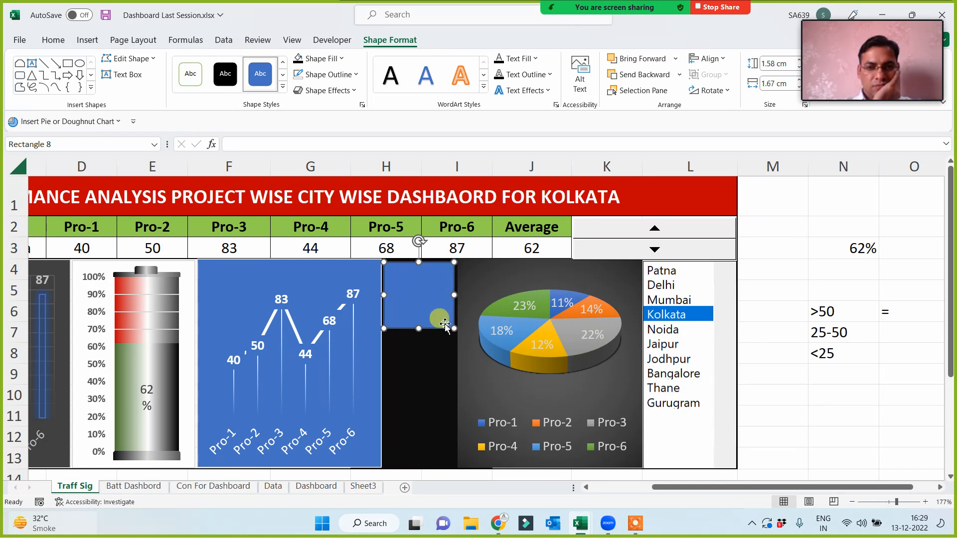
# Step: Link the rectangle's text to cell O6 and test the link by switching the city to Mumbai and back to Kolkata
pyautogui.click(234, 146)
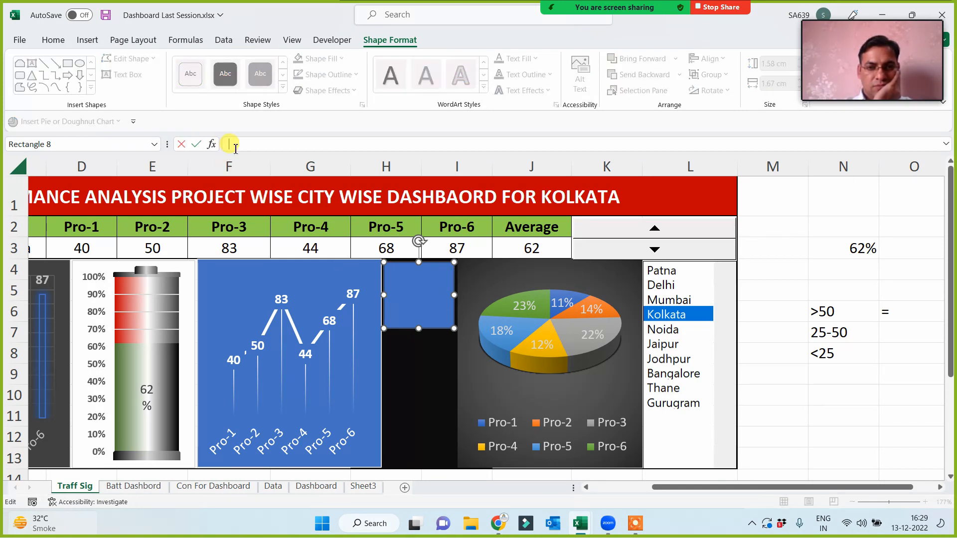
pyautogui.write('=')
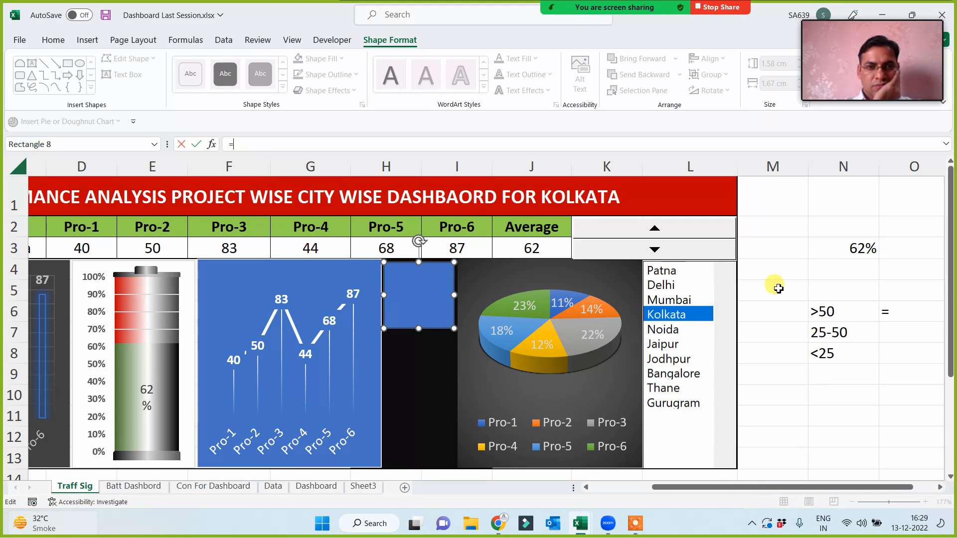
pyautogui.click(903, 309)
pyautogui.press('Return')
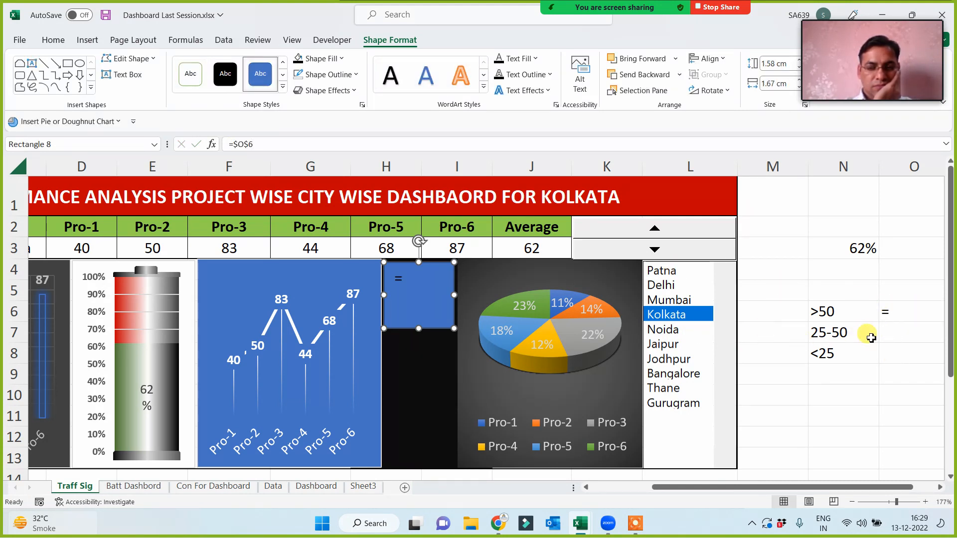
pyautogui.click(675, 301)
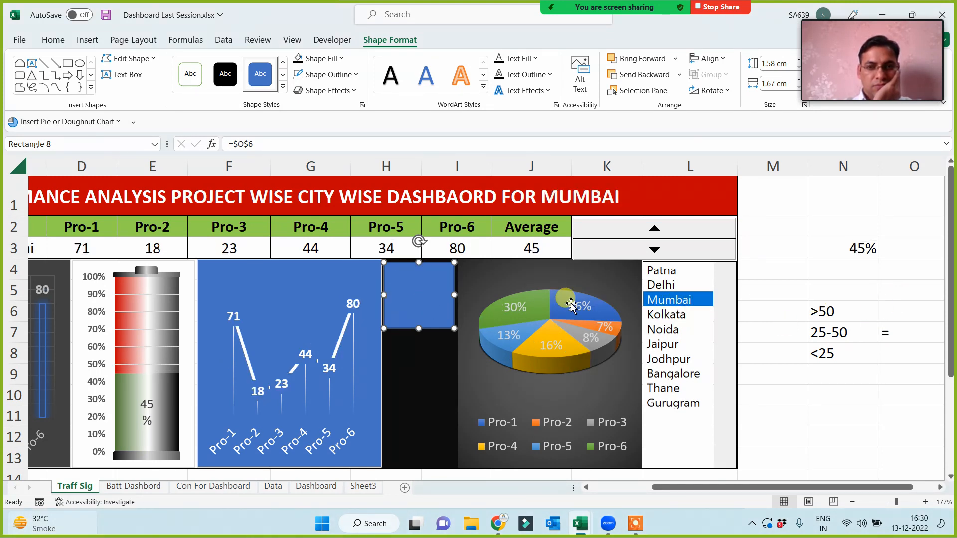
pyautogui.click(659, 316)
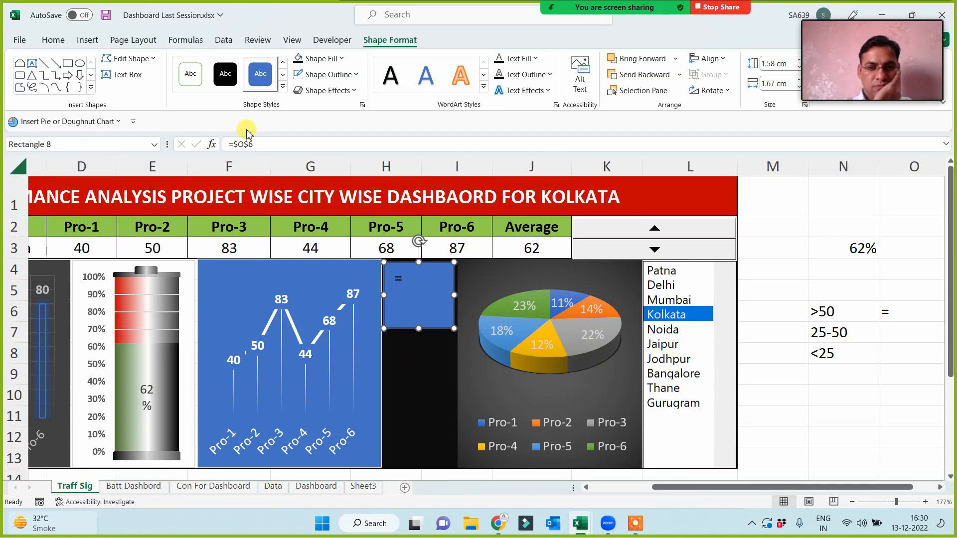
# Step: Centre the linked marker horizontally and vertically in the rectangle and set its font to Webdings
pyautogui.click(53, 40)
pyautogui.click(278, 84)
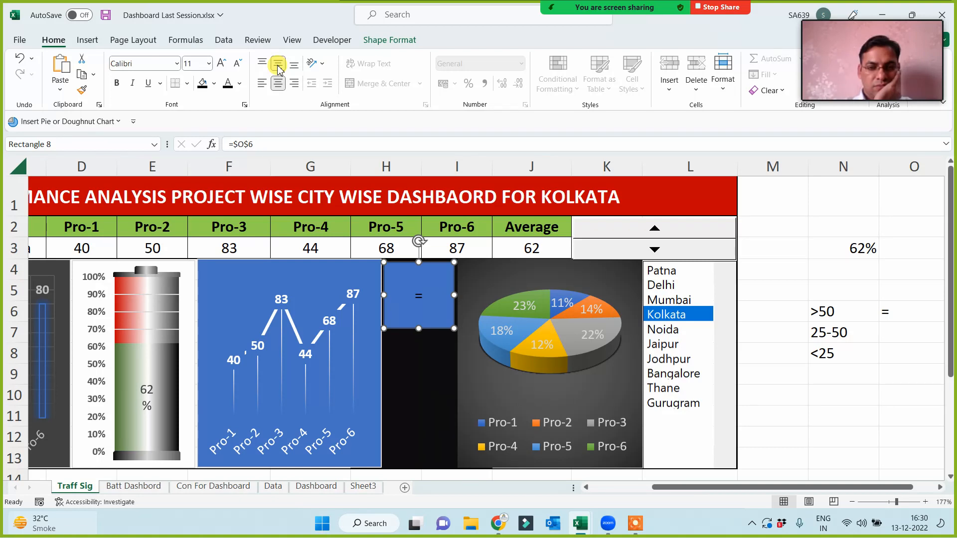
pyautogui.click(425, 294)
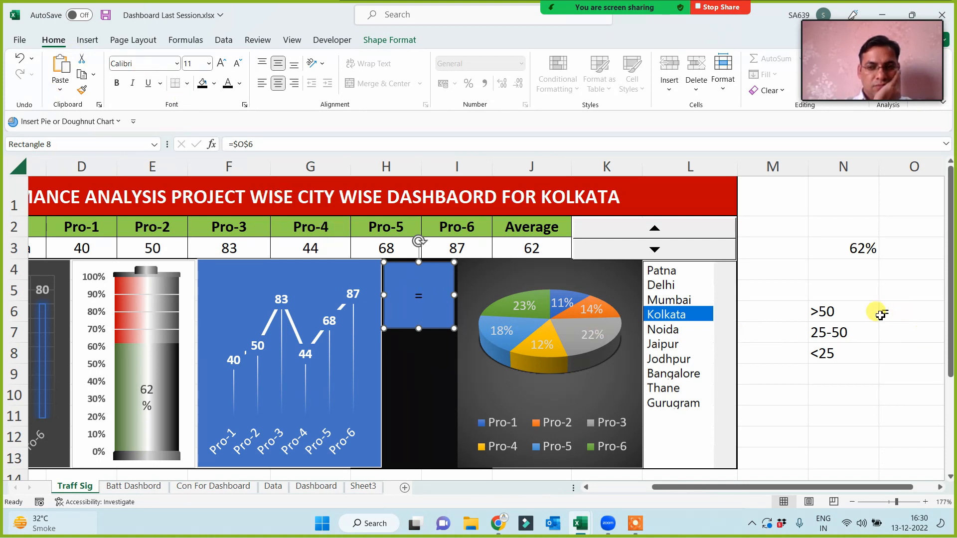
pyautogui.click(144, 63)
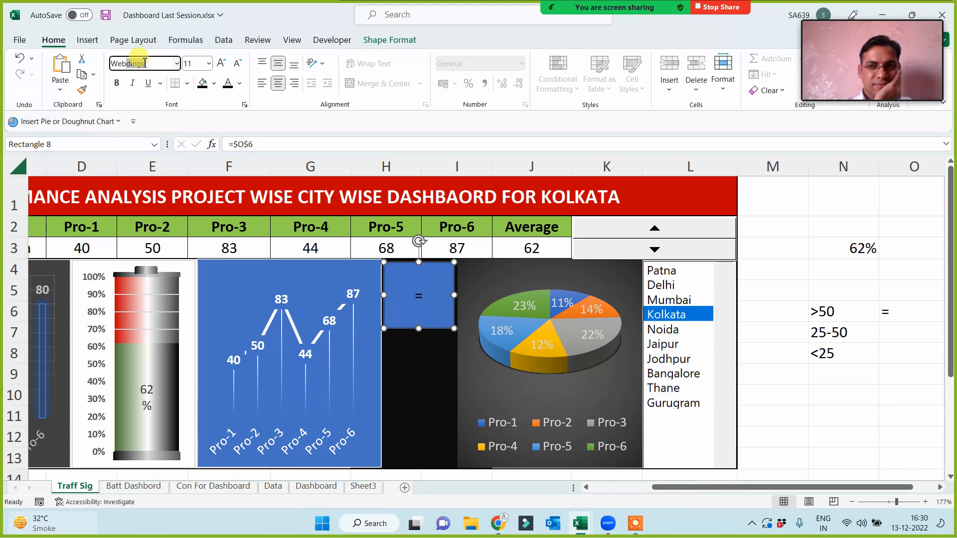
pyautogui.write('Web')
pyautogui.press('Return')
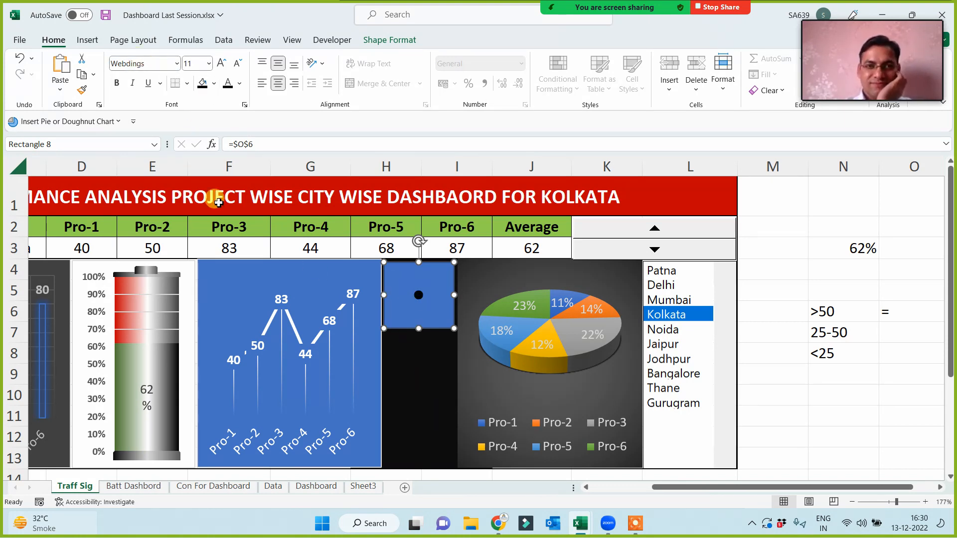
# Step: Colour the rectangle's marker with the recent bright green and set its font size to 44
pyautogui.click(241, 85)
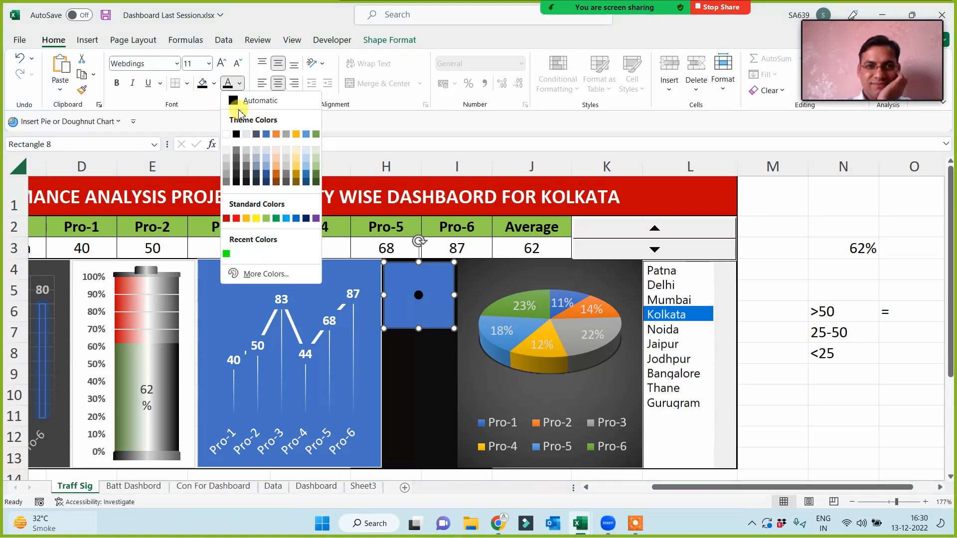
pyautogui.click(227, 254)
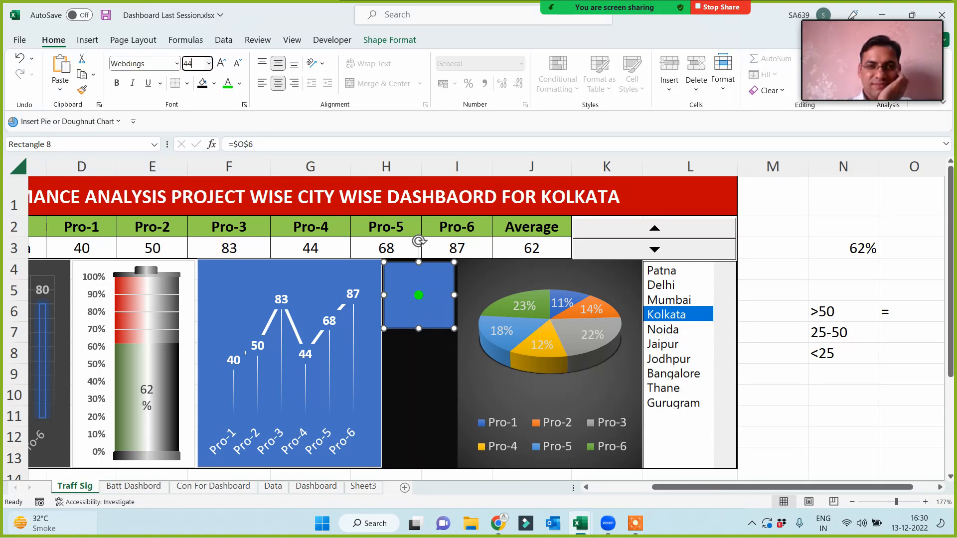
pyautogui.press('Return')
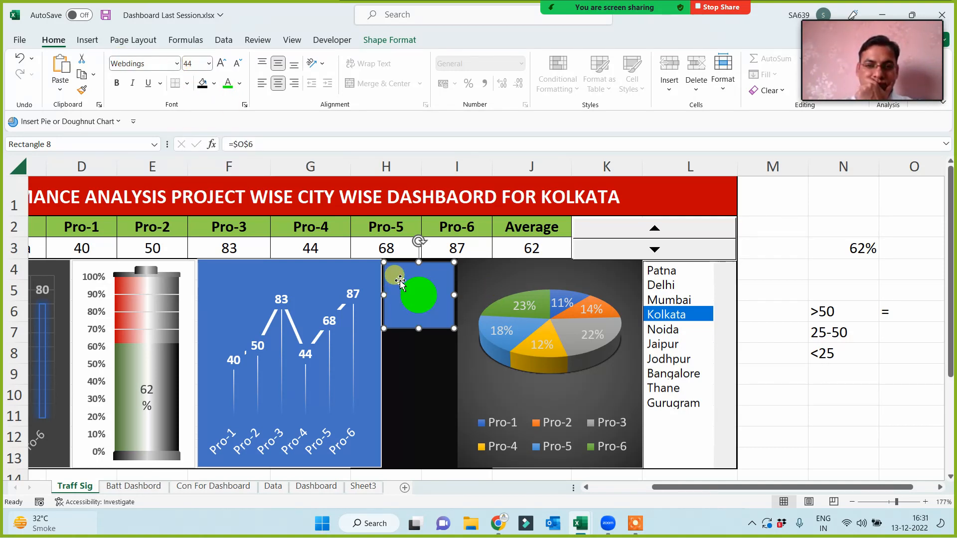
# Step: Remove the fill and the outline from the rectangle around the green circle
pyautogui.click(390, 42)
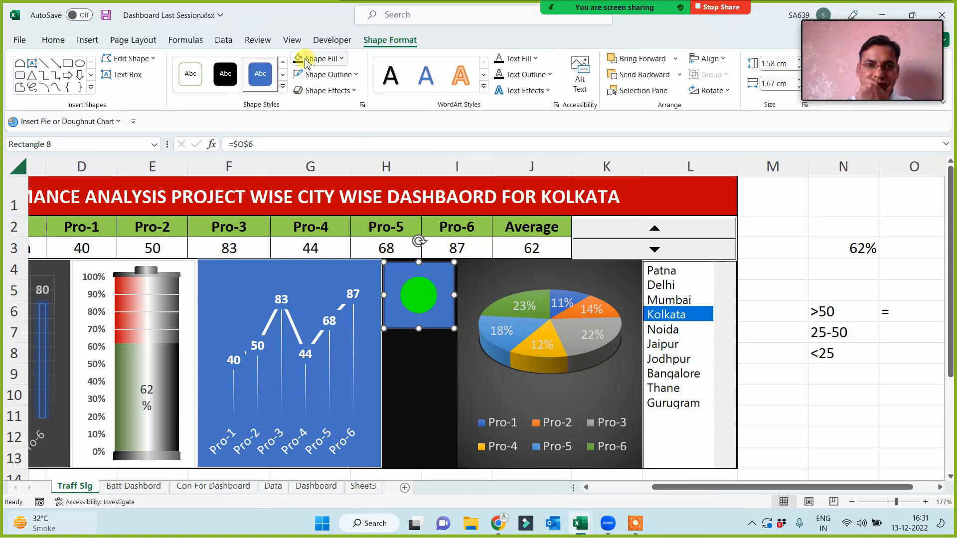
pyautogui.click(343, 58)
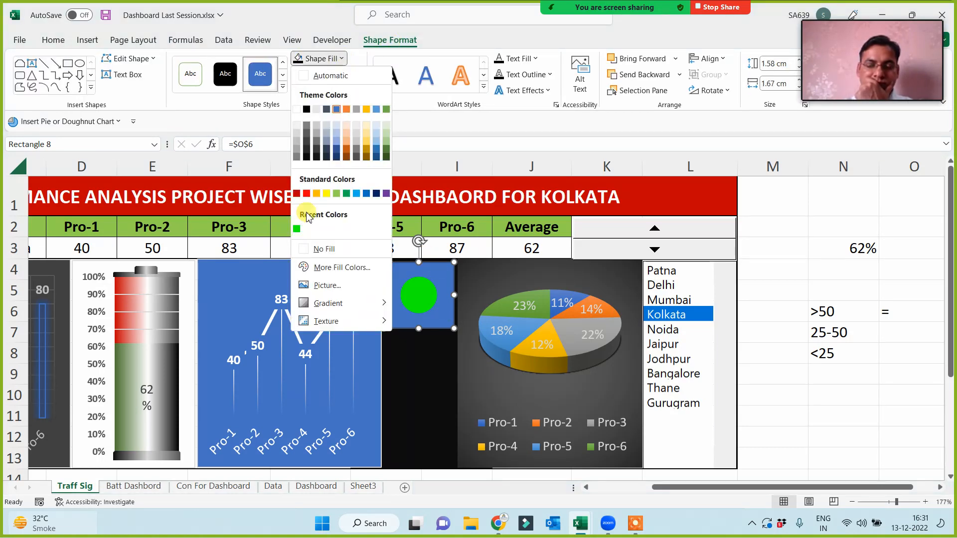
pyautogui.click(312, 251)
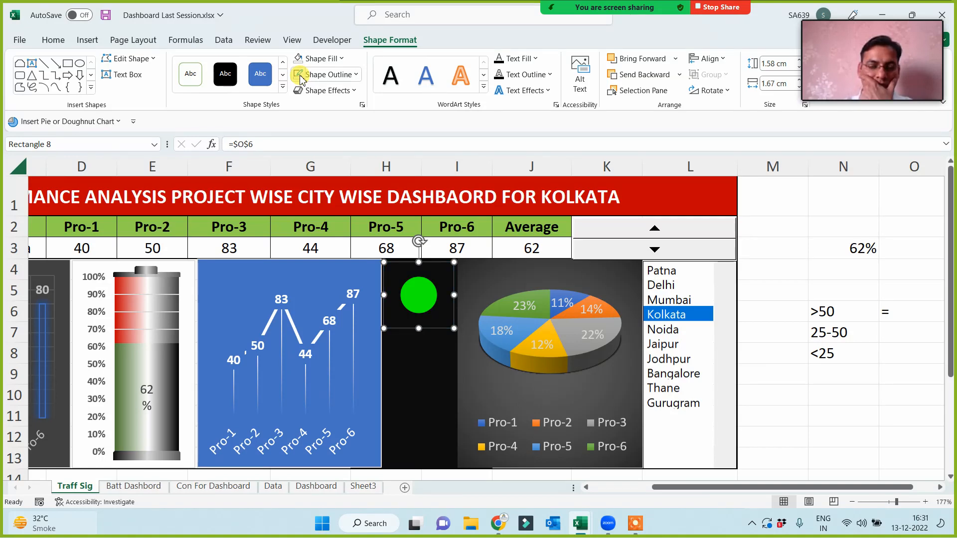
pyautogui.click(357, 75)
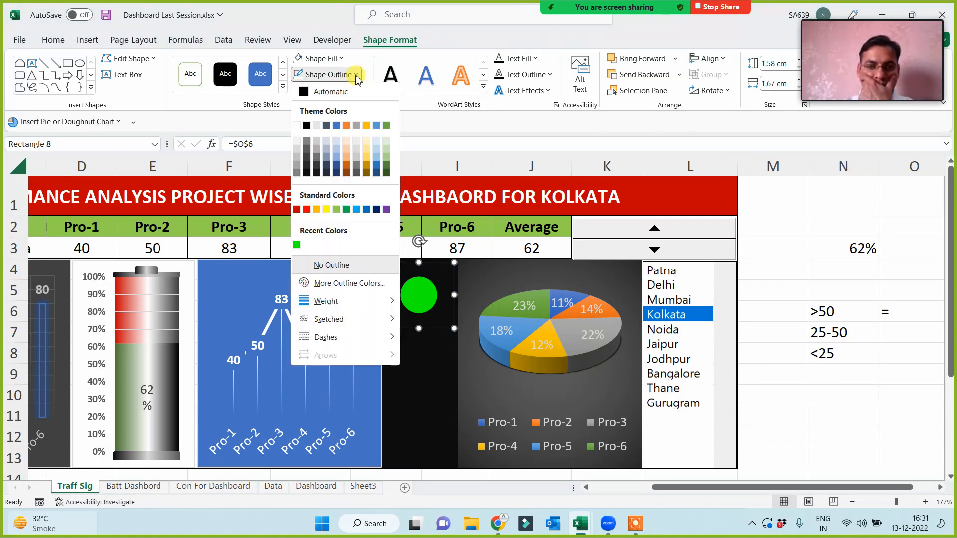
pyautogui.click(301, 267)
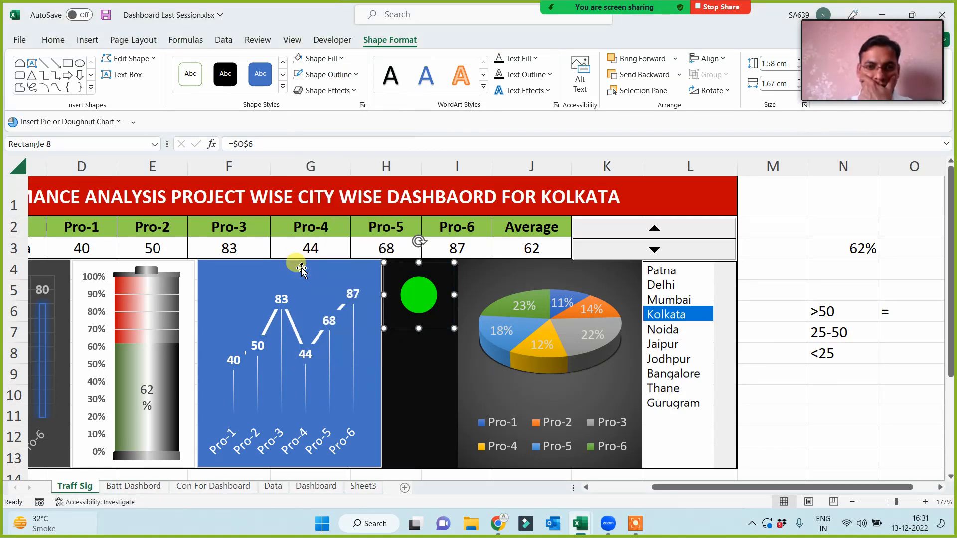
pyautogui.click(425, 393)
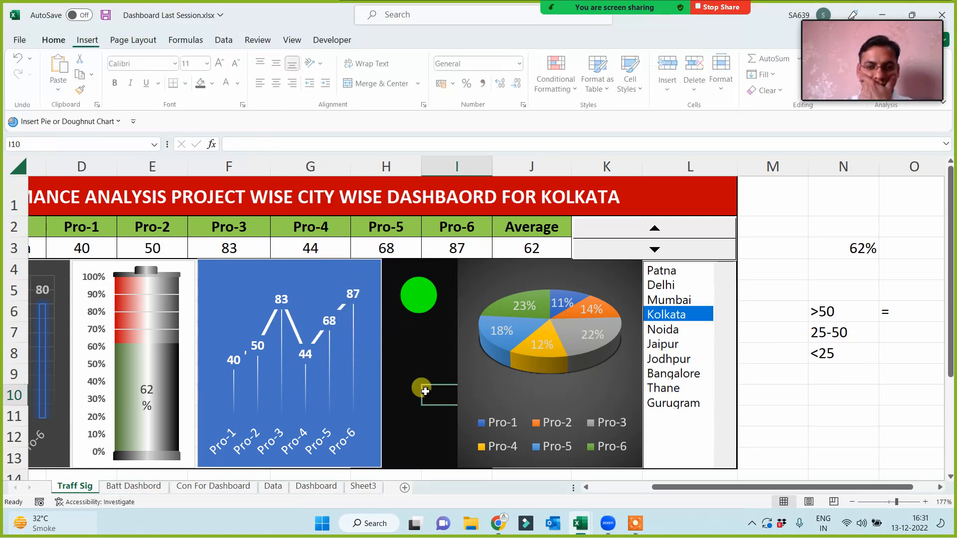
# Step: Nudge the green circle's rectangle two small steps to the right within the black panel and deselect it
pyautogui.click(420, 299)
pyautogui.press('Right')
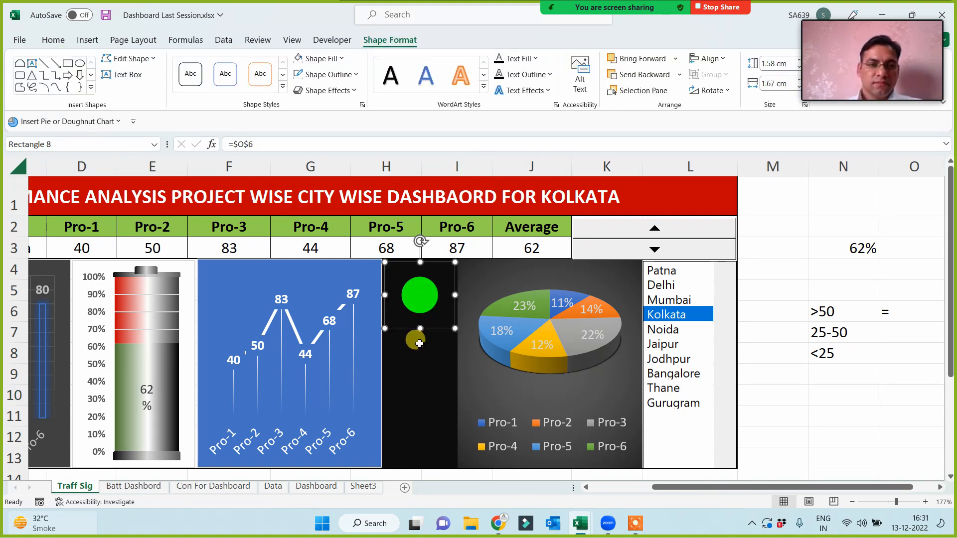
pyautogui.press('Right')
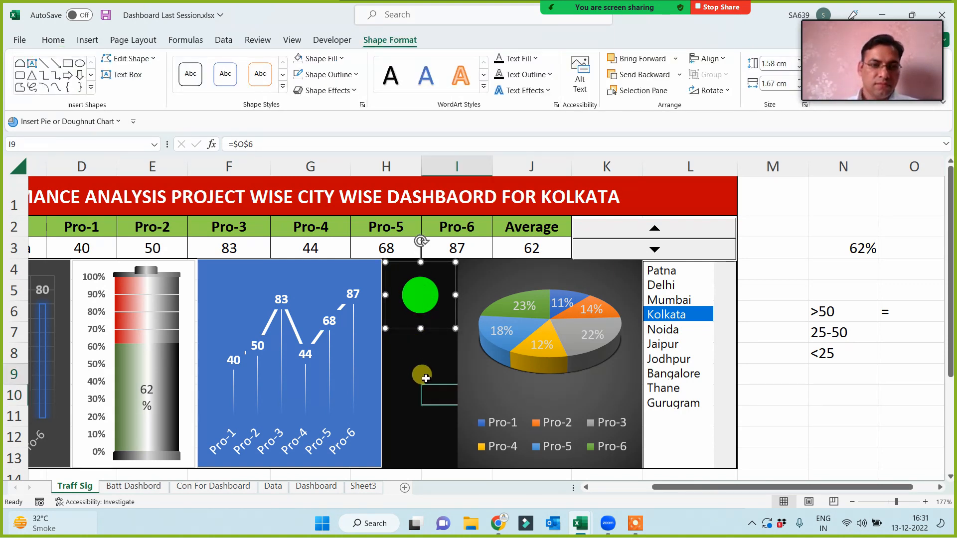
pyautogui.click(424, 374)
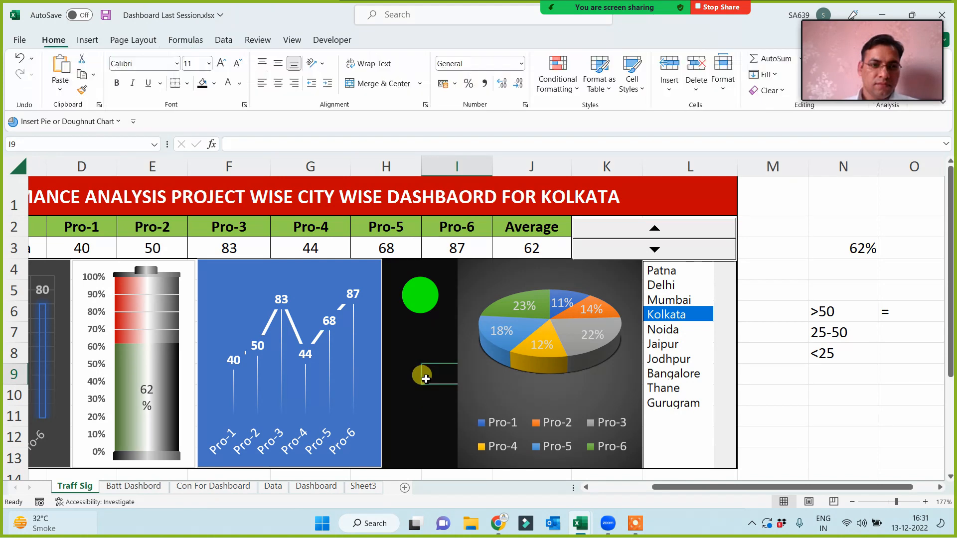
# Step: Test the green light by switching the city between Mumbai and Kolkata, ending on Kolkata
pyautogui.click(676, 301)
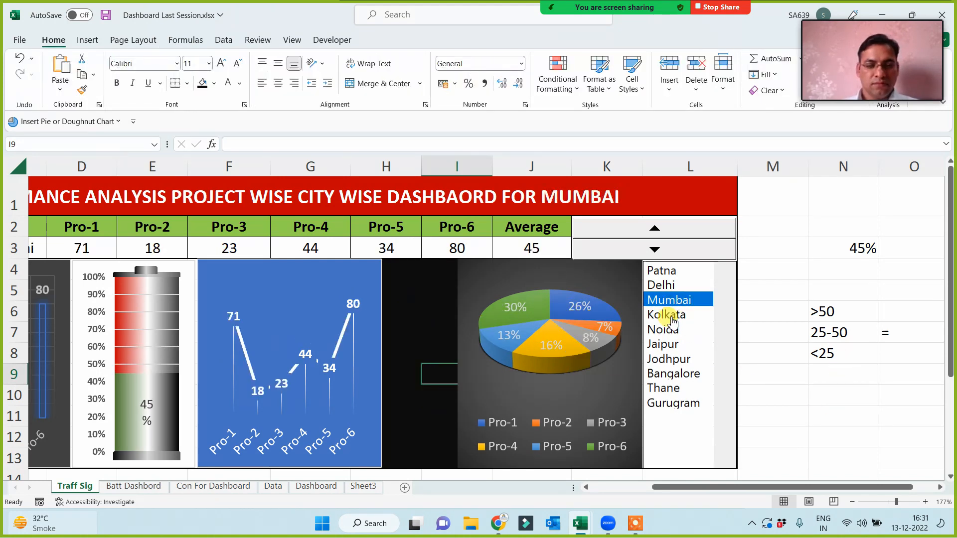
pyautogui.click(673, 318)
pyautogui.click(674, 302)
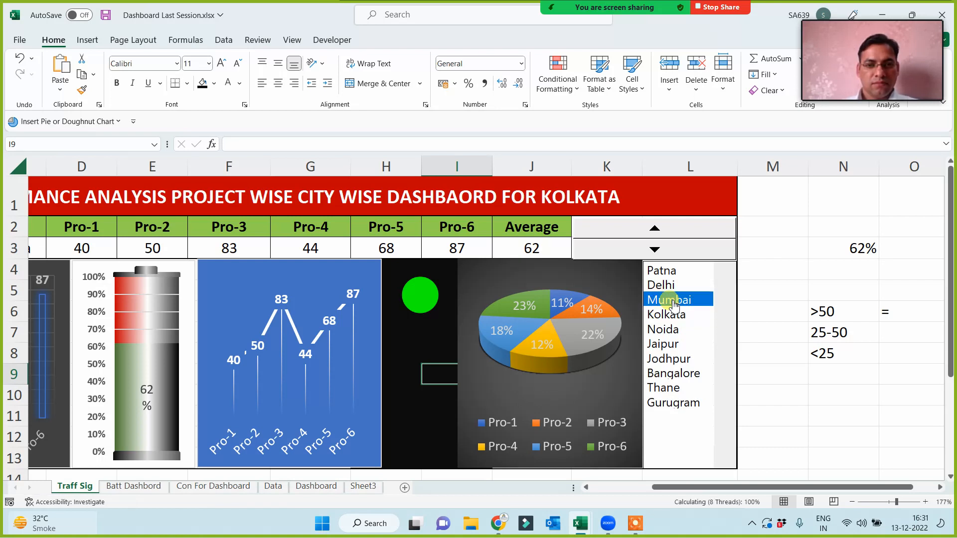
pyautogui.click(675, 315)
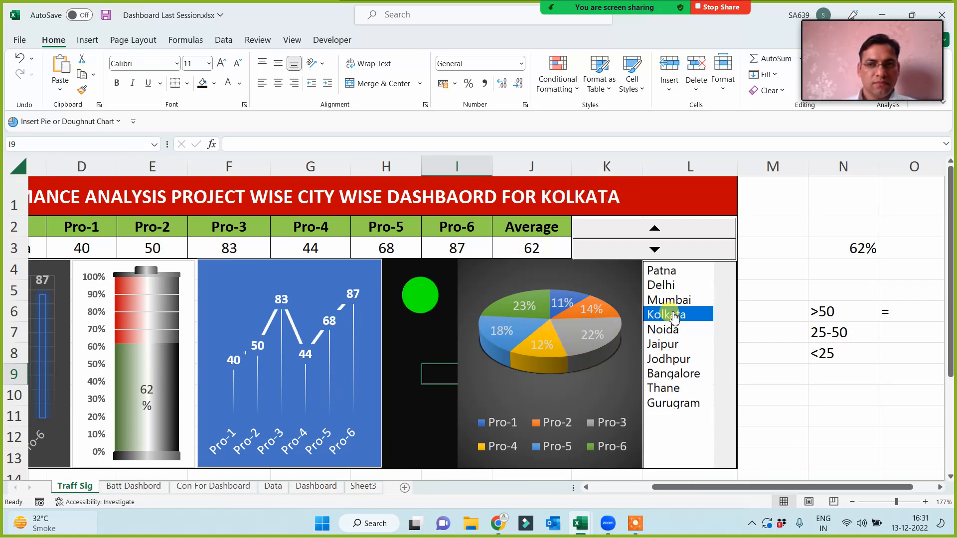
# Step: Apply the largest green Glow text effect to the green circle and deselect the shape
pyautogui.click(408, 321)
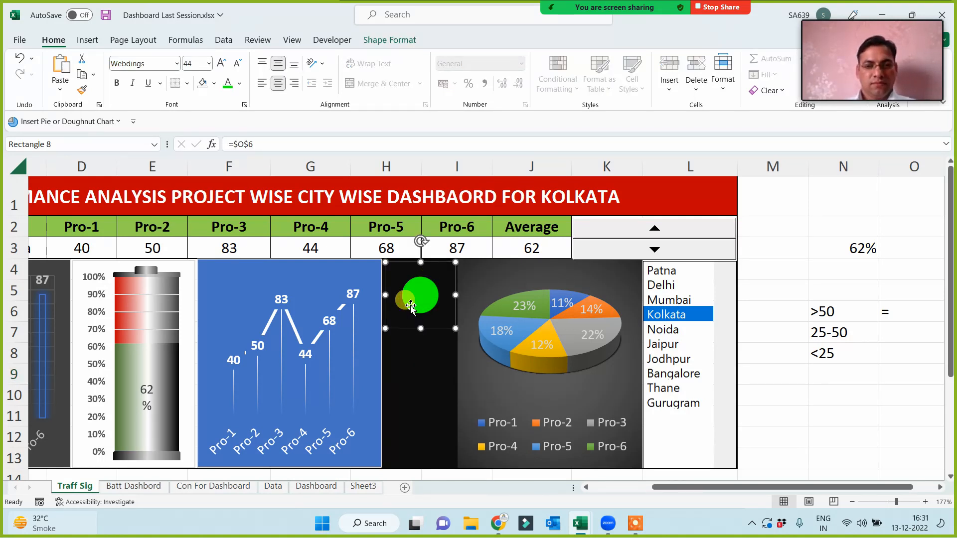
pyautogui.click(381, 42)
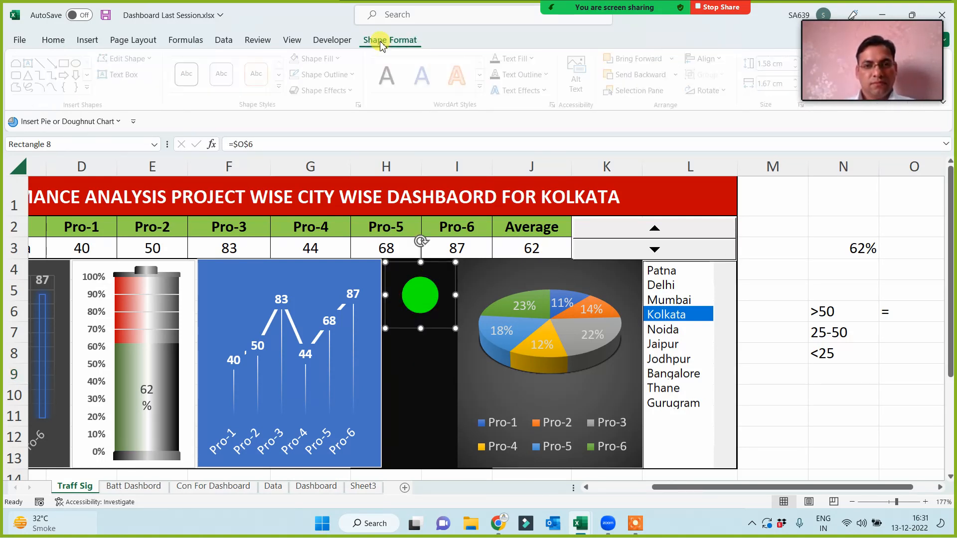
pyautogui.click(536, 92)
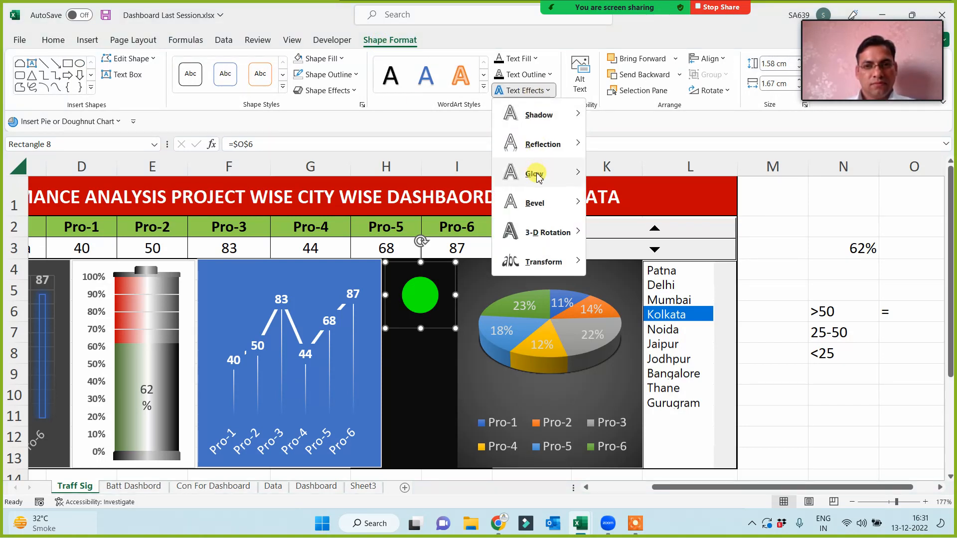
pyautogui.moveTo(538, 175)
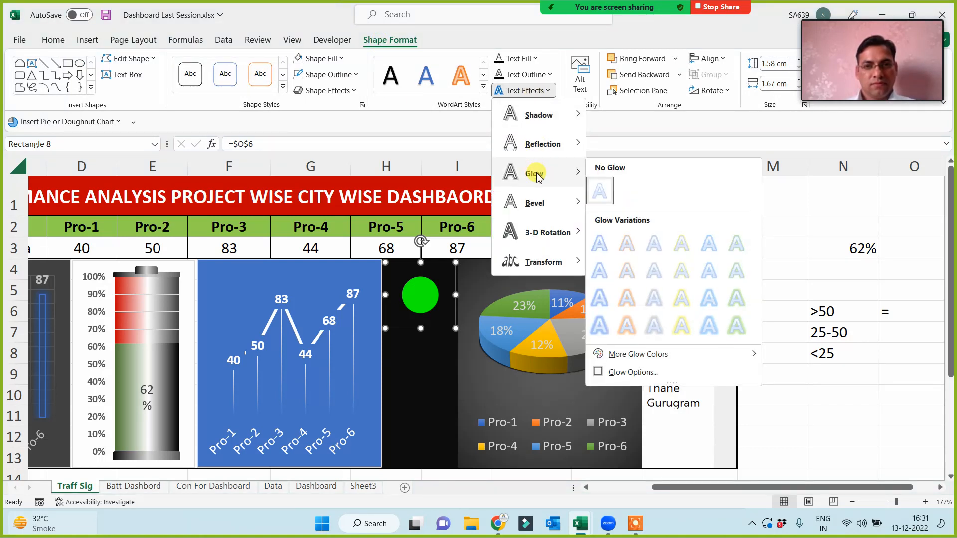
pyautogui.click(736, 329)
pyautogui.click(807, 407)
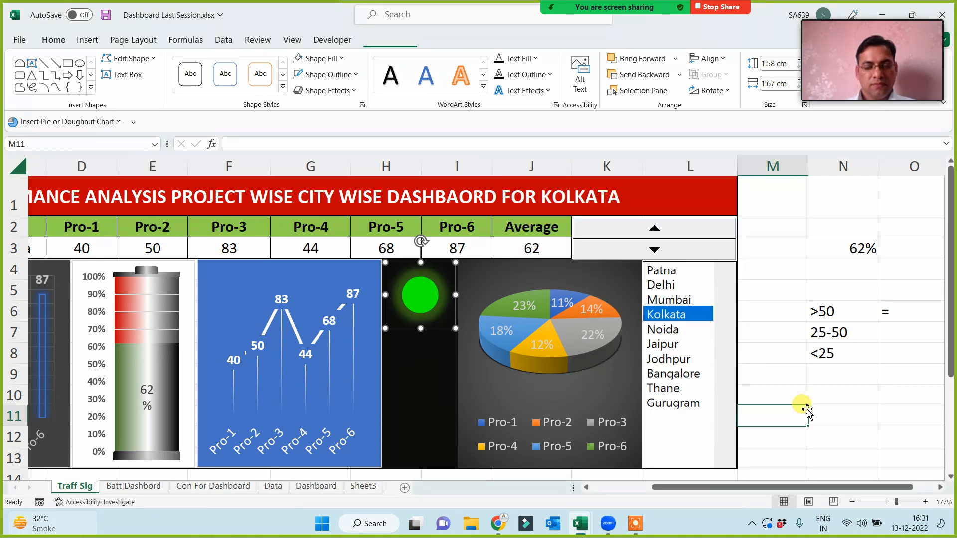
# Step: Check the glowing green light by alternating the city between Mumbai and Kolkata twice, ending on Kolkata
pyautogui.click(669, 304)
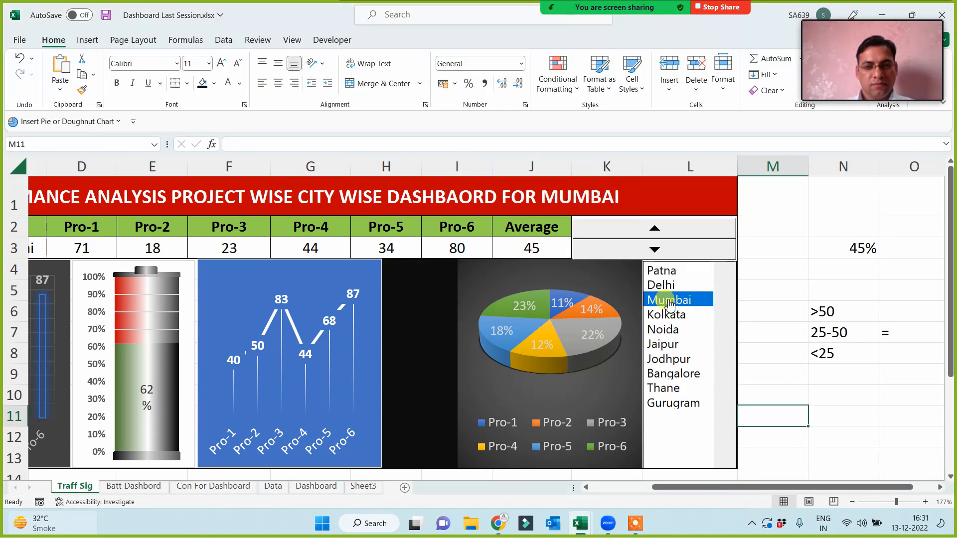
pyautogui.click(670, 322)
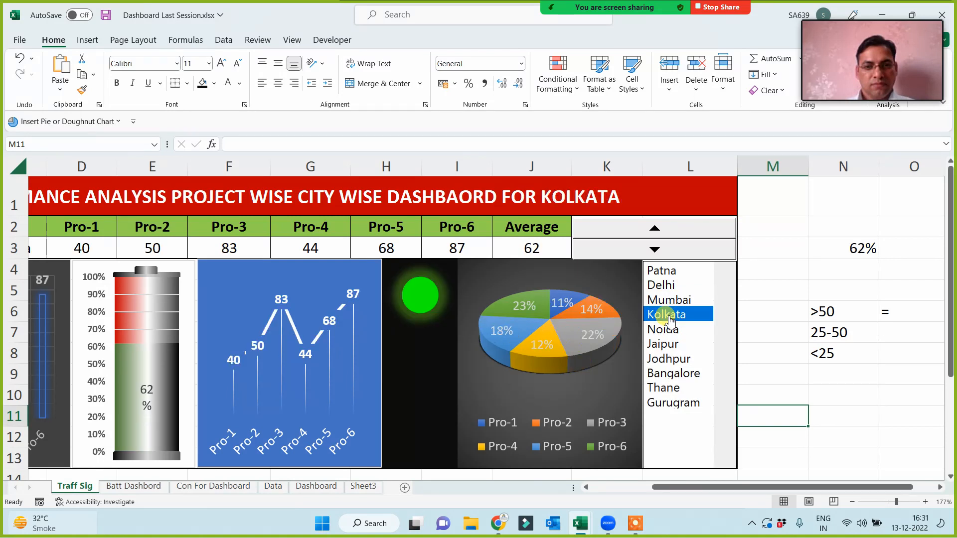
pyautogui.click(670, 307)
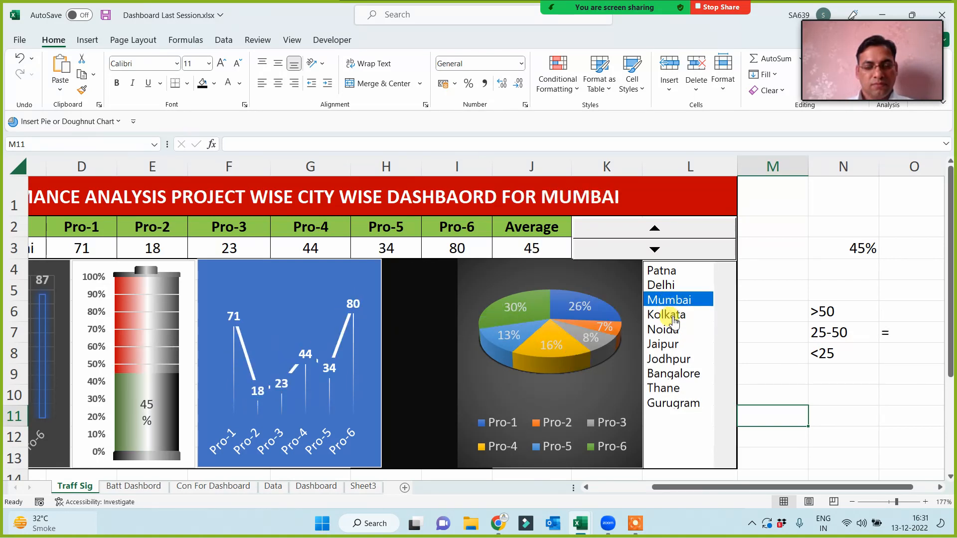
pyautogui.click(672, 320)
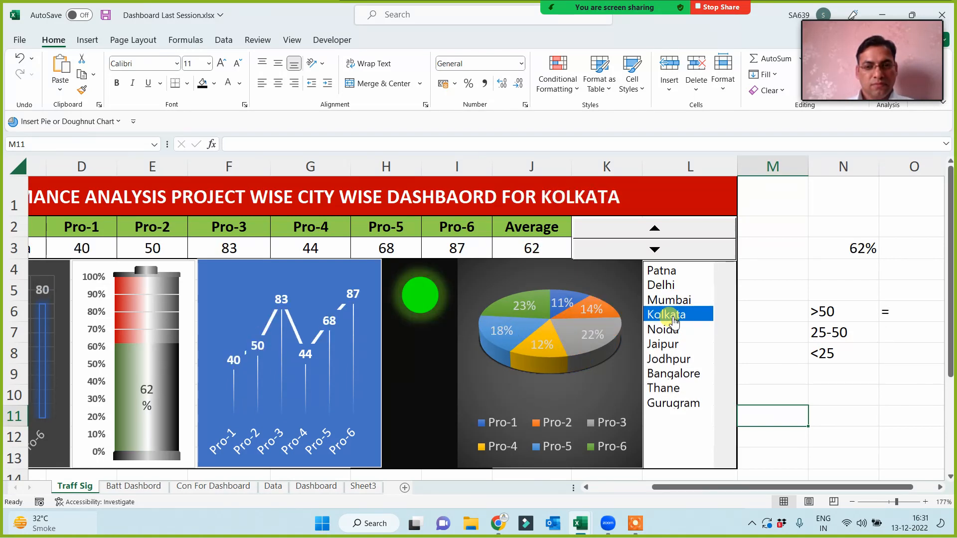
# Step: Duplicate the glowing green light shape twice
pyautogui.click(412, 294)
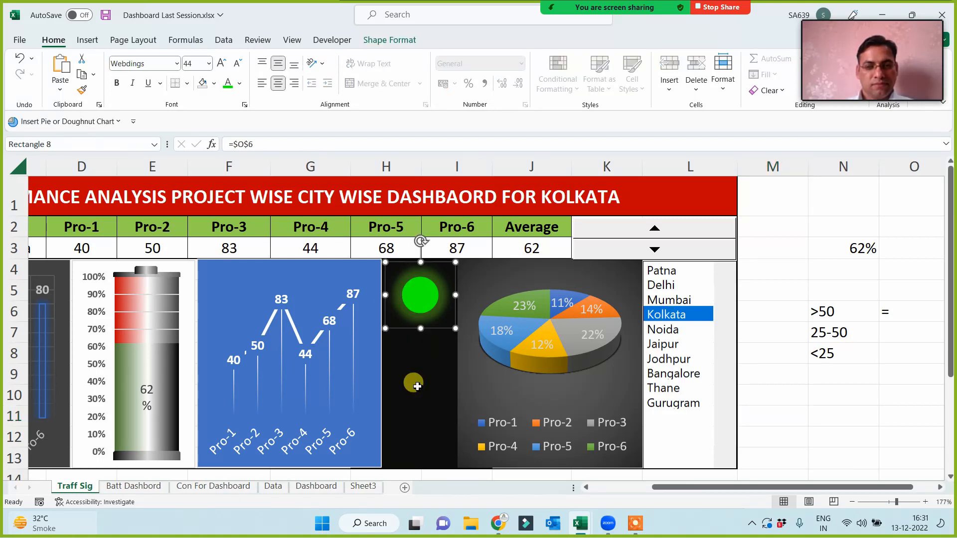
pyautogui.hotkey('ctrl', 'd')
pyautogui.hotkey('ctrl', 'd')
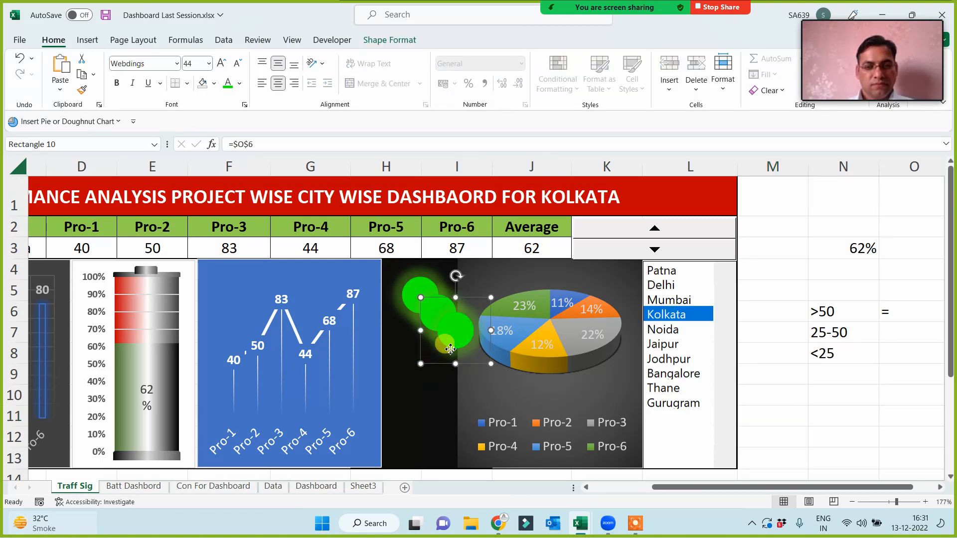
# Step: Arrange the three green circles in a vertical column on the black panel beside the line chart
pyautogui.moveTo(451, 336); pyautogui.dragTo(420, 435)
pyautogui.moveTo(438, 313); pyautogui.dragTo(423, 363)
pyautogui.moveTo(418, 445); pyautogui.dragTo(421, 443)
pyautogui.click(420, 299)
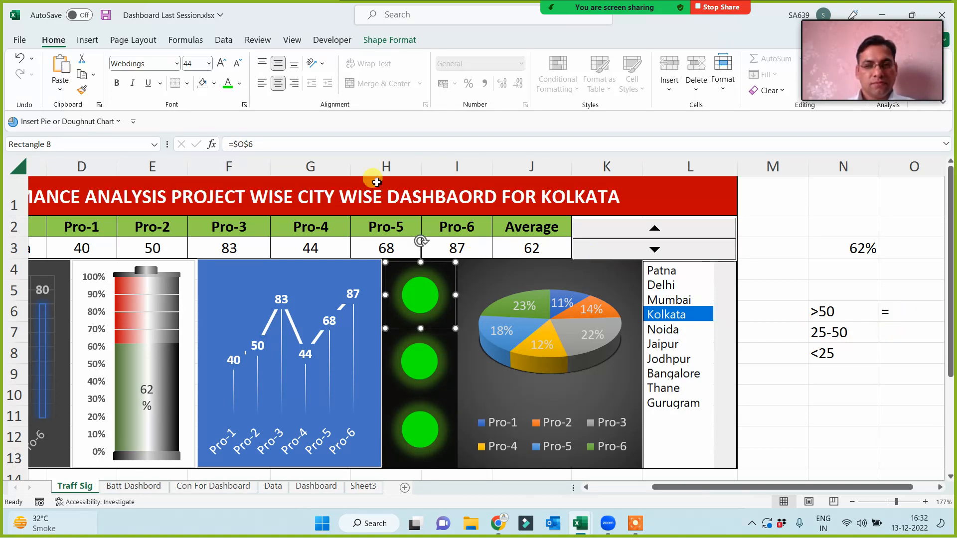
# Step: Link the middle light to =$O$7 and the bottom light to =$O$8
pyautogui.click(425, 365)
pyautogui.click(254, 144)
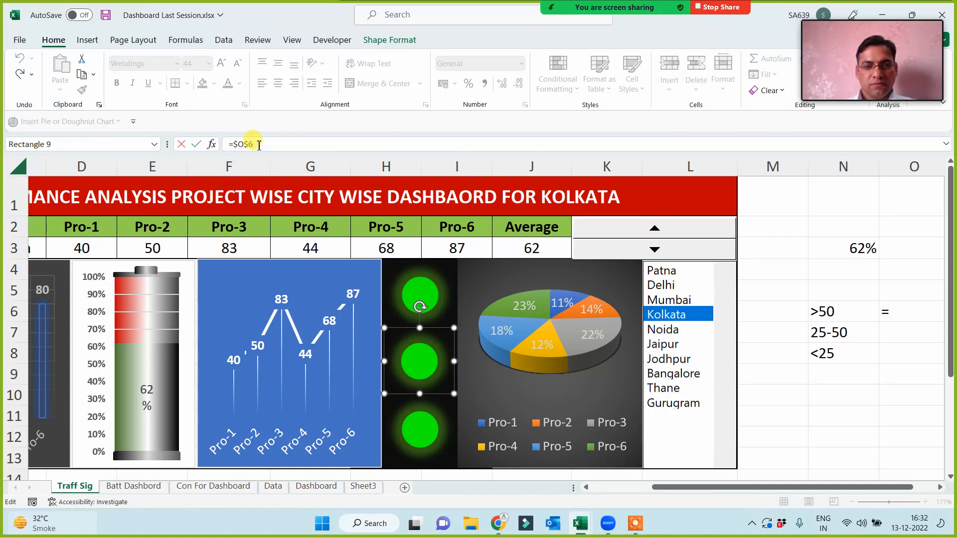
pyautogui.press('Return')
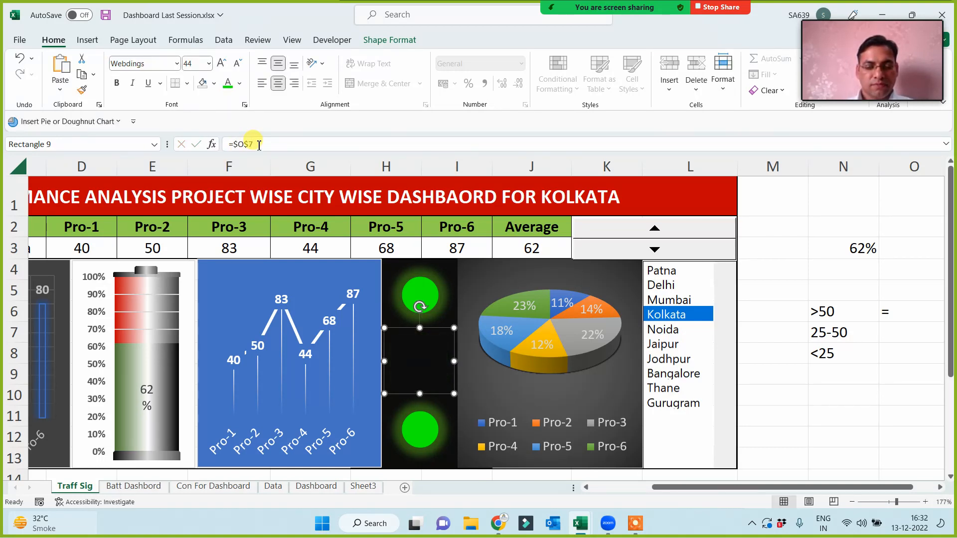
pyautogui.click(421, 429)
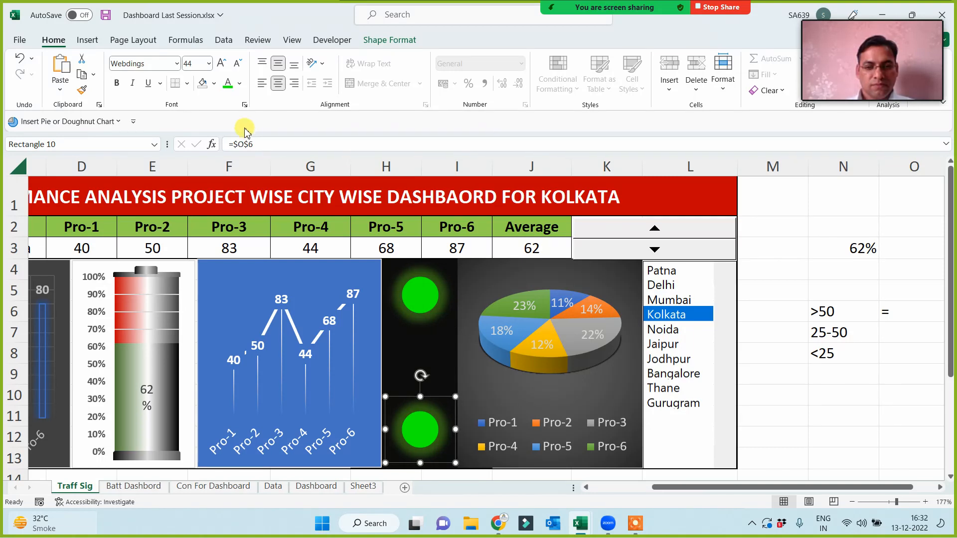
pyautogui.click(257, 144)
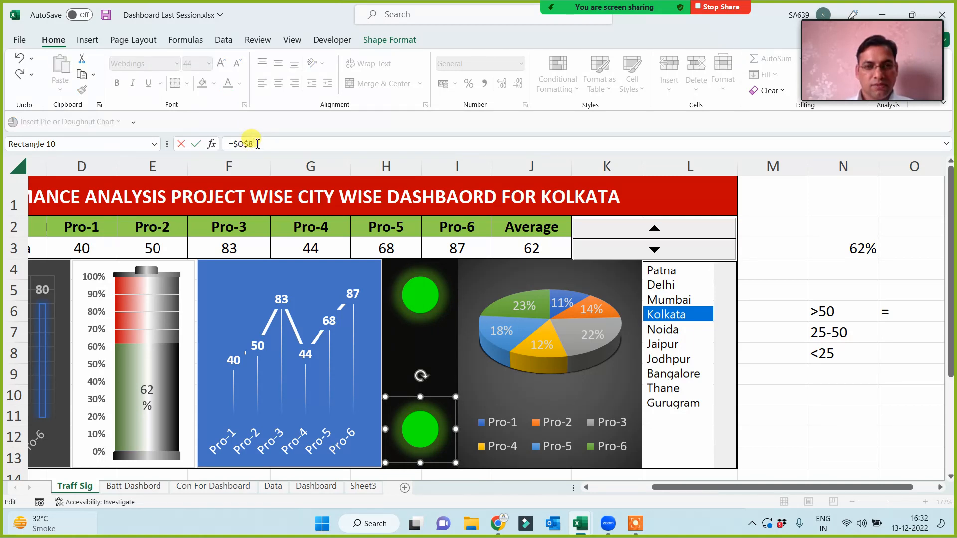
pyautogui.press('Return')
pyautogui.click(778, 393)
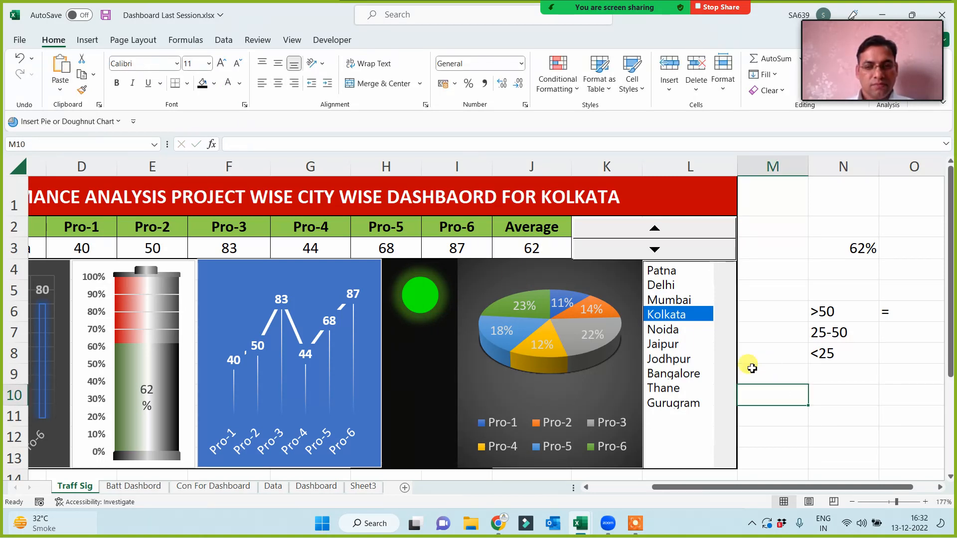
# Step: Show Patna's data and format the middle light's symbol as Webdings, size 44, in yellow
pyautogui.click(671, 272)
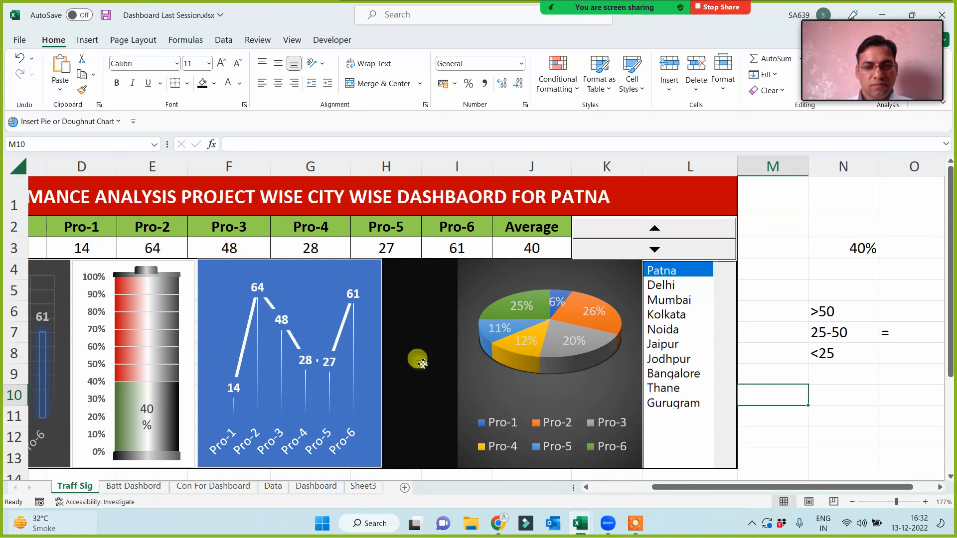
pyautogui.click(422, 363)
pyautogui.click(142, 61)
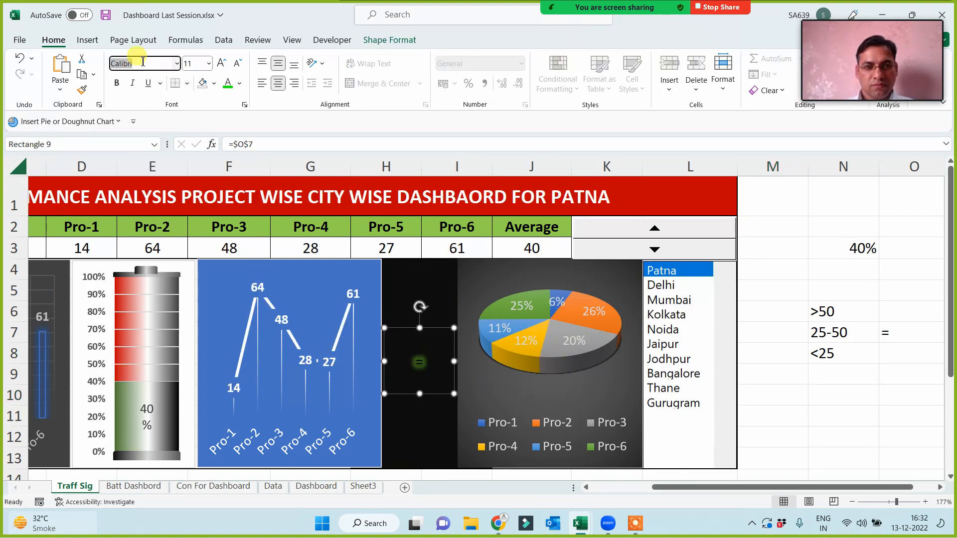
pyautogui.click(197, 64)
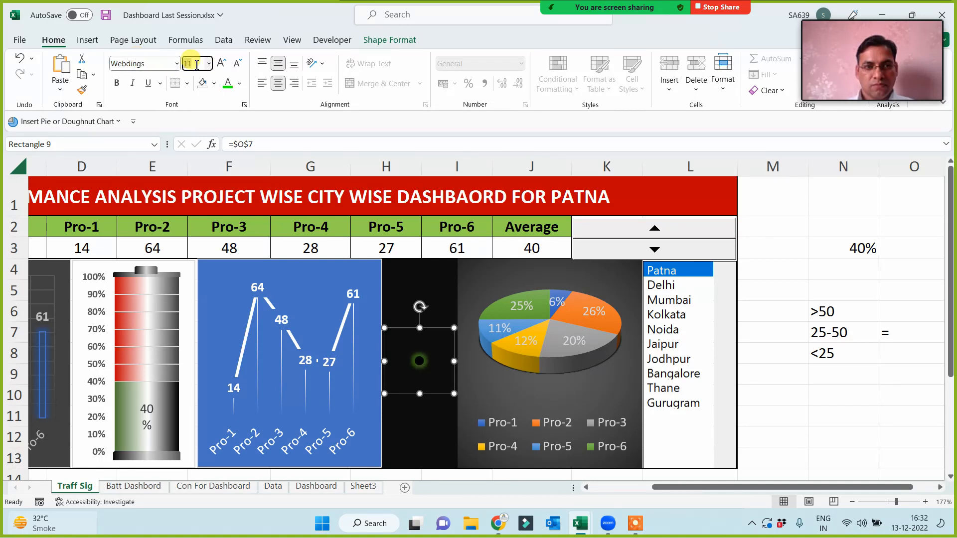
pyautogui.press('Return')
pyautogui.click(243, 87)
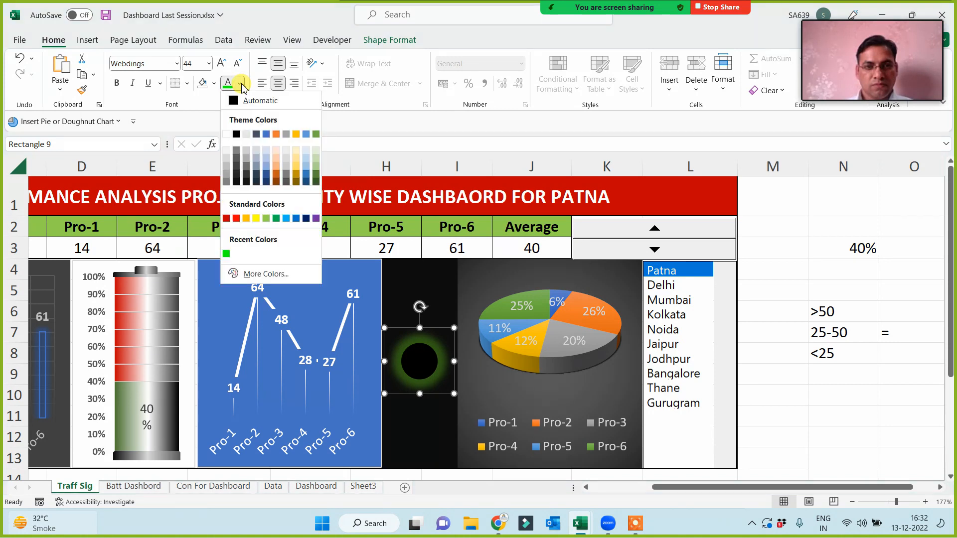
pyautogui.click(256, 219)
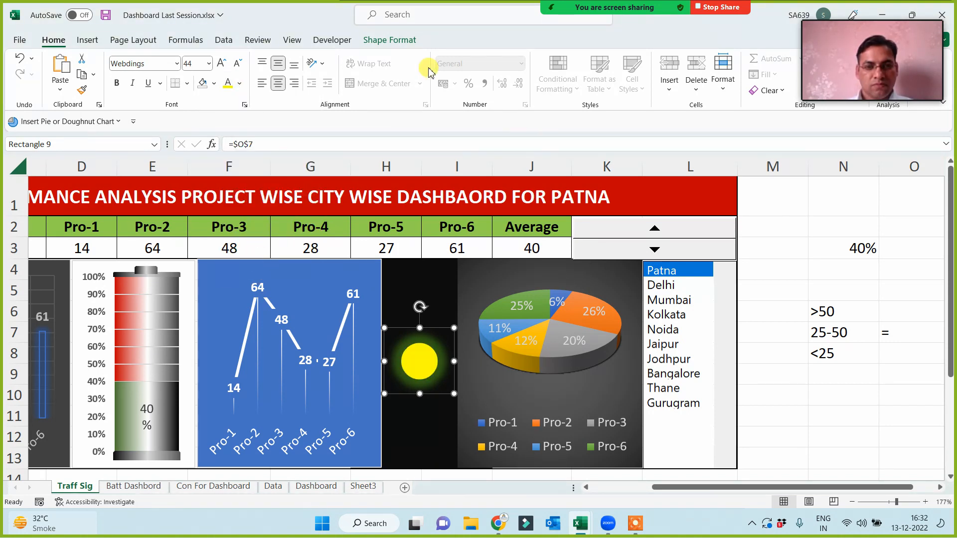
# Step: Apply the largest gold text glow to the yellow middle light
pyautogui.click(397, 42)
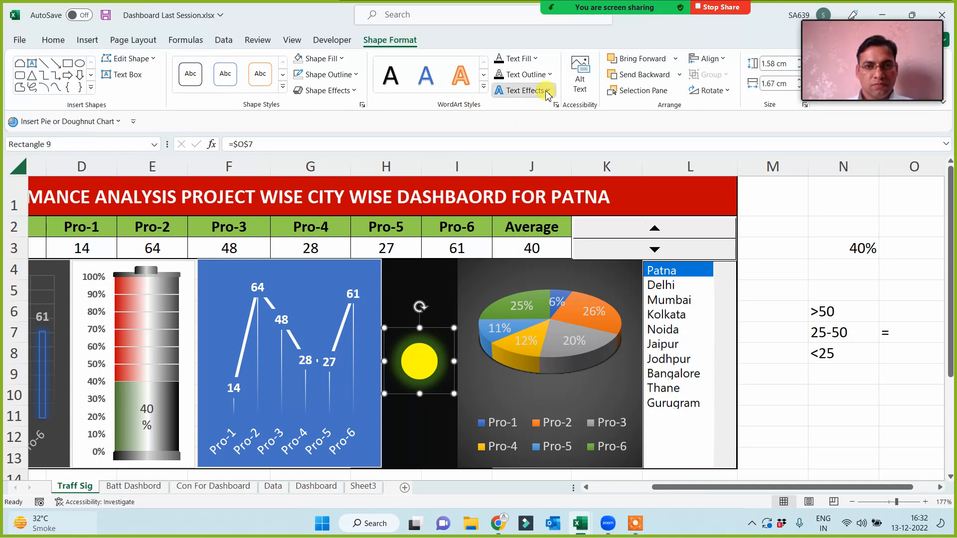
pyautogui.click(524, 91)
pyautogui.moveTo(540, 180)
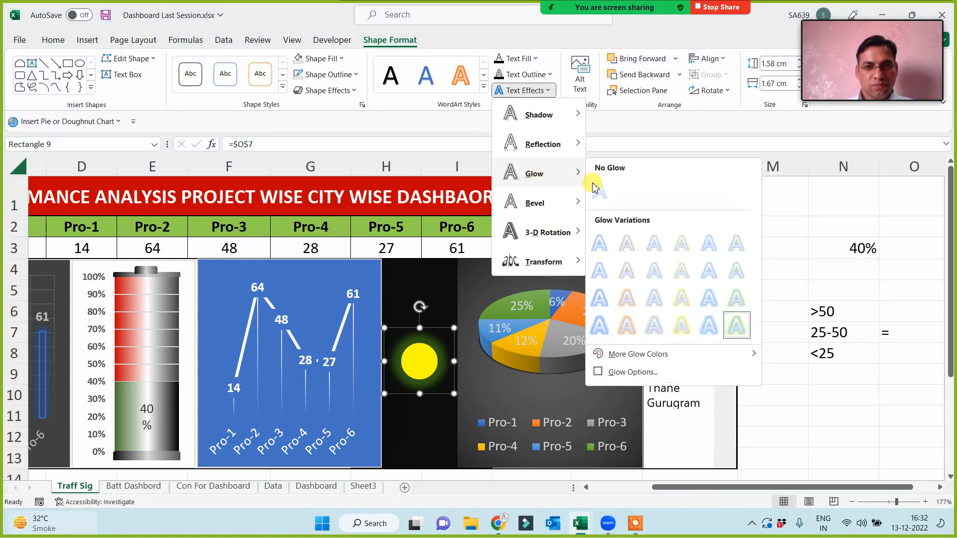
pyautogui.click(687, 330)
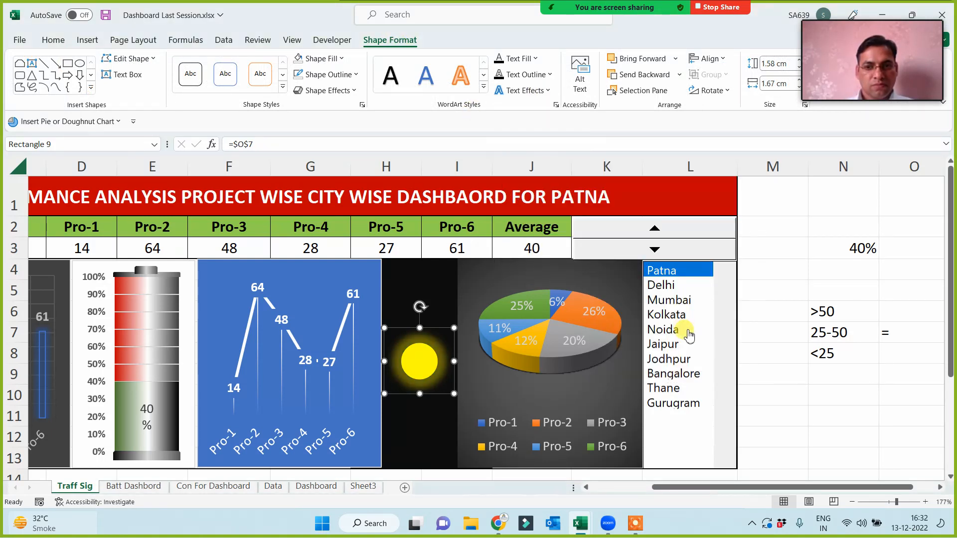
pyautogui.click(797, 417)
# Step: Show Delhi's data and format the bottom light's symbol as Webdings, size 44, in red
pyautogui.click(672, 289)
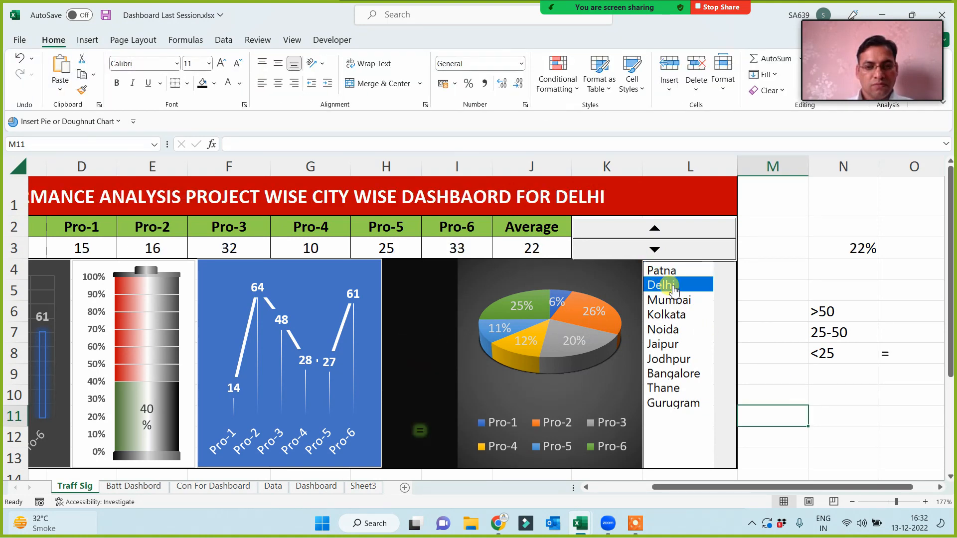
pyautogui.click(421, 432)
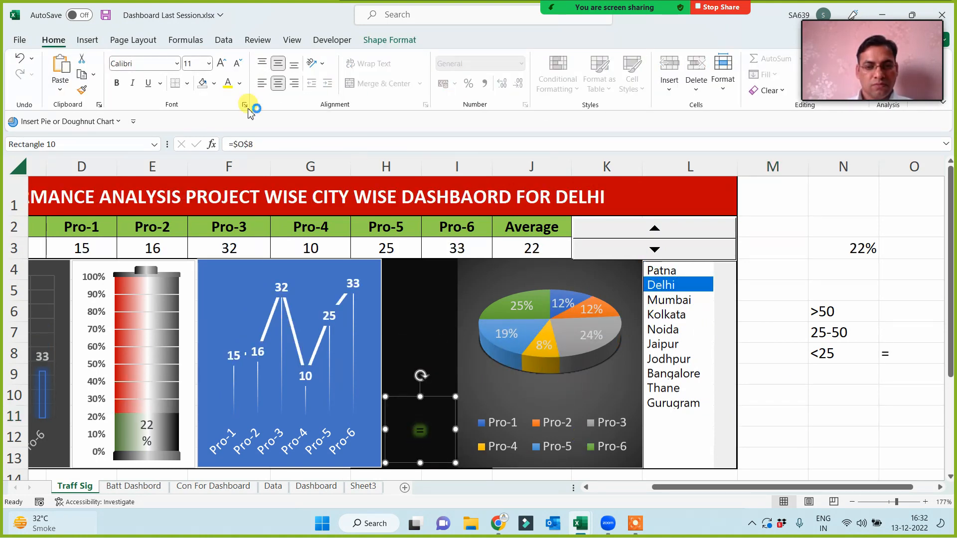
pyautogui.click(141, 64)
pyautogui.write('Webdings')
pyautogui.click(190, 63)
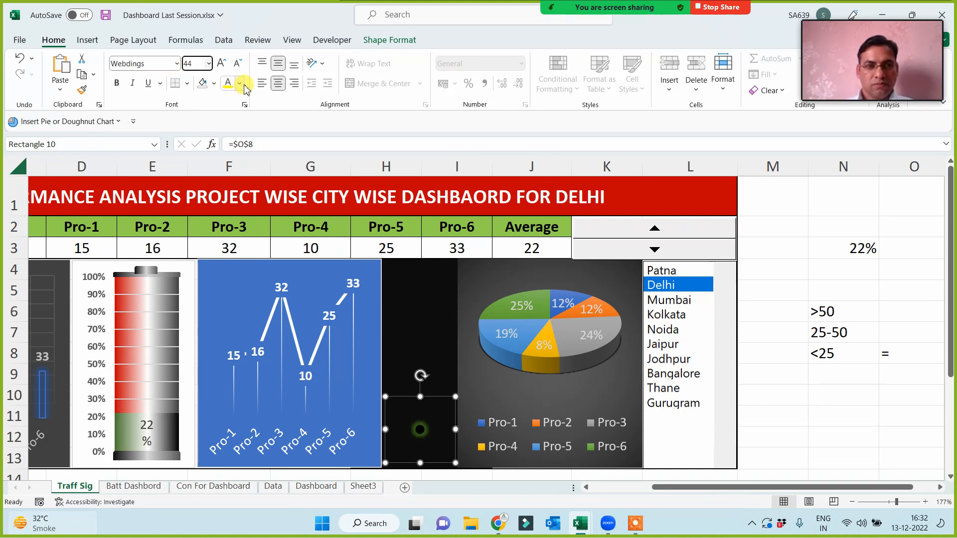
pyautogui.press('Return')
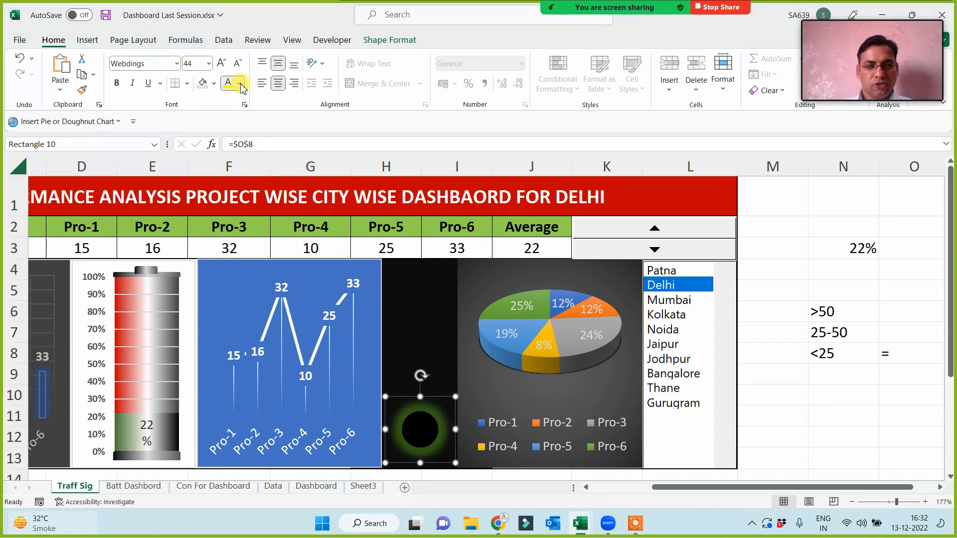
pyautogui.click(241, 86)
pyautogui.click(236, 213)
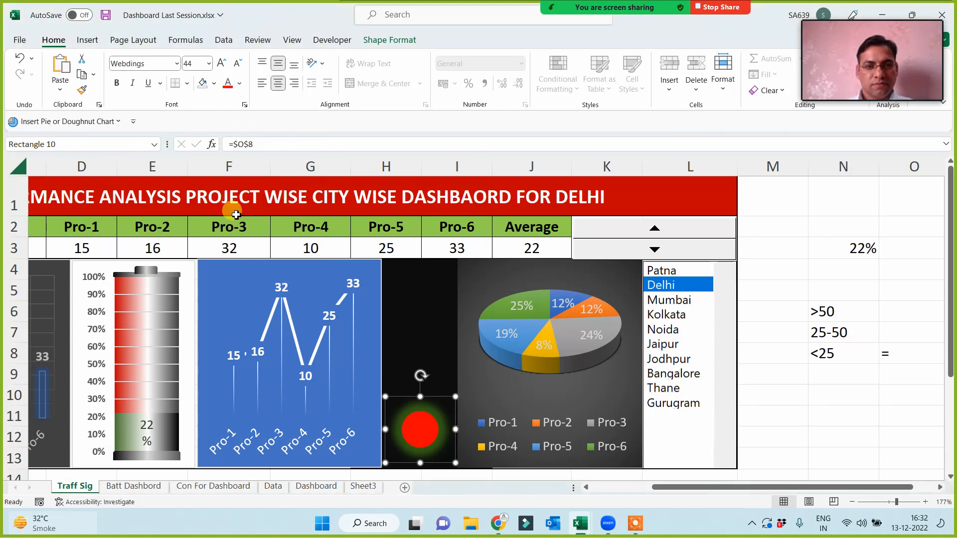
# Step: Apply the largest orange text glow to the red bottom light
pyautogui.click(385, 44)
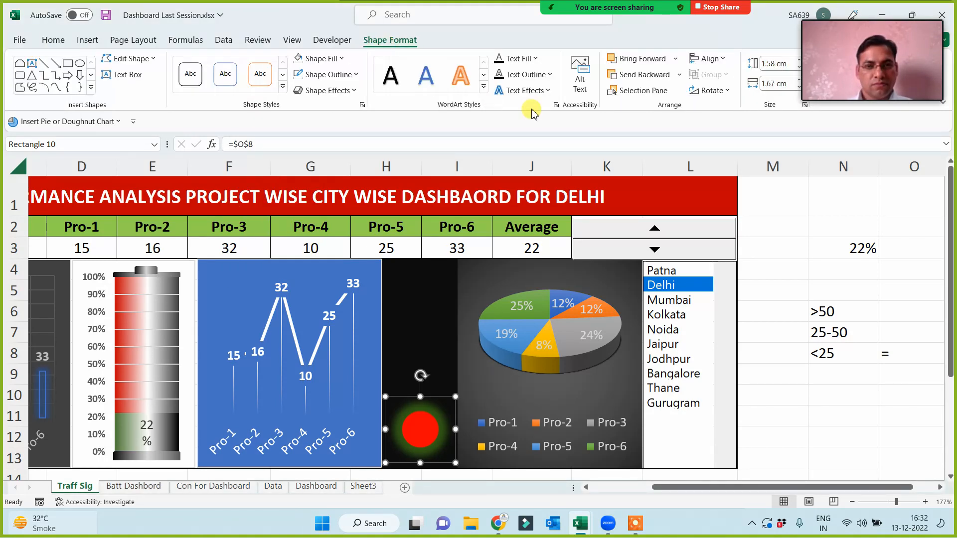
pyautogui.click(526, 90)
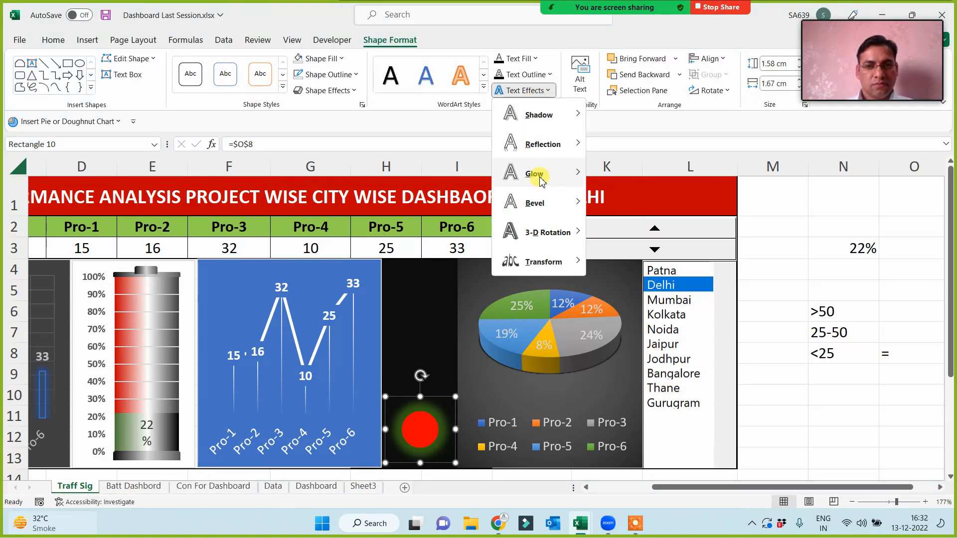
pyautogui.click(628, 326)
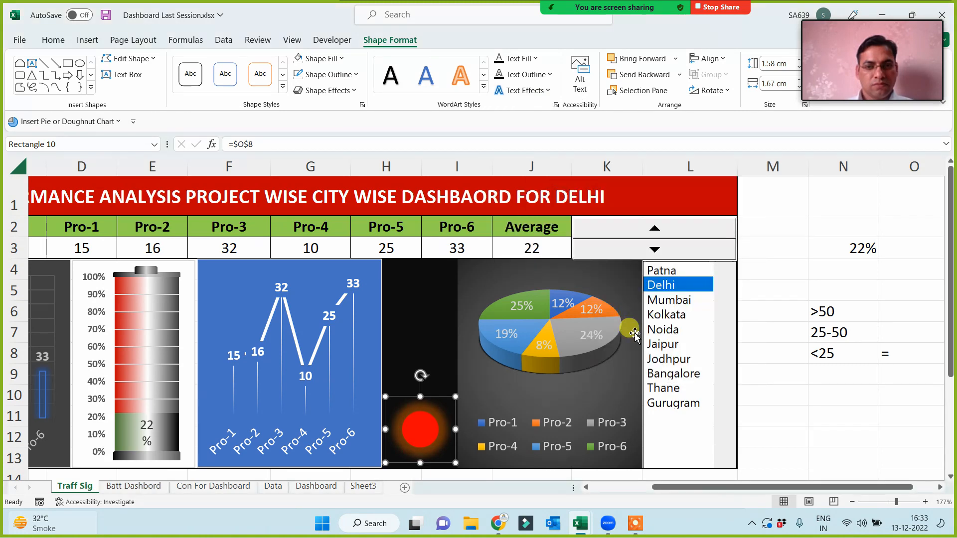
pyautogui.click(822, 438)
# Step: Switch the dashboard through the listed cities to check which traffic light lights up for each
pyautogui.click(669, 299)
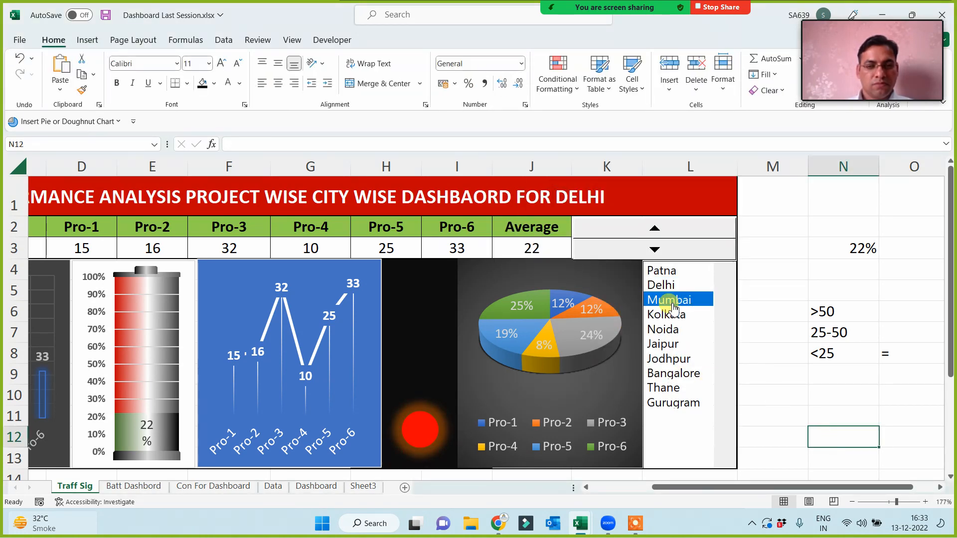
pyautogui.click(662, 284)
pyautogui.click(660, 271)
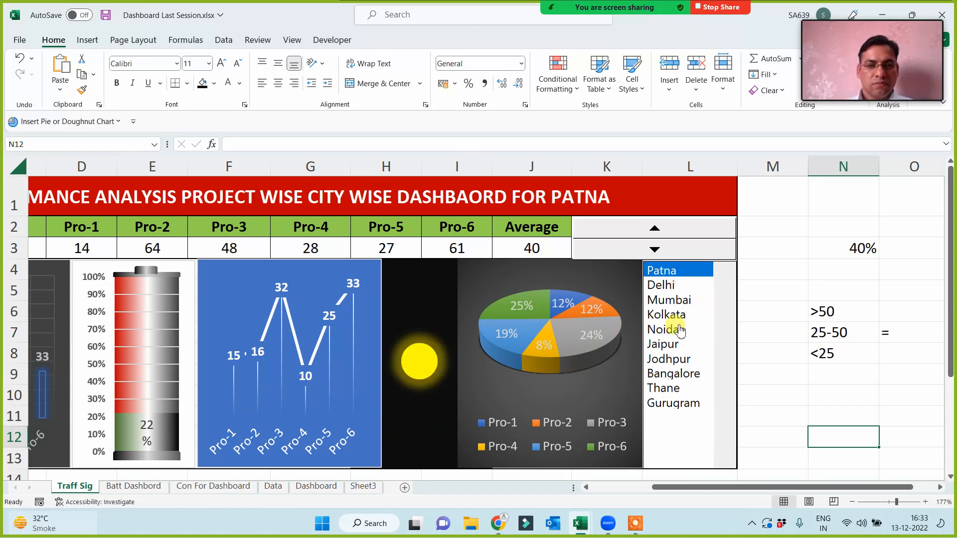
pyautogui.moveTo(743, 487); pyautogui.dragTo(641, 487)
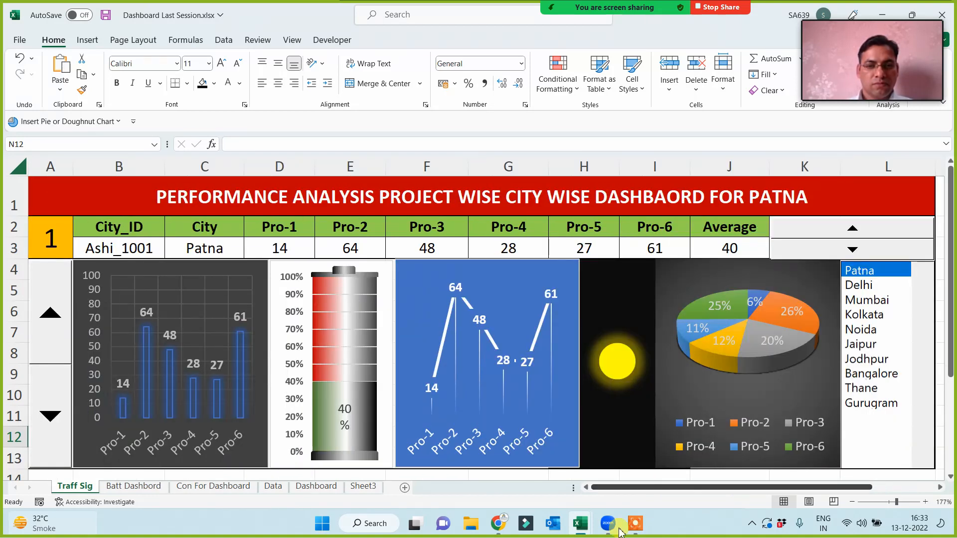
pyautogui.click(869, 285)
pyautogui.click(870, 300)
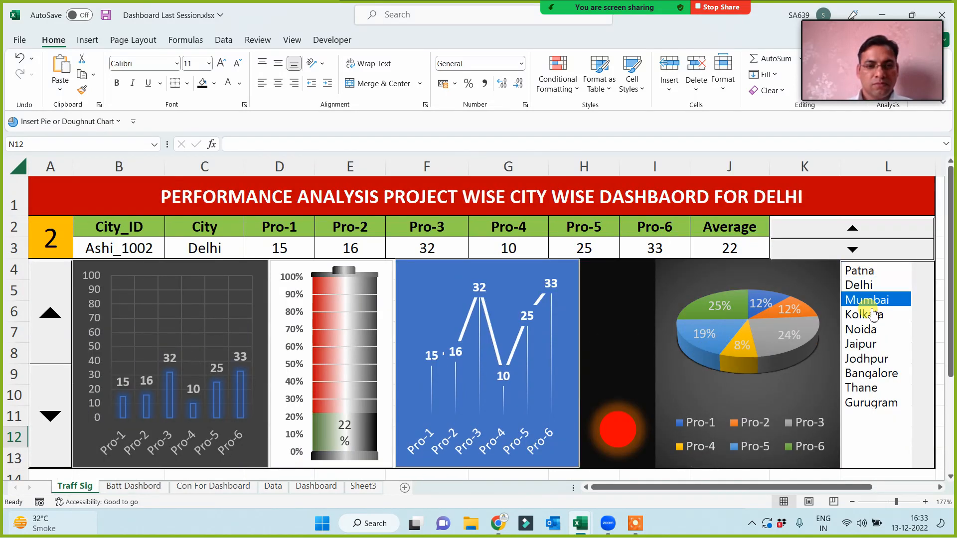
pyautogui.click(864, 329)
pyautogui.click(867, 359)
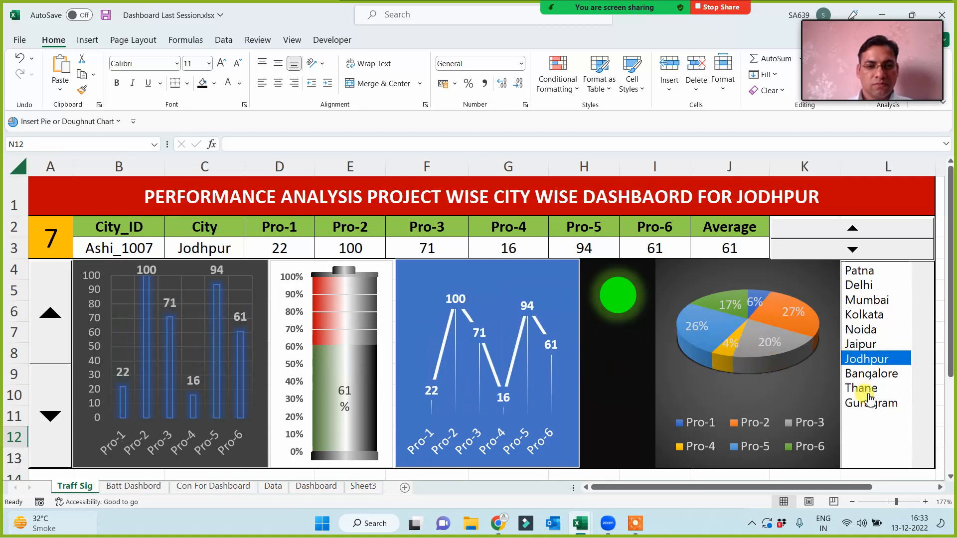
pyautogui.click(871, 388)
pyautogui.click(867, 358)
pyautogui.click(865, 343)
pyautogui.click(869, 315)
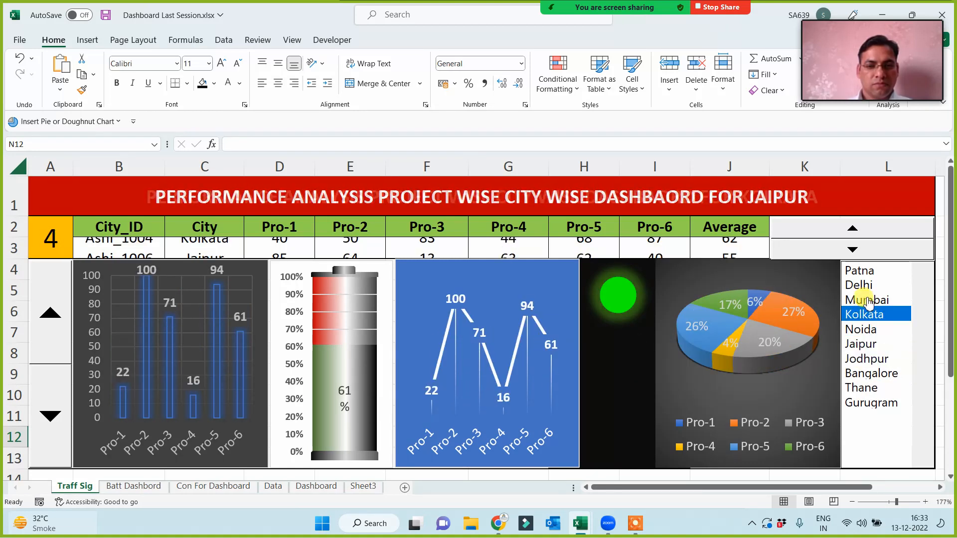
pyautogui.click(867, 299)
pyautogui.click(859, 285)
pyautogui.click(861, 271)
# Step: Show Kolkata's data, duplicate the green light twice, and place the copies at the middle and bottom of the black panel
pyautogui.click(867, 315)
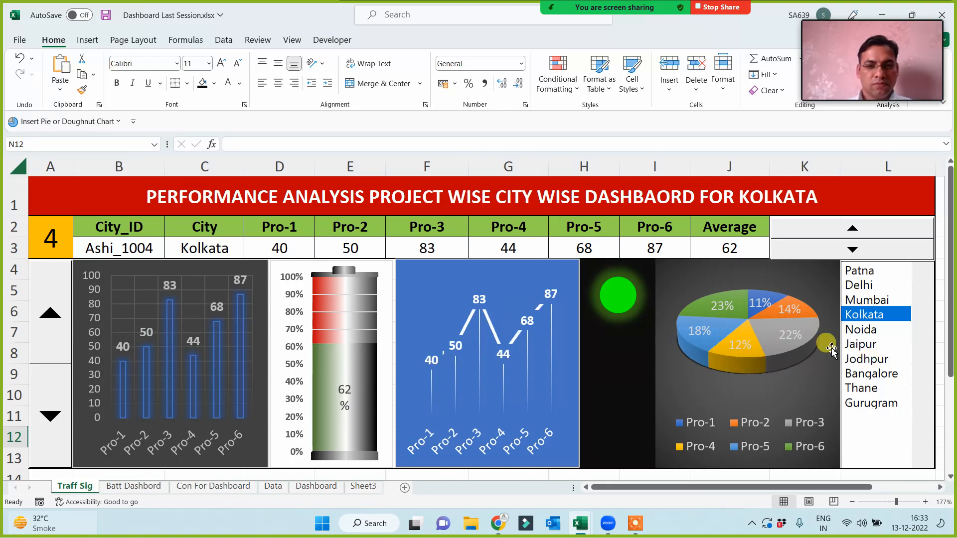
pyautogui.click(621, 299)
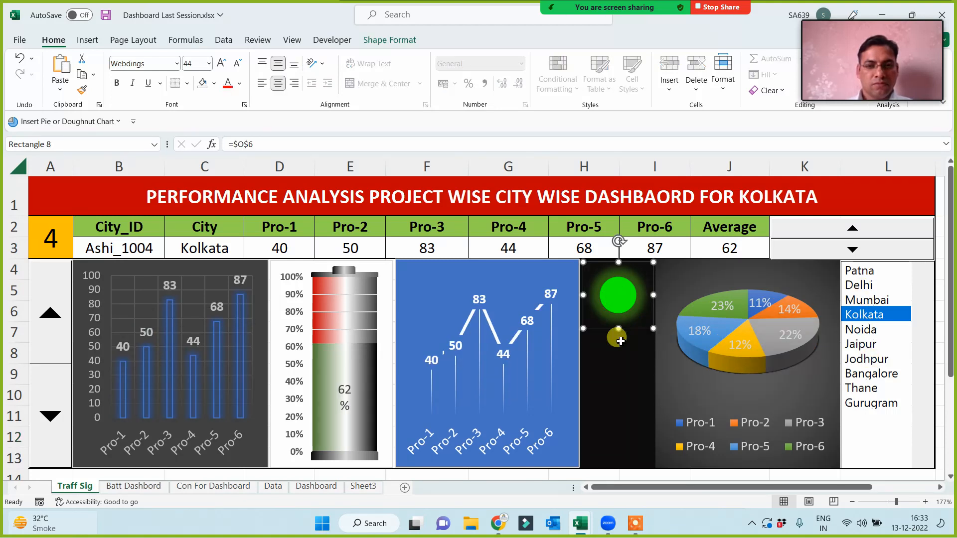
pyautogui.hotkey('ctrl', 'd')
pyautogui.moveTo(621, 342); pyautogui.dragTo(617, 440)
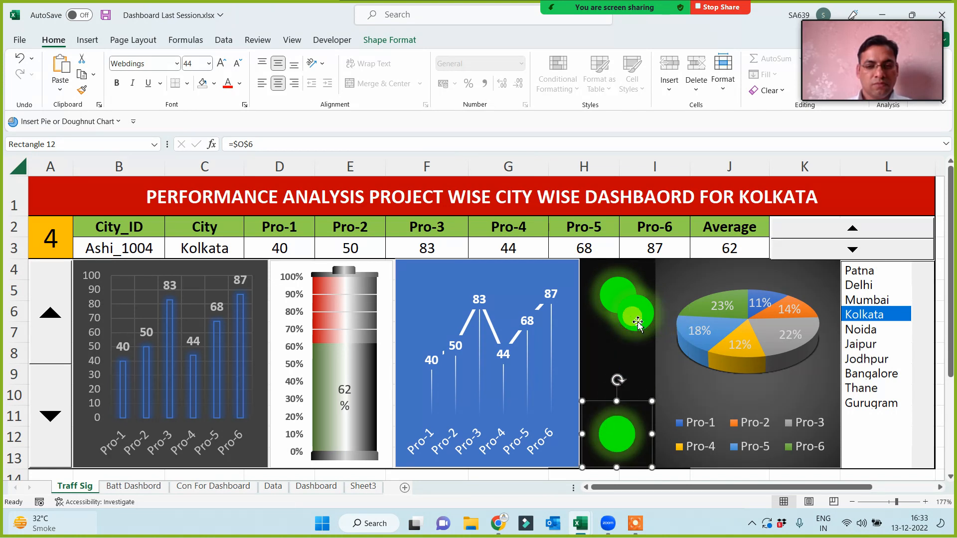
pyautogui.moveTo(633, 319); pyautogui.dragTo(619, 369)
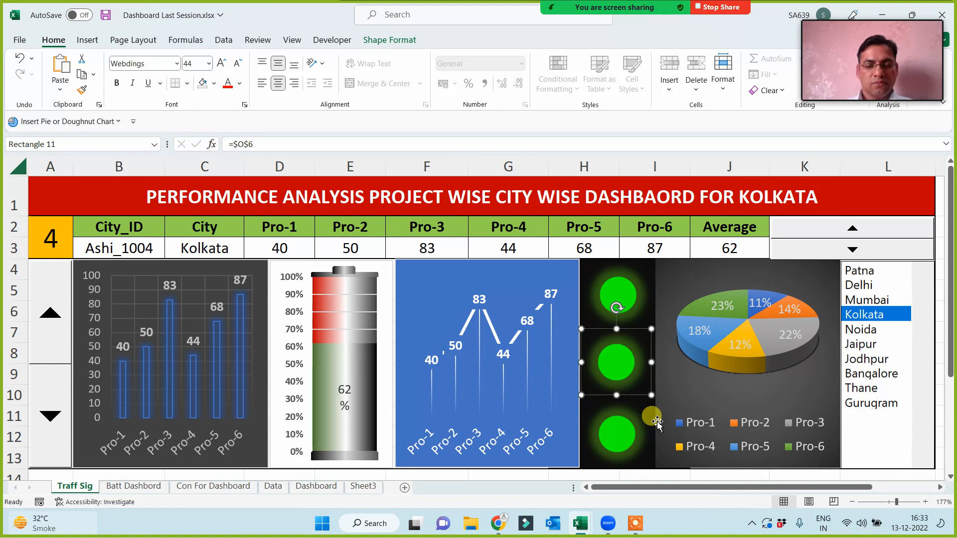
# Step: Show Mumbai's data, duplicate the yellow light twice, and place the copies at the top and bottom of the black panel
pyautogui.click(864, 300)
pyautogui.click(628, 374)
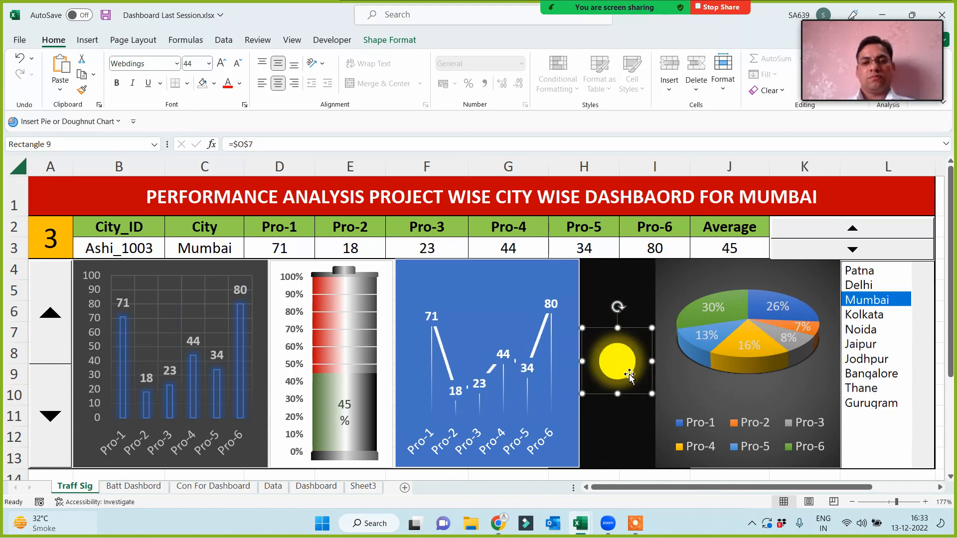
pyautogui.moveTo(627, 375); pyautogui.dragTo(607, 300)
pyautogui.moveTo(630, 394); pyautogui.dragTo(614, 444)
# Step: Show Delhi's data, duplicate the red light twice, and place the copies at the top and middle of the black panel
pyautogui.click(871, 285)
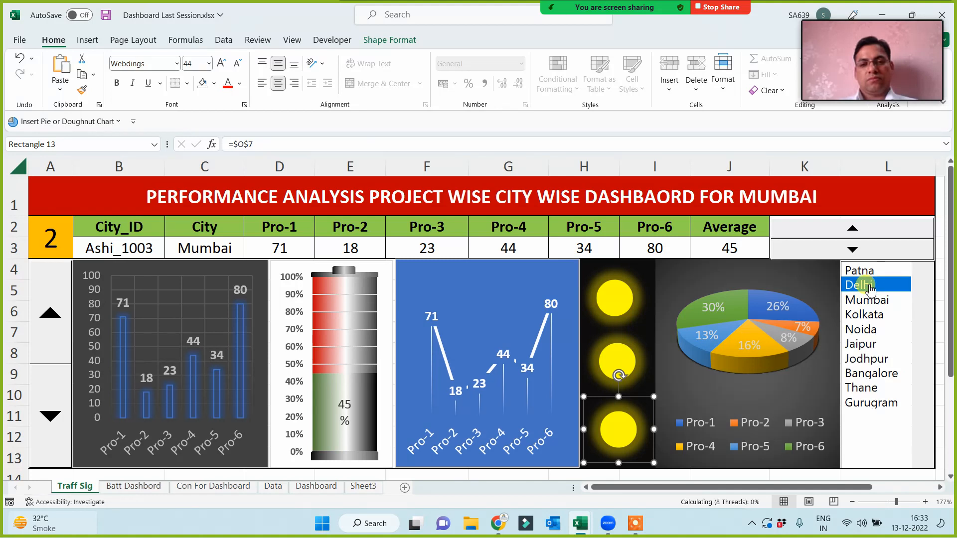
pyautogui.click(632, 438)
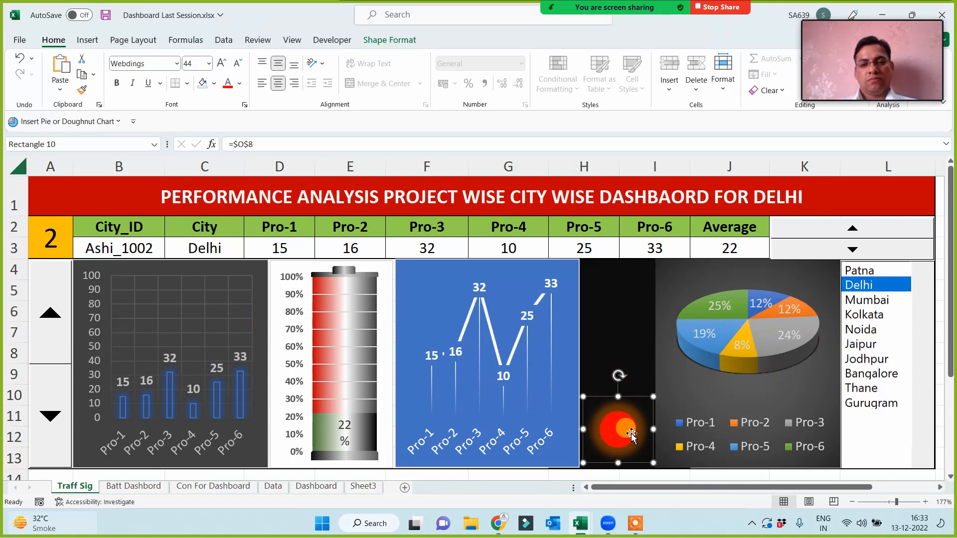
pyautogui.hotkey('ctrl', 'd')
pyautogui.moveTo(637, 446); pyautogui.dragTo(623, 293)
pyautogui.moveTo(633, 448); pyautogui.dragTo(621, 362)
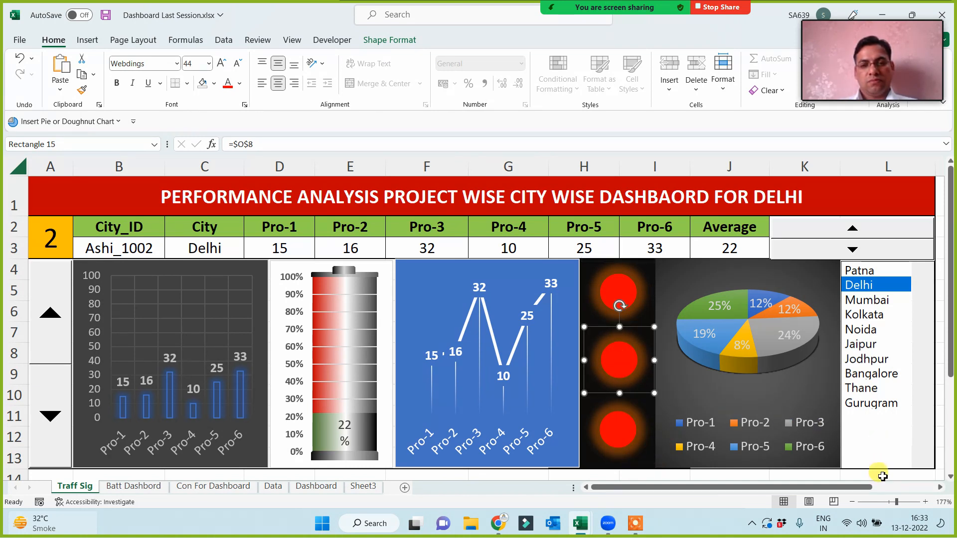
pyautogui.click(882, 476)
# Step: Switch the dashboard through the cities to check that all three lights change colour with each city's average
pyautogui.click(864, 272)
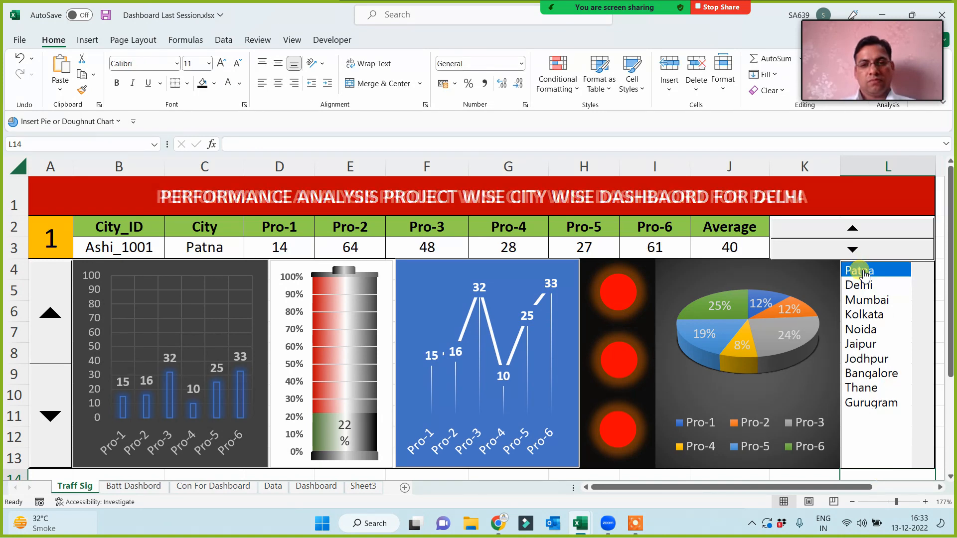
pyautogui.click(866, 288)
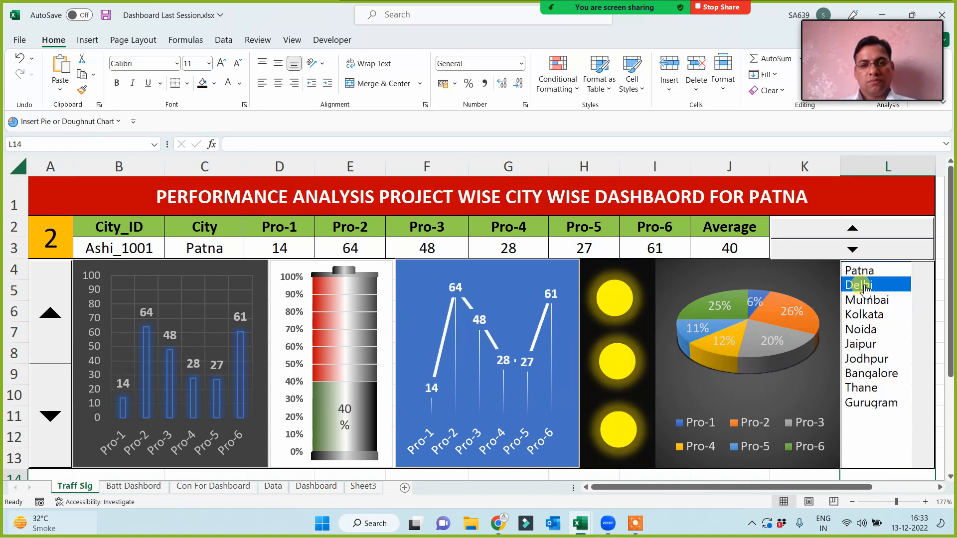
pyautogui.click(866, 302)
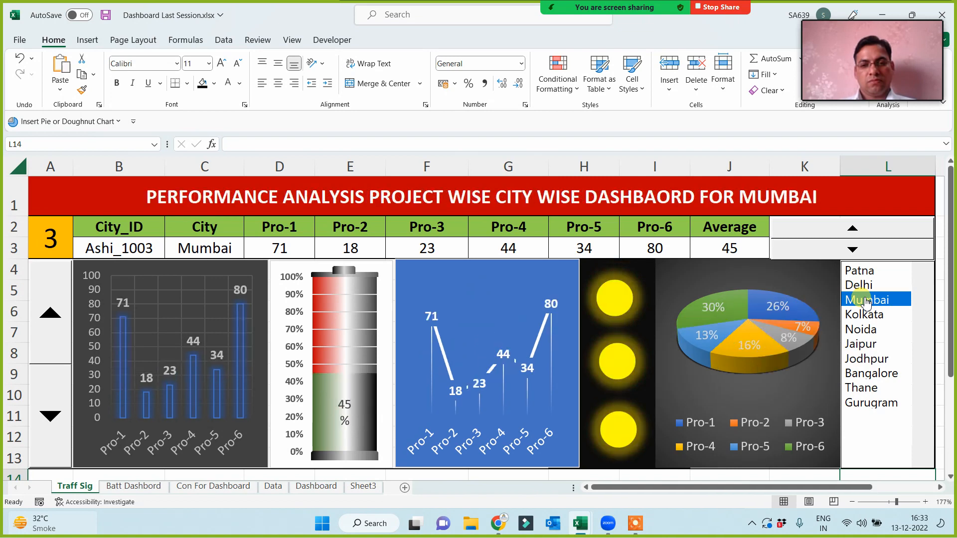
pyautogui.click(864, 315)
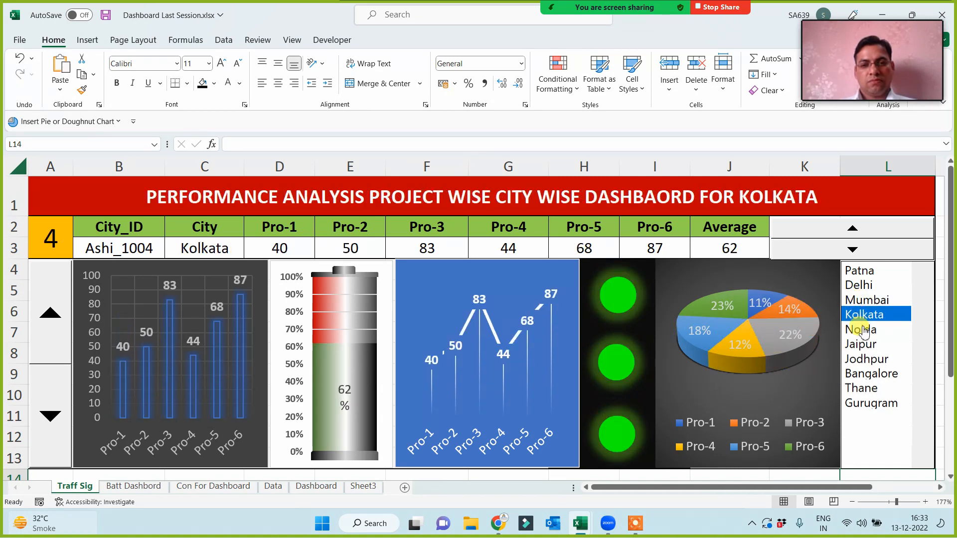
pyautogui.click(865, 331)
pyautogui.click(863, 344)
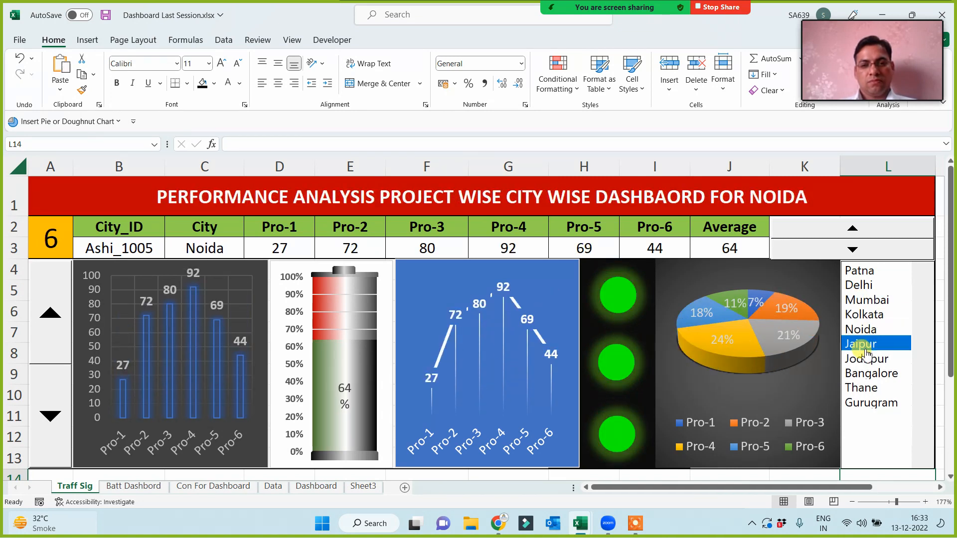
pyautogui.click(867, 359)
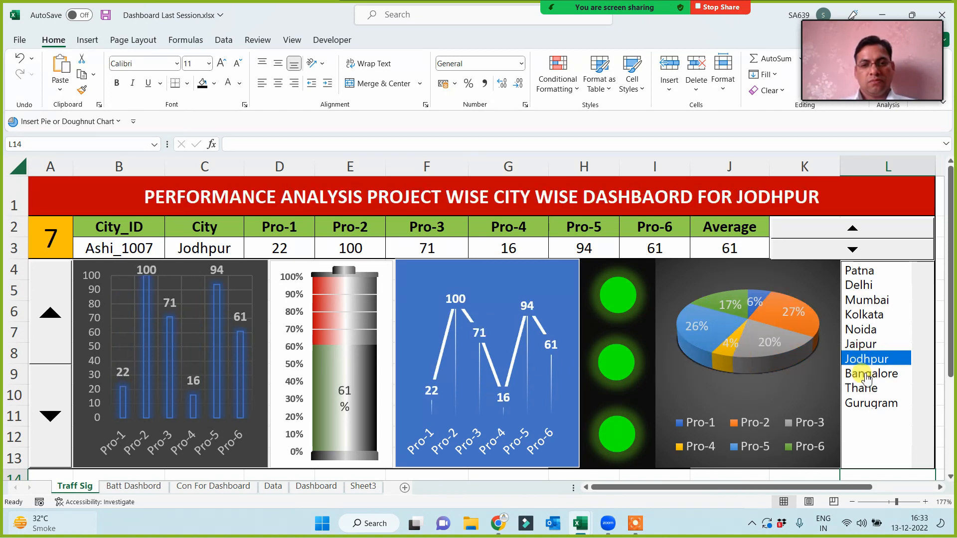
pyautogui.click(866, 374)
pyautogui.click(867, 389)
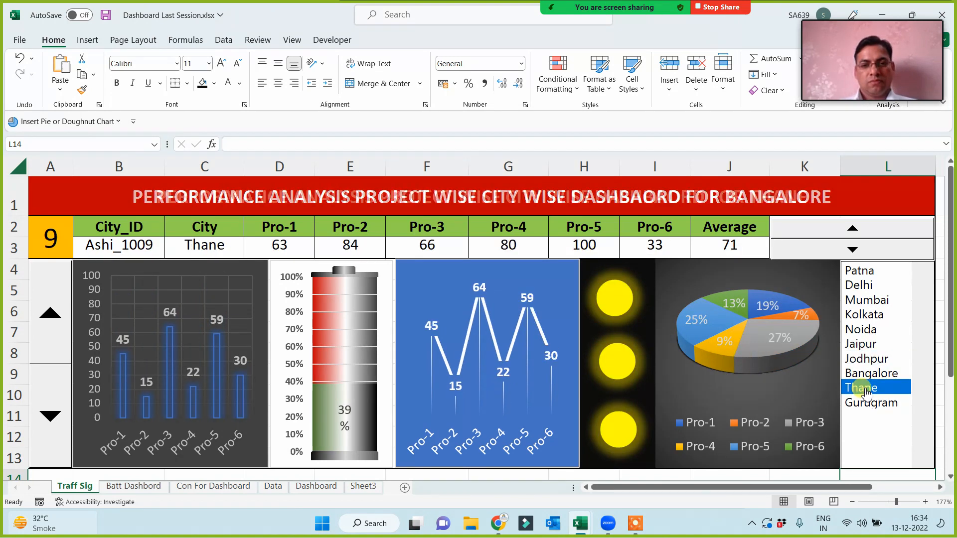
pyautogui.click(867, 361)
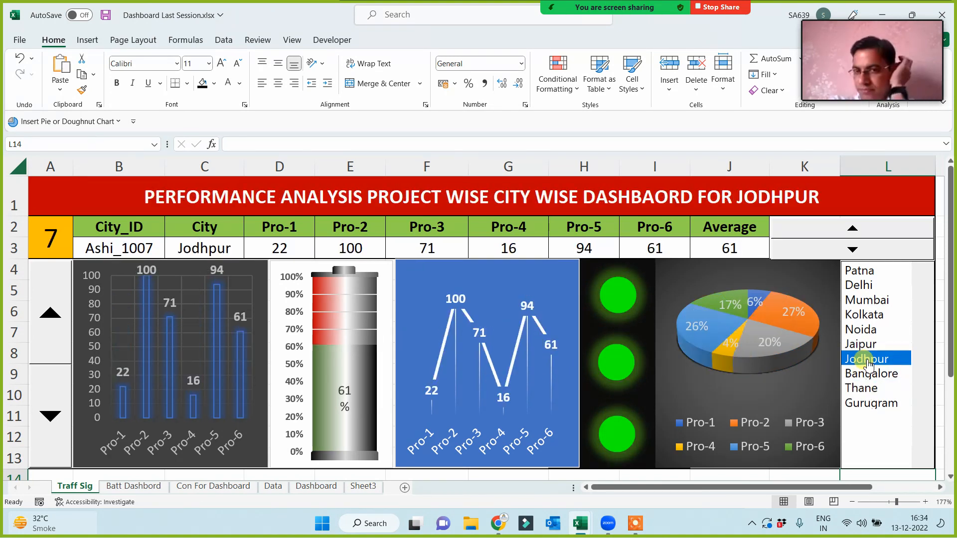
pyautogui.click(866, 330)
pyautogui.click(867, 300)
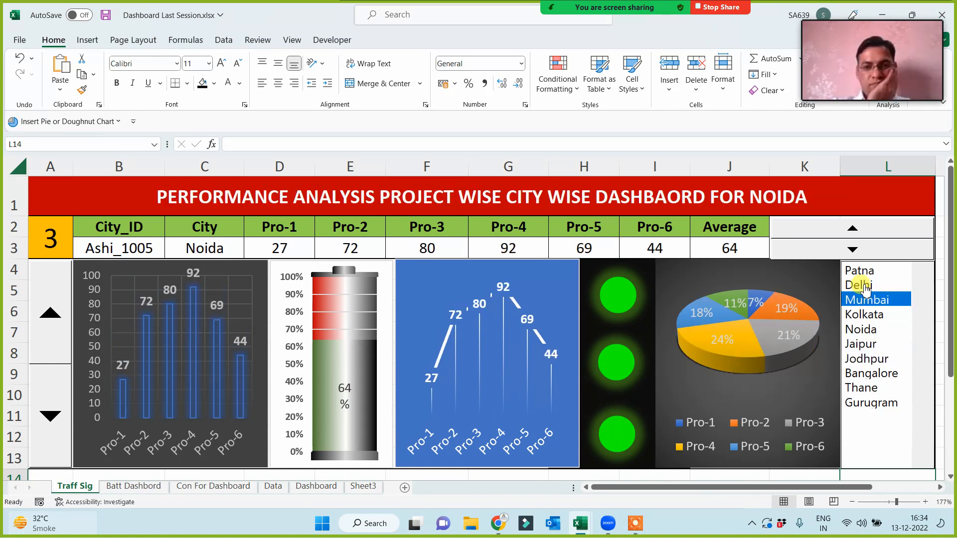
pyautogui.click(866, 285)
pyautogui.click(869, 272)
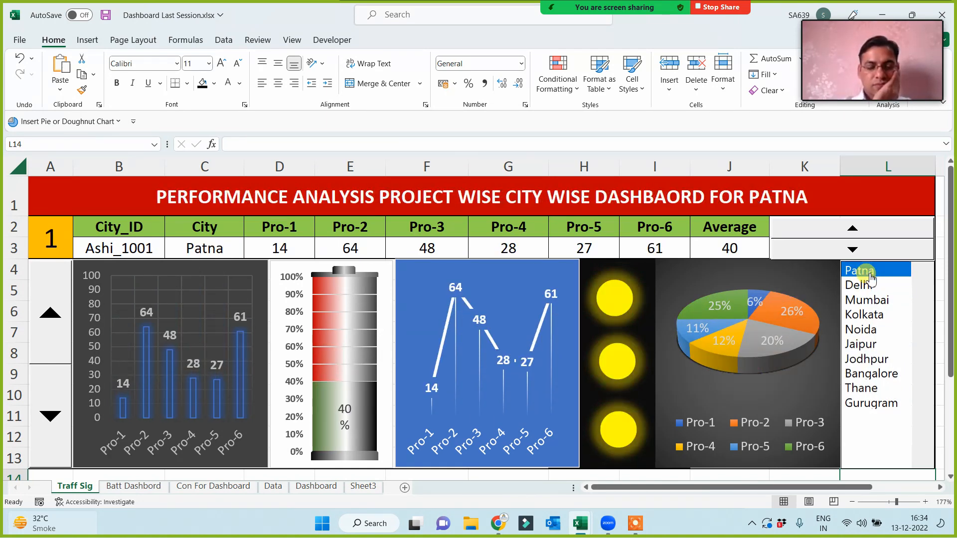
pyautogui.click(860, 287)
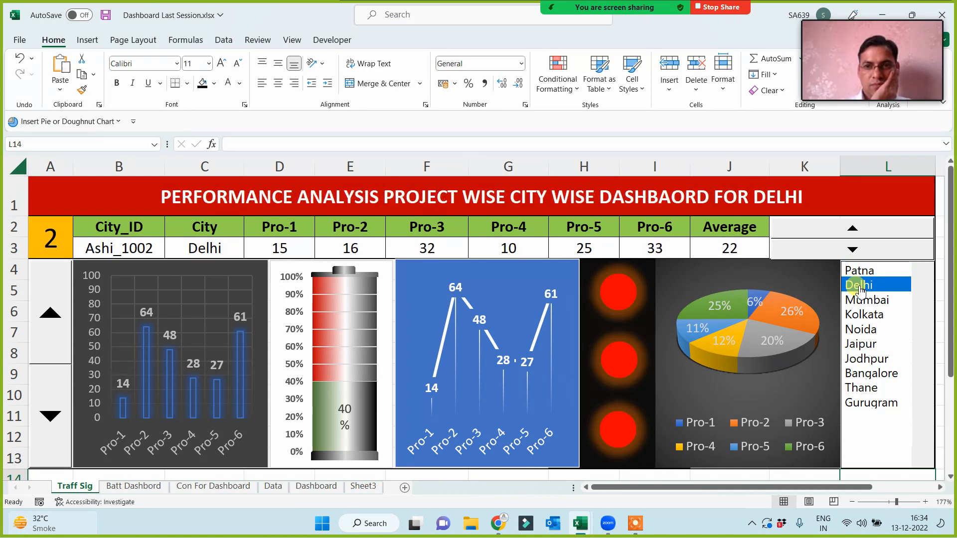
# Step: Show Patna's data, shift the top yellow light slightly right in line with the others, and move the bottom yellow light up slightly
pyautogui.click(861, 274)
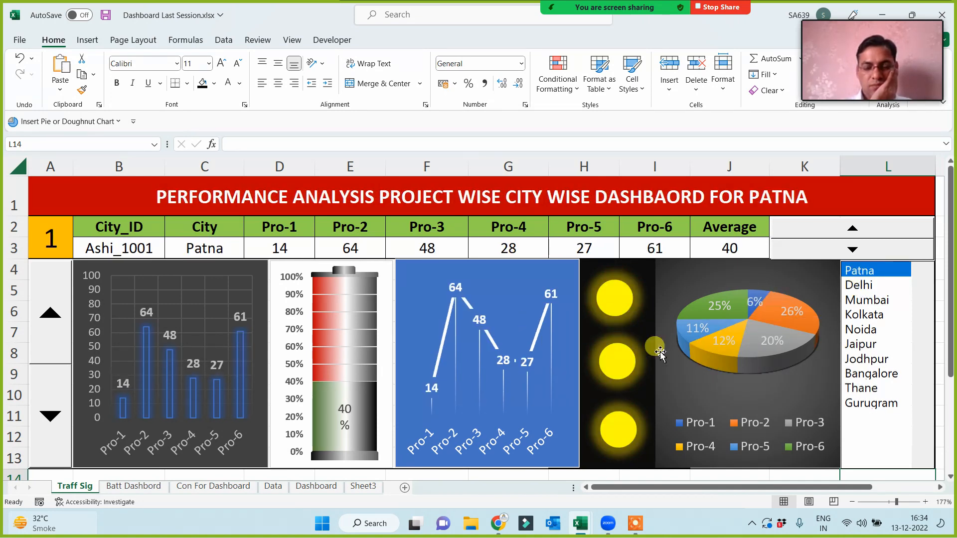
pyautogui.click(624, 310)
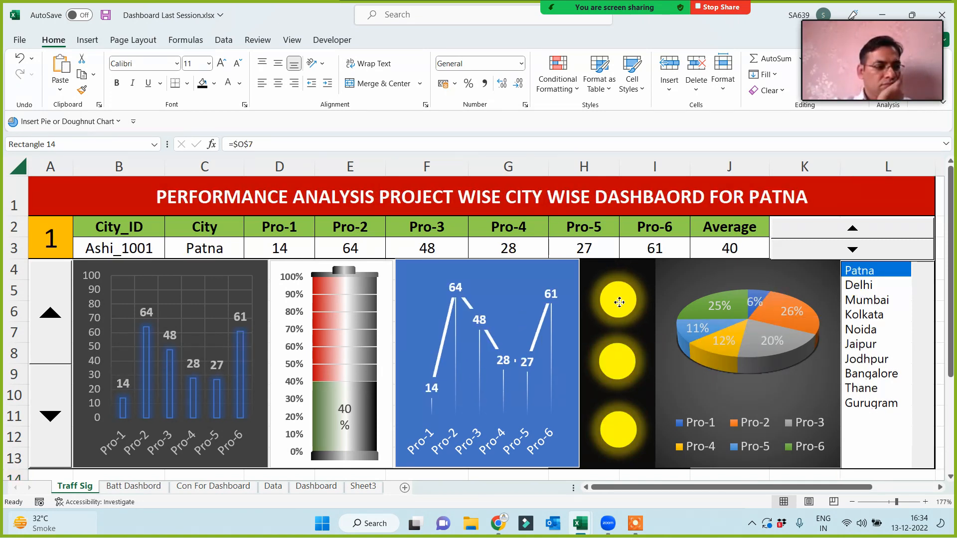
pyautogui.moveTo(626, 430); pyautogui.dragTo(626, 421)
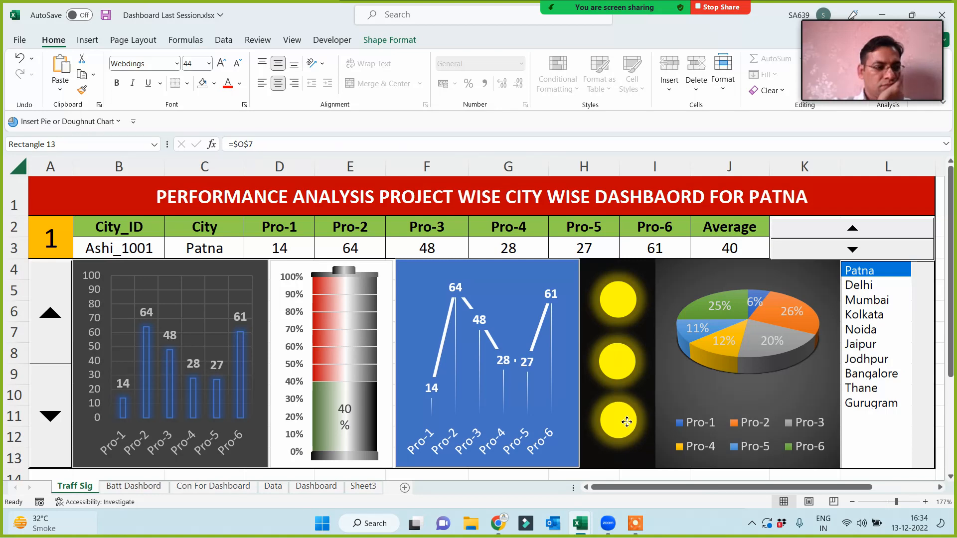
# Step: Show Delhi's data and move the top red light slightly down and the bottom red light slightly up for even spacing
pyautogui.click(859, 285)
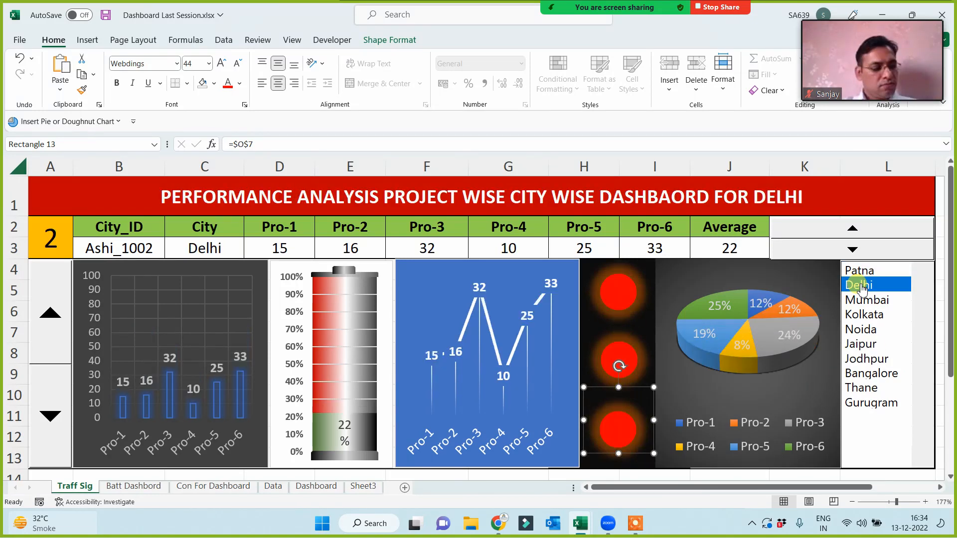
pyautogui.click(616, 306)
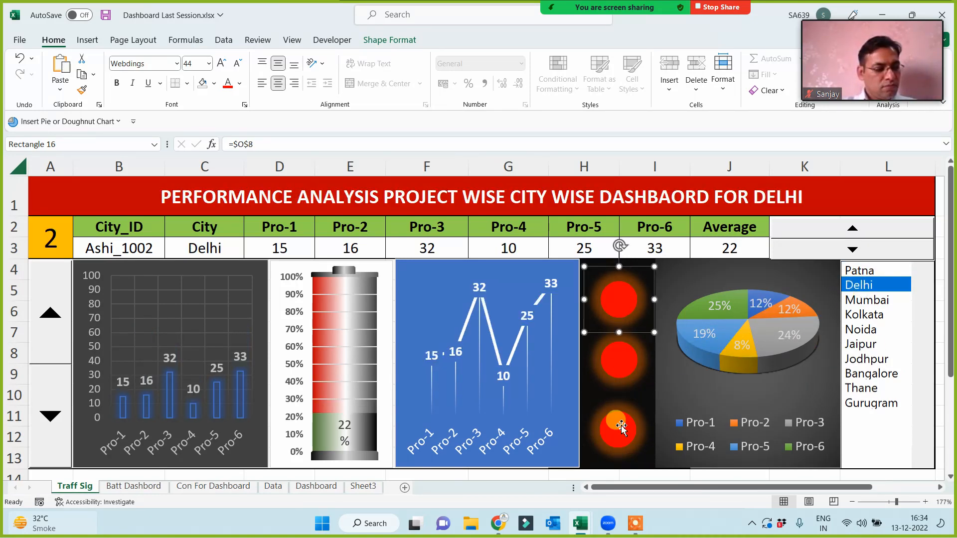
pyautogui.moveTo(621, 428); pyautogui.dragTo(624, 430)
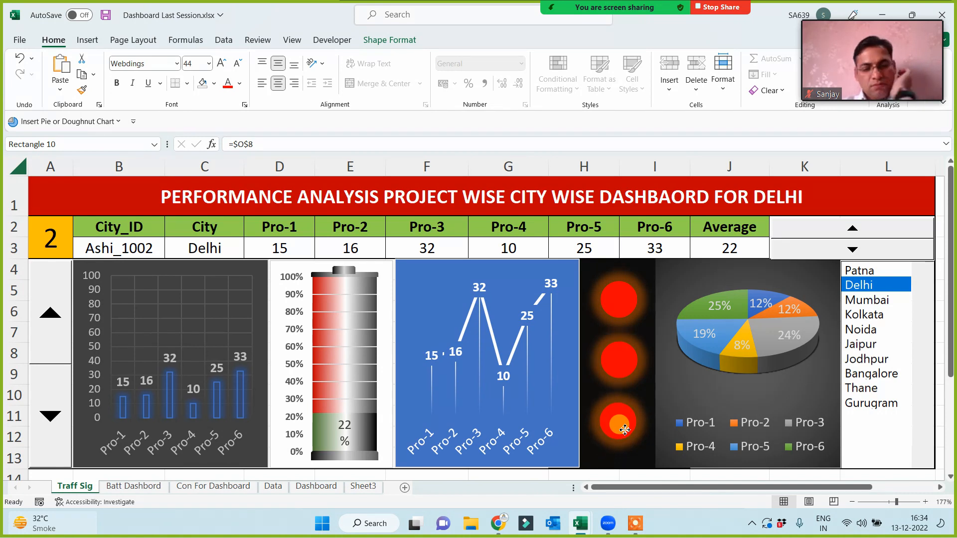
# Step: Nudge the middle yellow light up with Mumbai shown, and align and evenly space the three green lights with Kolkata shown
pyautogui.click(869, 300)
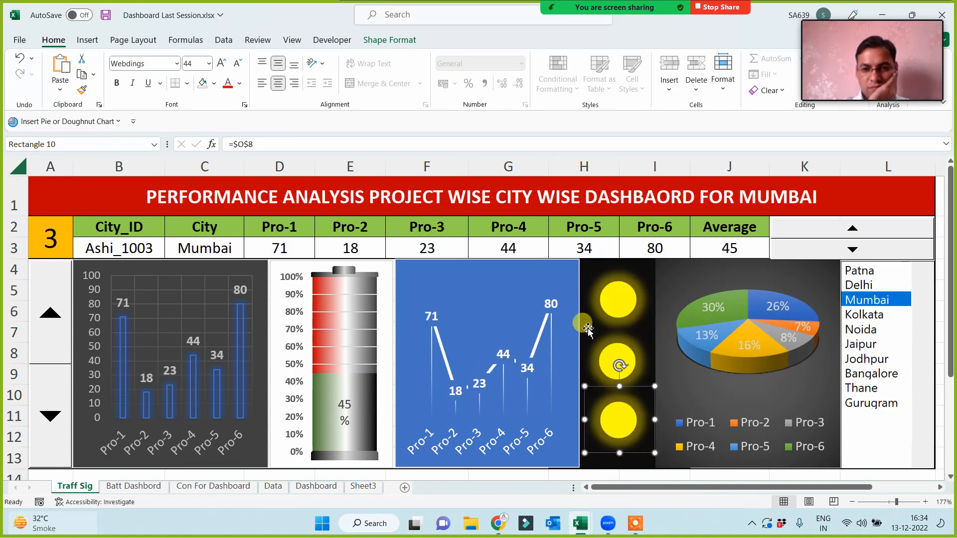
pyautogui.click(613, 355)
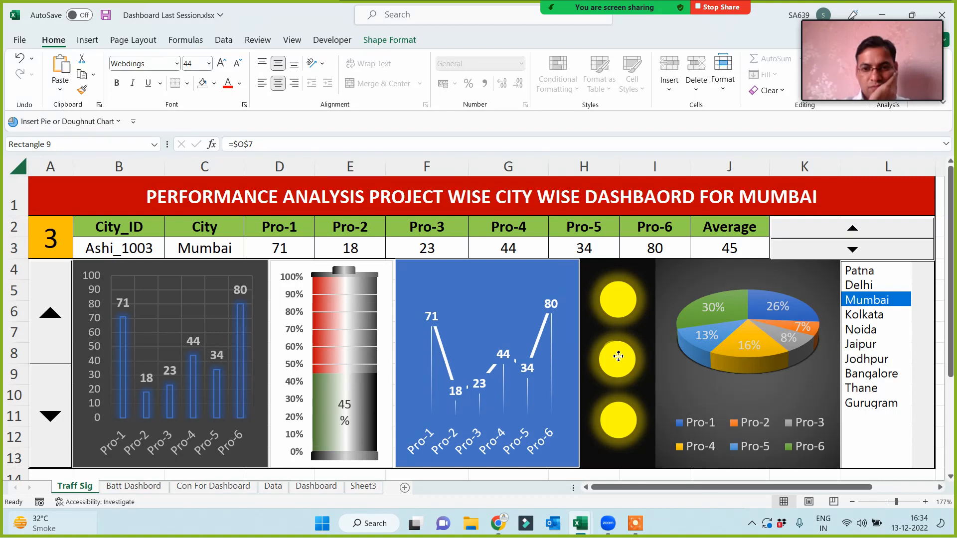
pyautogui.click(863, 315)
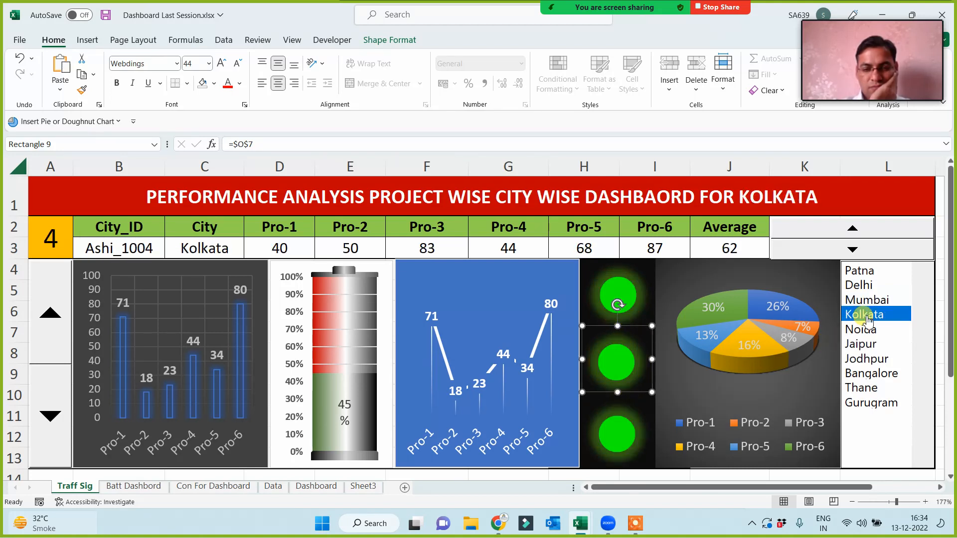
pyautogui.click(625, 302)
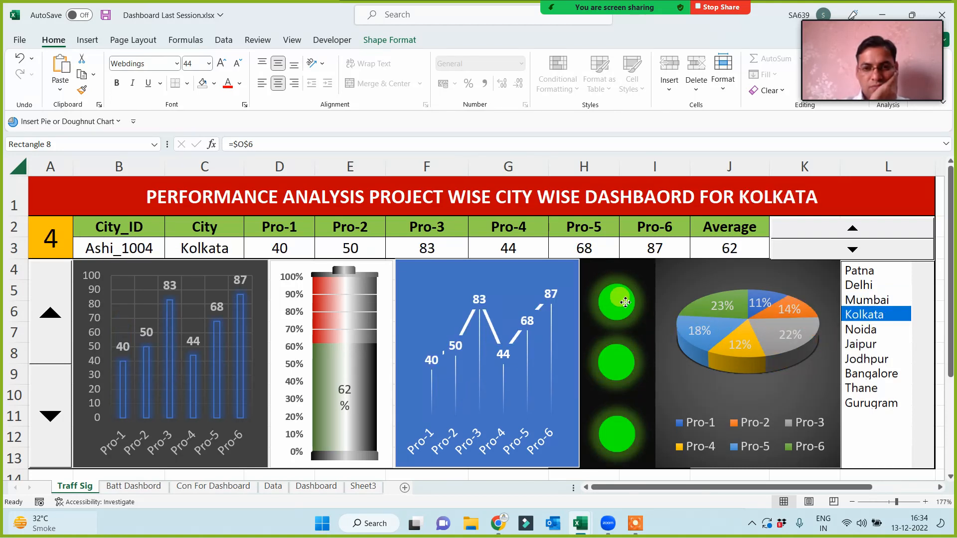
pyautogui.moveTo(614, 367); pyautogui.dragTo(617, 365)
pyautogui.moveTo(613, 427); pyautogui.dragTo(616, 412)
# Step: Switch repeatedly between the listed cities to check the position and colour of the realigned green, yellow and red lights
pyautogui.click(861, 328)
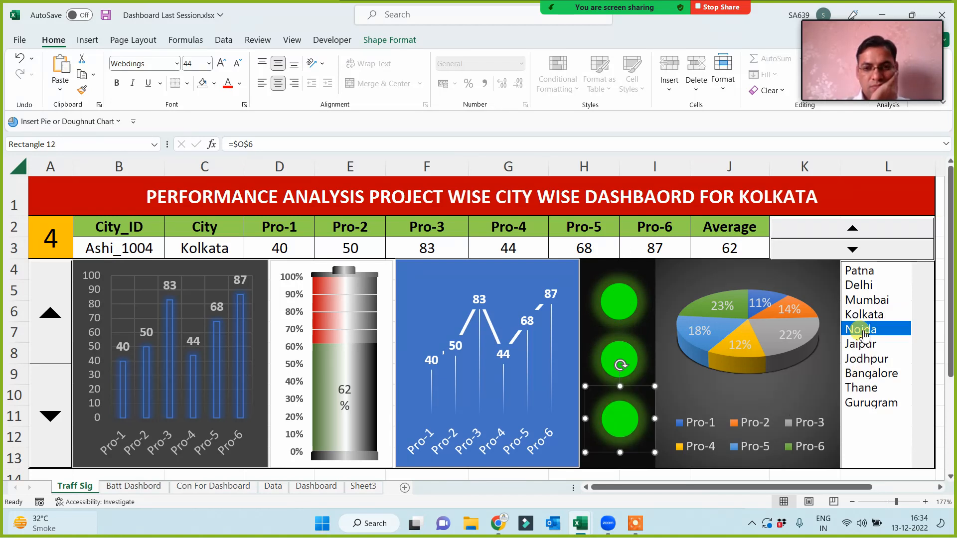
pyautogui.click(868, 300)
pyautogui.click(859, 285)
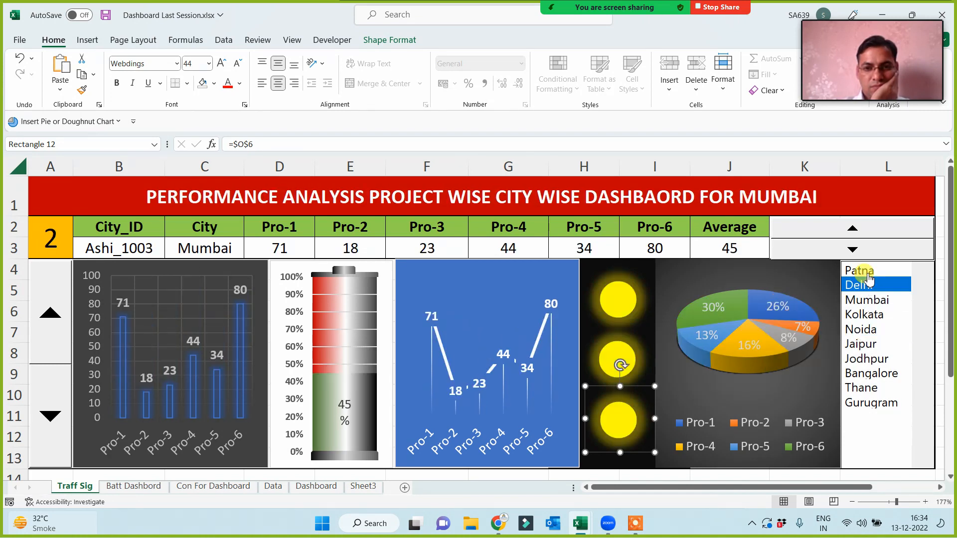
pyautogui.click(869, 272)
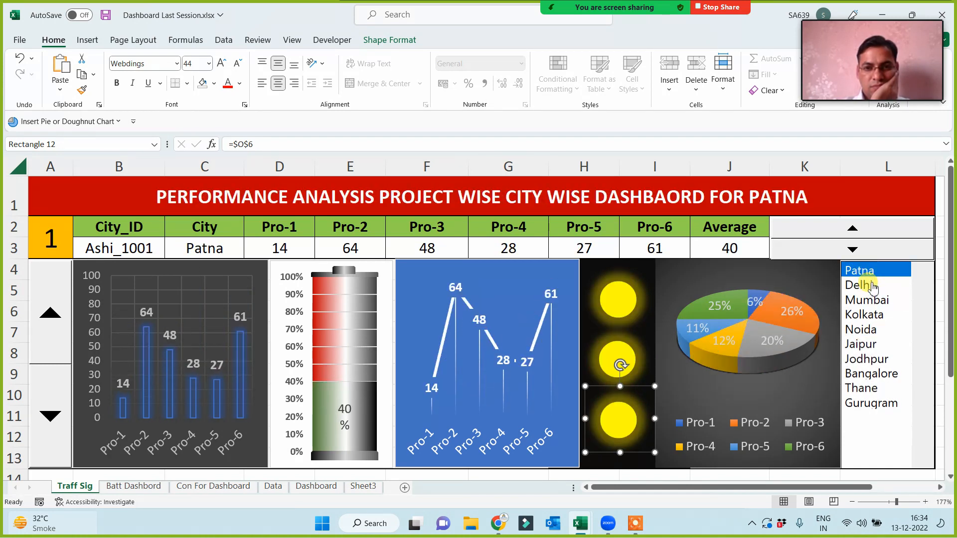
pyautogui.click(864, 285)
pyautogui.click(870, 315)
pyautogui.click(863, 359)
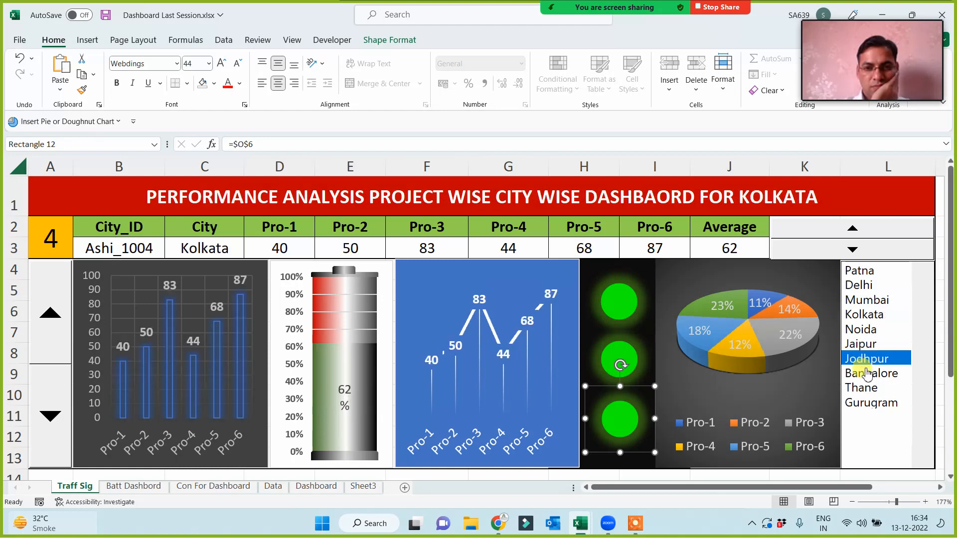
pyautogui.click(862, 388)
pyautogui.click(866, 406)
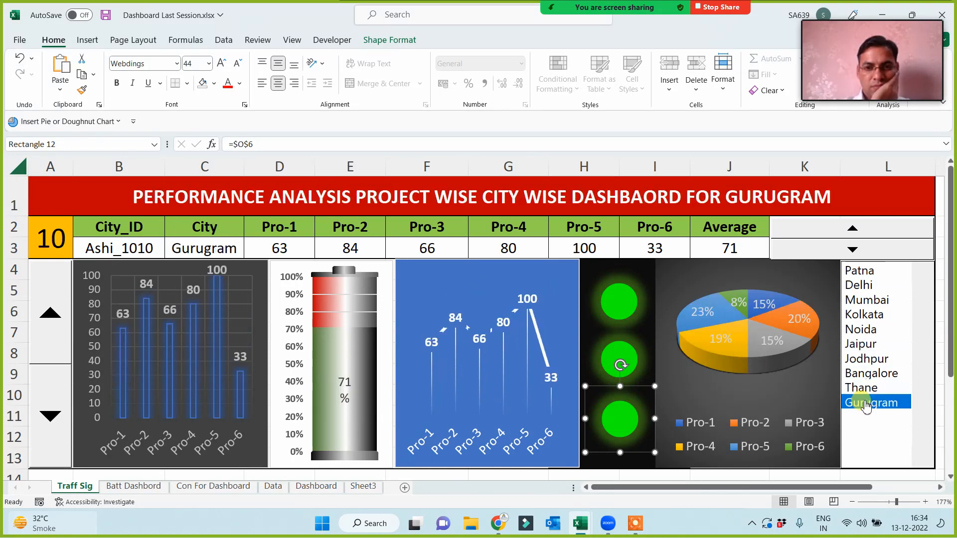
pyautogui.click(752, 476)
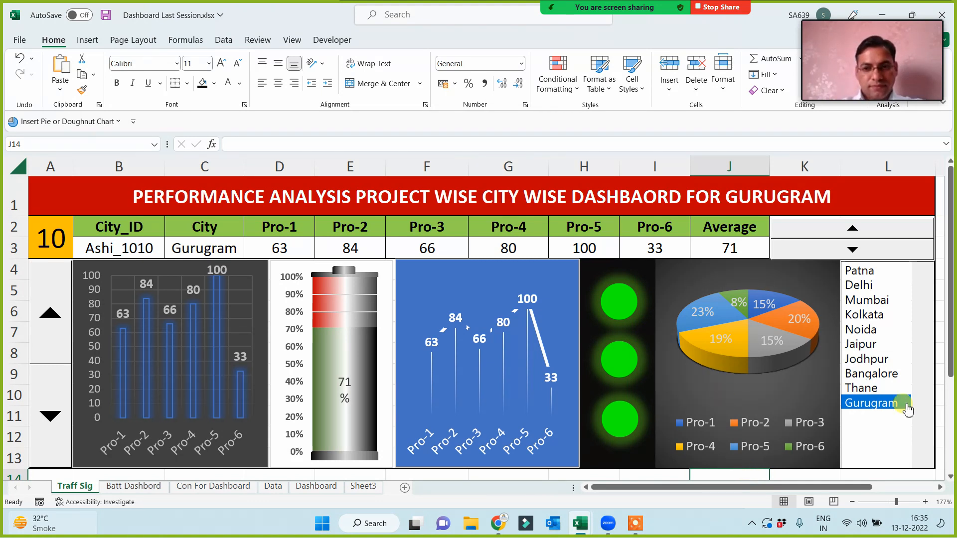
pyautogui.click(876, 373)
pyautogui.click(855, 344)
pyautogui.click(878, 301)
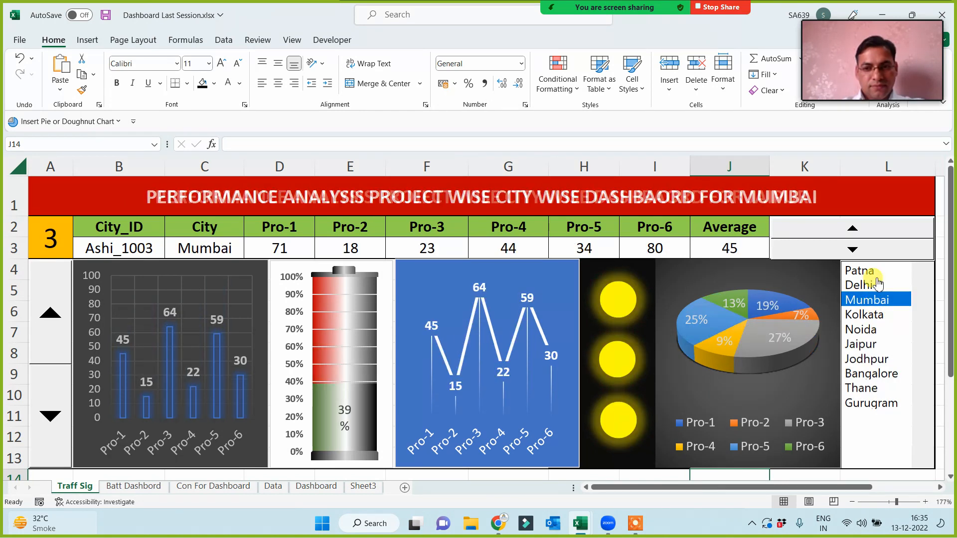
pyautogui.click(876, 285)
pyautogui.click(878, 271)
pyautogui.click(876, 302)
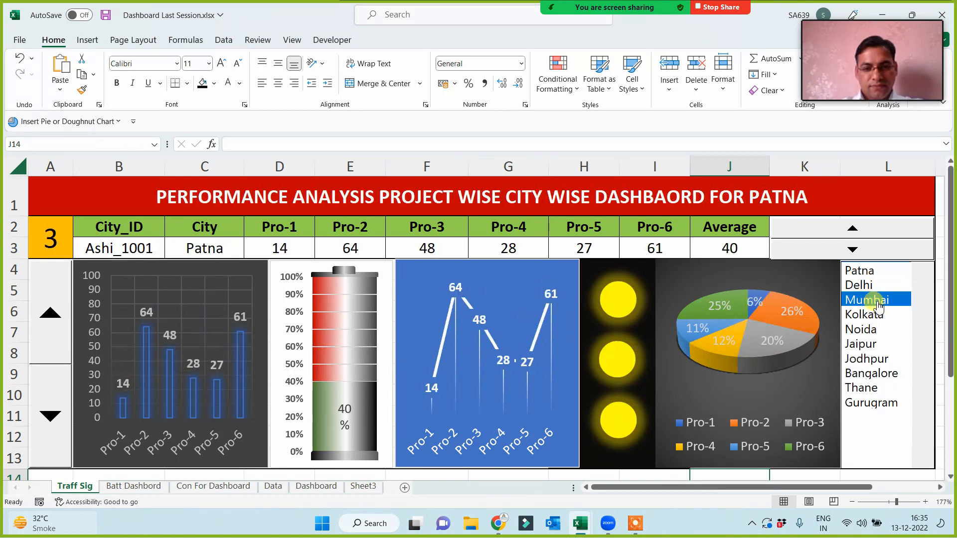
pyautogui.click(877, 344)
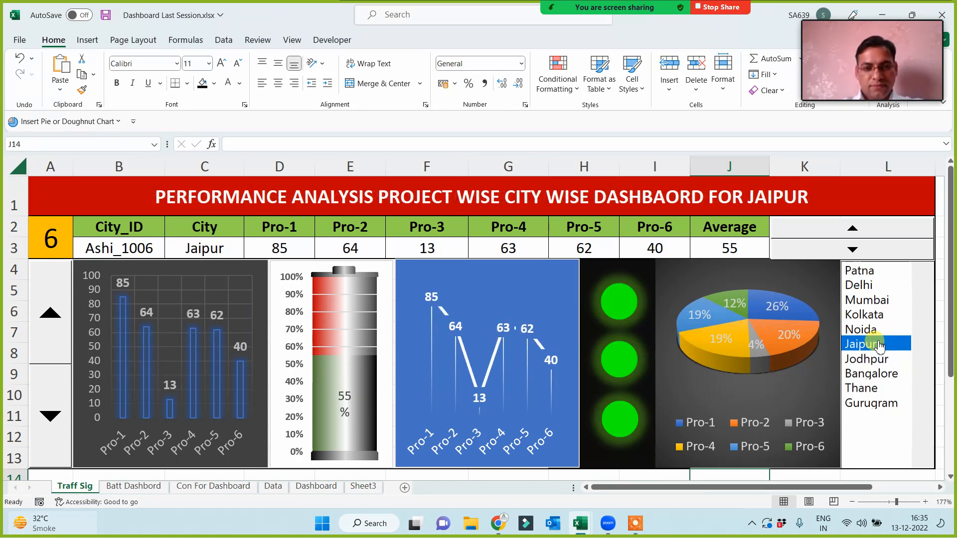
pyautogui.click(879, 360)
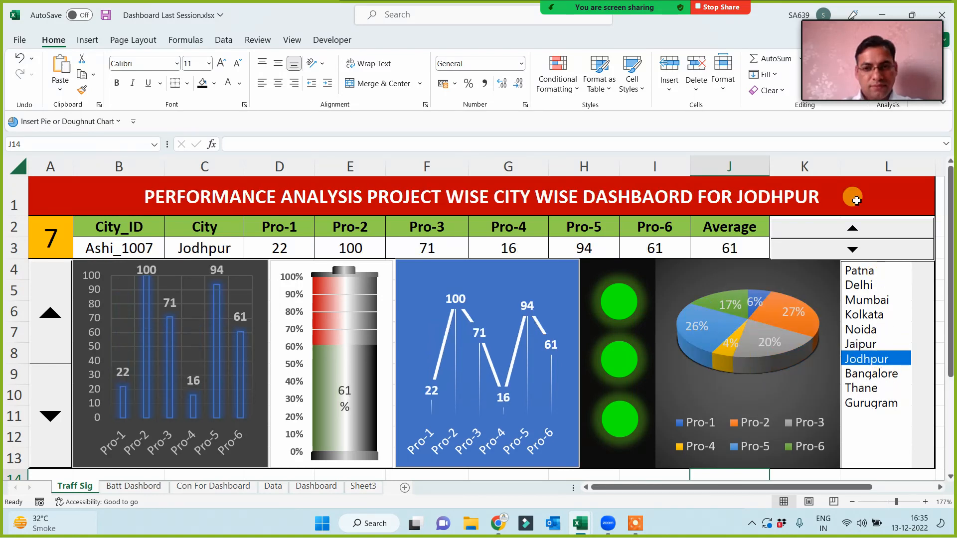
pyautogui.moveTo(826, 30)
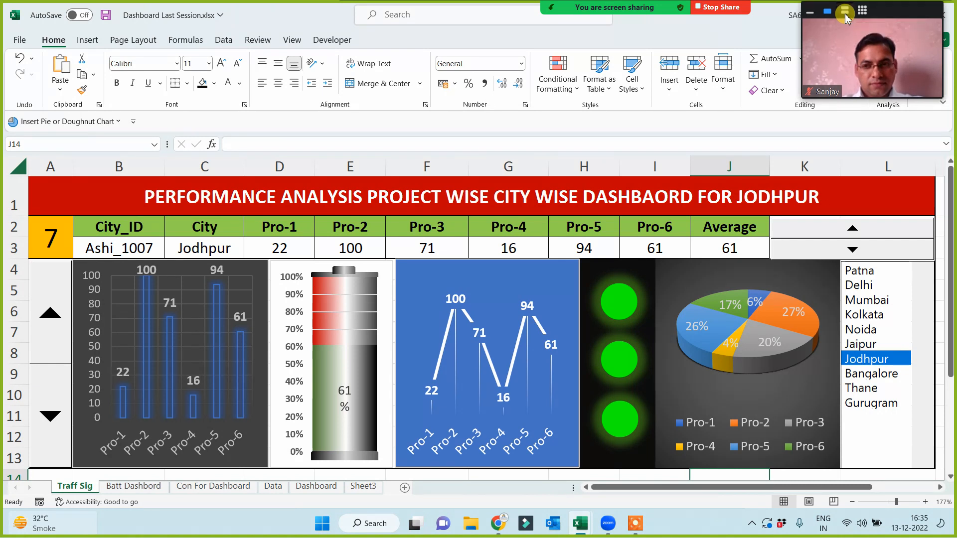
pyautogui.click(844, 11)
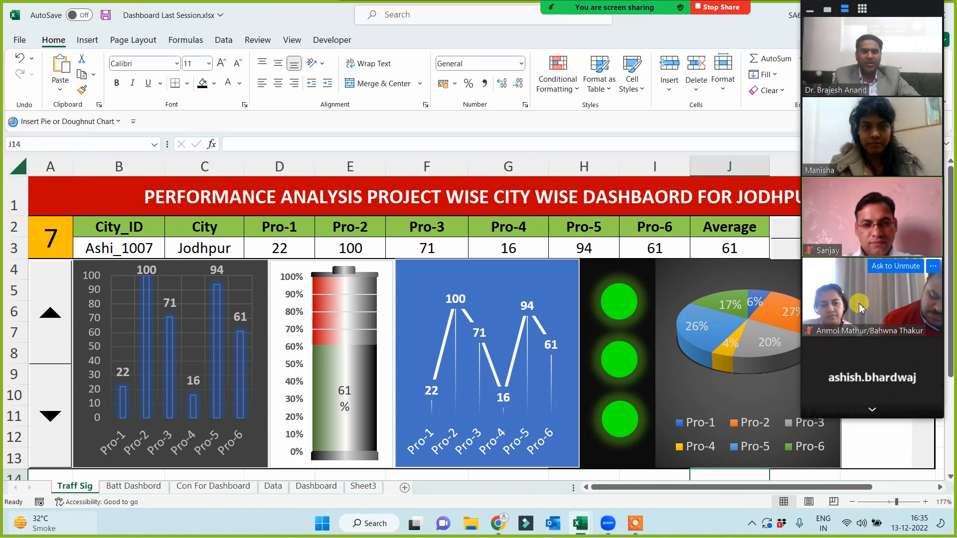
pyautogui.moveTo(877, 190)
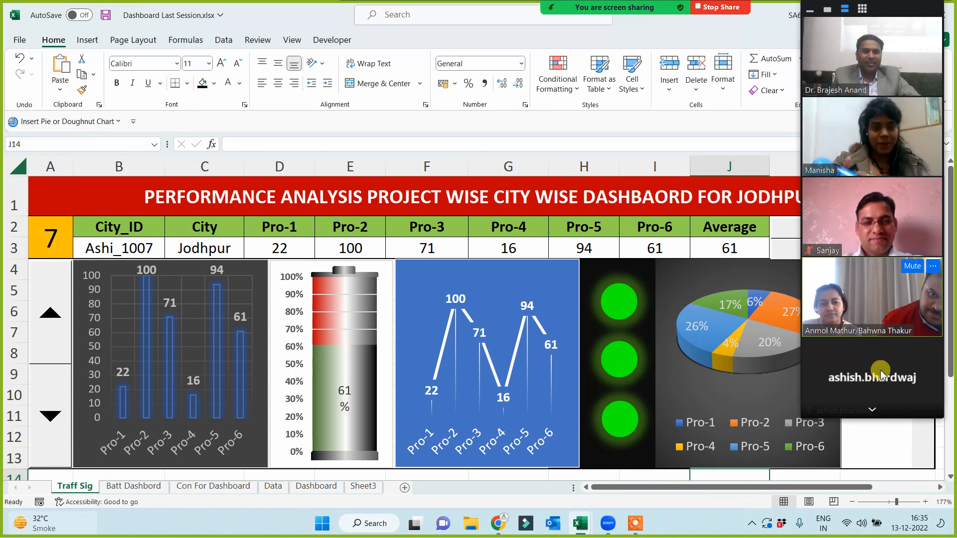
pyautogui.click(873, 410)
pyautogui.moveTo(874, 415)
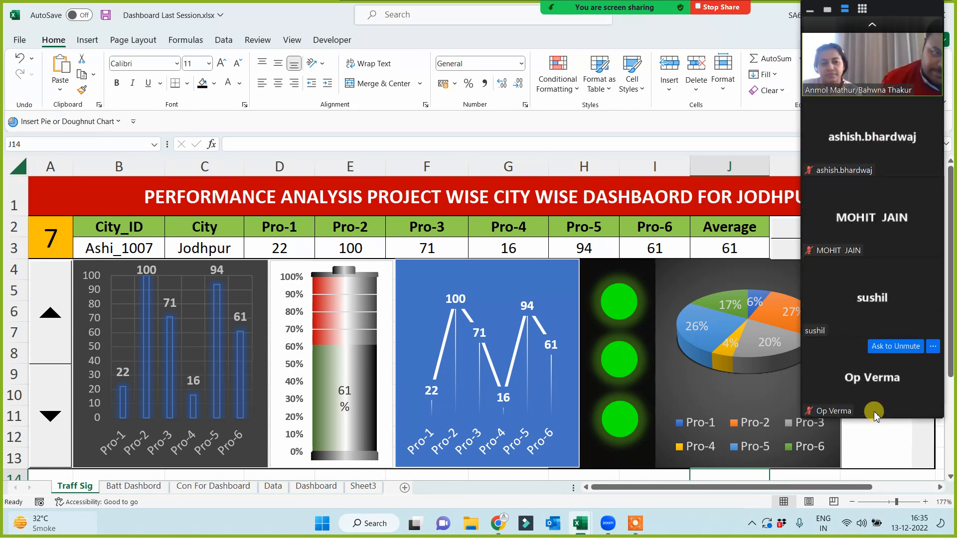
pyautogui.click(872, 24)
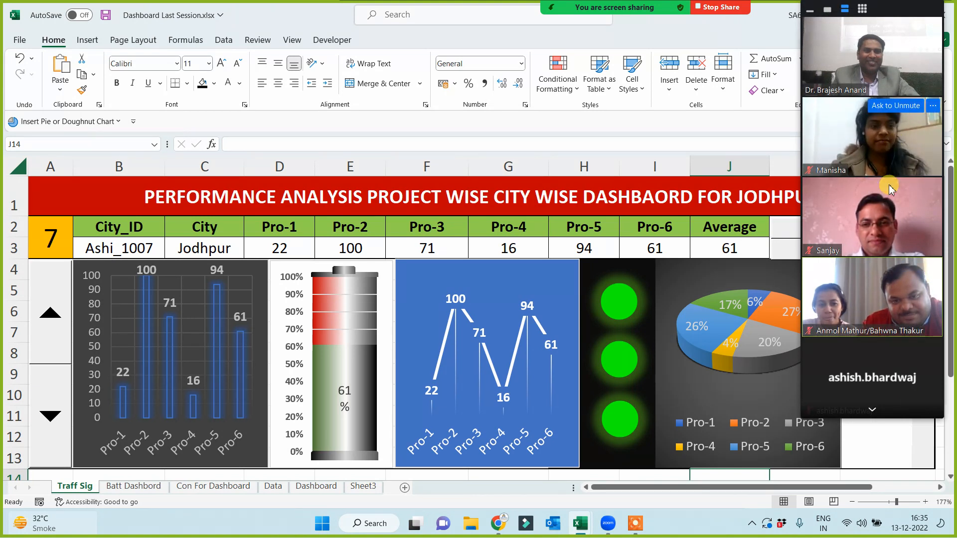
pyautogui.click(873, 411)
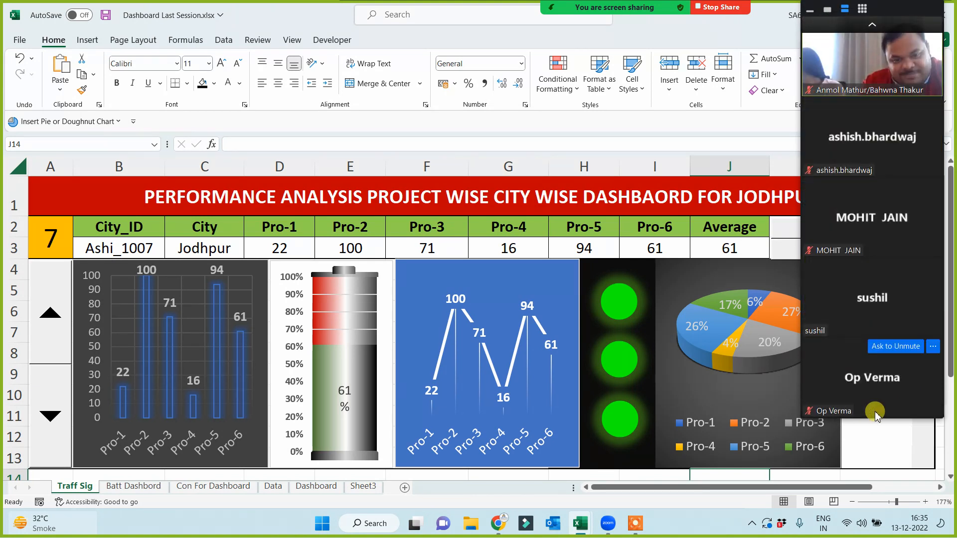
pyautogui.click(873, 25)
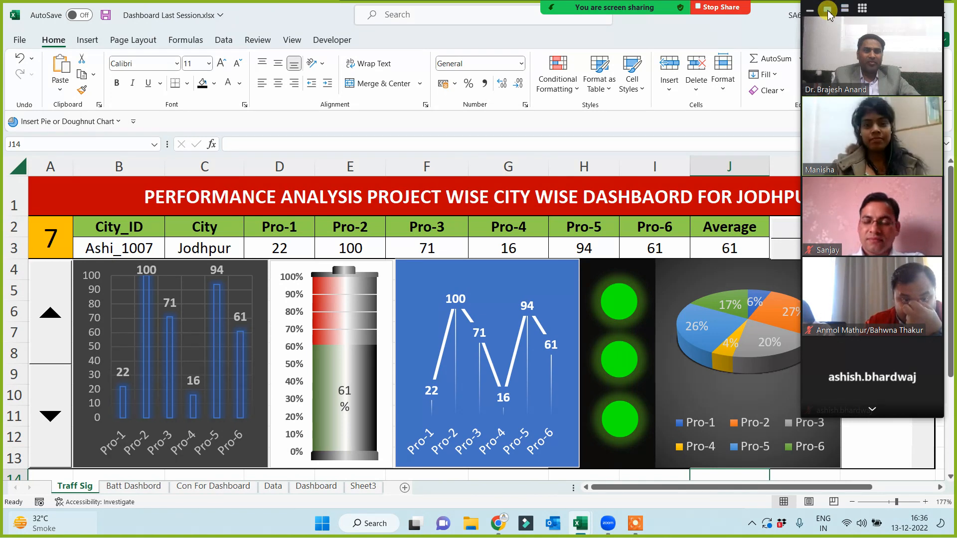
pyautogui.click(827, 9)
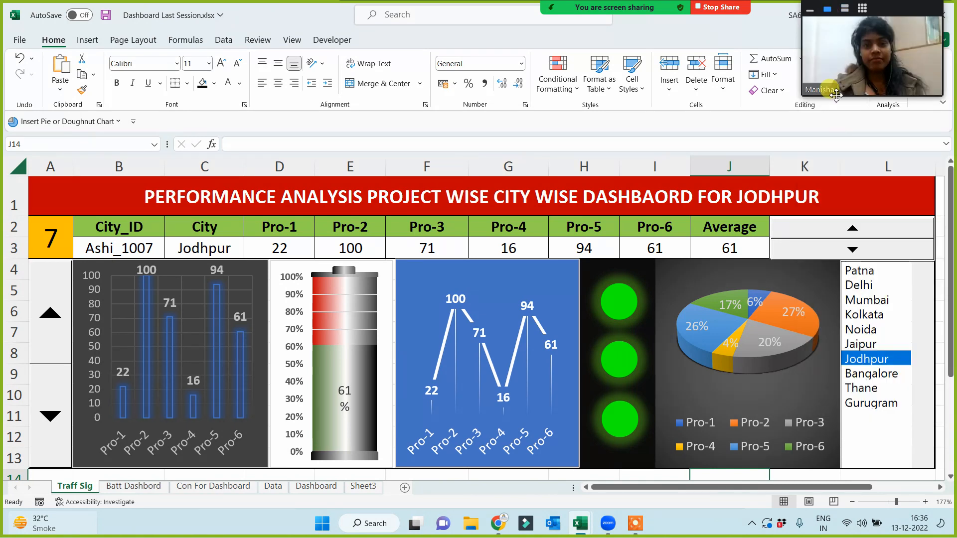
# Step: Select the dashboard title cell A1 and switch between Patna, Delhi, Mumbai and Kolkata to examine how the title follows the city
pyautogui.click(862, 272)
pyautogui.click(863, 285)
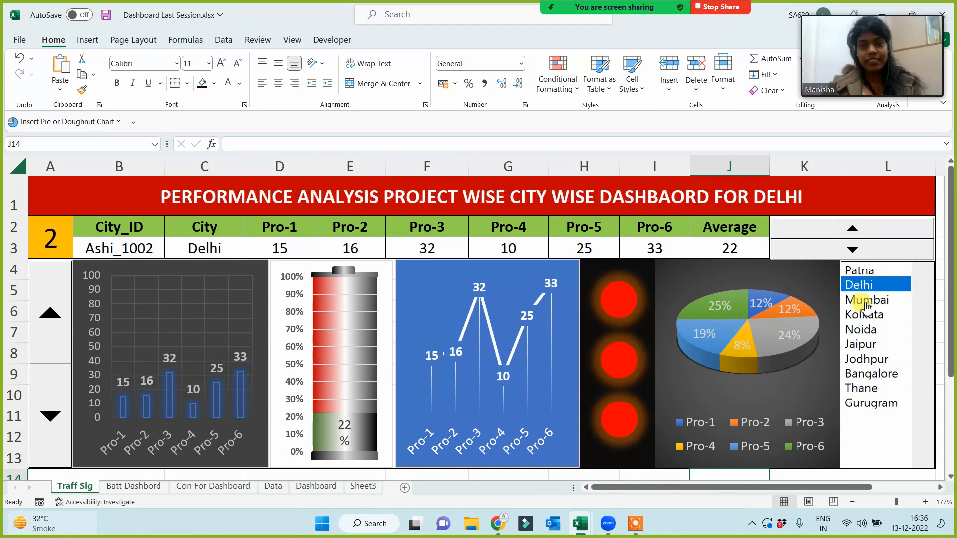
pyautogui.click(866, 302)
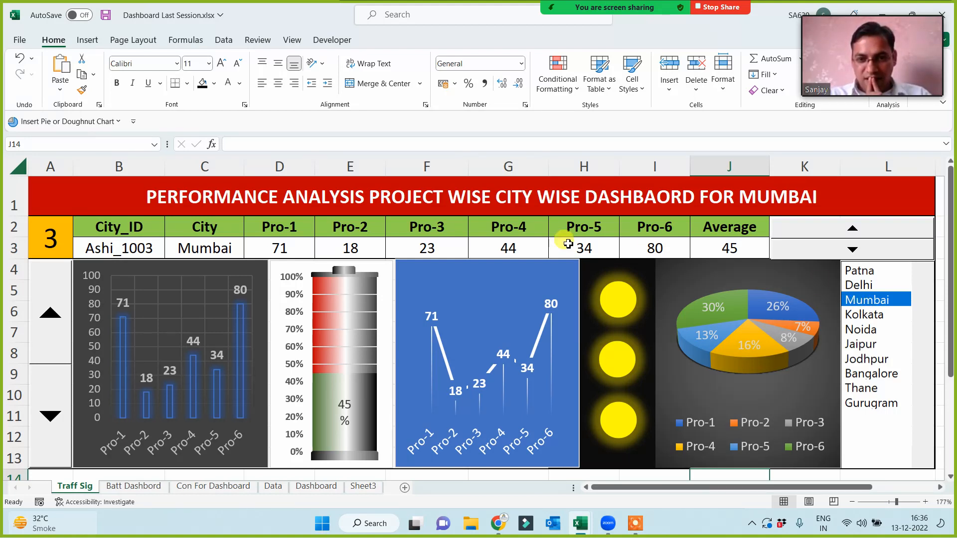
pyautogui.click(489, 211)
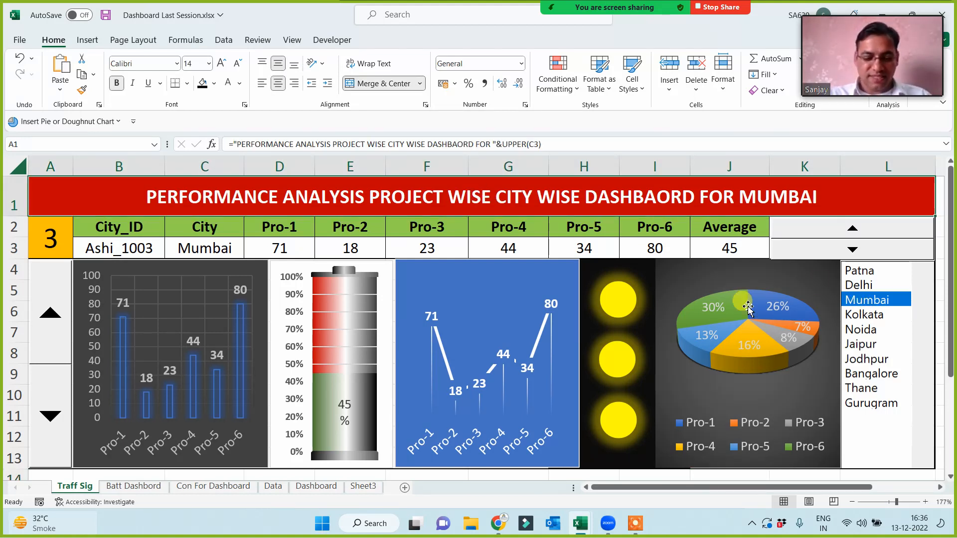
pyautogui.click(873, 318)
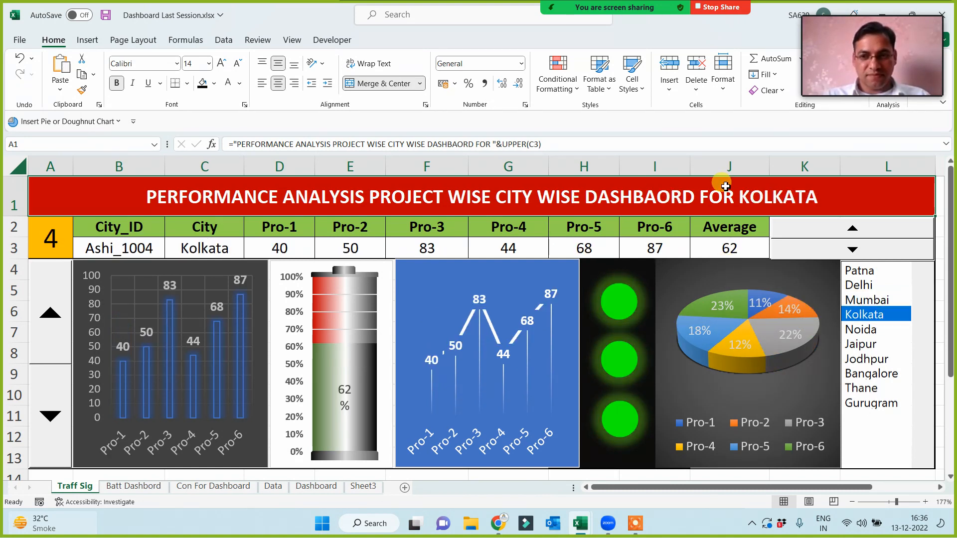
pyautogui.click(858, 285)
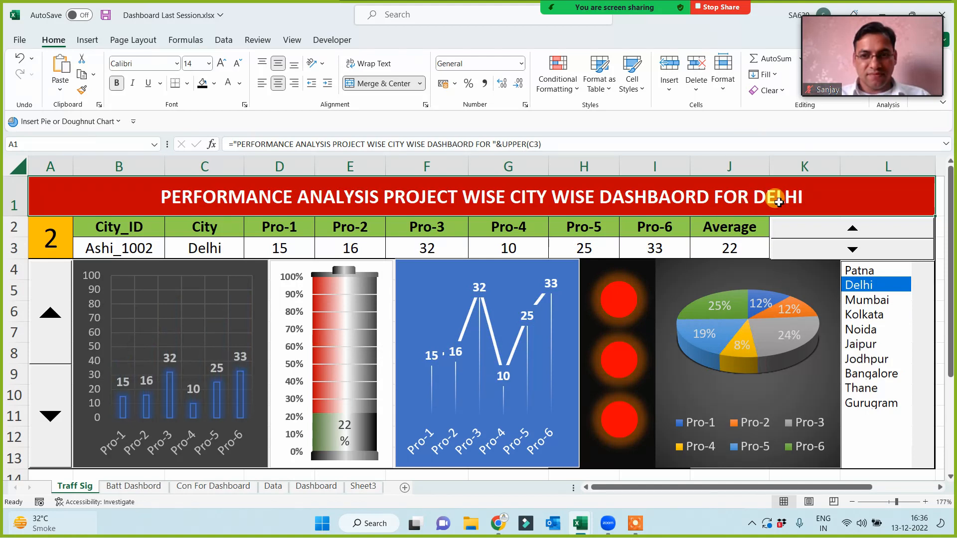
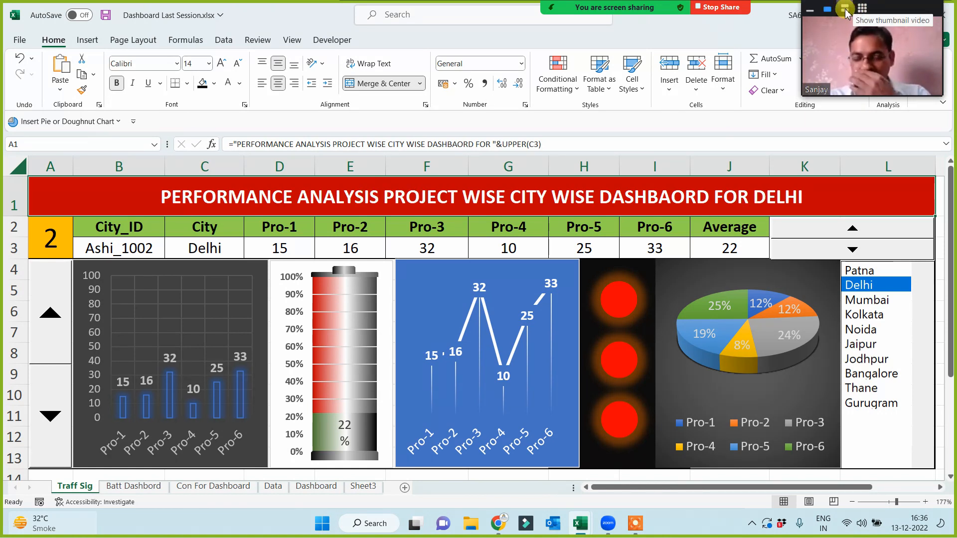
pyautogui.click(853, 8)
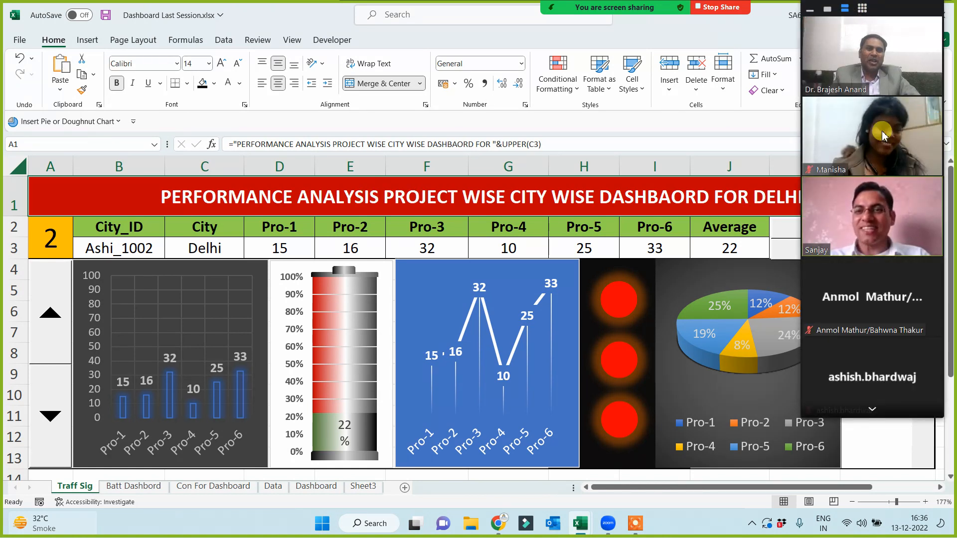
pyautogui.click(828, 9)
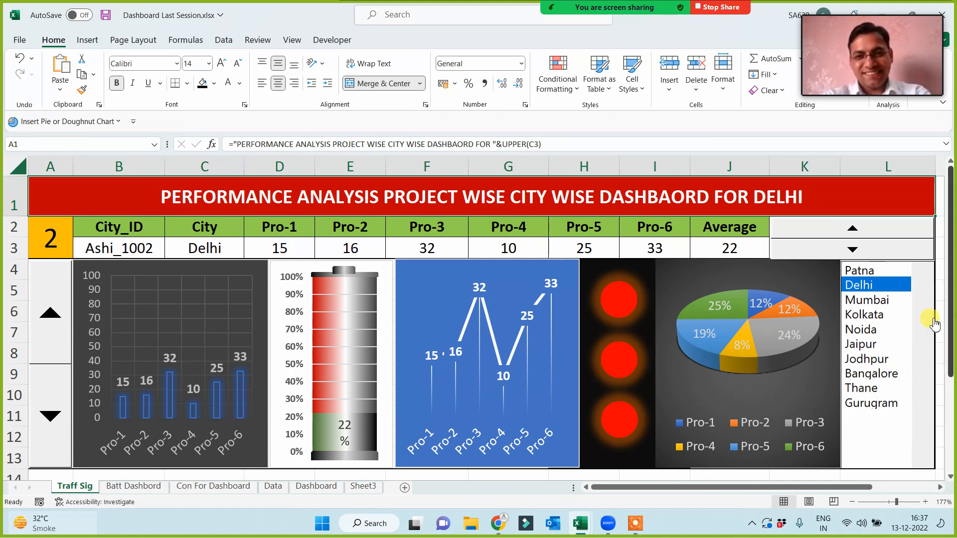
# Step: Cycle through all the listed cities to compare the title, charts and signal colour for each, ending on Mumbai
pyautogui.click(865, 302)
pyautogui.click(866, 315)
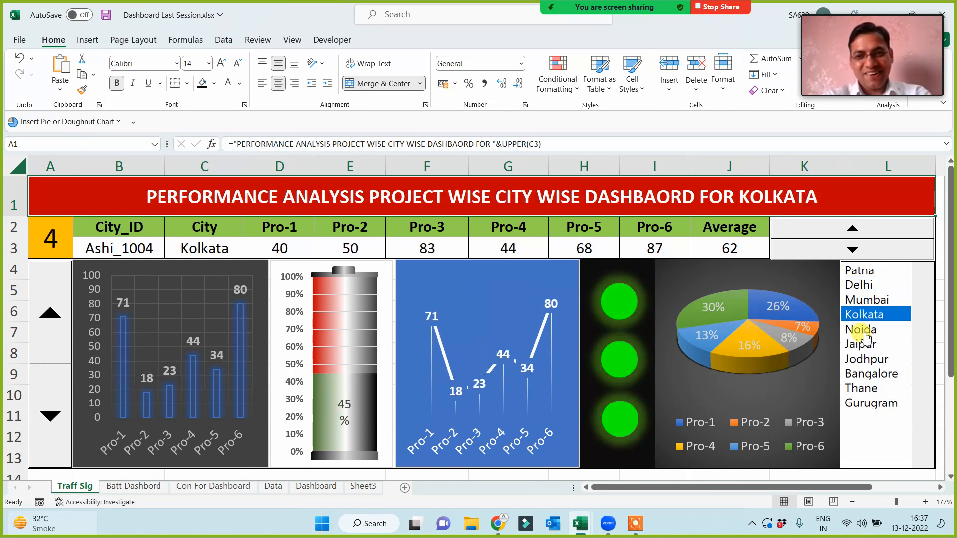
pyautogui.click(862, 329)
pyautogui.click(860, 345)
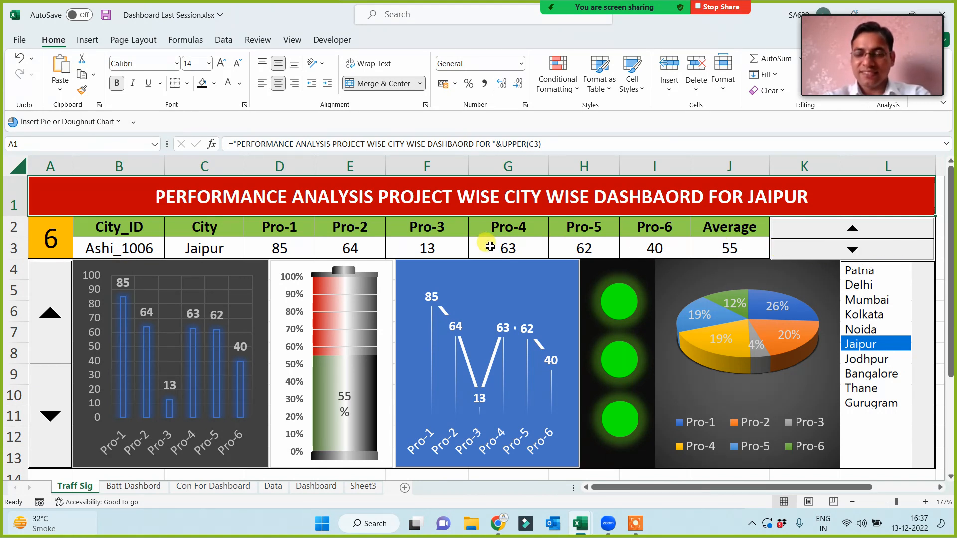
pyautogui.click(856, 271)
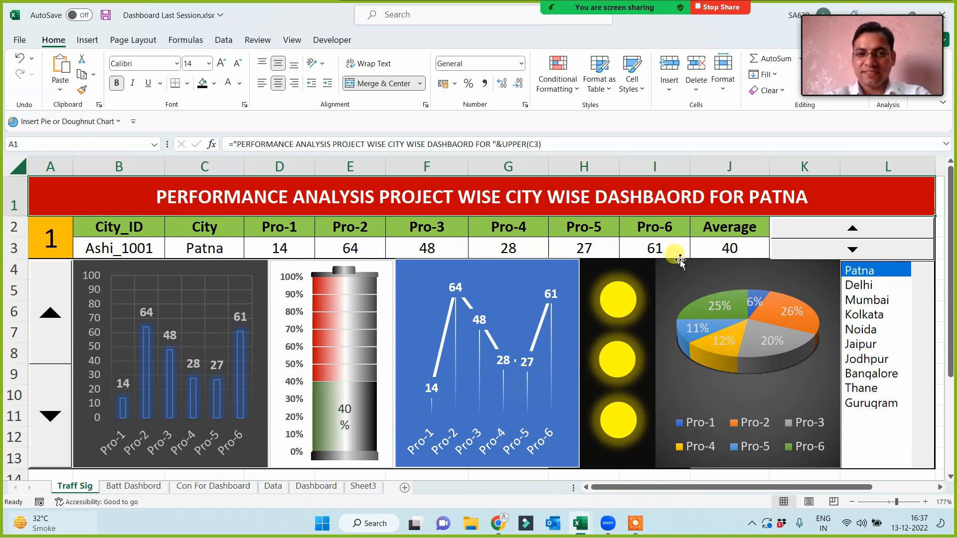
pyautogui.click(871, 300)
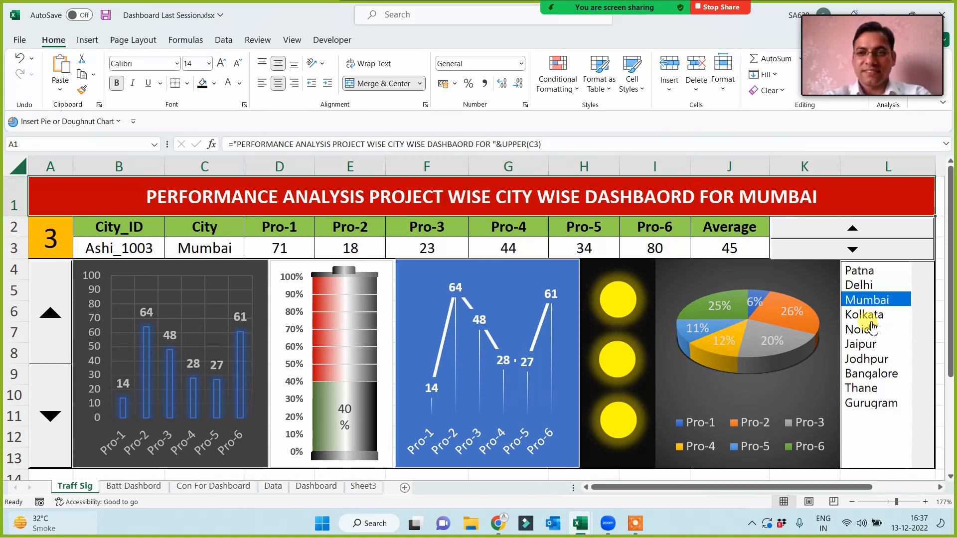
pyautogui.click(870, 328)
pyautogui.click(867, 344)
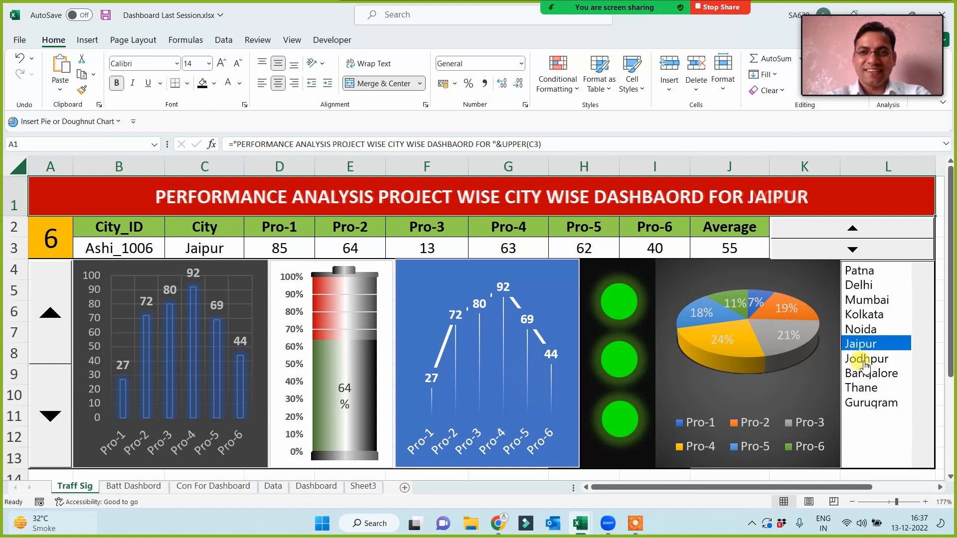
pyautogui.click(865, 360)
pyautogui.click(867, 373)
pyautogui.click(869, 388)
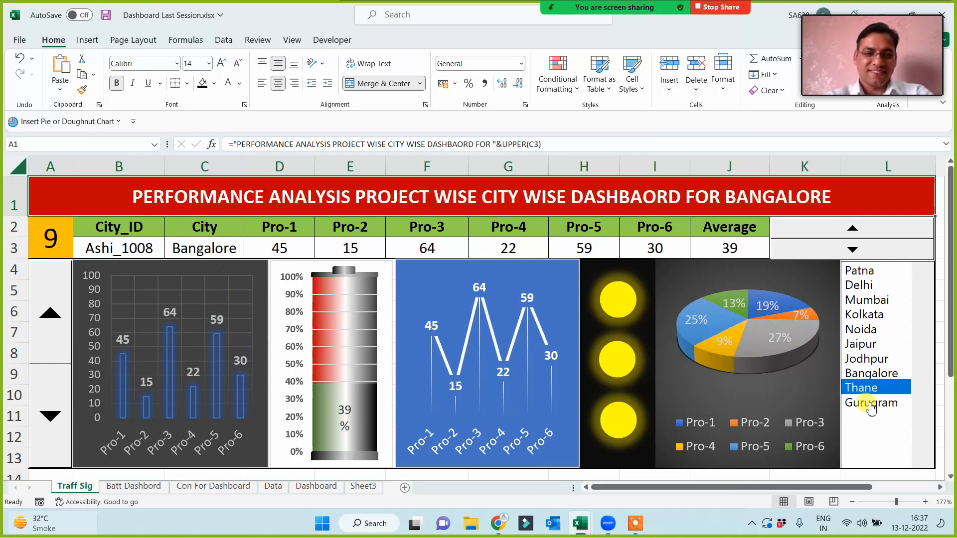
pyautogui.click(871, 403)
pyautogui.click(867, 344)
pyautogui.click(870, 314)
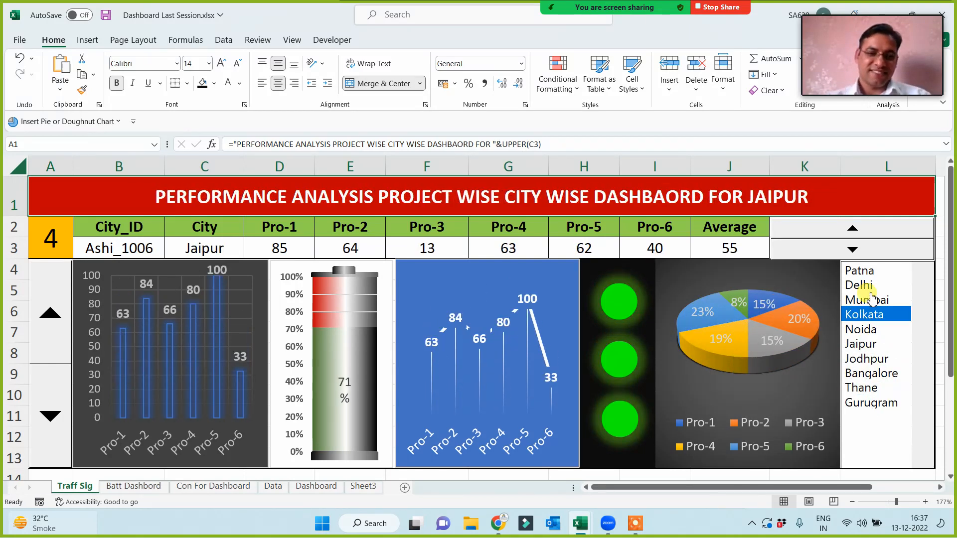
pyautogui.click(859, 285)
pyautogui.click(859, 271)
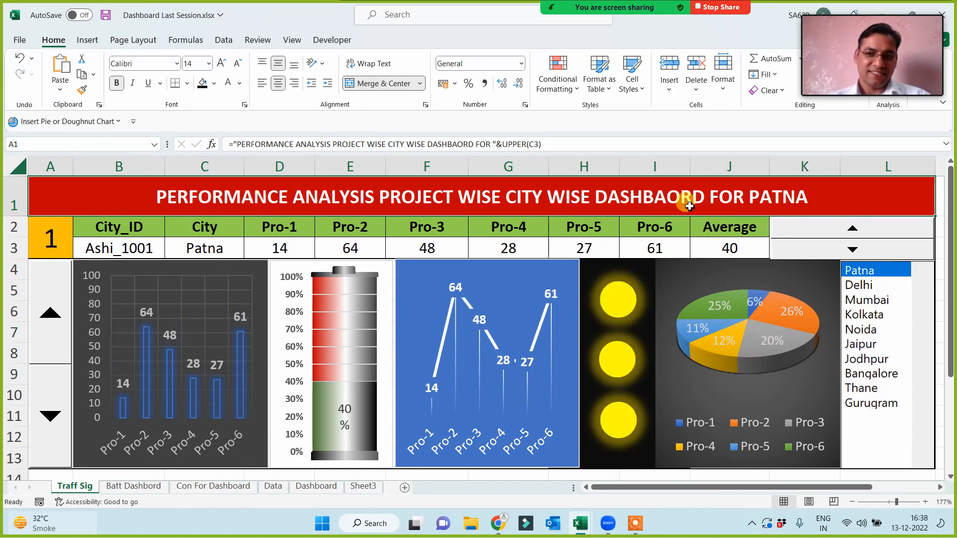
pyautogui.click(859, 285)
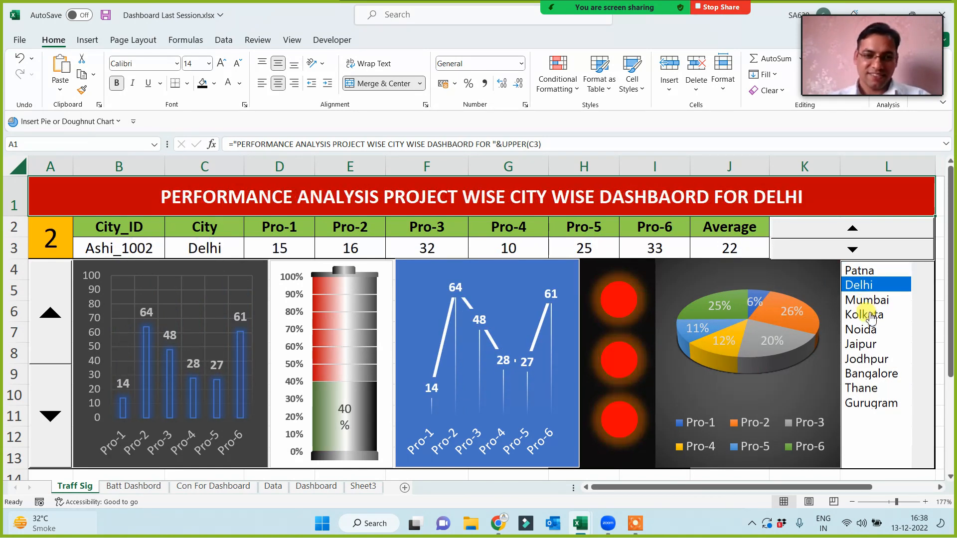
pyautogui.click(869, 301)
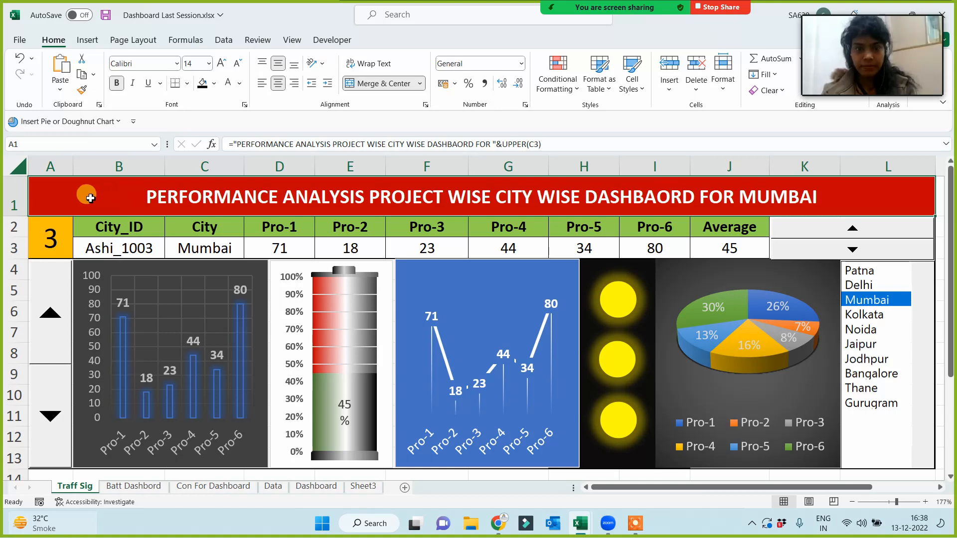
# Step: Create a formula-based conditional formatting rule for the title cell A1 with the formula =$C$3="Delhi"
pyautogui.click(570, 77)
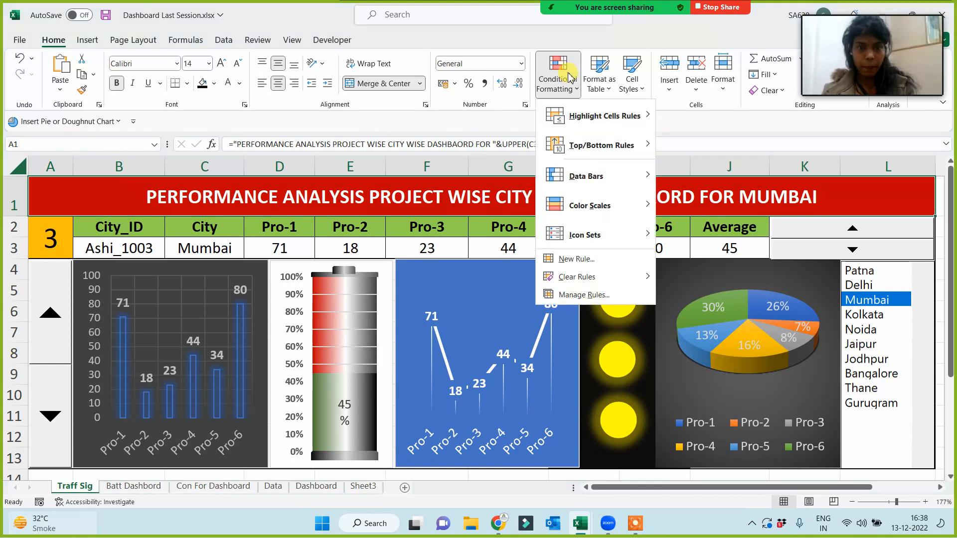
pyautogui.click(580, 295)
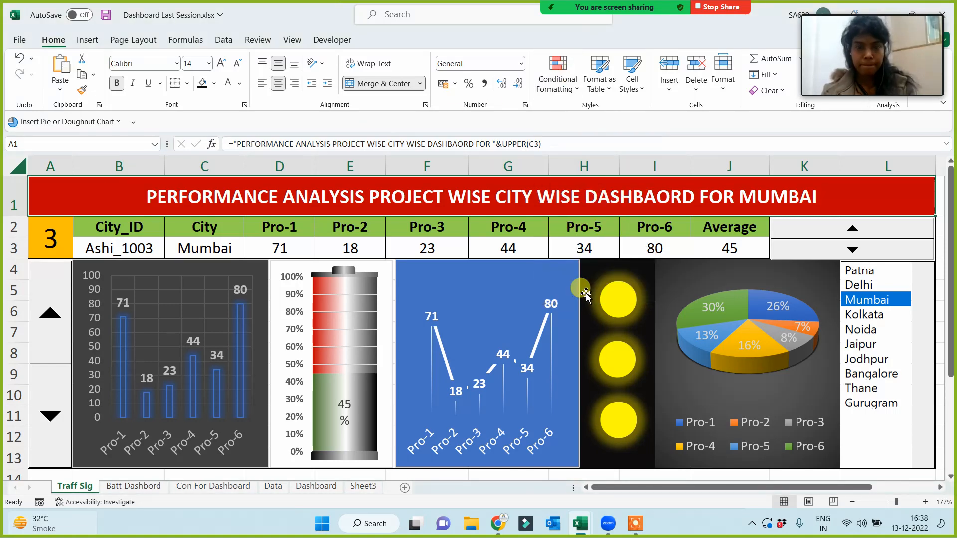
pyautogui.click(467, 285)
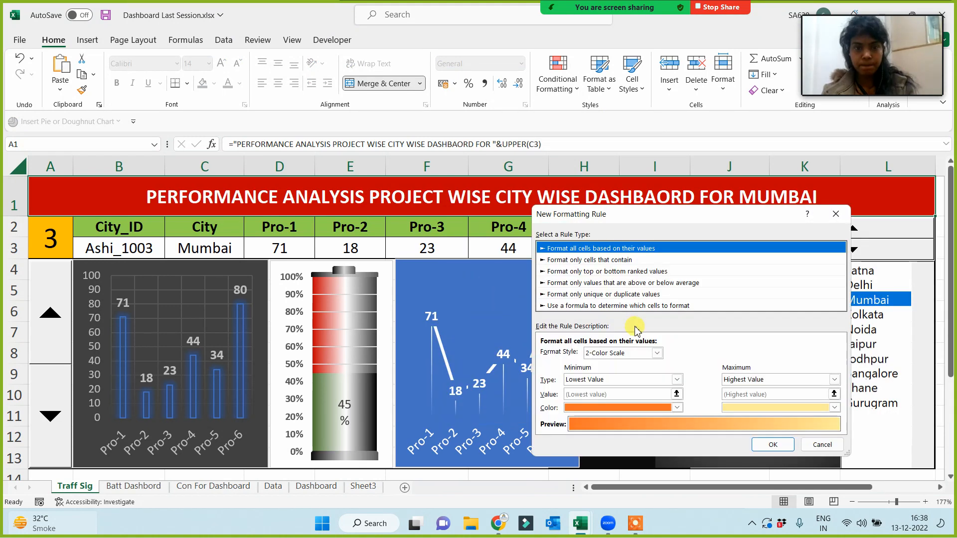
pyautogui.click(570, 306)
pyautogui.click(566, 362)
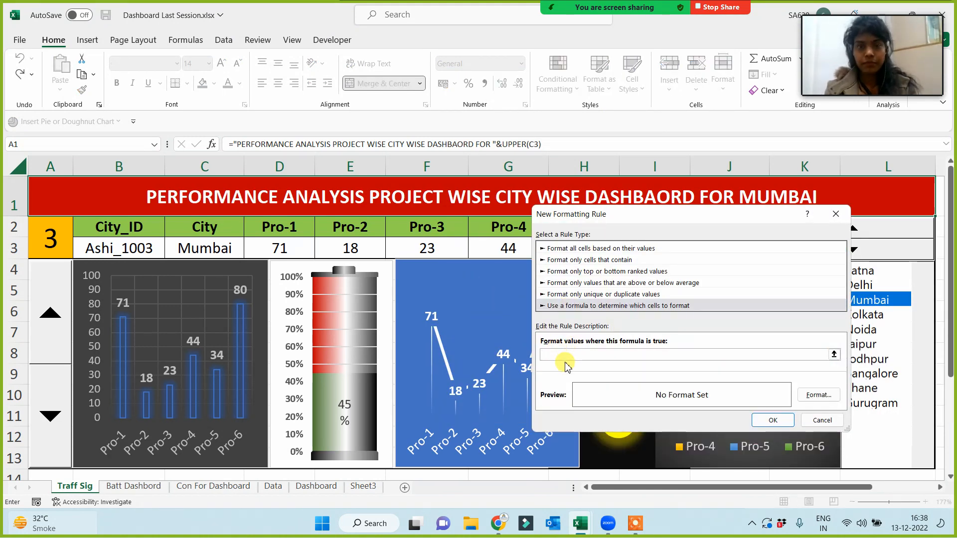
pyautogui.click(197, 252)
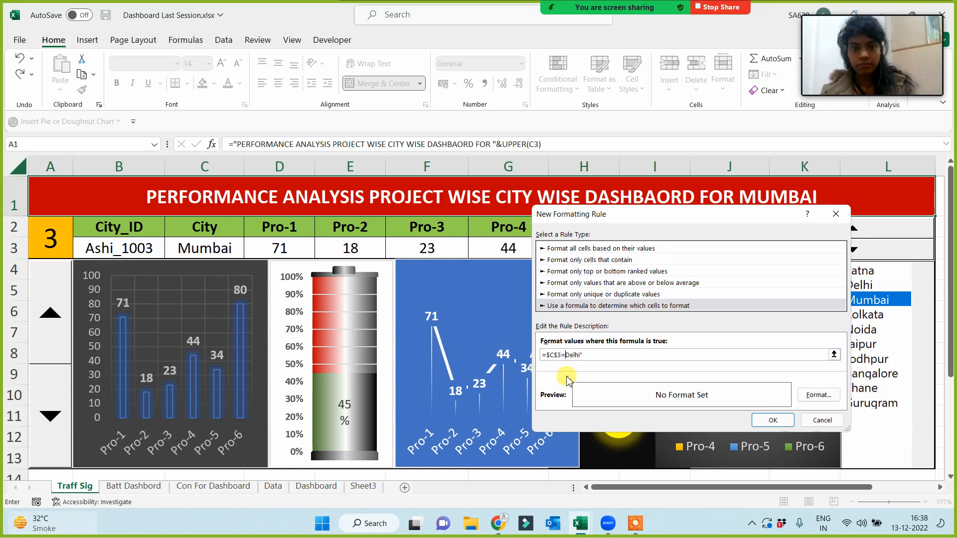
# Step: Give the Delhi rule a dark blue fill and apply it to the title
pyautogui.click(819, 395)
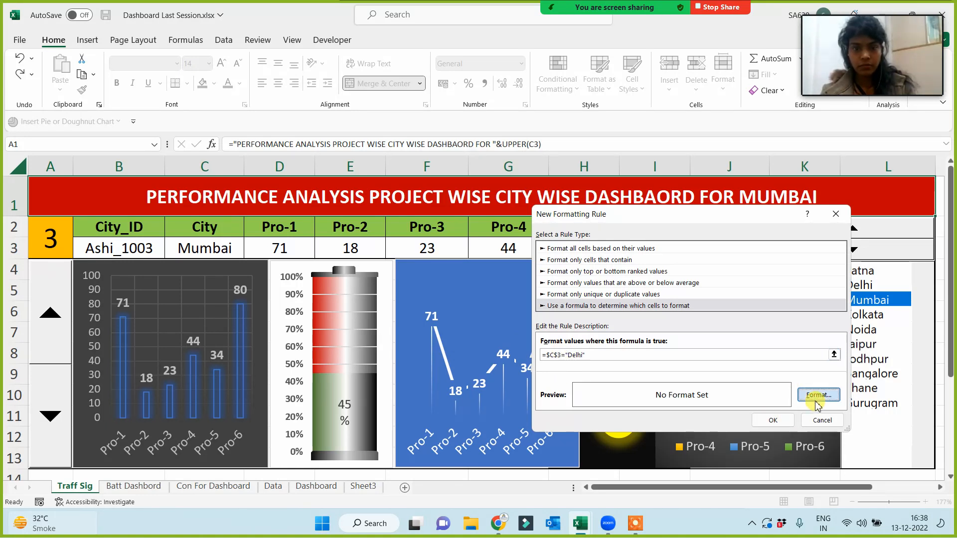
pyautogui.click(634, 292)
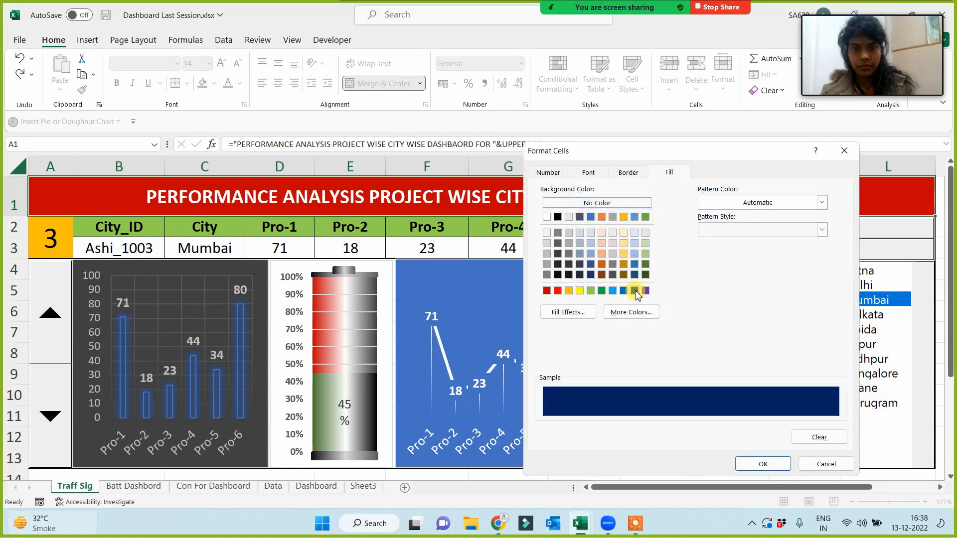
pyautogui.click(760, 463)
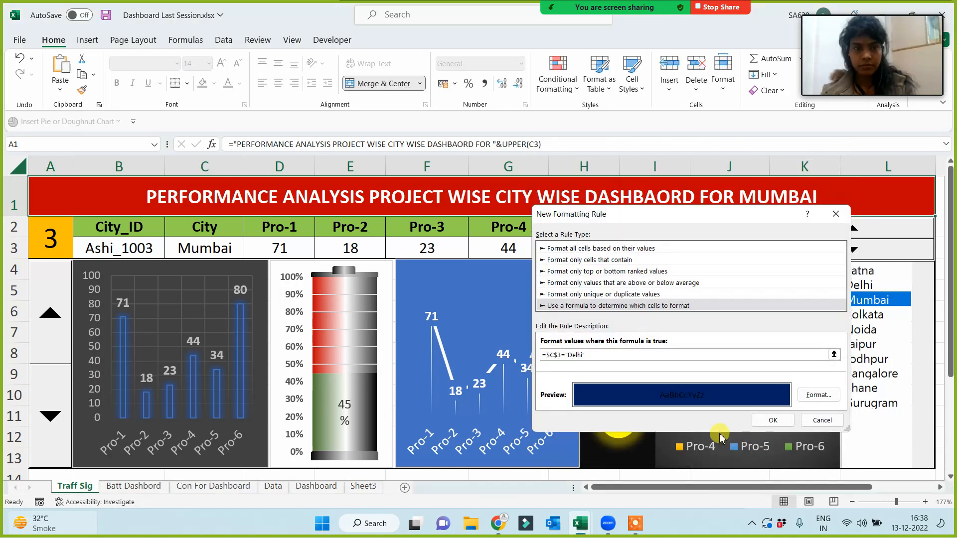
pyautogui.click(780, 423)
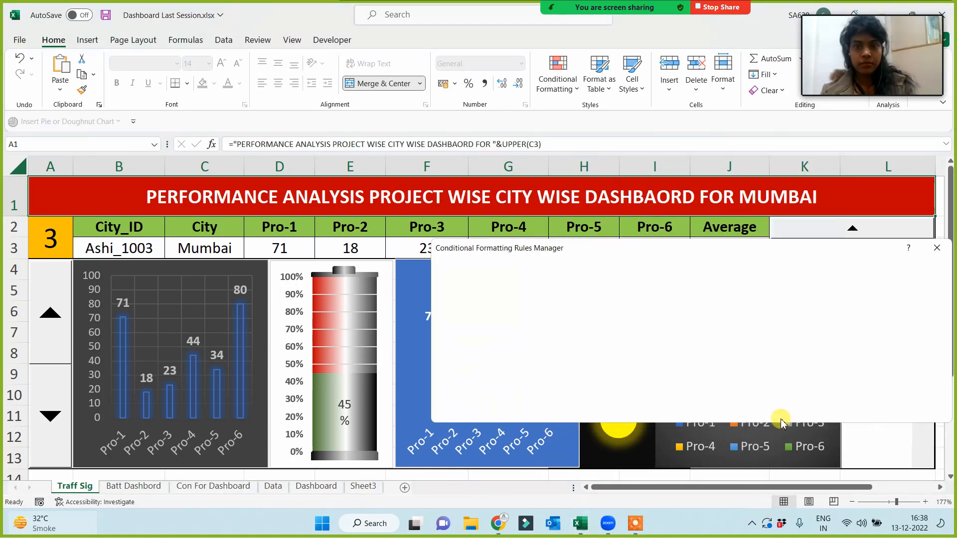
pyautogui.click(914, 412)
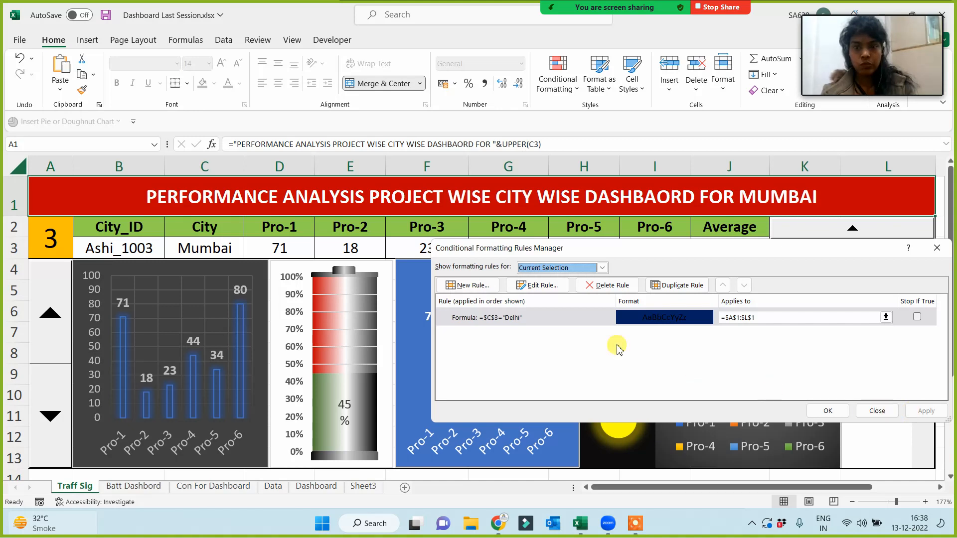
# Step: Create another formula-based conditional formatting rule for the title cell A1 with the formula =$C$3="jaipur"
pyautogui.click(463, 286)
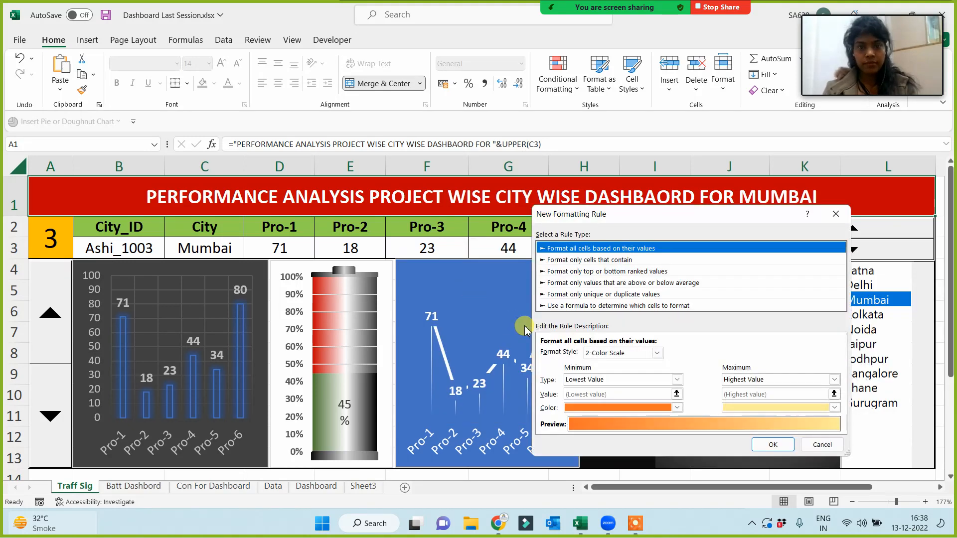
pyautogui.click(571, 305)
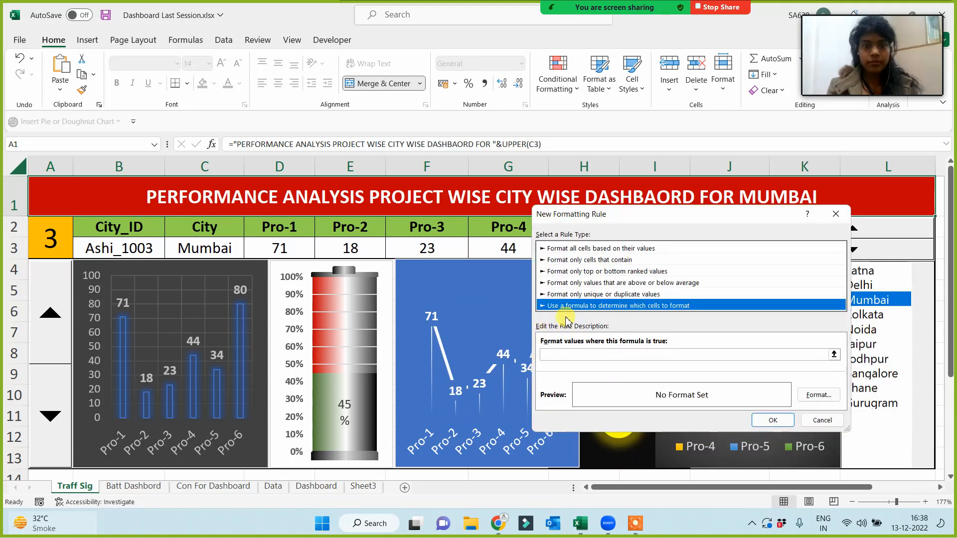
pyautogui.click(554, 355)
pyautogui.click(209, 248)
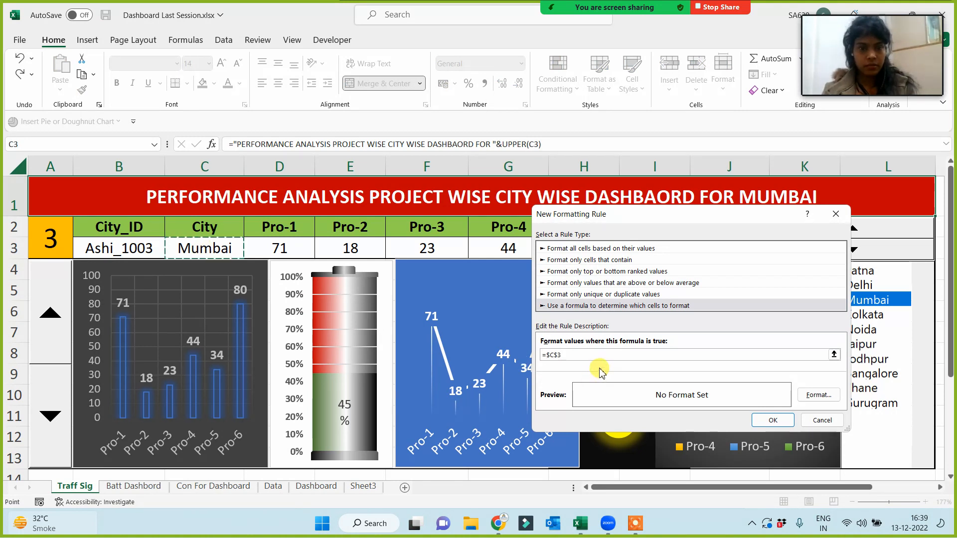
pyautogui.write('=')
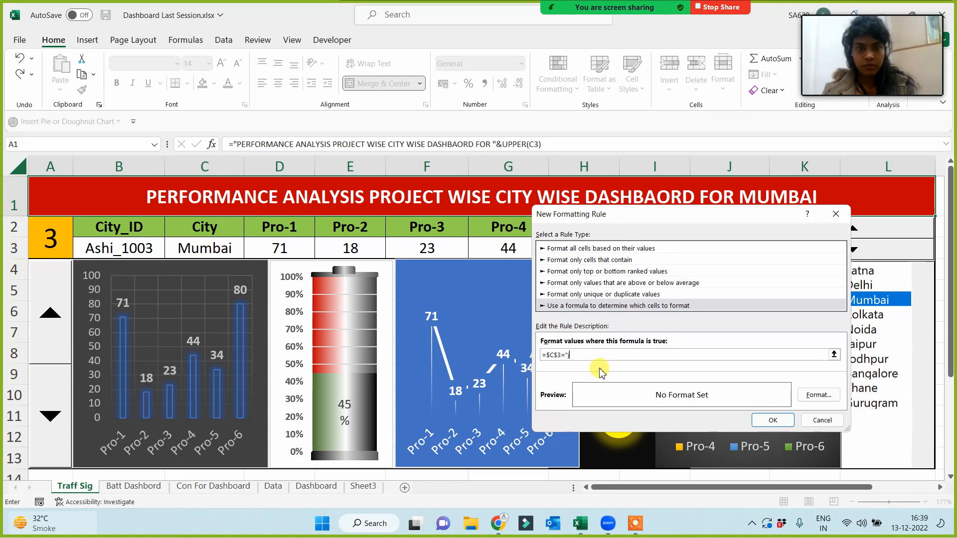
pyautogui.write('"jaipur"')
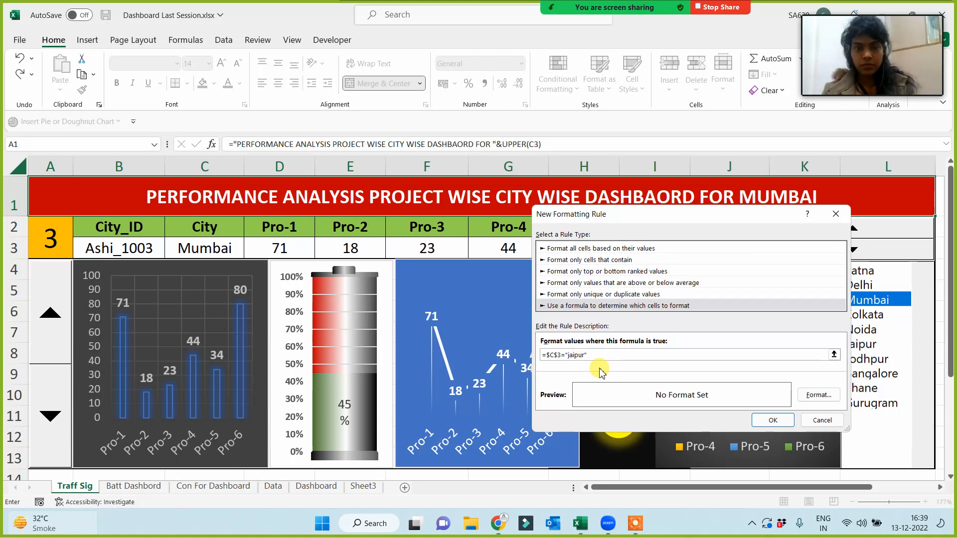
# Step: Give the Jaipur rule a custom pink fill and apply it to the title
pyautogui.click(818, 394)
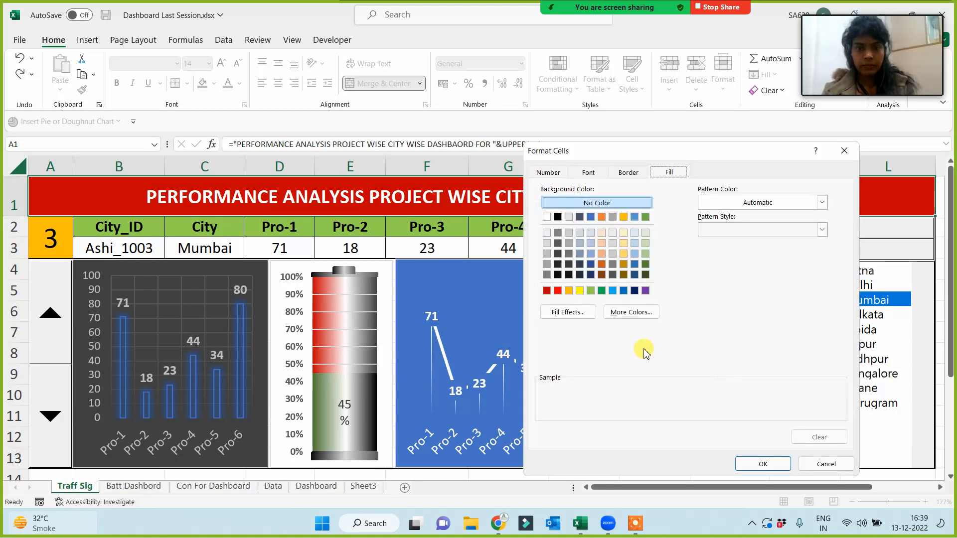
pyautogui.click(567, 313)
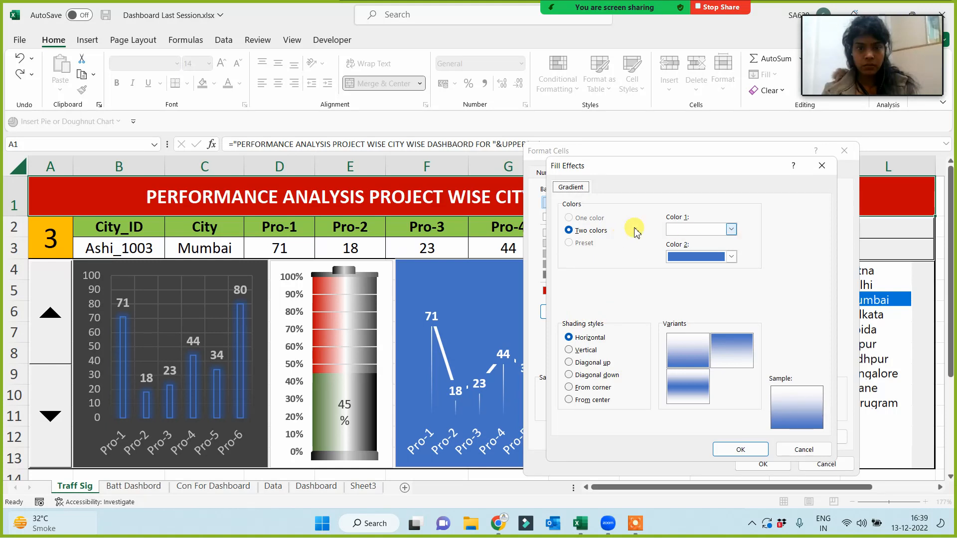
pyautogui.press('Escape')
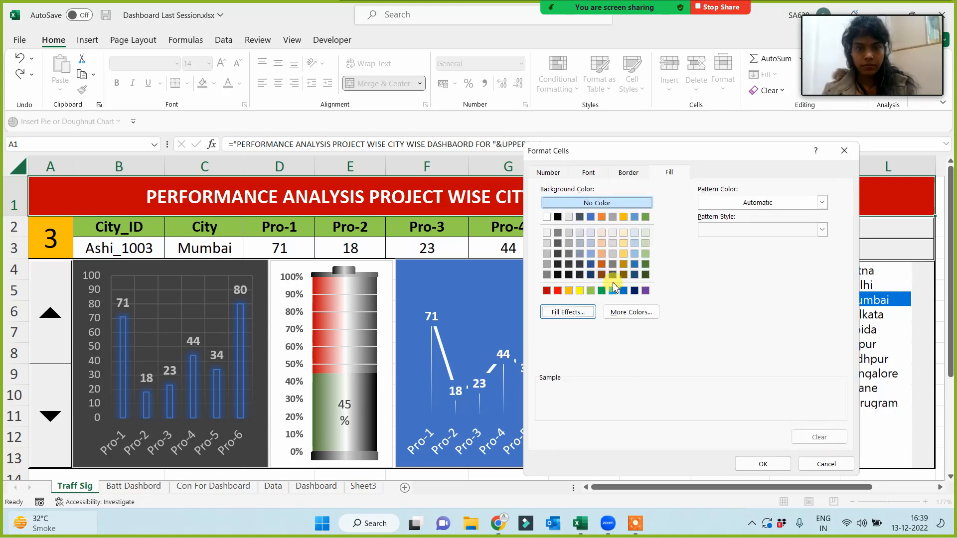
pyautogui.click(621, 313)
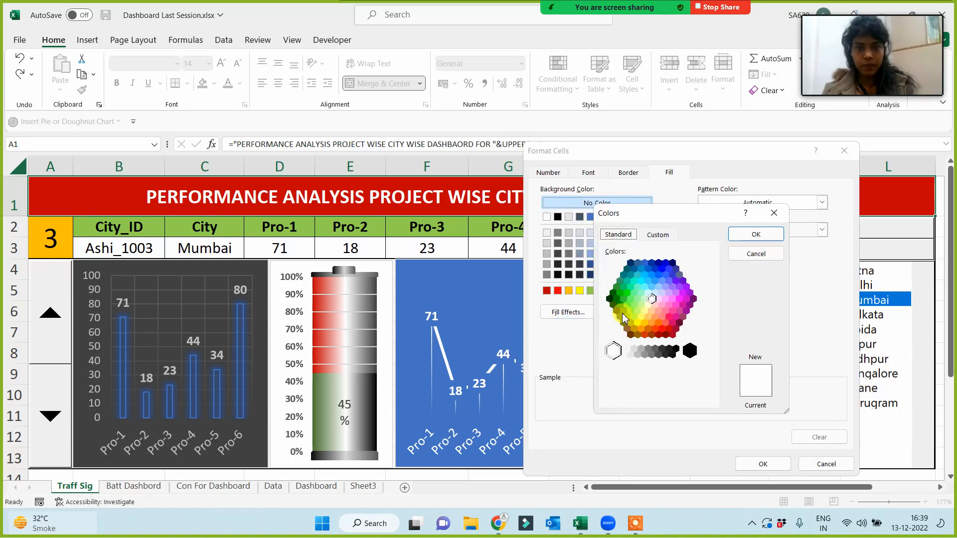
pyautogui.click(672, 310)
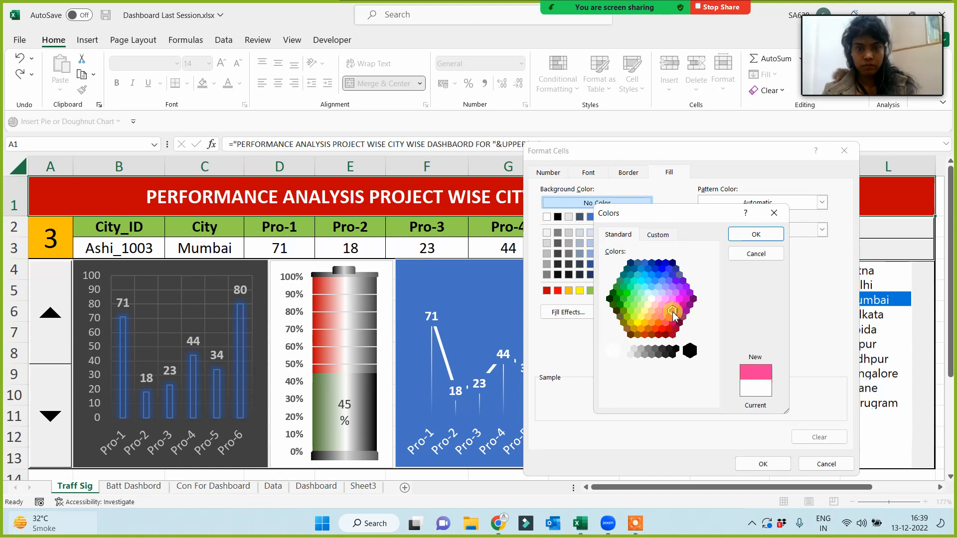
pyautogui.click(747, 242)
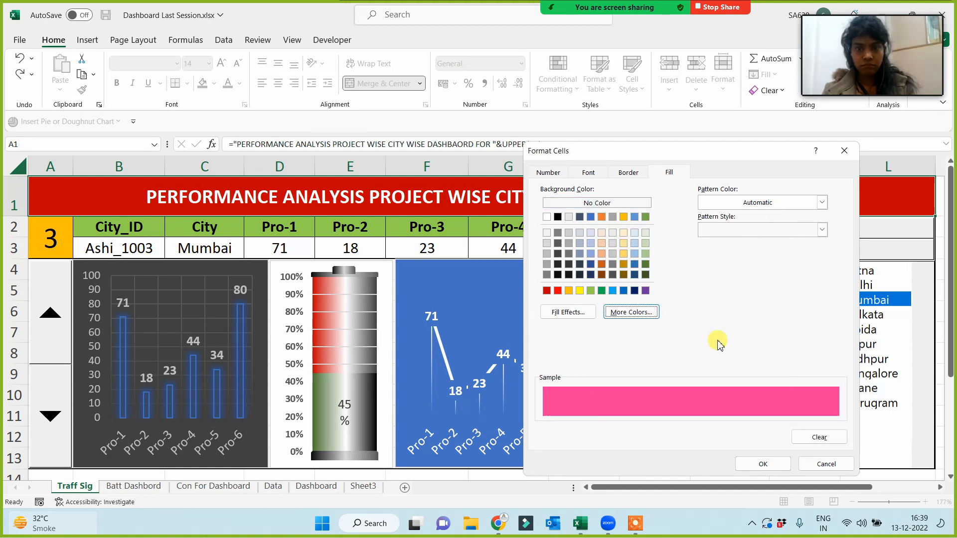
pyautogui.click(753, 463)
pyautogui.click(773, 420)
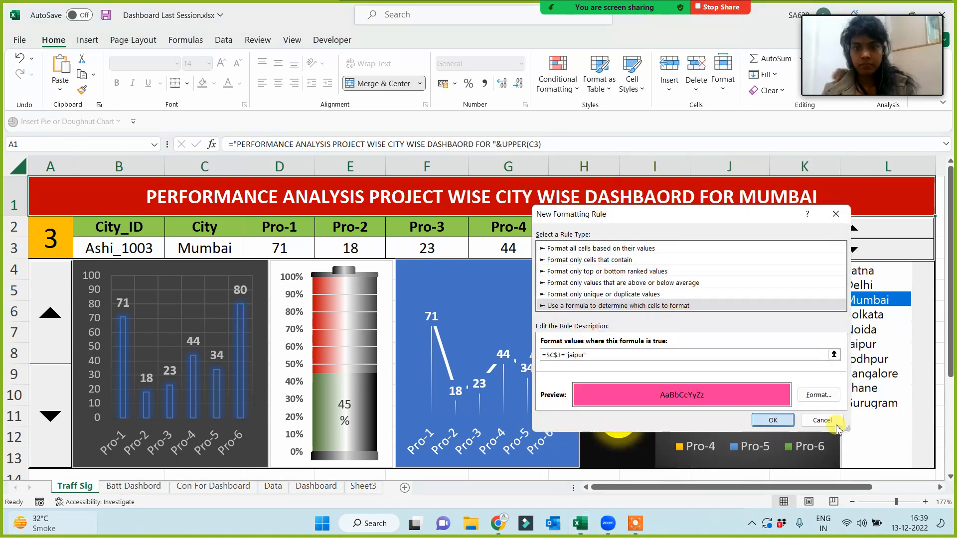
pyautogui.click(937, 413)
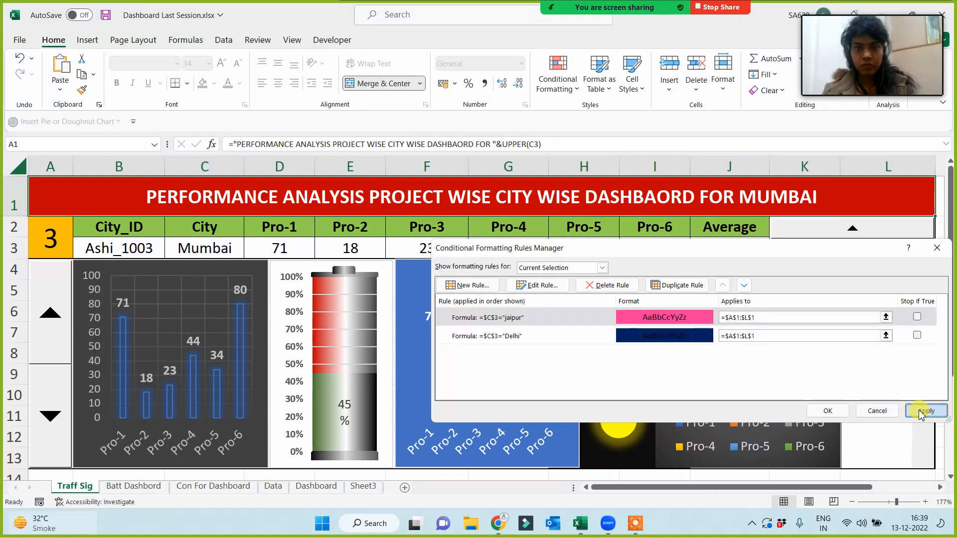
pyautogui.click(828, 411)
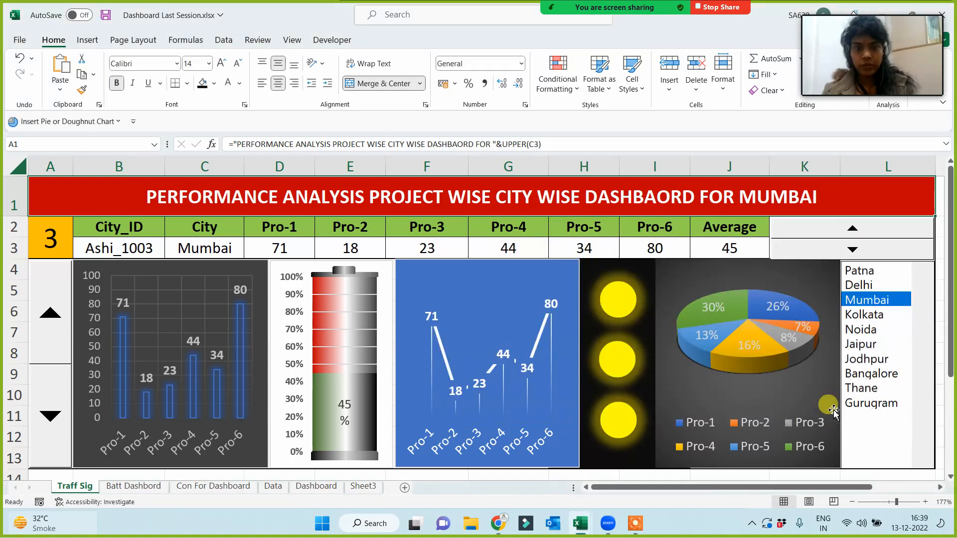
# Step: Switch repeatedly between the listed cities, including Jaipur and Delhi, to compare the title's fill colour, ending on Bangalore
pyautogui.click(861, 330)
pyautogui.click(861, 344)
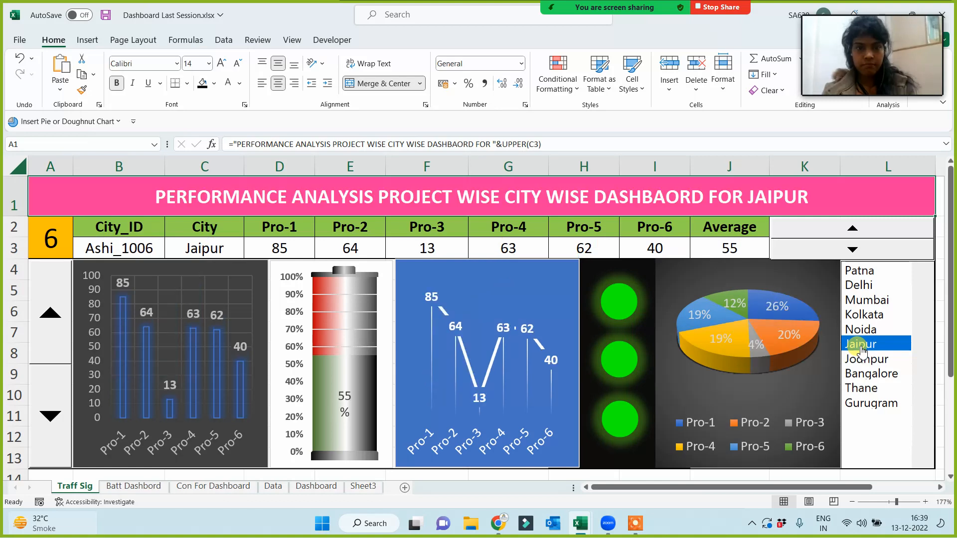
pyautogui.click(862, 314)
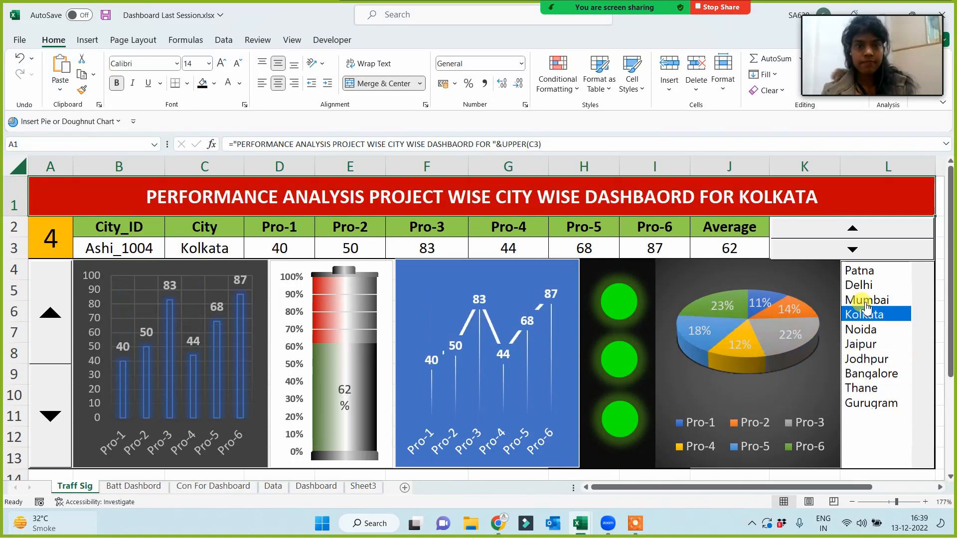
pyautogui.click(865, 300)
pyautogui.click(863, 287)
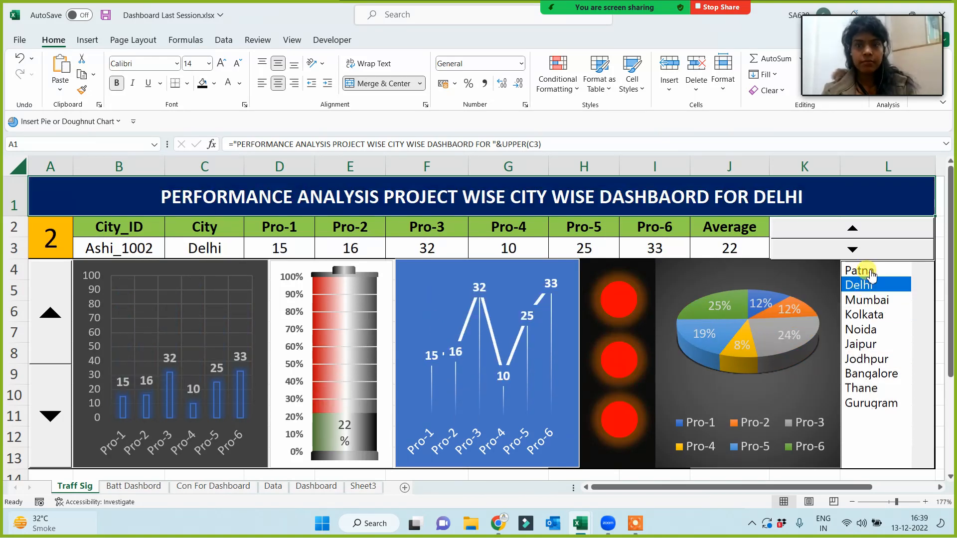
pyautogui.click(864, 270)
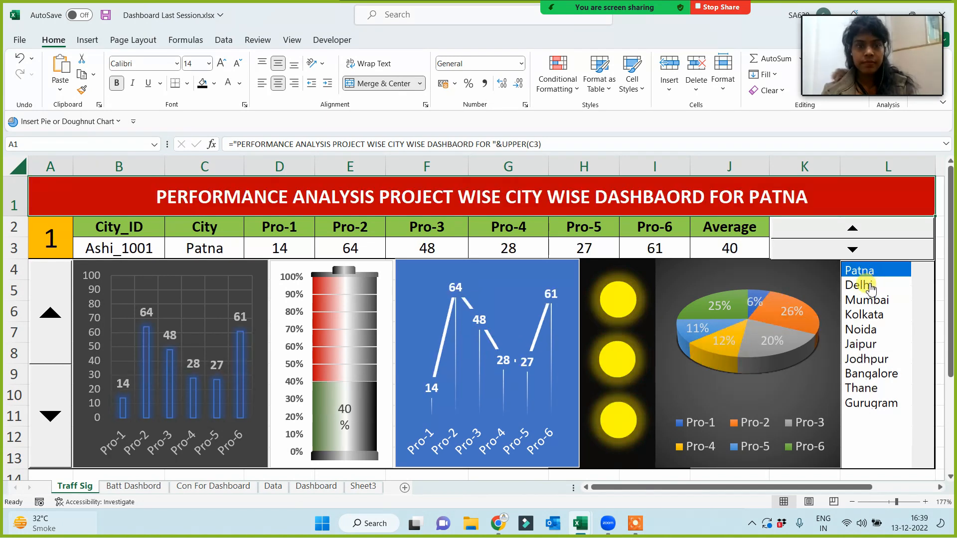
pyautogui.click(868, 284)
pyautogui.click(869, 300)
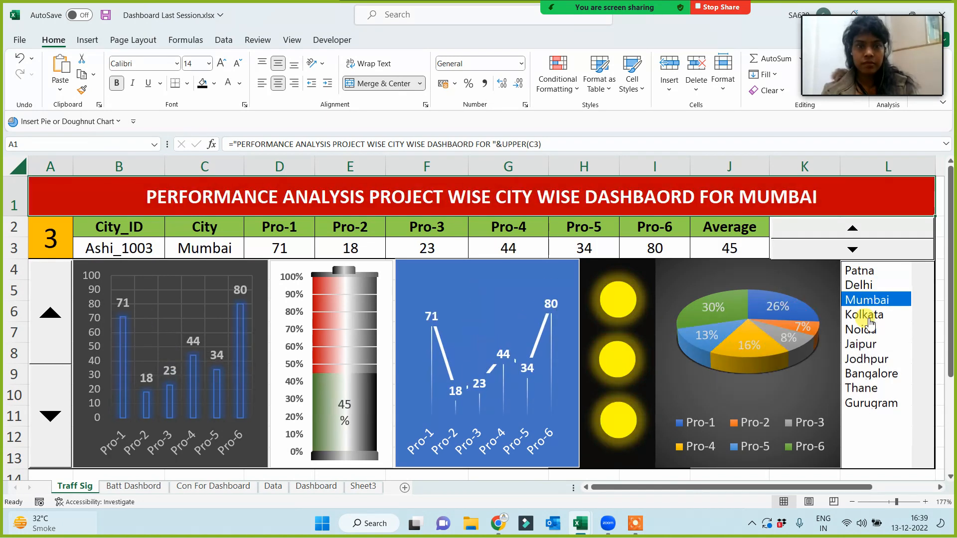
pyautogui.click(865, 315)
pyautogui.click(867, 344)
pyautogui.click(861, 374)
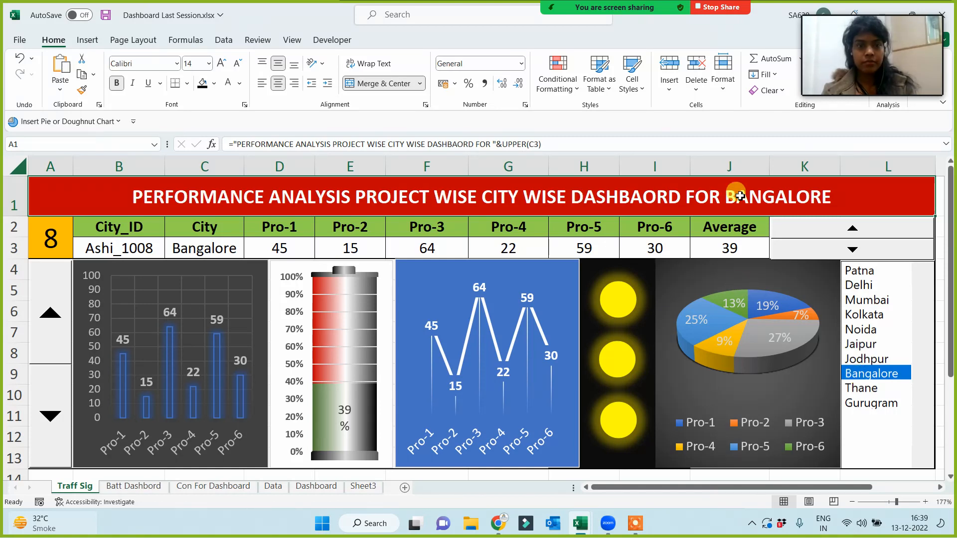
pyautogui.click(871, 344)
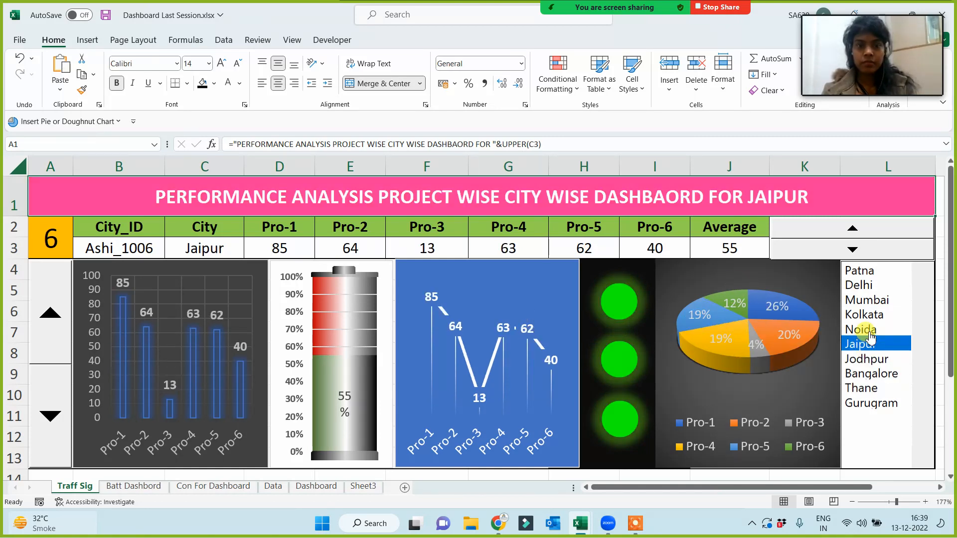
pyautogui.press('Up')
pyautogui.click(869, 374)
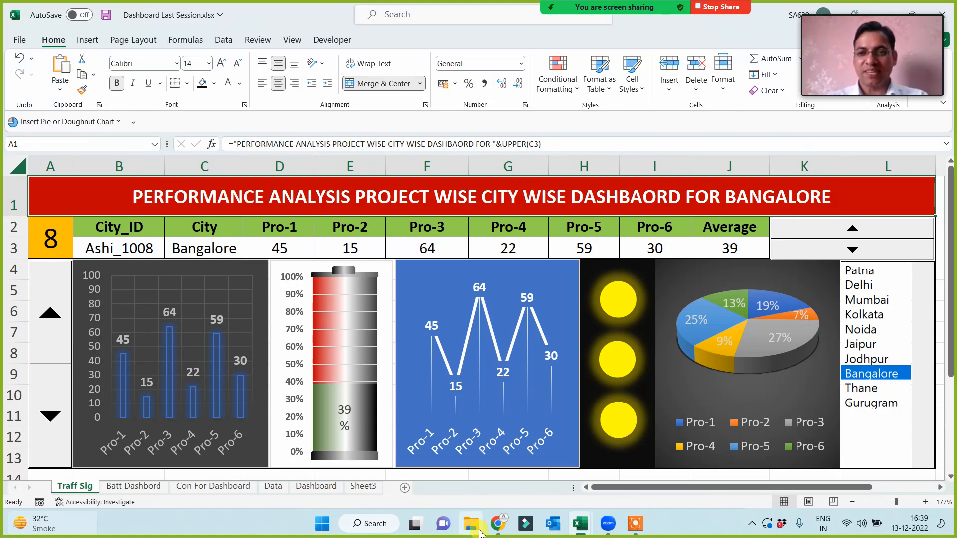
# Step: Switch to WhatsApp Web in Chrome to view the sample dashboard image shared in the Excel group, and return to Excel
pyautogui.click(498, 523)
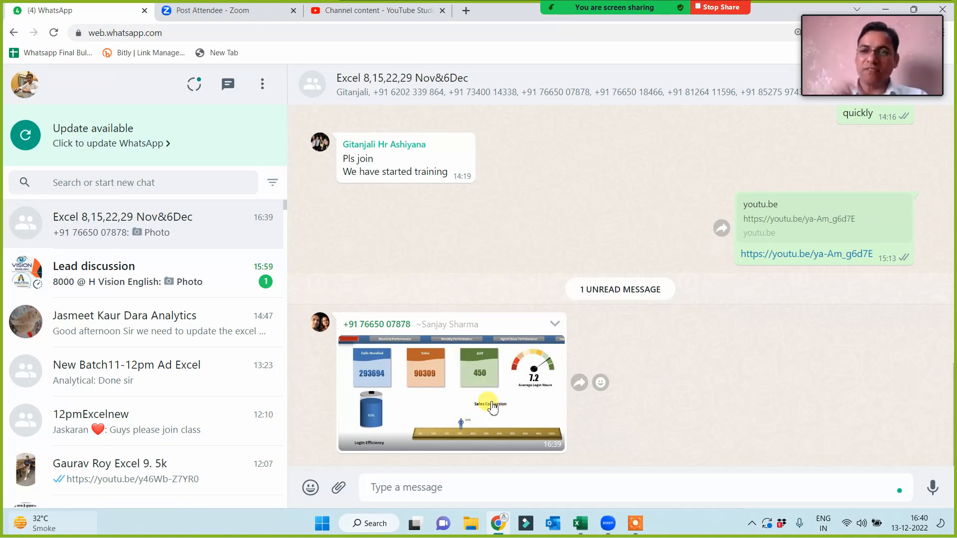
pyautogui.click(500, 421)
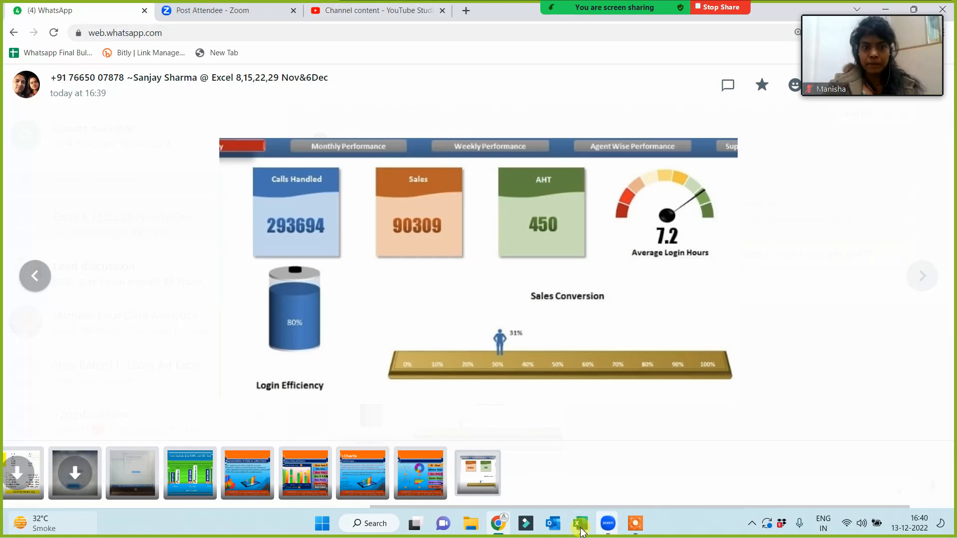
pyautogui.moveTo(580, 523)
pyautogui.click(867, 488)
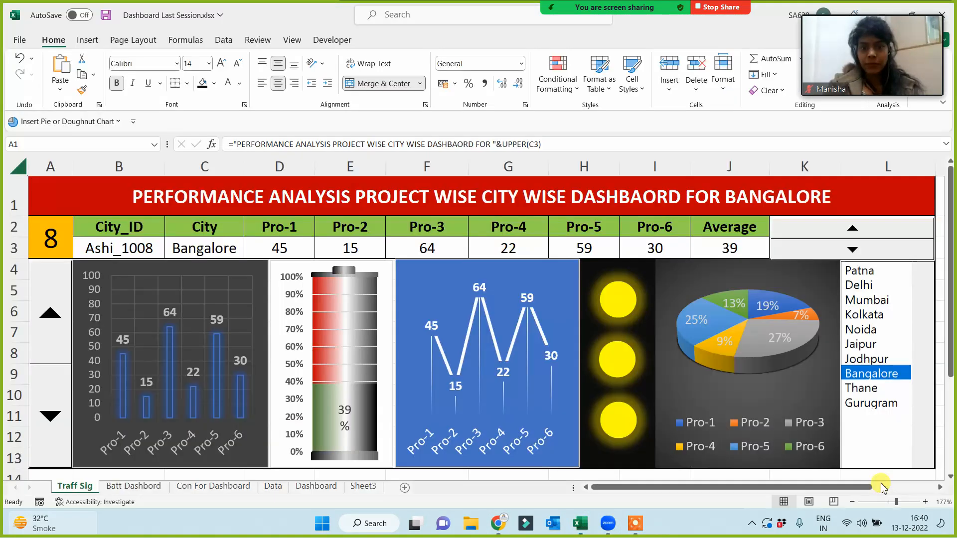
# Step: Set the transparency of the first green gradient stop in the battery chart's fill-level series to 3%
pyautogui.click(392, 431)
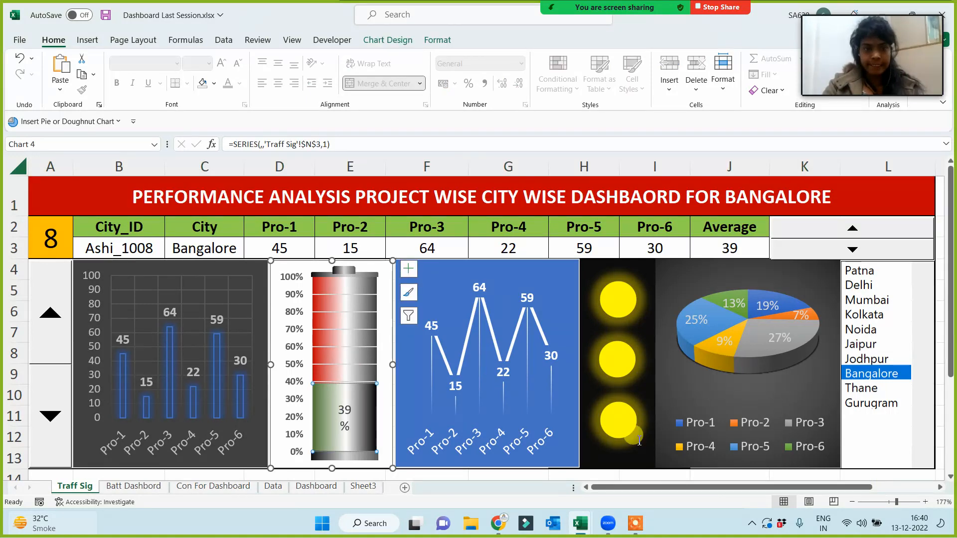
pyautogui.rightClick(361, 405)
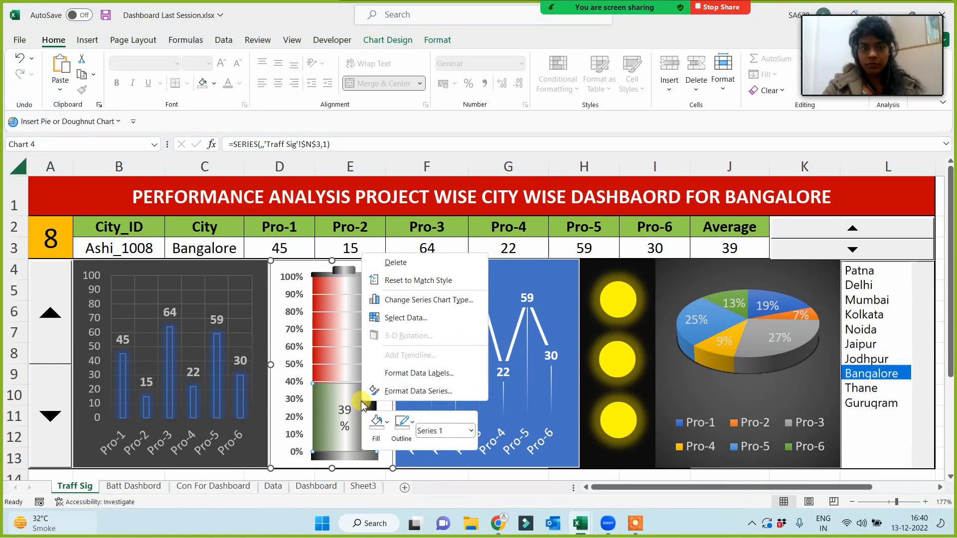
pyautogui.click(406, 398)
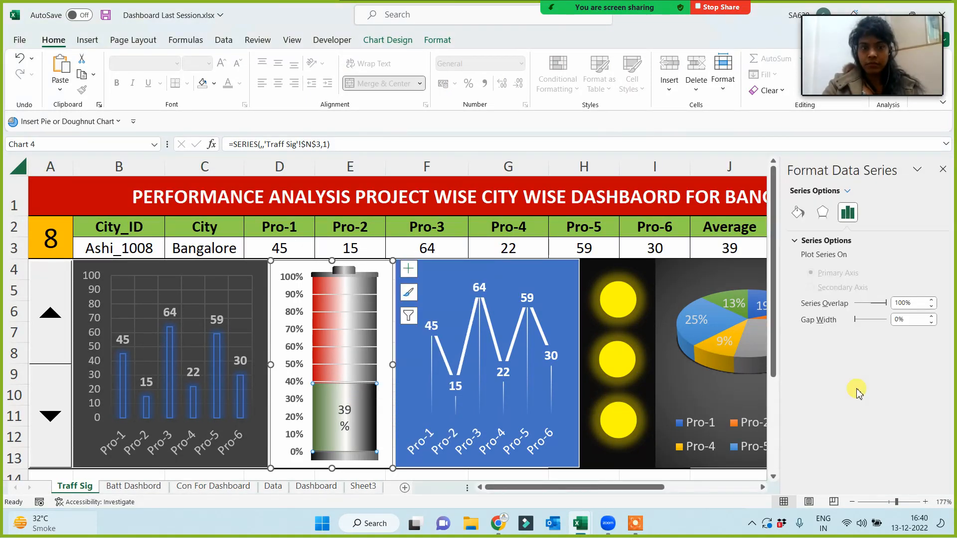
pyautogui.click(799, 212)
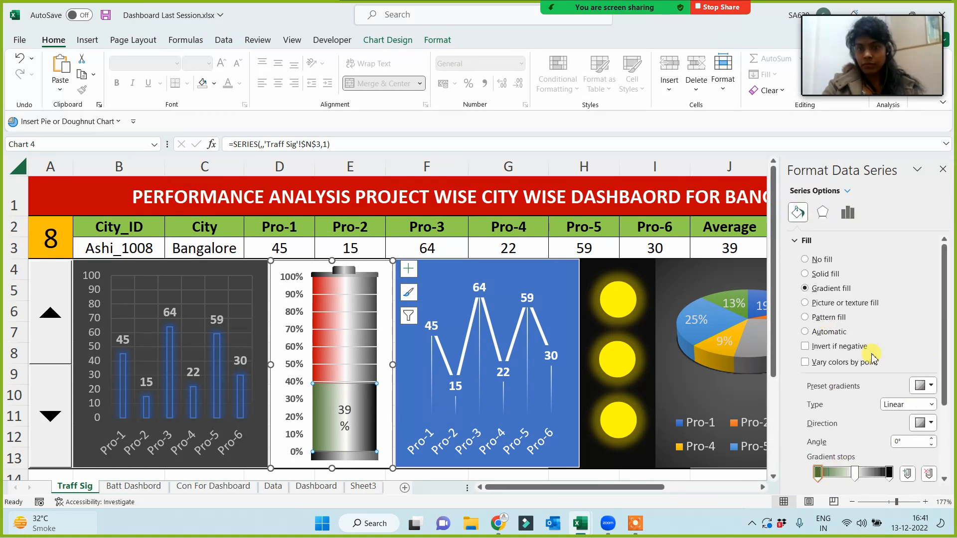
pyautogui.moveTo(942, 327); pyautogui.dragTo(943, 398)
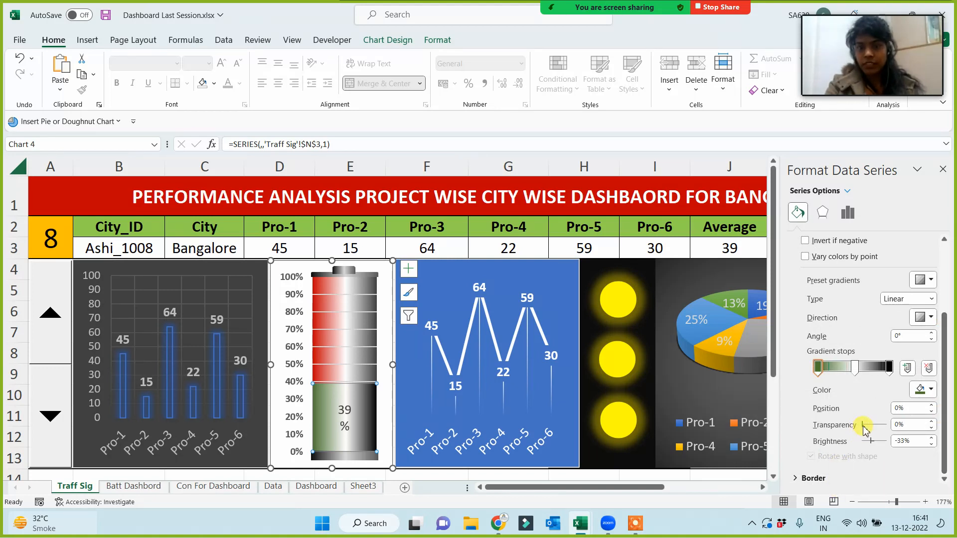
pyautogui.click(880, 429)
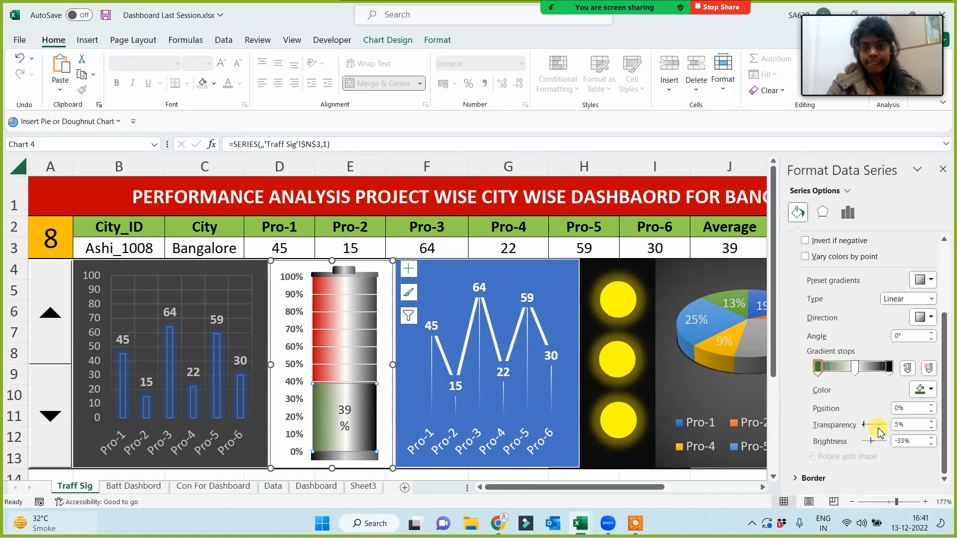
pyautogui.moveTo(878, 427)
pyautogui.mouseDown()
pyautogui.moveTo(890, 427)
pyautogui.moveTo(867, 430)
pyautogui.mouseUp()
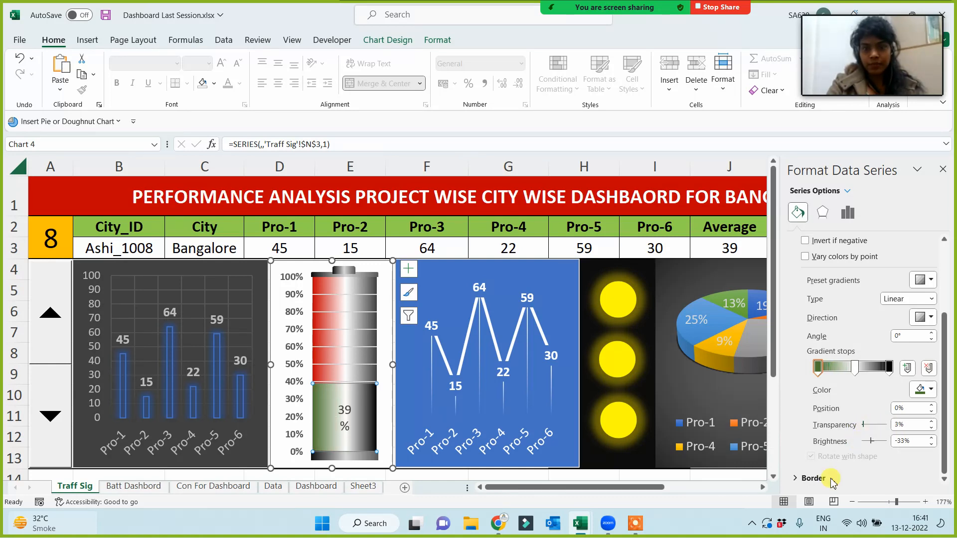
pyautogui.click(943, 170)
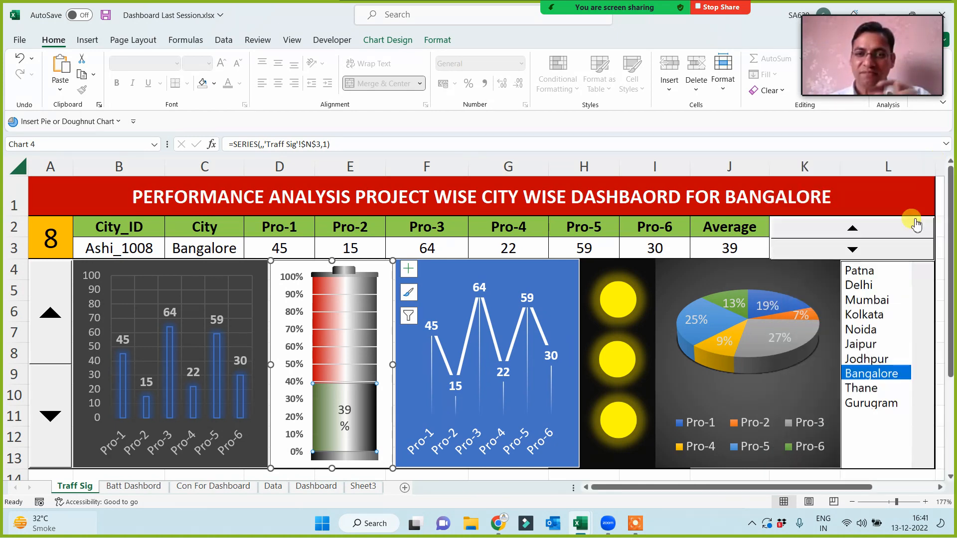
# Step: Switch through the listed cities from Jodhpur up to Patna to check the battery chart's fill, ending on Noida
pyautogui.click(861, 358)
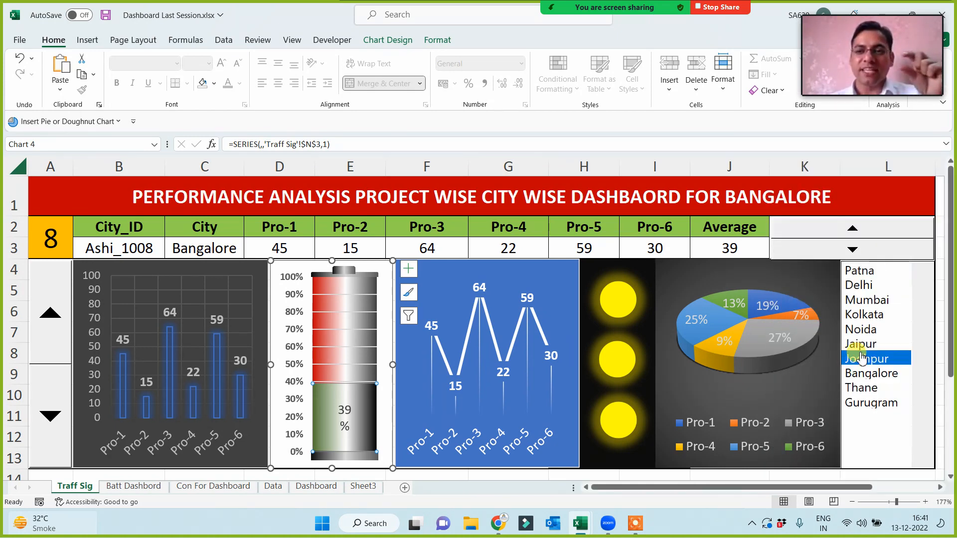
pyautogui.click(861, 329)
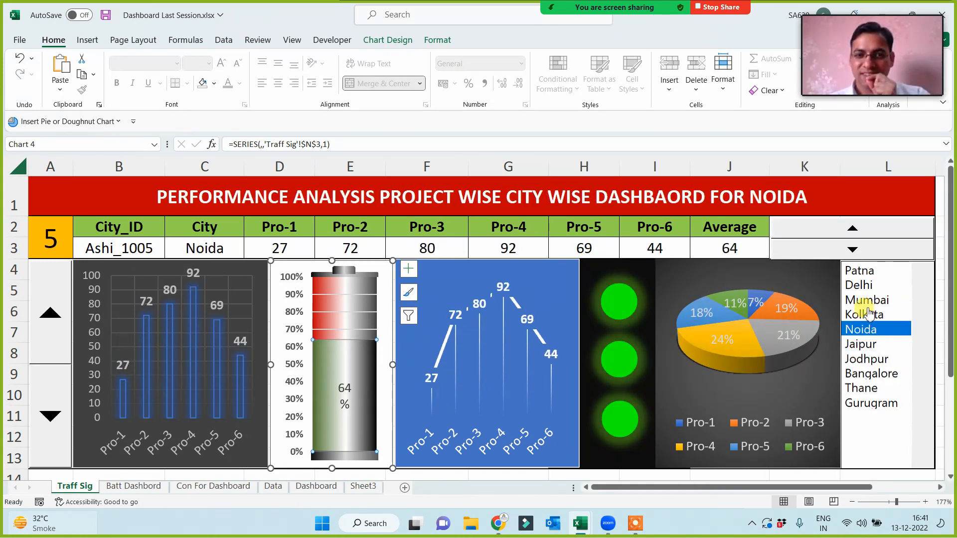
pyautogui.click(868, 301)
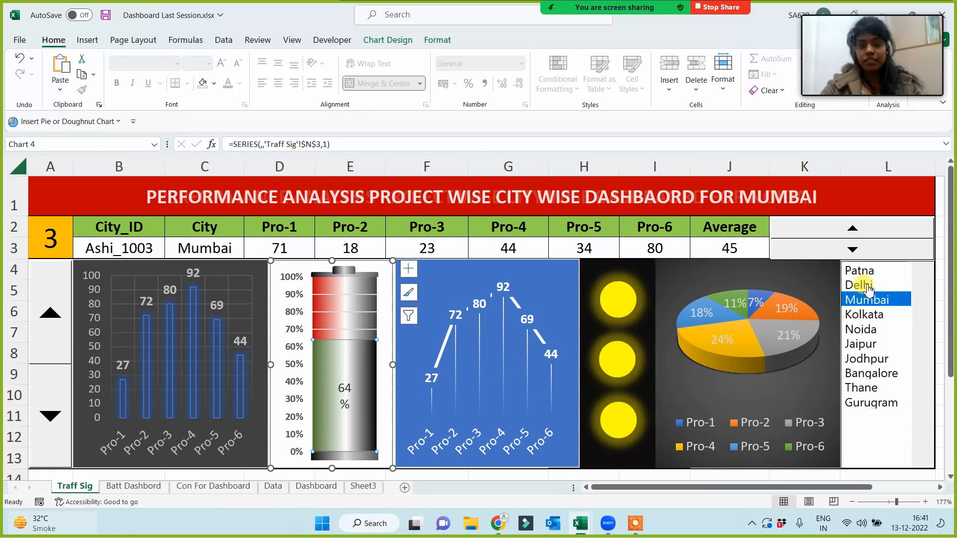
pyautogui.click(861, 285)
pyautogui.click(862, 271)
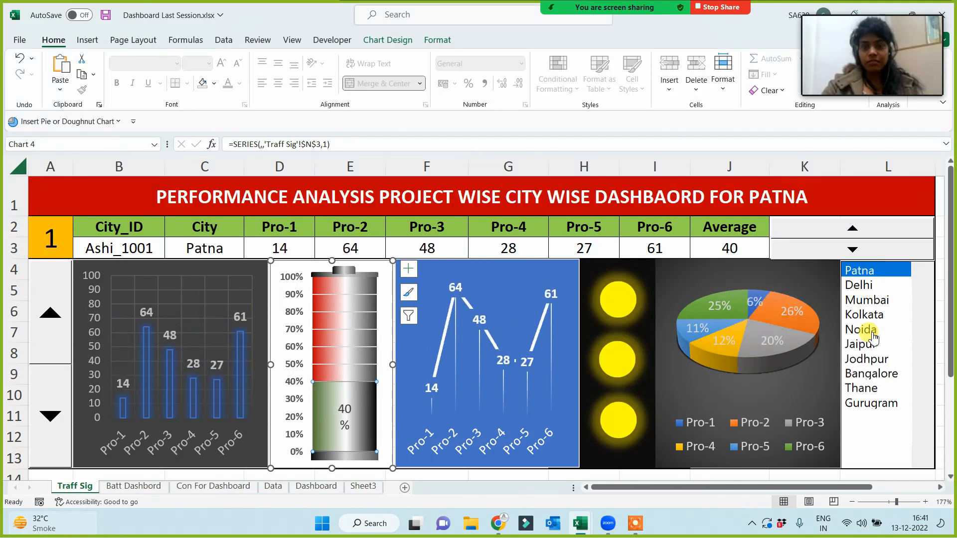
pyautogui.click(872, 333)
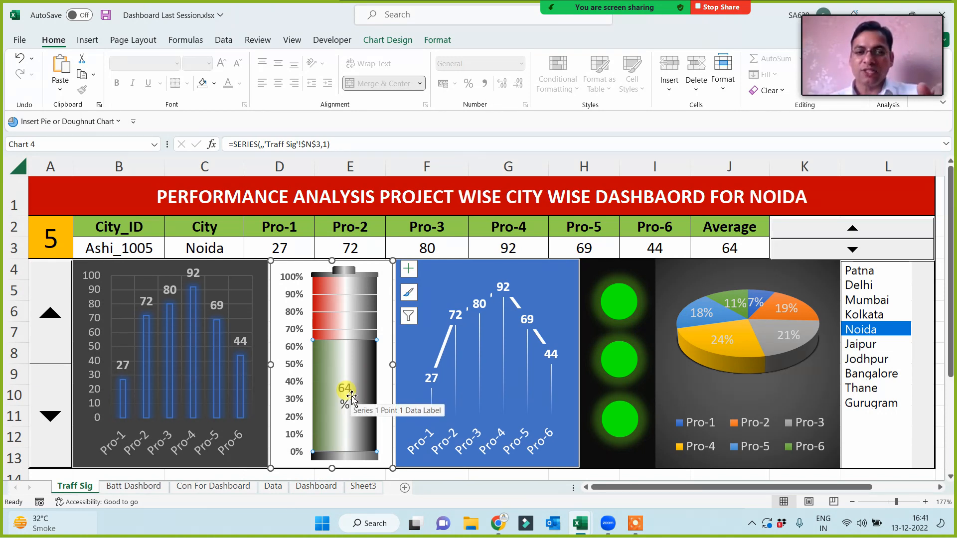
# Step: Set the red gradient stop of the battery chart's plot area to 100% transparency and move the white stop to 53%
pyautogui.click(329, 305)
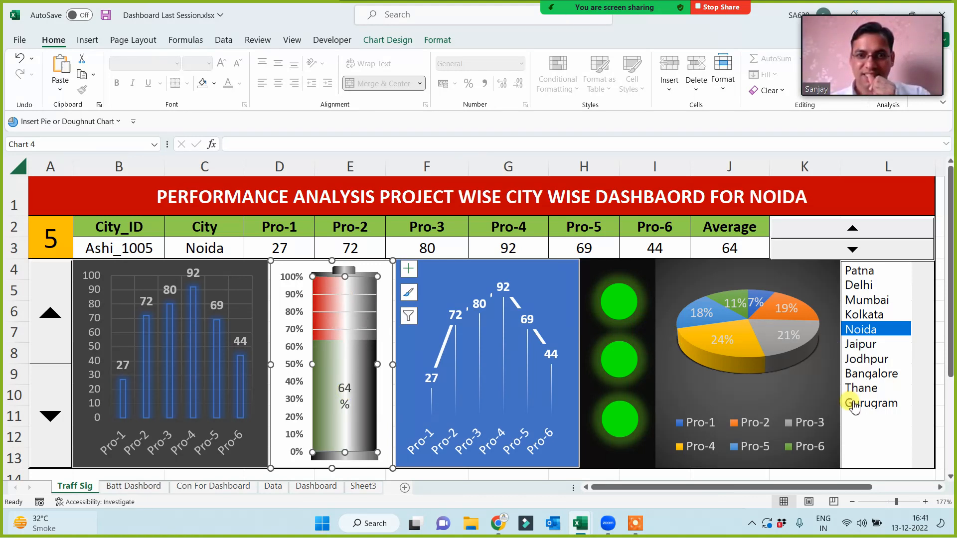
pyautogui.rightClick(332, 303)
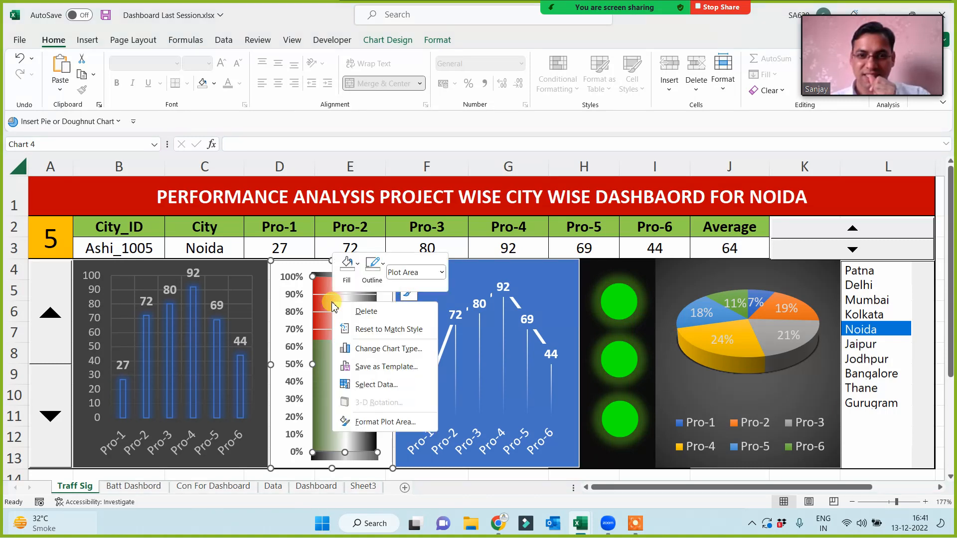
pyautogui.click(379, 422)
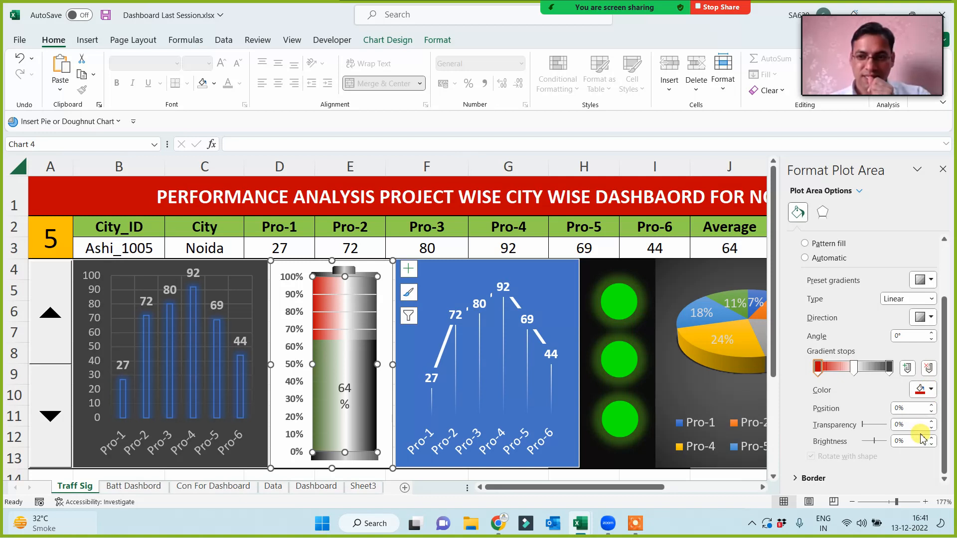
pyautogui.moveTo(865, 426); pyautogui.dragTo(891, 427)
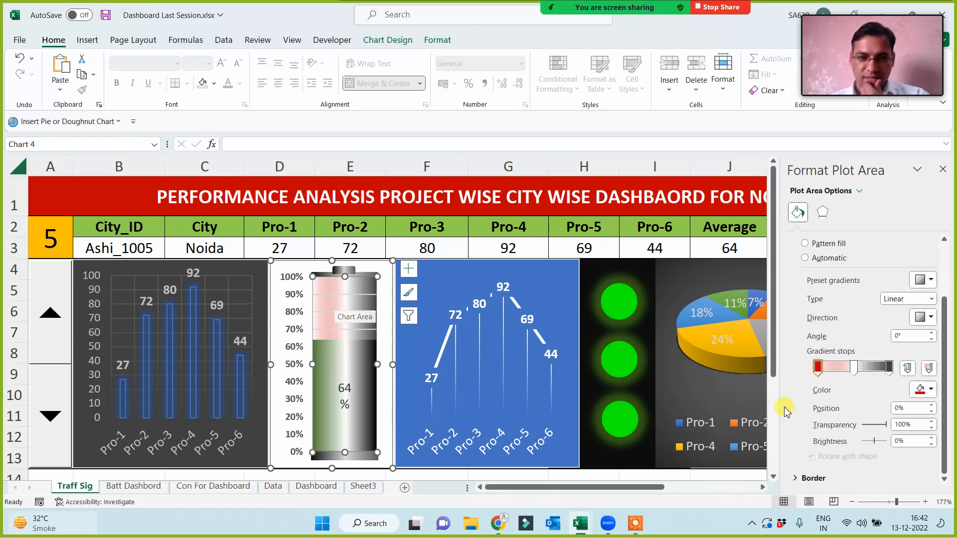
pyautogui.moveTo(853, 370)
pyautogui.mouseDown()
pyautogui.moveTo(866, 370)
pyautogui.moveTo(856, 370)
pyautogui.mouseUp()
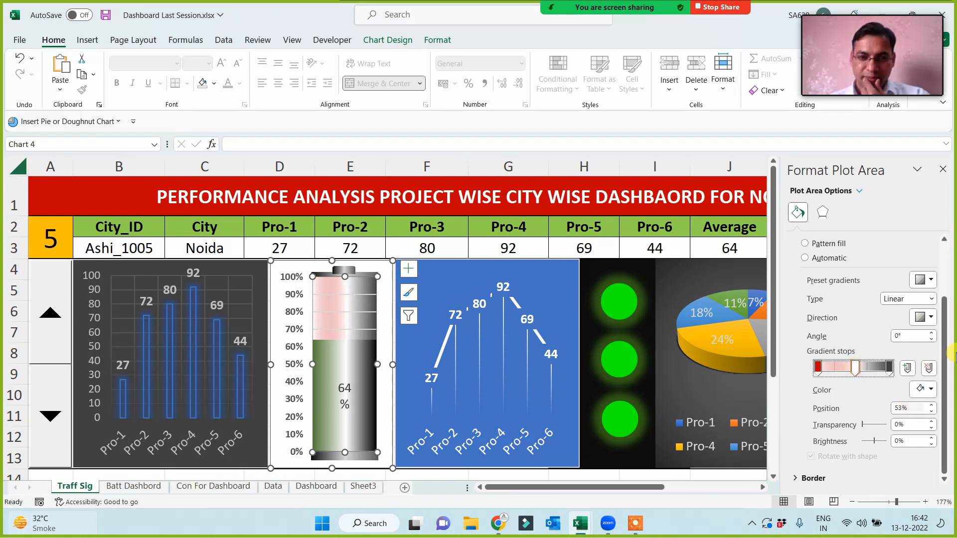
pyautogui.click(943, 169)
# Step: Deselect the battery chart and switch among the cities, including Jaipur, Bangalore and Gurugram, to review its paler red area, ending on Noida
pyautogui.click(873, 358)
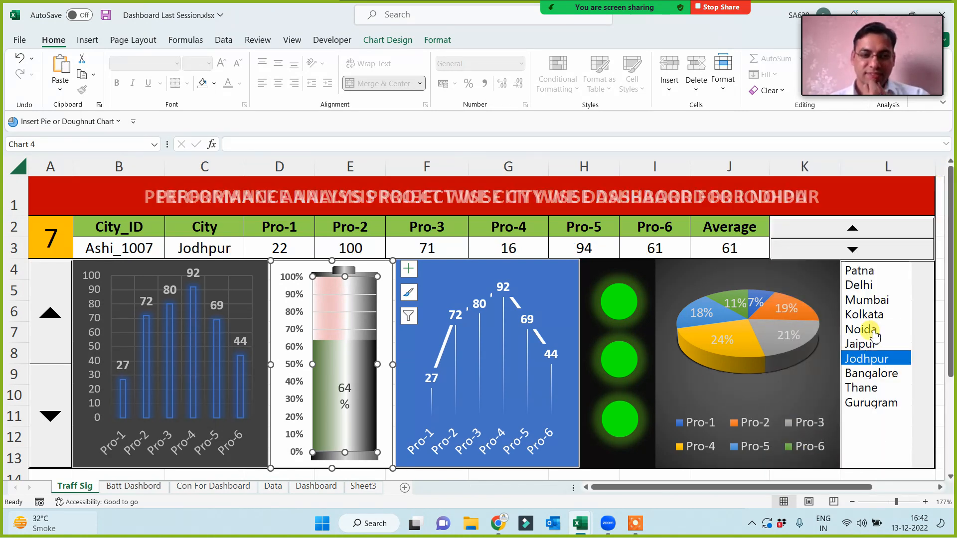
pyautogui.click(869, 314)
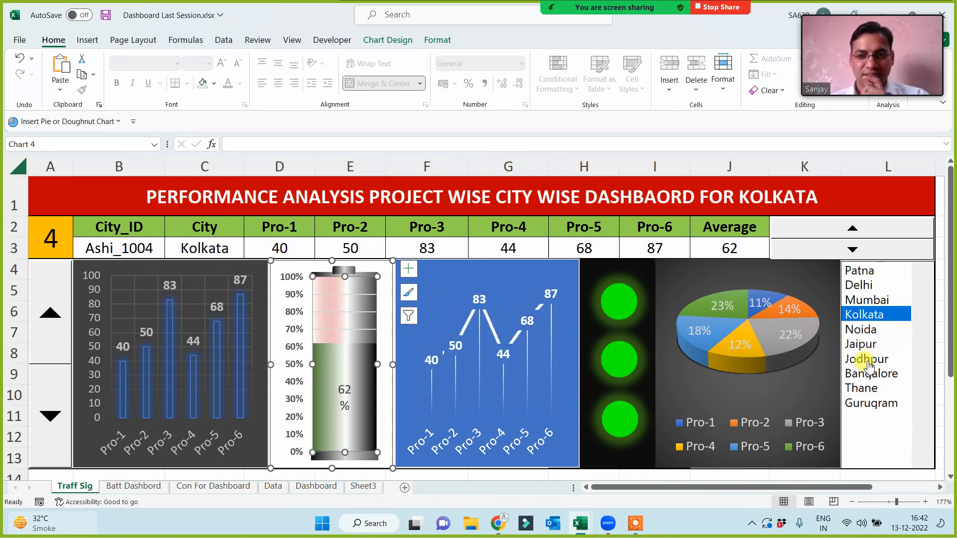
pyautogui.moveTo(867, 365); pyautogui.dragTo(876, 331)
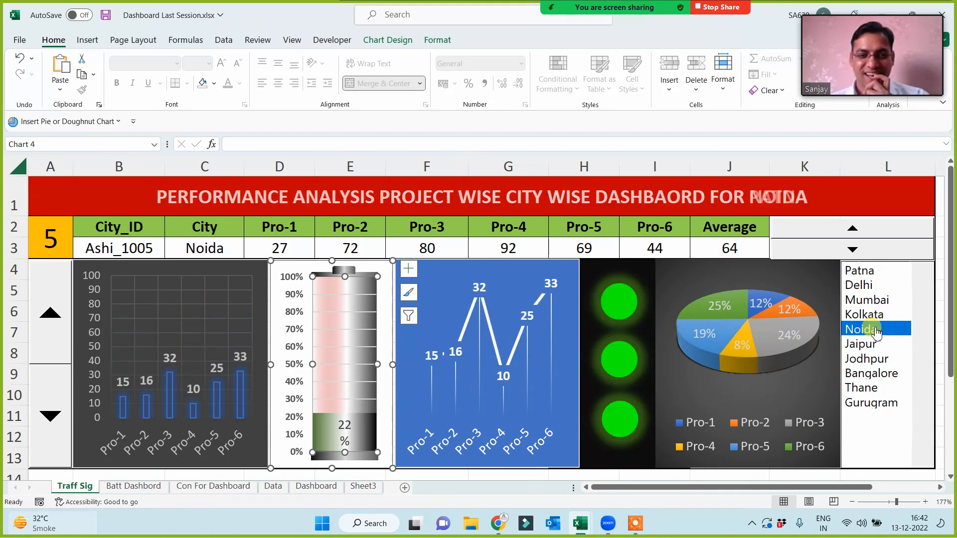
pyautogui.click(872, 347)
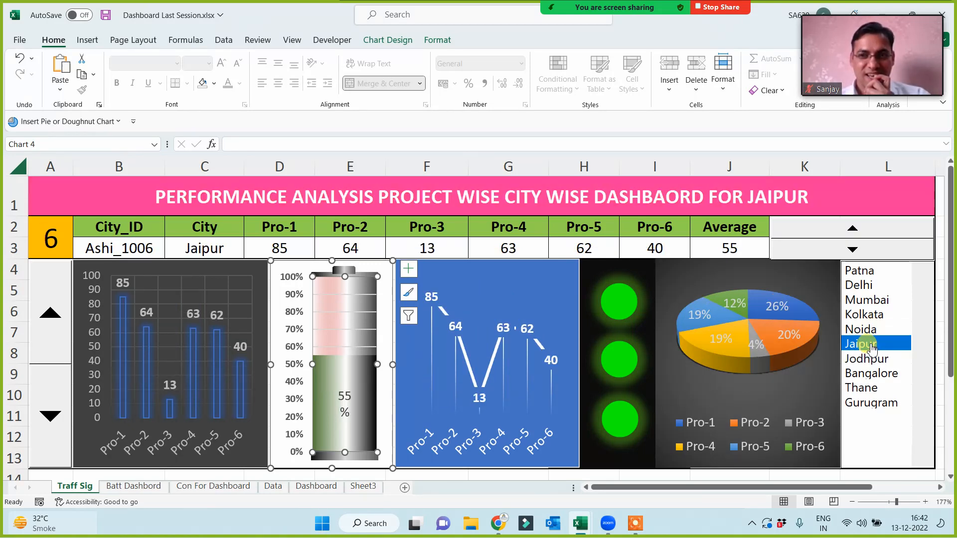
pyautogui.click(867, 375)
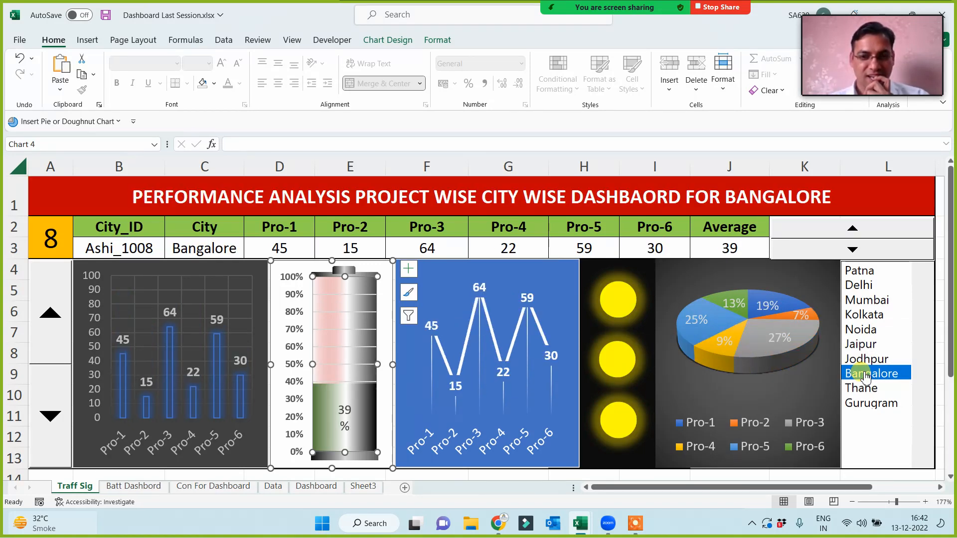
pyautogui.click(866, 388)
pyautogui.click(868, 403)
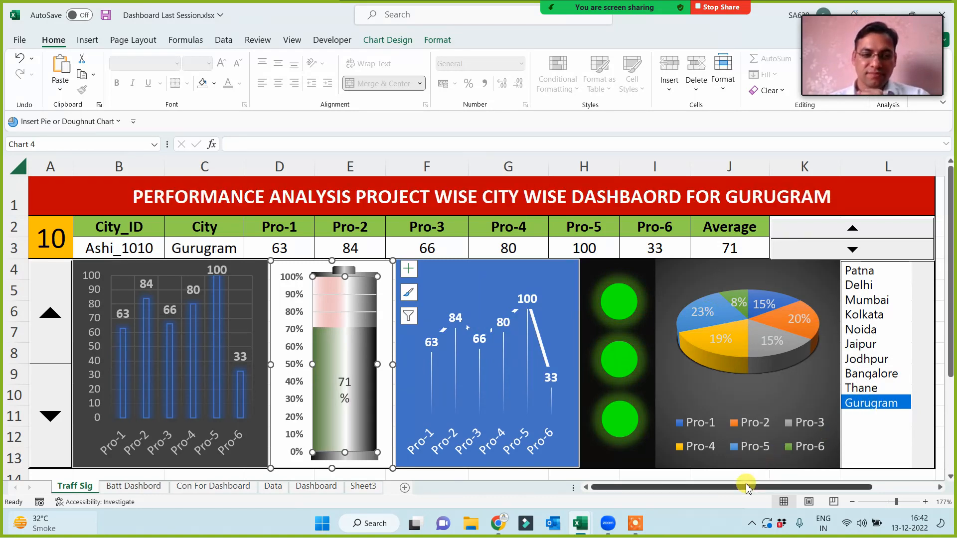
pyautogui.moveTo(746, 489); pyautogui.dragTo(704, 496)
pyautogui.click(304, 475)
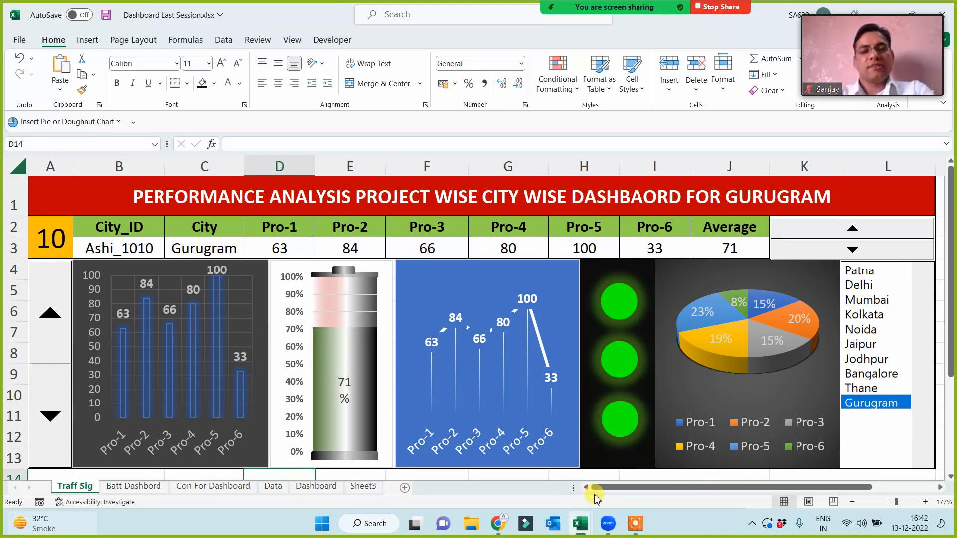
pyautogui.click(865, 387)
pyautogui.click(874, 375)
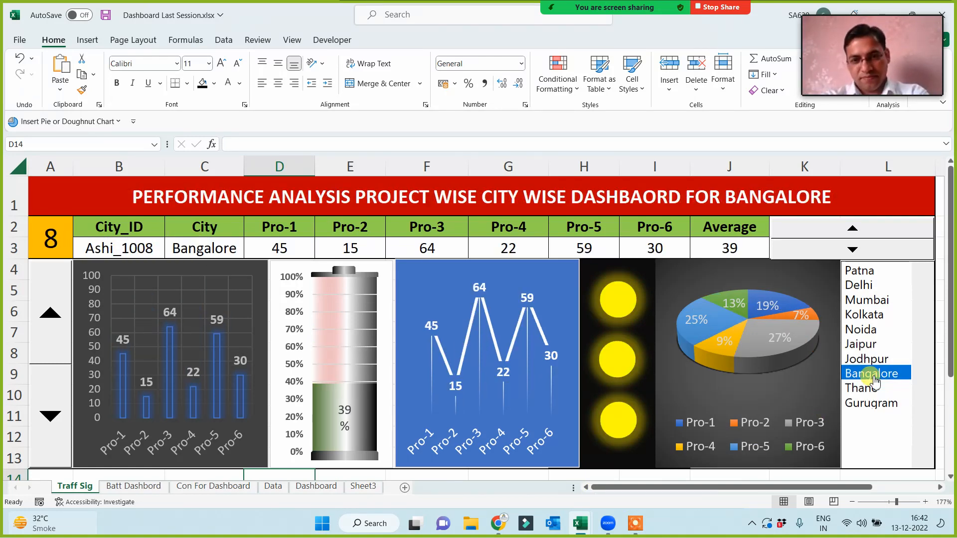
pyautogui.click(875, 359)
pyautogui.click(869, 330)
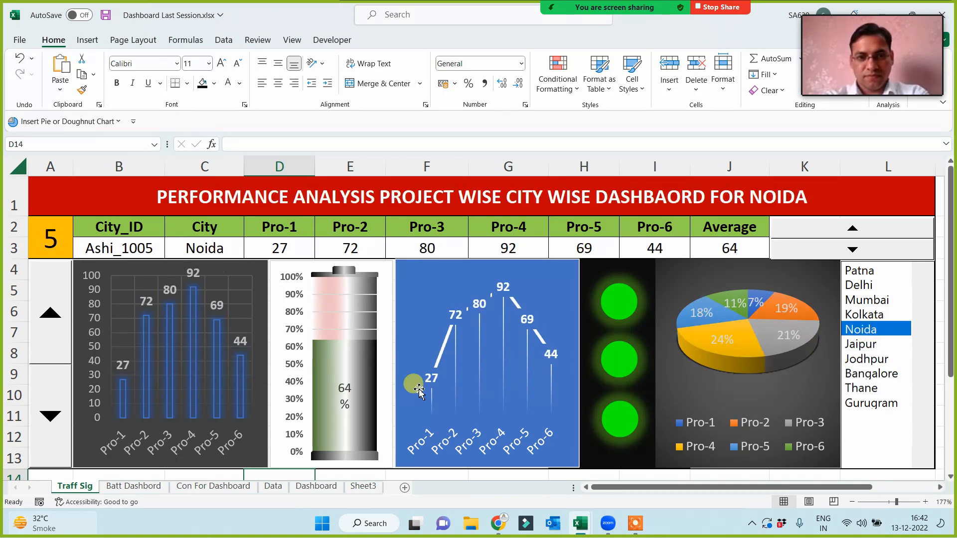
# Step: Set the transparency of the red gradient stop in the battery chart's plot area to 3% and close the formatting options
pyautogui.click(330, 314)
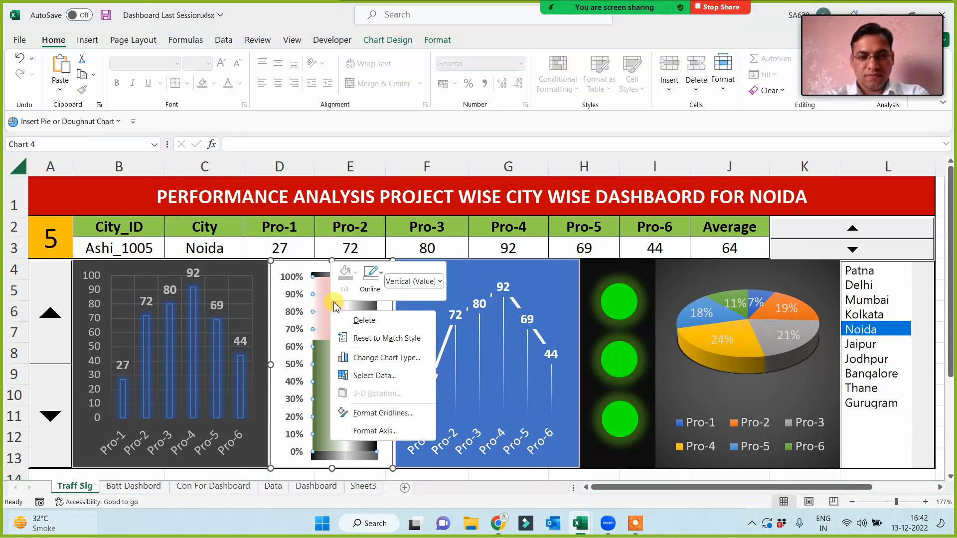
pyautogui.click(333, 307)
pyautogui.click(335, 306)
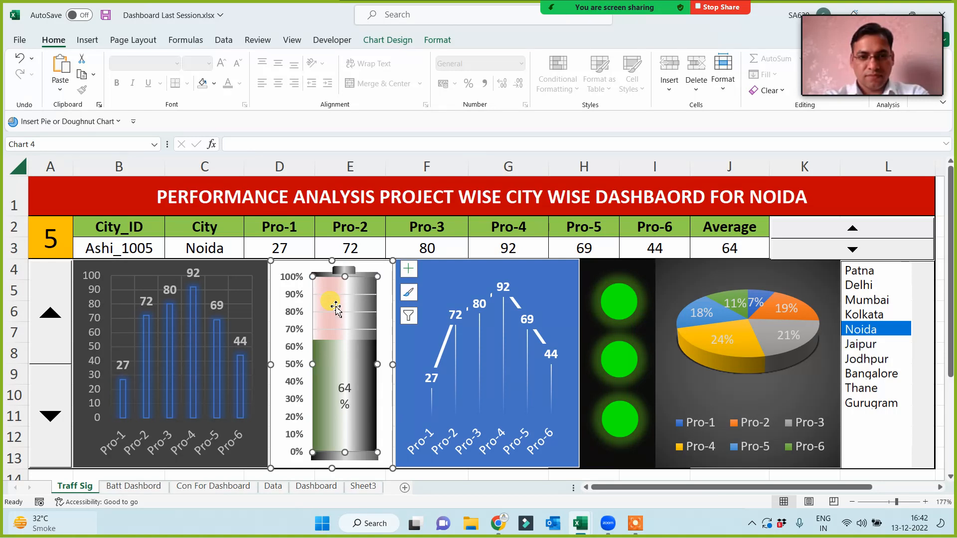
pyautogui.rightClick(335, 308)
pyautogui.click(382, 428)
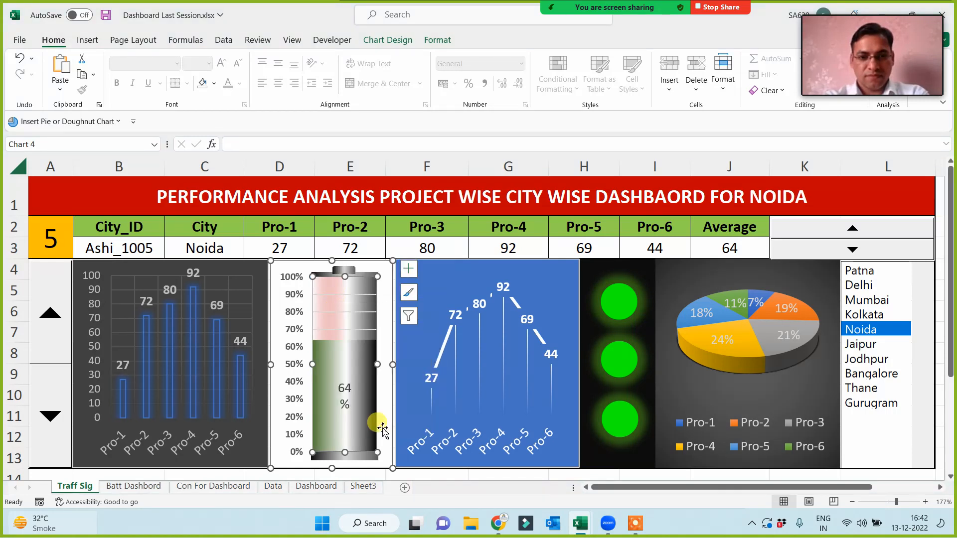
pyautogui.click(818, 368)
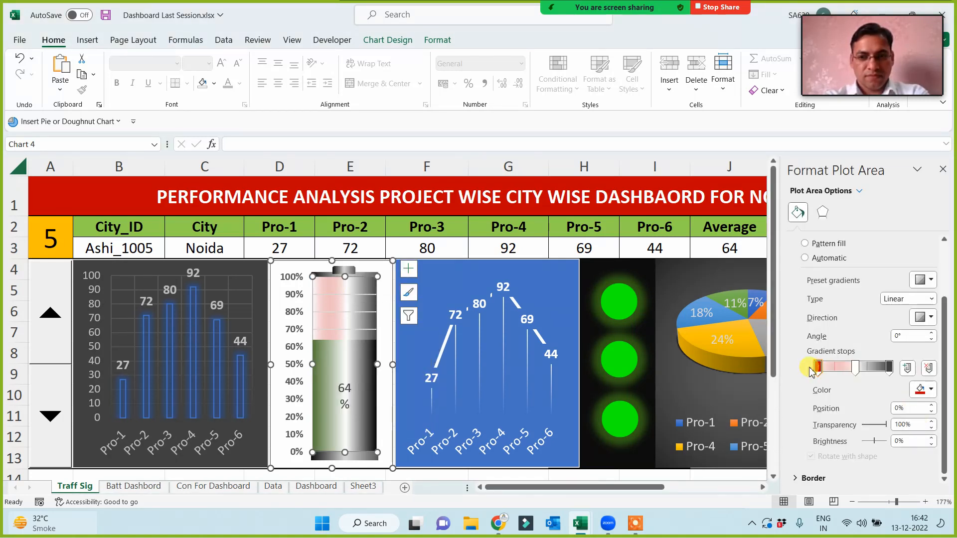
pyautogui.moveTo(885, 429); pyautogui.dragTo(863, 430)
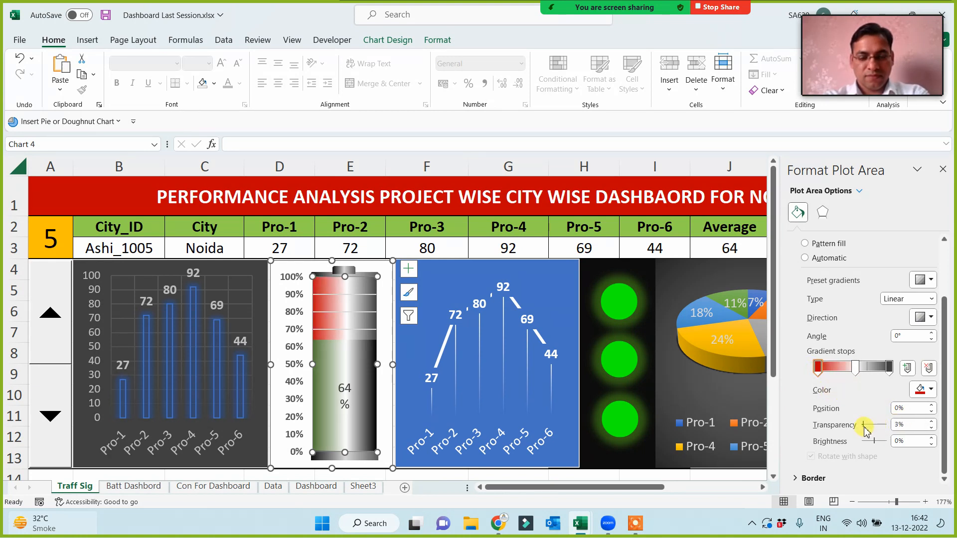
pyautogui.click(748, 474)
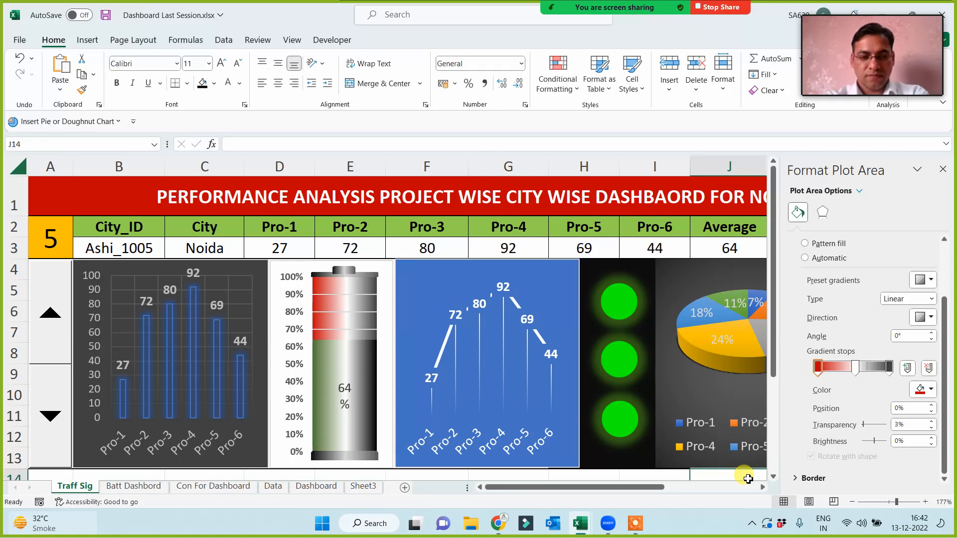
pyautogui.click(941, 171)
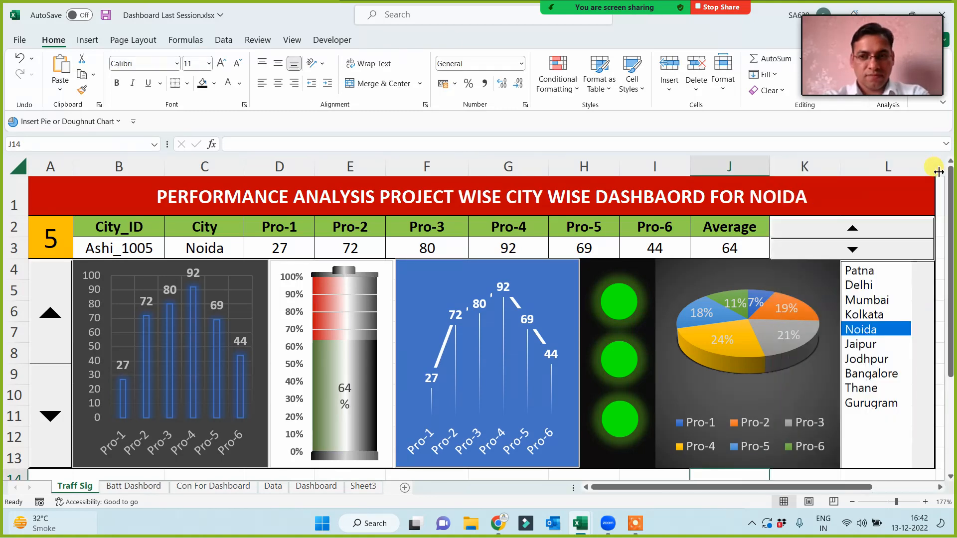
# Step: Switch between Mumbai, Noida, Bangalore, Gurugram and Jaipur to check the battery chart and traffic signal, ending on Jodhpur
pyautogui.click(866, 300)
pyautogui.click(867, 336)
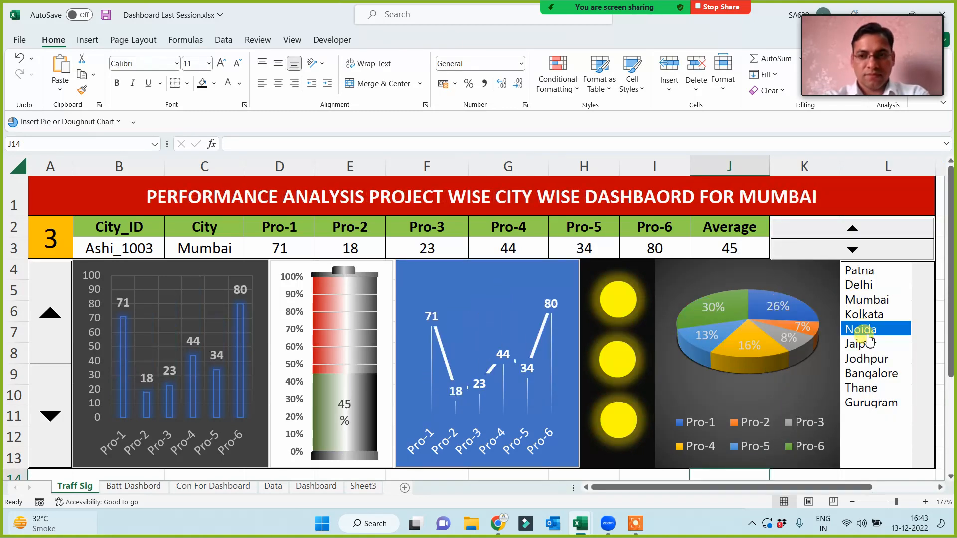
pyautogui.click(873, 375)
pyautogui.click(877, 404)
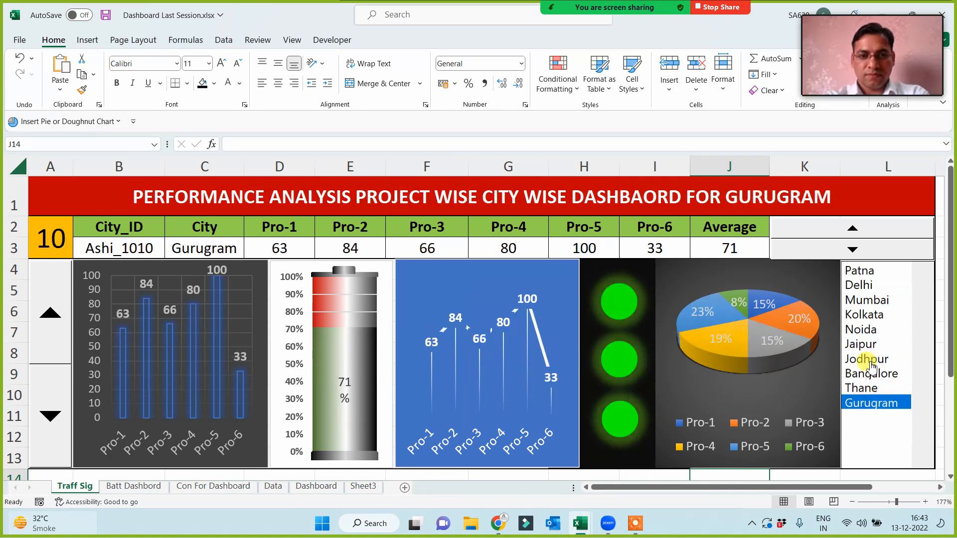
pyautogui.click(869, 343)
pyautogui.click(868, 329)
pyautogui.click(868, 300)
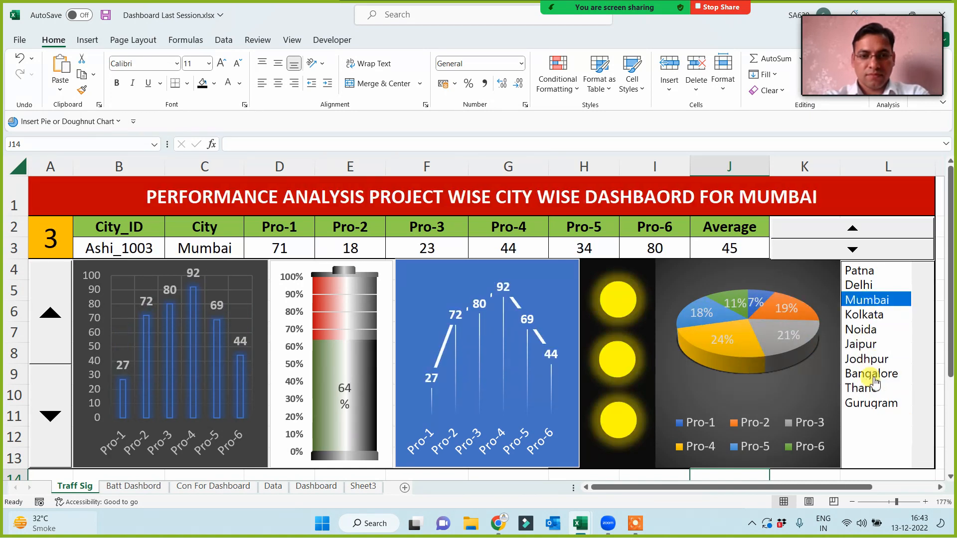
pyautogui.click(866, 359)
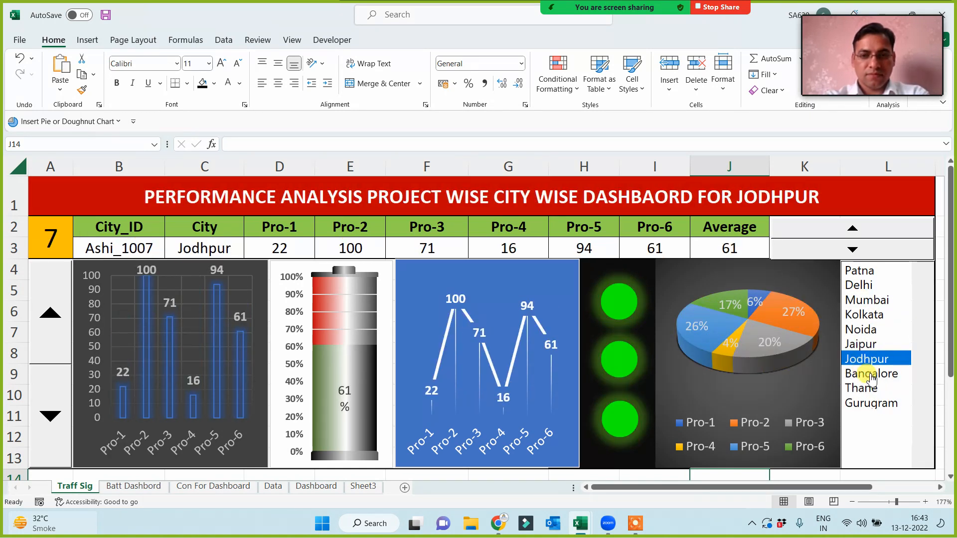
# Step: Compare the Excel dashboard, switched to Mumbai, with the sample dashboard image in WhatsApp Web in Chrome, ending on the sample image
pyautogui.click(498, 523)
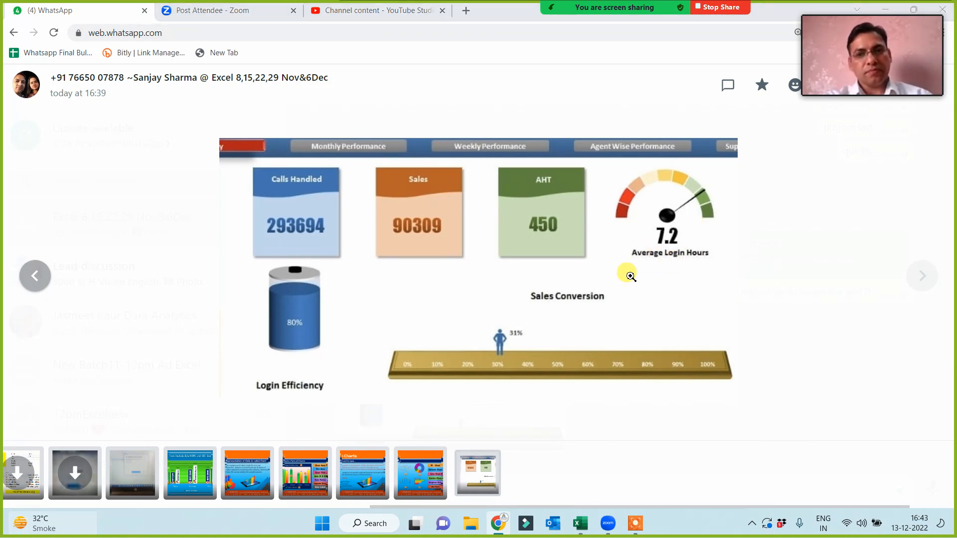
pyautogui.hotkey('alt', 'Tab')
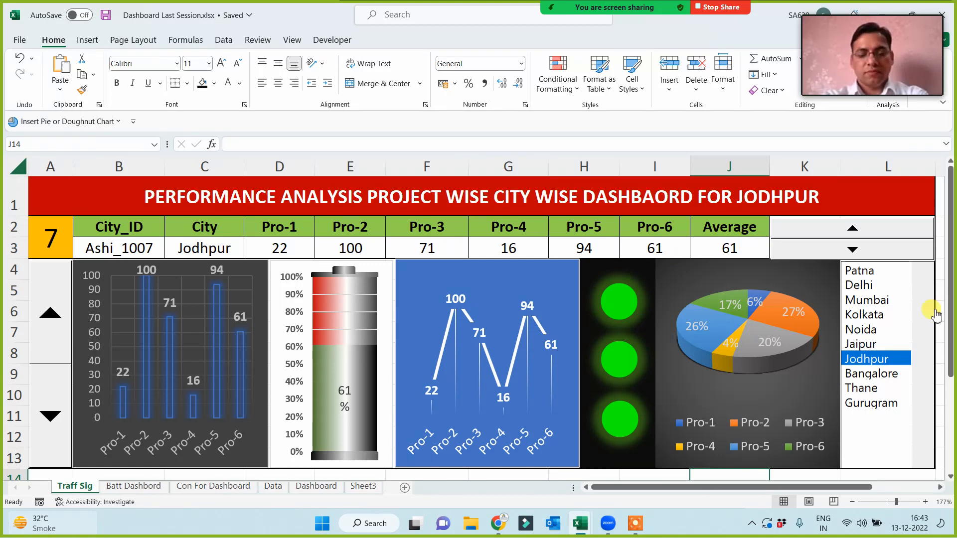
pyautogui.click(867, 299)
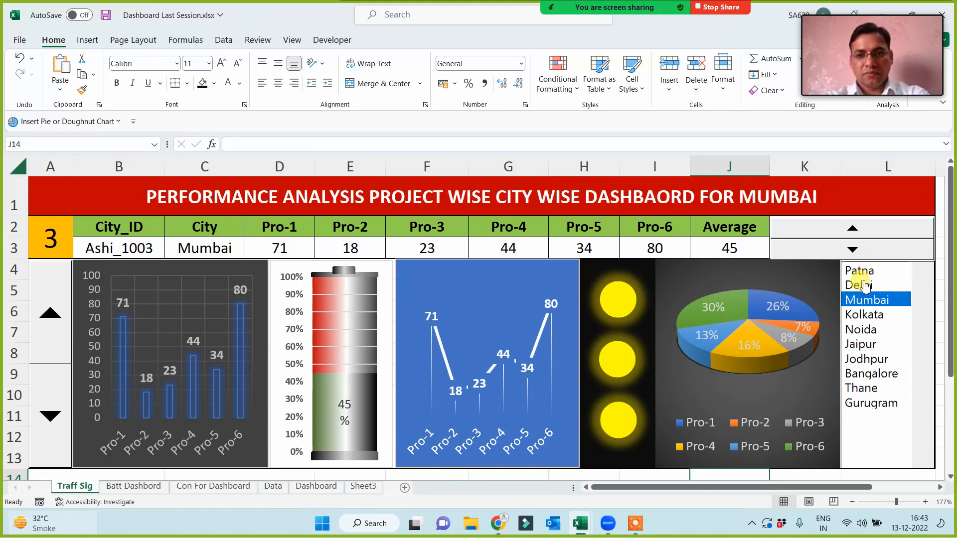
pyautogui.hotkey('alt', 'Tab')
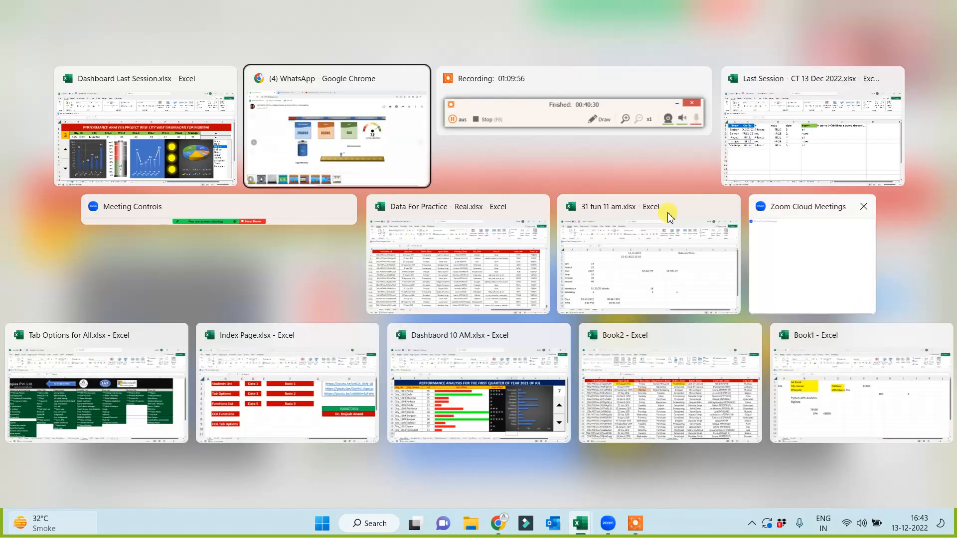
pyautogui.click(393, 160)
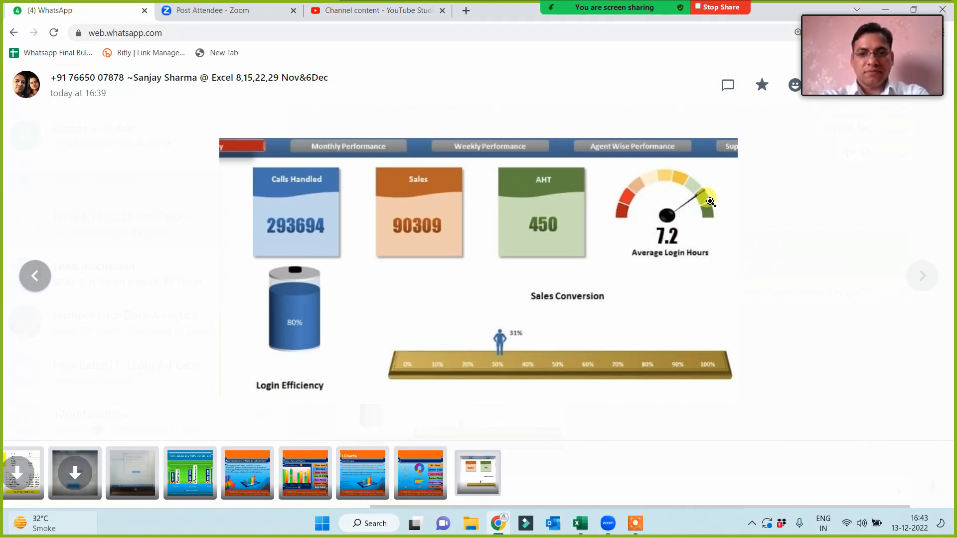
# Step: Close the sample image, switch back to Excel and create a copy of the Batt Dashbord sheet before Traff Sig
pyautogui.press('Escape')
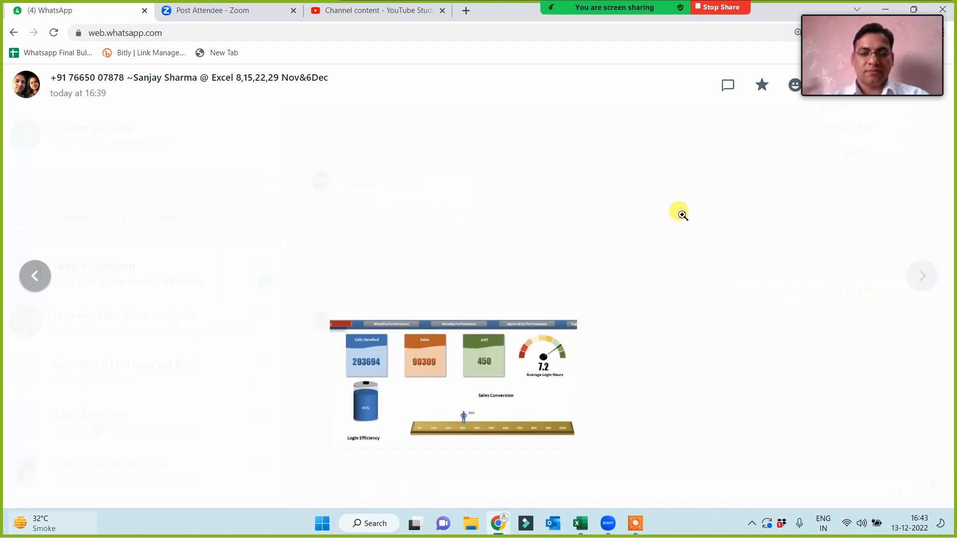
pyautogui.hotkey('alt', 'Tab')
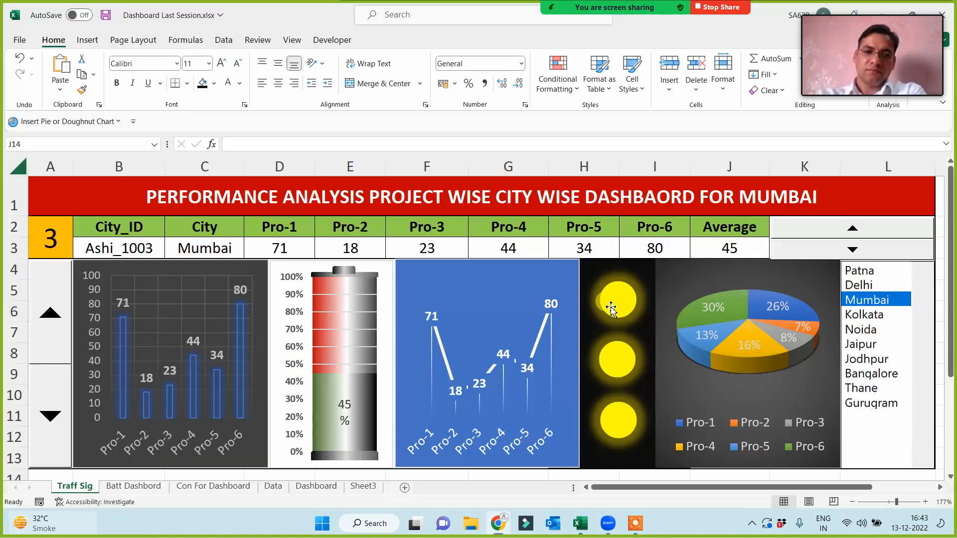
pyautogui.click(137, 487)
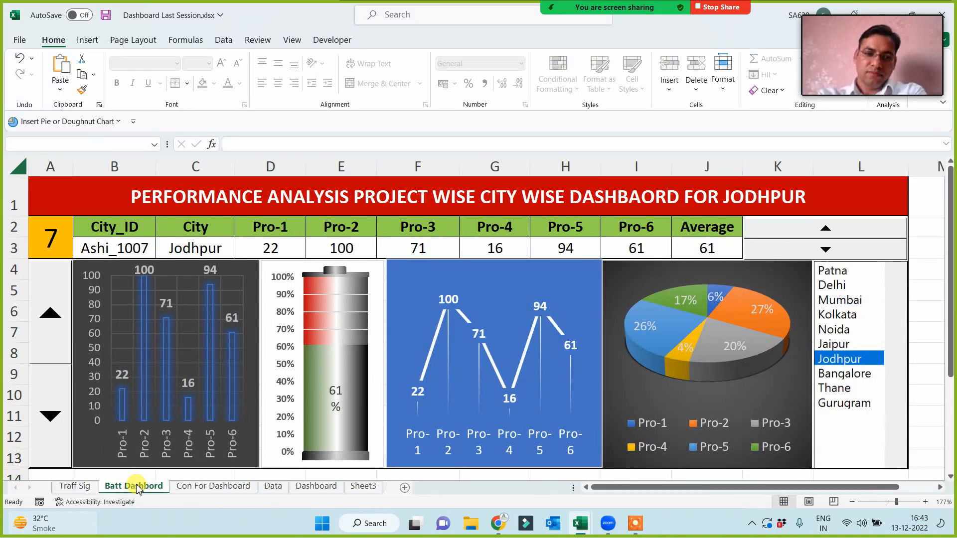
pyautogui.click(87, 487)
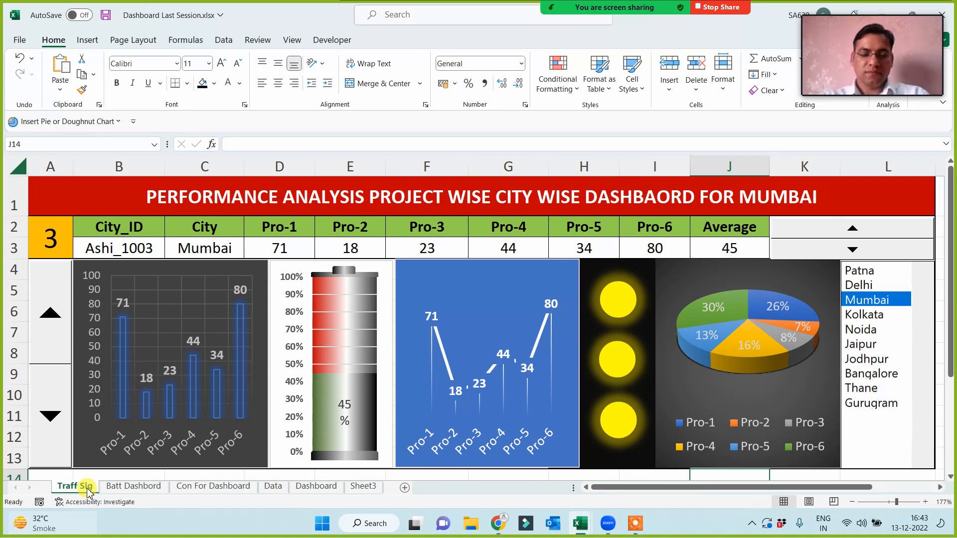
pyautogui.click(127, 489)
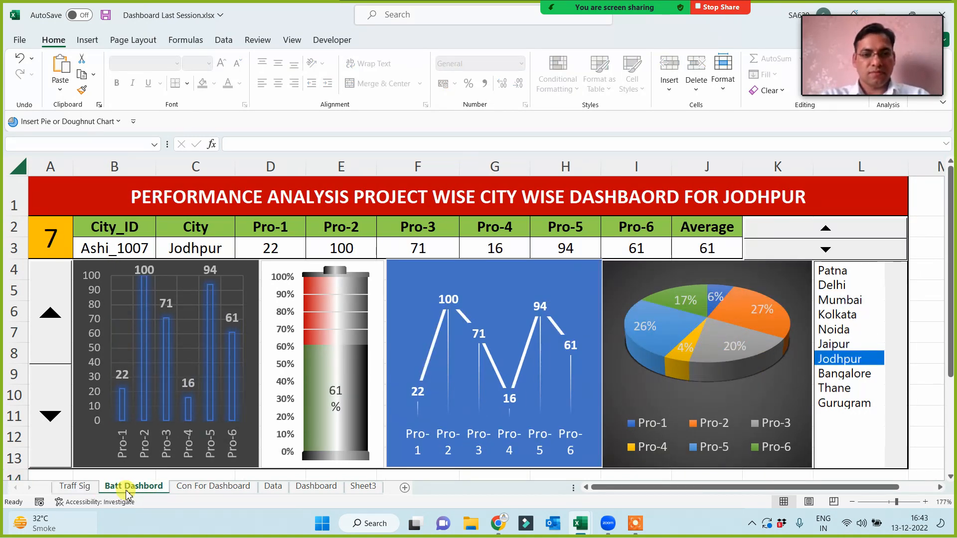
pyautogui.rightClick(126, 491)
pyautogui.click(178, 373)
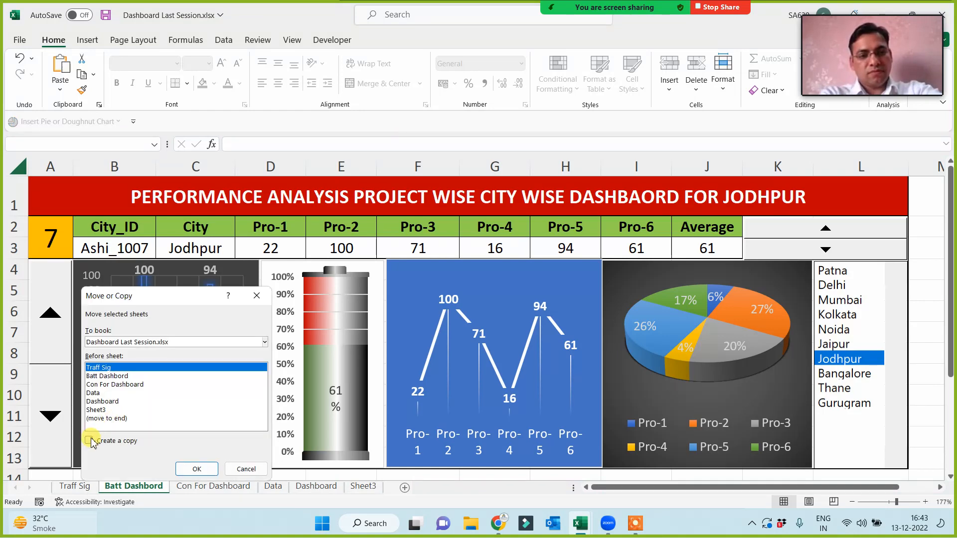
pyautogui.click(90, 440)
pyautogui.click(194, 468)
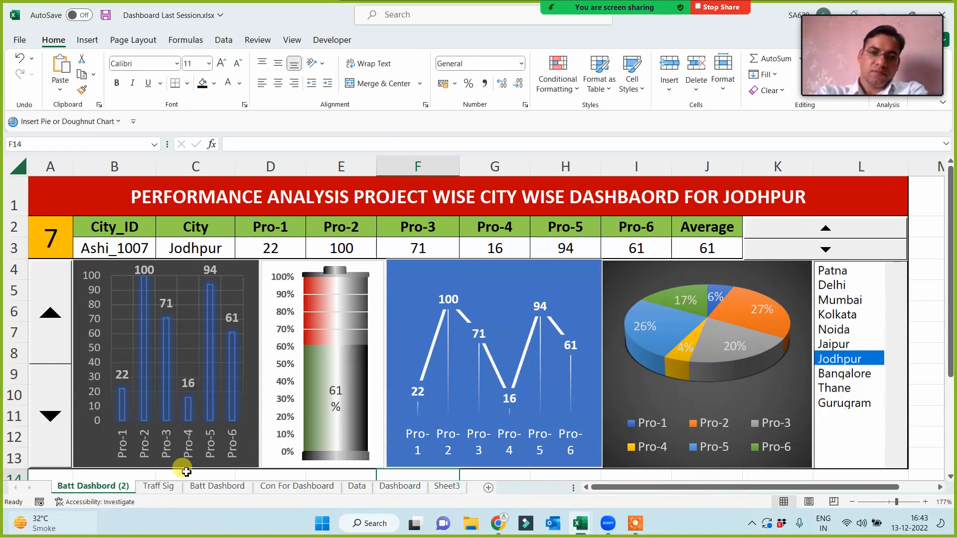
# Step: Rename the copied sheet as Speedometer Dashboard
pyautogui.doubleClick(97, 487)
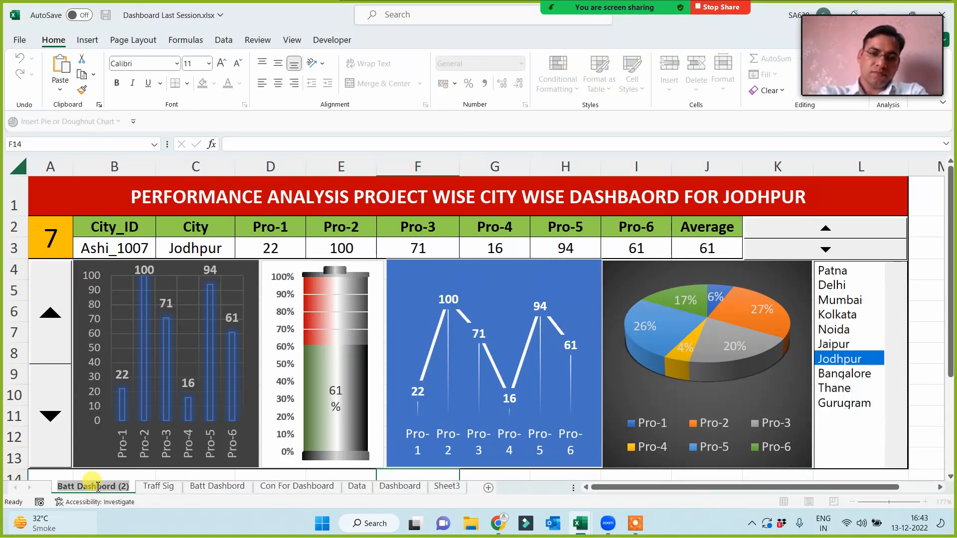
pyautogui.write('Speeo')
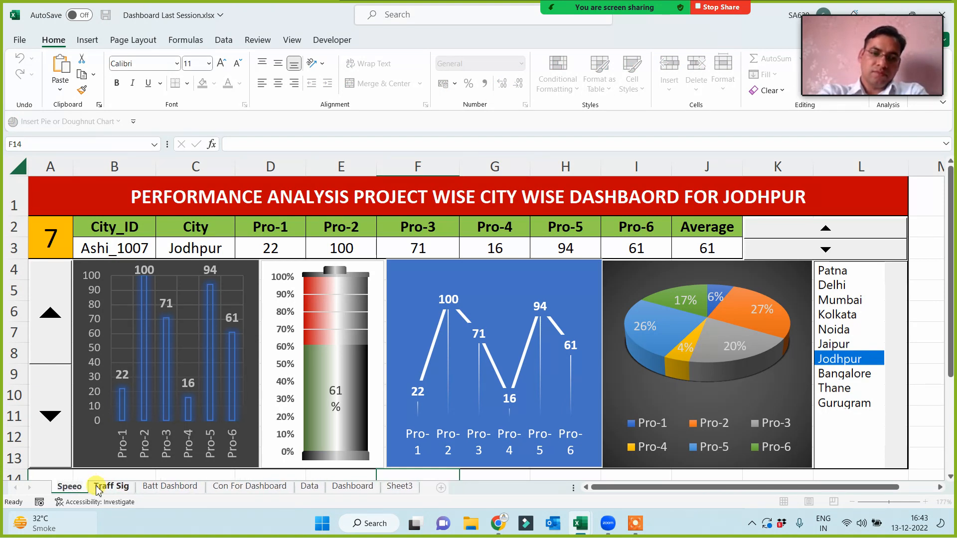
pyautogui.press('BackSpace')
pyautogui.write('dometer')
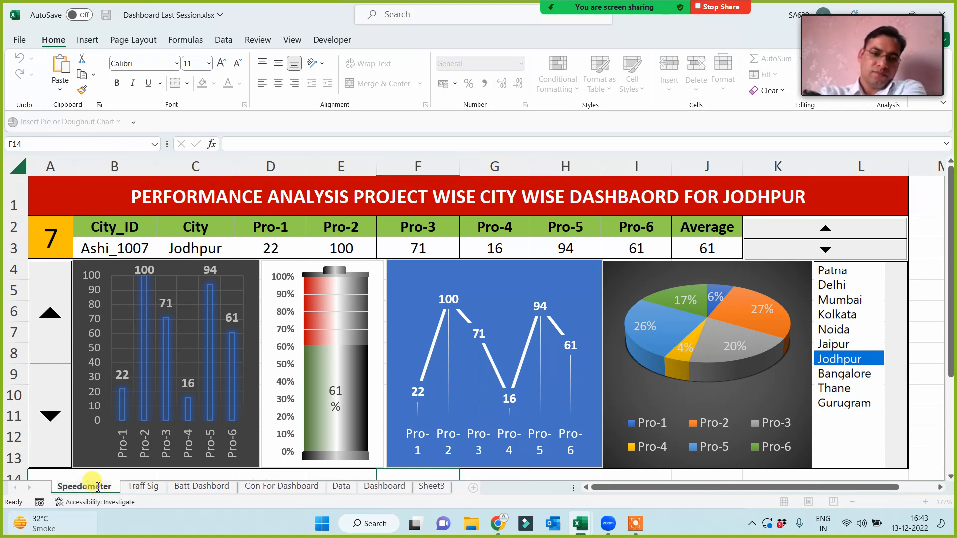
pyautogui.write(' Dashboard')
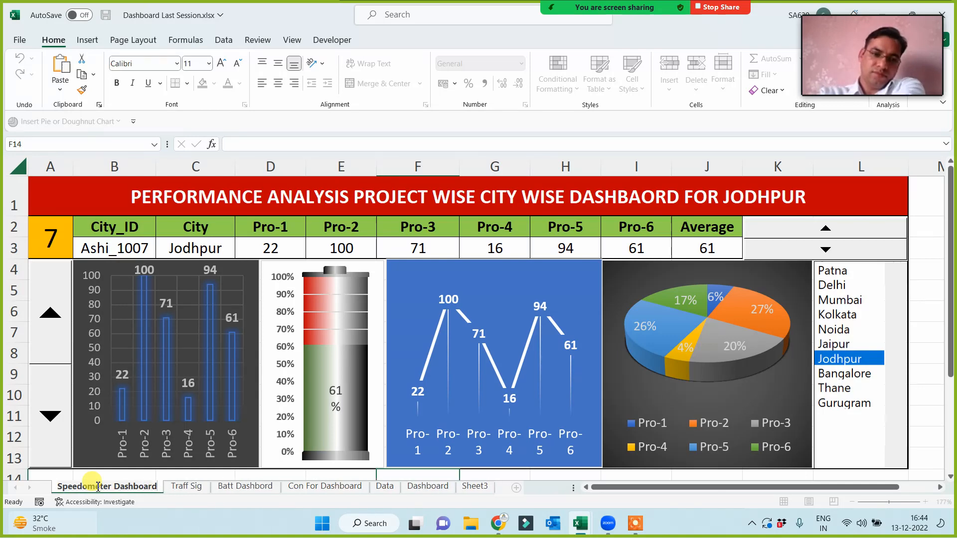
pyautogui.click(916, 309)
# Step: Delete the blue line chart between the battery chart and the pie chart
pyautogui.click(592, 280)
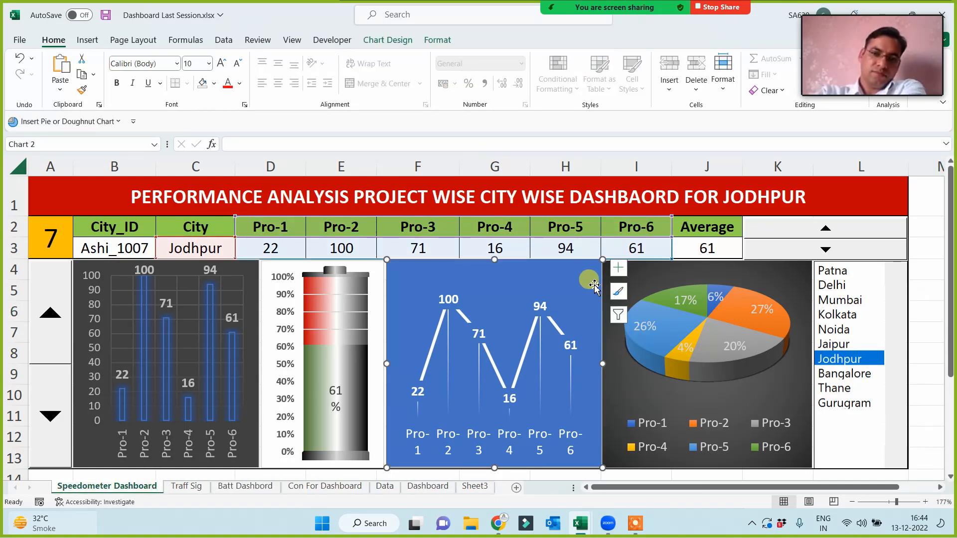
pyautogui.press('Delete')
pyautogui.click(535, 353)
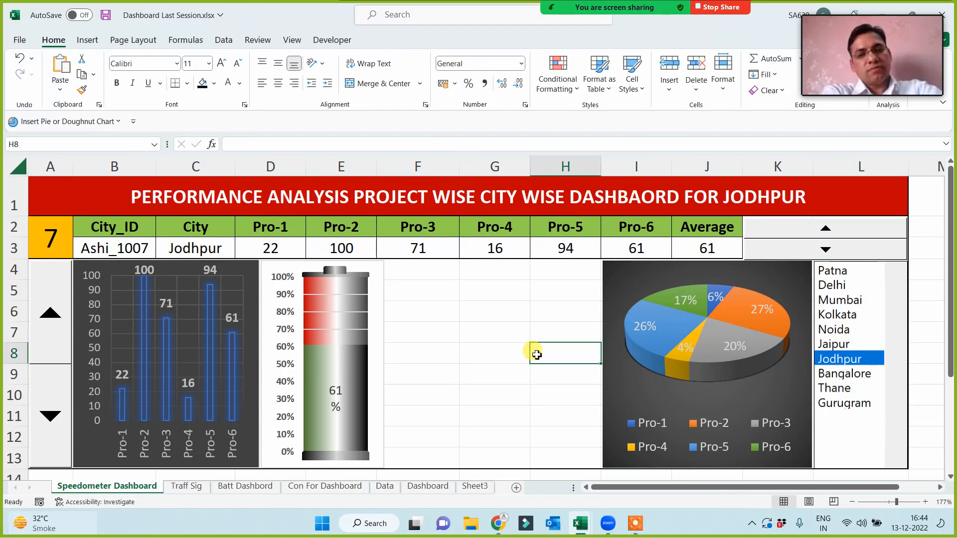
pyautogui.click(447, 360)
pyautogui.moveTo(434, 263); pyautogui.dragTo(564, 464)
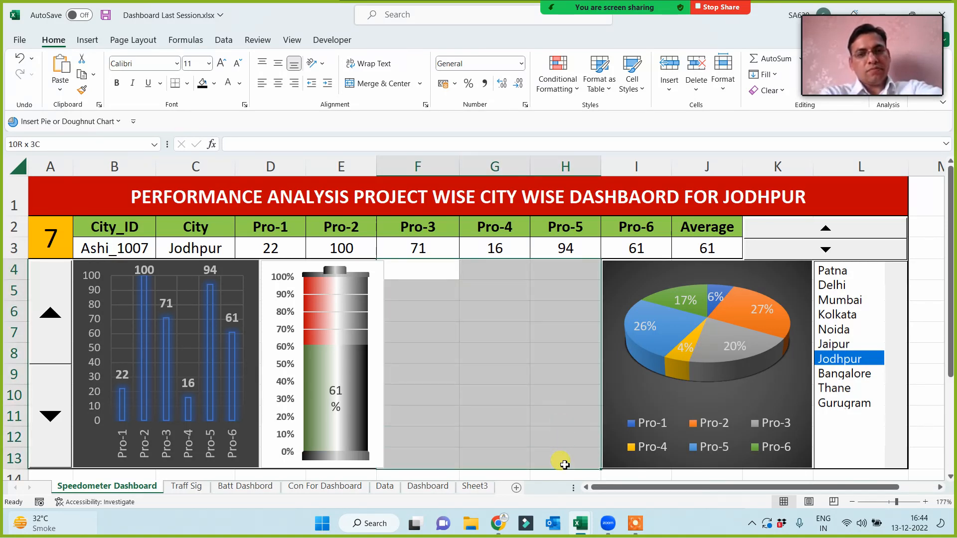
pyautogui.click(456, 294)
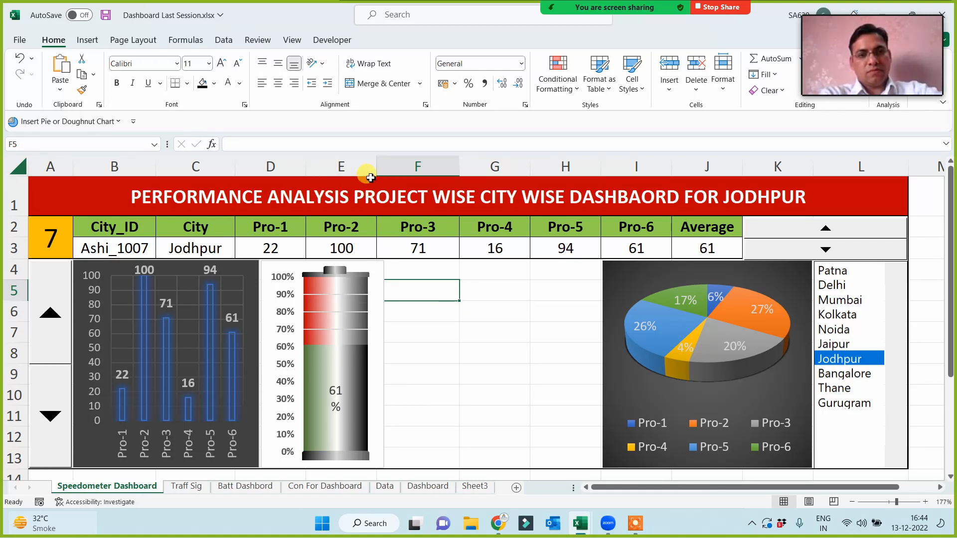
# Step: Widen column E slightly and narrow the battery chart so that it ends at the column's edge
pyautogui.moveTo(376, 163); pyautogui.dragTo(381, 164)
pyautogui.click(391, 362)
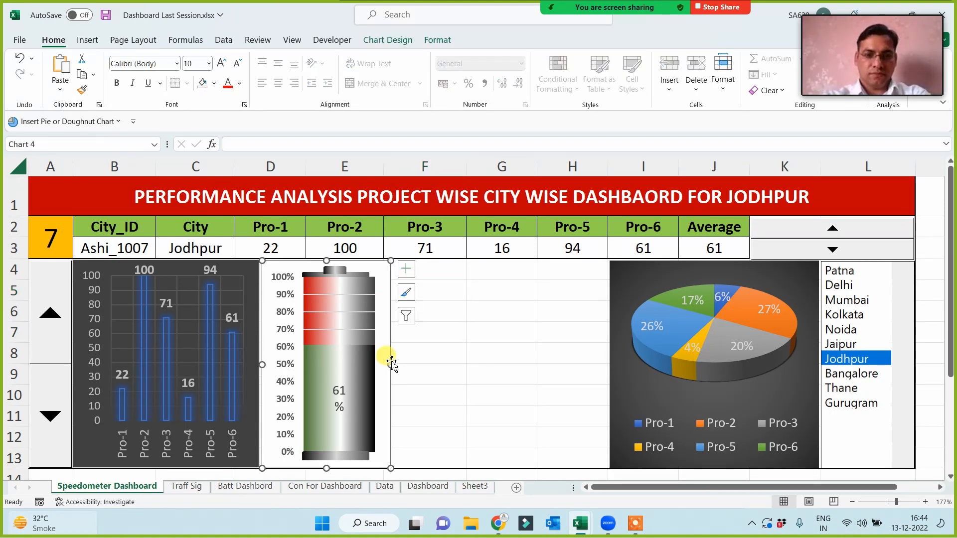
pyautogui.moveTo(391, 366); pyautogui.dragTo(384, 365)
pyautogui.click(433, 367)
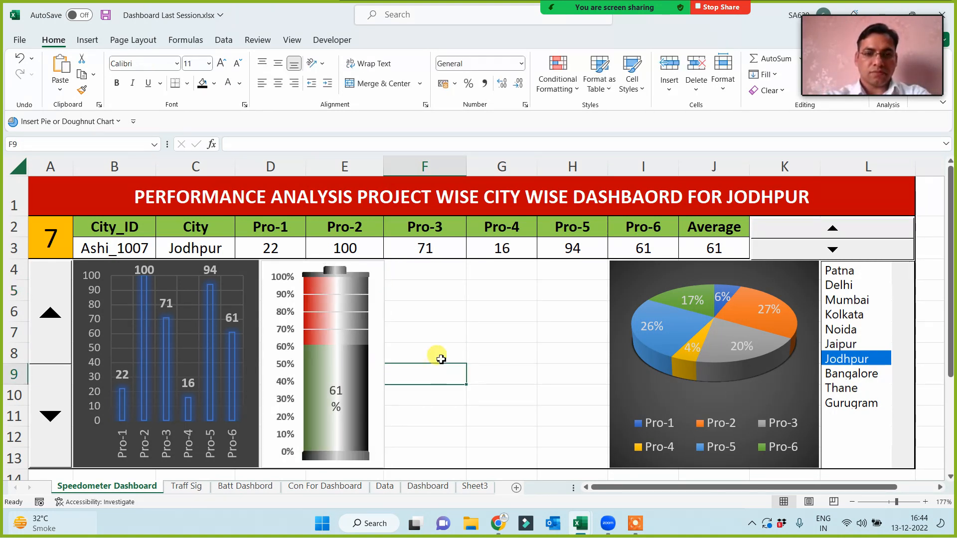
pyautogui.click(460, 325)
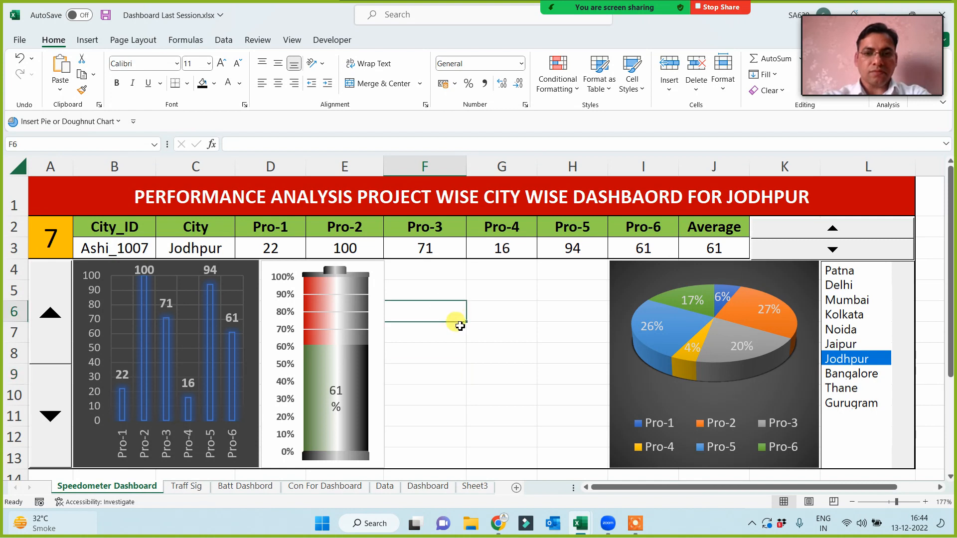
# Step: Enter the headers data1 in P2 and data2 in R2, in the empty area beside the dashboard
pyautogui.click(427, 272)
pyautogui.press('Right')
pyautogui.press('Right')
pyautogui.press('Right')
pyautogui.press('Right')
pyautogui.press('Right')
pyautogui.press('Right')
pyautogui.press('Right')
pyautogui.press('Right')
pyautogui.press('Right')
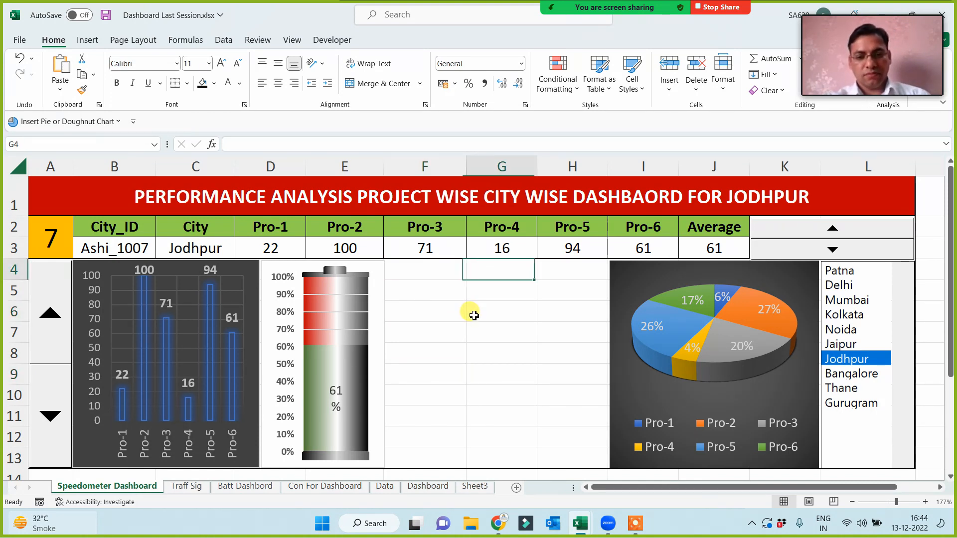
pyautogui.press('Right')
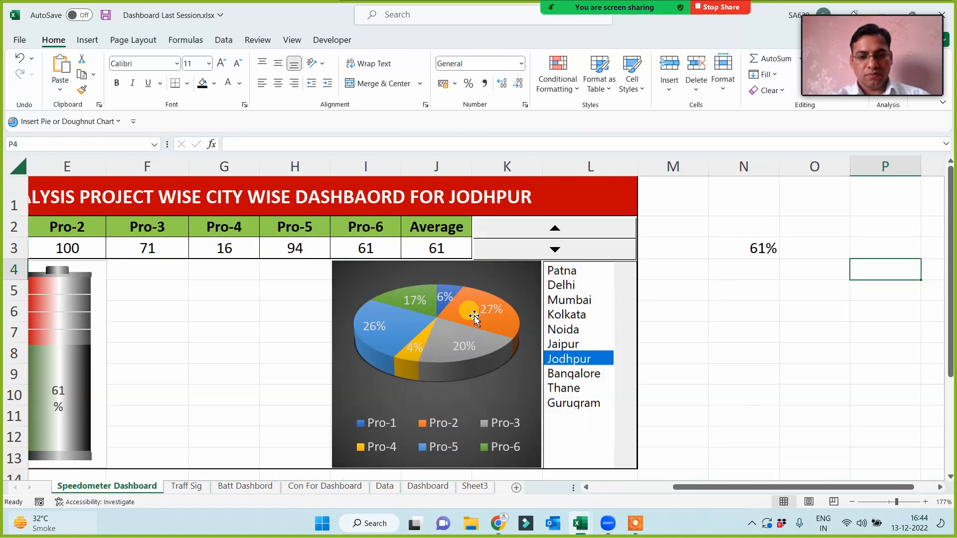
pyautogui.press('Right')
pyautogui.press('Right')
pyautogui.press('Right')
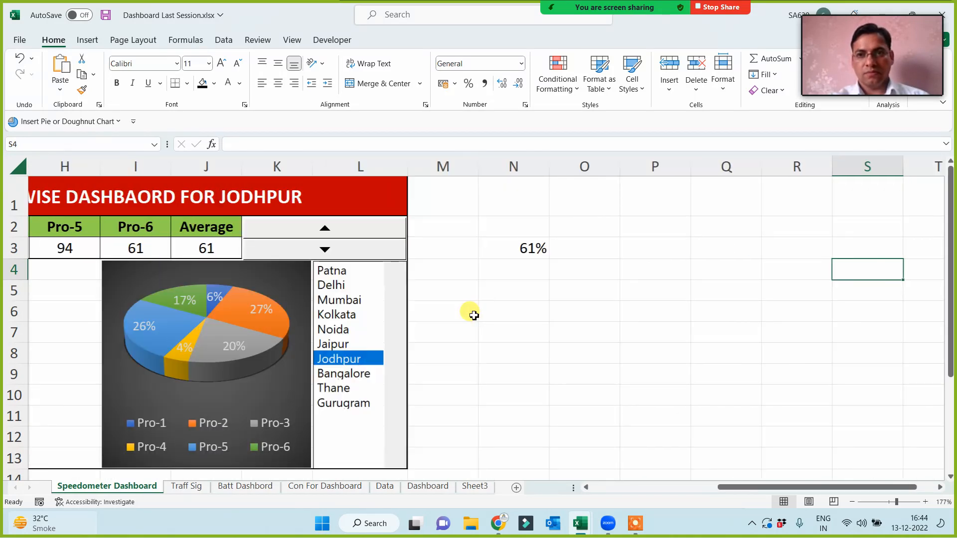
pyautogui.press('Left')
pyautogui.press('Left')
pyautogui.press('Left')
pyautogui.press('Up')
pyautogui.press('Up')
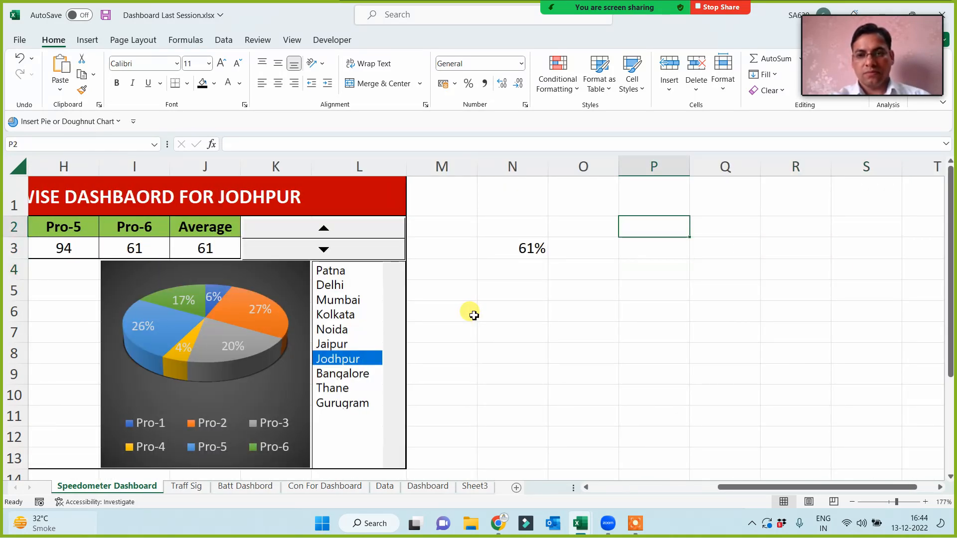
pyautogui.write('data')
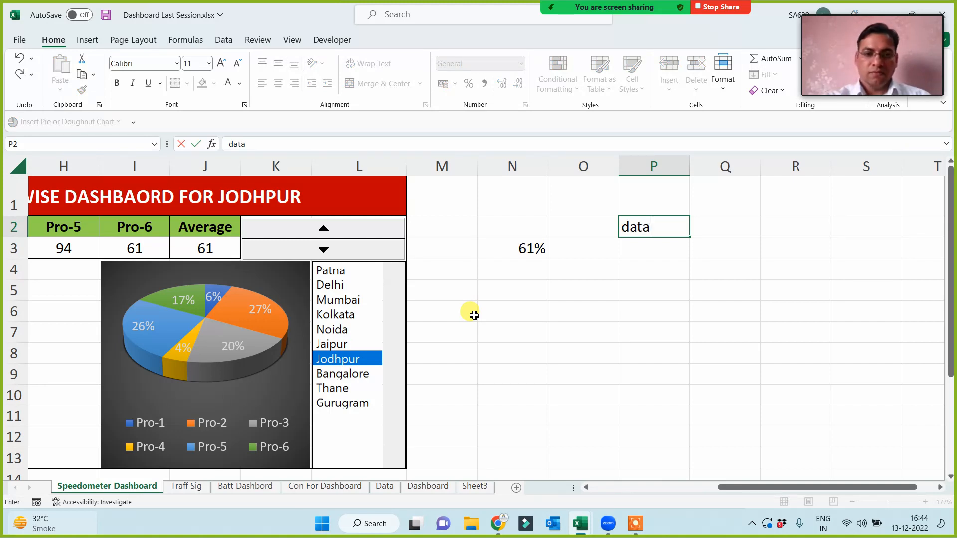
pyautogui.press('Right')
pyautogui.press('Right')
pyautogui.write('data')
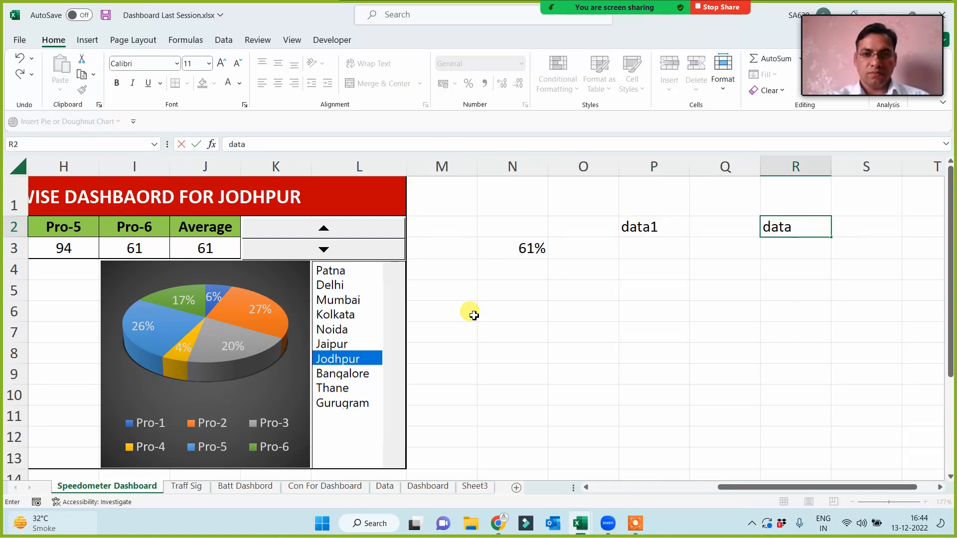
pyautogui.press('Return')
# Step: Enter 10 in P3 and P4 under data1 and fill the value down to P13
pyautogui.press('Left')
pyautogui.press('Left')
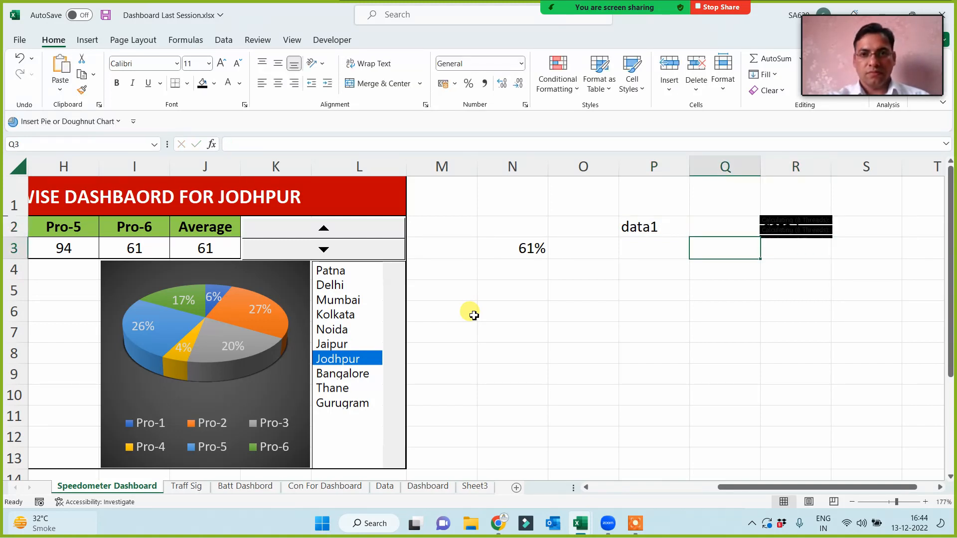
pyautogui.write('10')
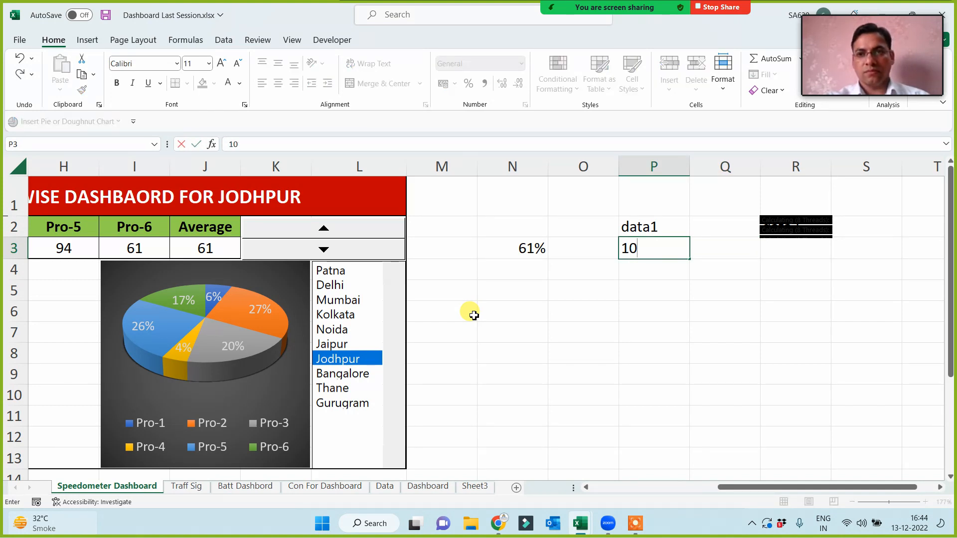
pyautogui.press('Return')
pyautogui.write('10')
pyautogui.press('Return')
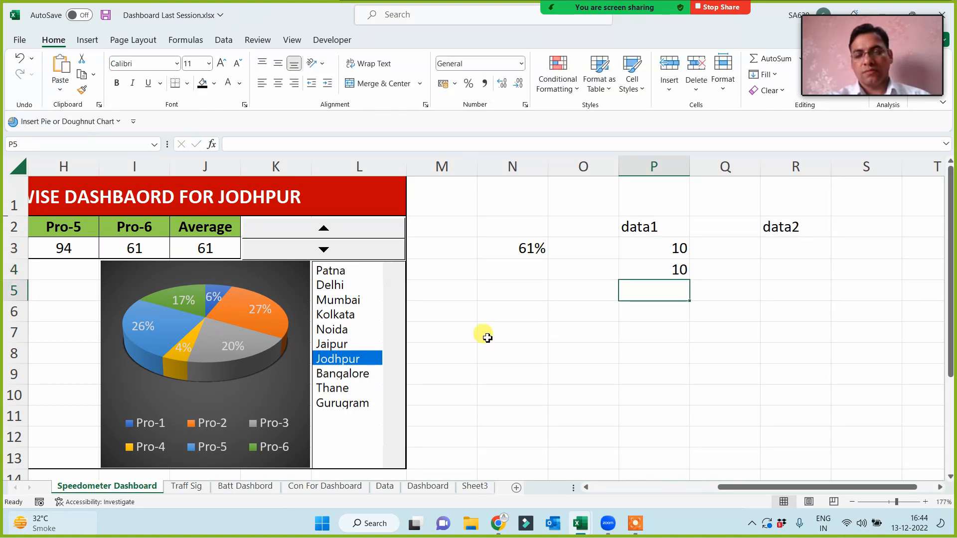
pyautogui.click(668, 270)
pyautogui.moveTo(692, 288); pyautogui.dragTo(675, 456)
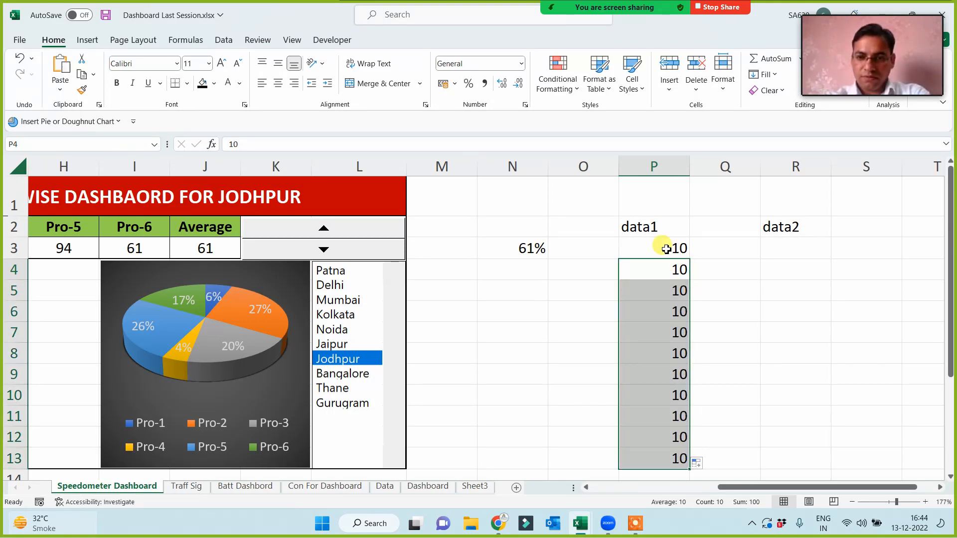
# Step: Check the total of the data1 values and set the last one, P13, to 100
pyautogui.moveTo(675, 247); pyautogui.dragTo(667, 454)
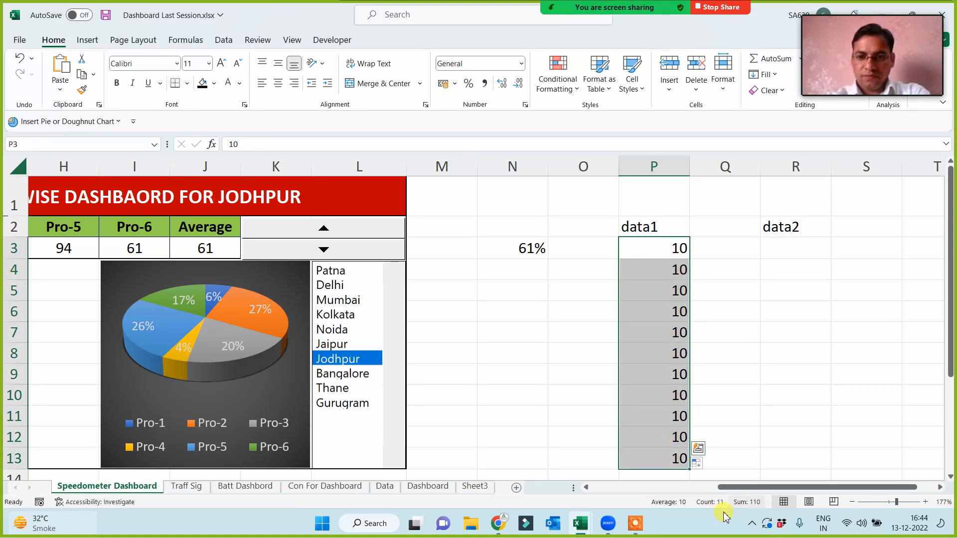
pyautogui.moveTo(659, 244); pyautogui.dragTo(658, 441)
pyautogui.click(666, 456)
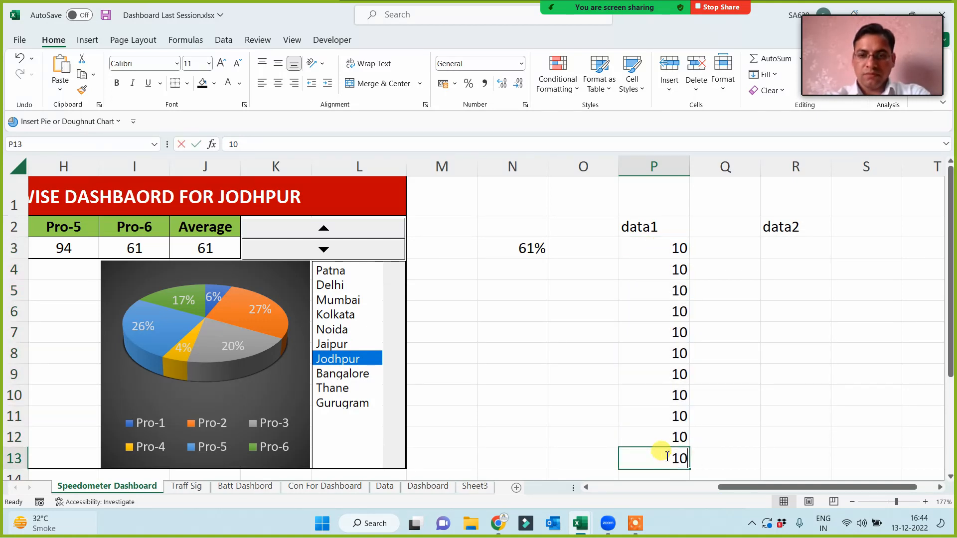
pyautogui.write('0')
pyautogui.click(796, 393)
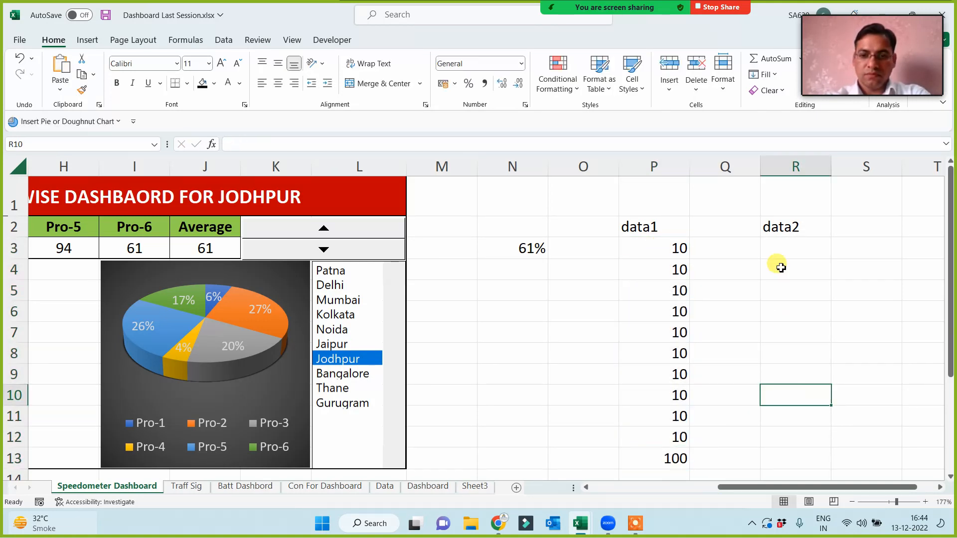
# Step: Link R3 under data2 to the city's Average value in J3 with a formula
pyautogui.click(783, 252)
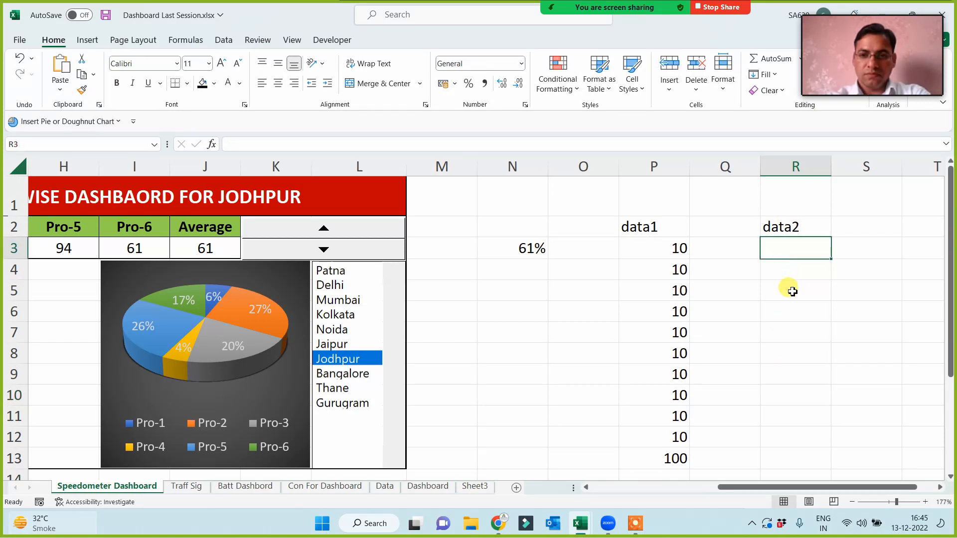
pyautogui.write('=')
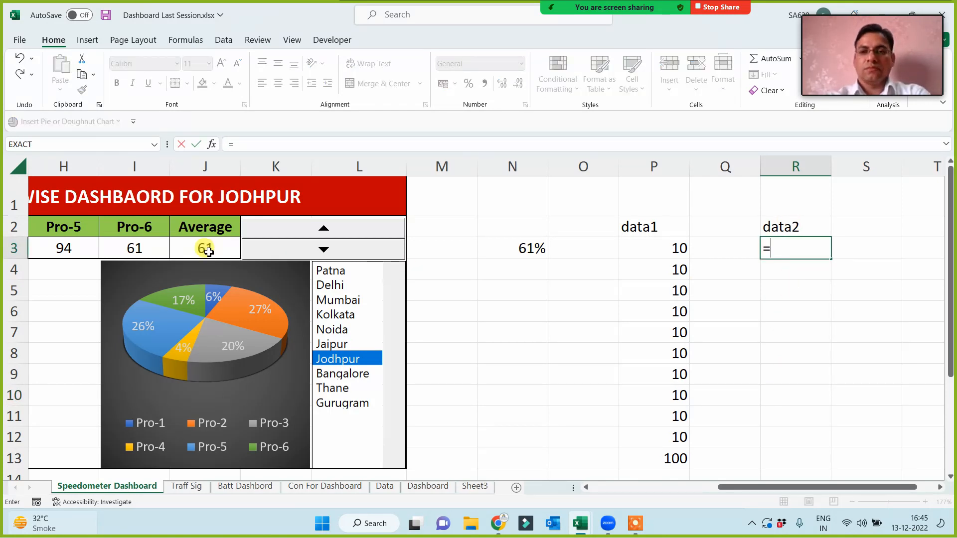
pyautogui.click(207, 249)
pyautogui.press('Return')
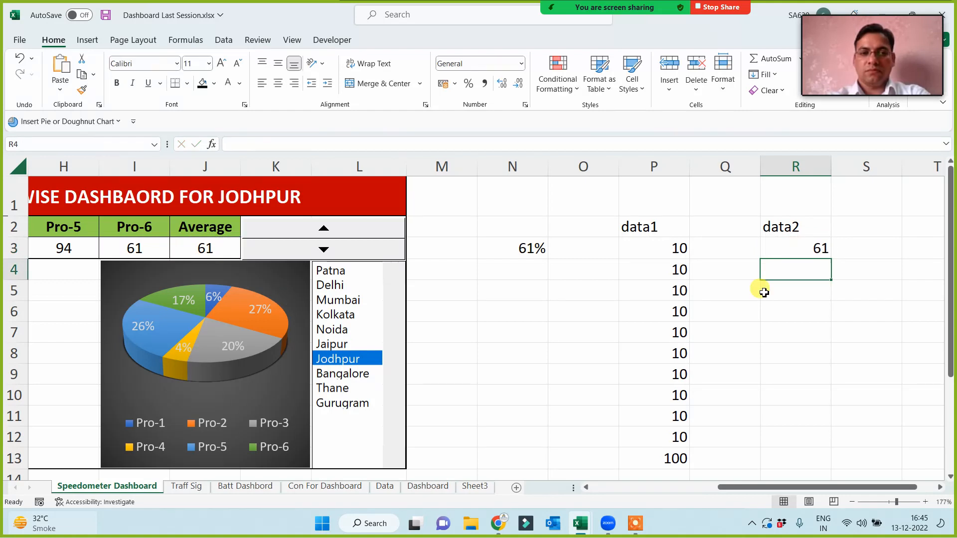
pyautogui.click(794, 246)
pyautogui.click(803, 269)
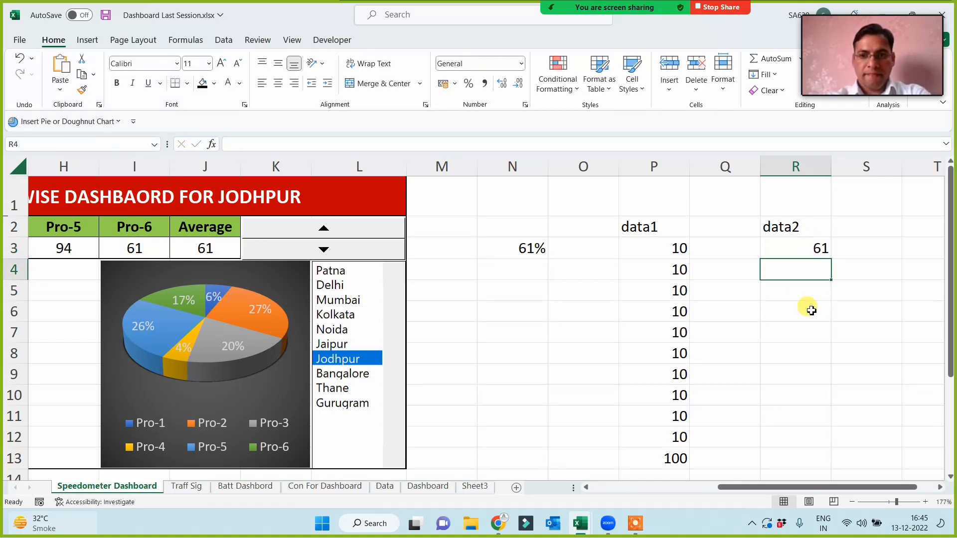
# Step: Complete the data2 column with 1 in R4 and the formula =200-(R3+R4) in R5
pyautogui.write('1')
pyautogui.click(801, 295)
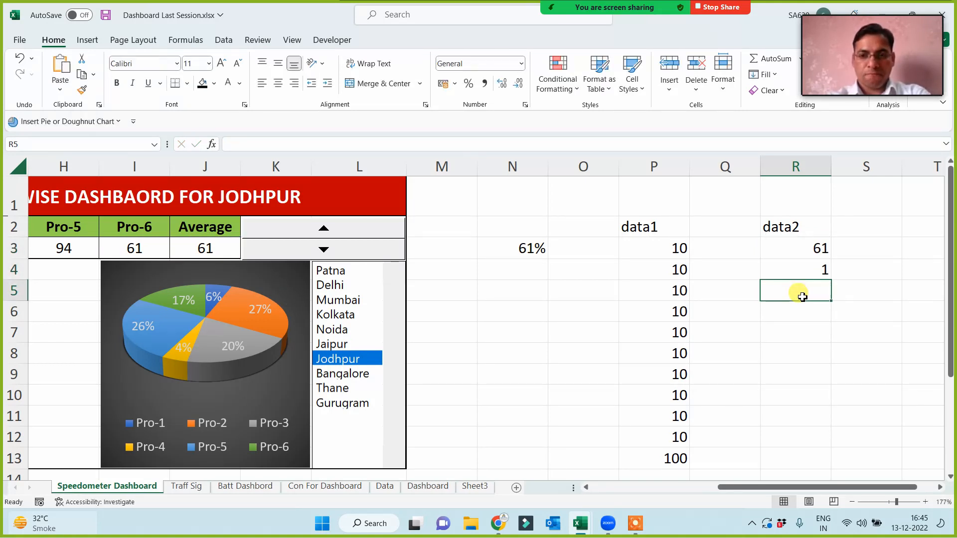
pyautogui.write('=200-(')
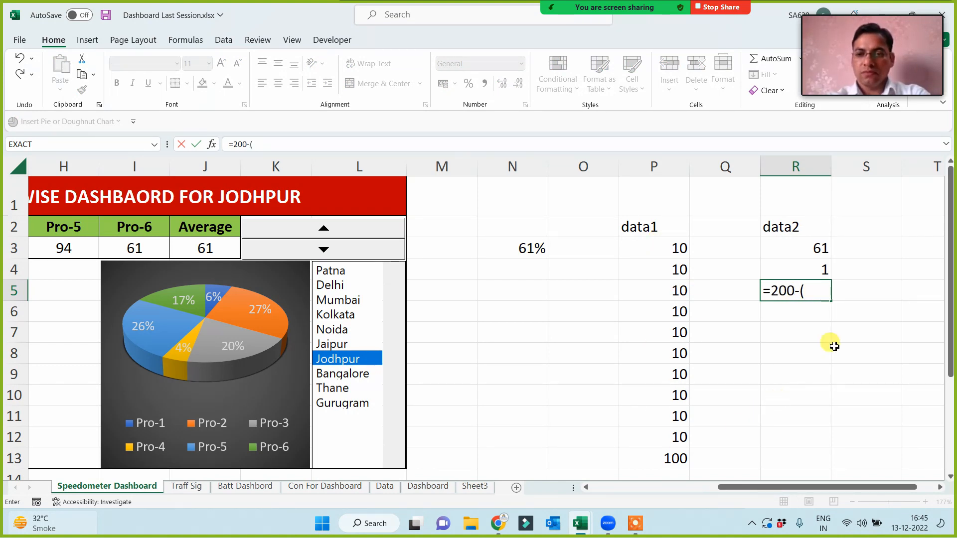
pyautogui.click(809, 248)
pyautogui.write('+')
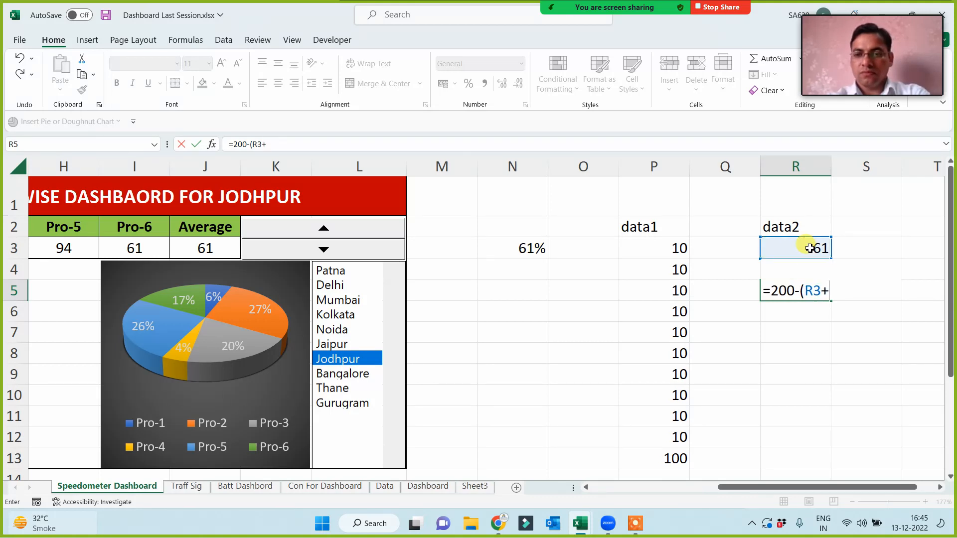
pyautogui.write('r4)')
pyautogui.press('Return')
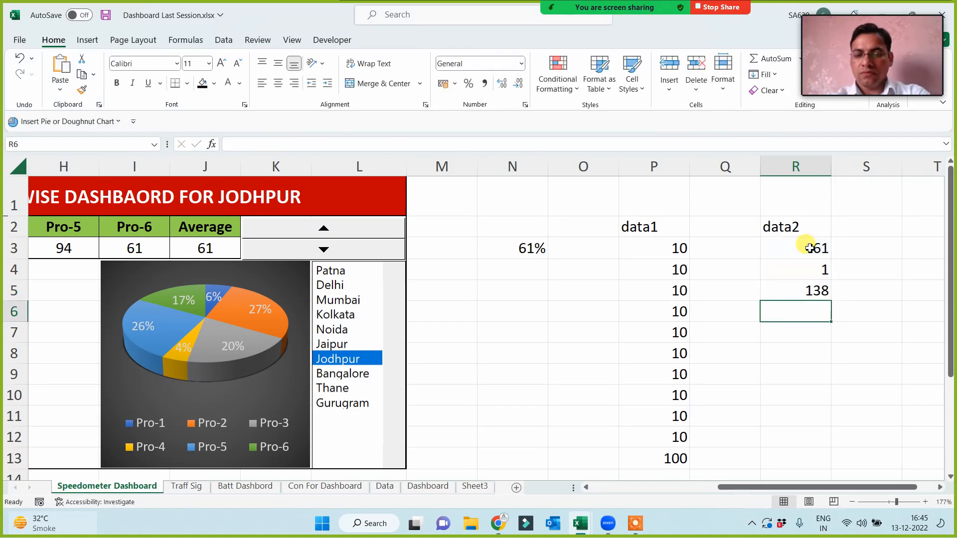
# Step: Compare the total of the data1 values in P3:P13 with that of the data2 values in R3:R5
pyautogui.moveTo(666, 248); pyautogui.dragTo(661, 460)
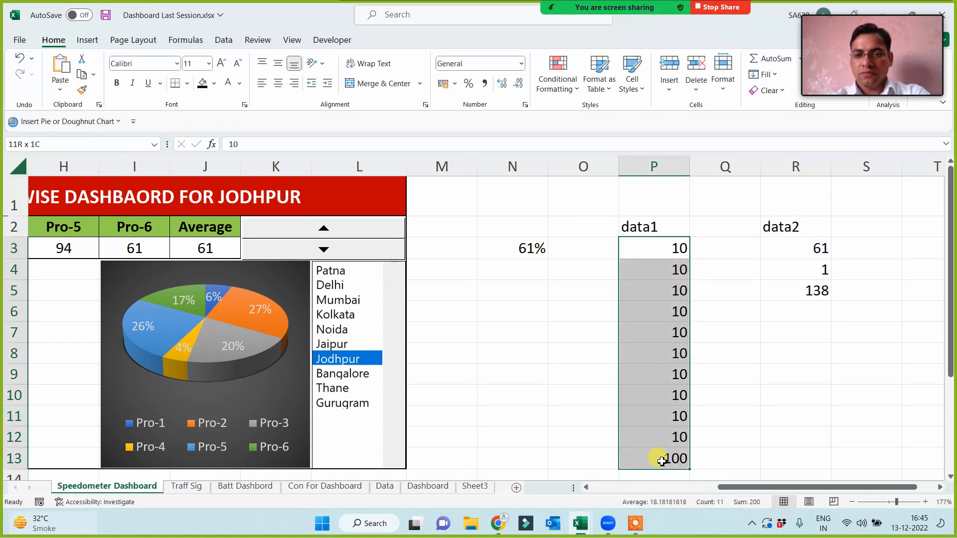
pyautogui.click(805, 256)
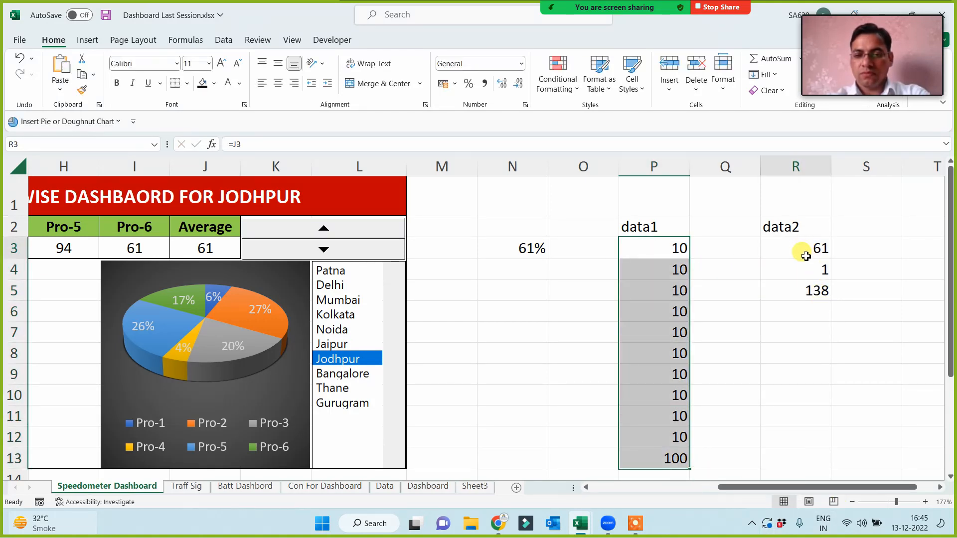
pyautogui.moveTo(805, 256); pyautogui.dragTo(808, 294)
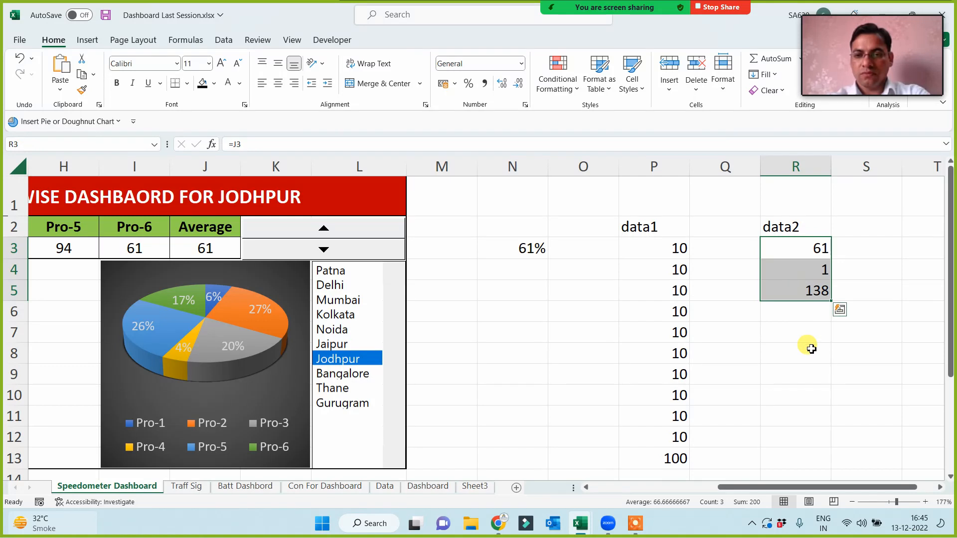
pyautogui.click(794, 289)
pyautogui.click(807, 270)
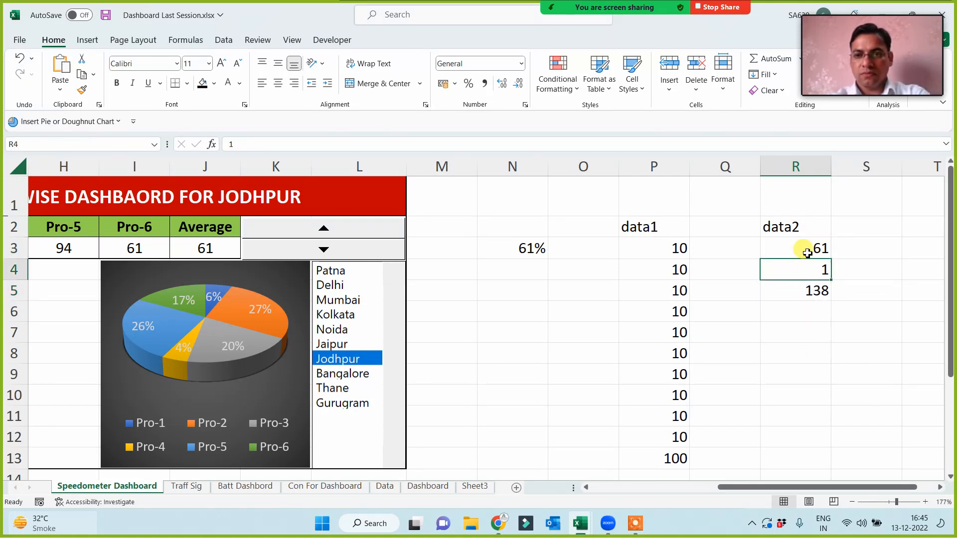
pyautogui.moveTo(803, 249); pyautogui.dragTo(803, 286)
pyautogui.click(796, 348)
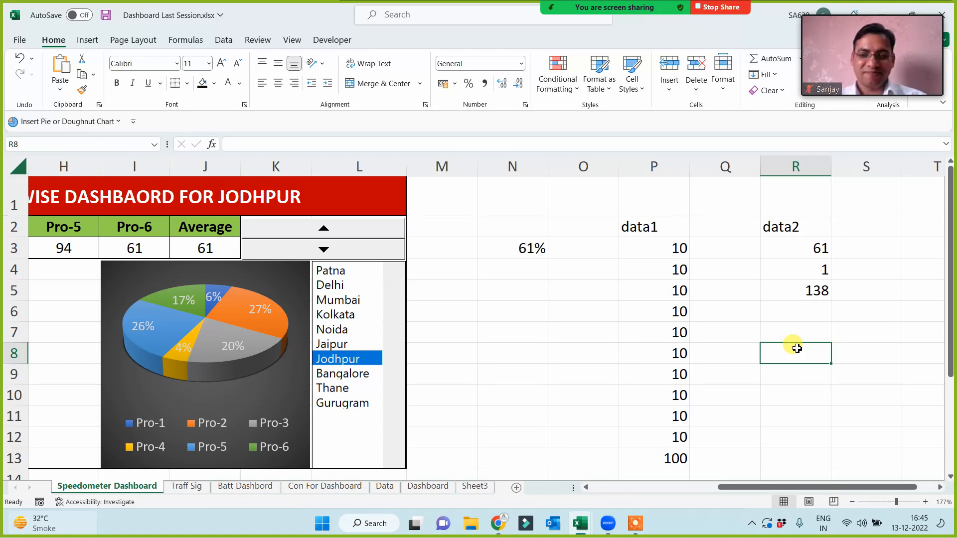
pyautogui.moveTo(666, 242); pyautogui.dragTo(658, 459)
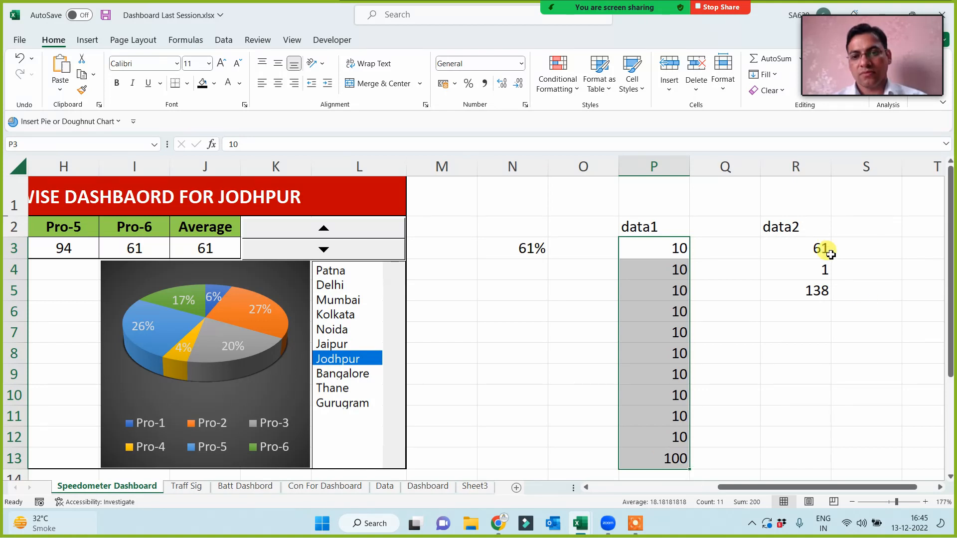
pyautogui.moveTo(820, 248); pyautogui.dragTo(814, 291)
pyautogui.click(806, 362)
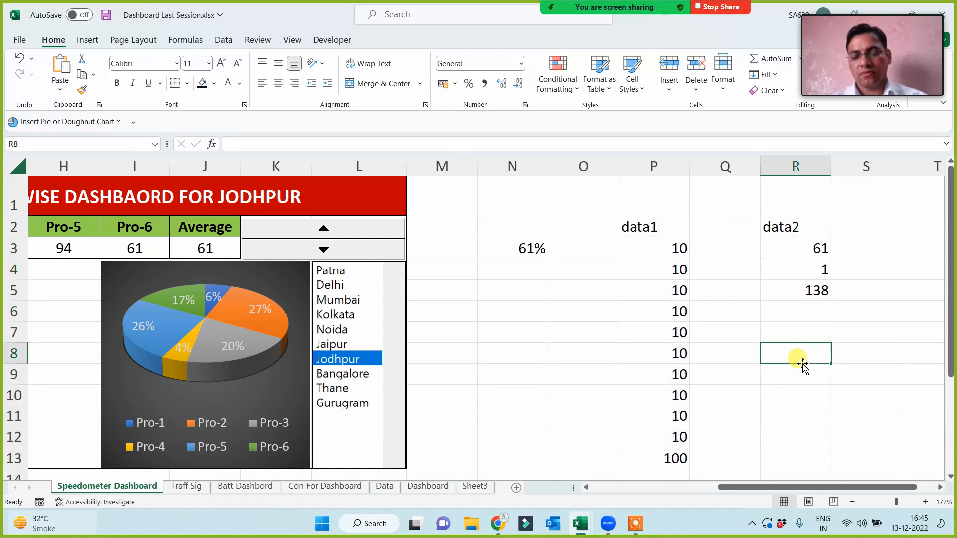
# Step: Switch the dashboard city to Patna and insert a doughnut chart based on the data1 range P2:P13
pyautogui.click(331, 273)
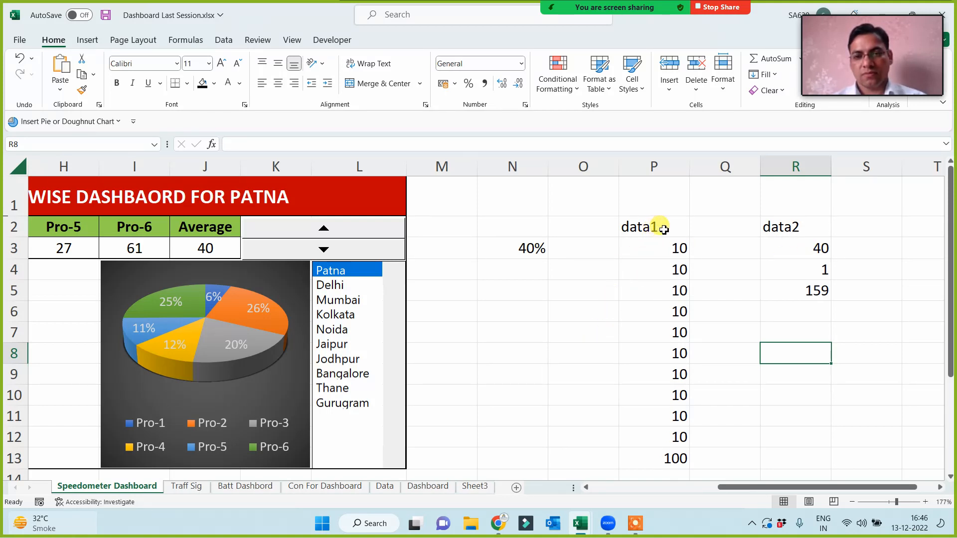
pyautogui.moveTo(651, 225); pyautogui.dragTo(663, 458)
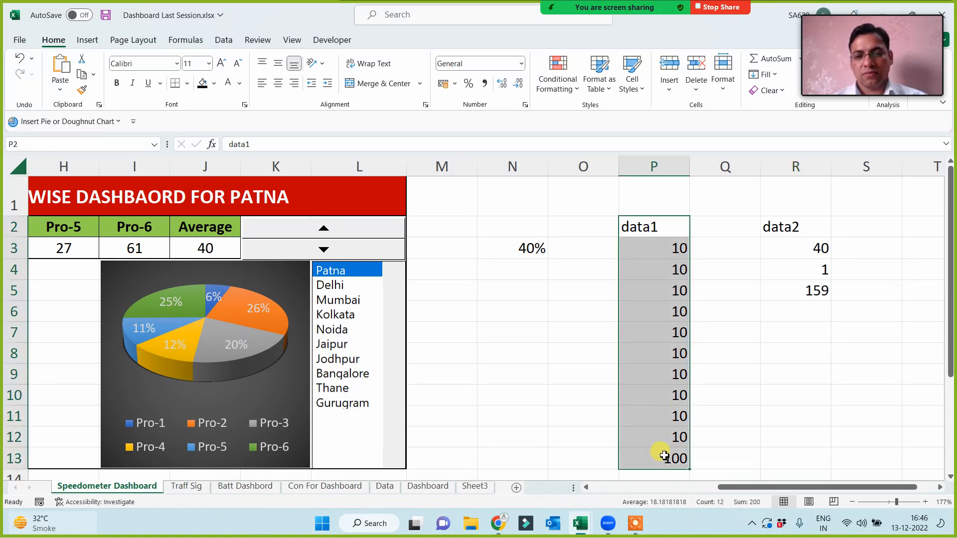
pyautogui.click(93, 42)
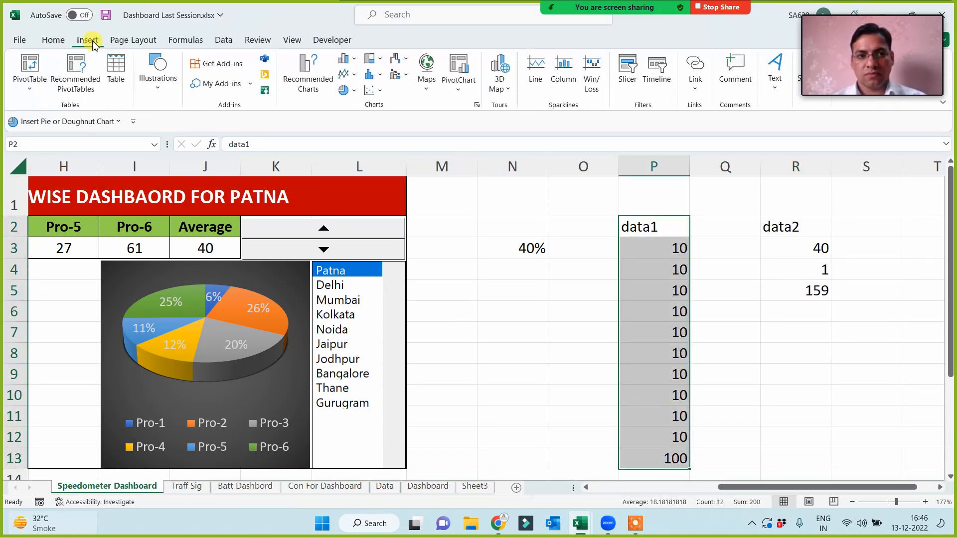
pyautogui.click(351, 91)
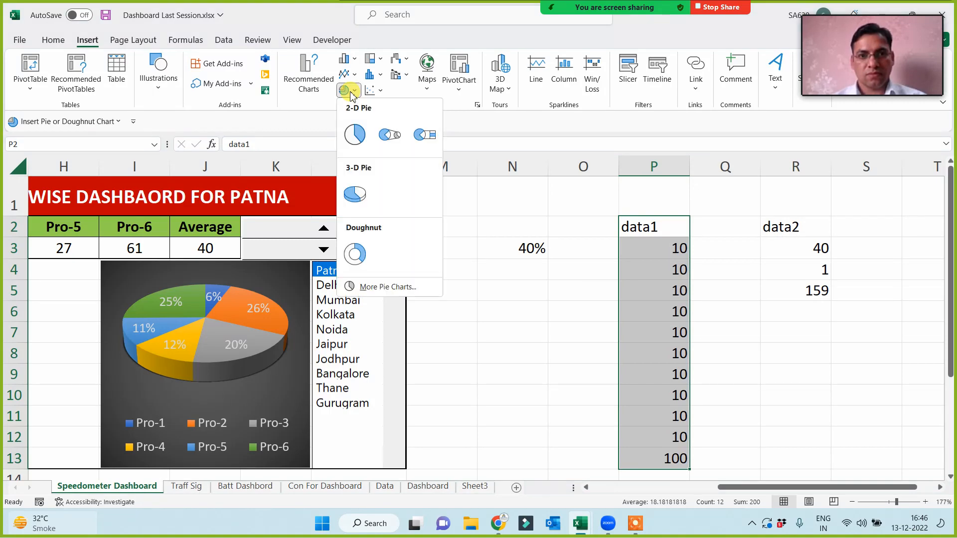
pyautogui.click(355, 254)
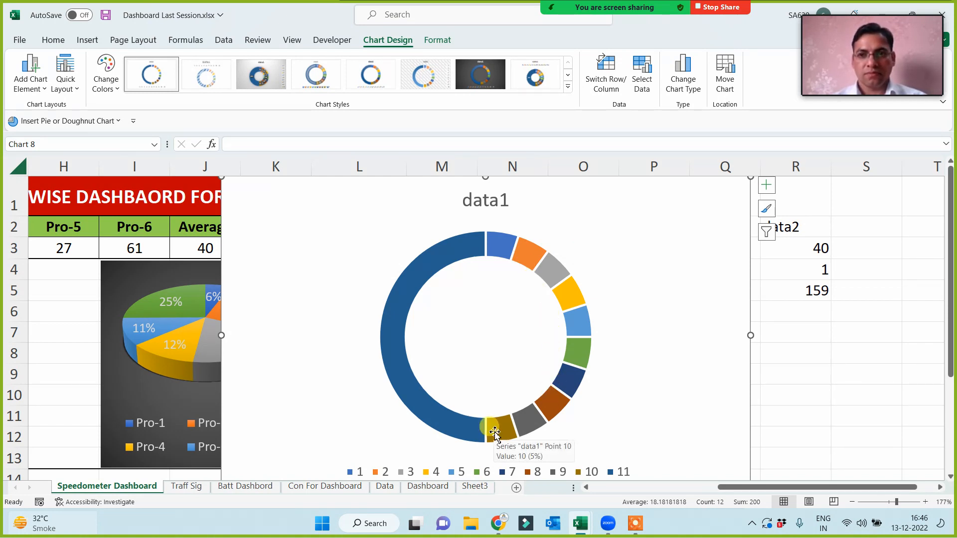
# Step: Delete the title and the legend from the data1 doughnut chart
pyautogui.click(512, 204)
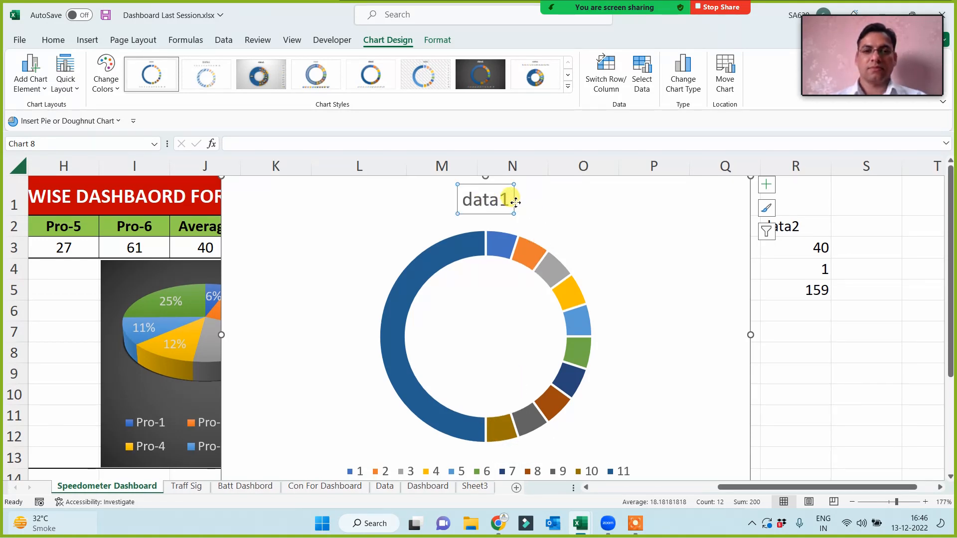
pyautogui.press('Delete')
pyautogui.click(526, 471)
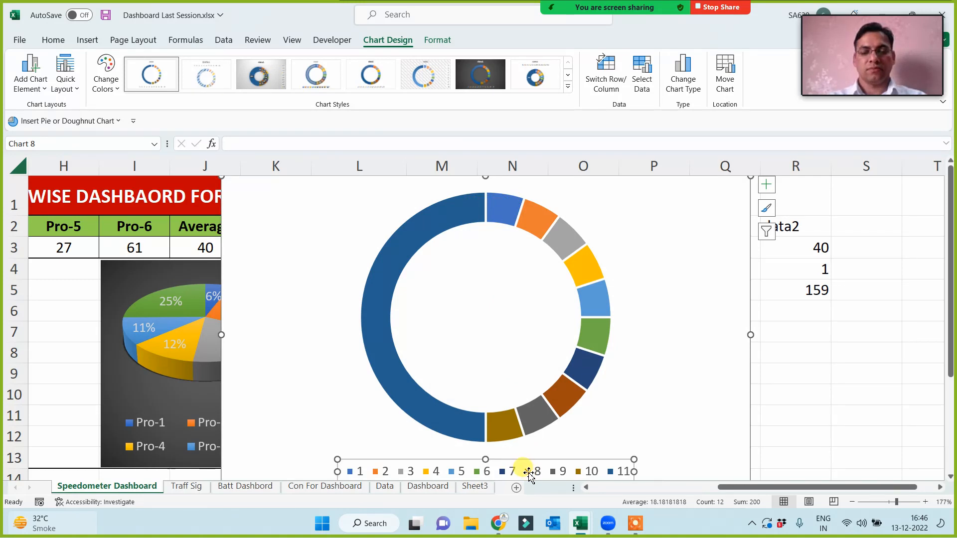
pyautogui.press('Delete')
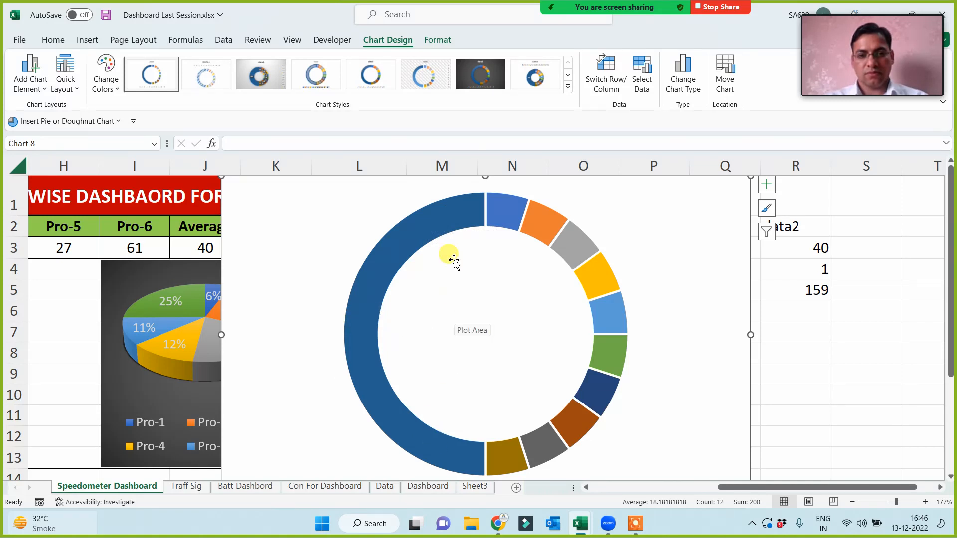
# Step: Open the format options of the data1 series and set the angle of first slice to 270°
pyautogui.click(452, 224)
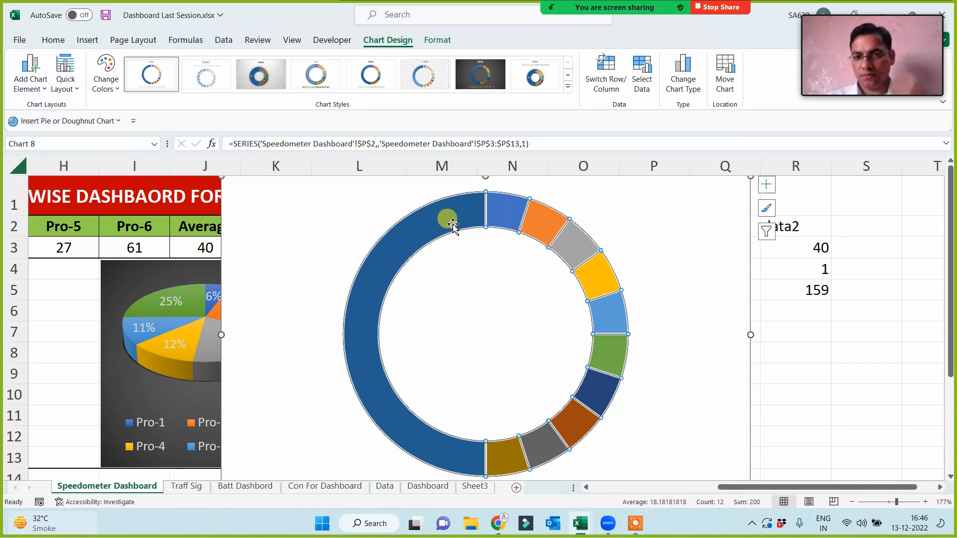
pyautogui.rightClick(451, 224)
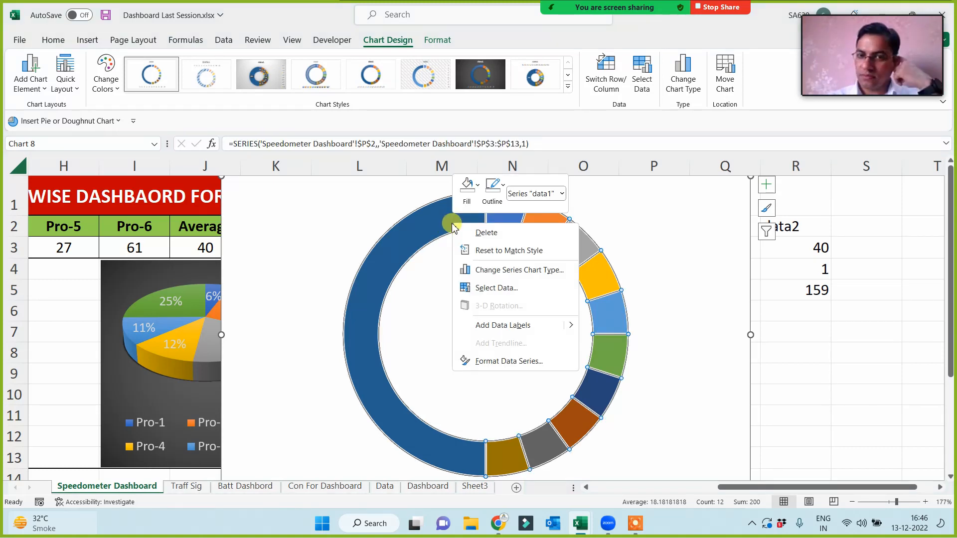
pyautogui.click(511, 365)
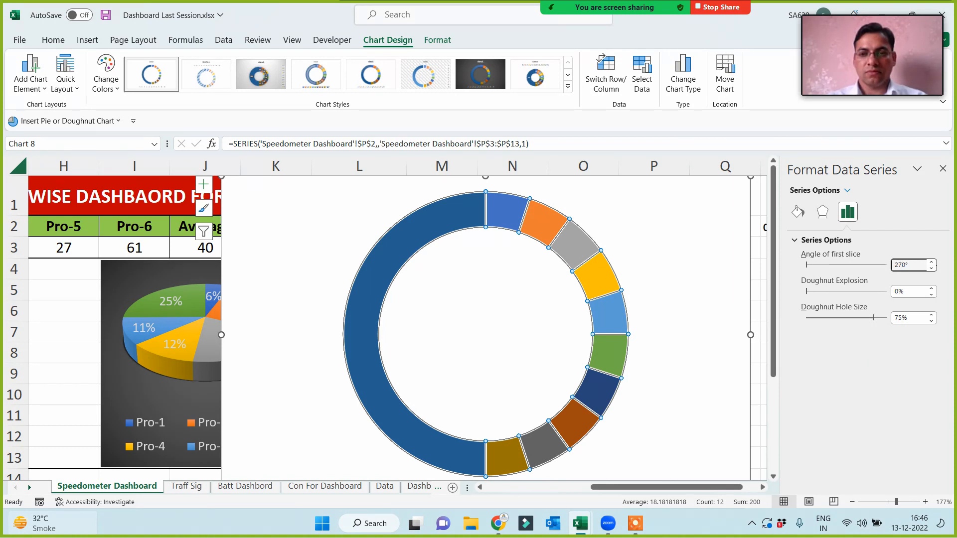
pyautogui.write('270')
pyautogui.press('Return')
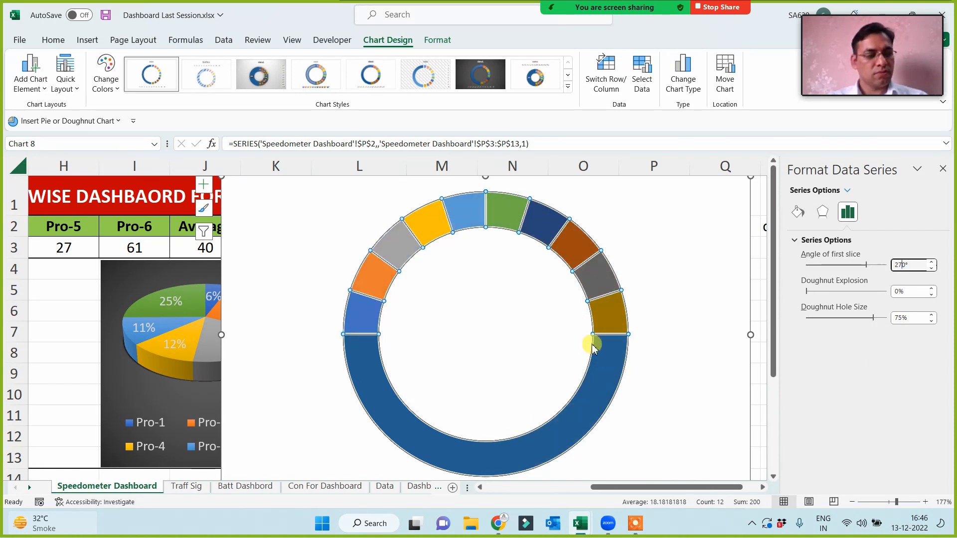
# Step: Give the doughnut ring a bevelled look with a preset shape effect and a doughnut hole size of 47%
pyautogui.moveTo(596, 369)
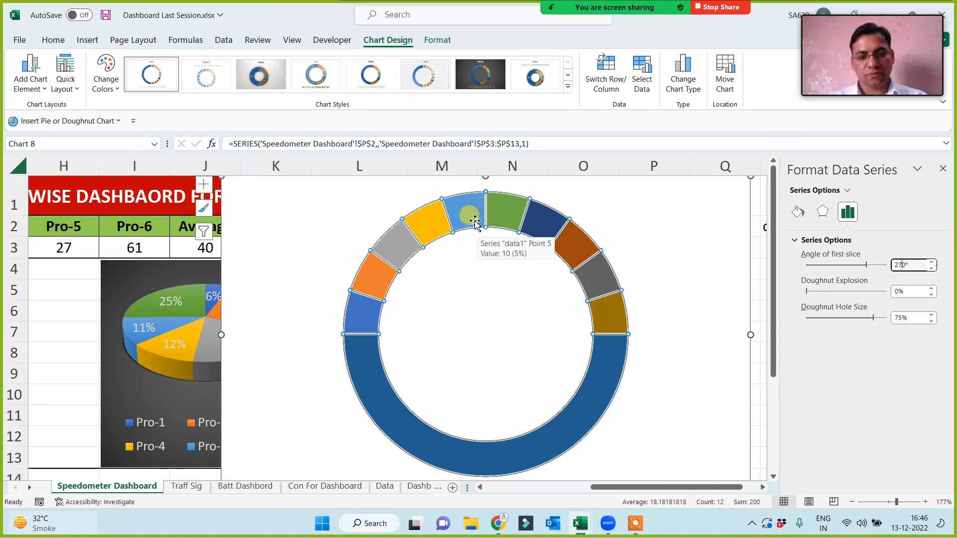
pyautogui.click(434, 42)
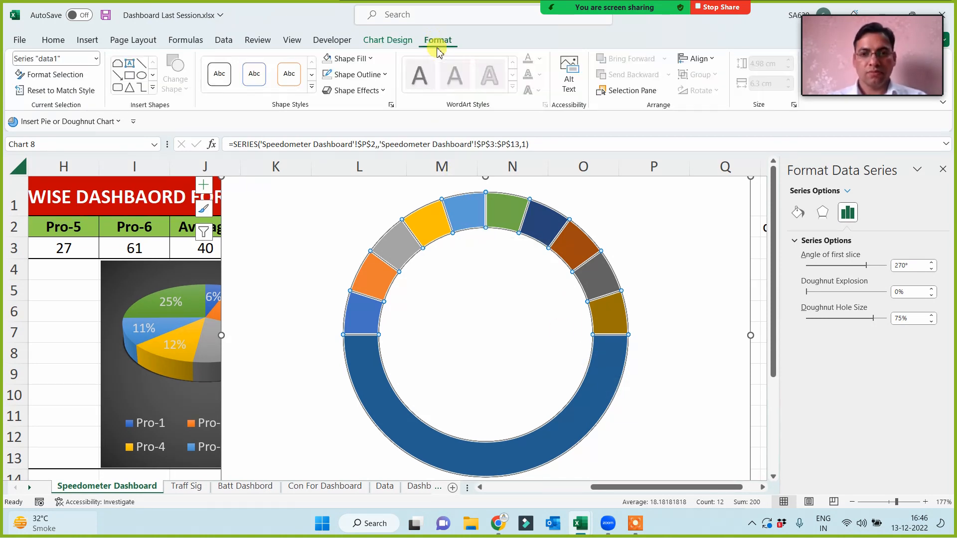
pyautogui.click(383, 92)
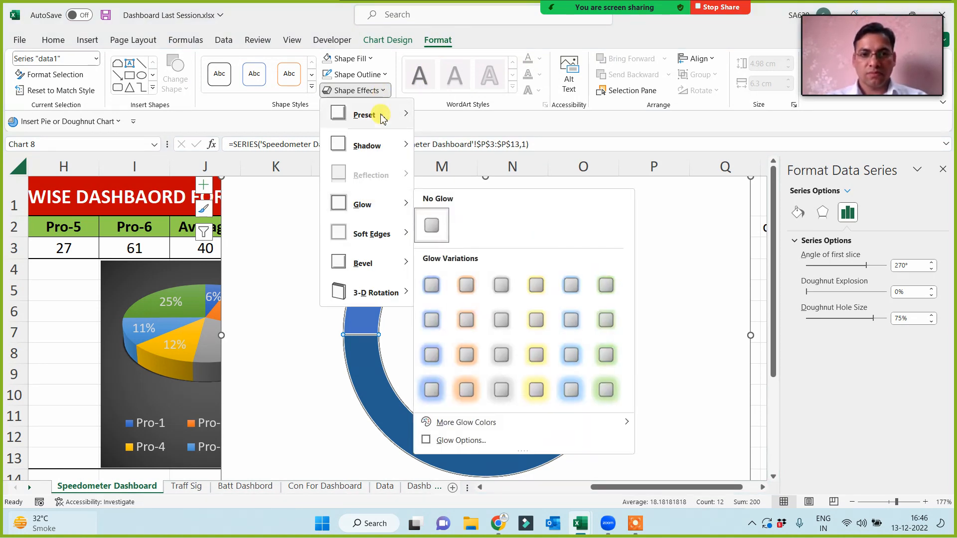
pyautogui.moveTo(406, 117)
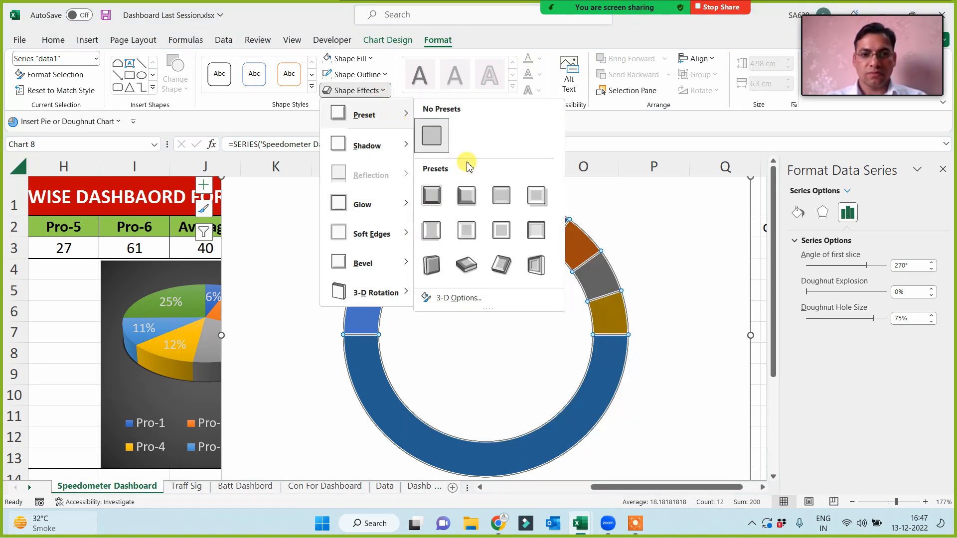
pyautogui.click(500, 197)
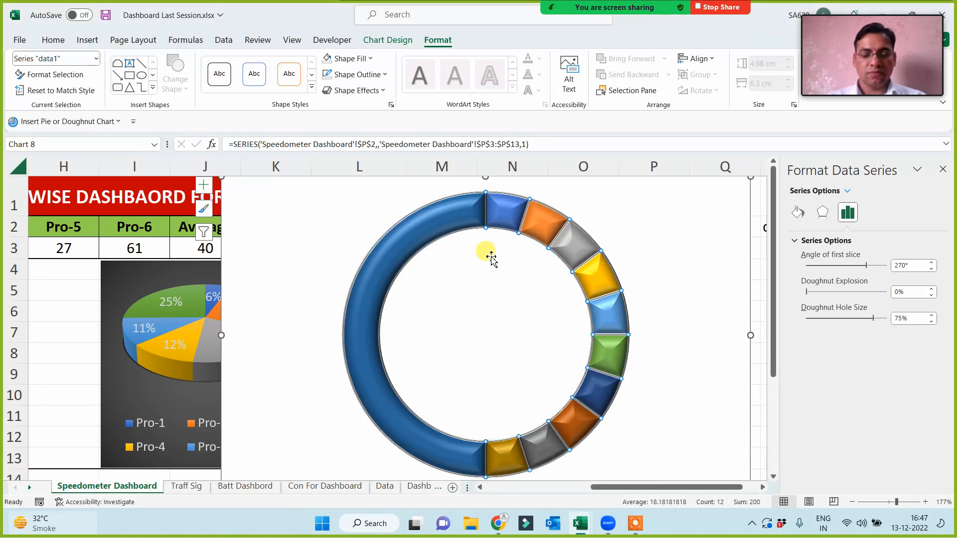
pyautogui.click(327, 77)
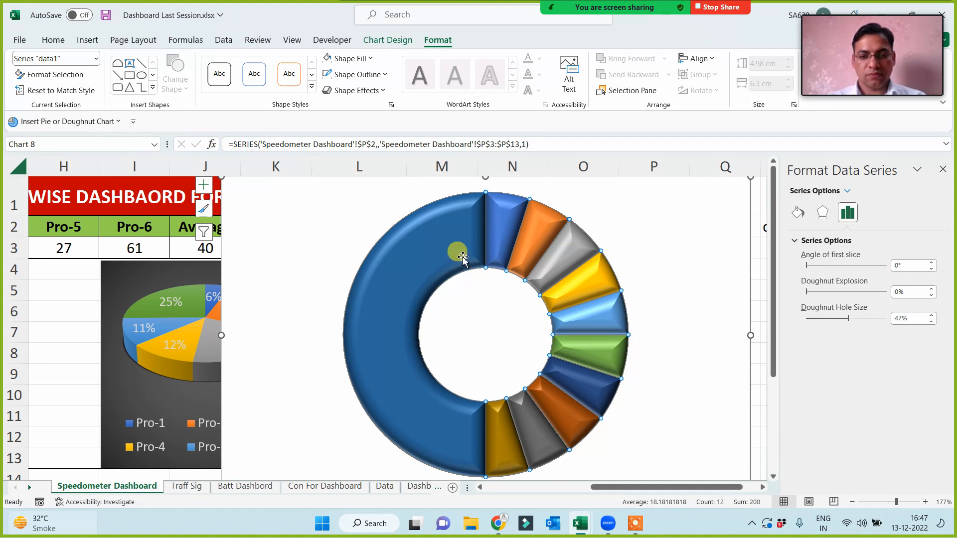
# Step: Set the bevelled ring's angle of first slice back to 270° and add data labels to the data1 series
pyautogui.click(897, 266)
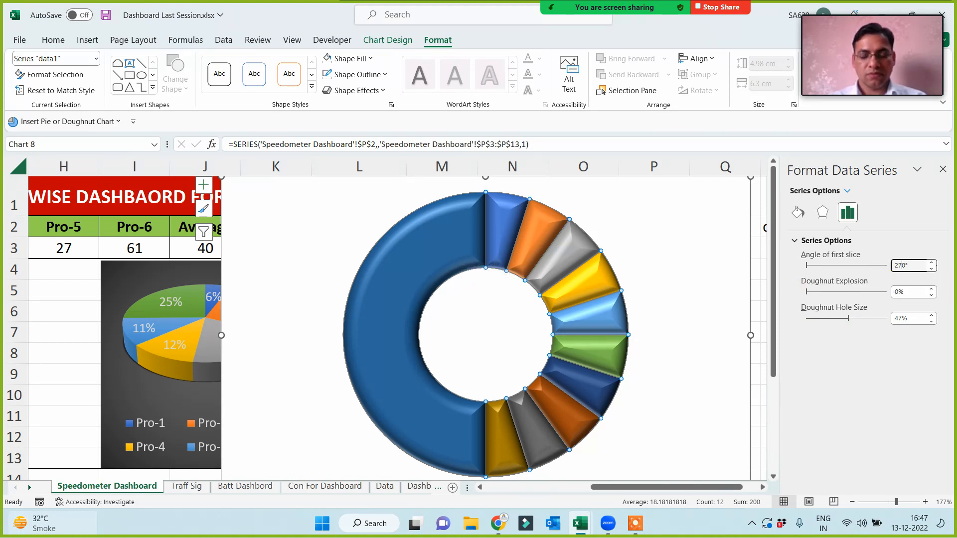
pyautogui.write('27')
pyautogui.press('Return')
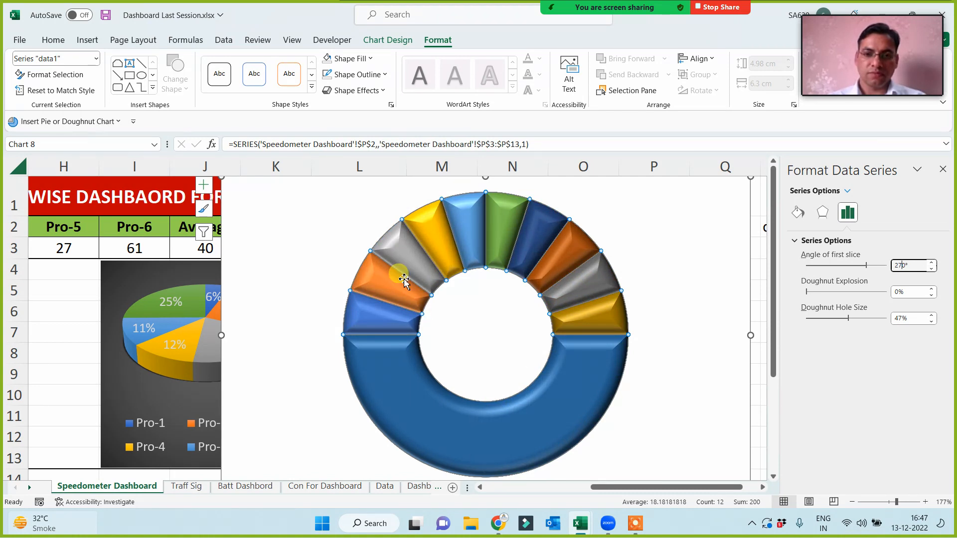
pyautogui.rightClick(402, 256)
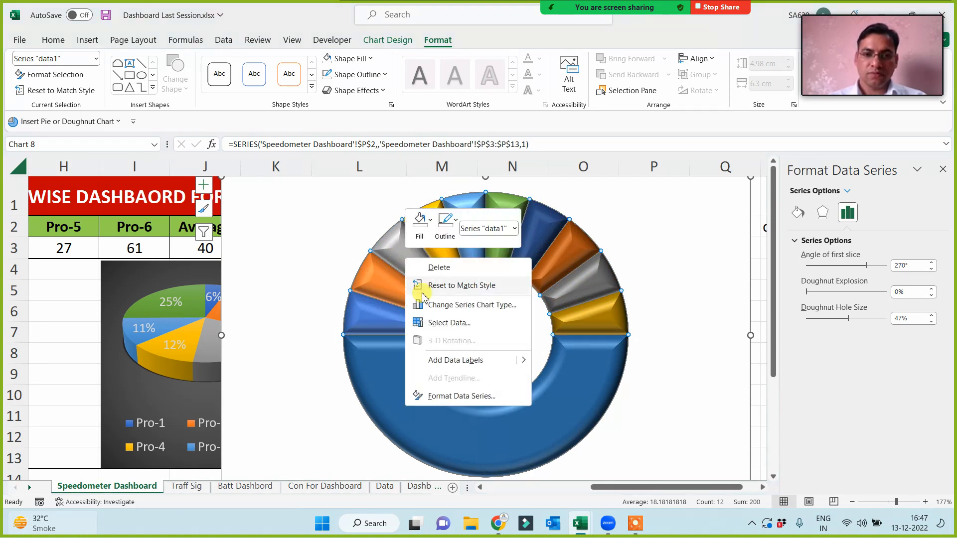
pyautogui.click(438, 359)
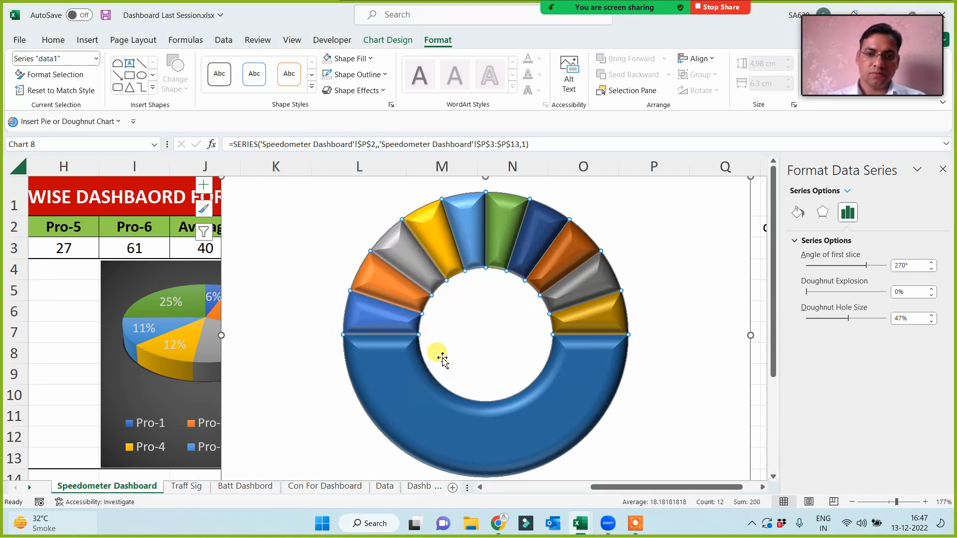
# Step: Remove the fill from the doughnut's lower half, the 100-value point, and delete its data label
pyautogui.click(419, 397)
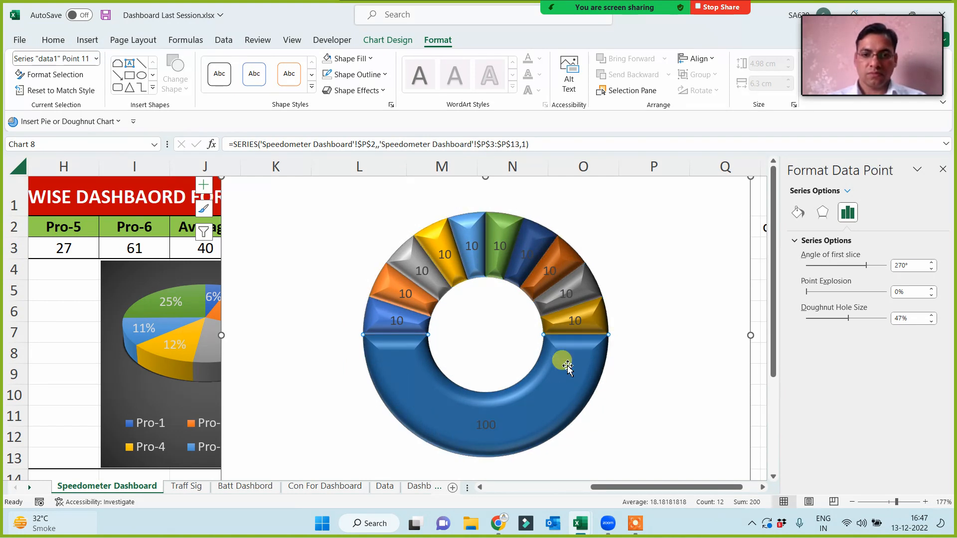
pyautogui.click(327, 66)
pyautogui.click(483, 424)
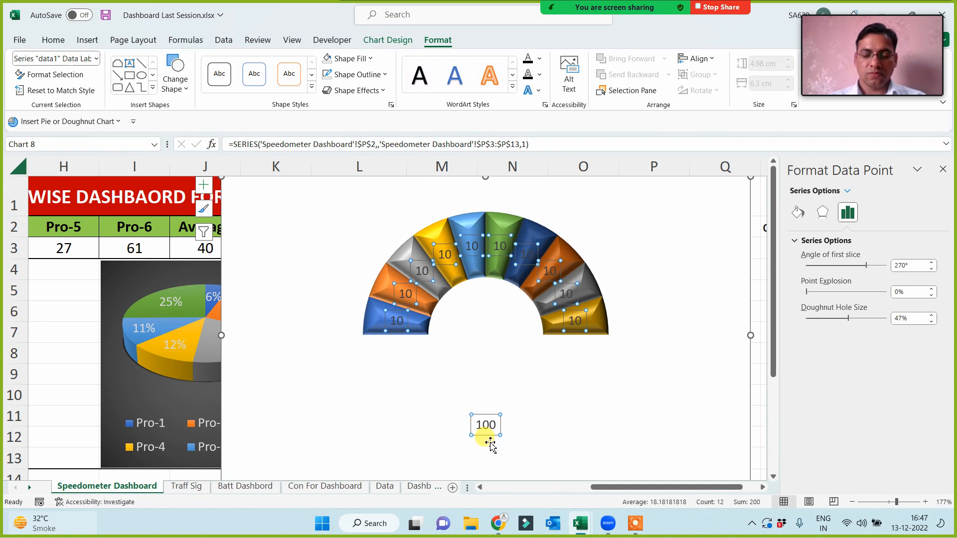
pyautogui.click(491, 416)
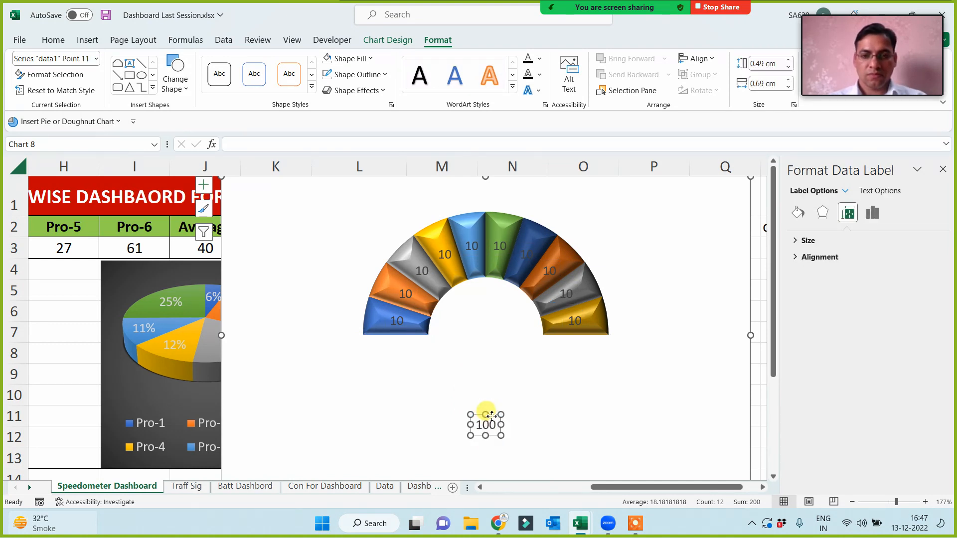
pyautogui.press('Delete')
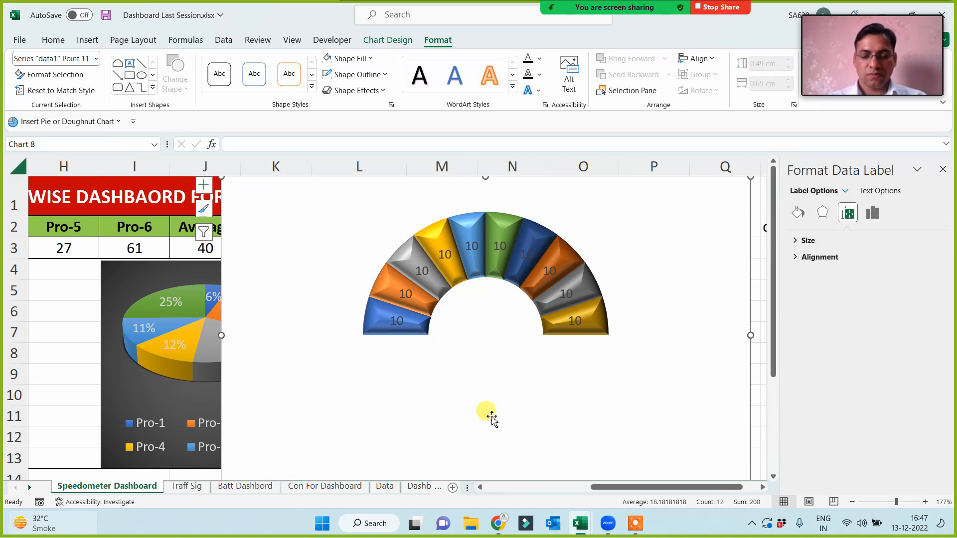
# Step: Format the remaining data labels of the data1 series in bold yellow
pyautogui.click(409, 291)
pyautogui.click(419, 375)
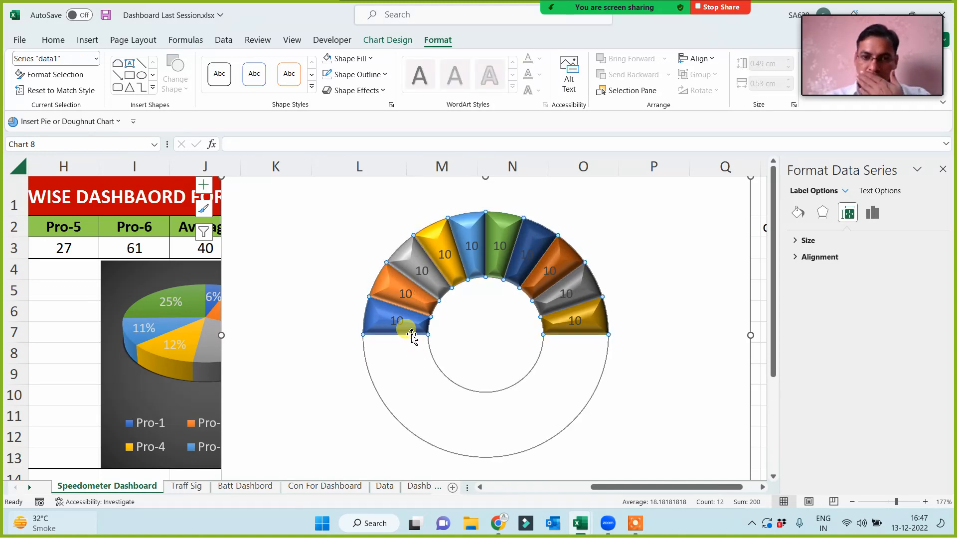
pyautogui.click(398, 323)
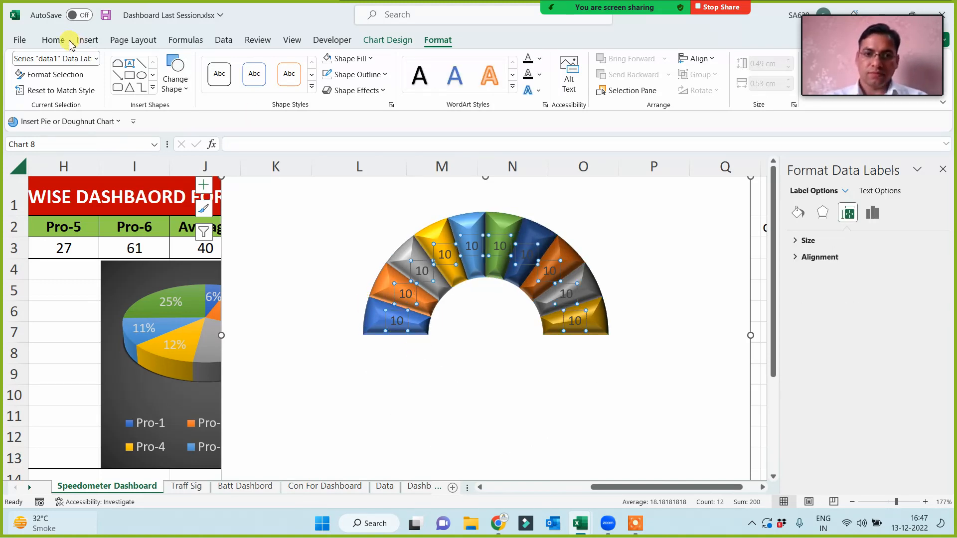
pyautogui.click(53, 40)
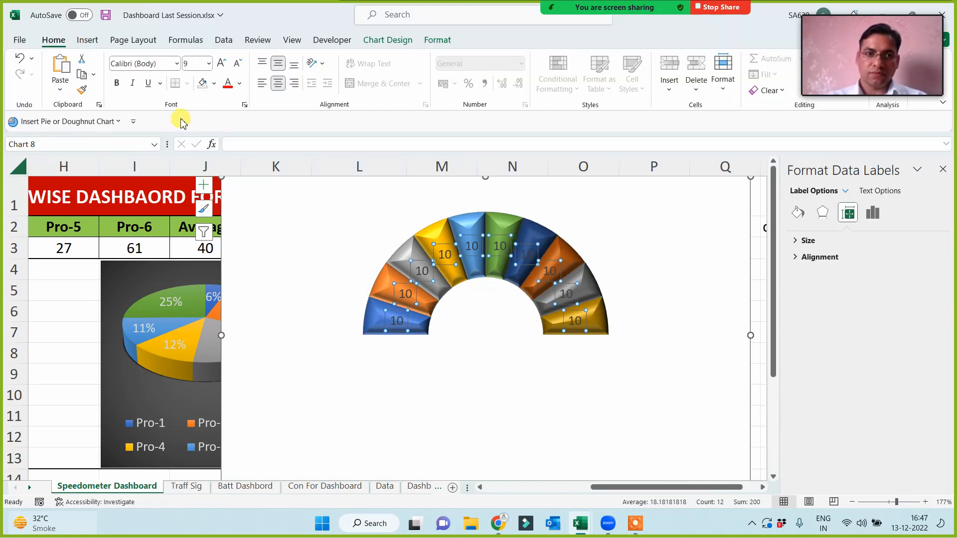
pyautogui.click(240, 84)
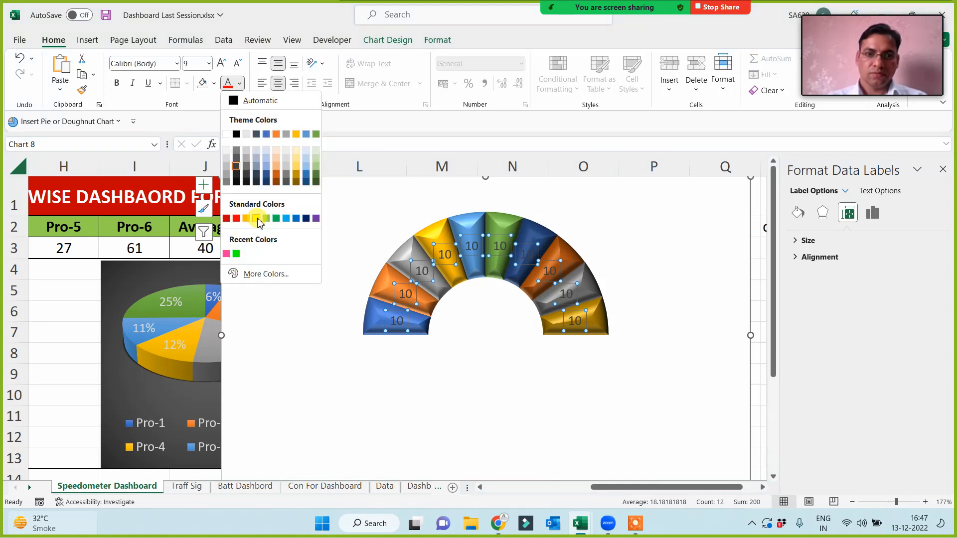
pyautogui.click(257, 219)
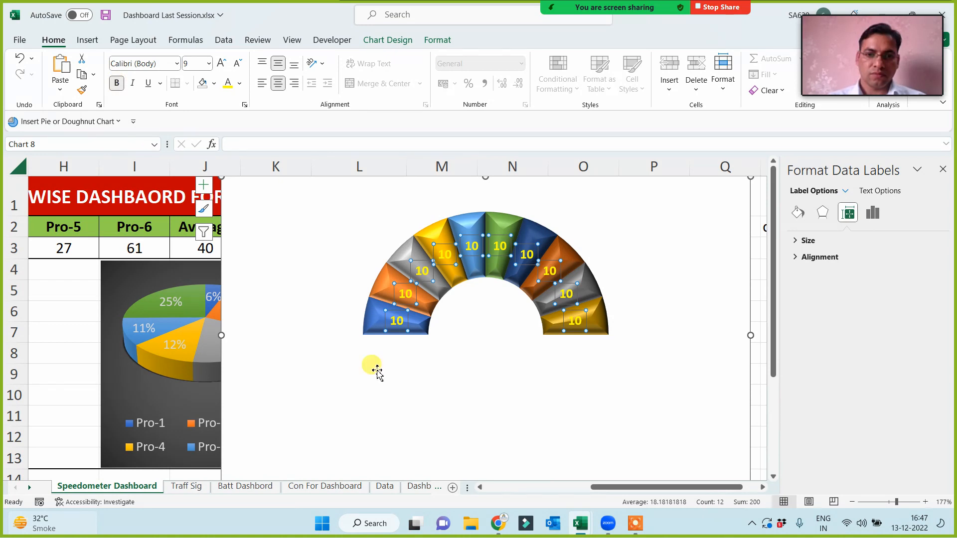
# Step: Relabel the second to fifth segments of the half-doughnut as 20, 30, 40 and 50
pyautogui.click(407, 296)
pyautogui.click(409, 294)
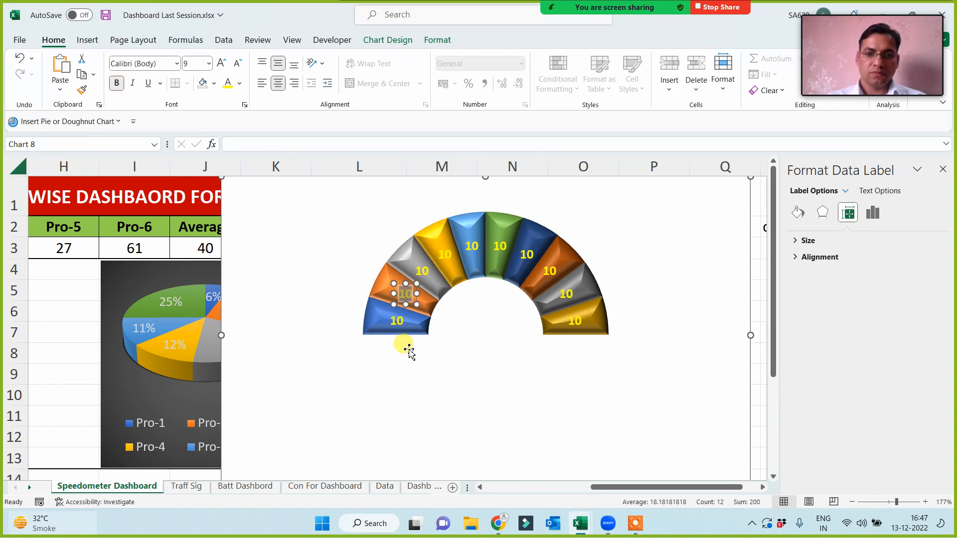
pyautogui.write('20')
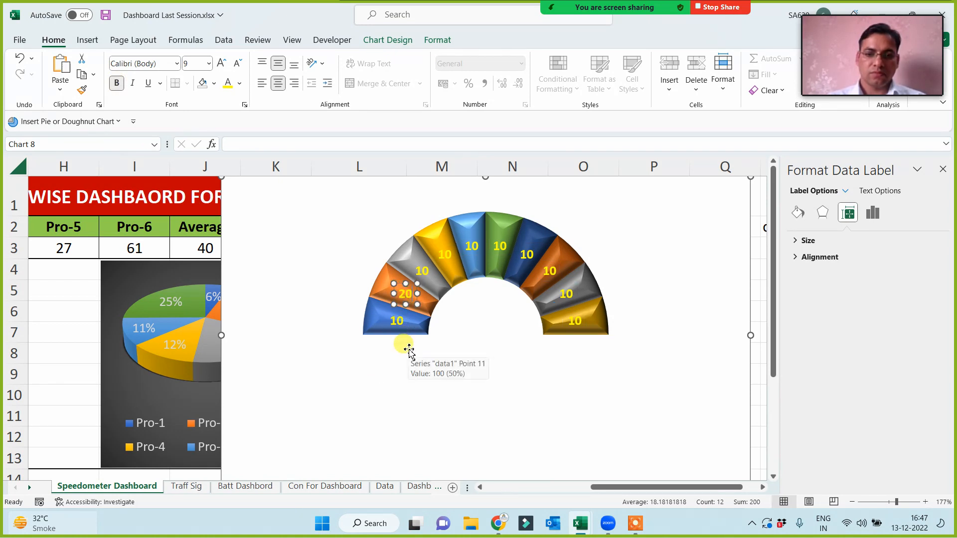
pyautogui.click(426, 272)
pyautogui.click(426, 272)
pyautogui.write('30')
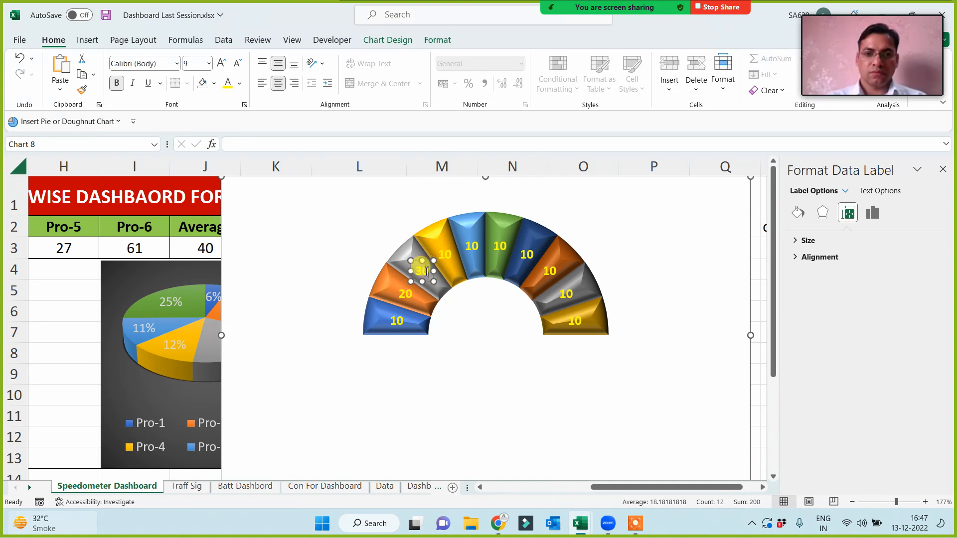
pyautogui.click(448, 253)
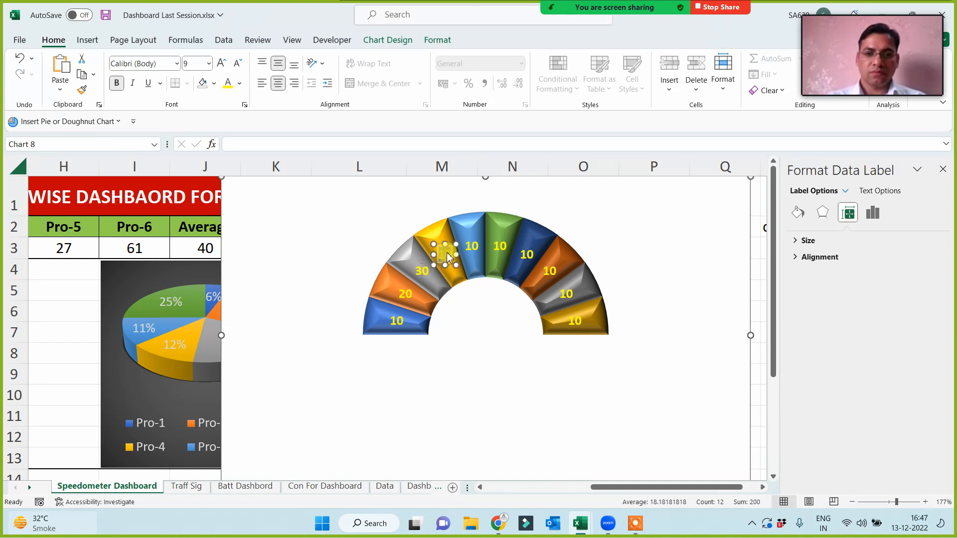
pyautogui.write('40')
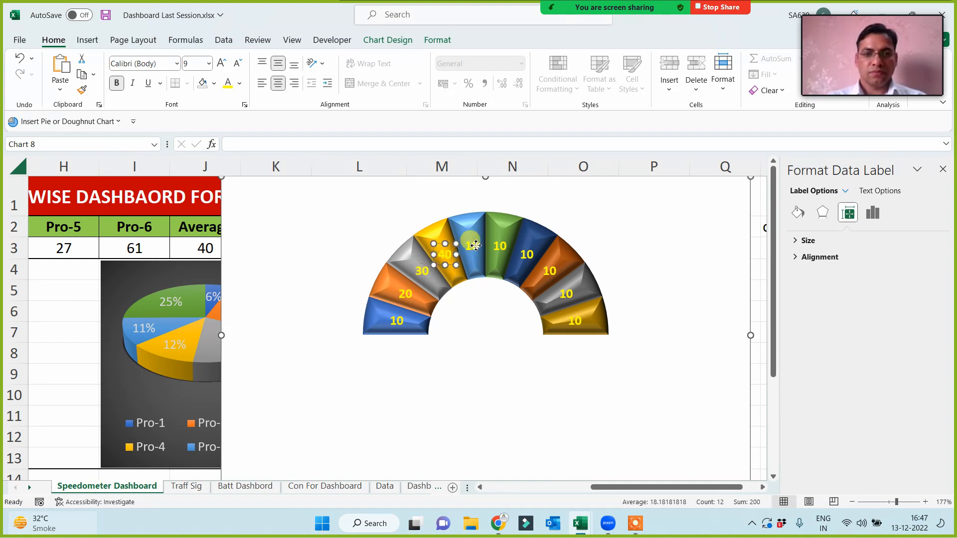
pyautogui.click(474, 246)
pyautogui.write('50')
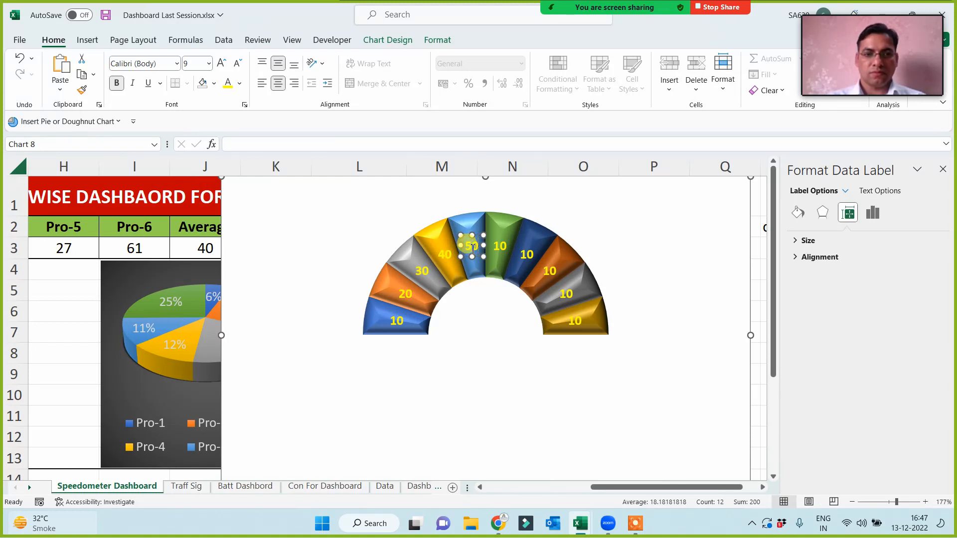
# Step: Relabel the sixth to tenth segments of the half-doughnut as 60, 70, 80, 90 and 100
pyautogui.click(500, 246)
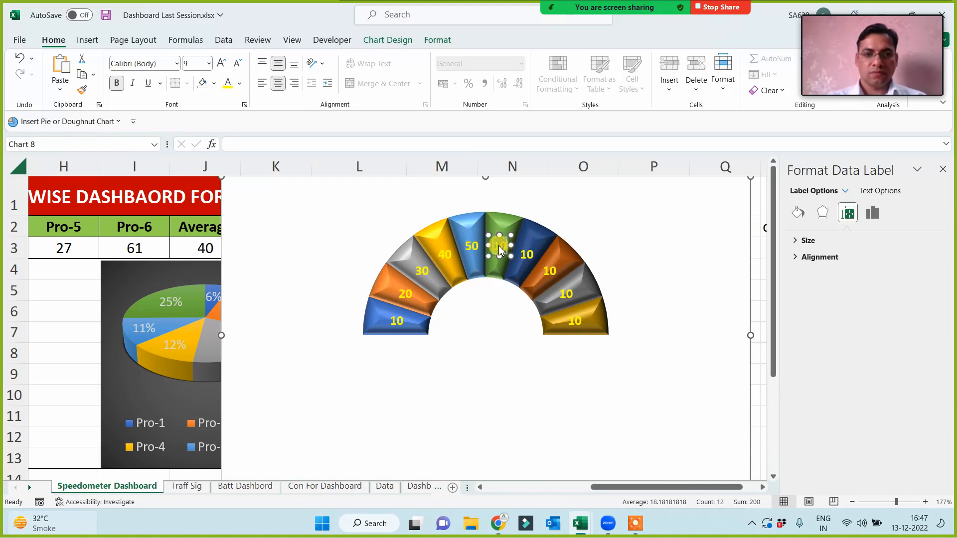
pyautogui.click(500, 245)
pyautogui.click(527, 256)
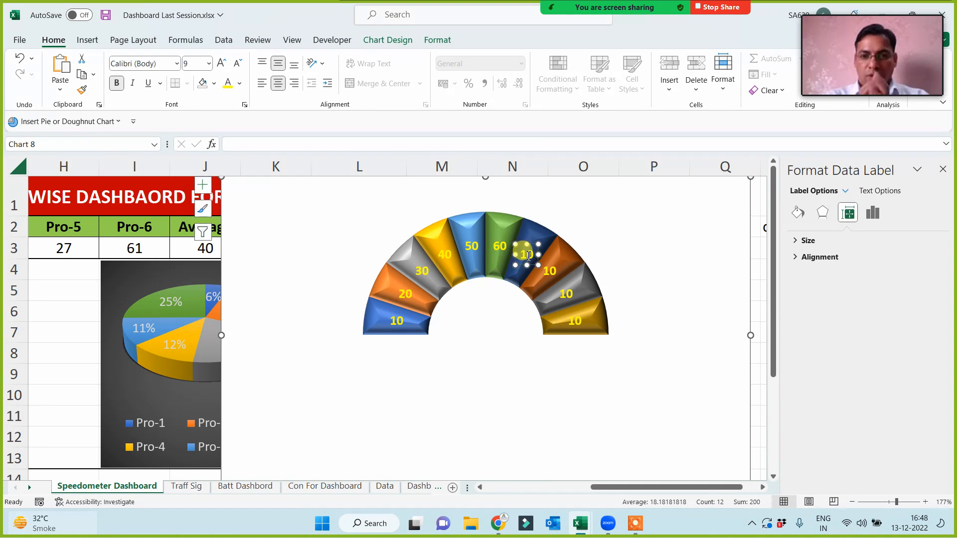
pyautogui.click(527, 256)
pyautogui.write('70')
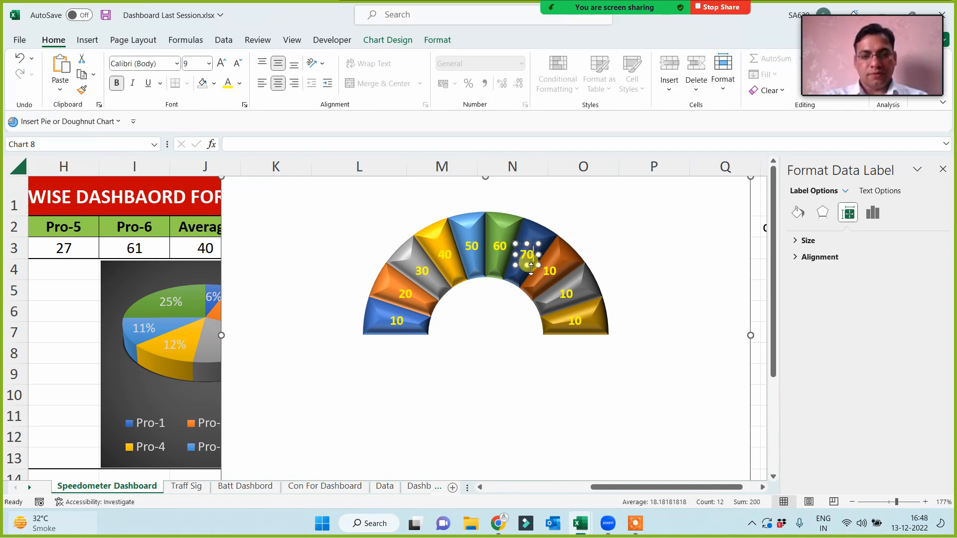
pyautogui.click(548, 270)
pyautogui.click(549, 274)
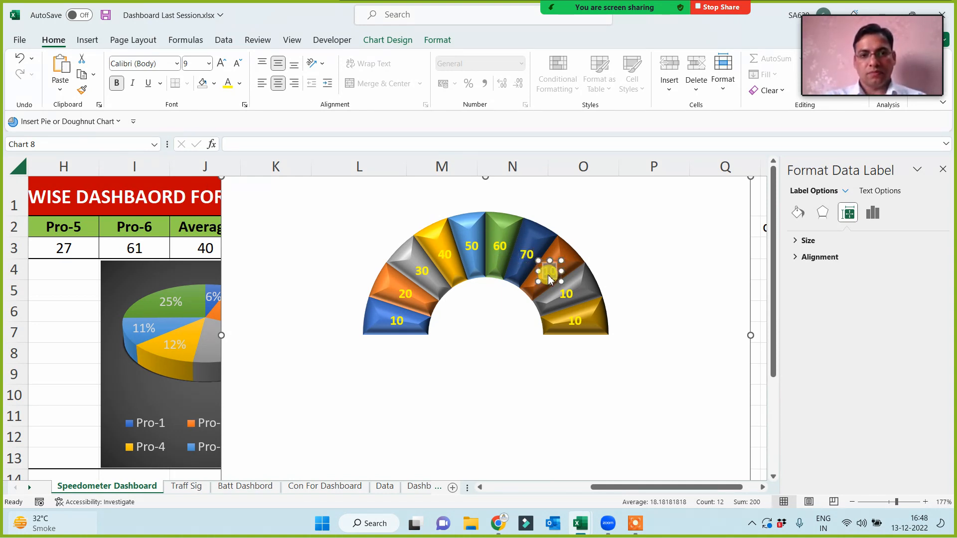
pyautogui.write('80')
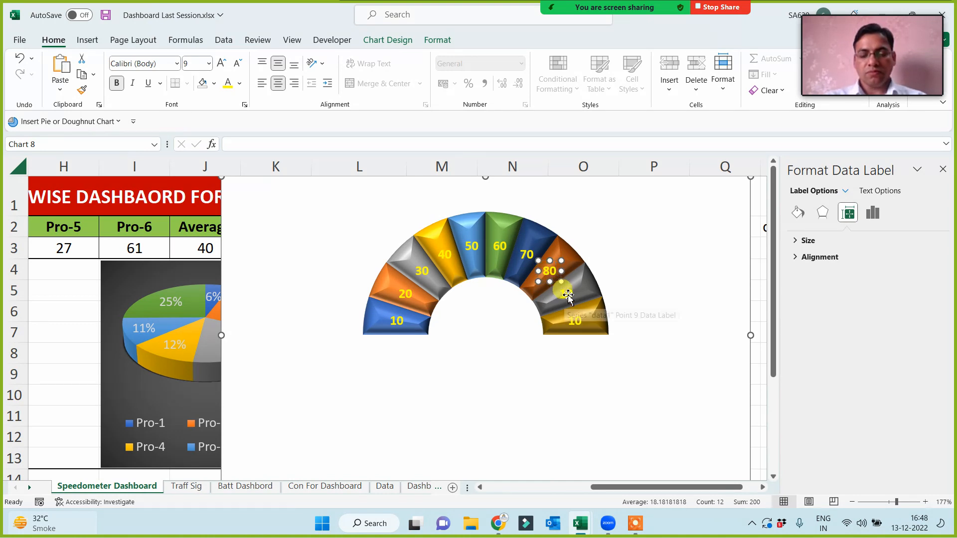
pyautogui.click(567, 294)
pyautogui.click(568, 298)
pyautogui.write('90')
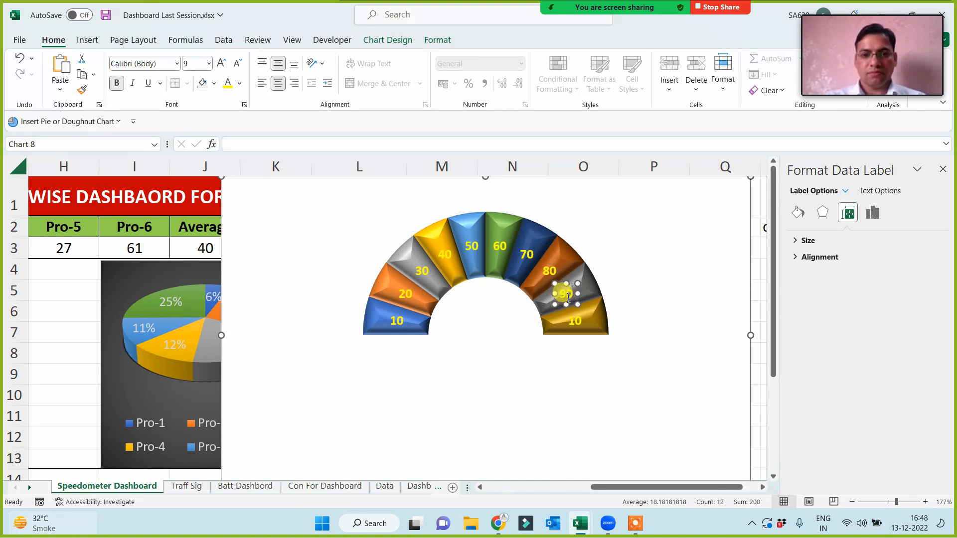
pyautogui.click(576, 333)
pyautogui.click(576, 322)
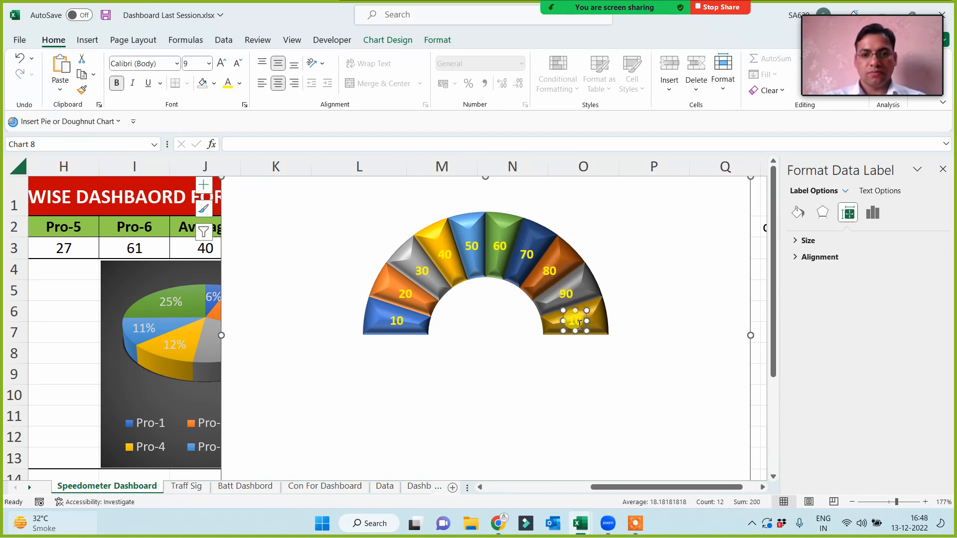
pyautogui.click(578, 323)
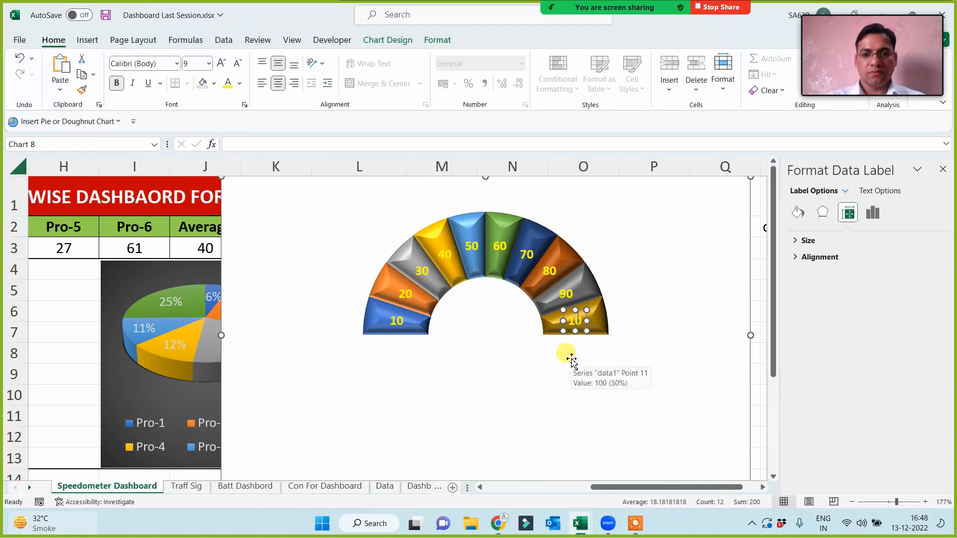
pyautogui.click(461, 419)
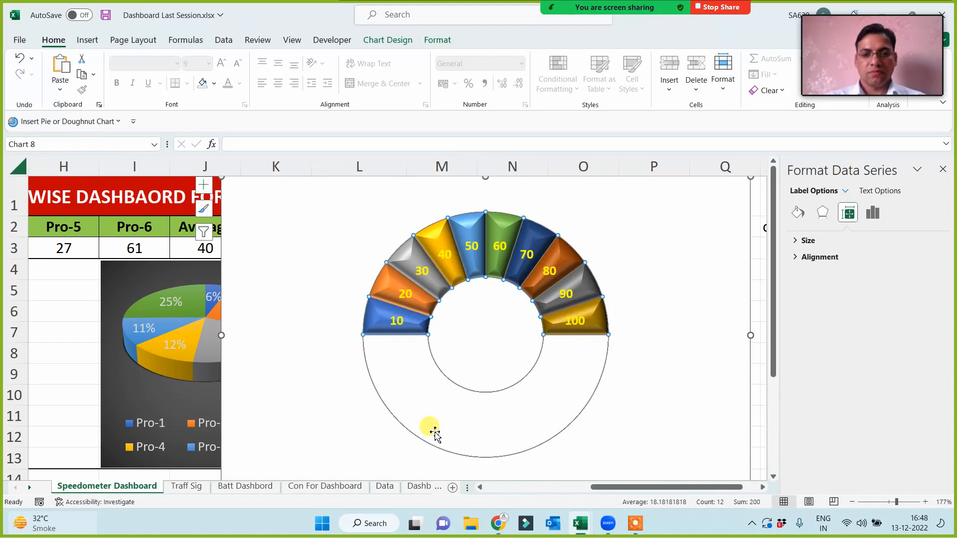
# Step: Shrink the speedometer chart and move it clear of the data1 column, below the dashboard header, and close the format pane
pyautogui.click(327, 404)
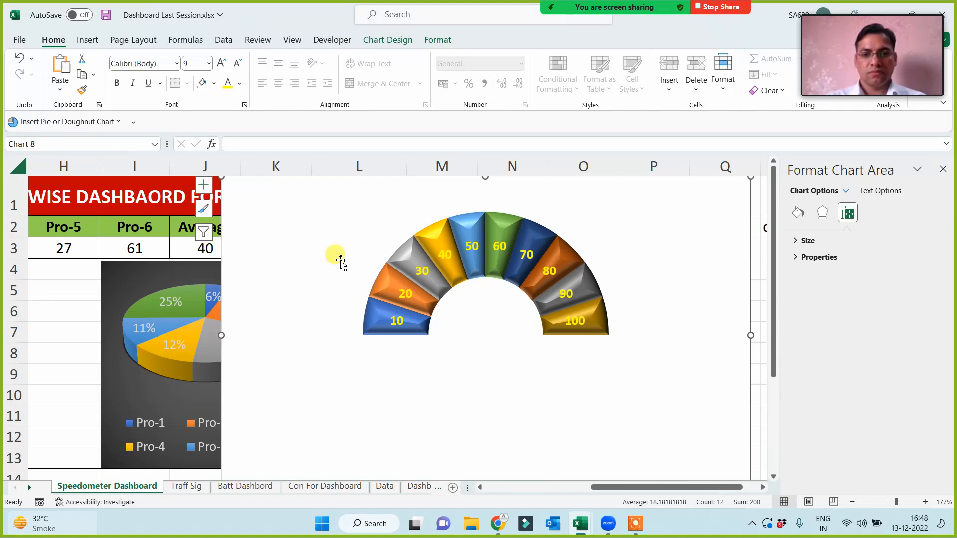
pyautogui.click(476, 333)
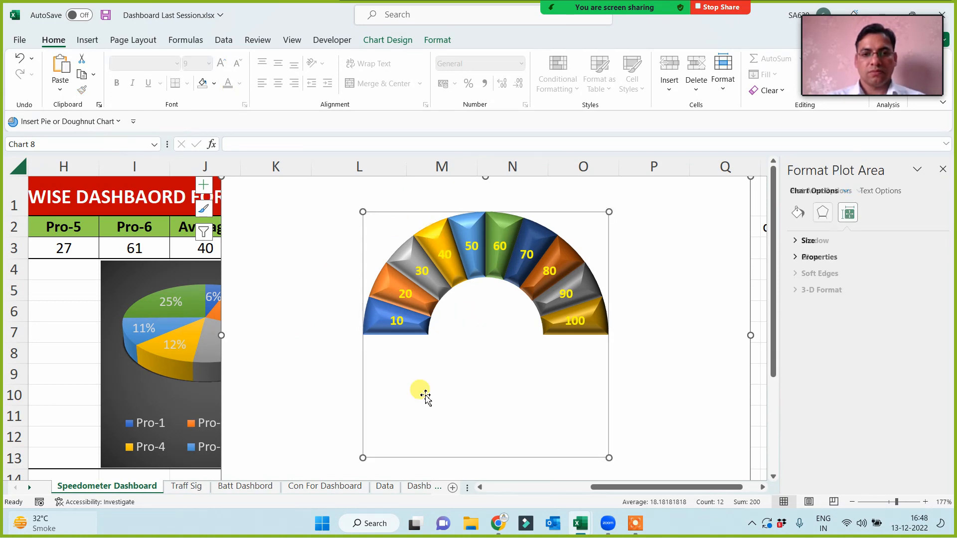
pyautogui.click(689, 392)
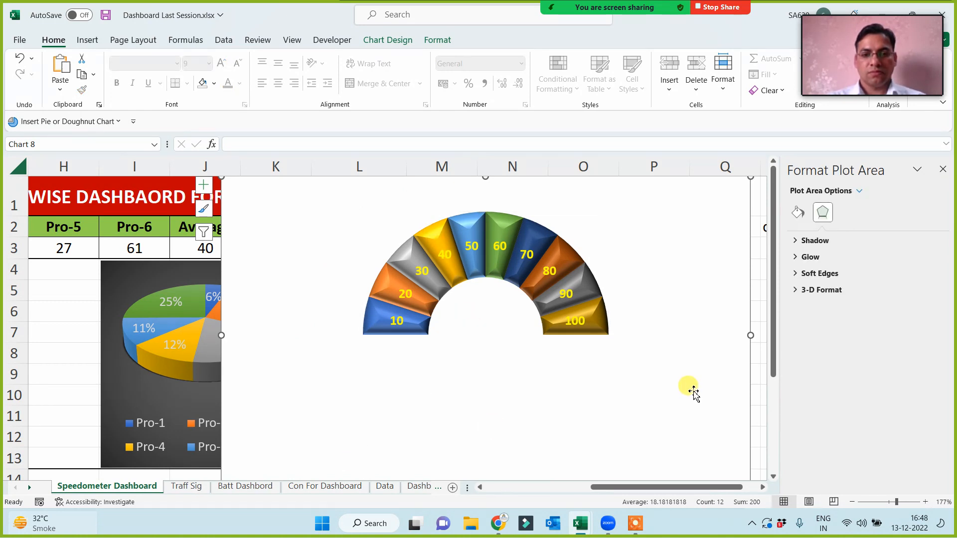
pyautogui.scroll(-2, 731, 467)
pyautogui.moveTo(745, 367); pyautogui.dragTo(633, 283)
pyautogui.scroll(2, 596, 400)
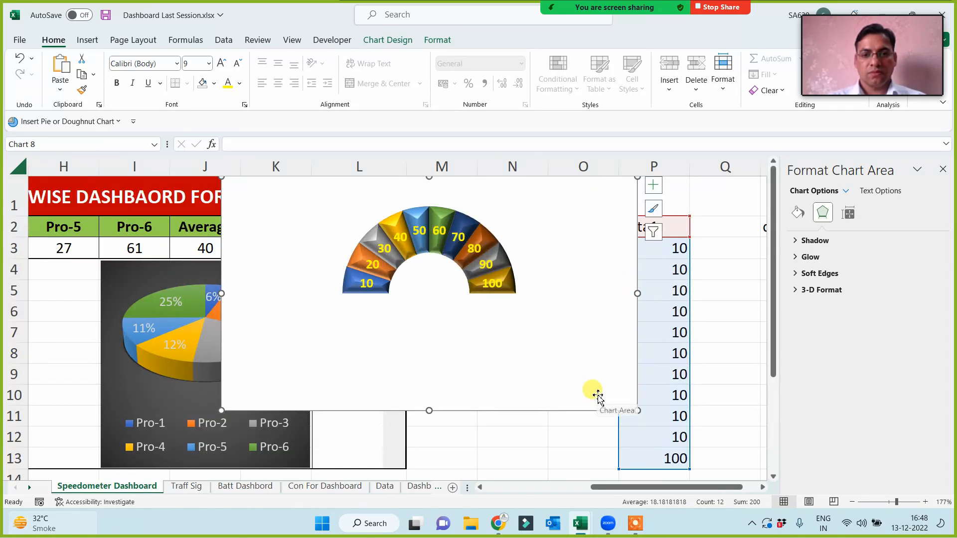
pyautogui.moveTo(555, 406); pyautogui.dragTo(484, 468)
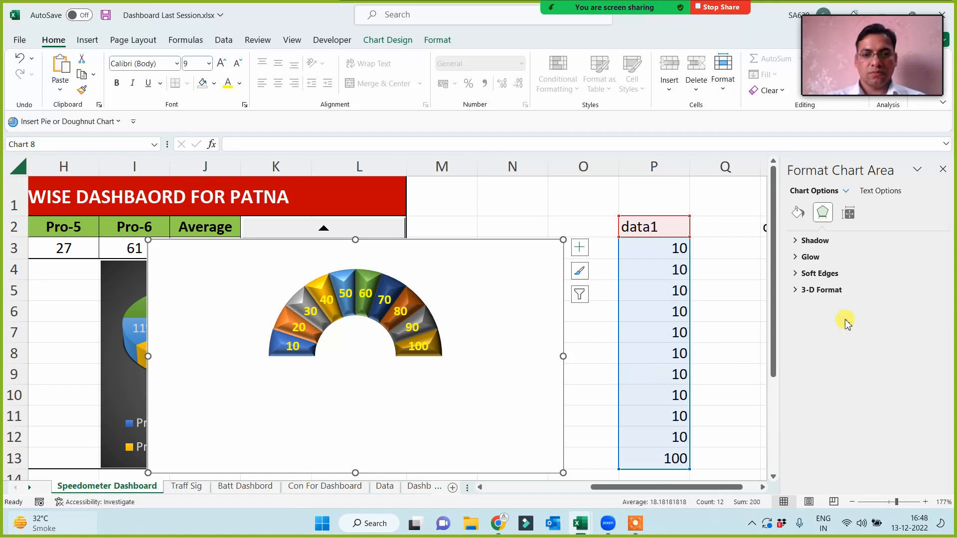
pyautogui.click(942, 169)
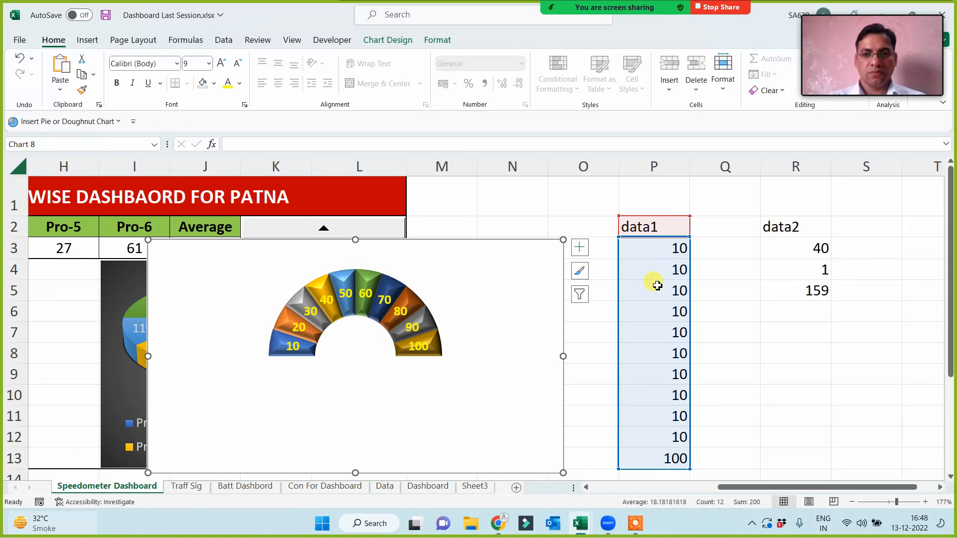
# Step: Add a second series to the speedometer chart using the data2 values in R3:R5, leaving its name blank
pyautogui.click(391, 288)
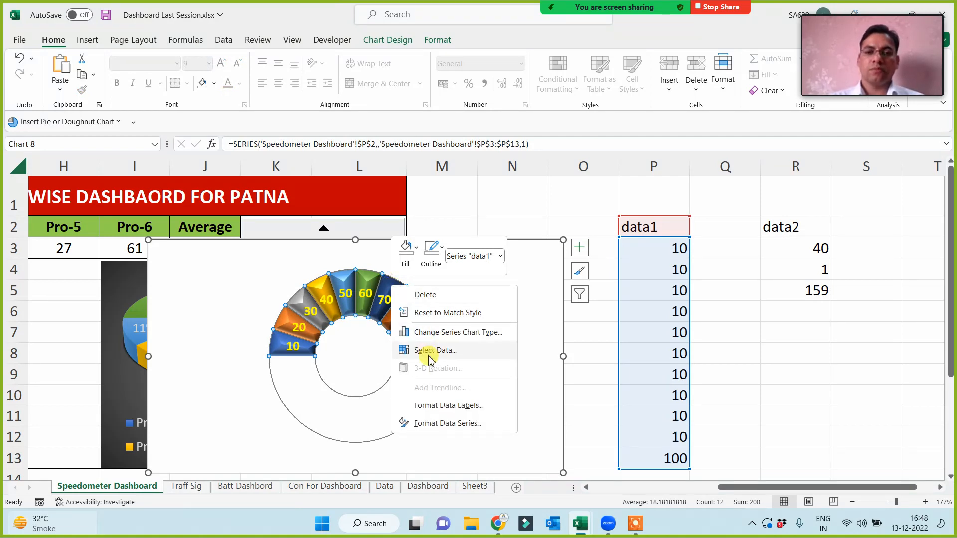
pyautogui.click(431, 350)
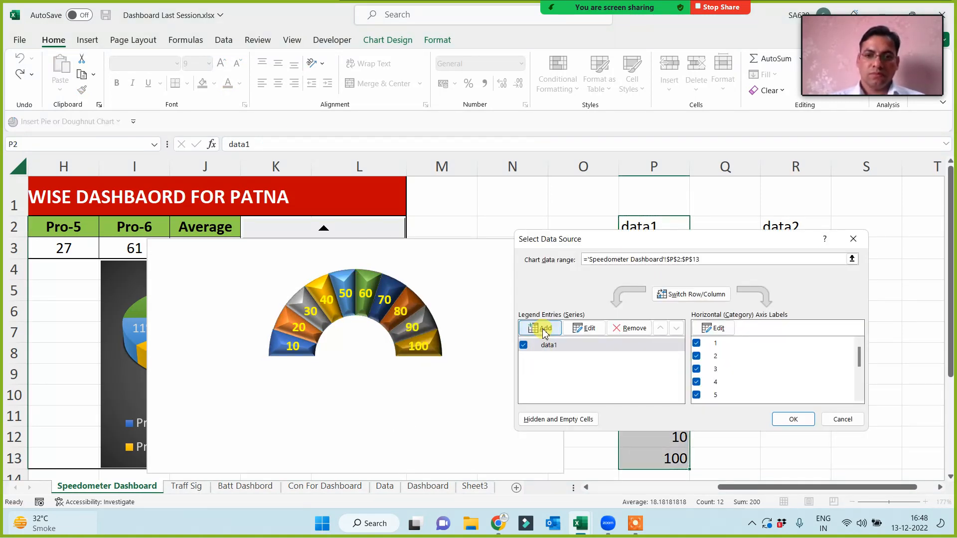
pyautogui.click(543, 330)
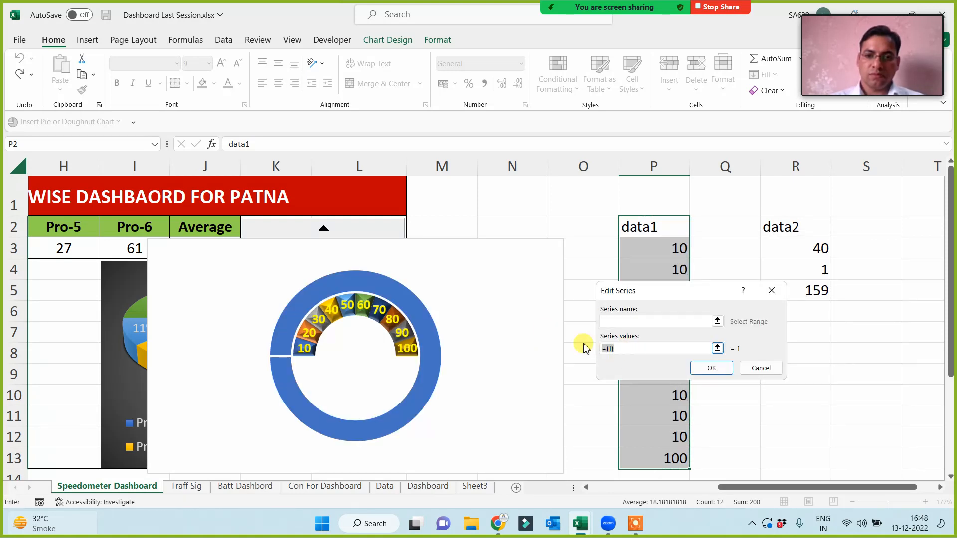
pyautogui.moveTo(685, 295); pyautogui.dragTo(524, 323)
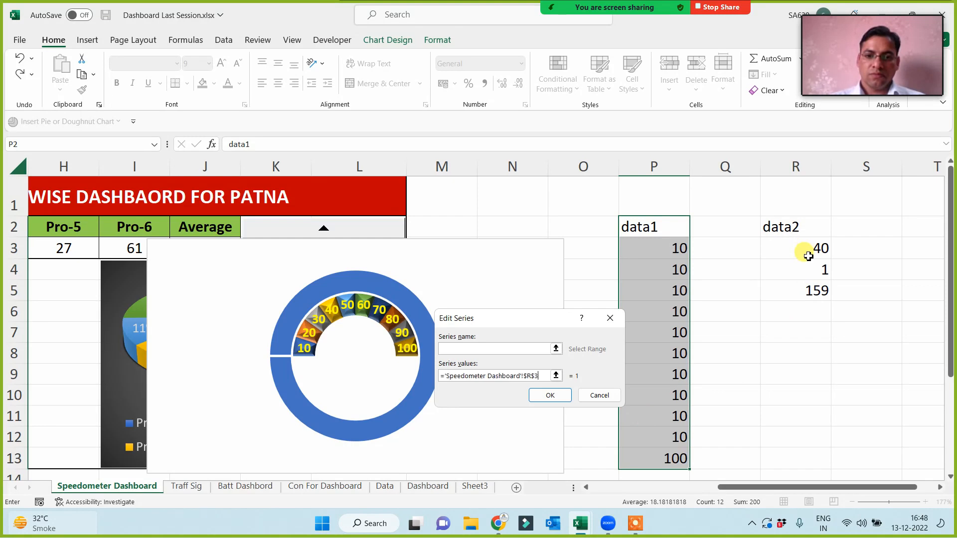
pyautogui.moveTo(807, 256); pyautogui.dragTo(805, 293)
pyautogui.click(550, 396)
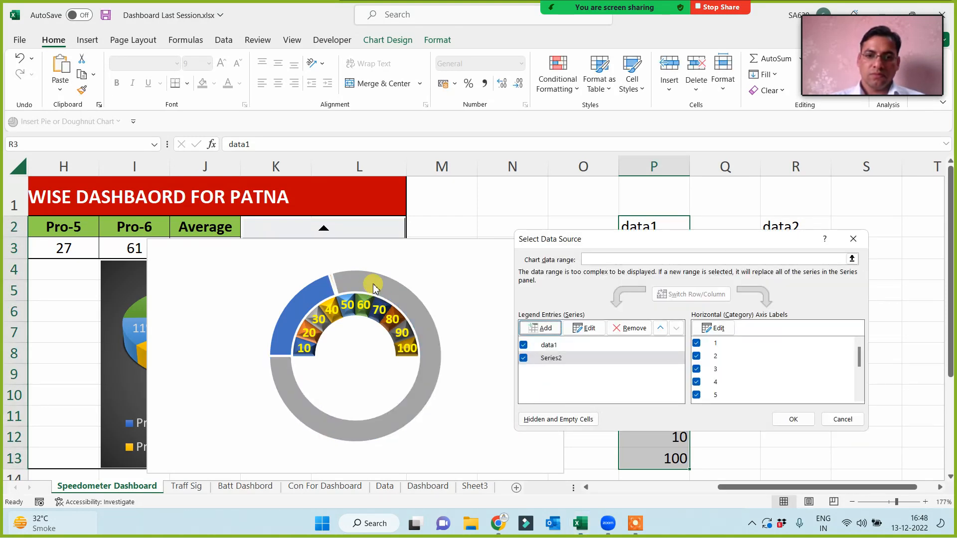
pyautogui.click(792, 419)
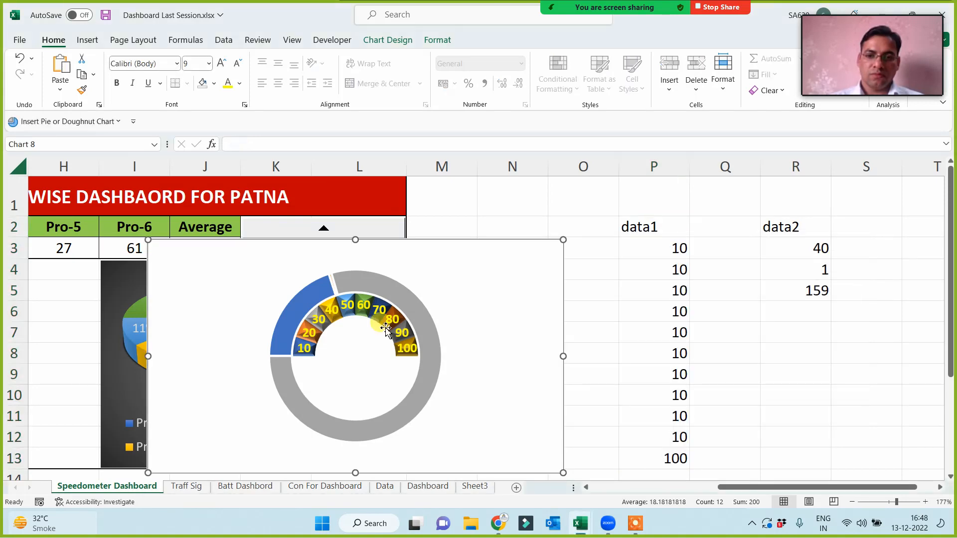
# Step: Remove the outline from the data2 ring around the half-doughnut
pyautogui.click(368, 288)
pyautogui.click(437, 39)
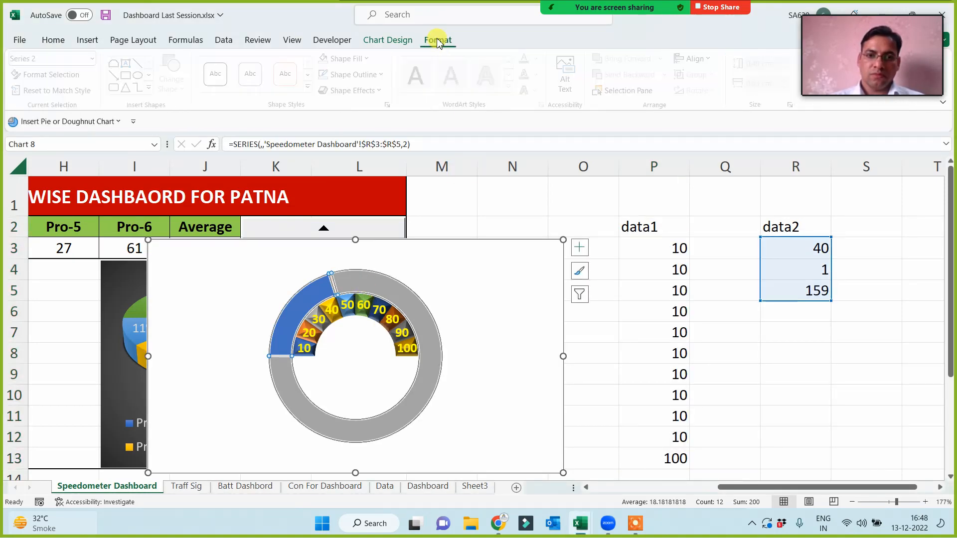
pyautogui.click(328, 76)
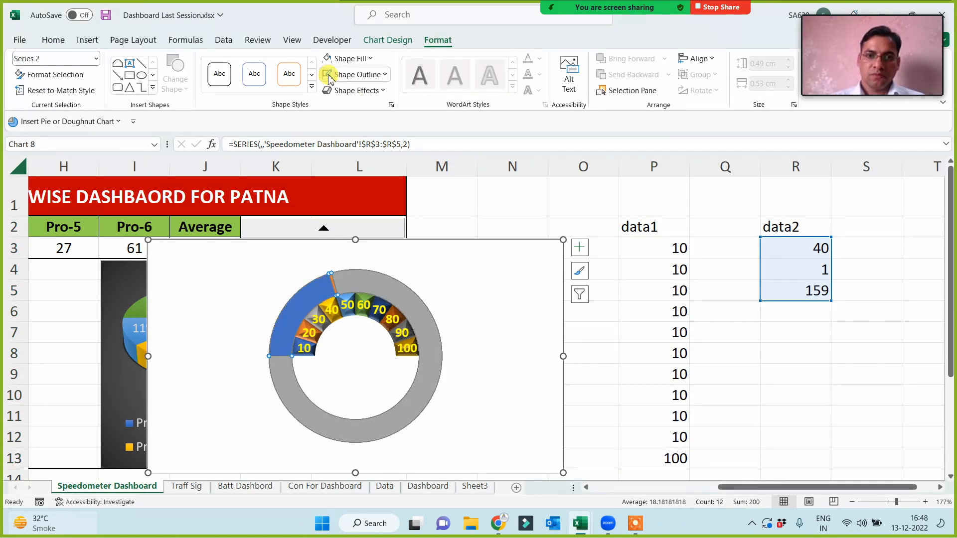
pyautogui.click(601, 383)
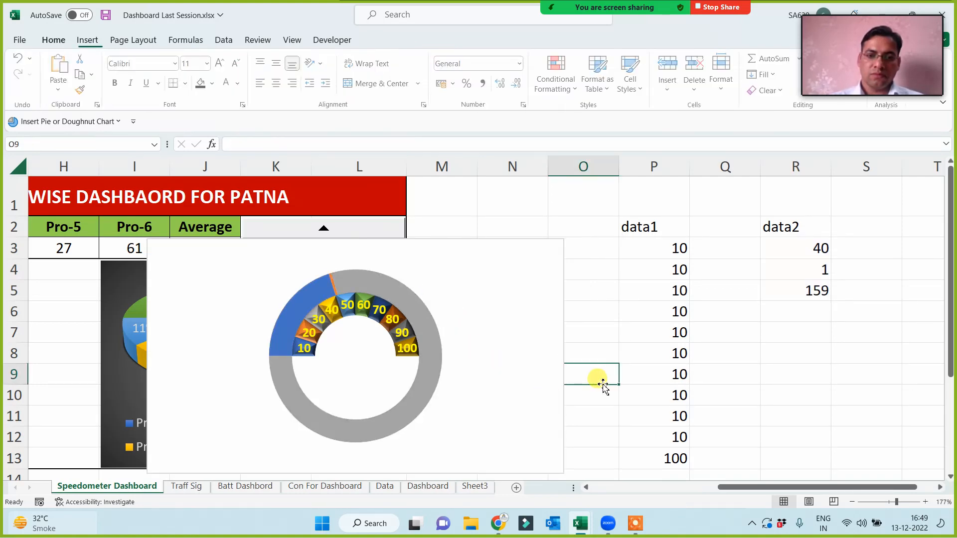
# Step: Change the chart type of Series2 from doughnut to Pie, keeping data1 as a doughnut
pyautogui.click(347, 284)
pyautogui.rightClick(374, 288)
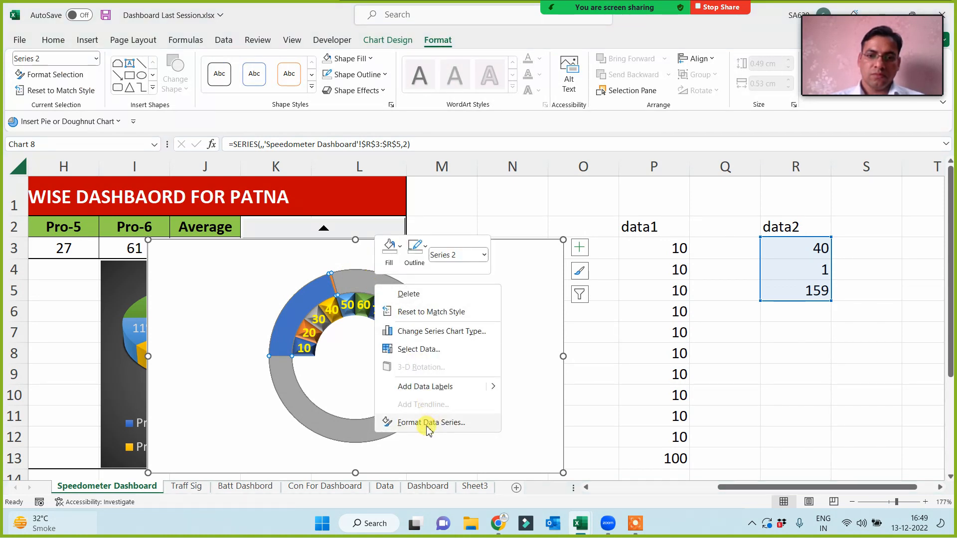
pyautogui.click(420, 337)
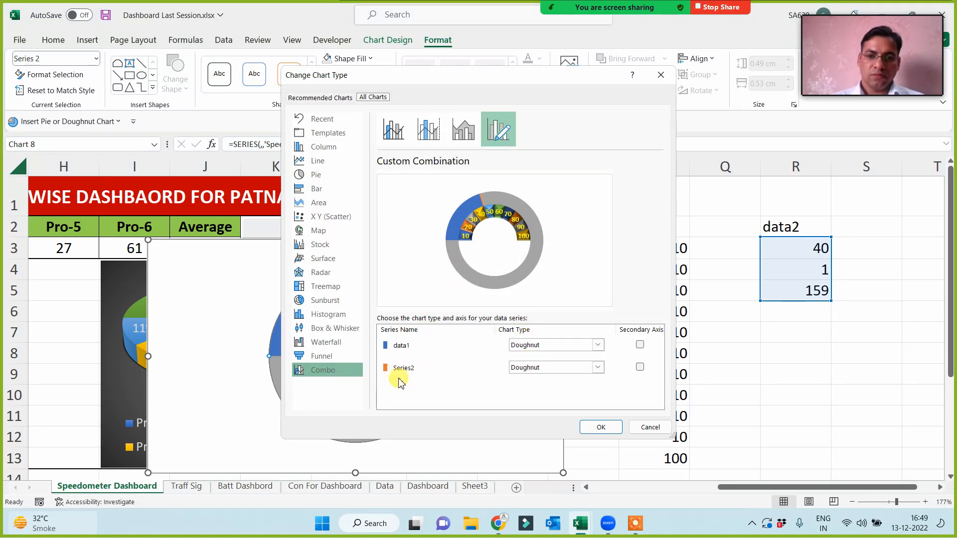
pyautogui.click(552, 371)
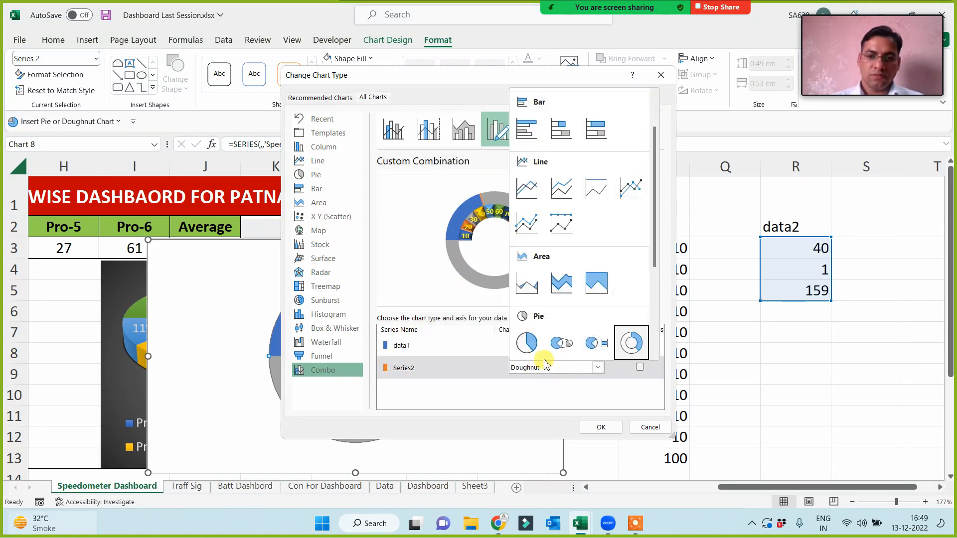
pyautogui.click(522, 343)
pyautogui.click(600, 428)
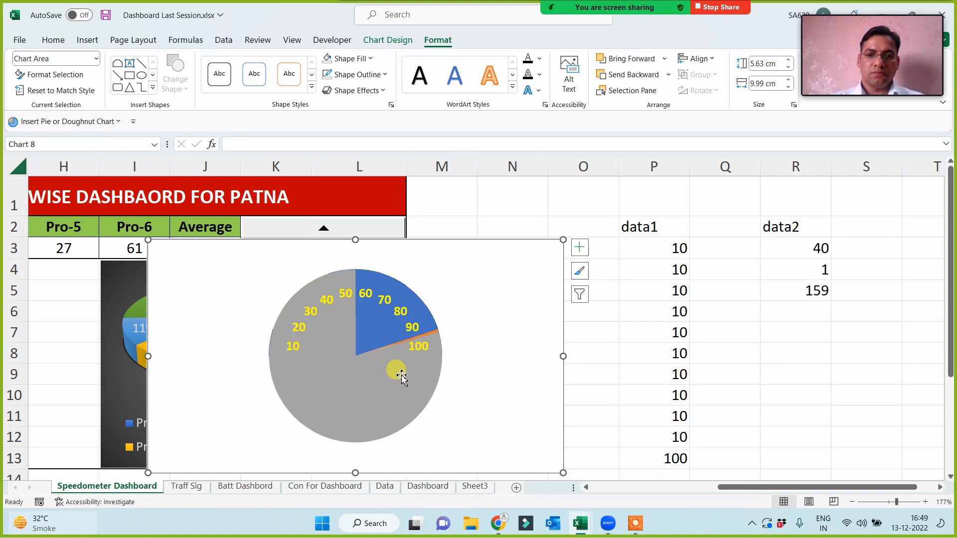
# Step: Set the angle of the first slice of the Series2 pie to 270° and close the format pane
pyautogui.rightClick(365, 332)
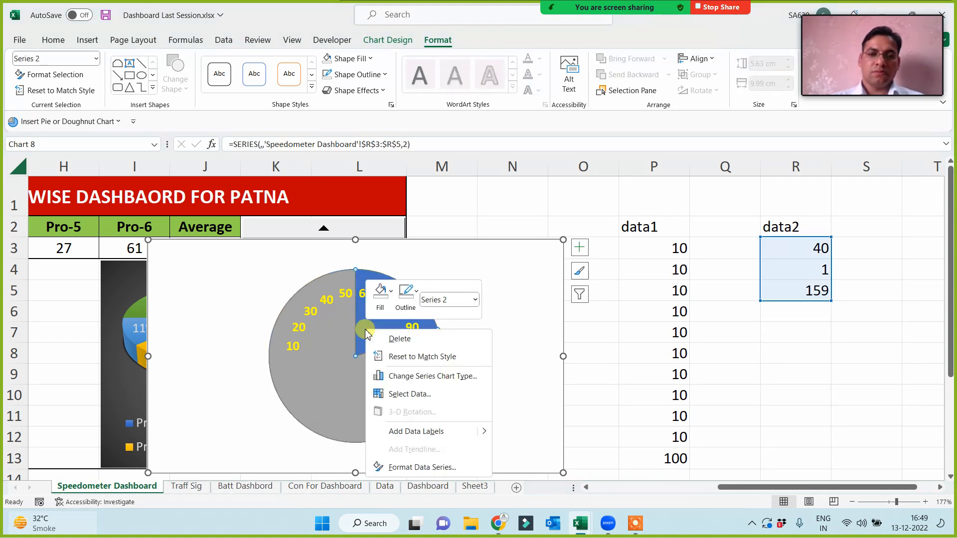
pyautogui.click(415, 466)
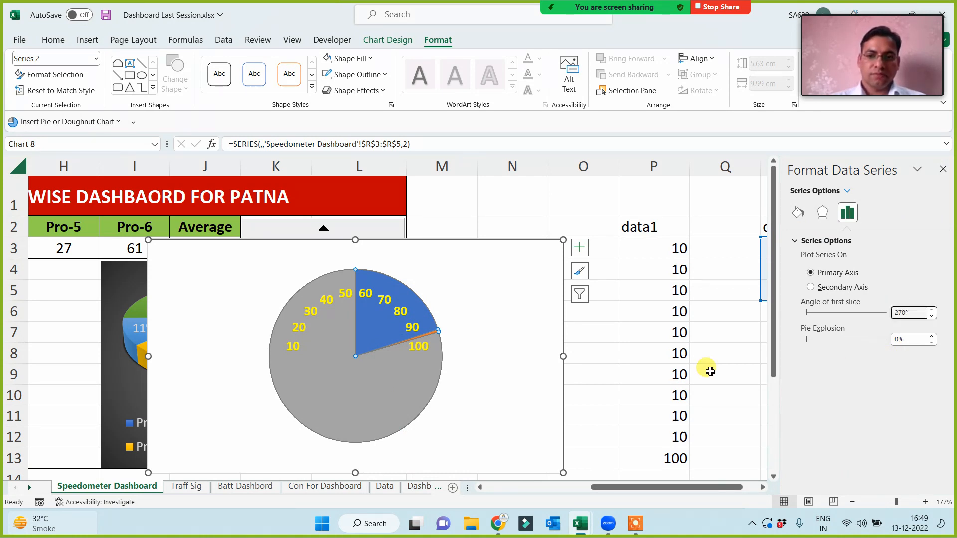
pyautogui.click(584, 378)
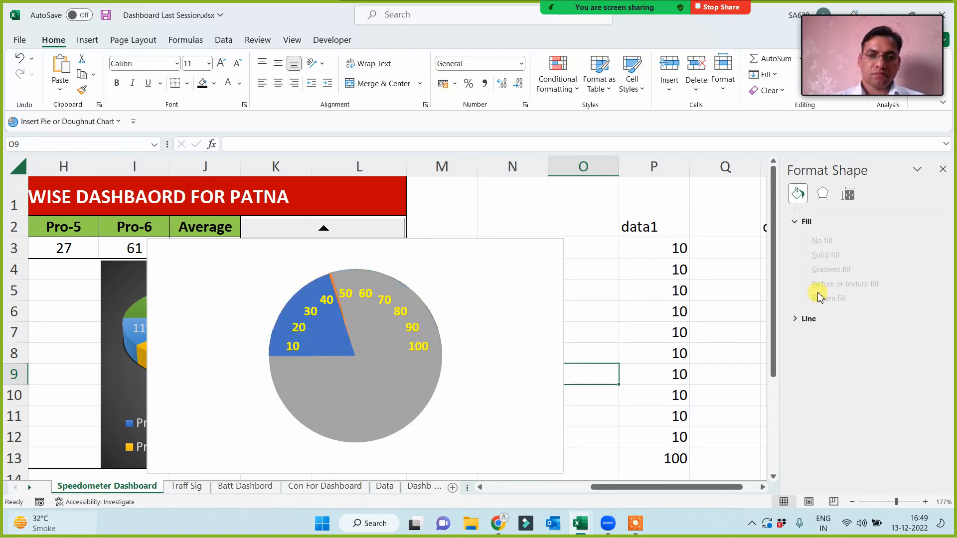
pyautogui.click(942, 170)
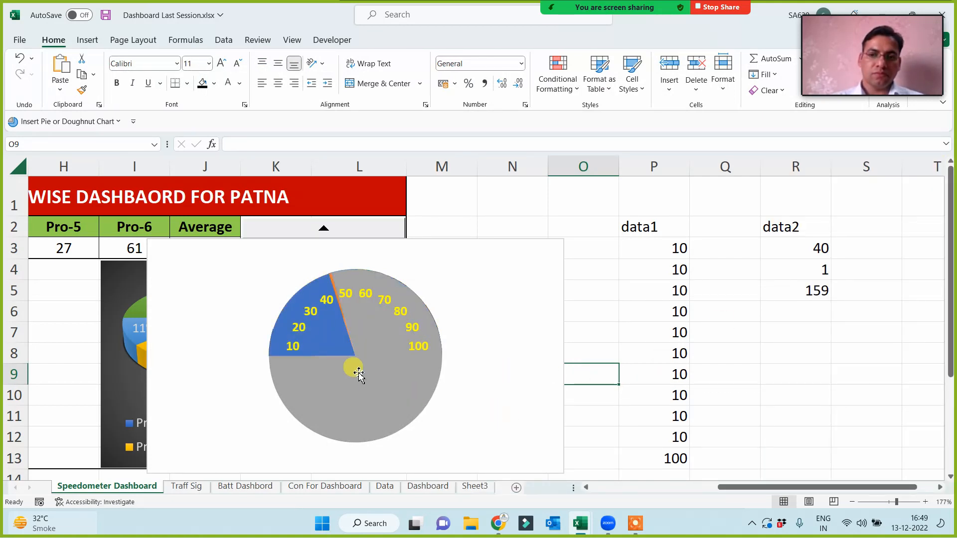
# Step: Remove the fill from the blue and grey slices of the Series2 pie, leaving only the thin orange needle slice
pyautogui.click(326, 338)
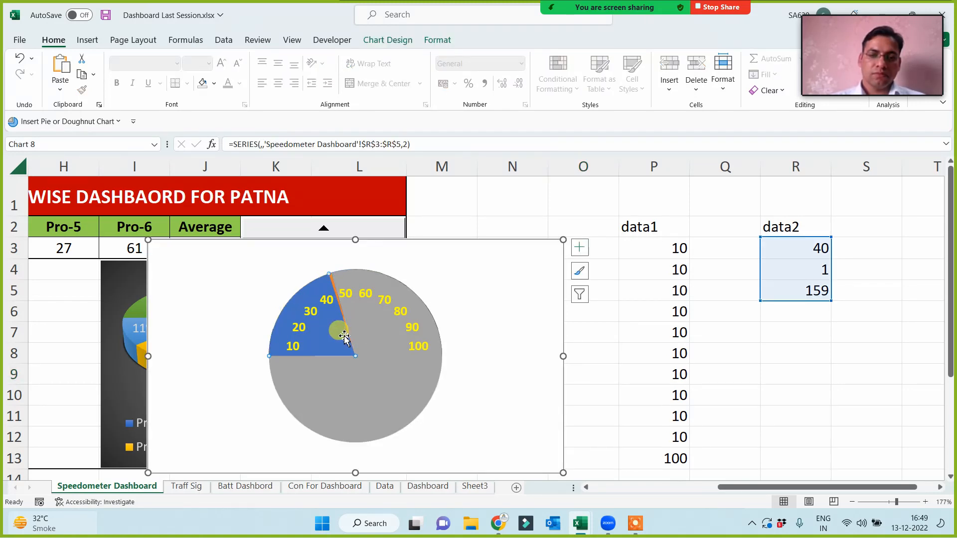
pyautogui.click(439, 41)
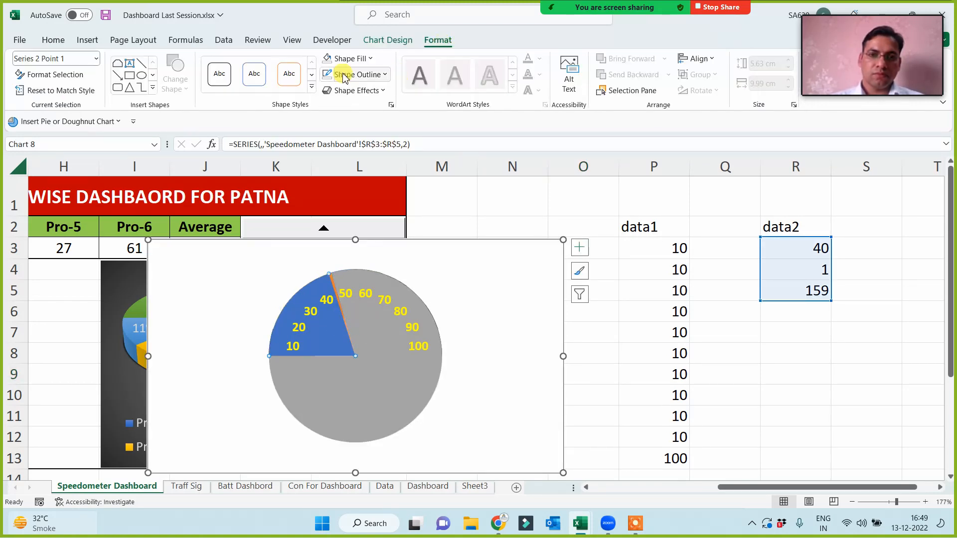
pyautogui.click(328, 58)
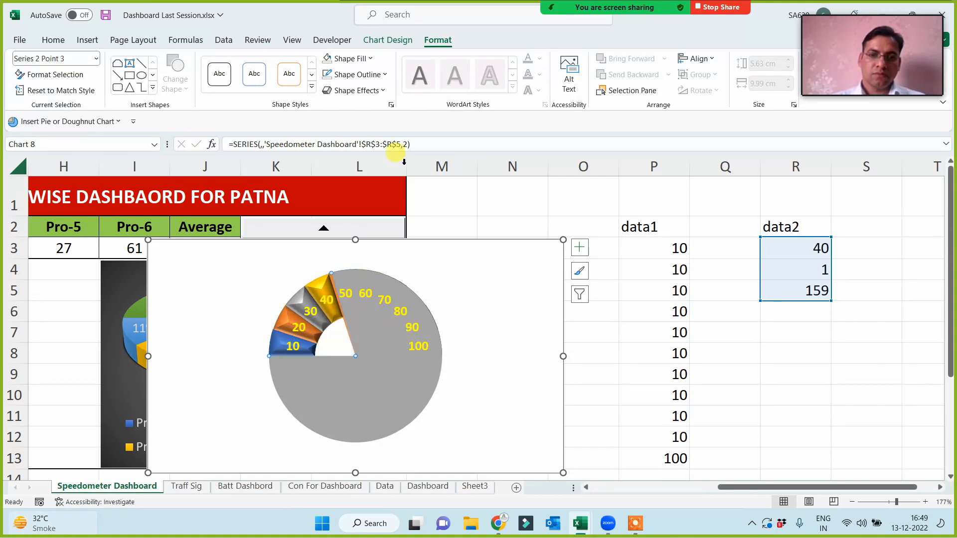
pyautogui.click(331, 59)
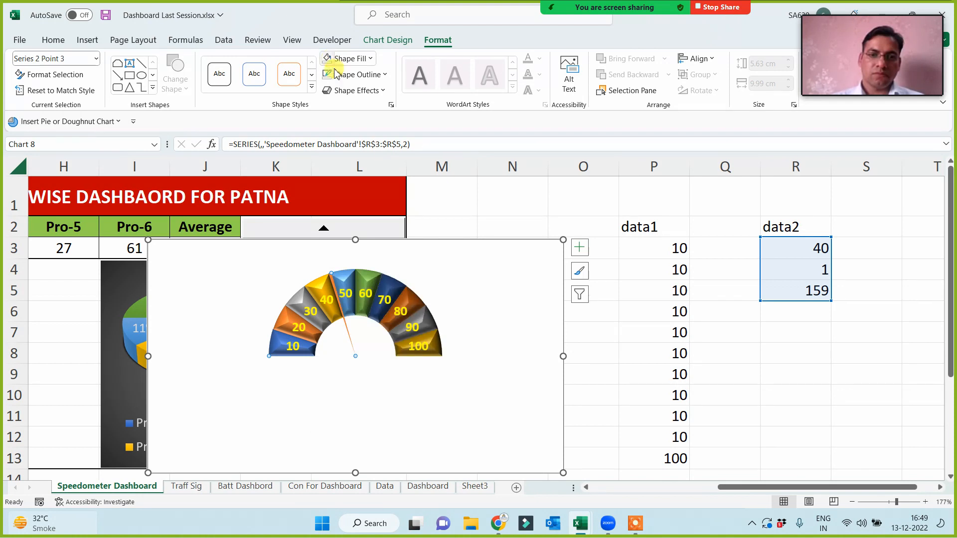
pyautogui.click(624, 393)
# Step: Move the speedometer chart below the Average cell and the spin control, and step the dashboard through the cities to Noida to test the needle
pyautogui.click(804, 251)
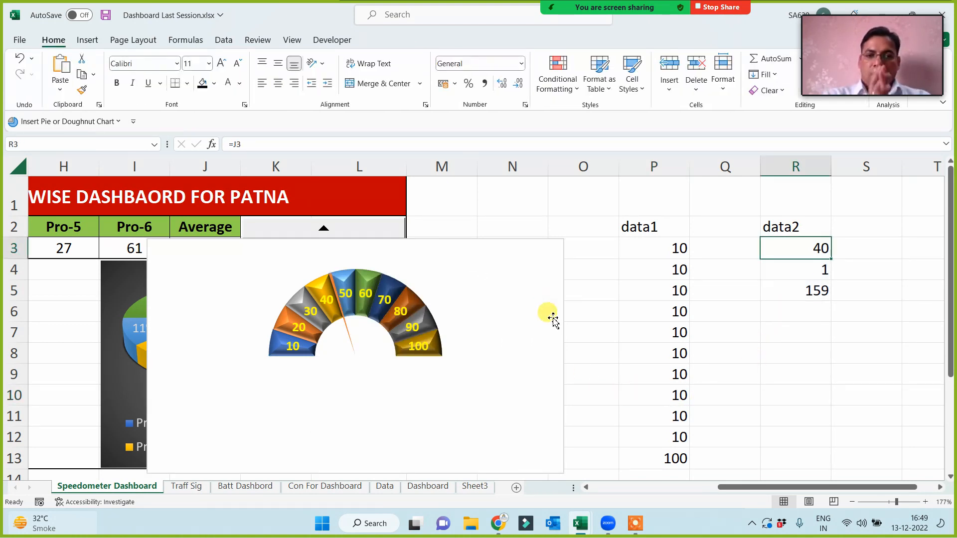
pyautogui.moveTo(557, 356); pyautogui.dragTo(477, 379)
pyautogui.click(324, 230)
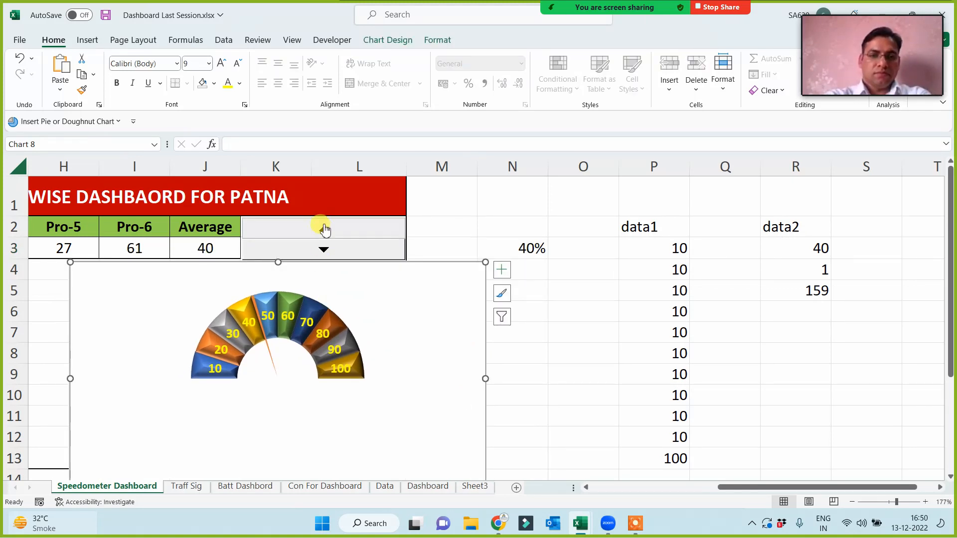
pyautogui.click(323, 249)
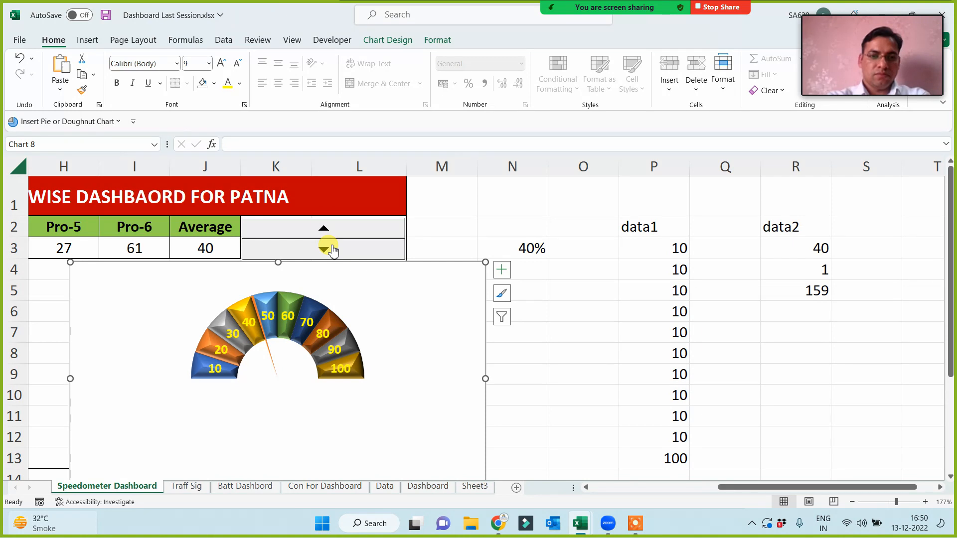
pyautogui.click(324, 231)
pyautogui.click(324, 230)
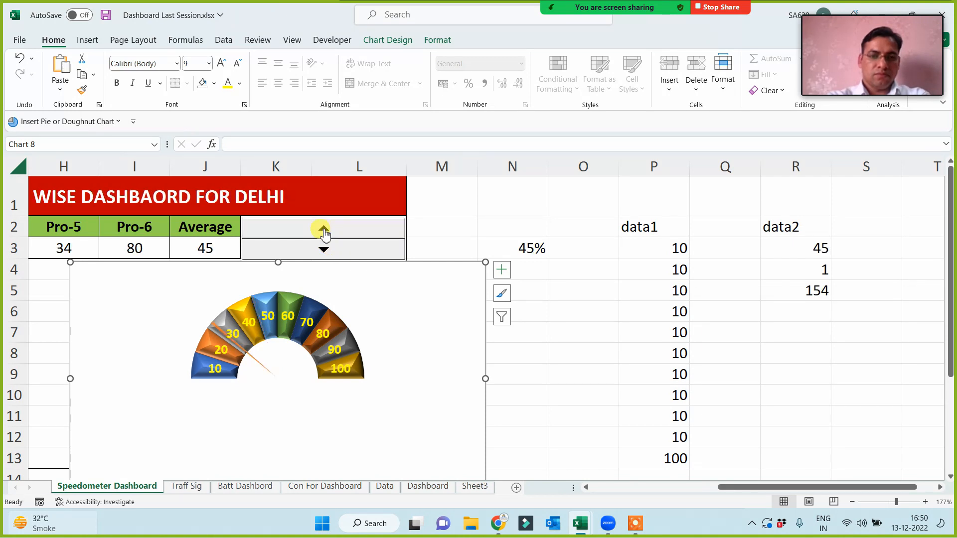
pyautogui.click(323, 230)
pyautogui.click(324, 231)
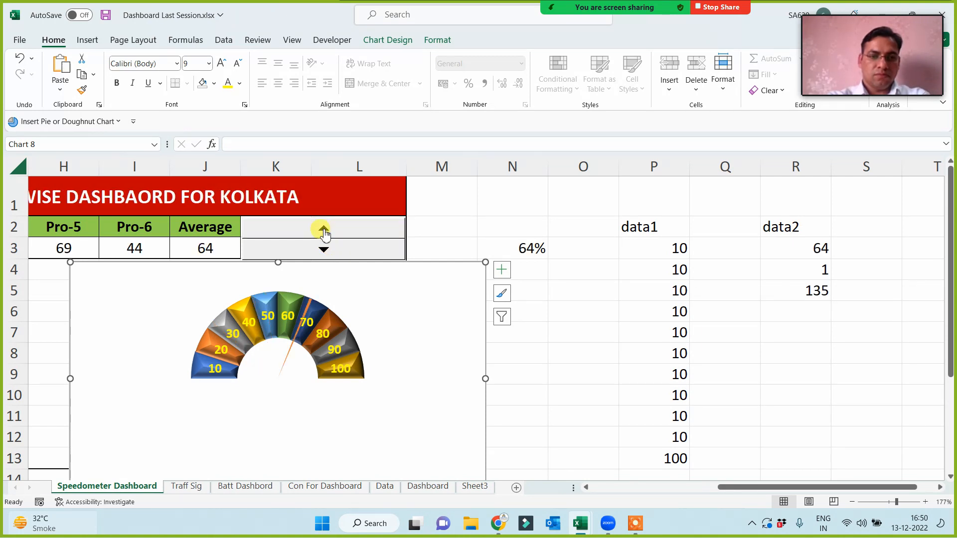
# Step: Add a data label to the orange needle slice of Series2 only
pyautogui.click(312, 311)
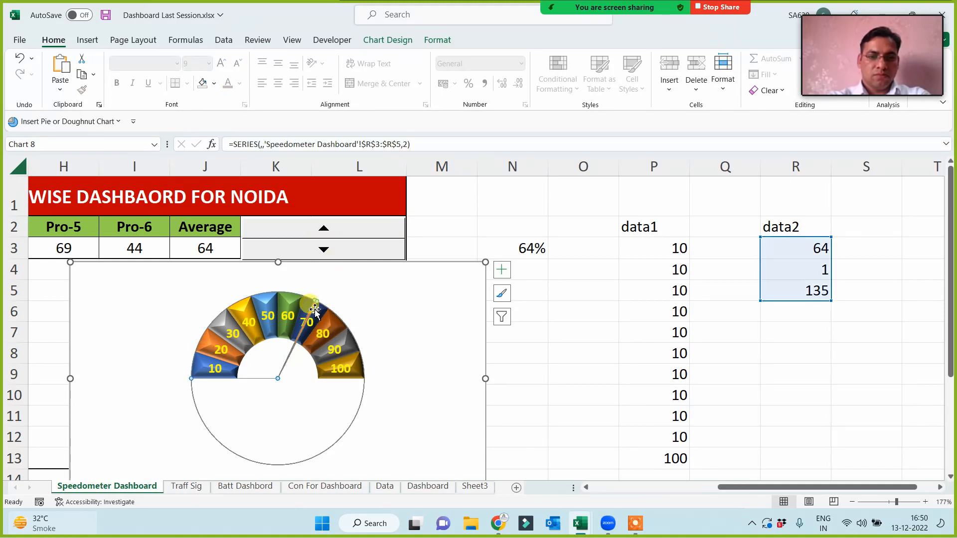
pyautogui.click(314, 310)
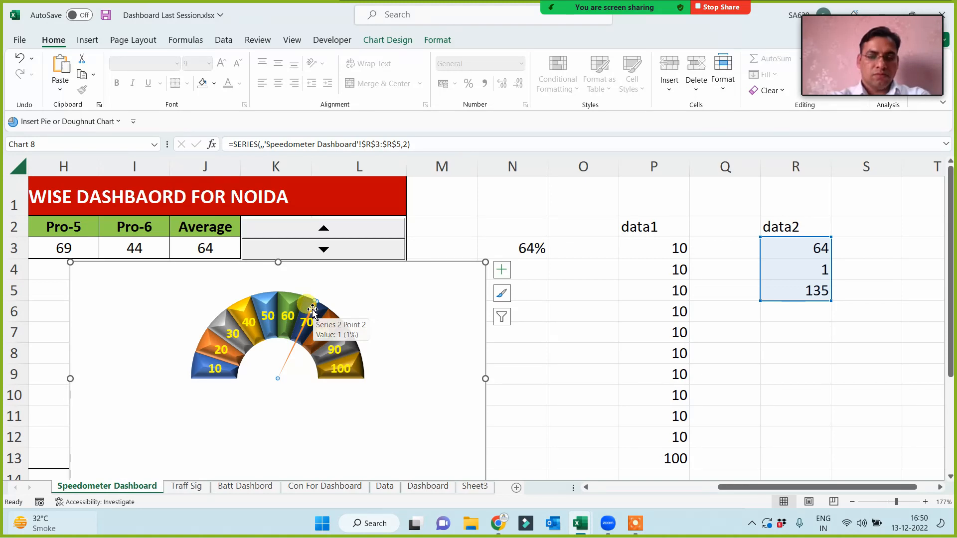
pyautogui.rightClick(312, 310)
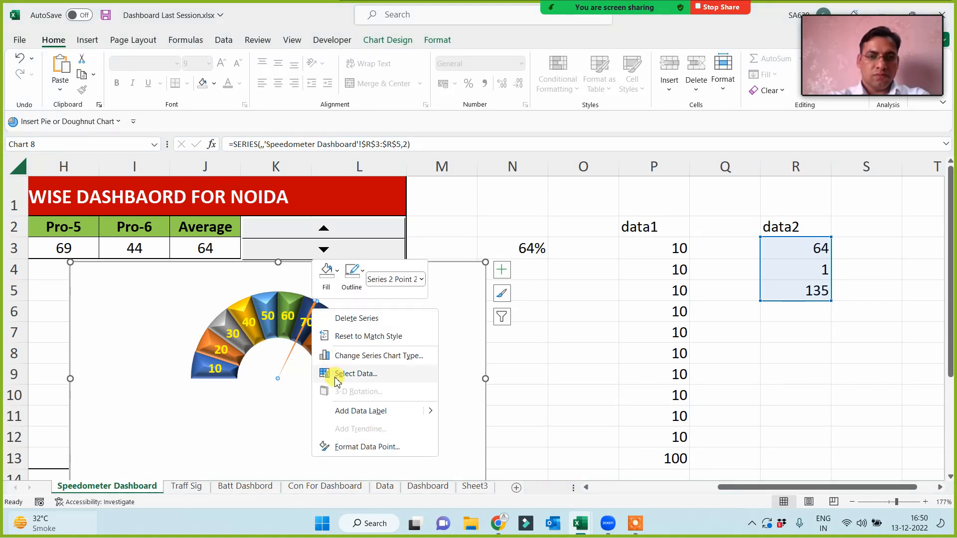
pyautogui.click(352, 413)
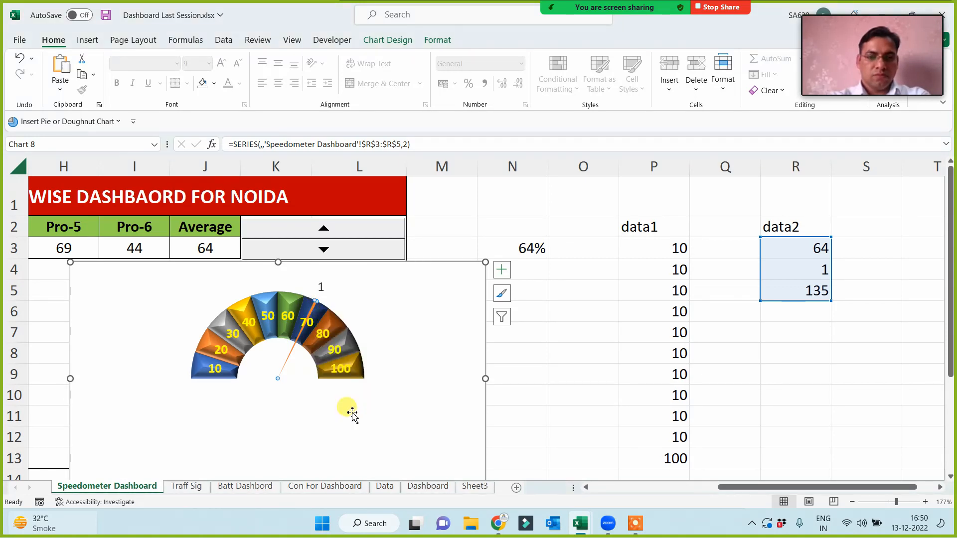
# Step: Link the needle's data label to cell R3 with the formula ='Speedometer Dashboard'!$R$3
pyautogui.click(320, 288)
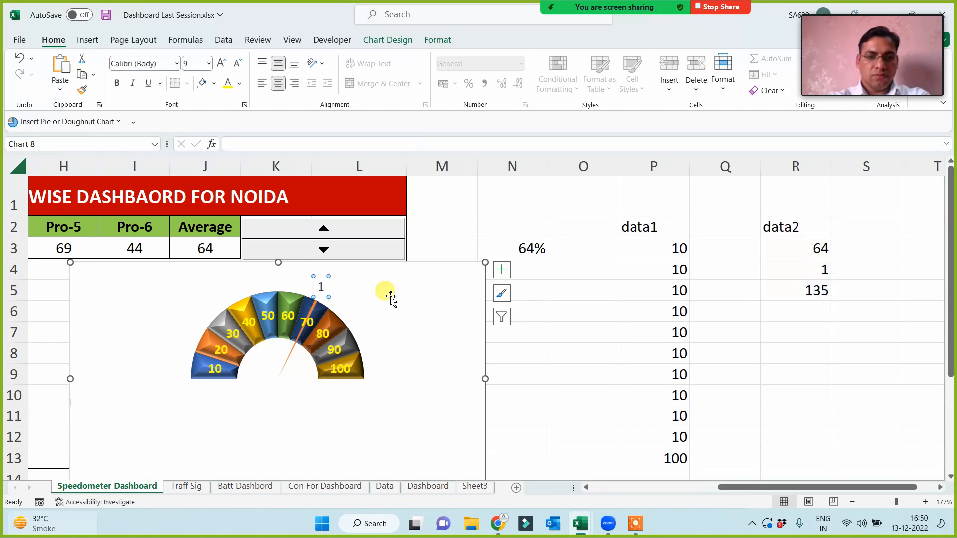
pyautogui.doubleClick(323, 287)
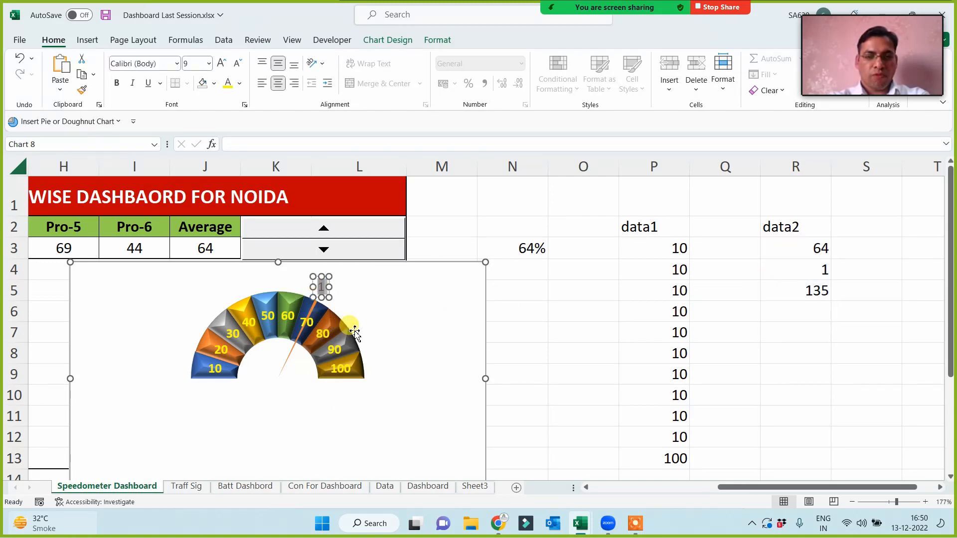
pyautogui.click(242, 144)
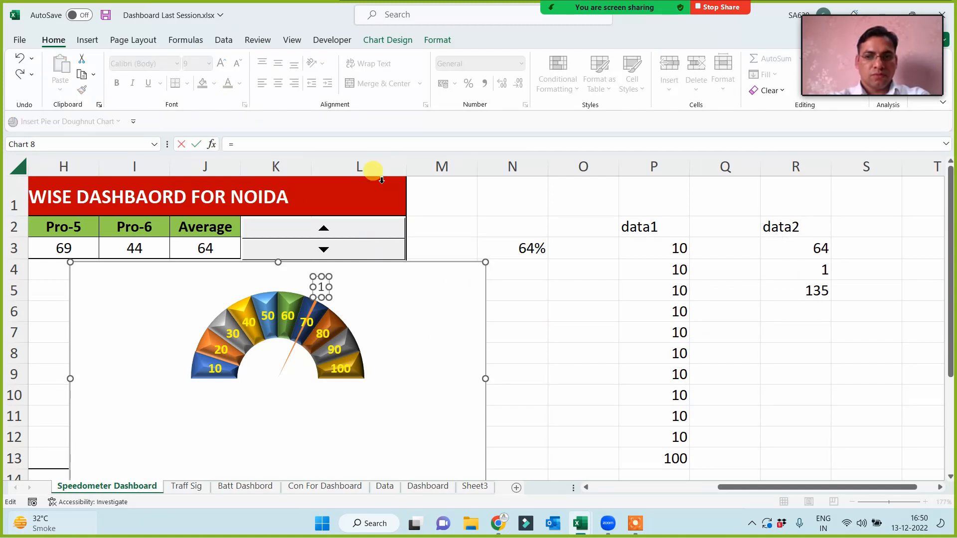
pyautogui.write('=')
pyautogui.click(807, 248)
pyautogui.press('Return')
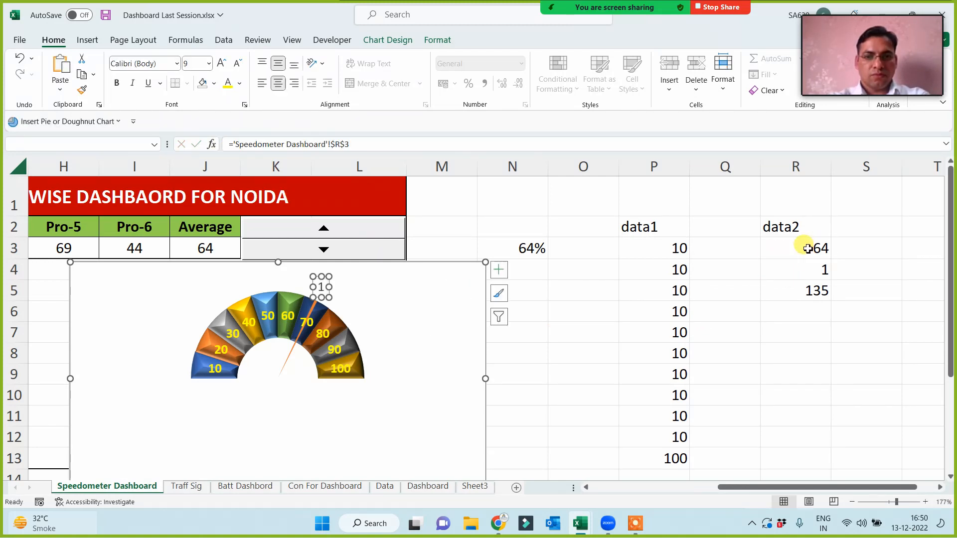
pyautogui.click(717, 414)
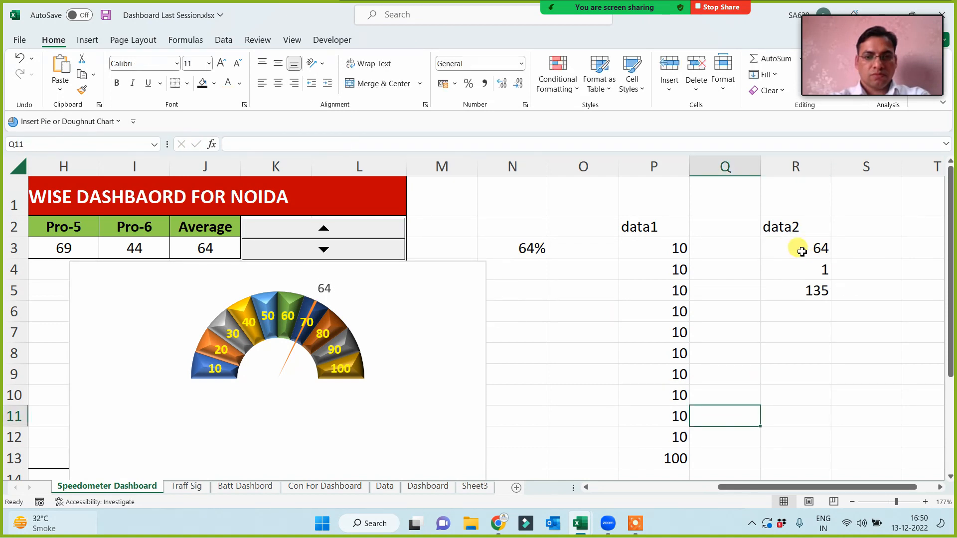
# Step: Step the dashboard to Jaipur and make the needle's data label bold
pyautogui.click(306, 229)
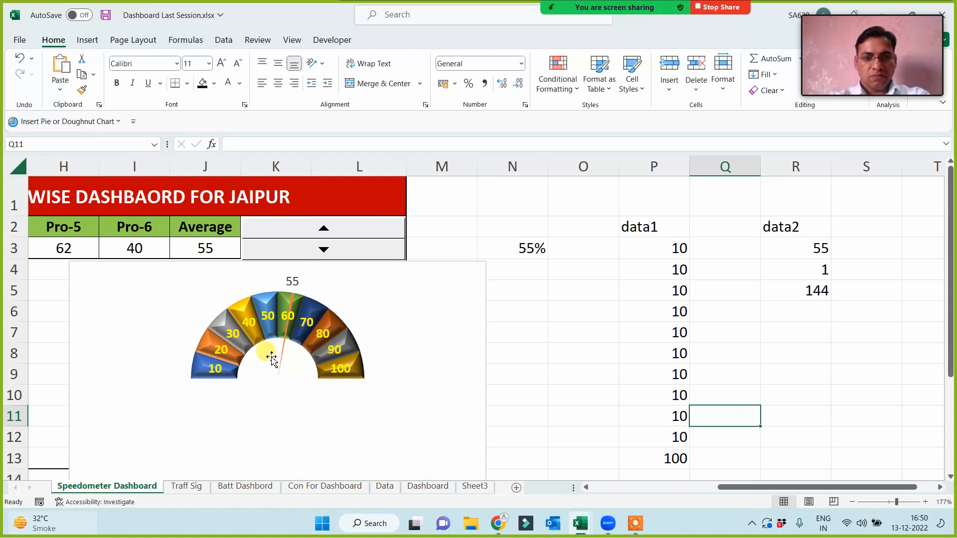
pyautogui.click(290, 279)
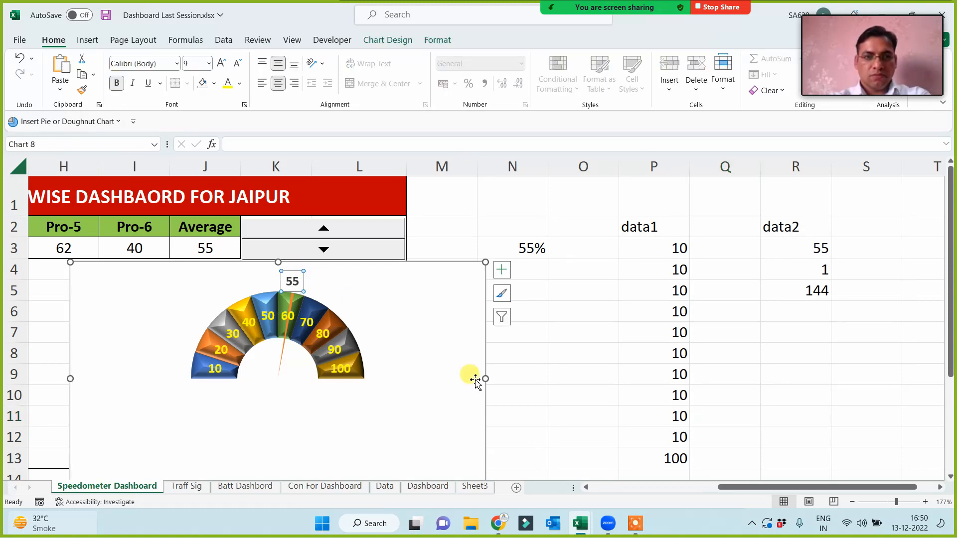
pyautogui.click(531, 420)
# Step: Shrink the speedometer chart to about 4.4 by 7.68 cm in the space between the battery and pie charts, and remove its chart area fill
pyautogui.scroll(-2, 528, 421)
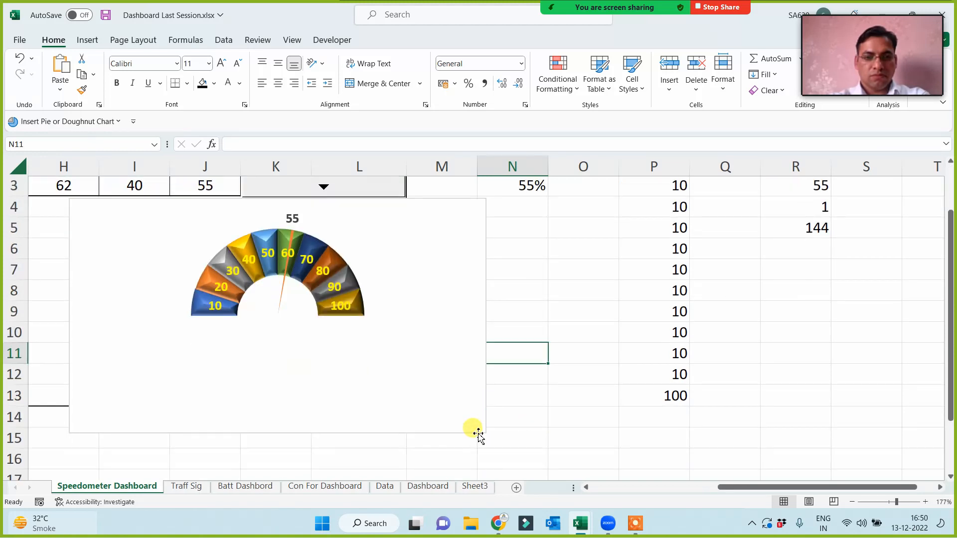
pyautogui.click(483, 434)
pyautogui.moveTo(484, 433); pyautogui.dragTo(390, 382)
pyautogui.moveTo(726, 487); pyautogui.dragTo(596, 491)
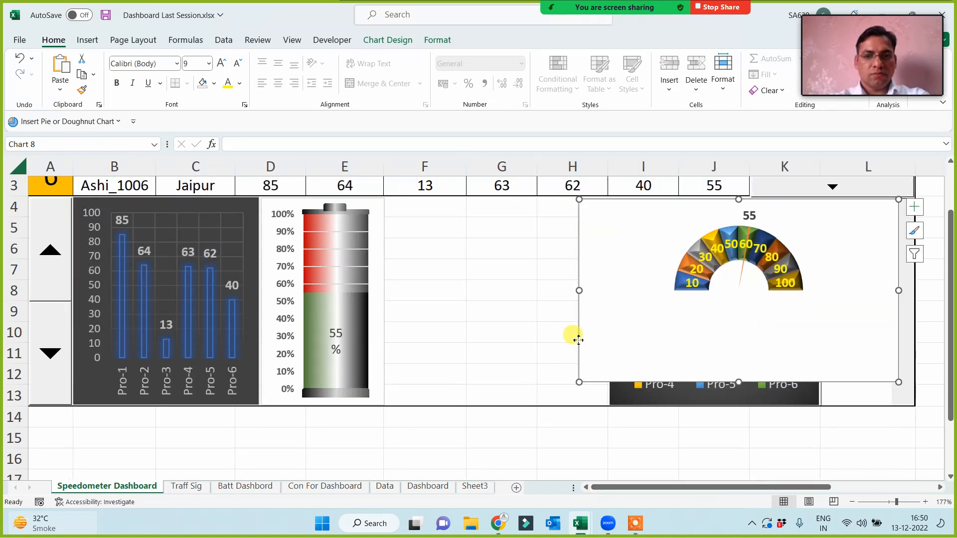
pyautogui.moveTo(578, 340); pyautogui.dragTo(403, 370)
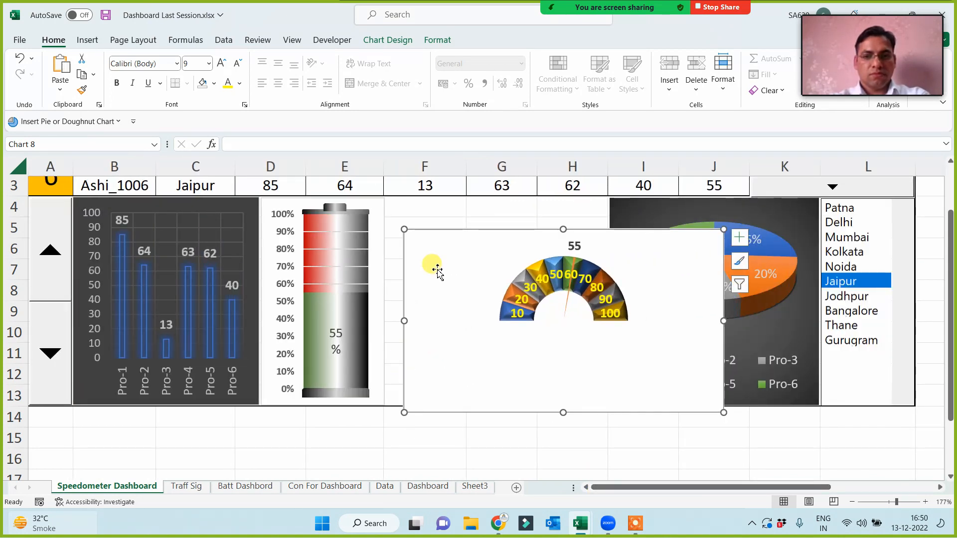
pyautogui.click(436, 41)
pyautogui.click(327, 60)
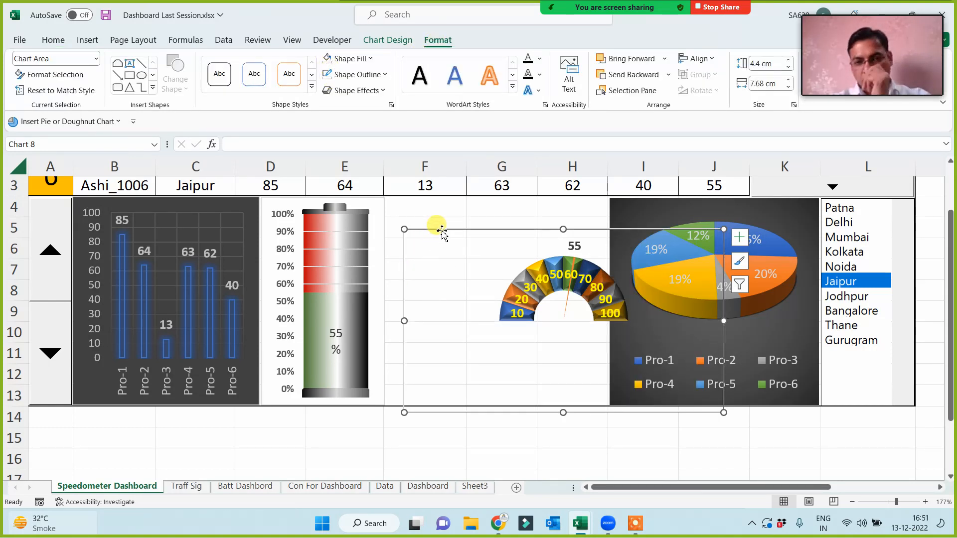
# Step: Shade cells F4:H13 behind the speedometer chart with a light green fill
pyautogui.click(413, 208)
pyautogui.hotkey('shift', 'Right')
pyautogui.hotkey('shift', 'Right')
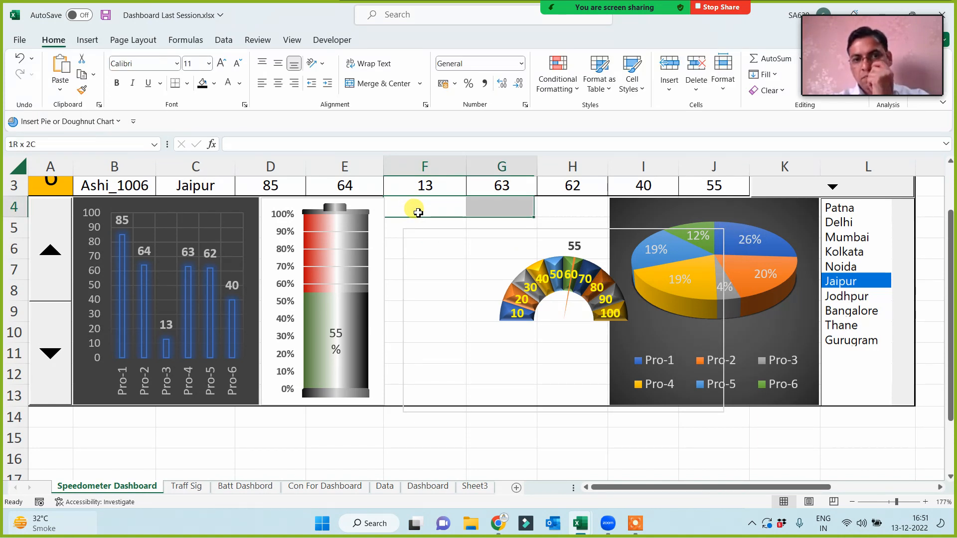
pyautogui.hotkey('shift', 'Down')
pyautogui.hotkey('shift', 'Down')
pyautogui.hotkey('shift', 'Down')
pyautogui.hotkey('shift', 'Down')
pyautogui.hotkey('shift', 'Down')
pyautogui.hotkey('shift', 'Down')
pyautogui.hotkey('shift', 'Down')
pyautogui.hotkey('shift', 'Down')
pyautogui.hotkey('shift', 'Down')
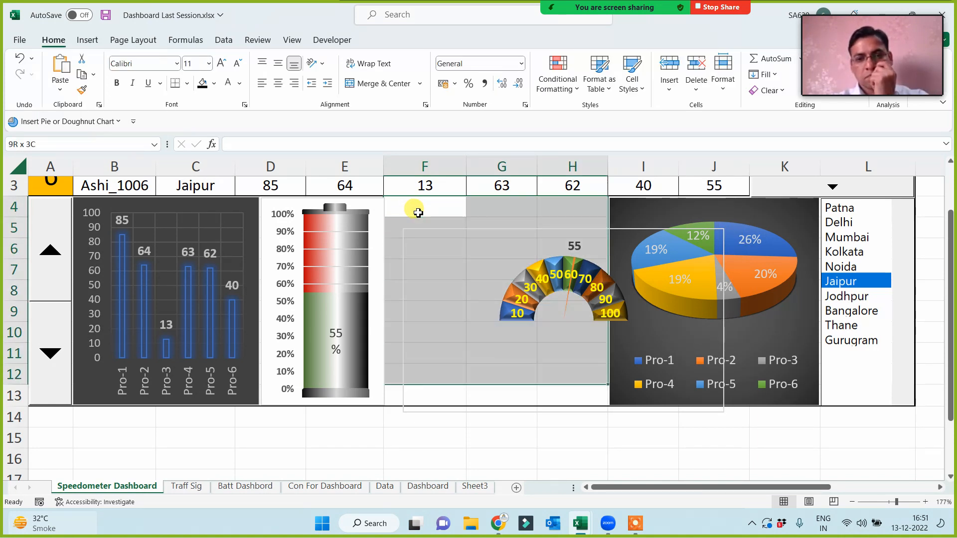
pyautogui.click(214, 83)
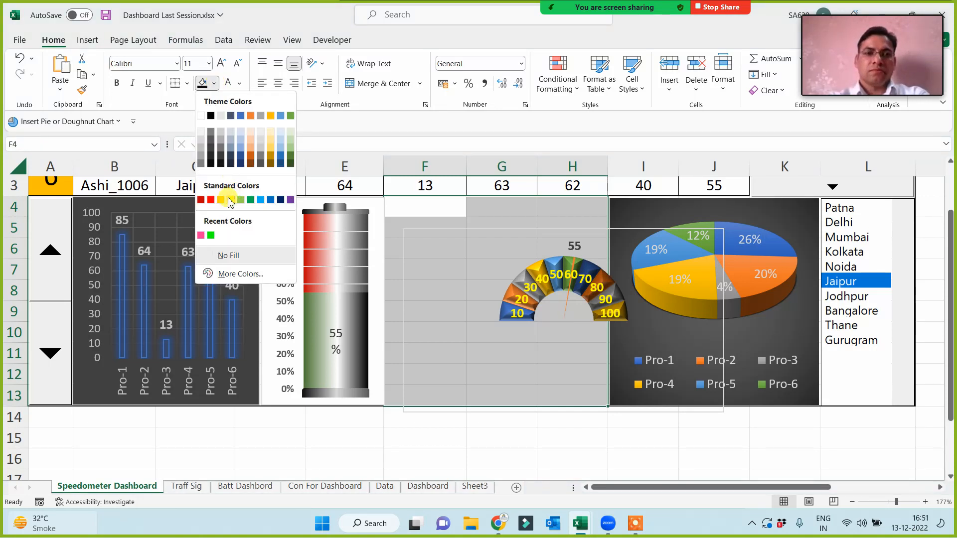
pyautogui.click(292, 134)
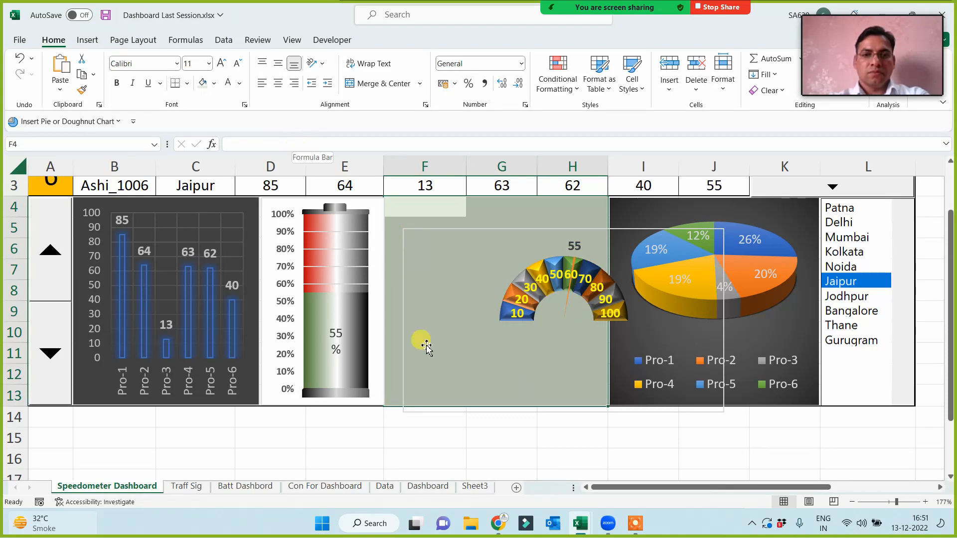
# Step: Remove the speedometer's chart area outline, and fit the gauge over the light green cells with the chart enlarged to 5.98 by 9.07 cm
pyautogui.click(437, 243)
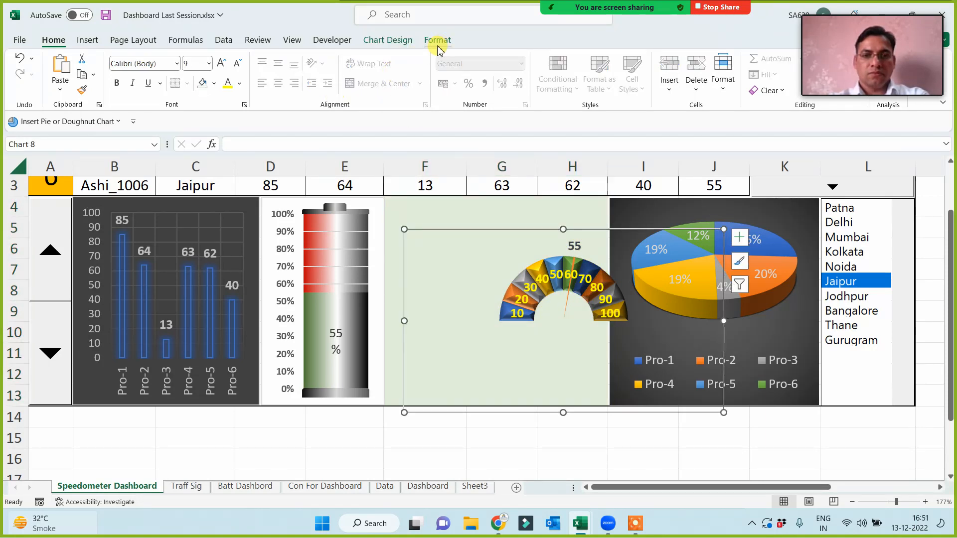
pyautogui.click(437, 40)
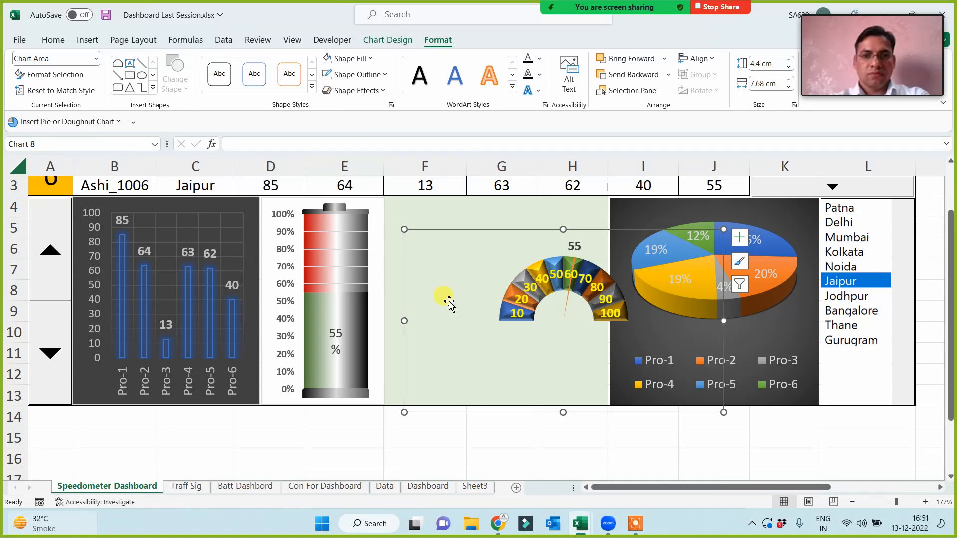
pyautogui.moveTo(455, 261); pyautogui.dragTo(365, 232)
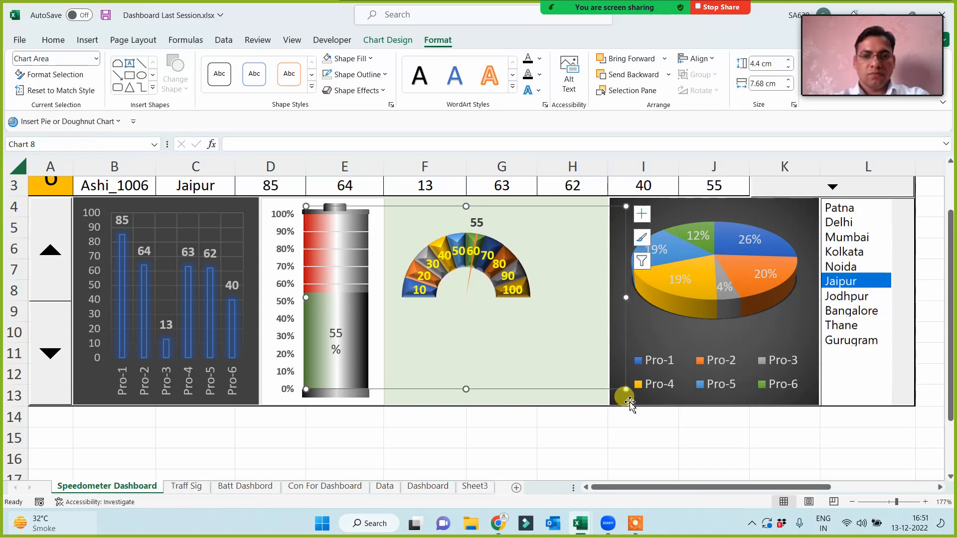
pyautogui.moveTo(625, 389); pyautogui.dragTo(684, 454)
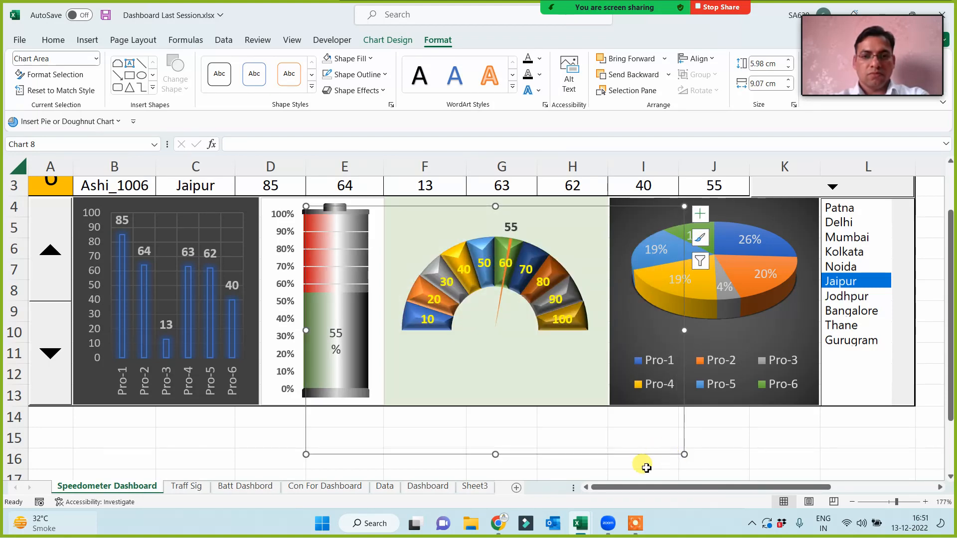
pyautogui.click(776, 453)
pyautogui.scroll(1, 776, 452)
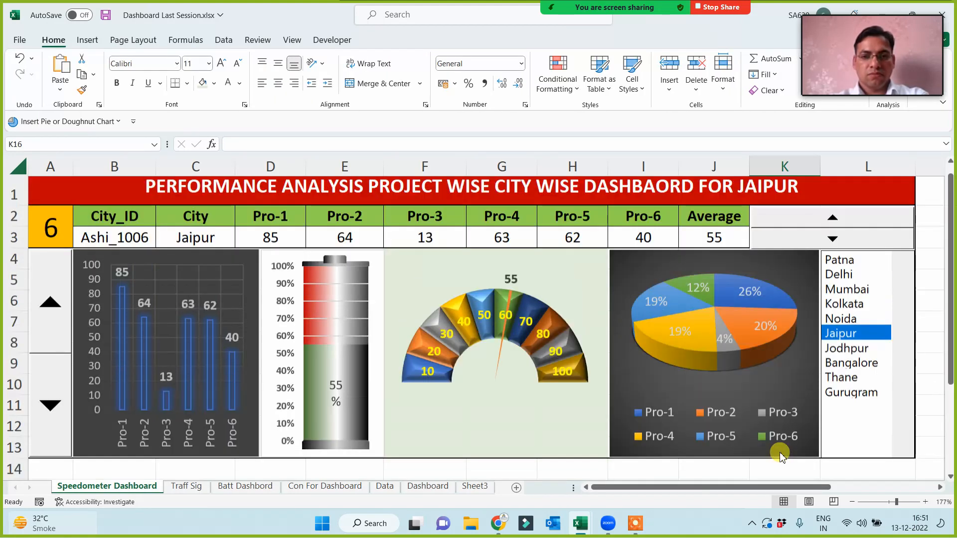
# Step: Test the dashboard charts by selecting Delhi, Kolkata, Jaipur, Jodhpur, Bangalore, Thane and Noida in the city list box
pyautogui.click(848, 284)
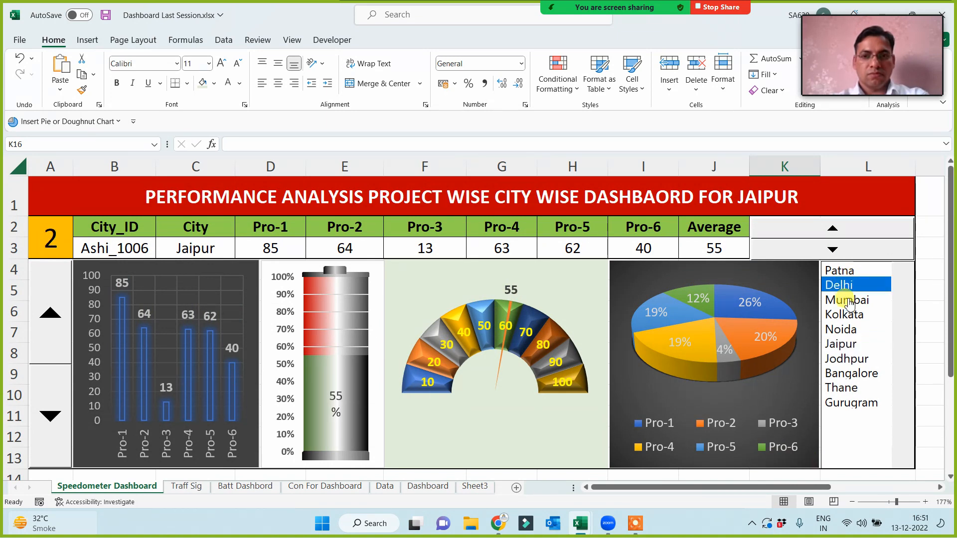
pyautogui.click(843, 314)
pyautogui.click(855, 344)
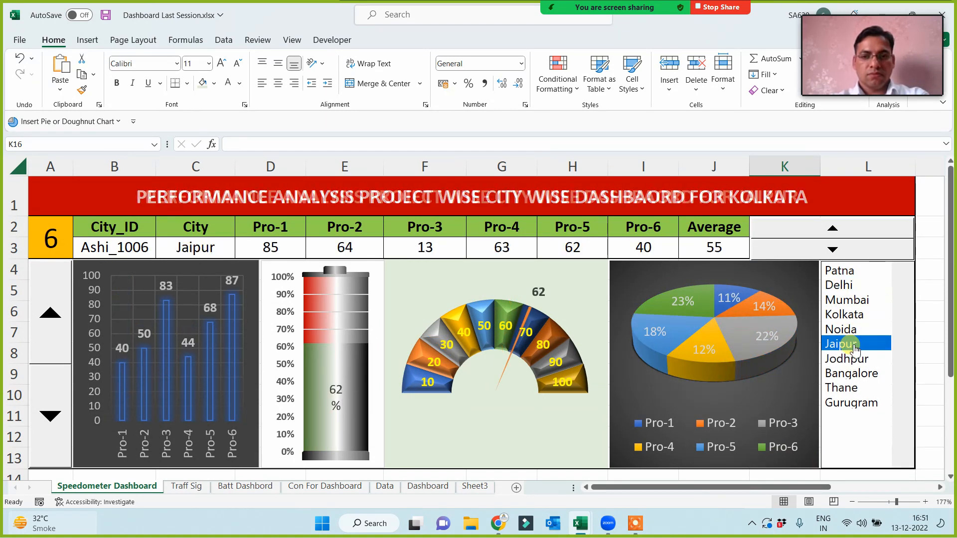
pyautogui.click(851, 358)
pyautogui.click(853, 374)
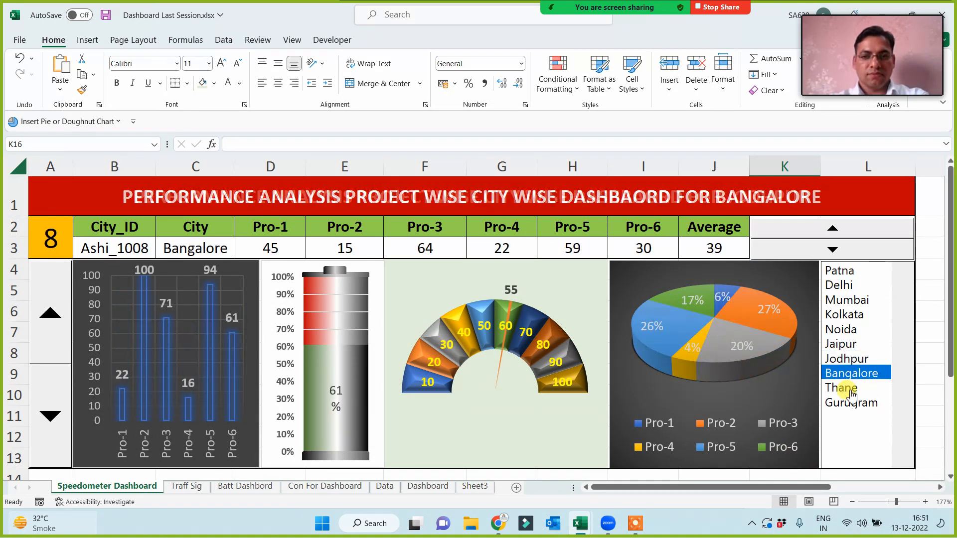
pyautogui.click(847, 387)
pyautogui.click(856, 343)
pyautogui.click(859, 330)
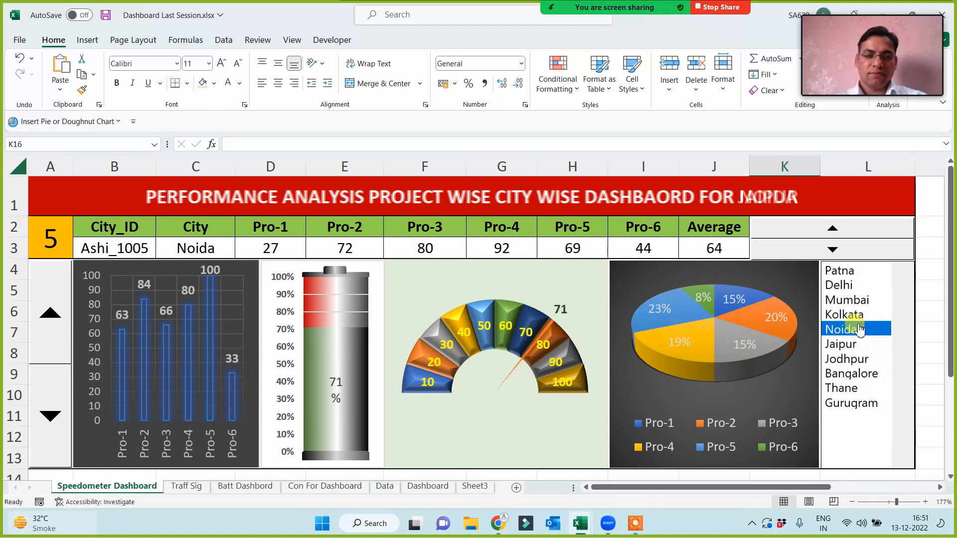
# Step: View the sample dashboard image in the WhatsApp group chat in Chrome, and return to the Dashboard Last Session workbook in Excel
pyautogui.click(498, 523)
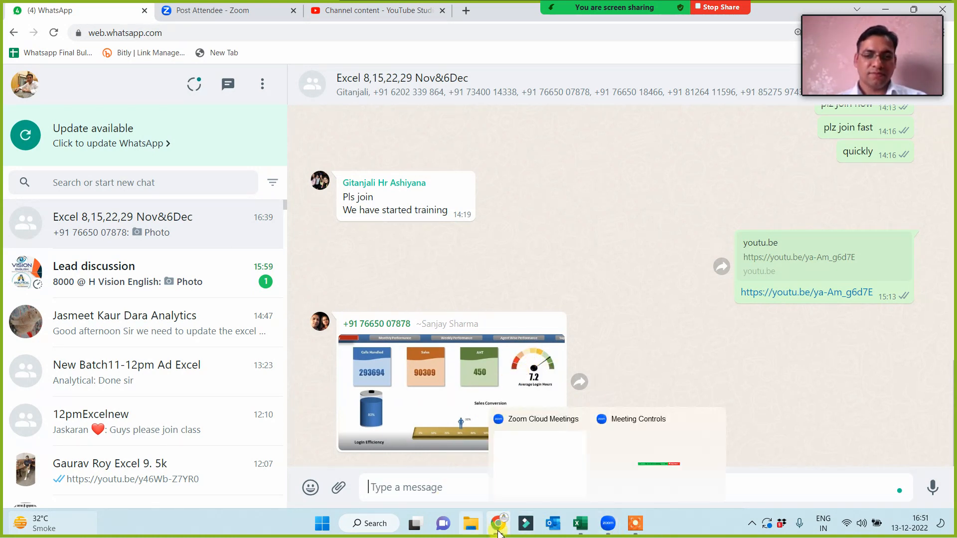
pyautogui.click(582, 524)
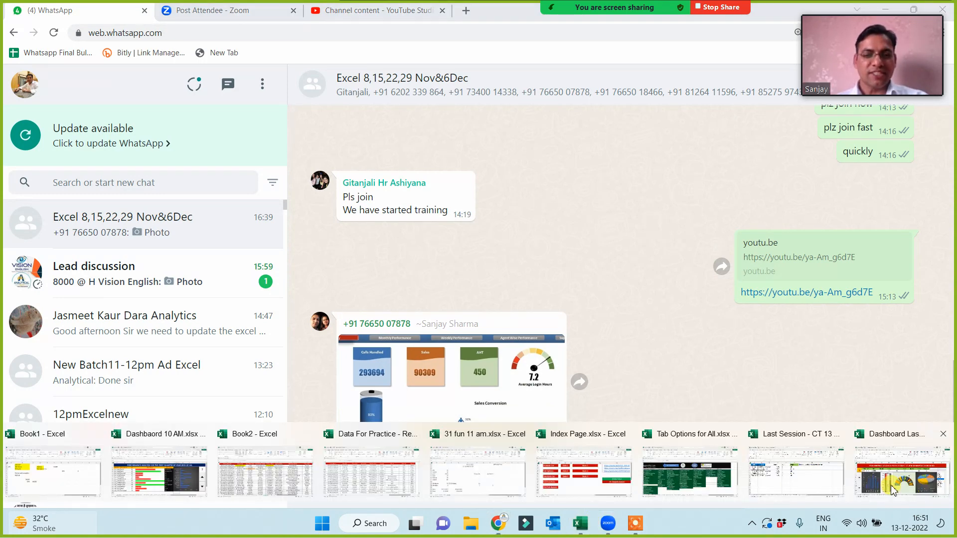
pyautogui.click(911, 483)
# Step: Check the needle and its label by choosing Mumbai, Kolkata, Noida, Bangalore, Thane, Patna, Jaipur and finally Jodhpur in the city list
pyautogui.click(846, 299)
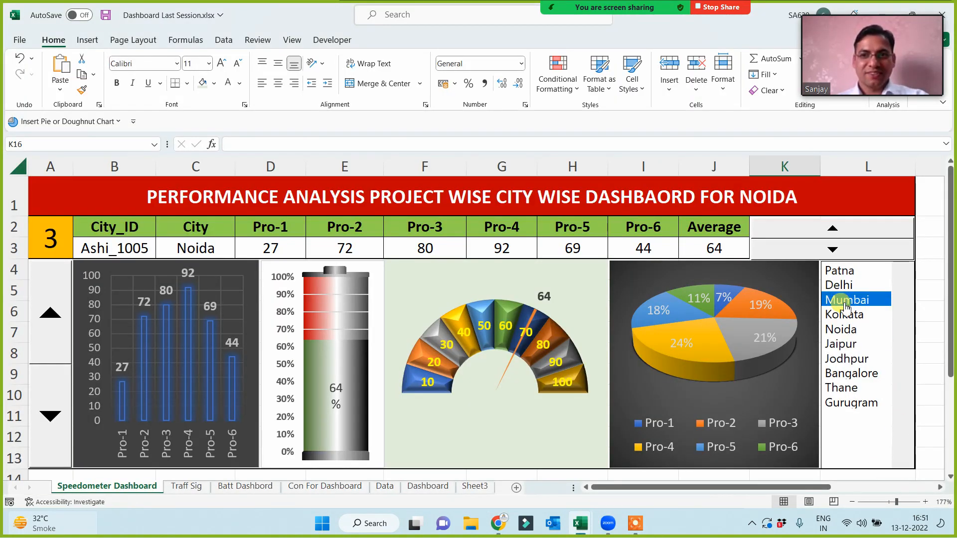
pyautogui.click(844, 315)
pyautogui.click(842, 329)
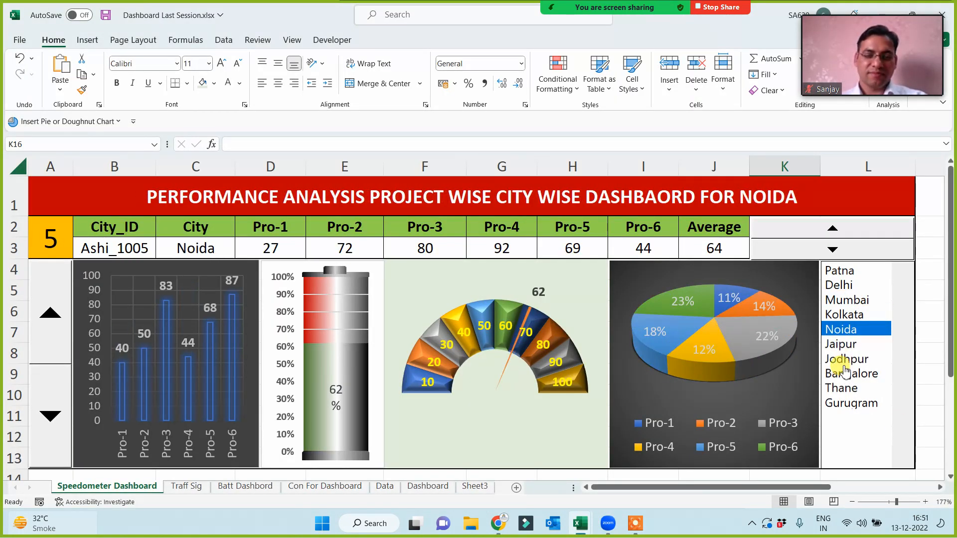
pyautogui.click(842, 375)
pyautogui.click(841, 387)
pyautogui.click(842, 330)
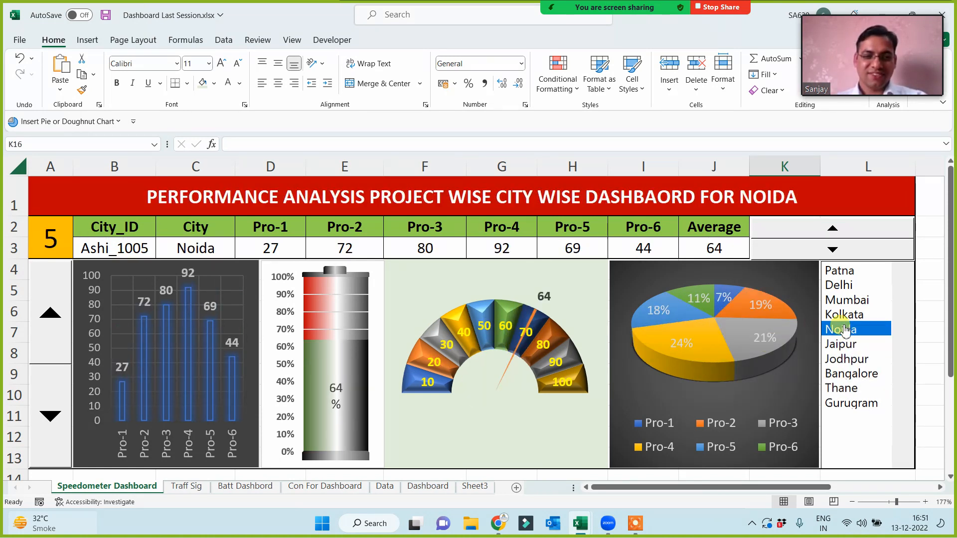
pyautogui.click(850, 299)
pyautogui.click(847, 271)
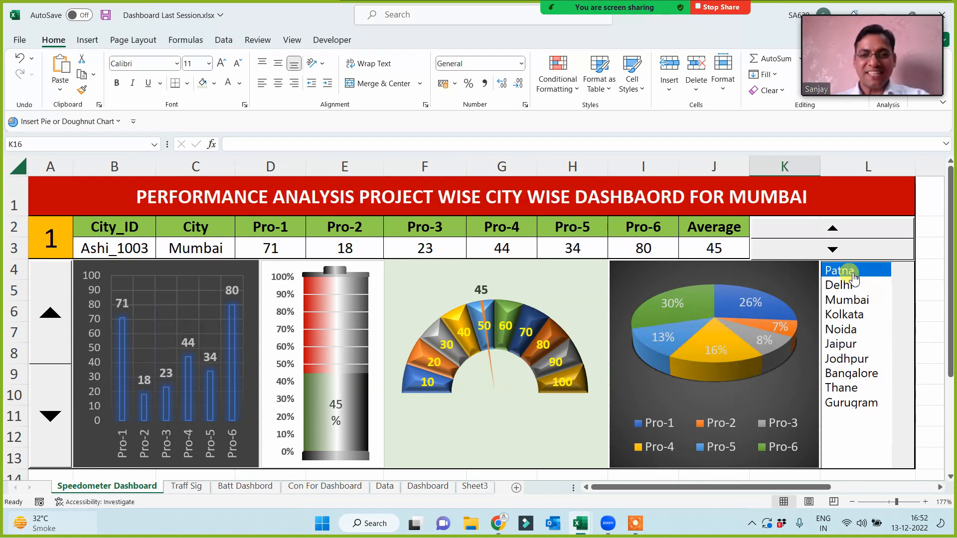
pyautogui.click(847, 315)
pyautogui.click(847, 345)
pyautogui.click(847, 359)
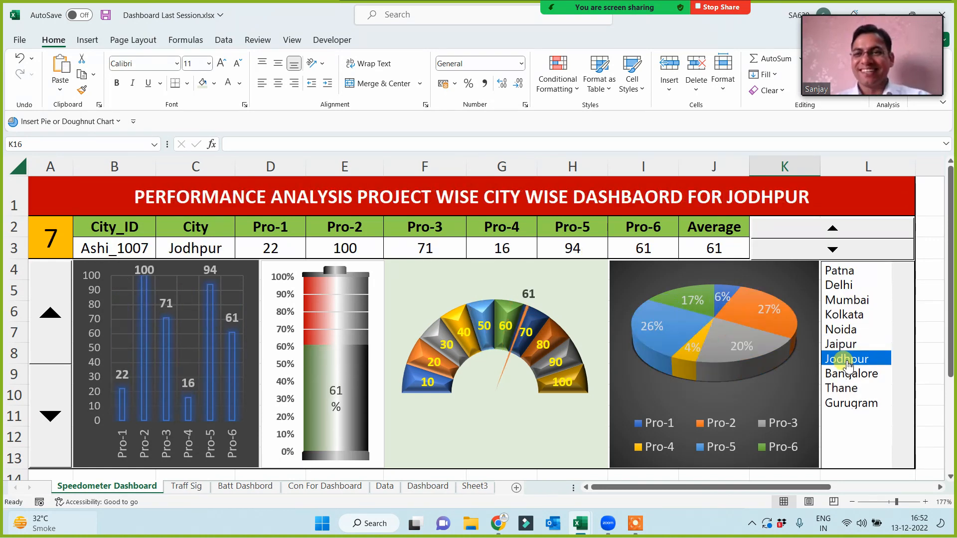